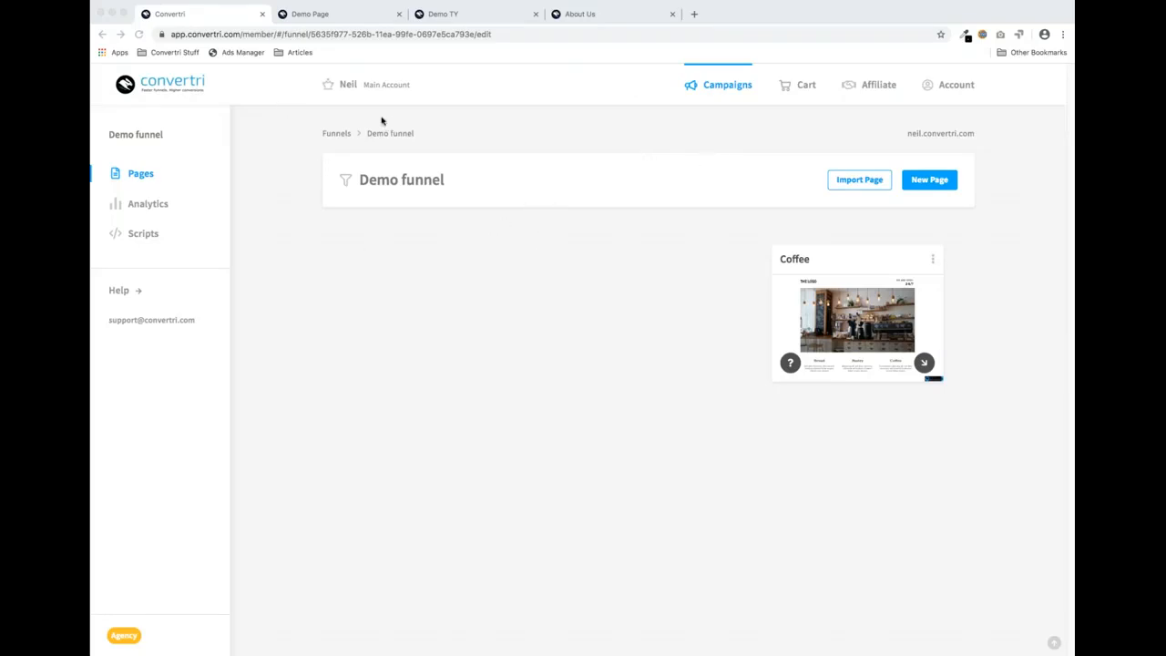
Review the finished demo opt-in page, its thank-you page and the About Us page as references for the funnel
click(346, 16)
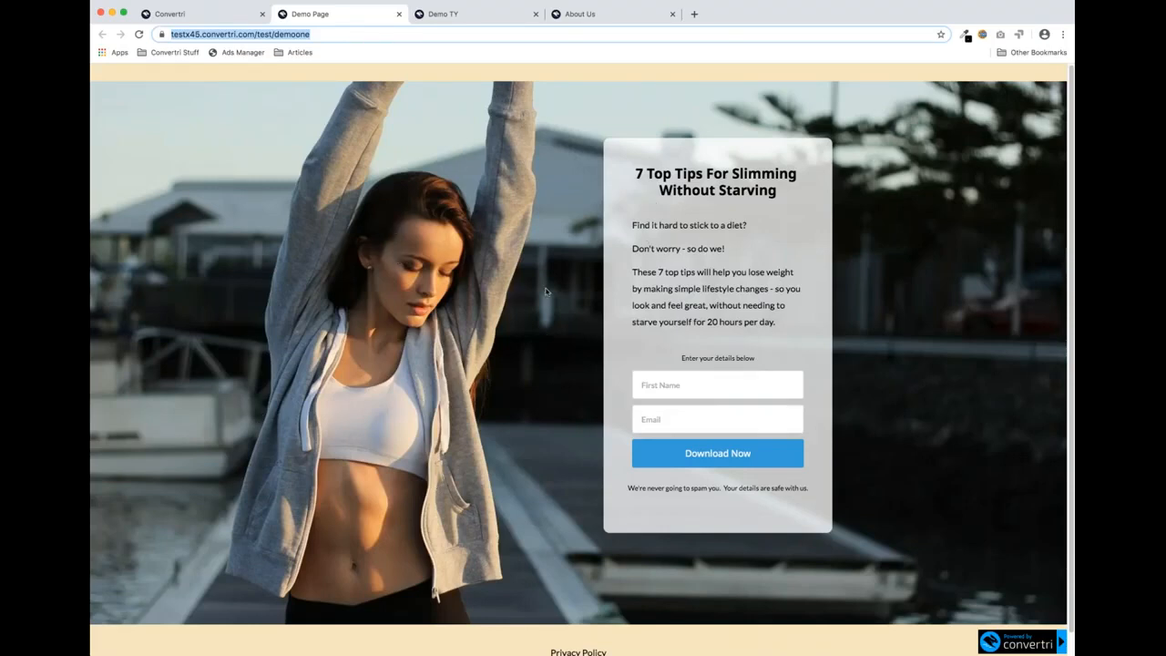
click(477, 24)
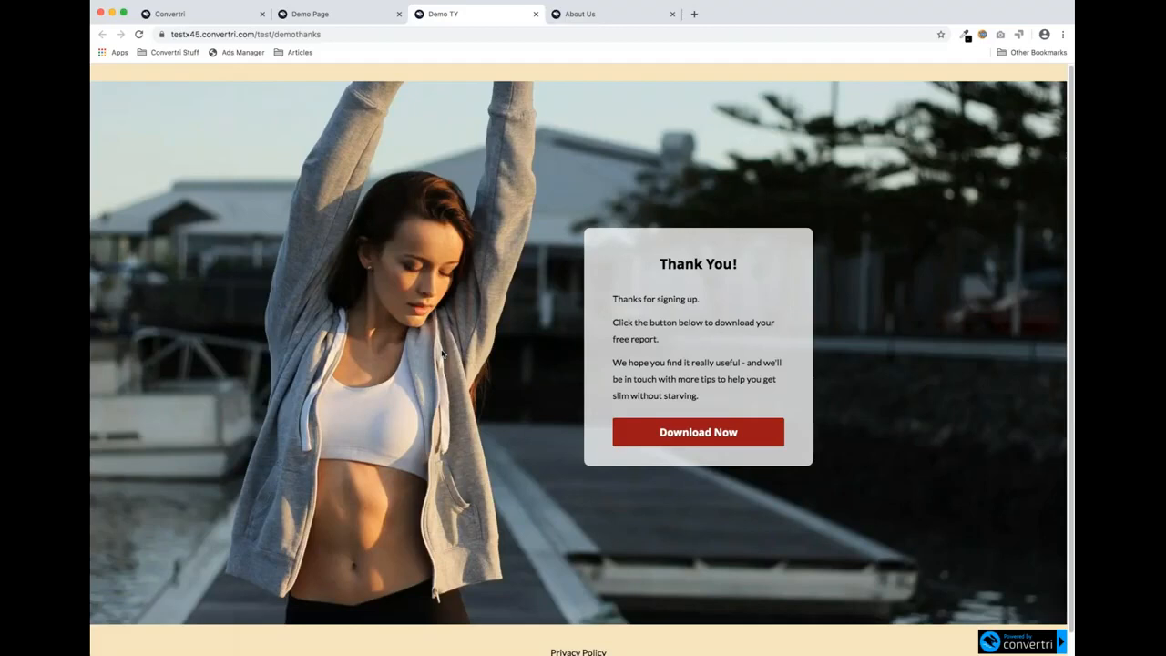
click(361, 18)
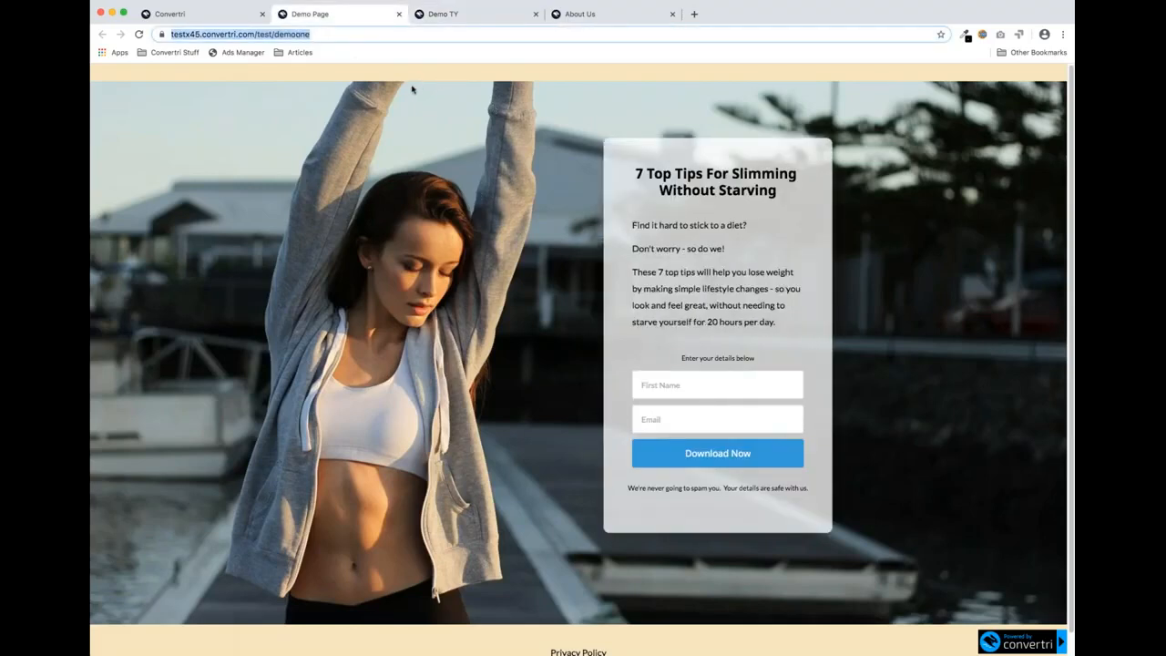
click(217, 24)
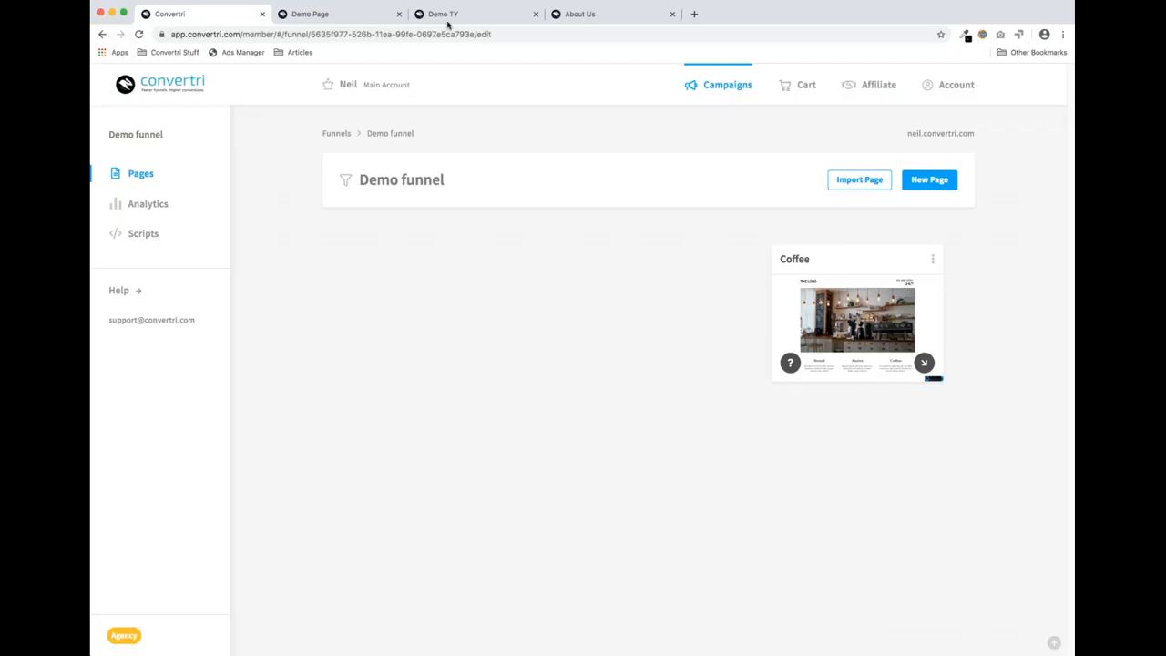
click(592, 15)
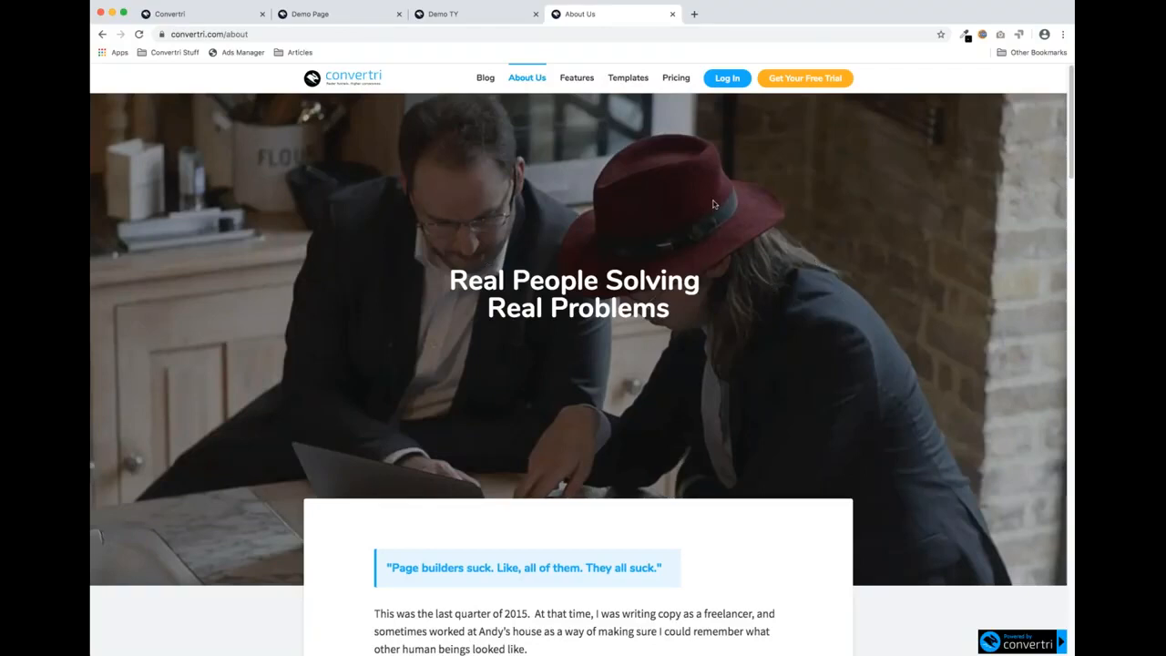
click(204, 18)
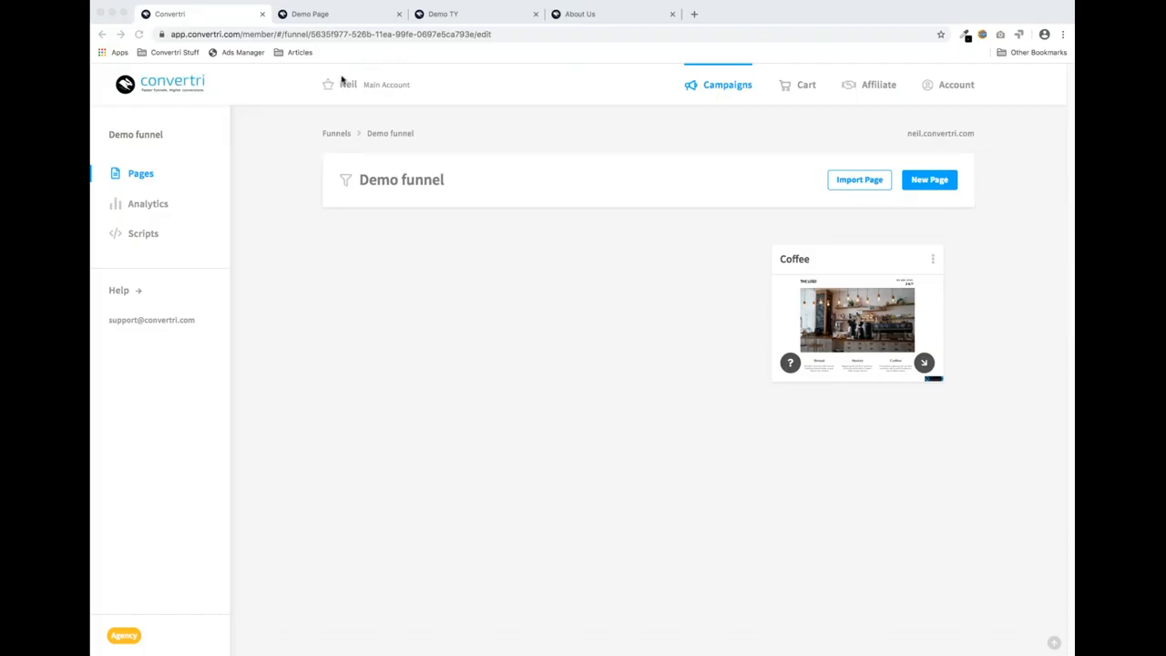
click(334, 20)
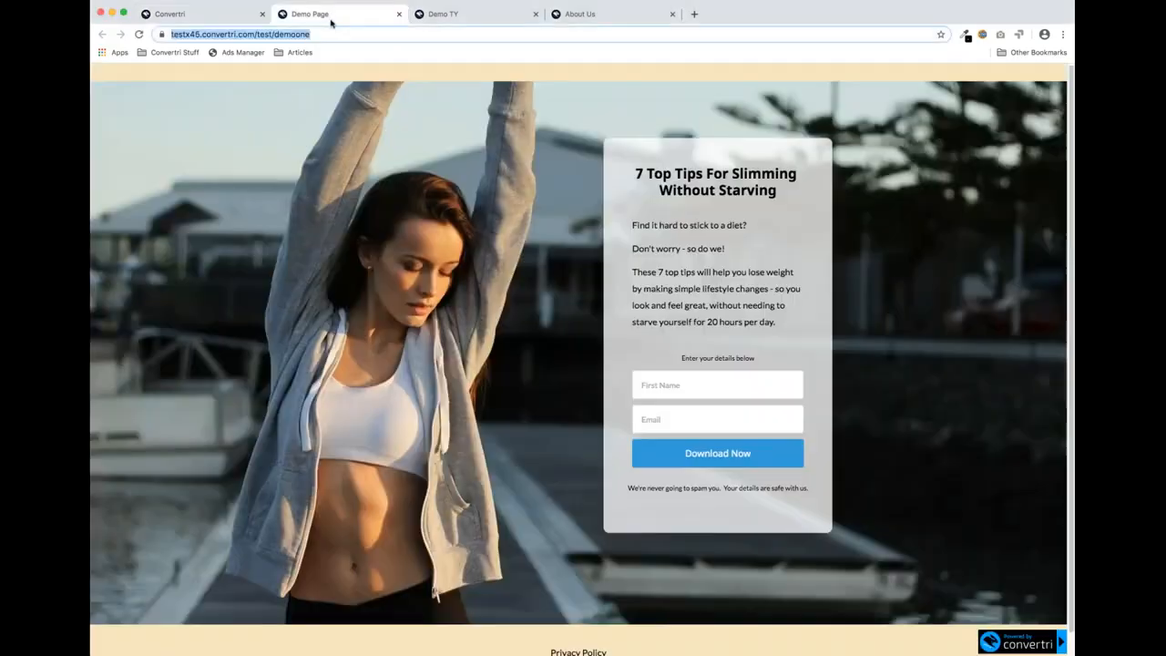
click(229, 21)
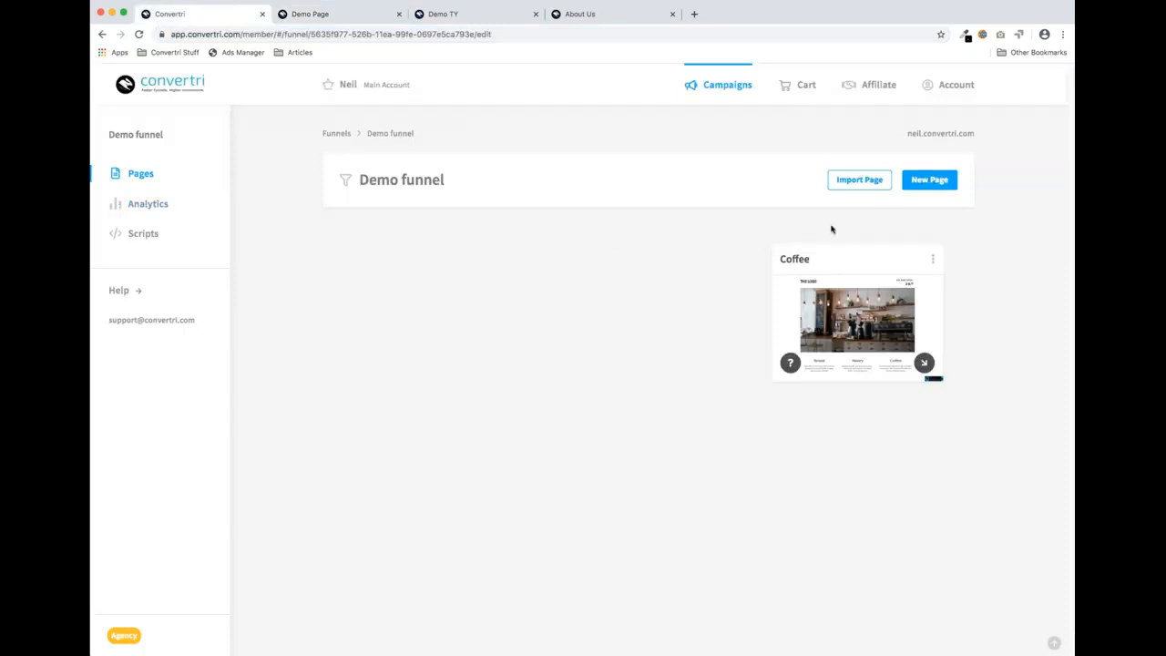
Start a new page in the Demo funnel and browse the available page templates
click(928, 188)
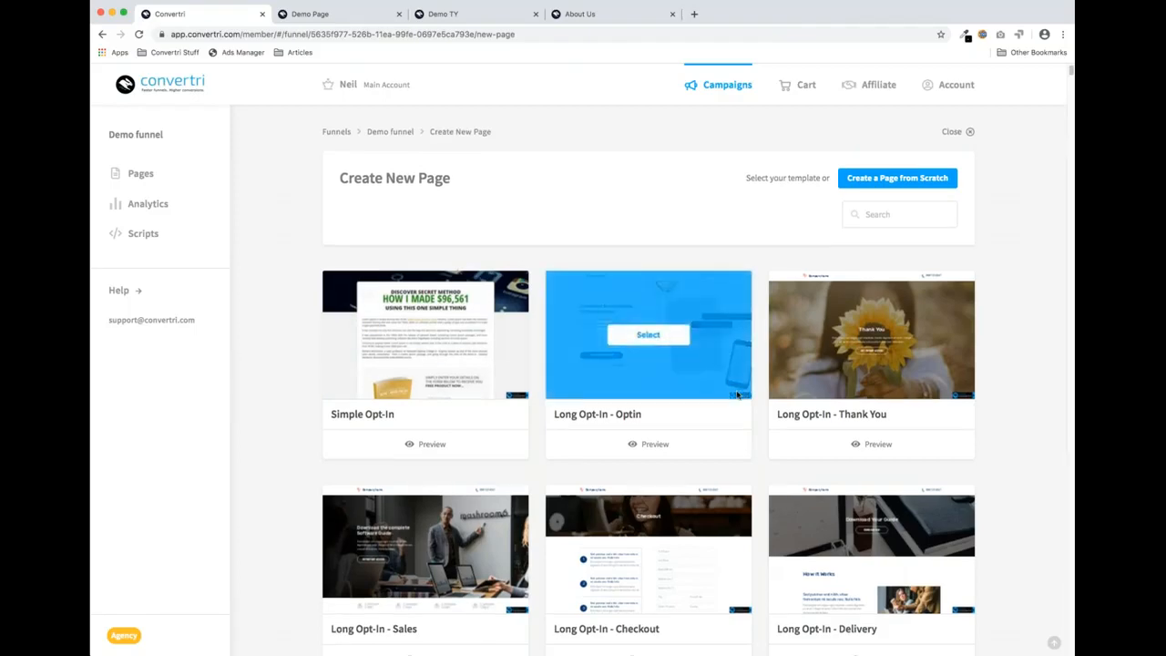
scroll(682, 324, down, 3)
scroll(648, 410, down, 5)
scroll(638, 410, up, 7)
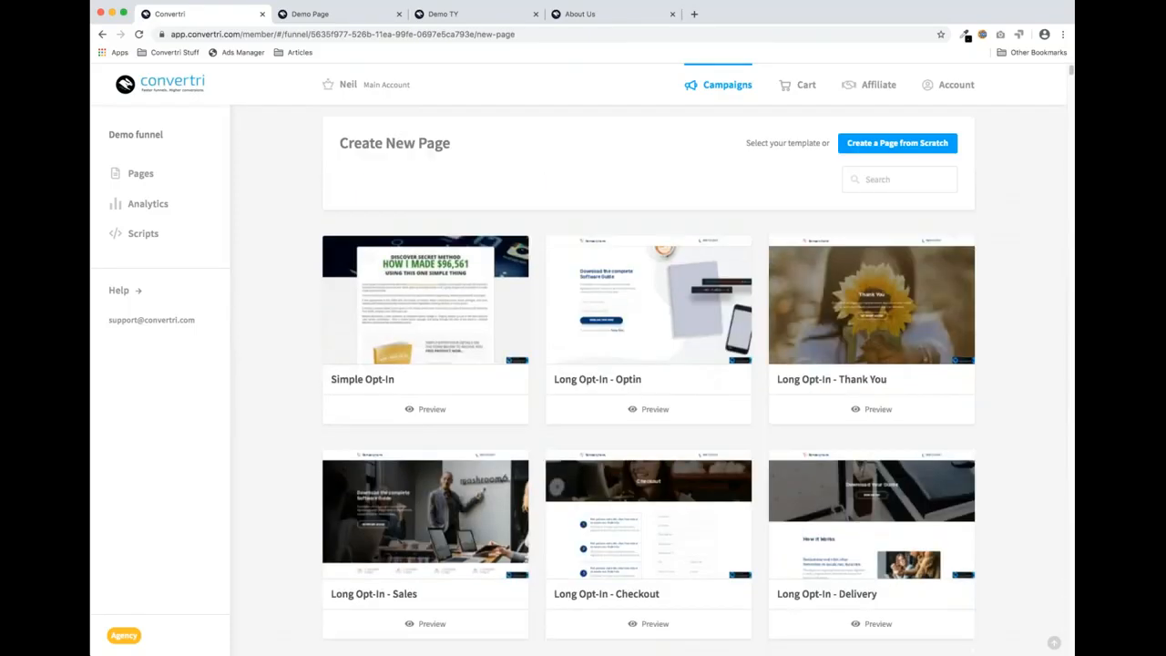
Search the page templates for "sales", look through the matching designs, and clear the search
click(893, 216)
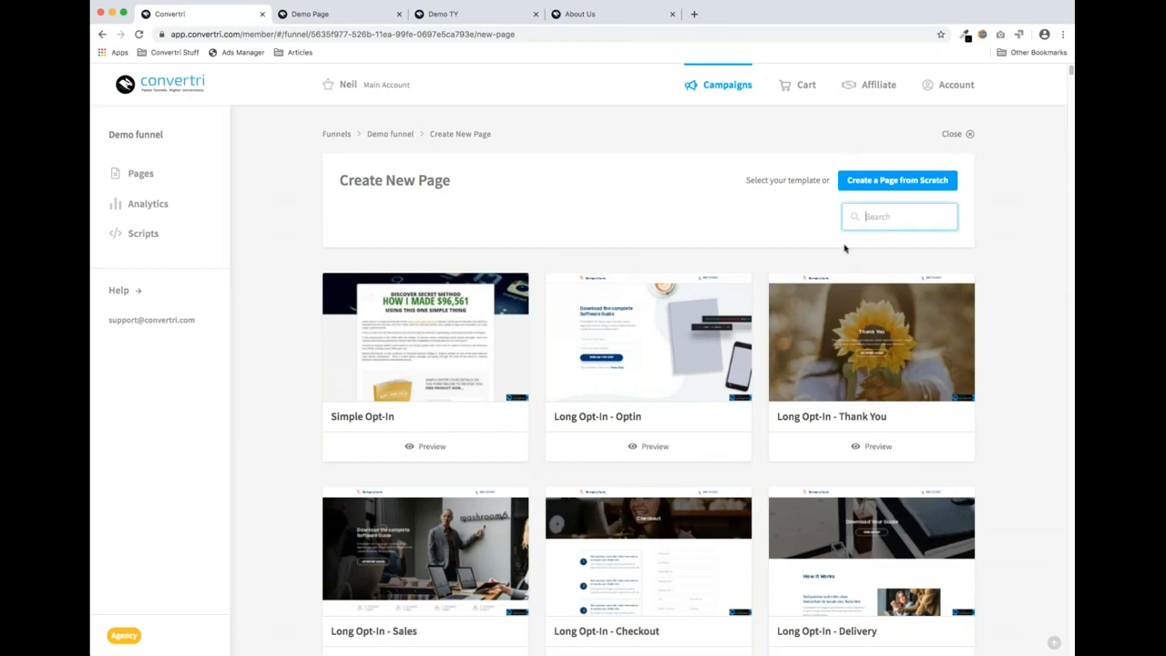
text(sales)
scroll(692, 410, down, 6)
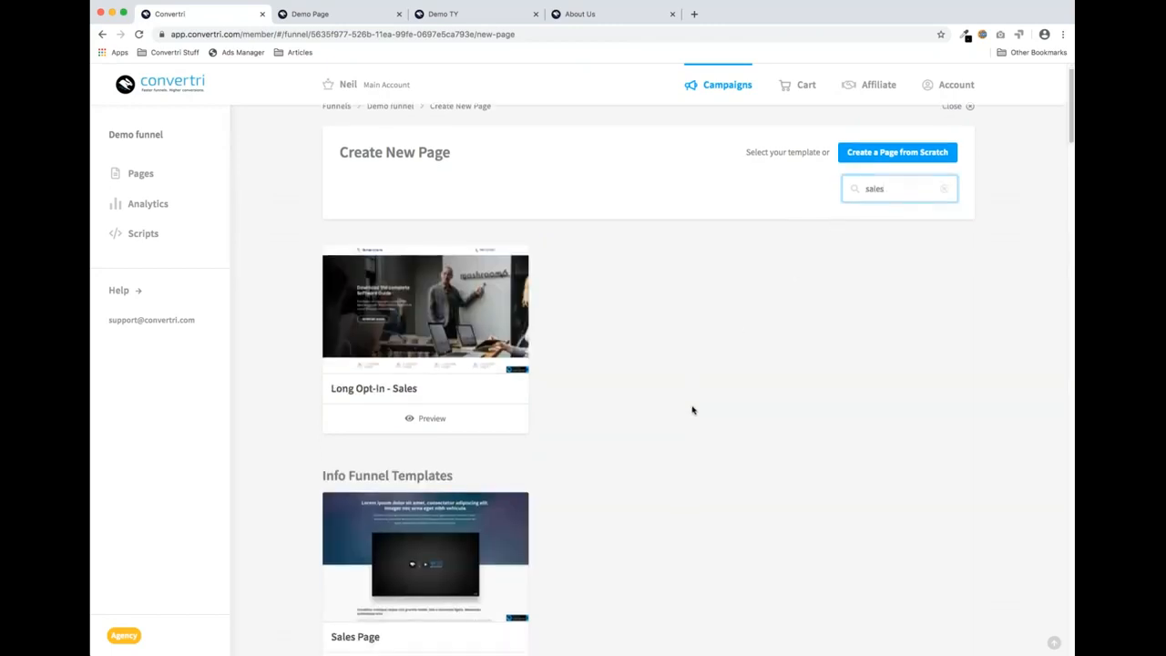
scroll(692, 410, up, 6)
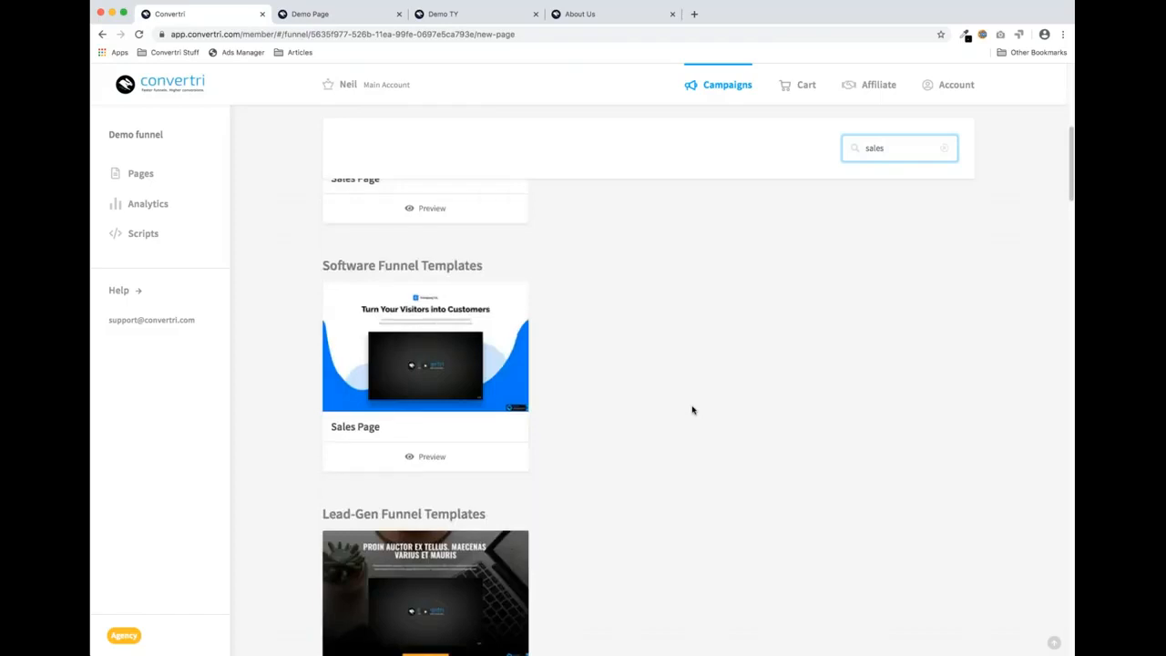
key(BackSpace)
key(BackSpace)
key(BackSpace)
key(BackSpace)
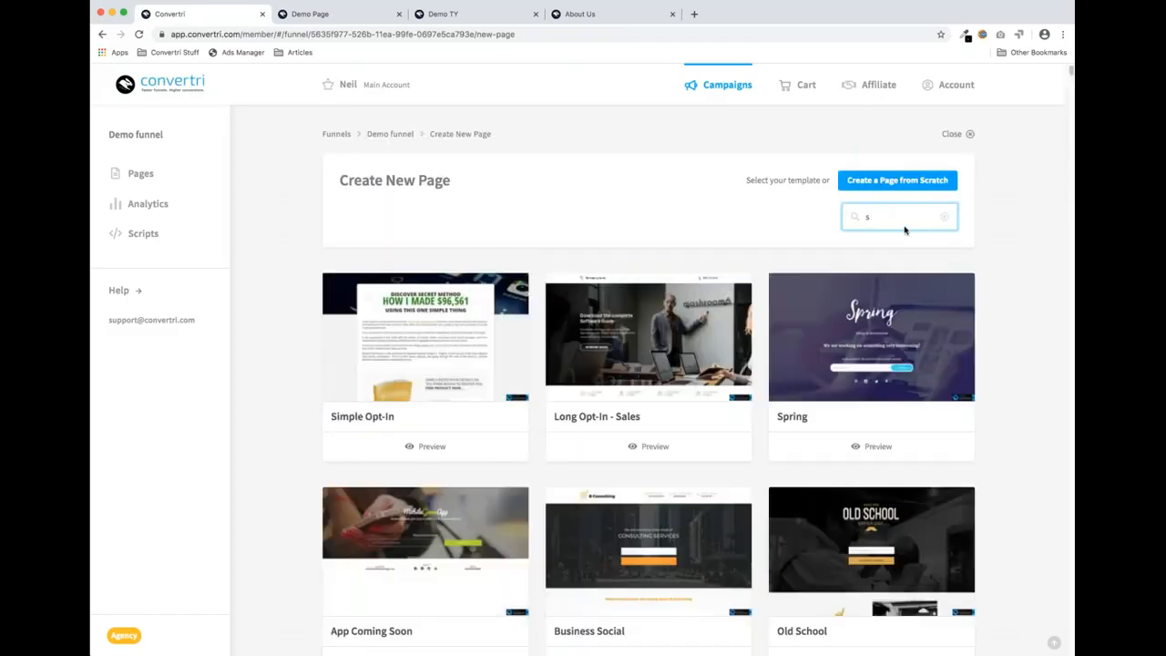
key(BackSpace)
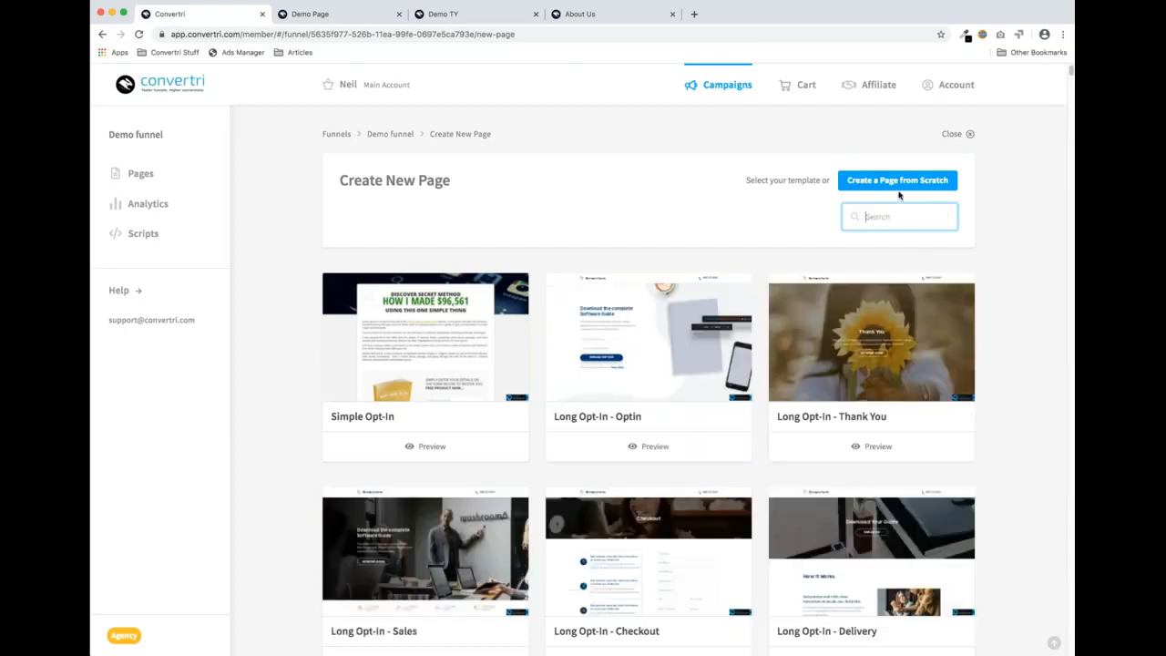
Create a page from scratch named "Opt-In" and open it for editing
click(897, 180)
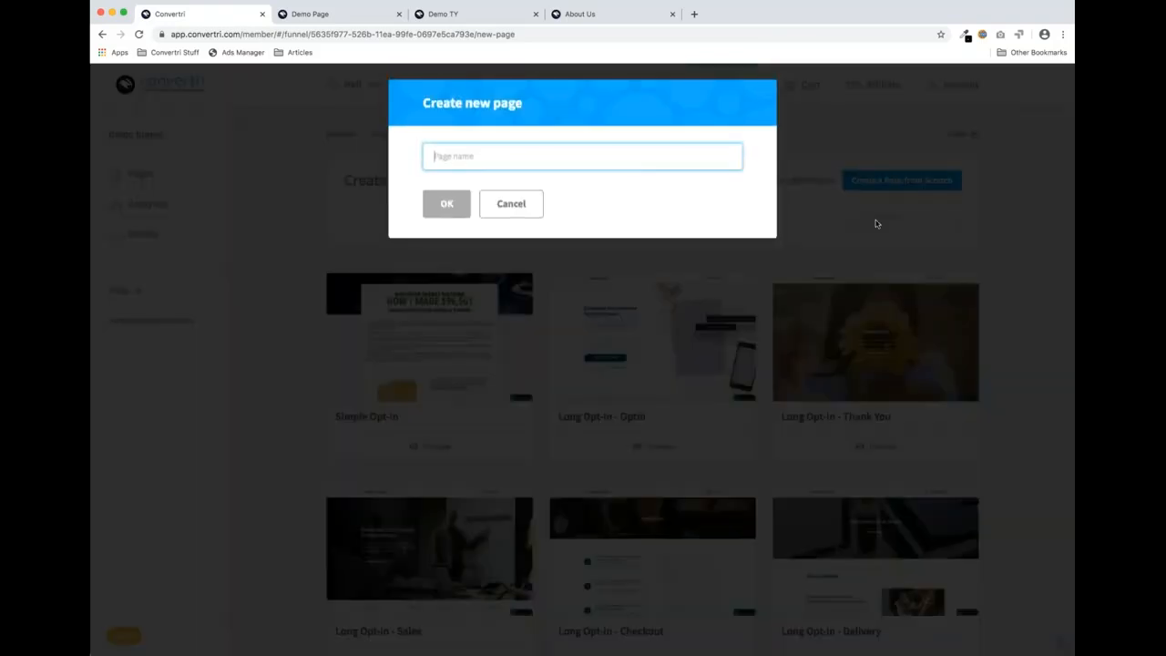
text(Opt-In)
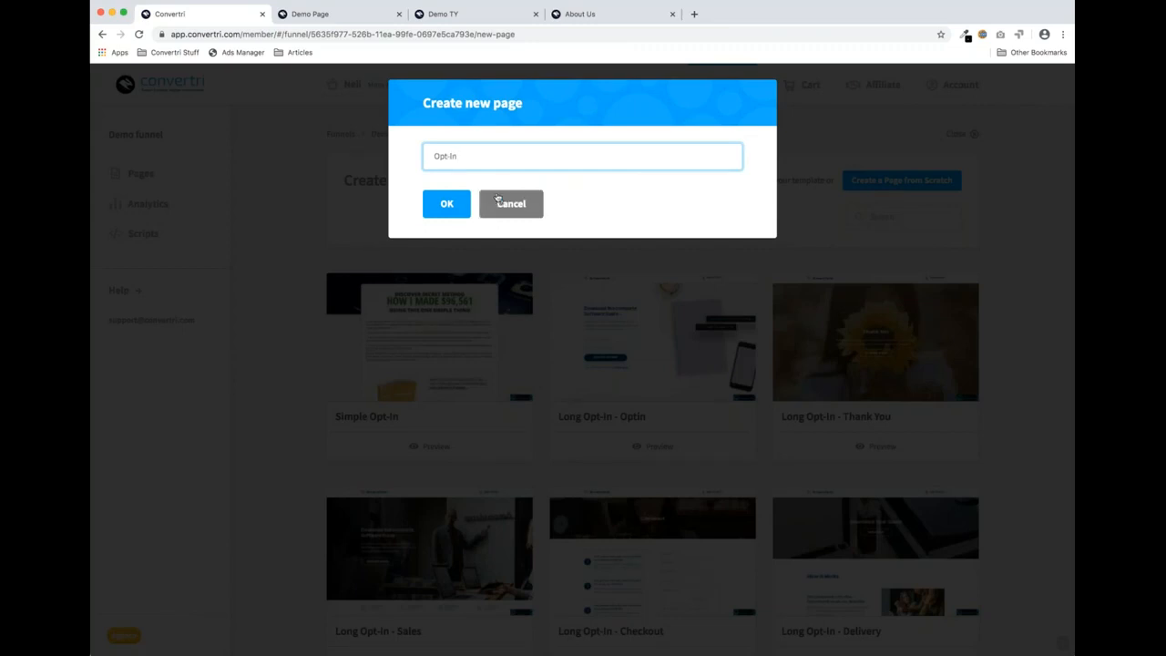
click(447, 205)
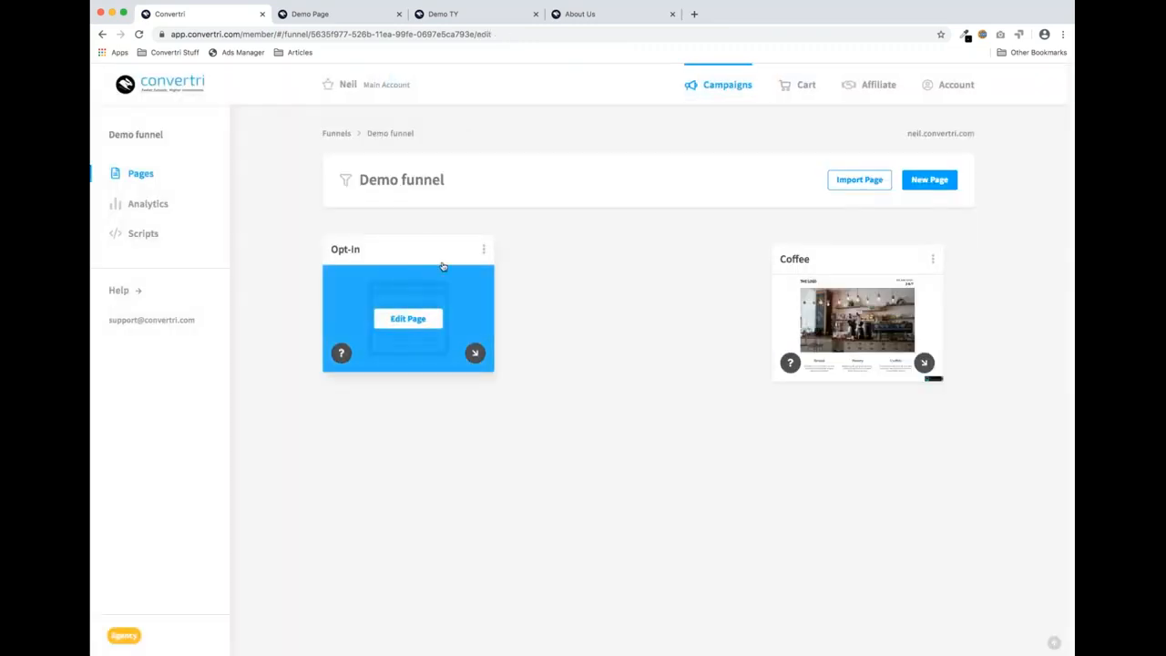
click(404, 320)
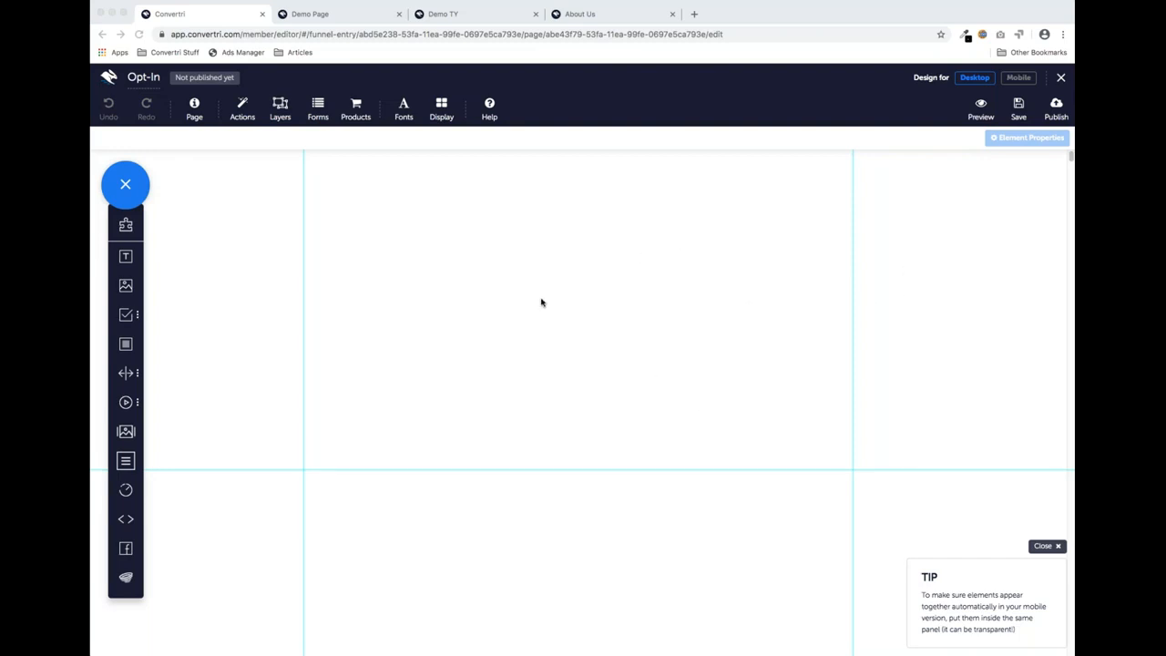
Check the demo page's background design and add an image element to the blank Opt-In page
click(365, 17)
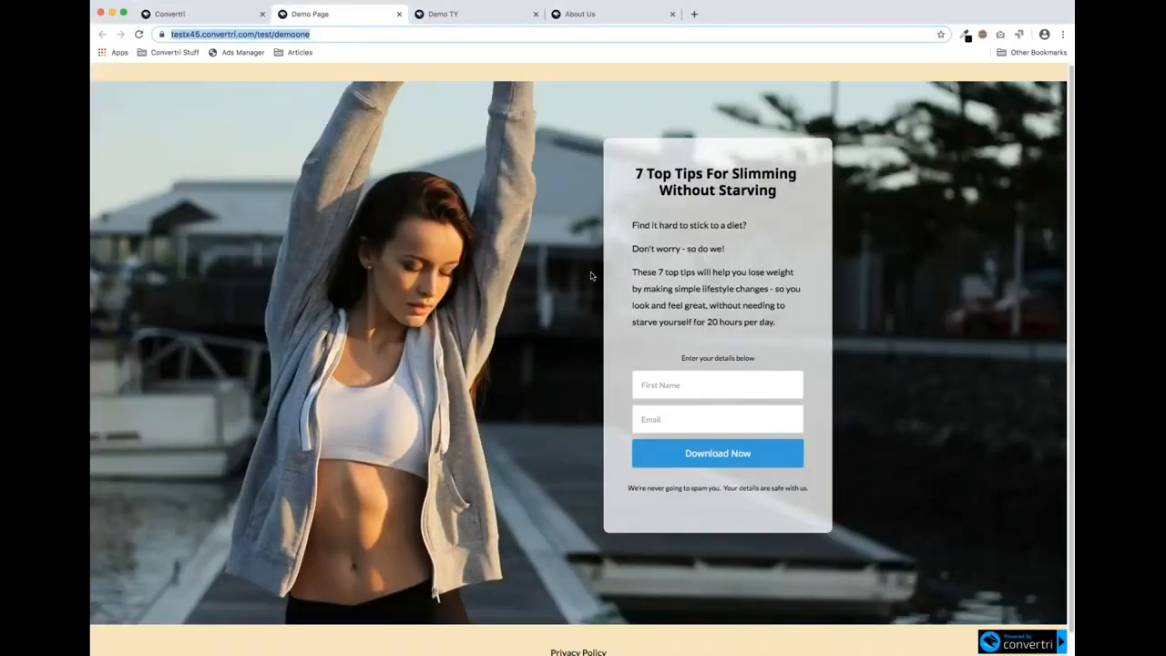
click(214, 24)
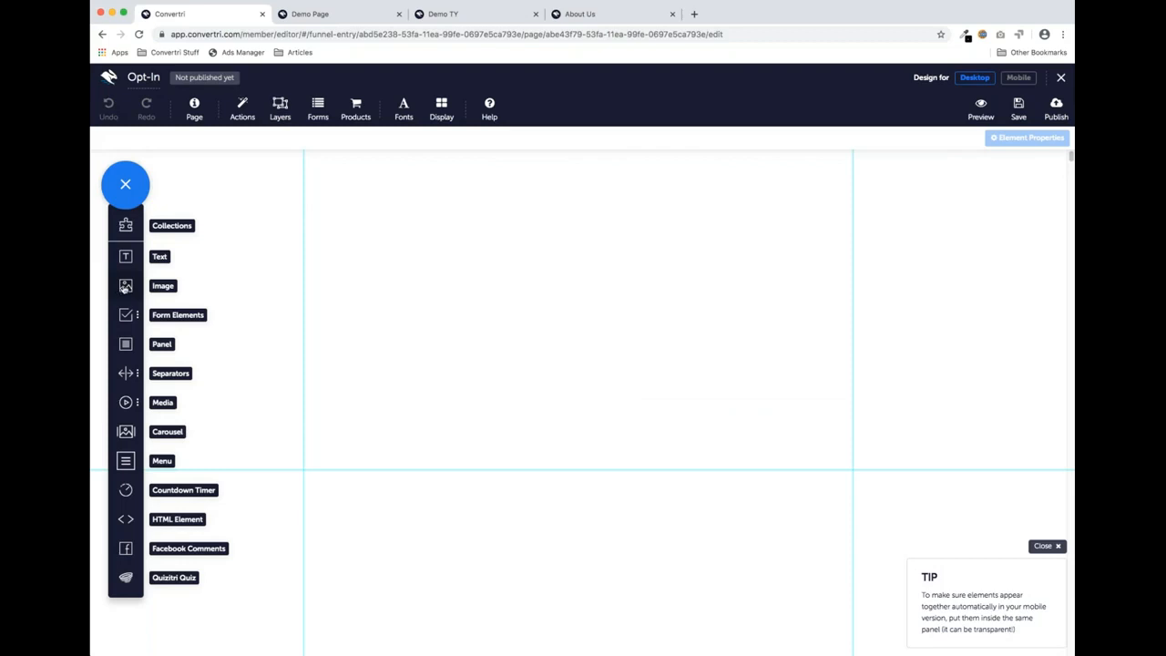
drag(126, 286, 544, 335)
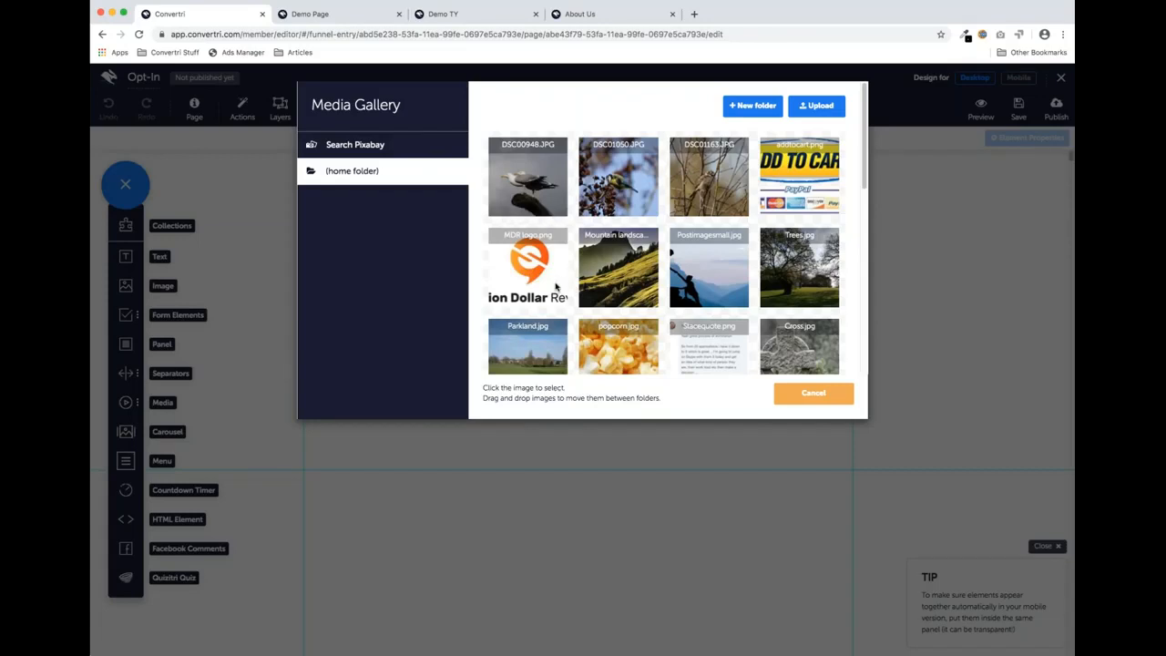
Search Pixabay for "woman" in the media gallery
click(354, 147)
click(652, 107)
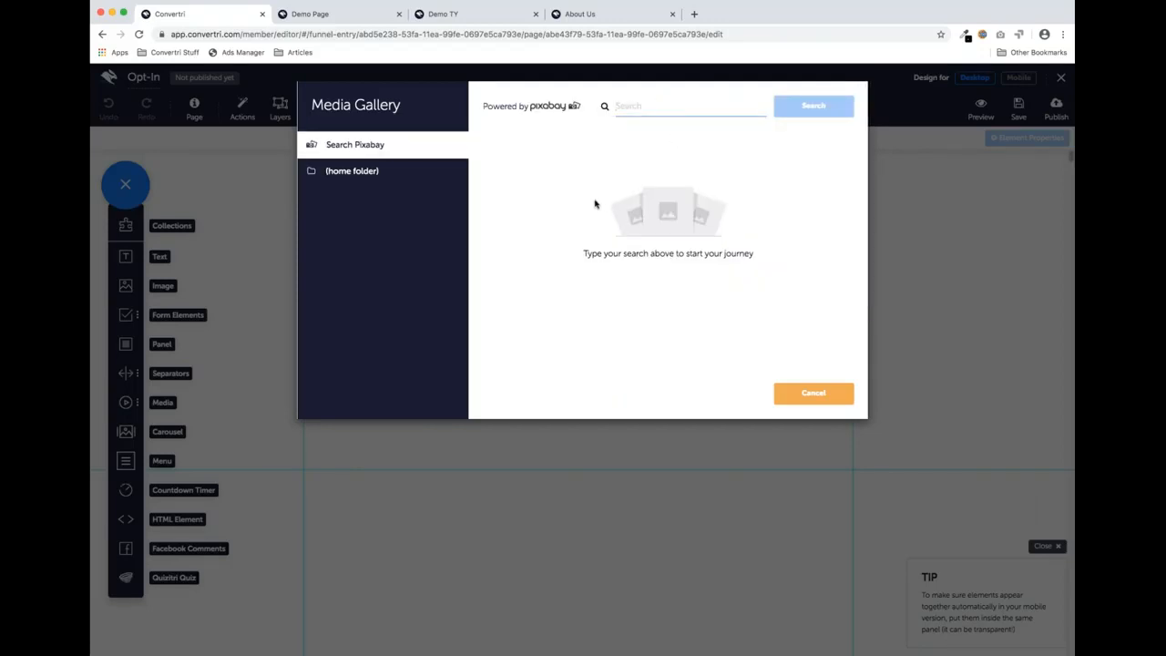
text(woman)
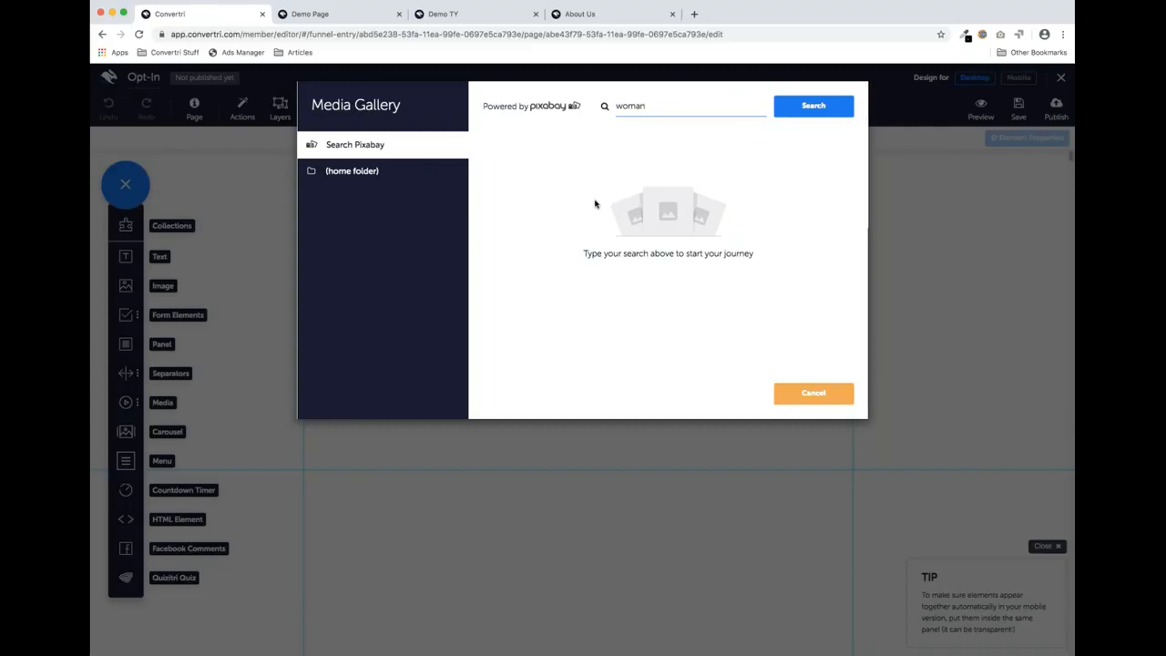
key(Return)
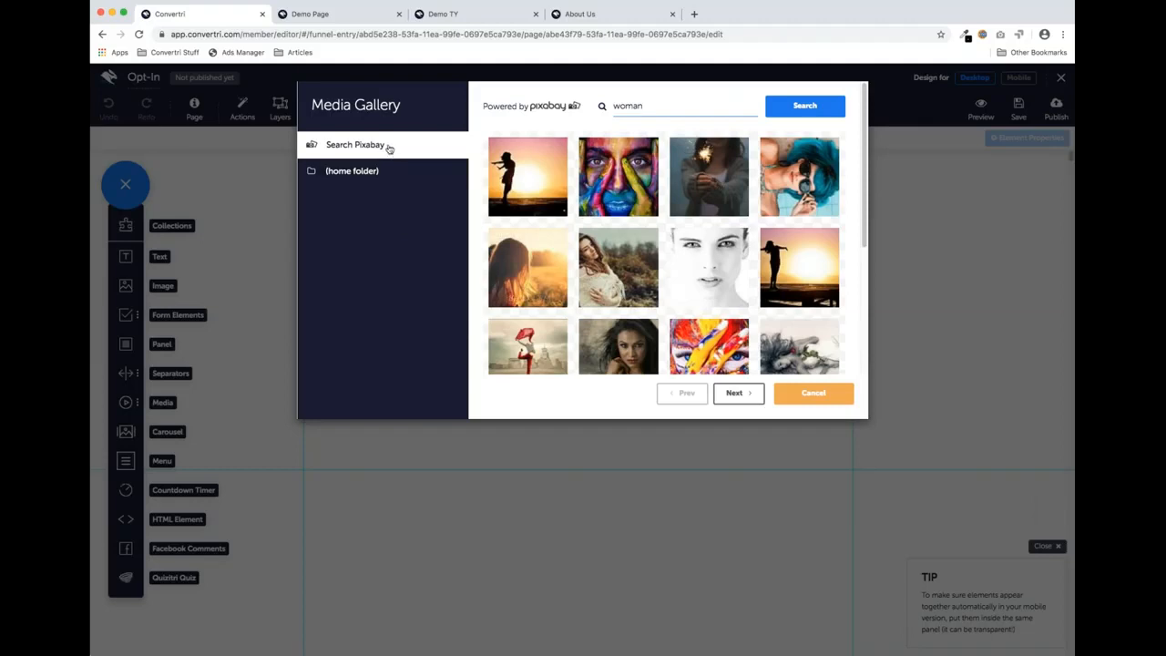
Upload woman.jpg to the media gallery's home folder and place it as an image centred between the page's vertical guides
click(369, 176)
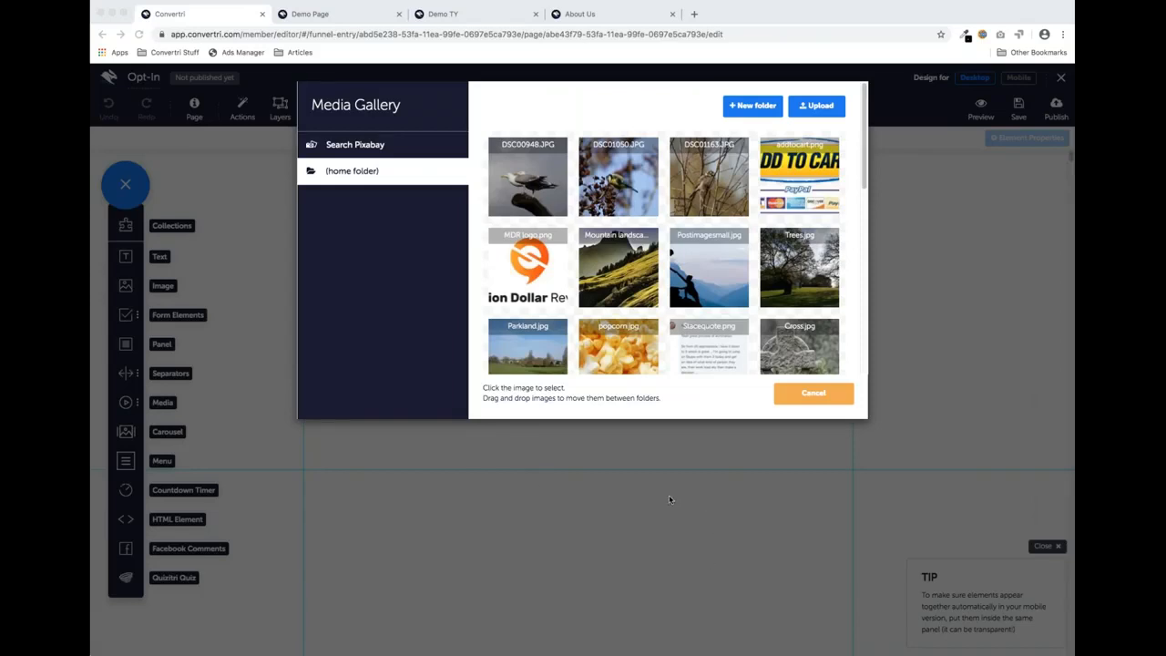
drag(647, 480, 657, 271)
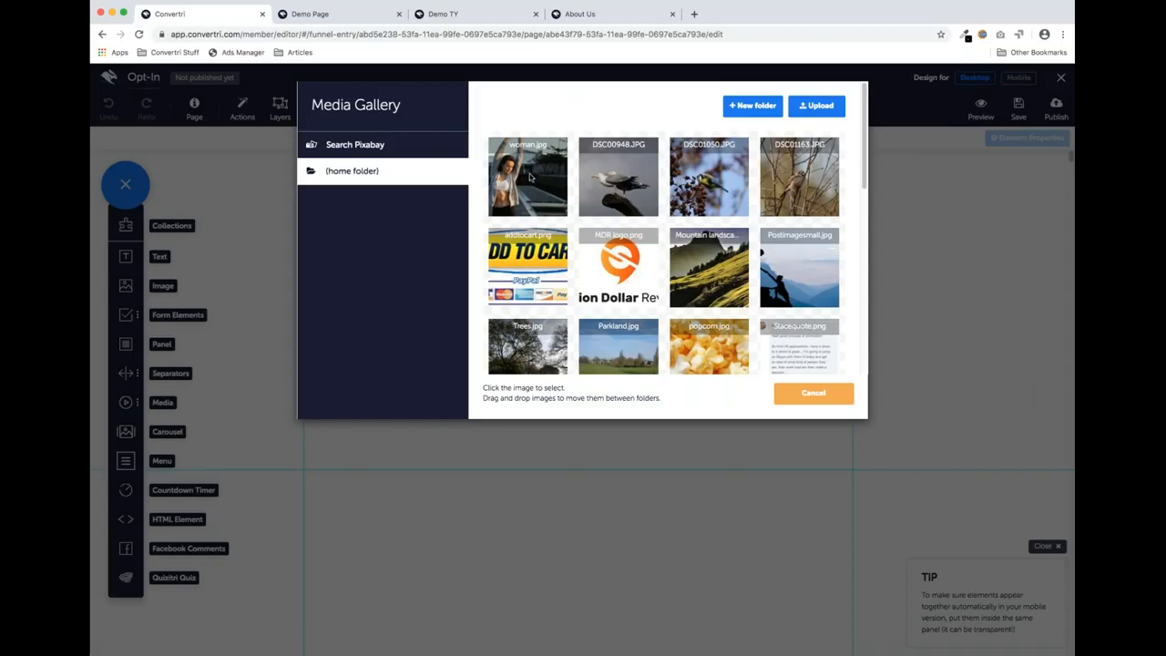
click(529, 177)
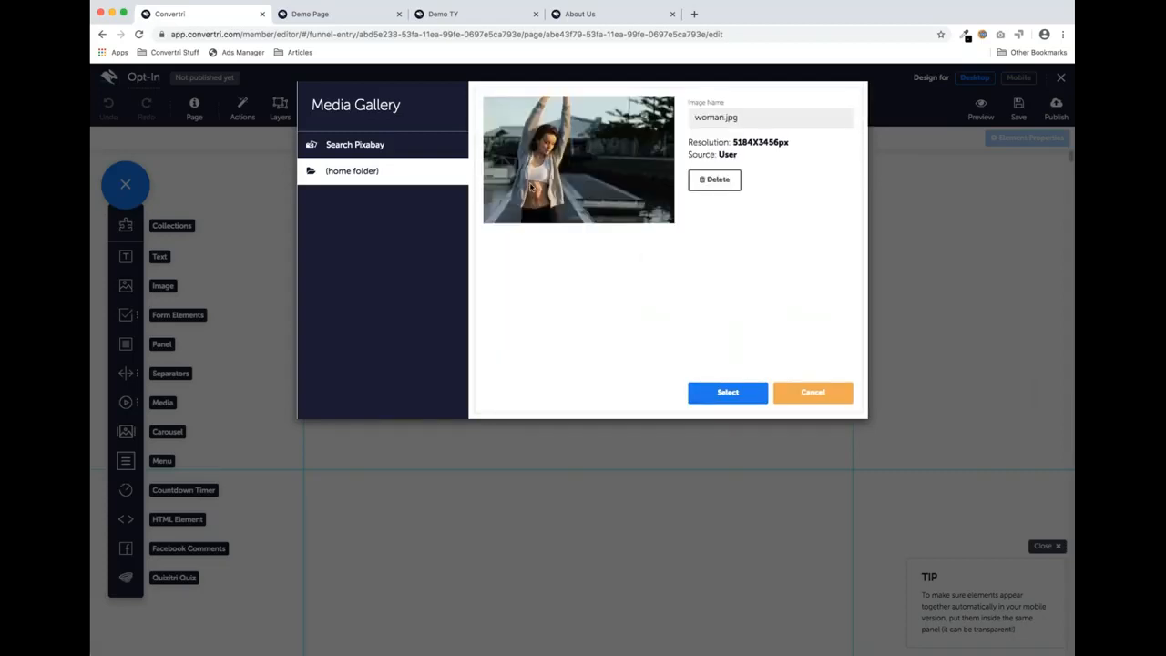
click(726, 394)
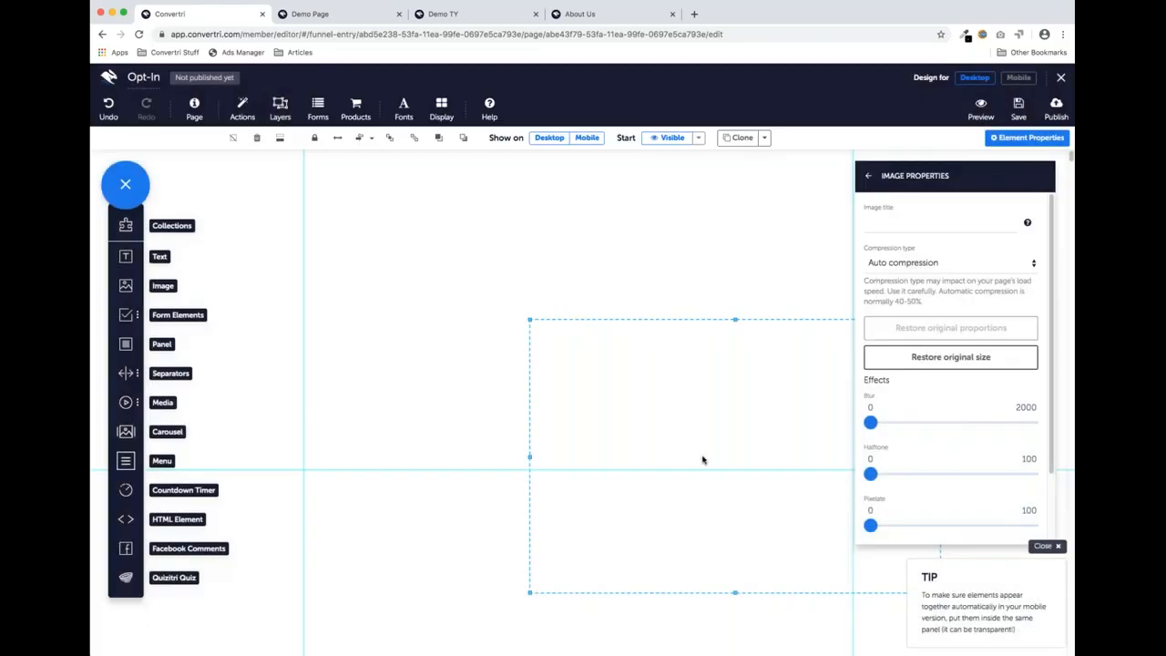
drag(730, 413, 650, 299)
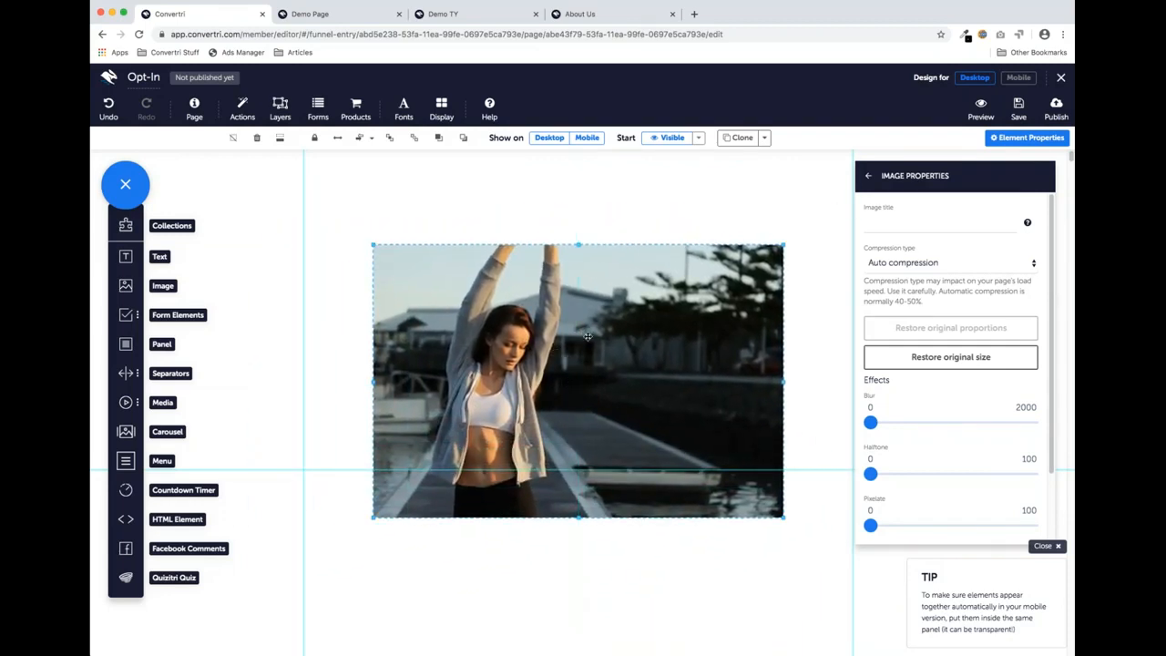
Make the woman image full width like the demo page's background and extend its upper edge towards the page top
click(338, 20)
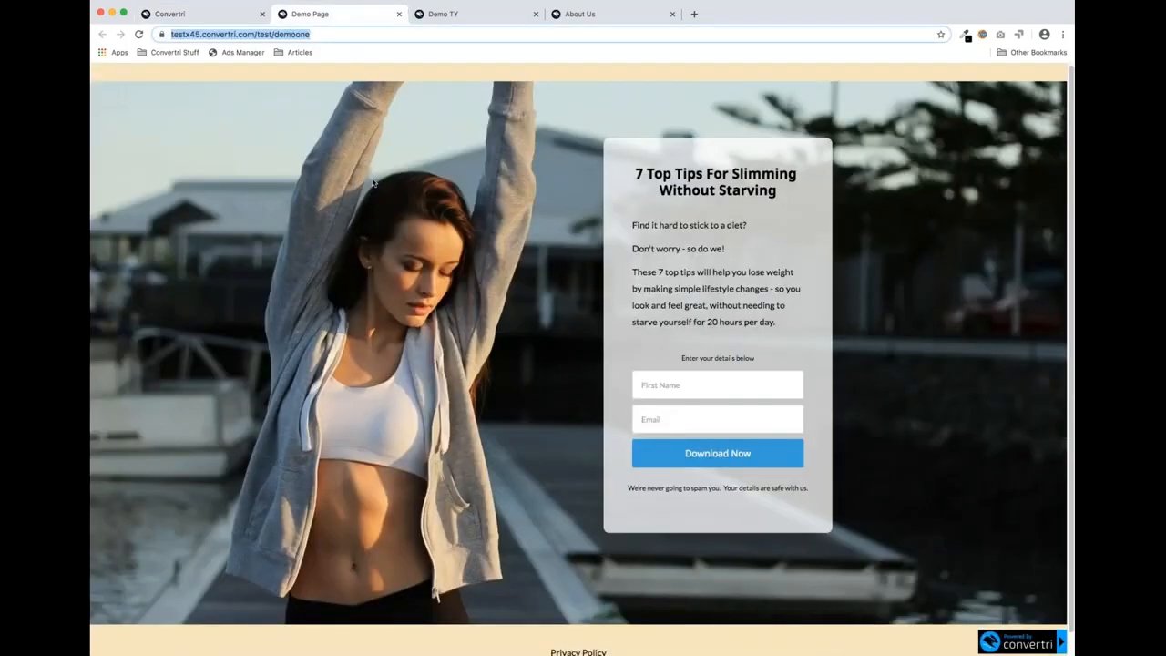
click(227, 16)
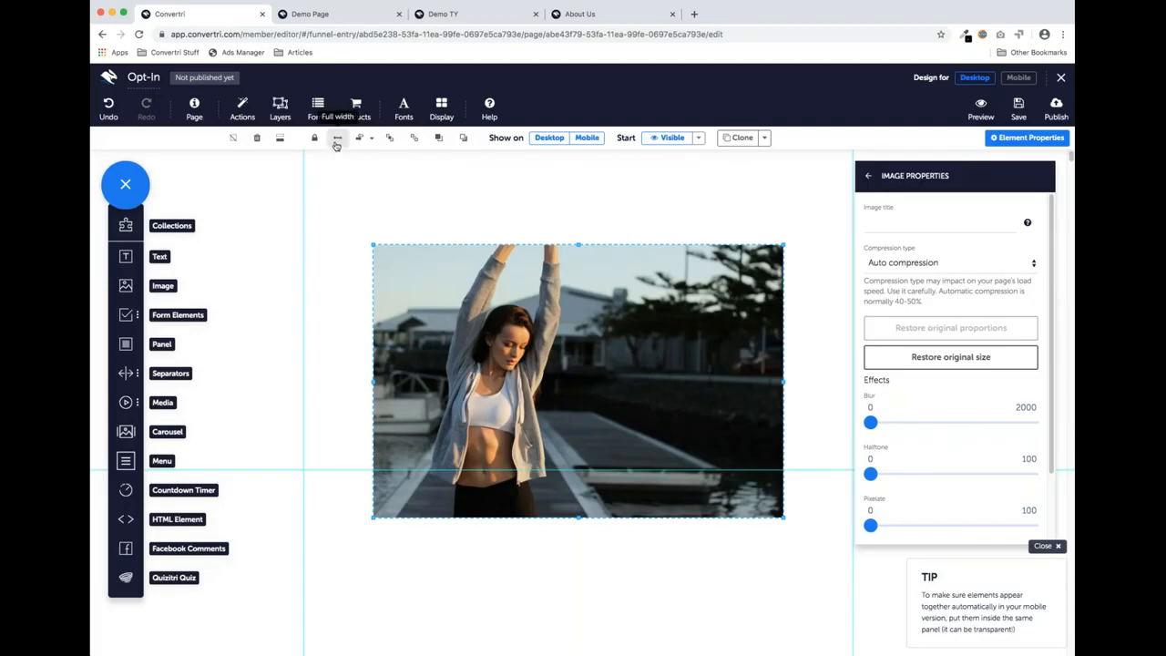
click(336, 138)
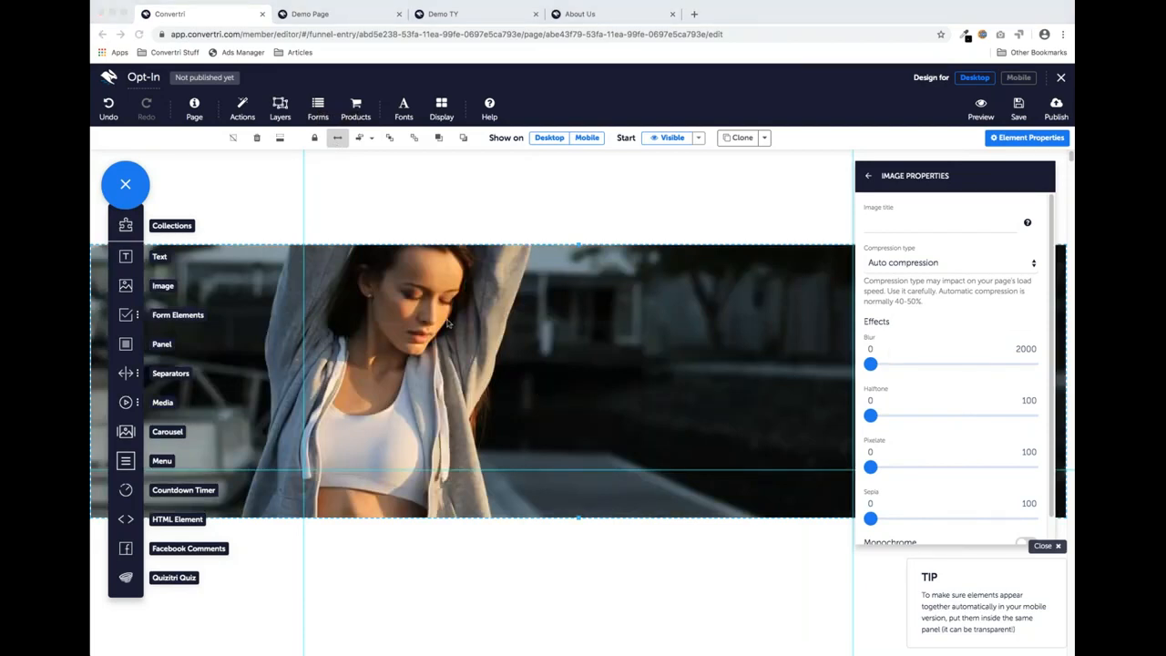
click(579, 250)
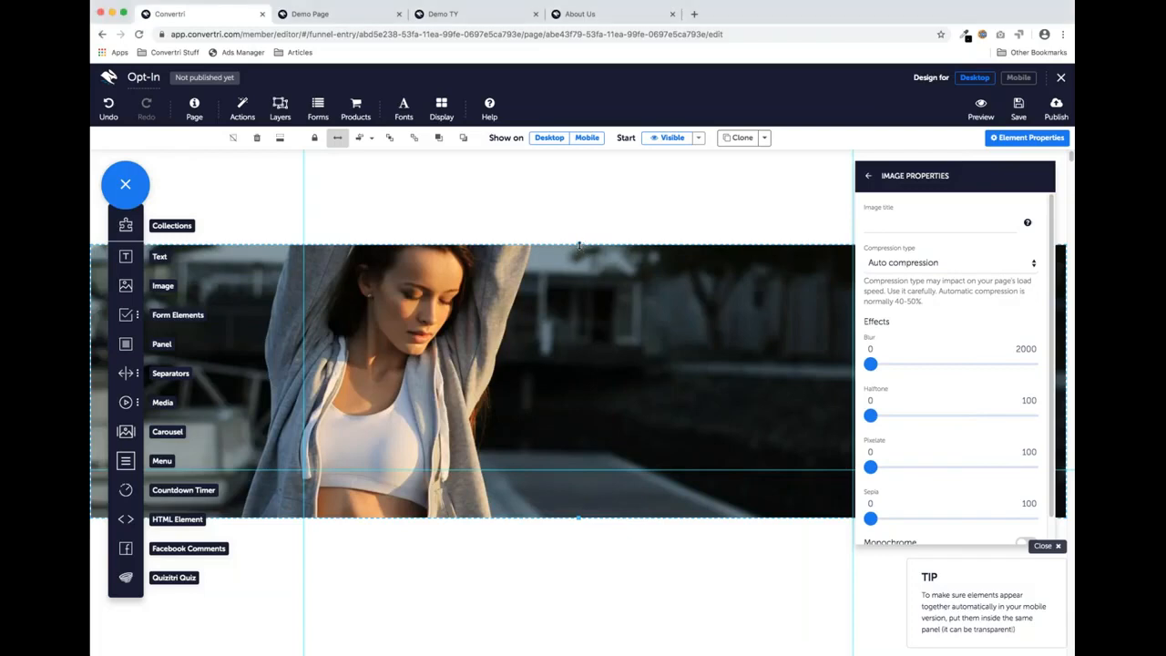
drag(579, 245, 578, 206)
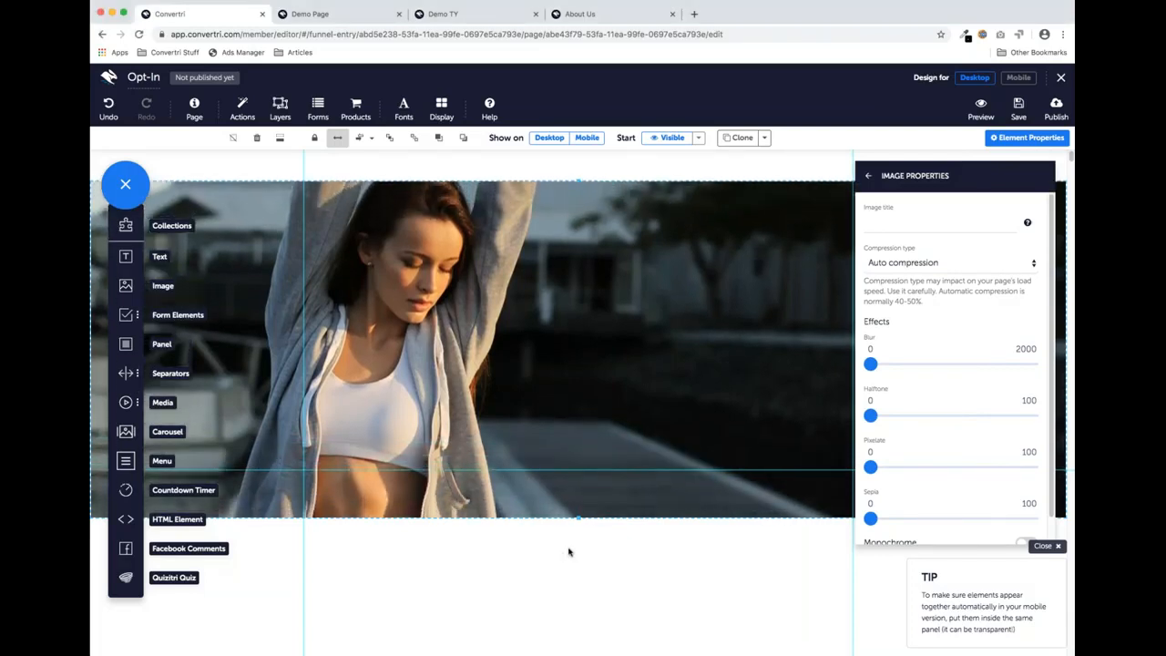
Make the woman image taller and position it just below the page's upper edge, leaving a narrow strip above it
drag(579, 518, 563, 635)
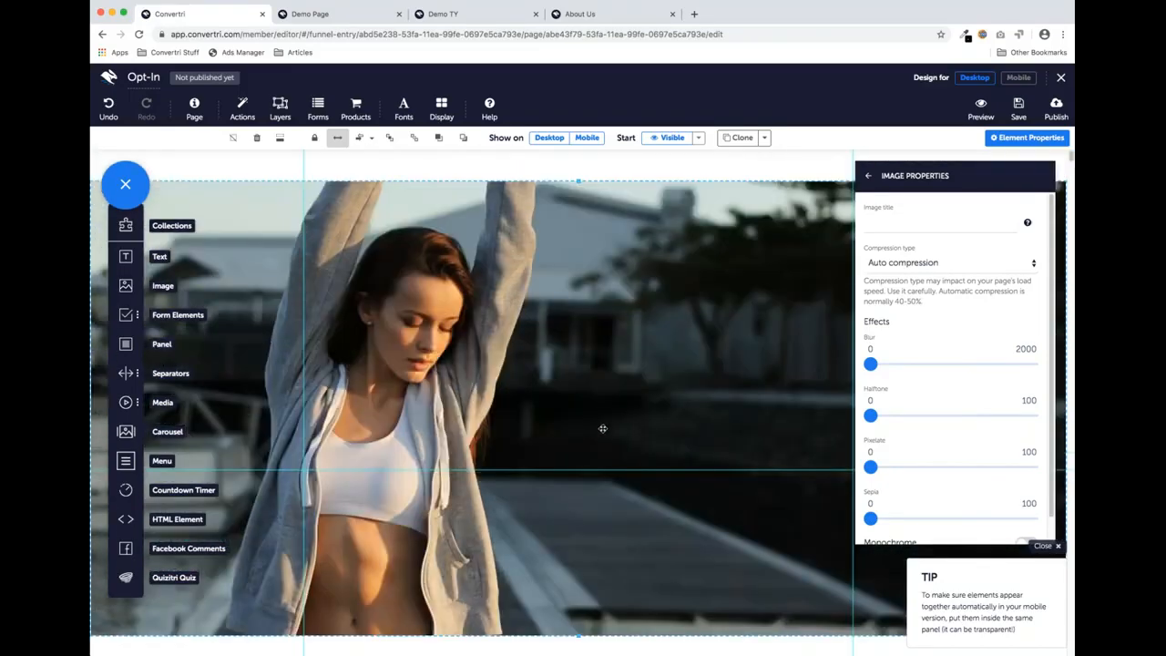
drag(596, 423, 593, 401)
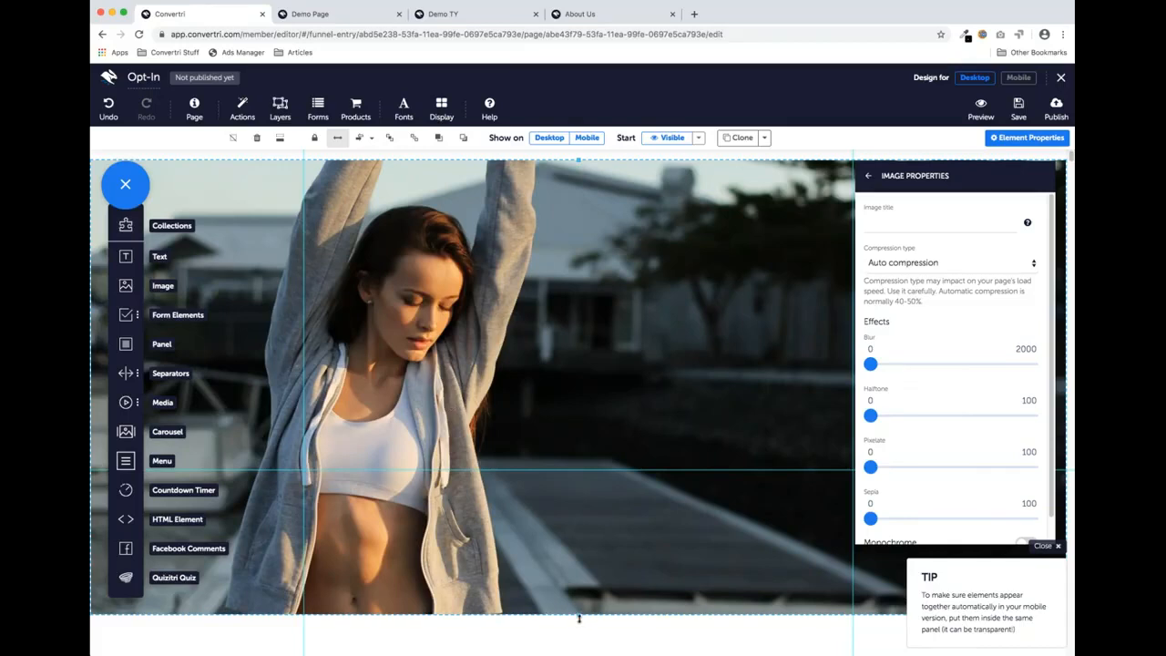
drag(579, 617, 580, 637)
mouse_move(581, 463)
mouse_down()
mouse_move(581, 476)
mouse_move(580, 462)
mouse_up()
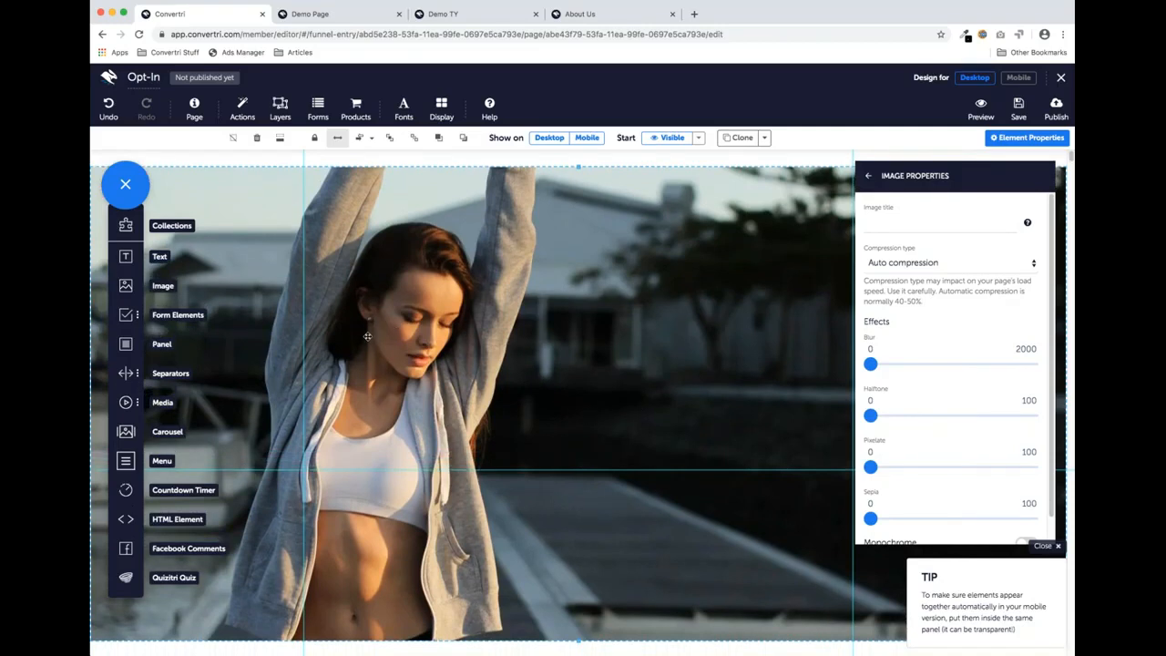
Check the demo page's border strip and add a full-width panel at the page top, shortened to fill the strip above the image
click(334, 18)
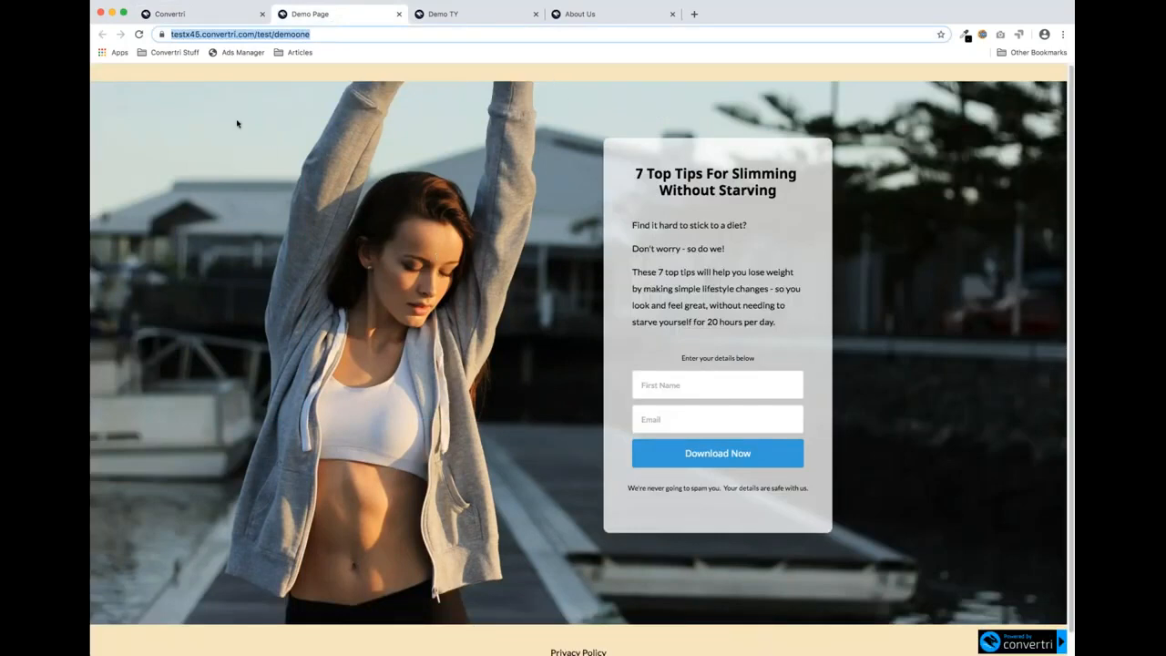
click(204, 16)
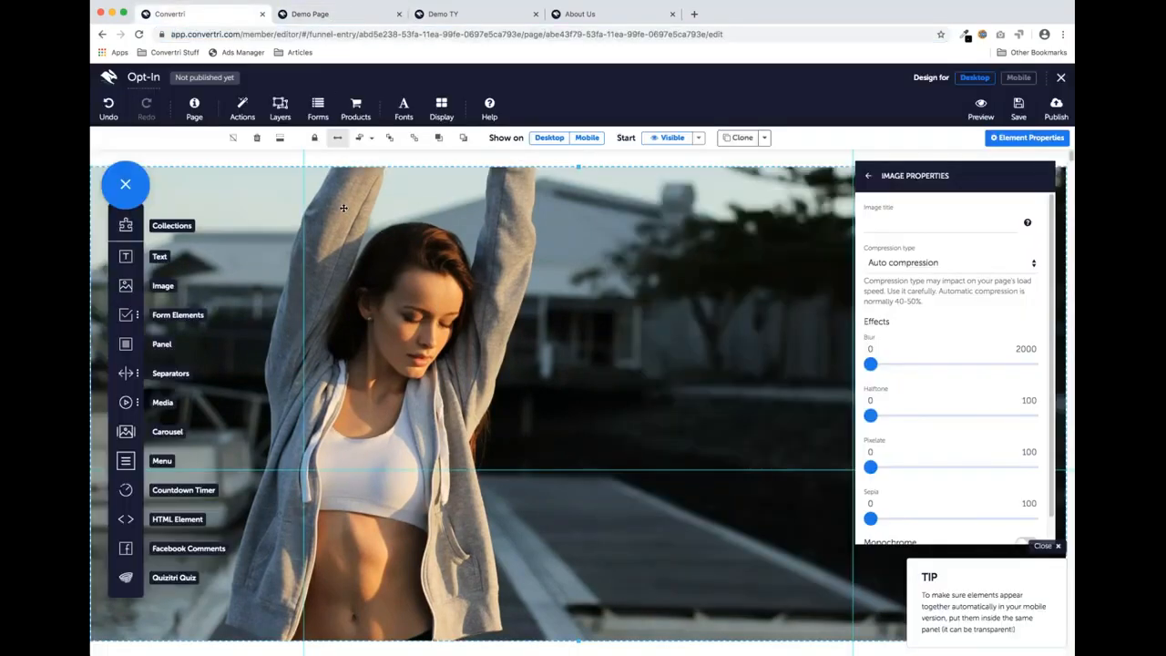
drag(127, 346, 515, 317)
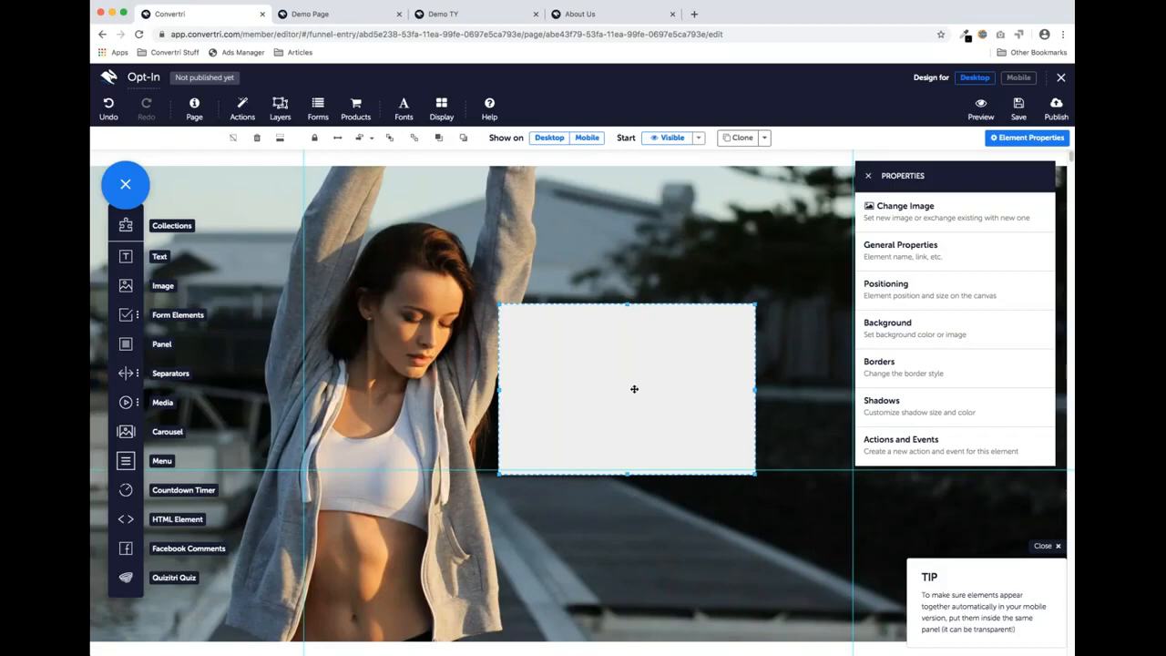
drag(632, 388, 541, 237)
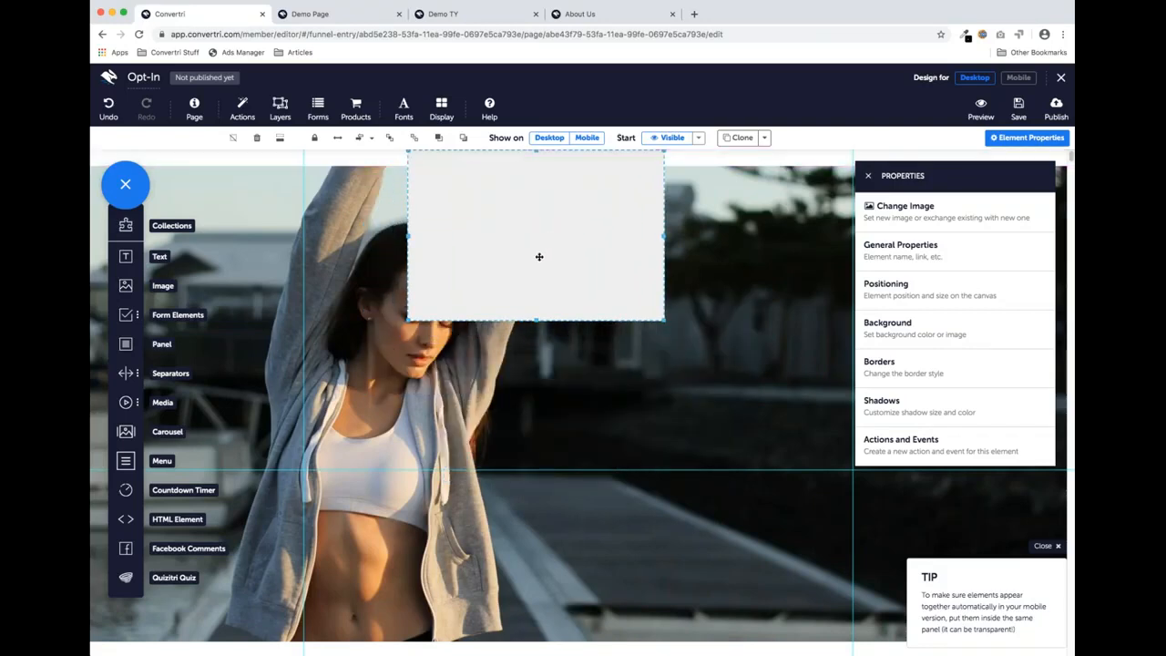
click(337, 137)
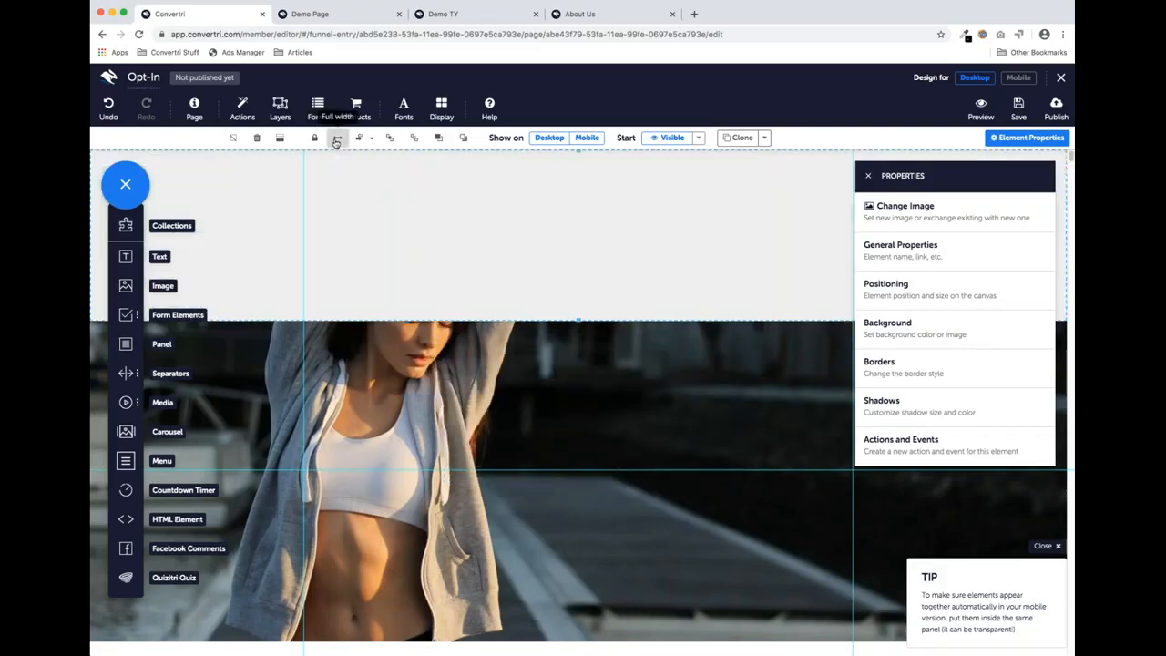
drag(578, 320, 580, 167)
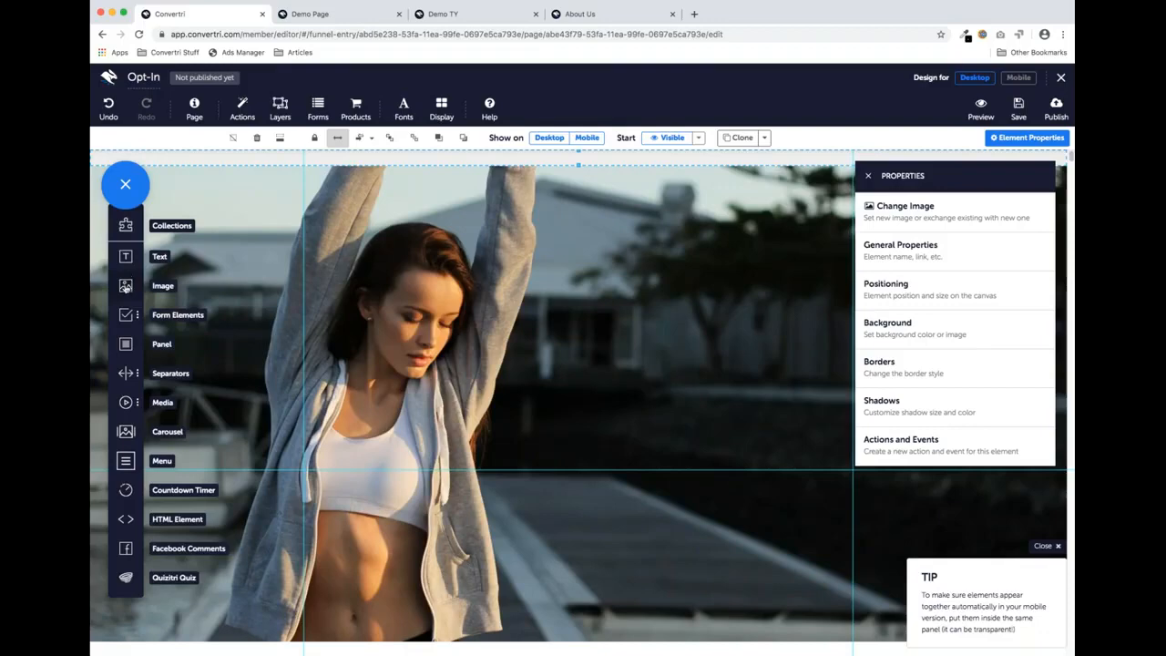
drag(126, 286, 484, 352)
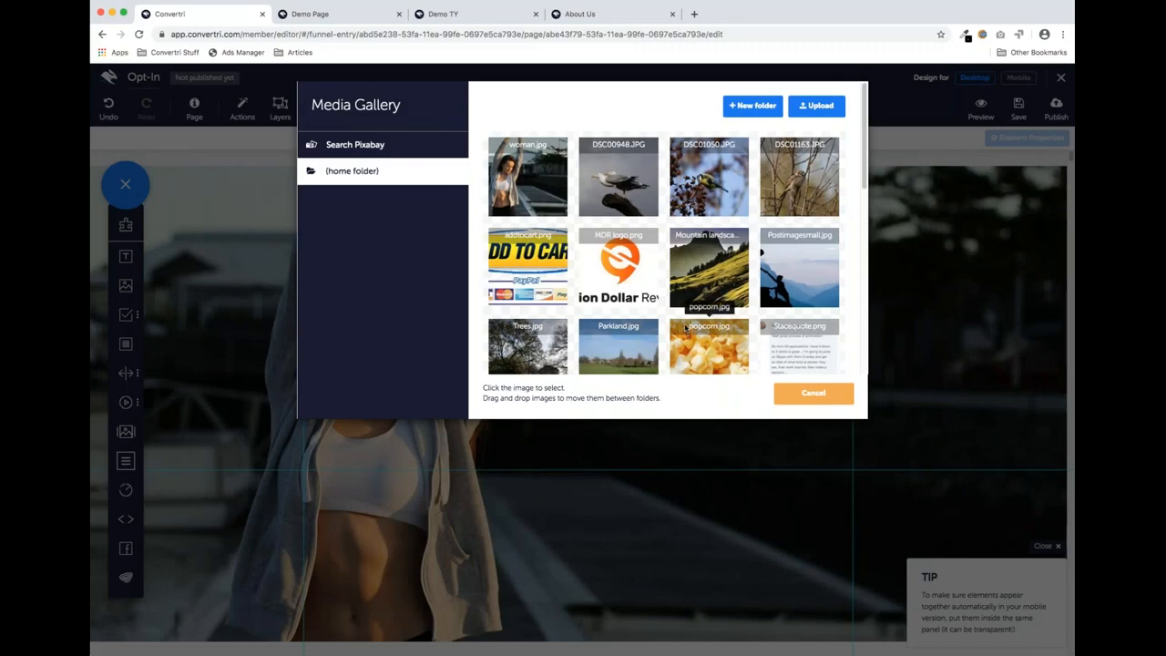
click(811, 398)
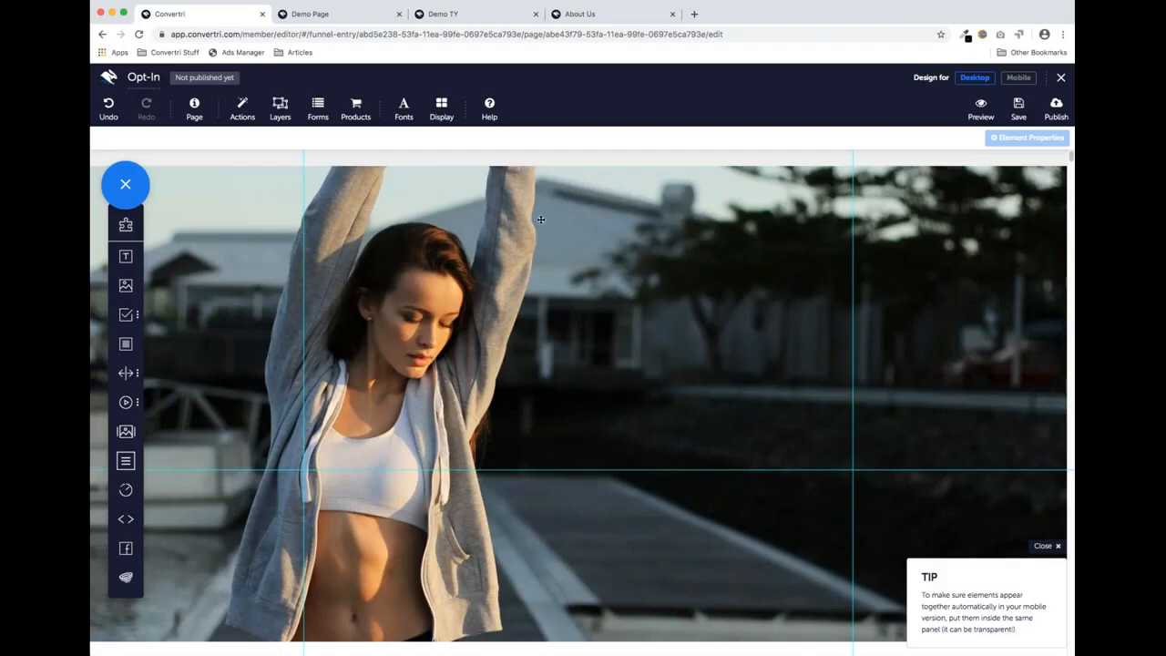
Set the strip panel's background fill to solid peach, rgb(249, 222, 181)
click(506, 157)
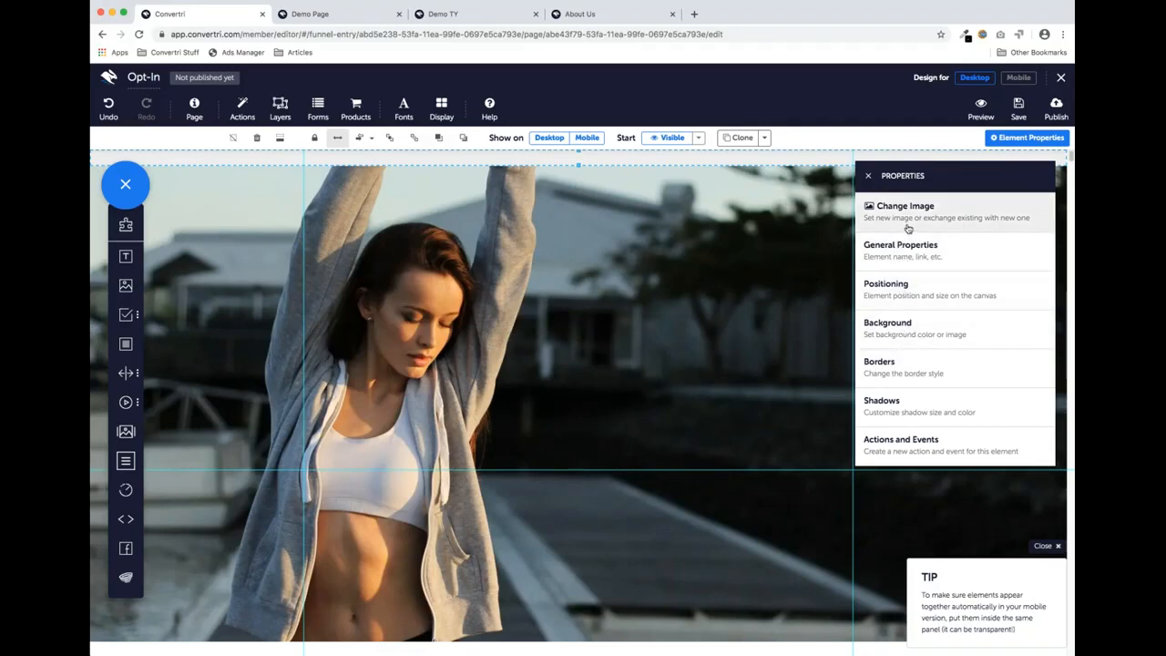
click(955, 331)
click(875, 248)
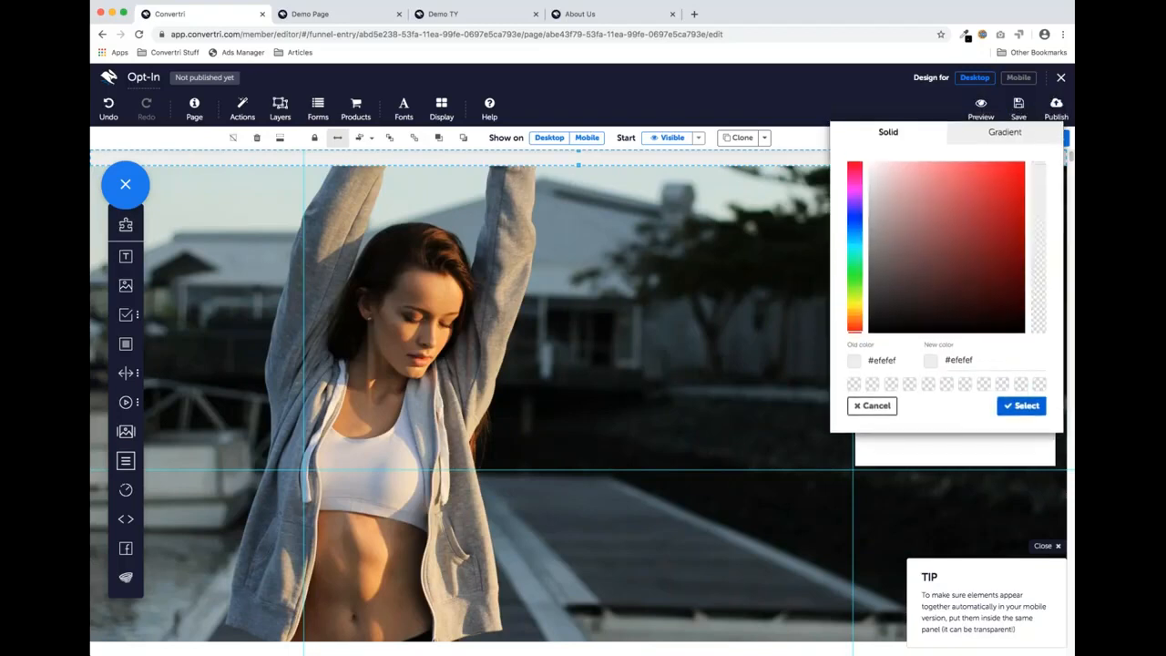
drag(929, 201, 907, 251)
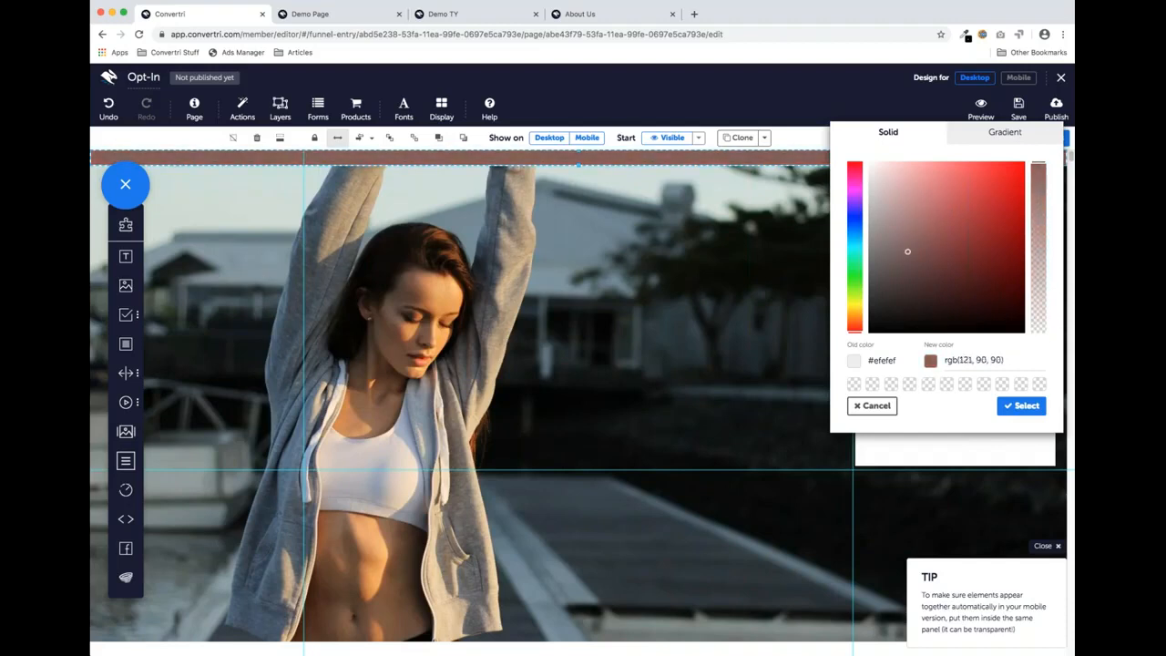
drag(857, 335, 859, 312)
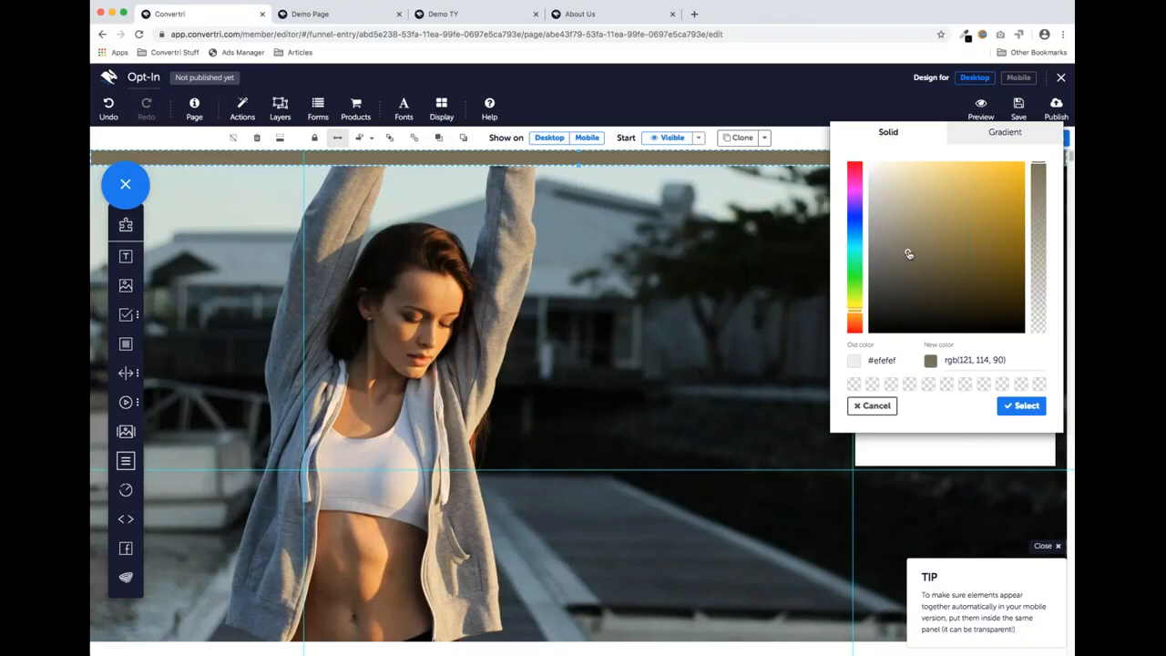
drag(908, 254, 907, 165)
drag(861, 313, 858, 325)
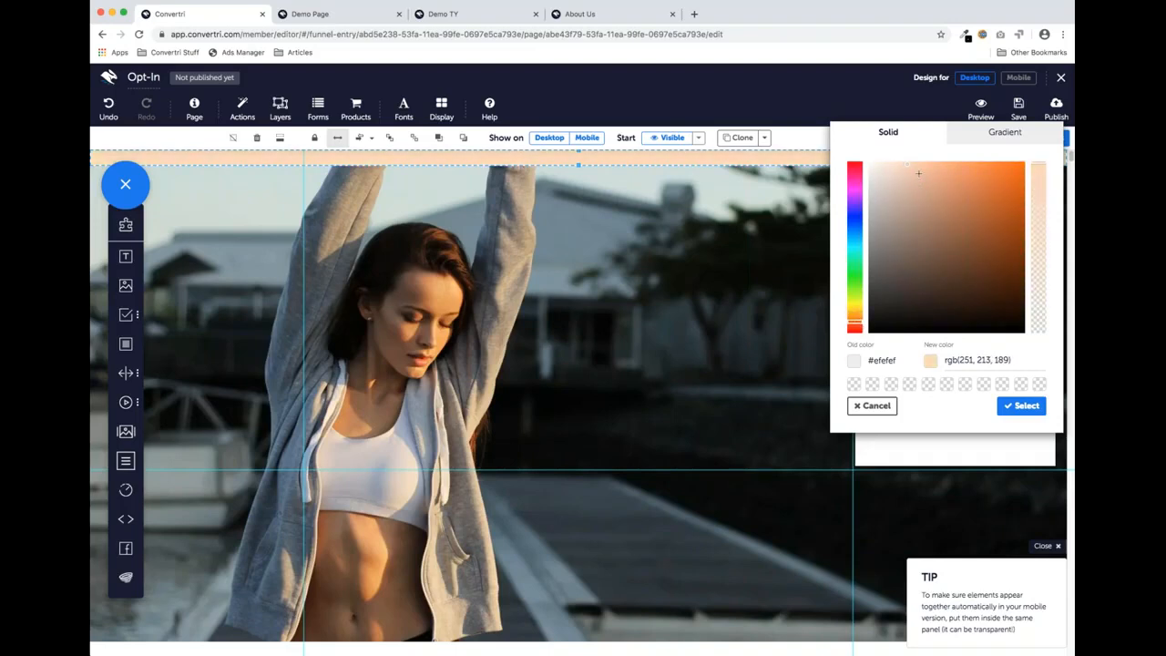
drag(907, 169, 912, 171)
drag(857, 326, 859, 320)
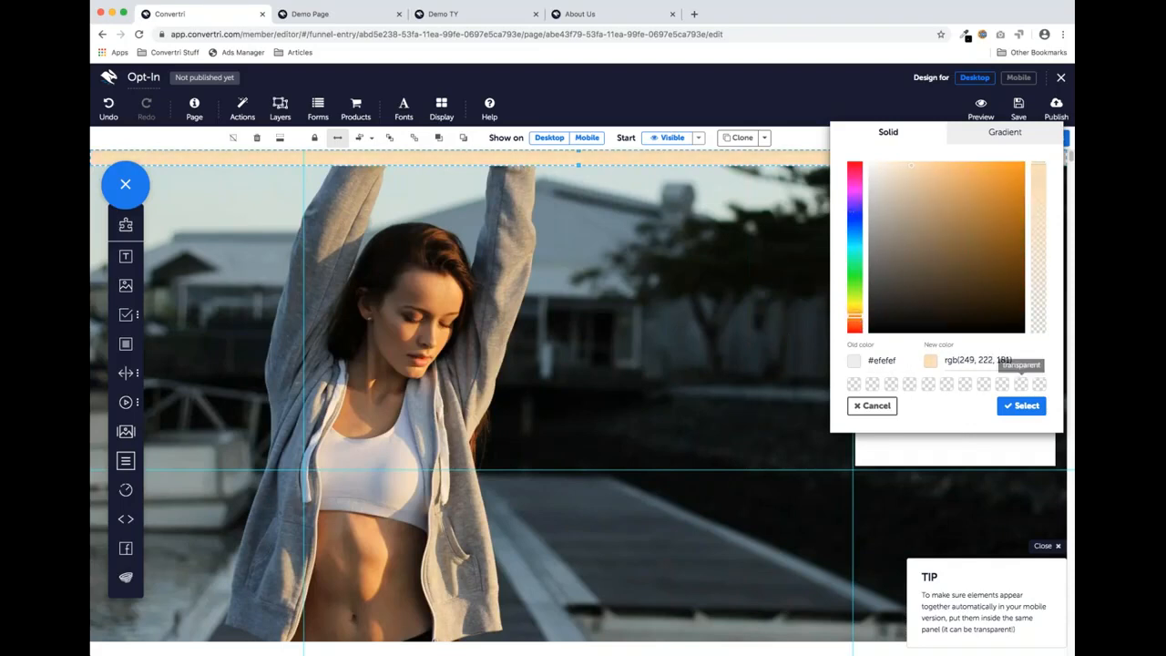
click(1010, 412)
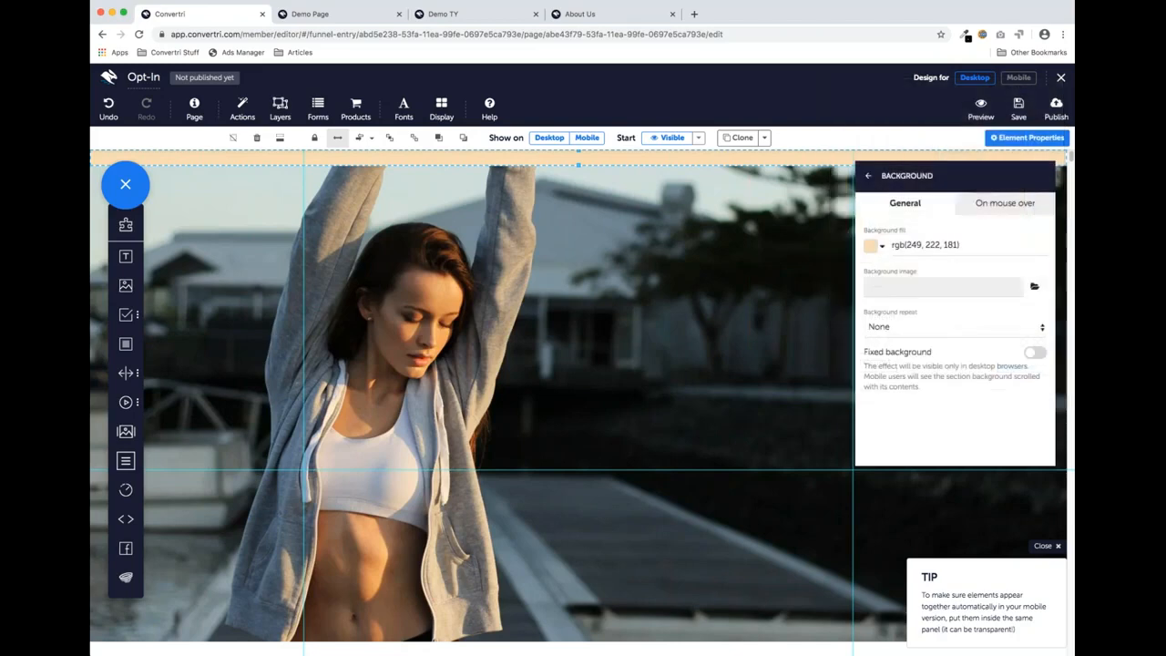
Duplicate the peach strip, place the copy directly beneath the woman image and make it taller
click(641, 265)
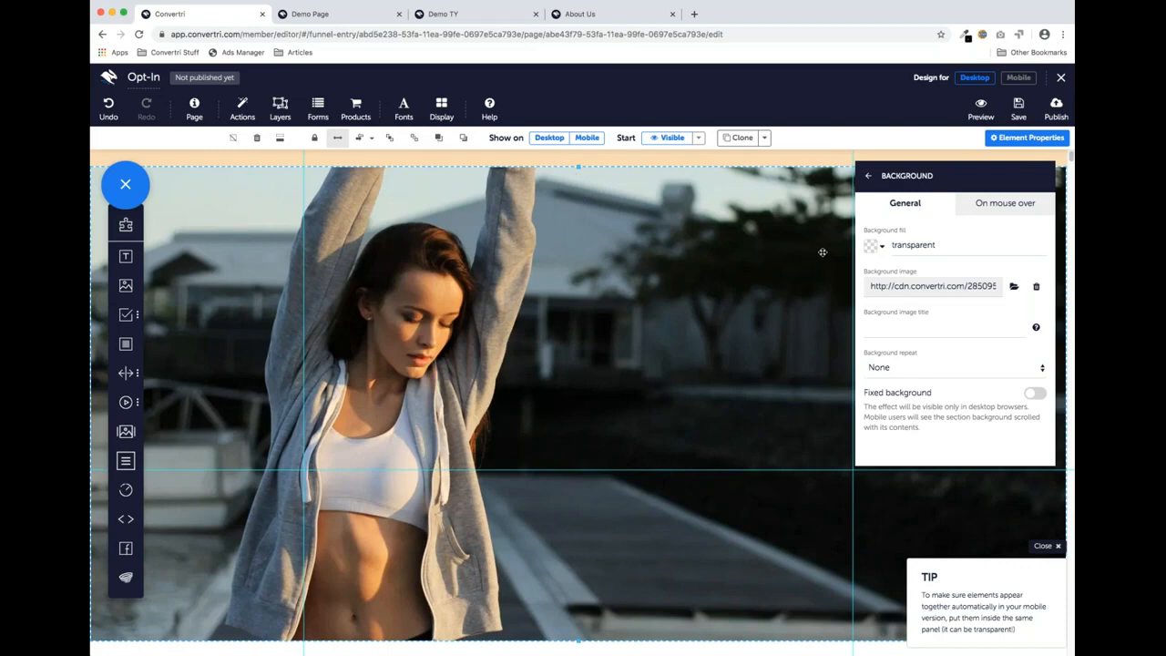
click(839, 159)
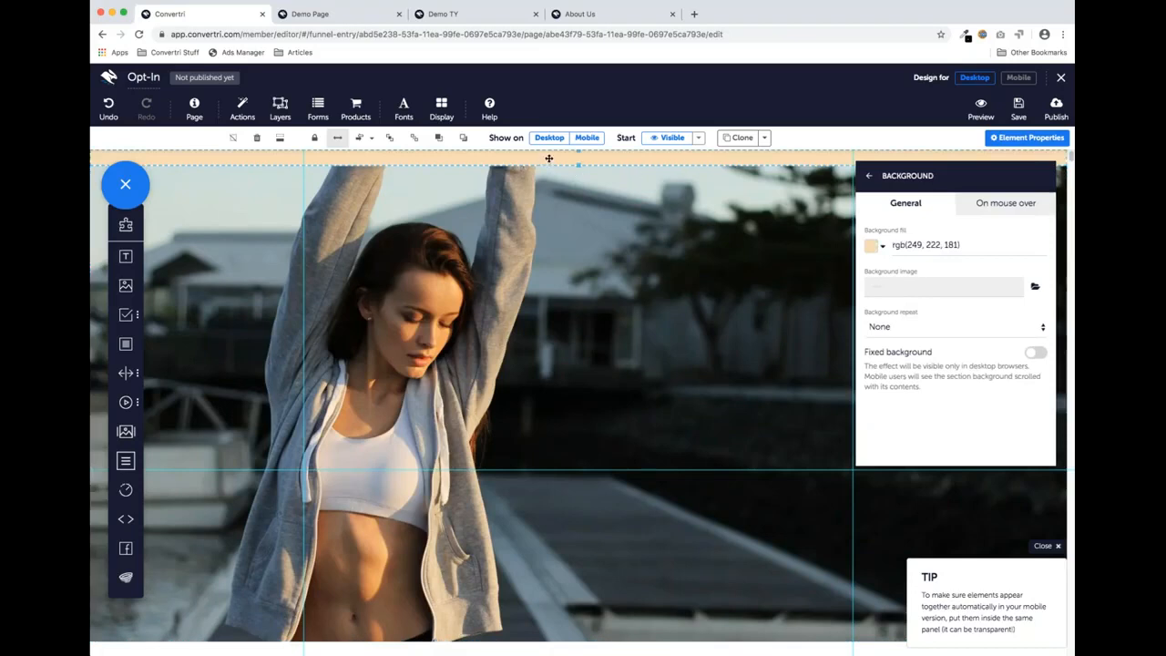
drag(549, 156, 538, 333)
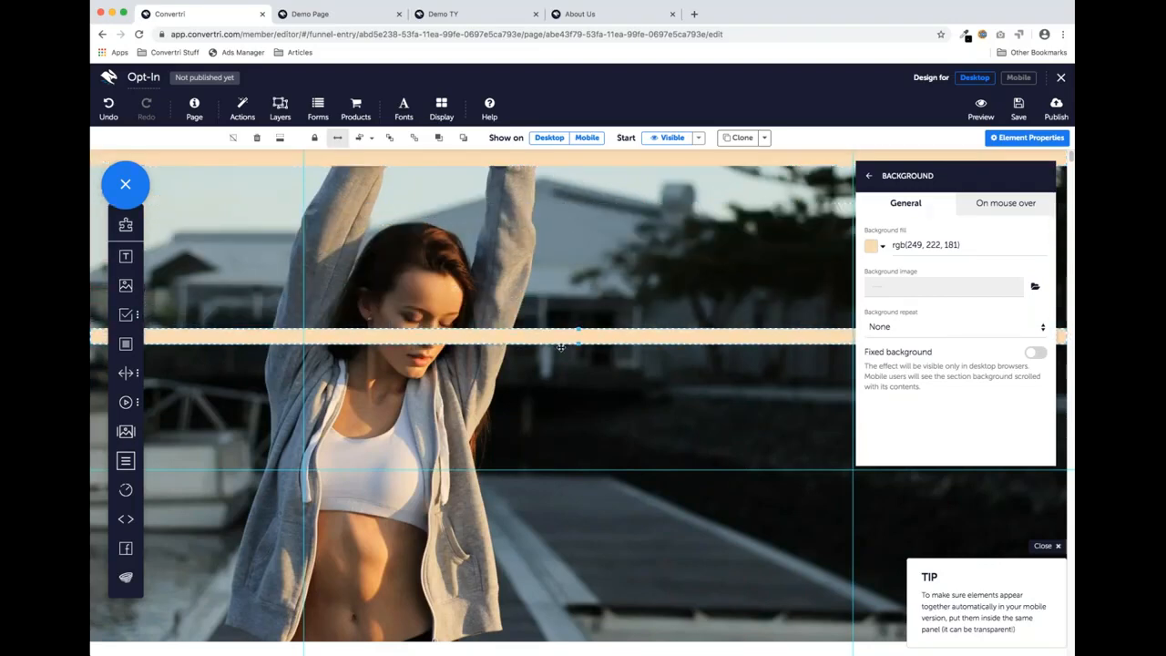
scroll(580, 415, down, 2)
scroll(554, 236, up, 1)
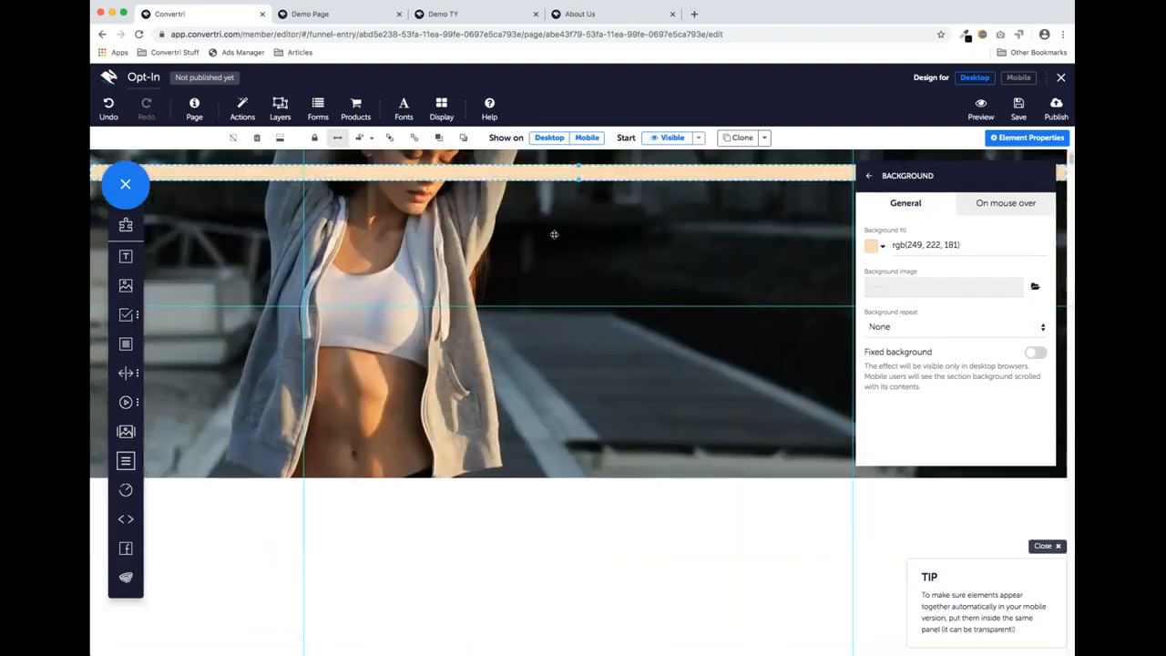
drag(534, 177, 579, 524)
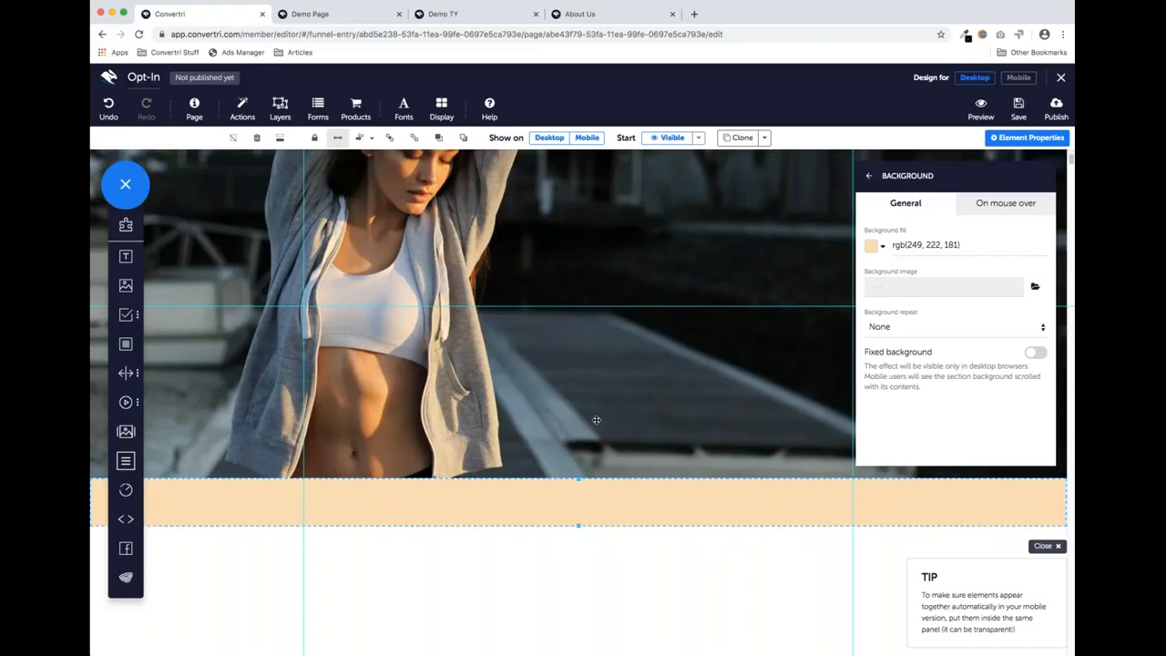
scroll(597, 420, up, 2)
scroll(596, 472, down, 2)
scroll(596, 472, up, 2)
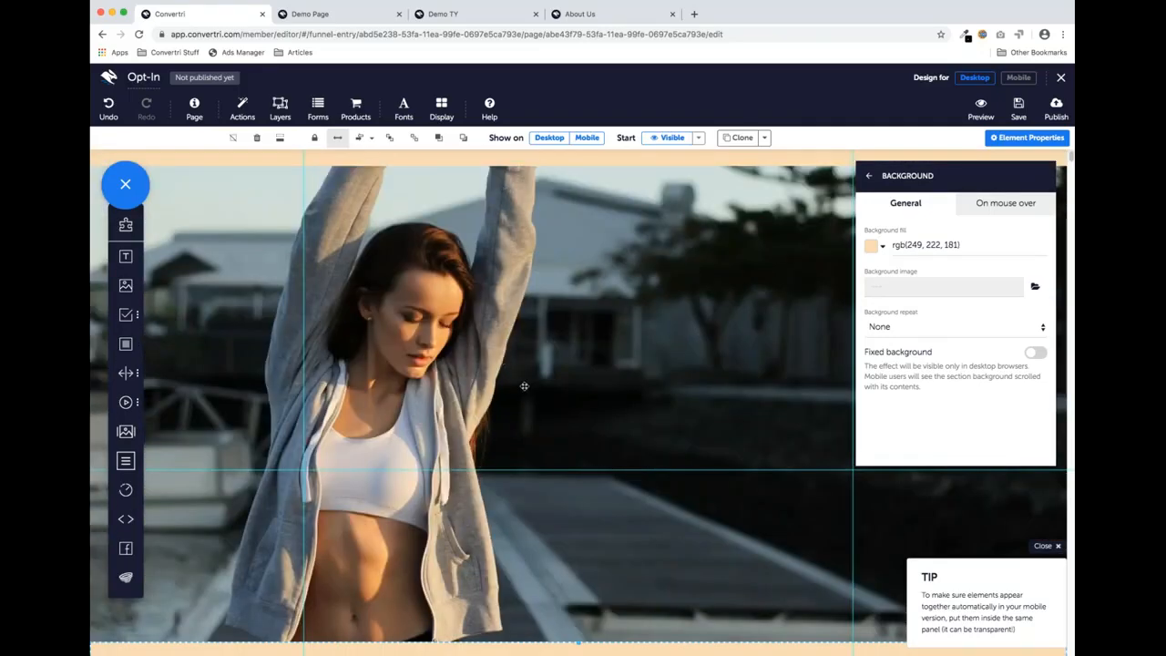
Check the demo page's opt-in box and add a tall portrait panel over the background image, beside the woman
click(336, 17)
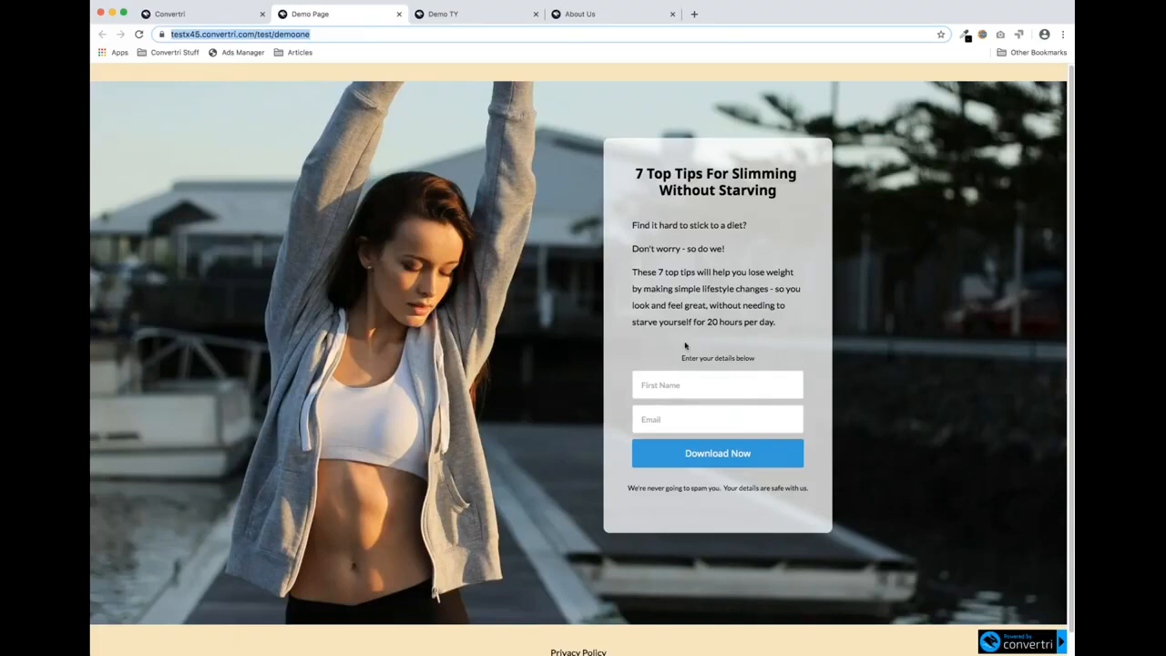
click(722, 407)
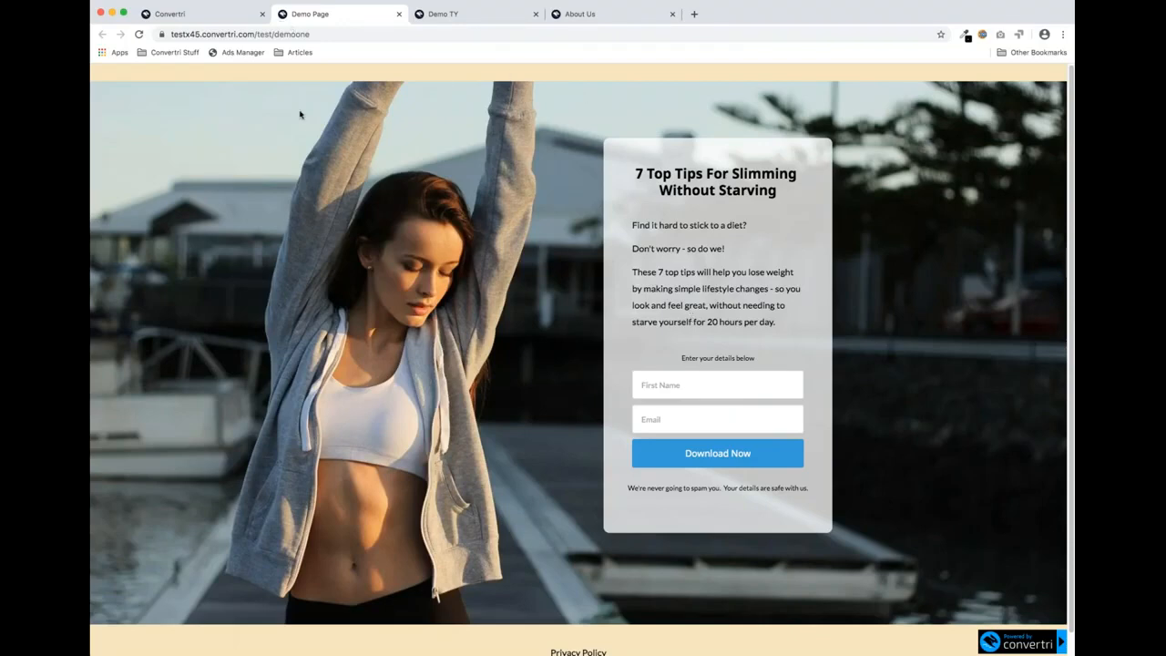
click(237, 15)
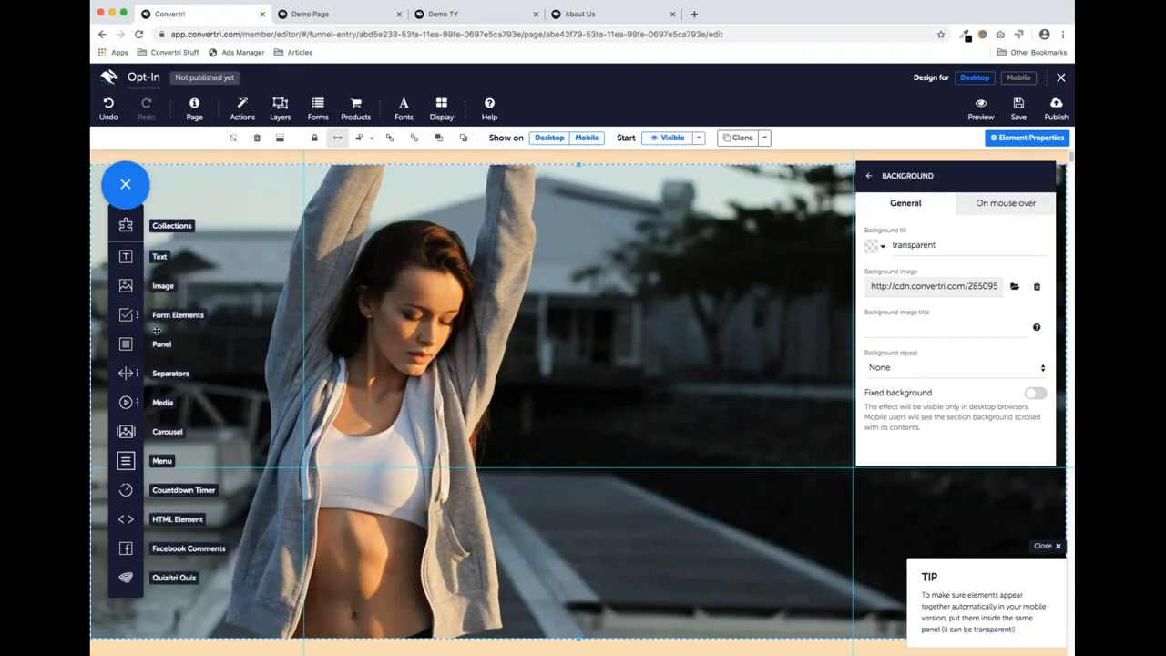
drag(125, 346, 642, 319)
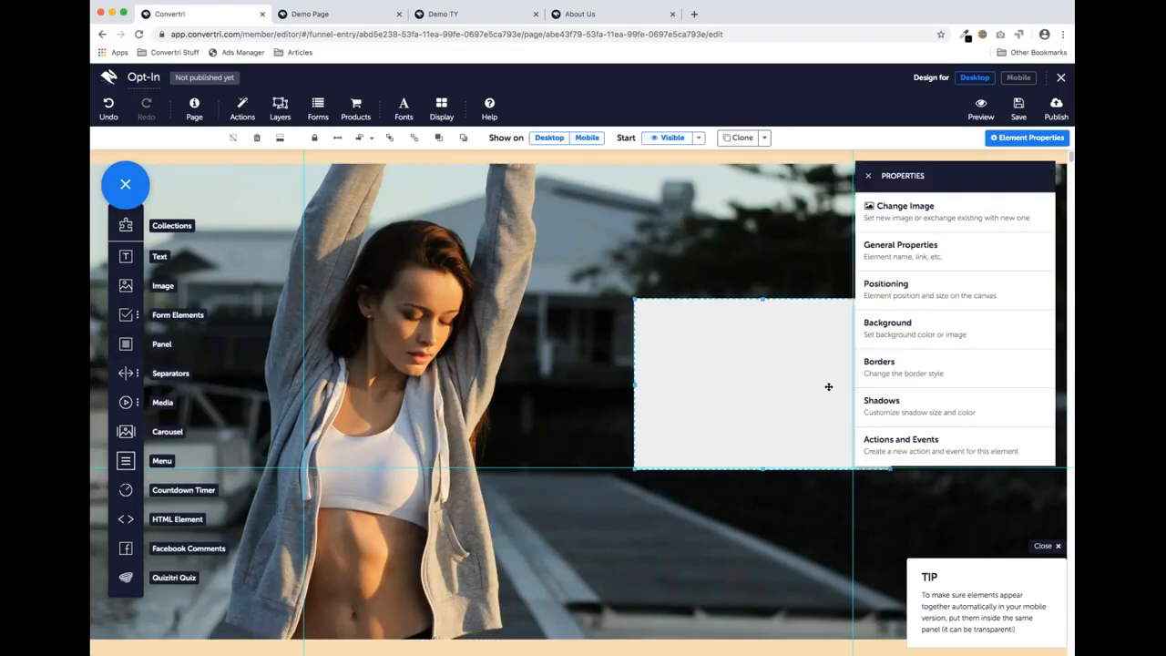
drag(755, 372, 698, 283)
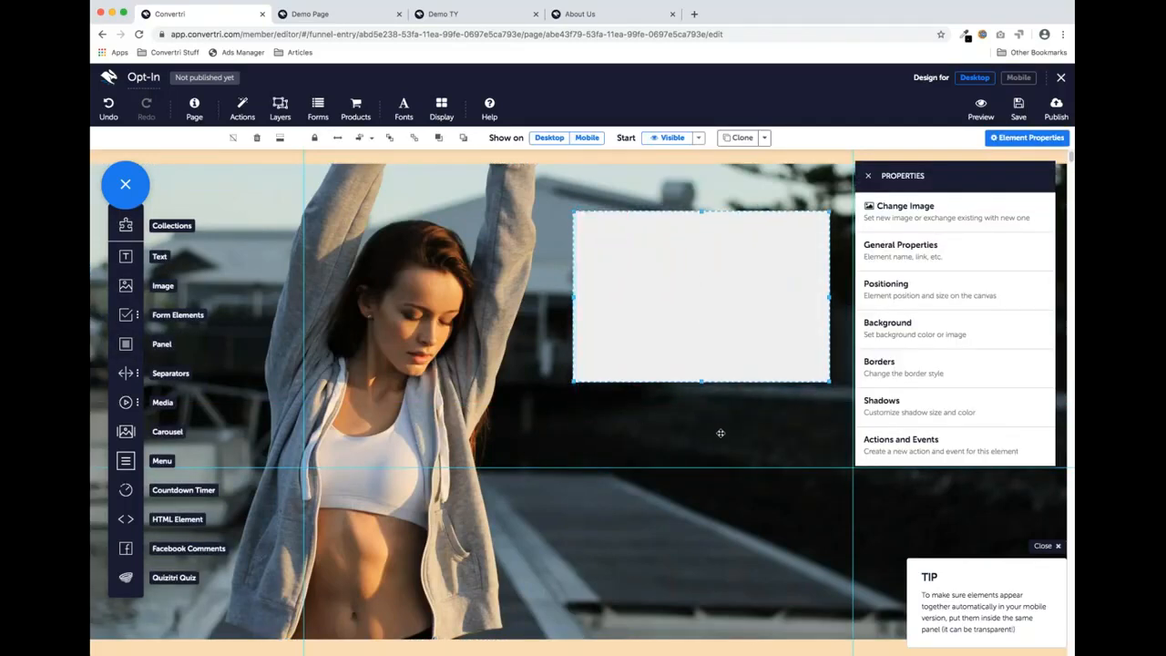
drag(701, 383, 684, 571)
drag(689, 385, 690, 388)
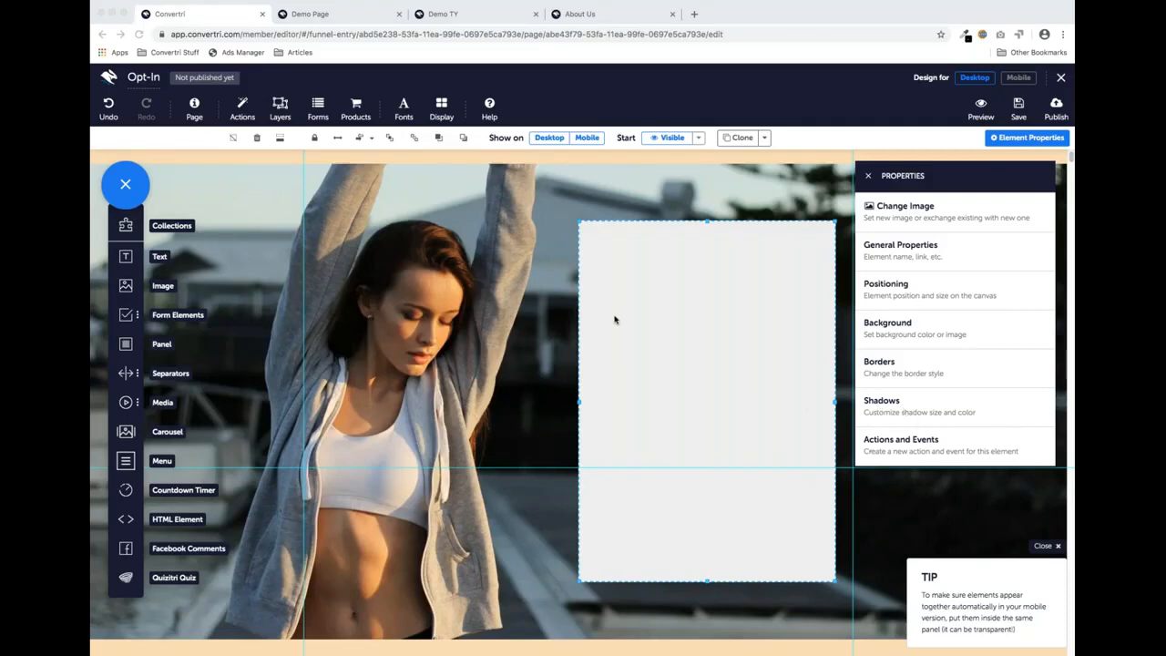
Add a text element near the top of the new panel reading "7 Top Tips For Slimming Without Starving"
click(130, 263)
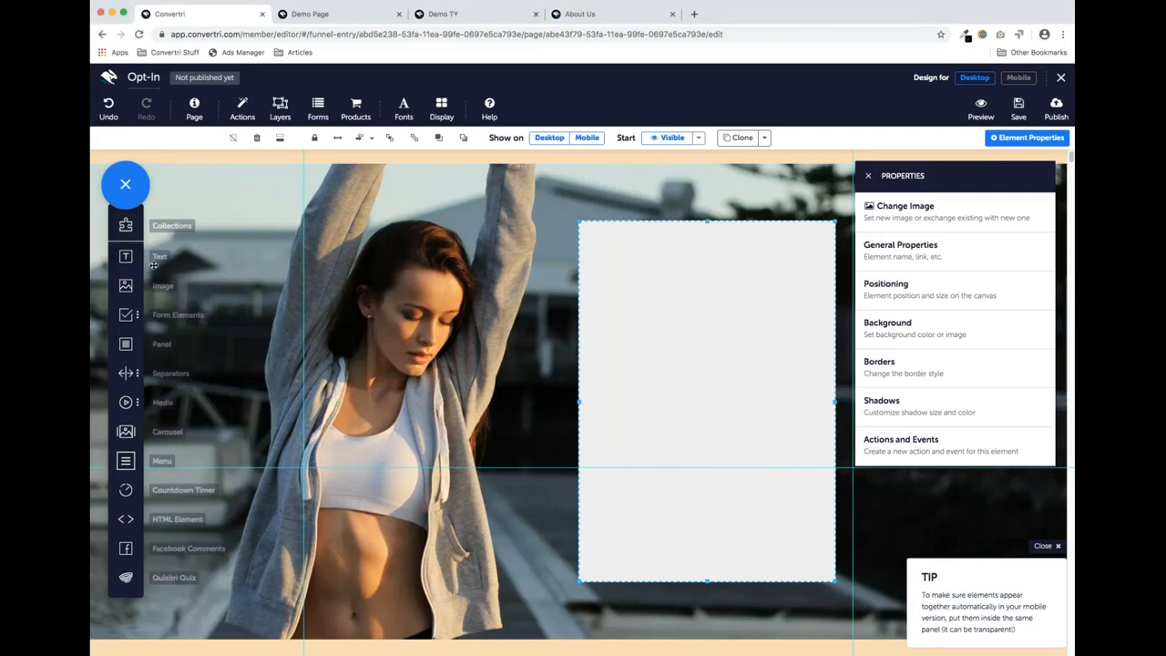
drag(130, 260, 671, 261)
click(672, 261)
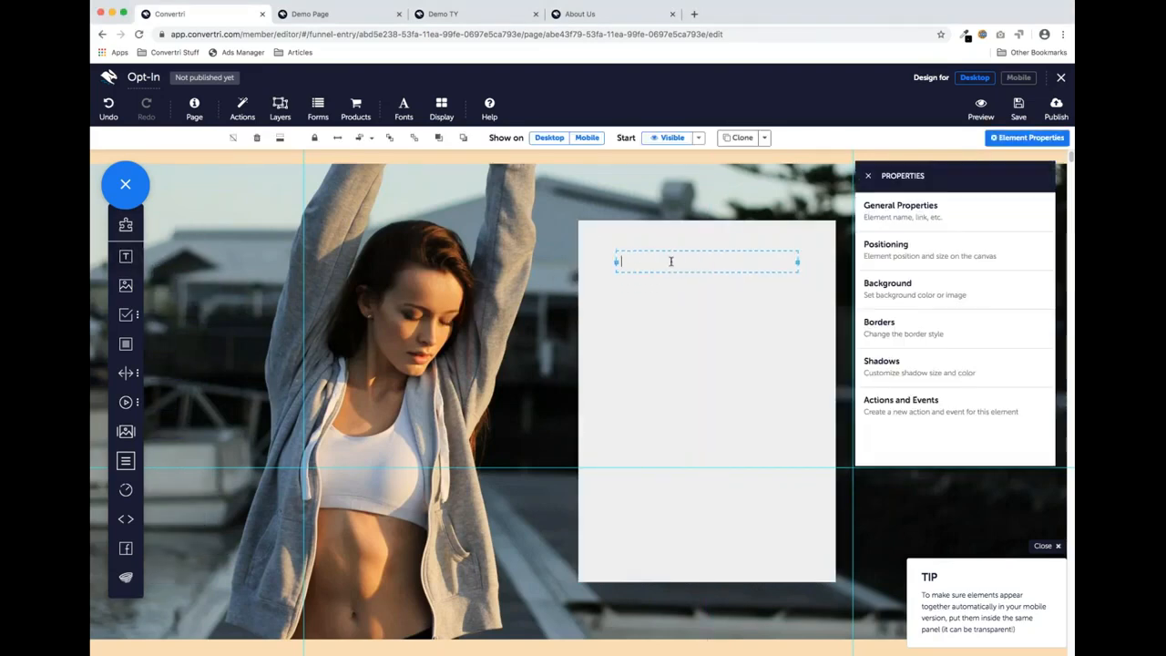
text(7 To)
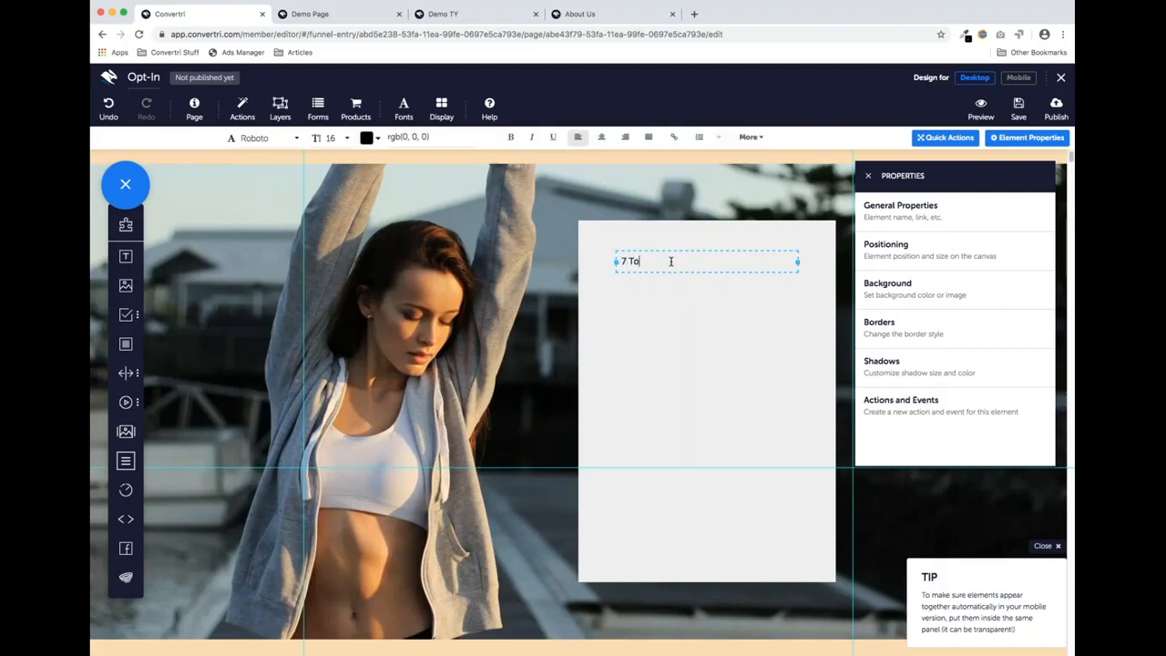
text(p Tips For Slimming Without Starving)
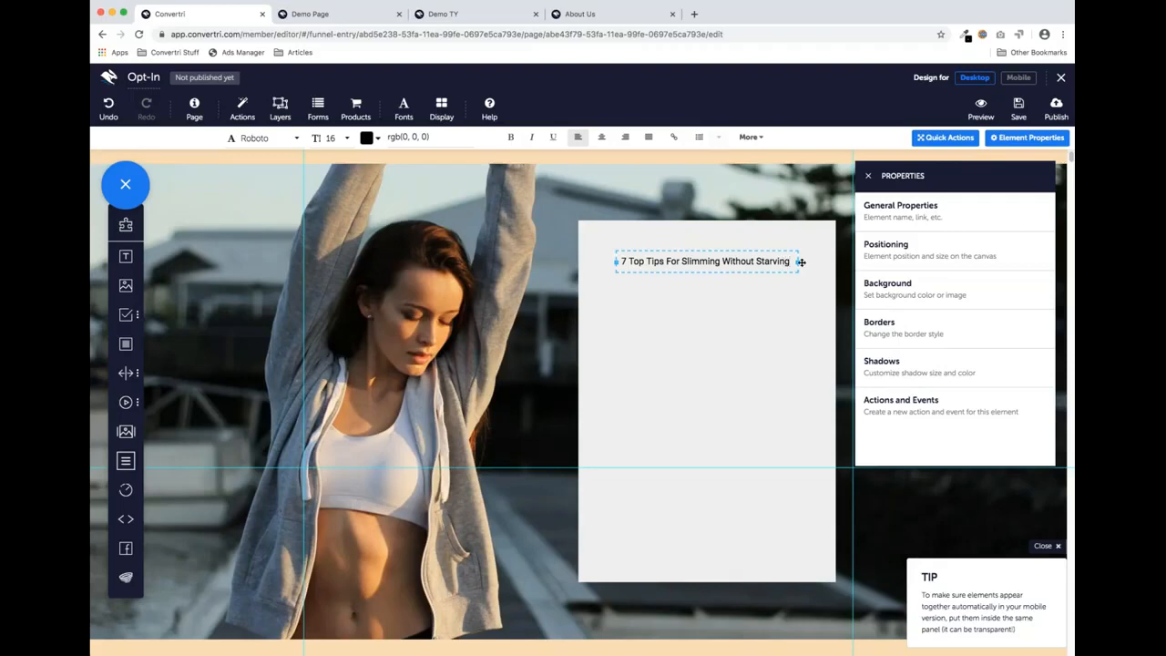
drag(799, 262, 804, 263)
click(718, 262)
Check the demo page's wording and add a text element below the headline reading "Find it hard to stick to a diet?"
drag(132, 260, 655, 312)
click(655, 312)
click(347, 16)
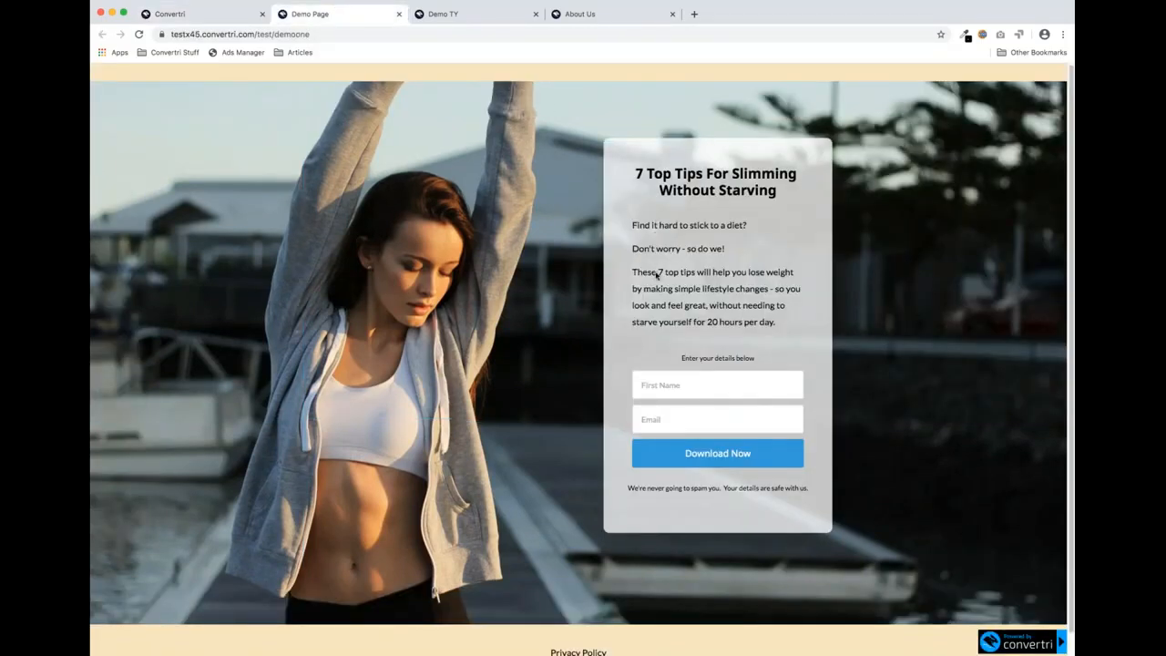
click(180, 15)
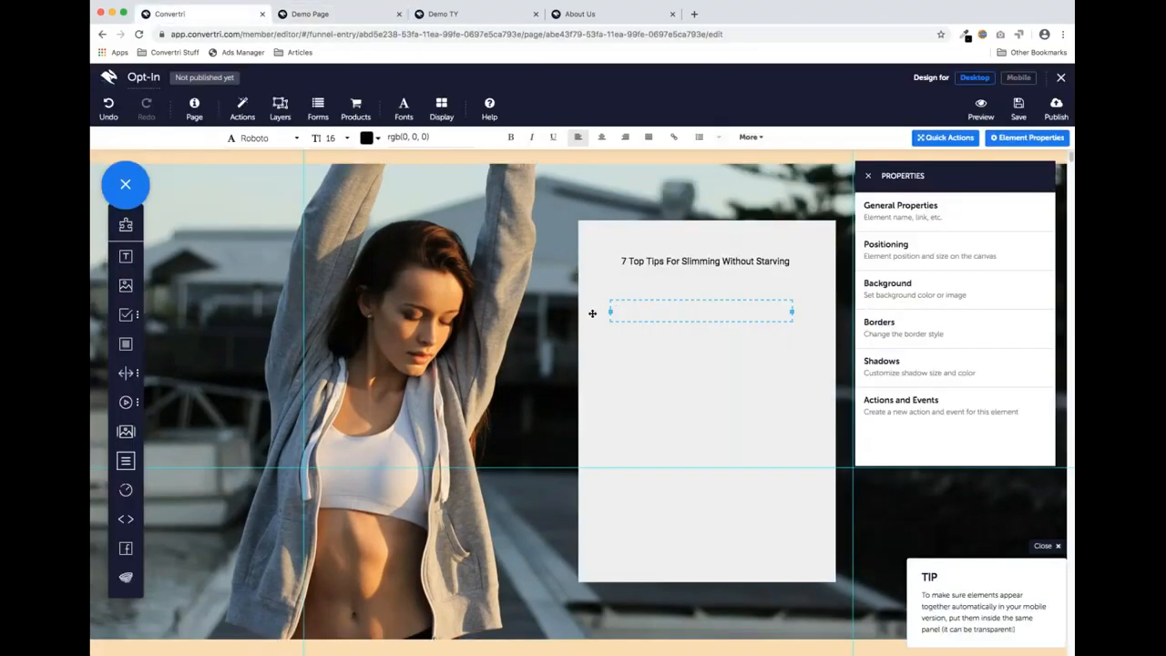
text(Find it hard to stick to a diet?)
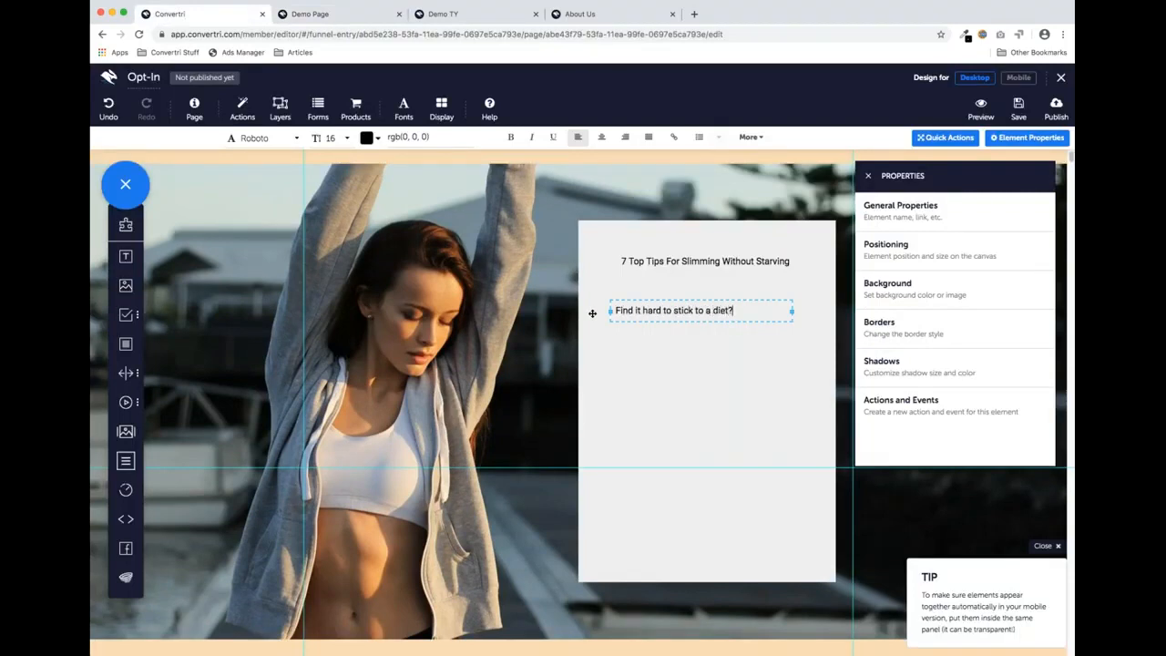
Add paragraphs "Don't worry - so do we!" and "These top tips will help you lose weight and feel great, without starving yourself for 20 hours a day."
key(Return)
text(Don't worry - so do we!)
key(Return)
text(These top tips will help)
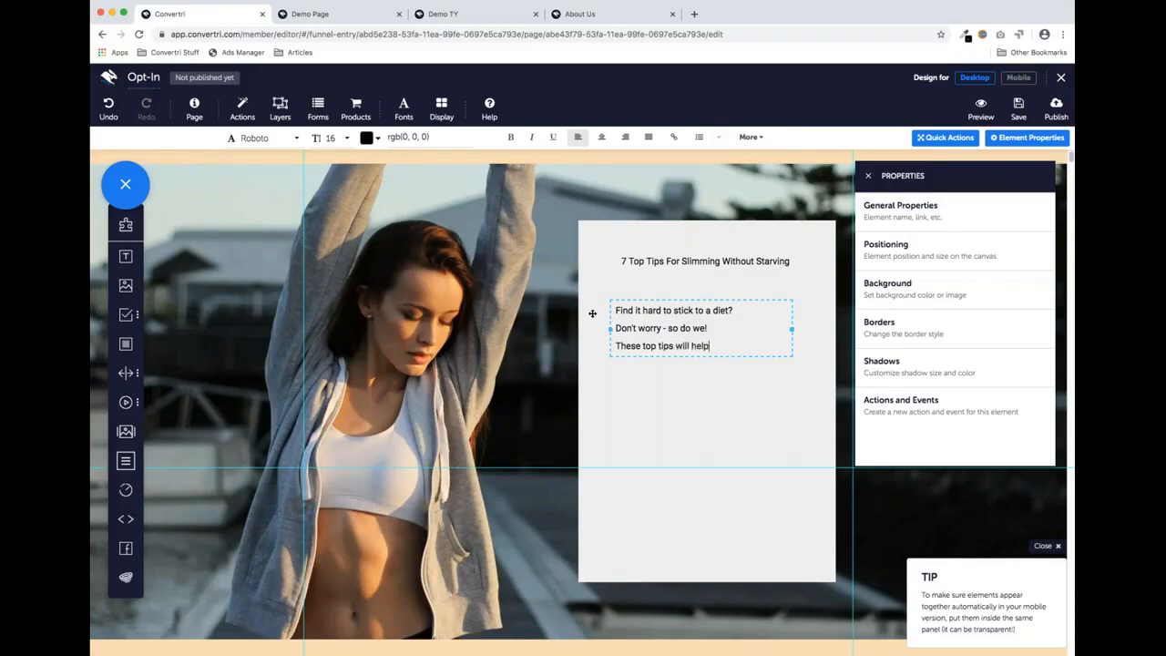
text( you lose weight and feel gr)
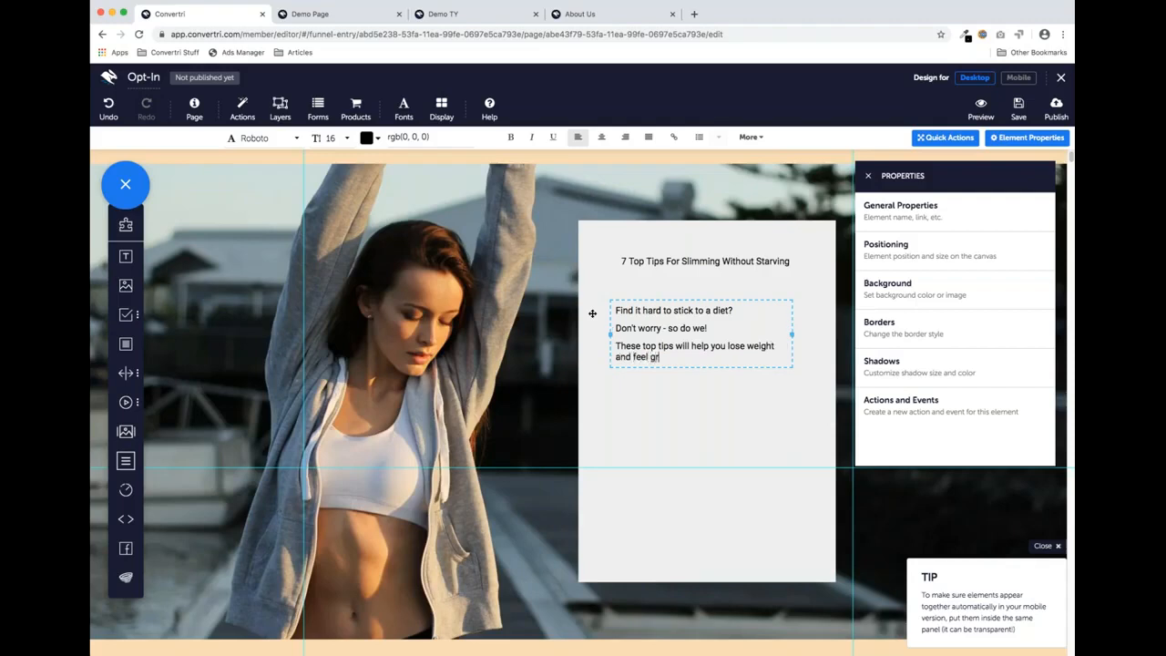
text(eat, without starving yourself f)
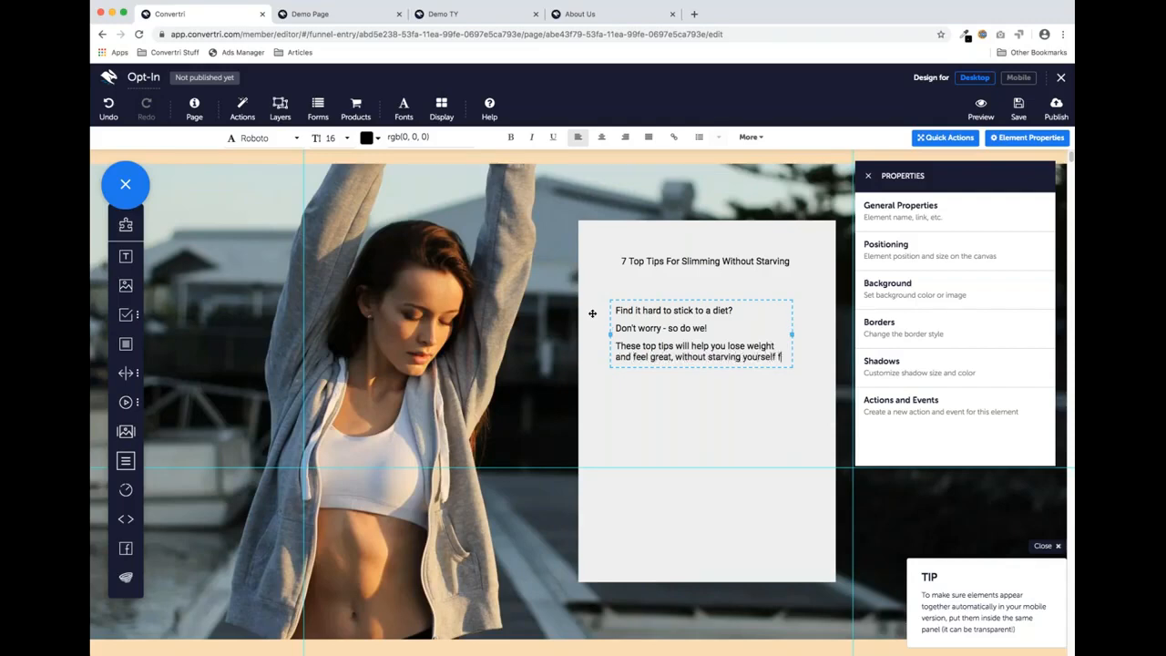
text(or 20 hours a day.)
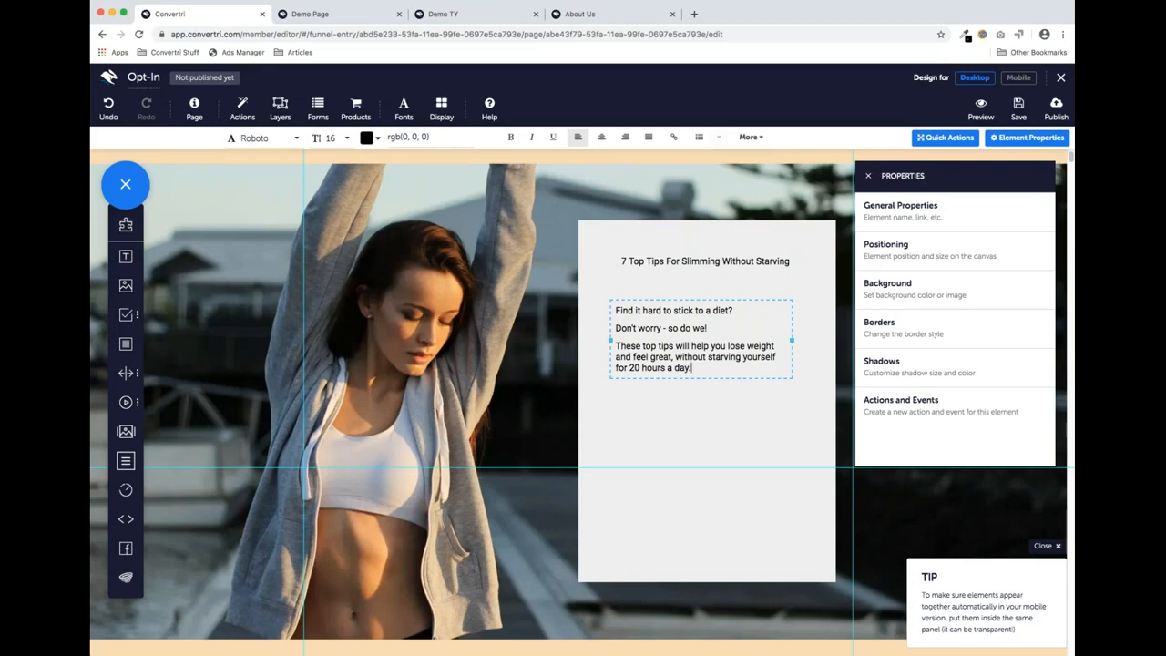
click(776, 346)
click(888, 286)
click(872, 246)
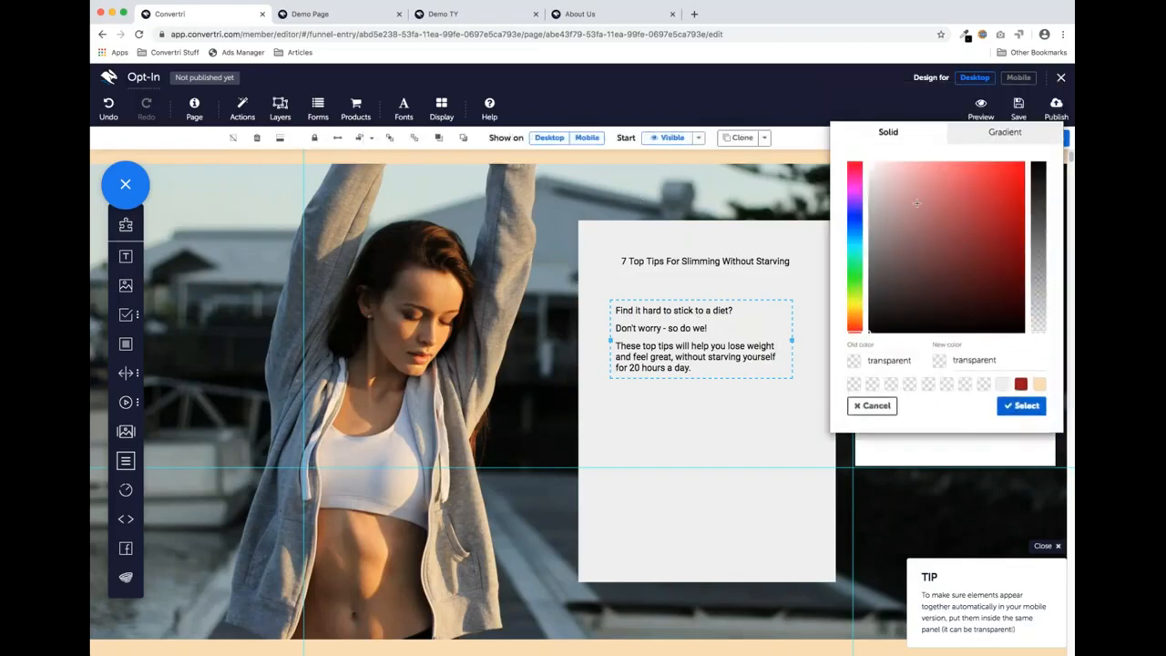
click(873, 406)
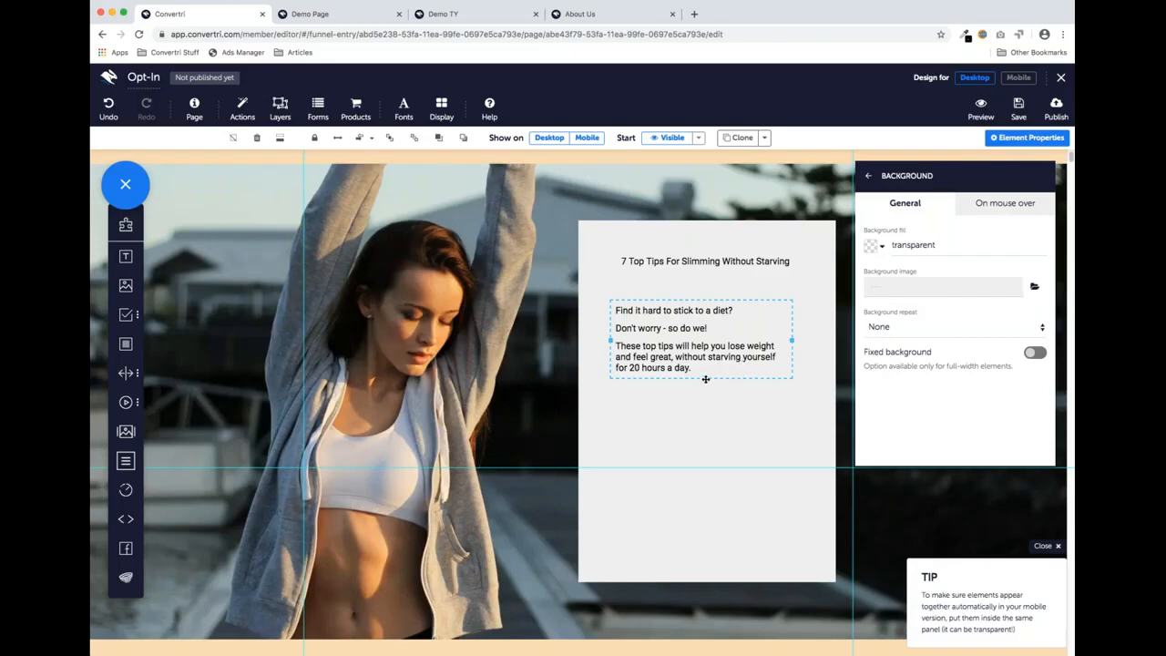
Move the body text block slightly lower in the panel
drag(706, 376, 706, 383)
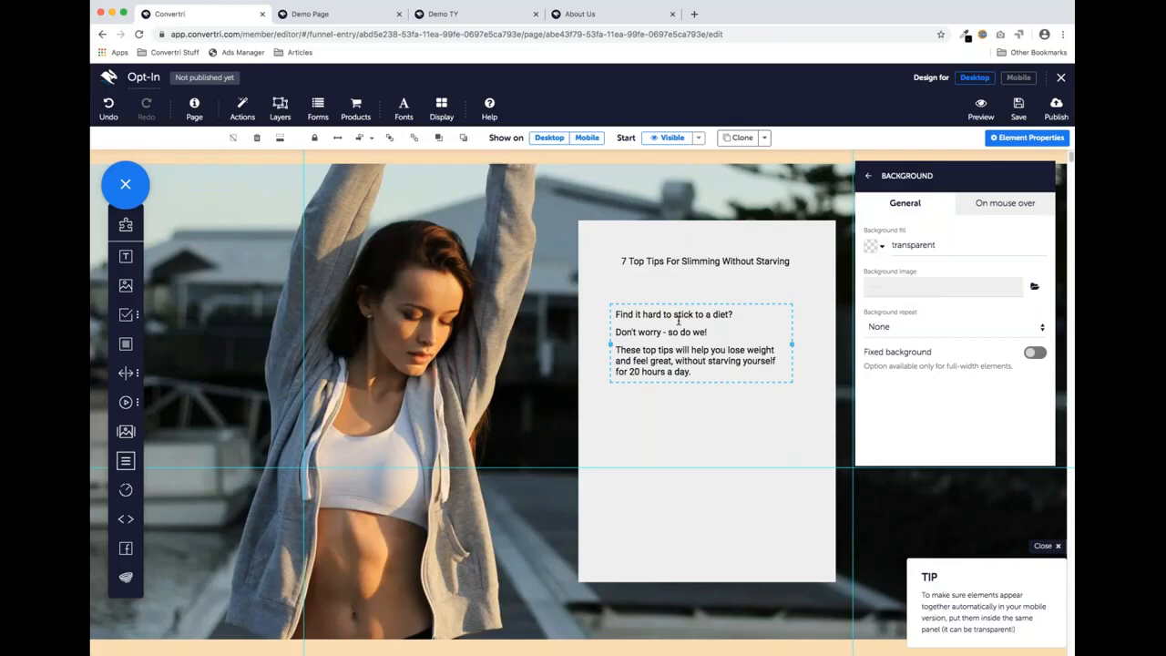
drag(698, 371, 617, 310)
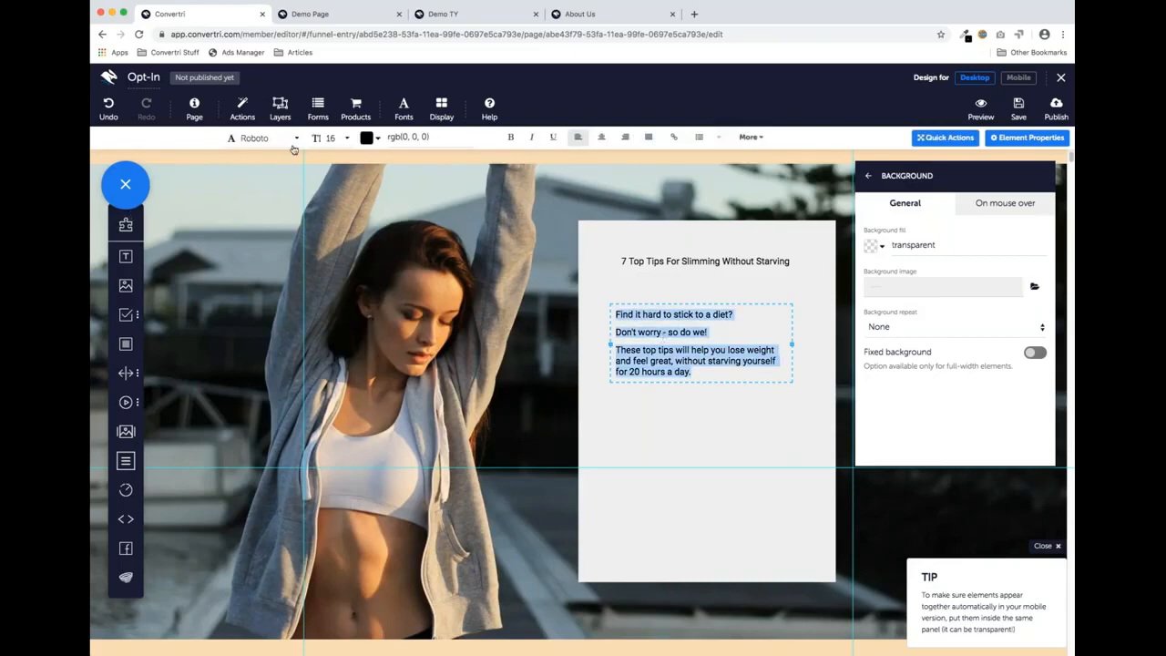
click(293, 140)
scroll(269, 216, down, 3)
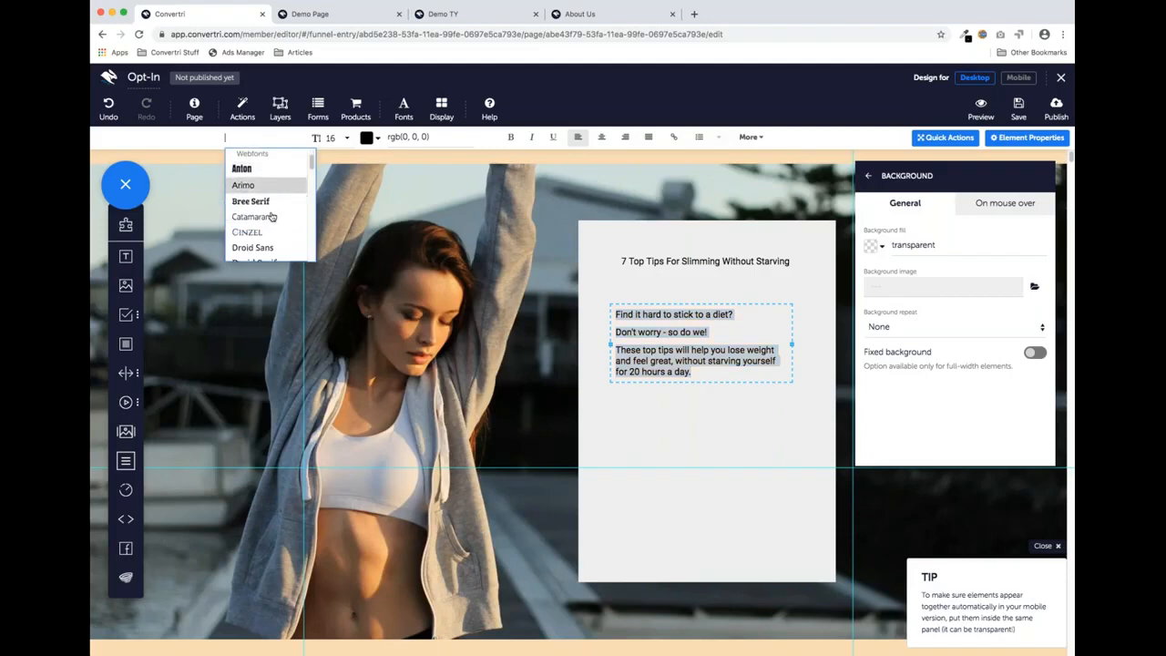
scroll(270, 216, up, 3)
click(333, 142)
click(335, 139)
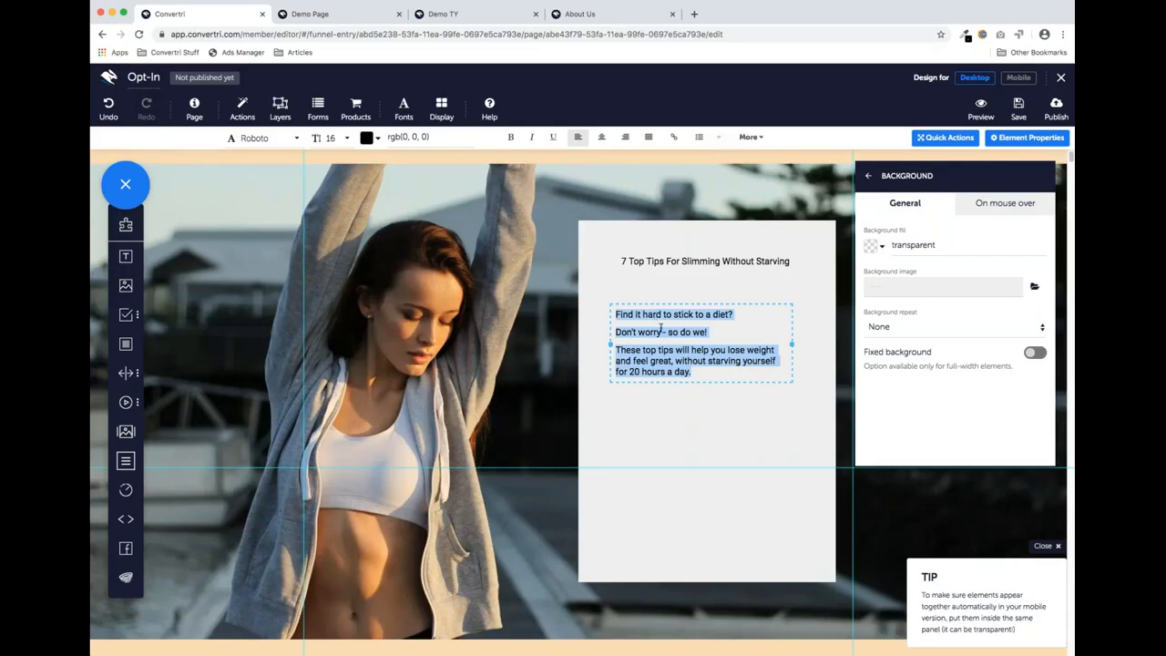
Set the page's default paragraph text style to the Lato font with 1.80 line spacing
click(195, 109)
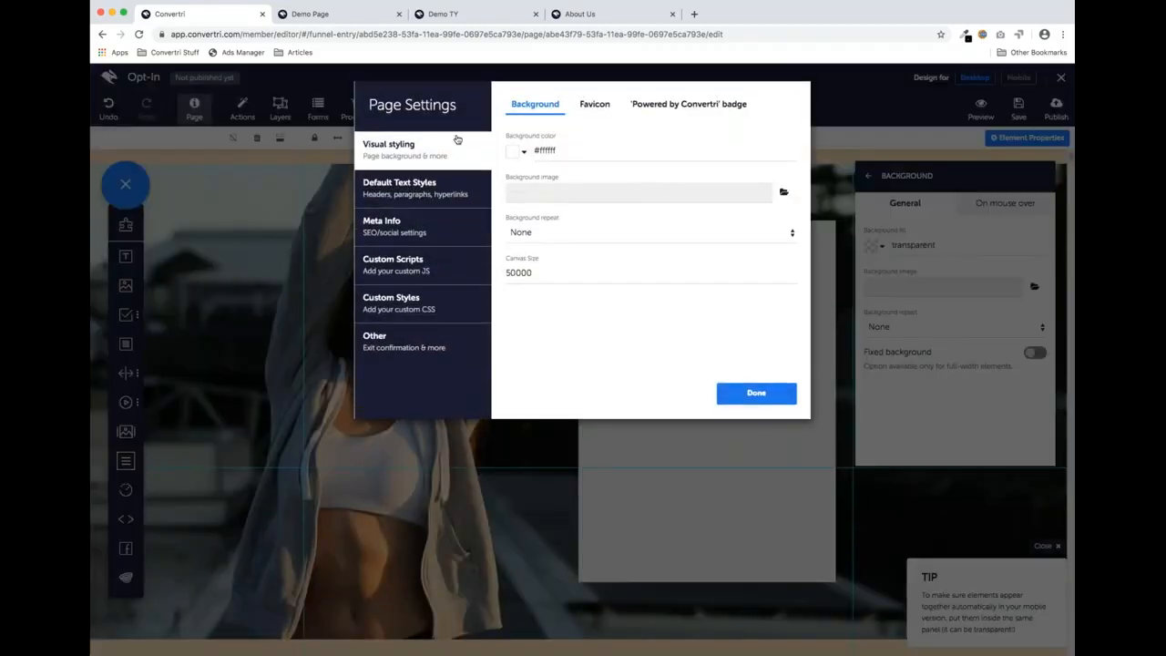
click(435, 196)
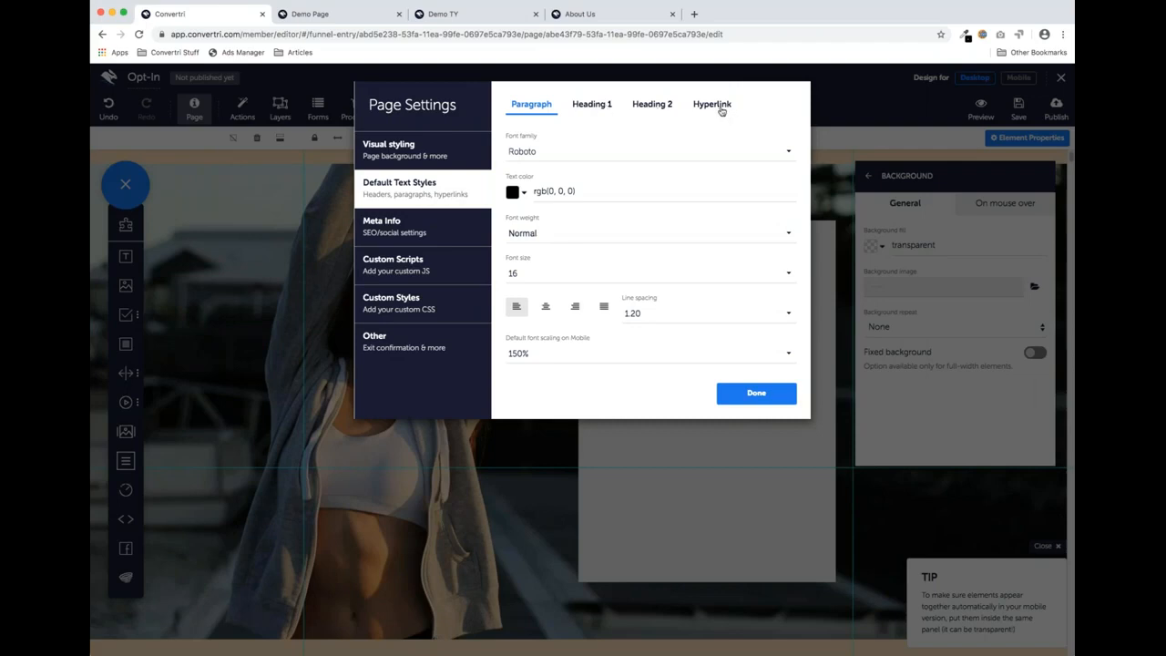
click(581, 158)
scroll(596, 214, down, 5)
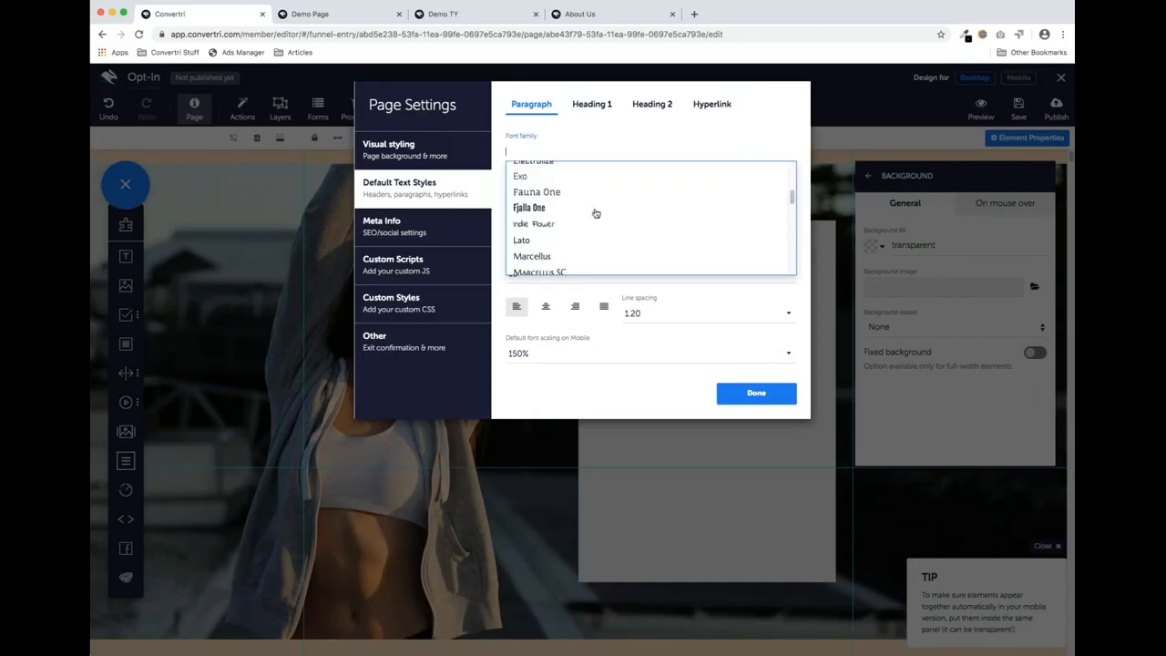
click(586, 239)
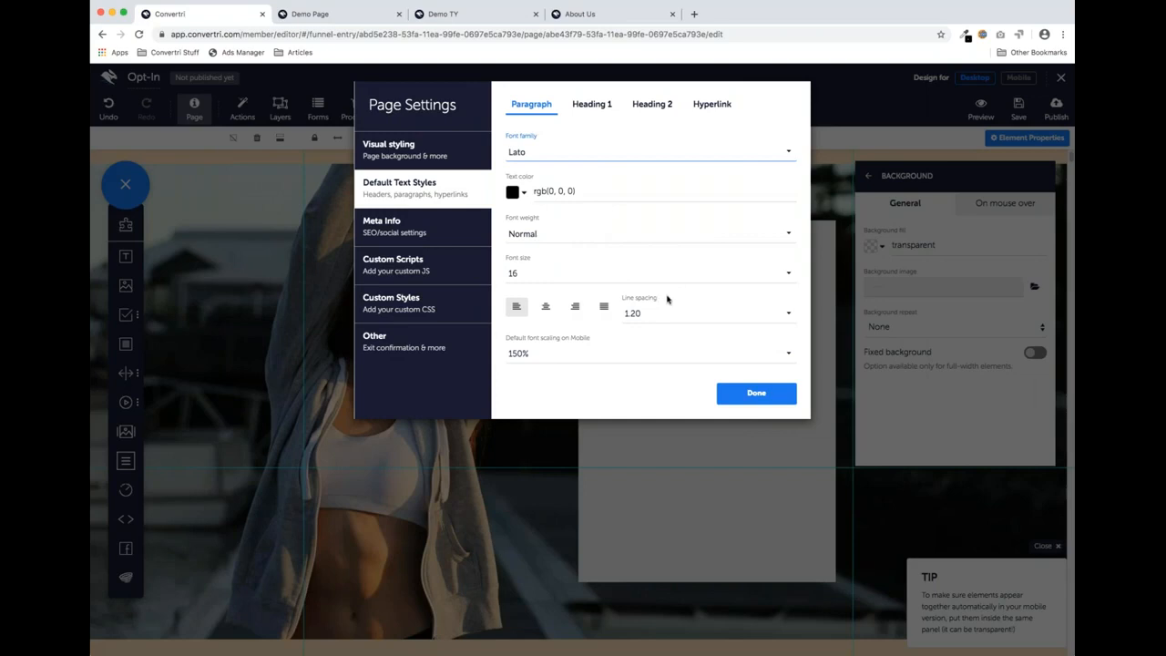
click(678, 321)
scroll(682, 249, down, 3)
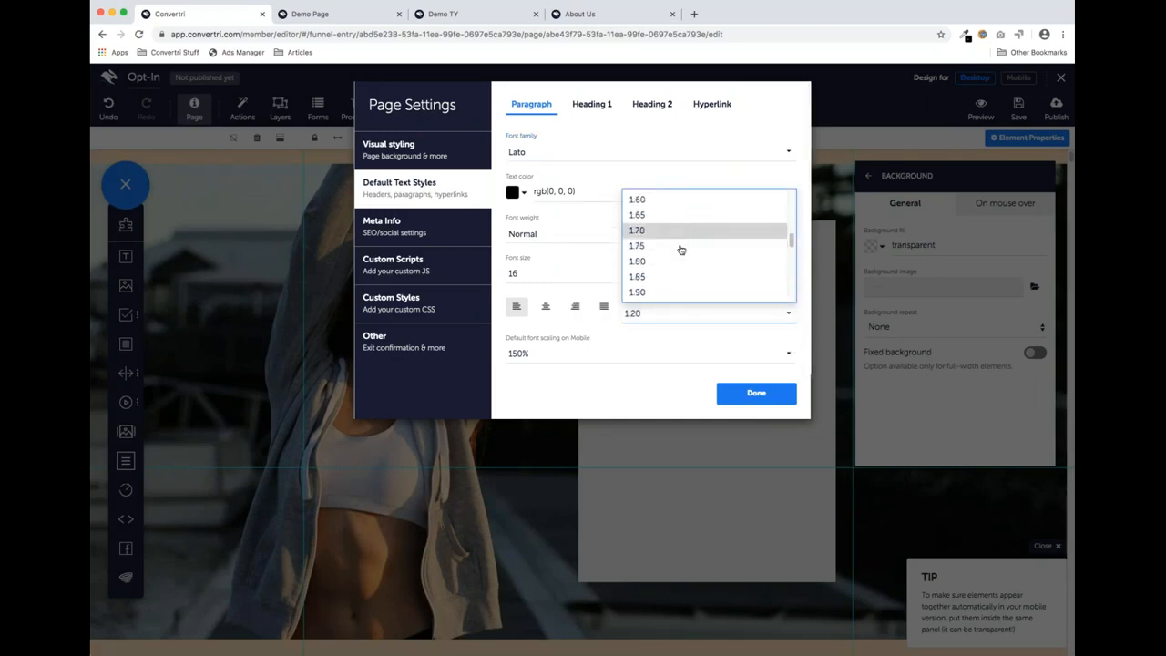
click(680, 262)
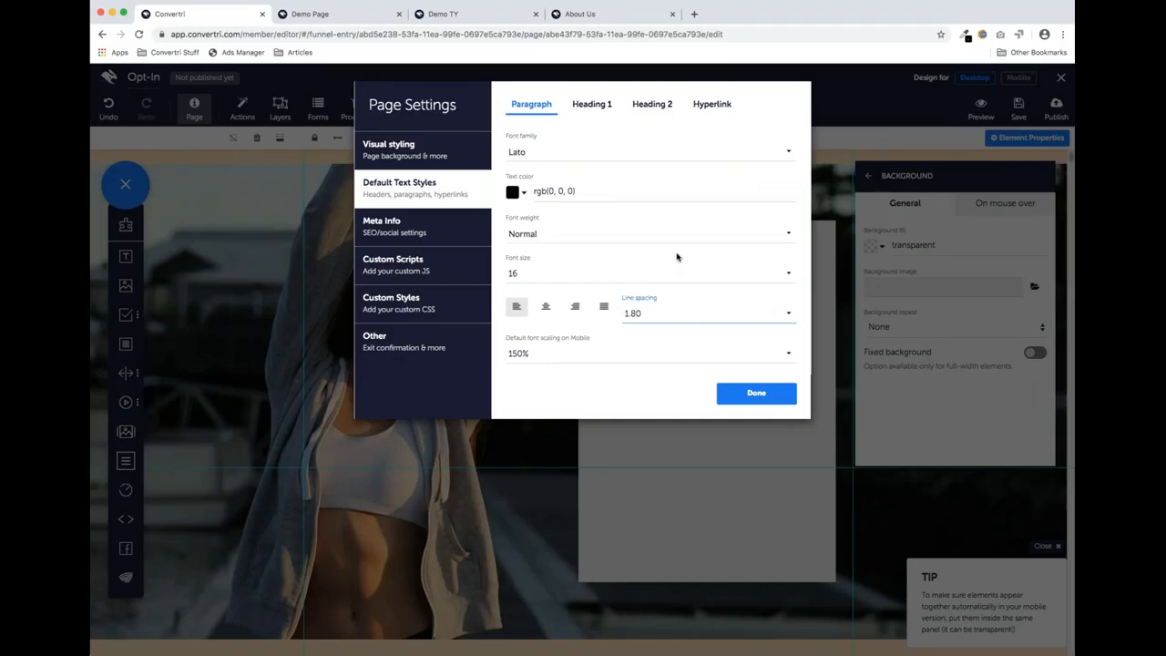
click(744, 405)
Set the font family of the page's default Heading 1 style to Noto Sans
click(710, 276)
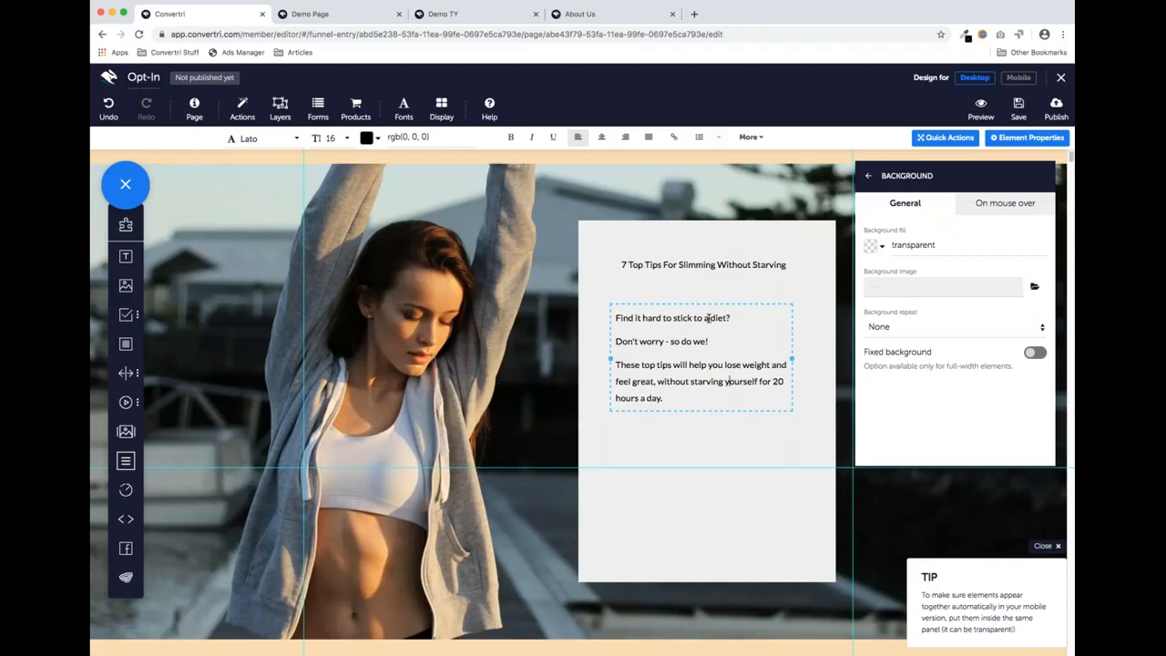
click(710, 264)
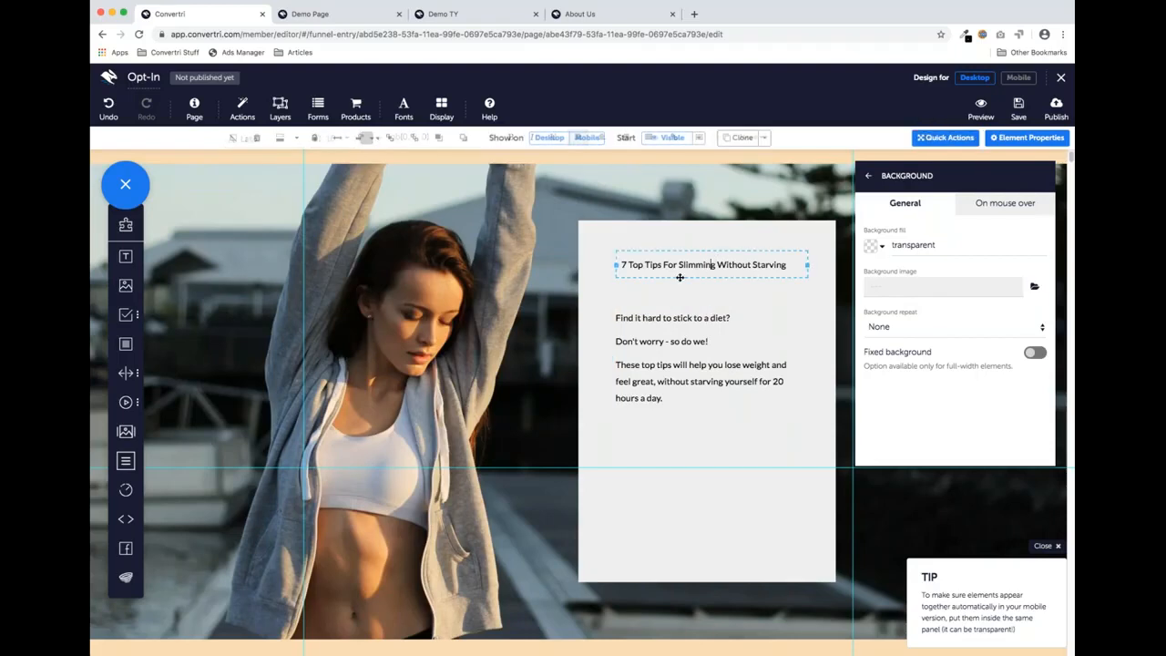
click(196, 116)
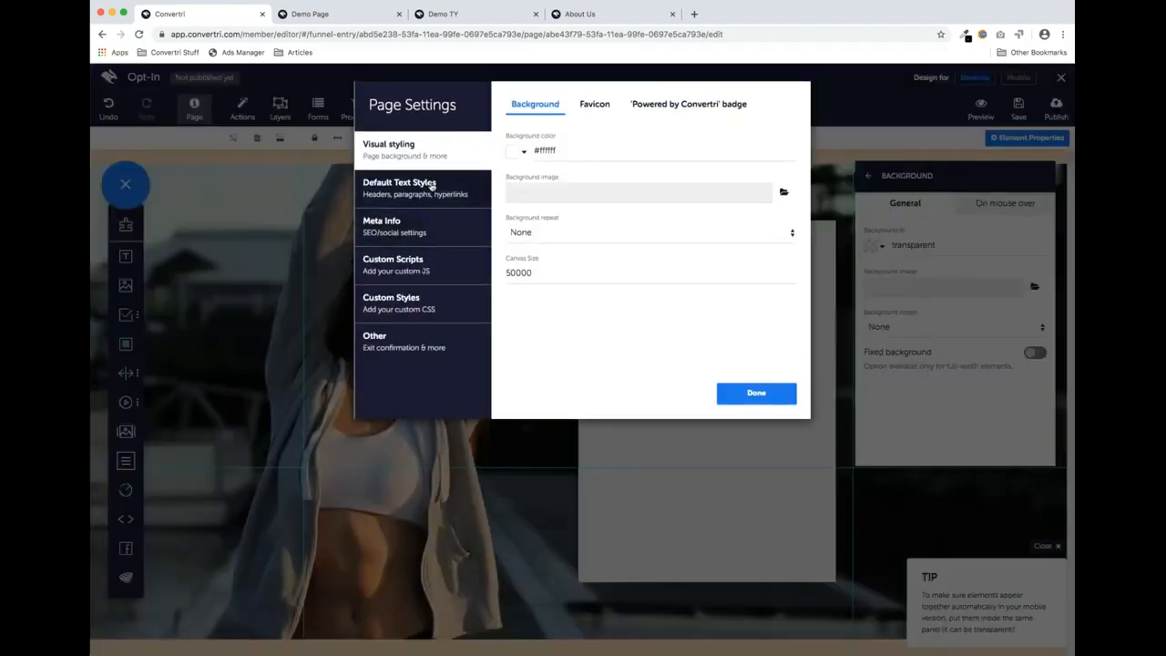
click(420, 189)
click(582, 107)
click(589, 156)
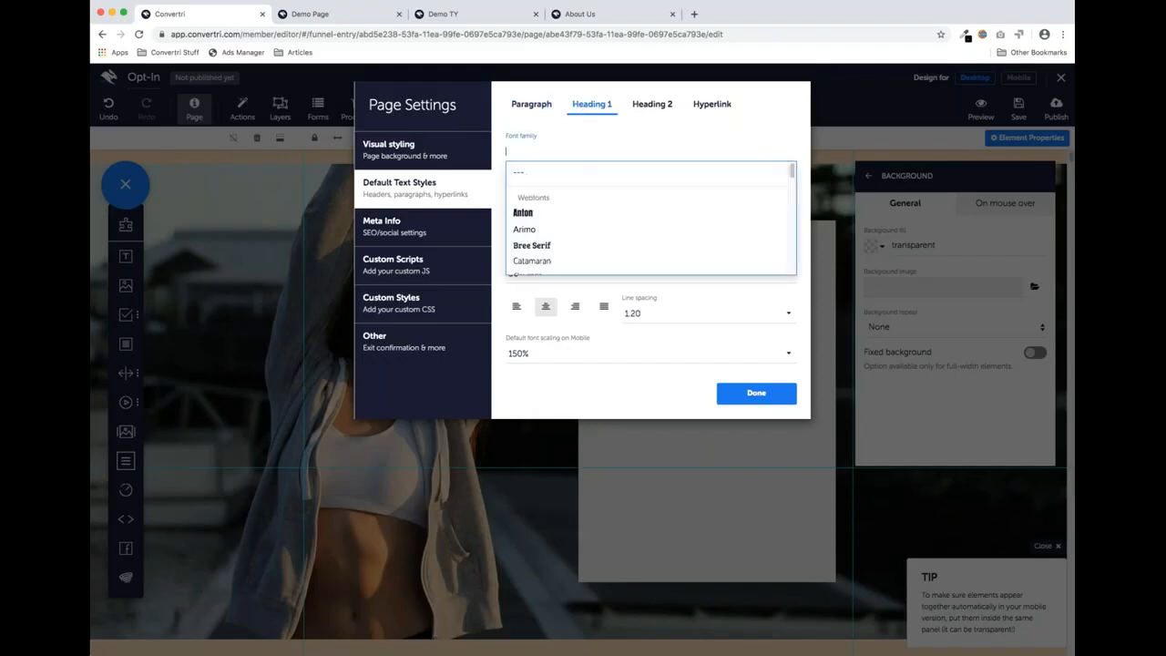
scroll(599, 248, down, 3)
scroll(599, 235, down, 4)
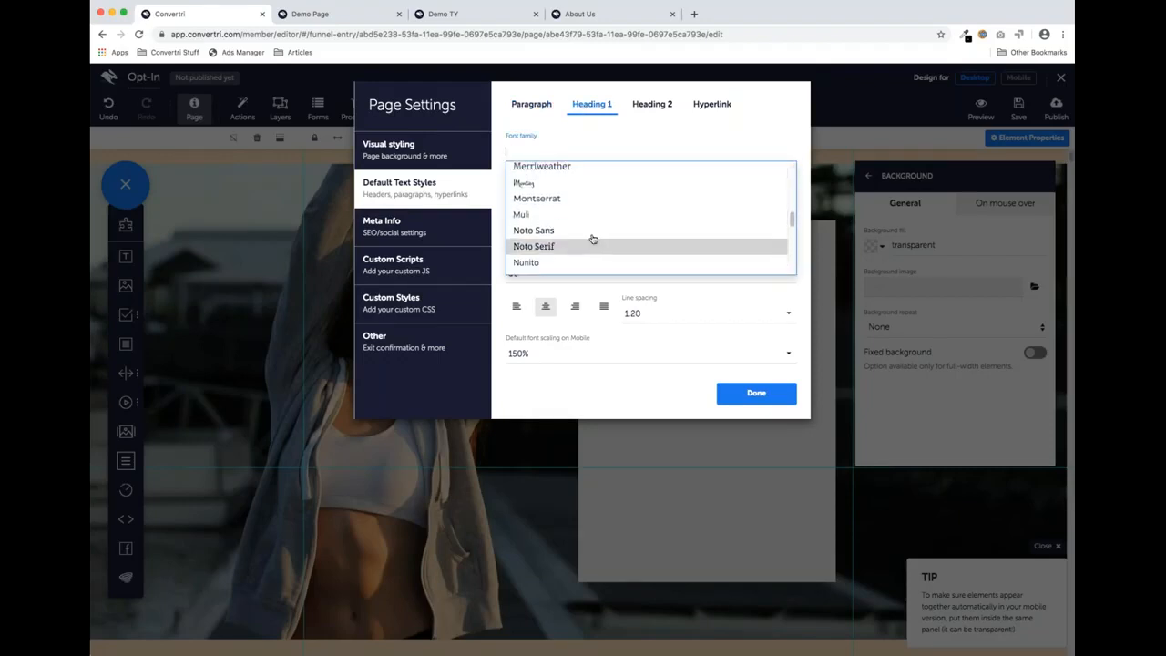
click(591, 234)
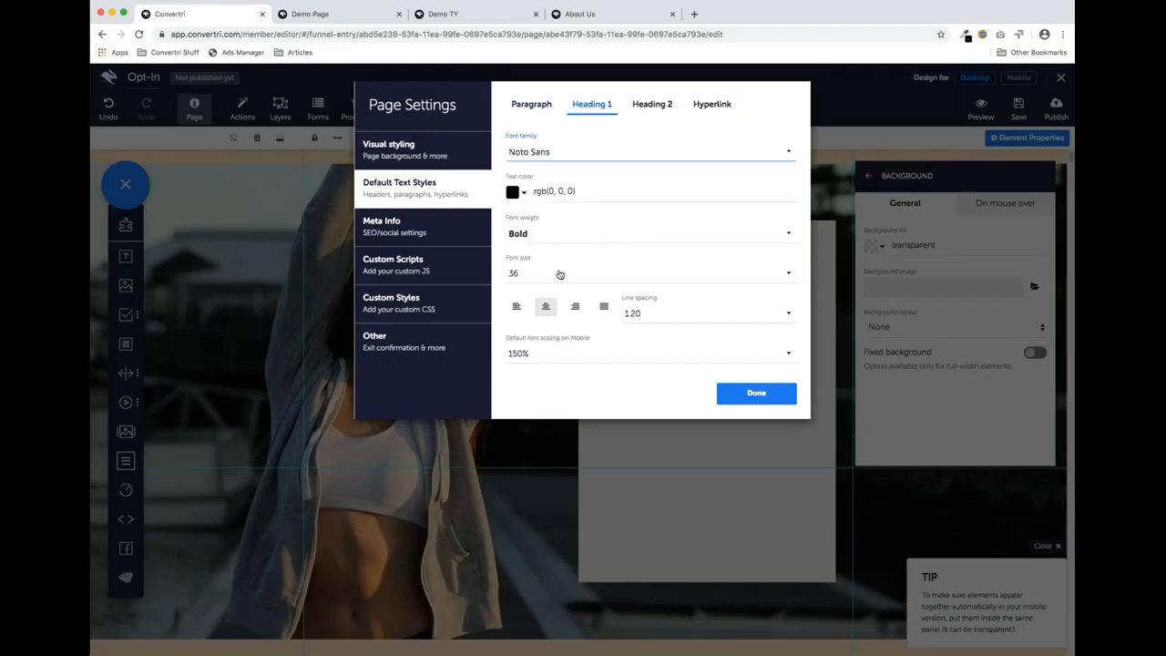
Set the default Heading 1 style to font size 24 with 1.50 line spacing and save the page settings
click(569, 279)
scroll(587, 229, down, 5)
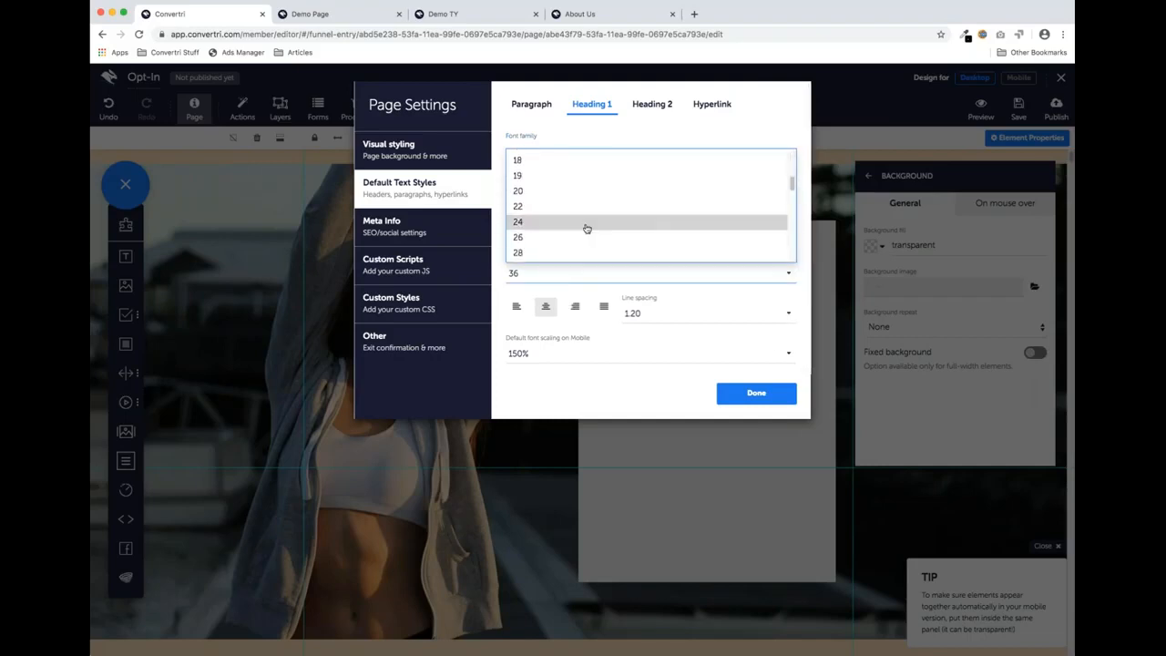
click(583, 228)
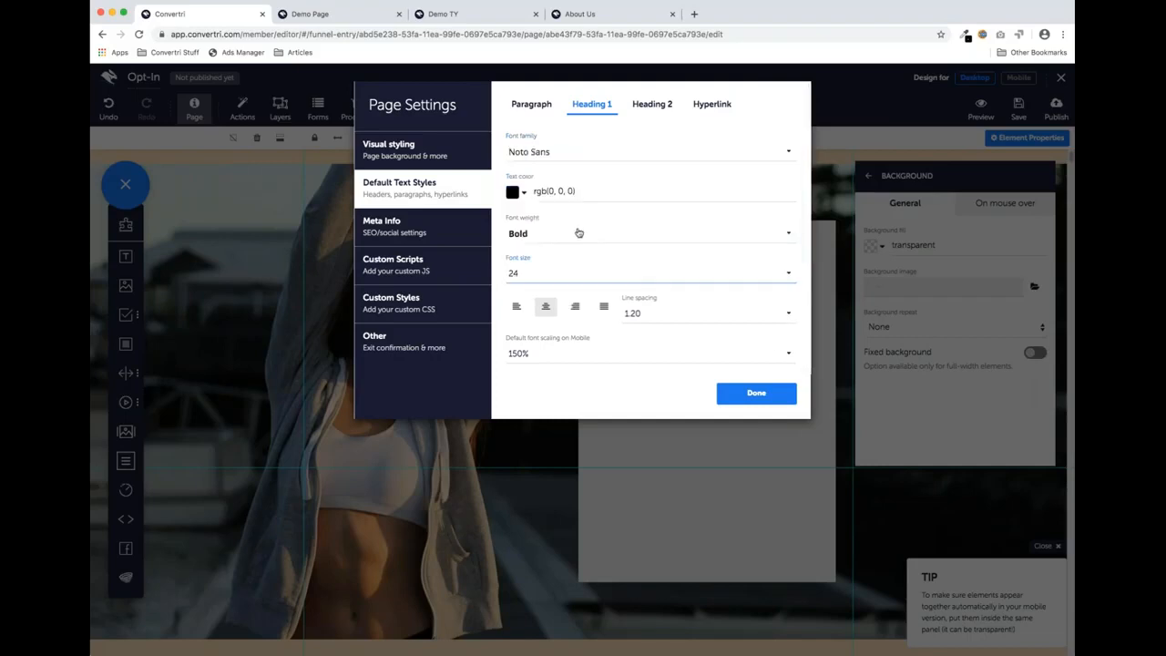
click(678, 316)
scroll(681, 269, down, 5)
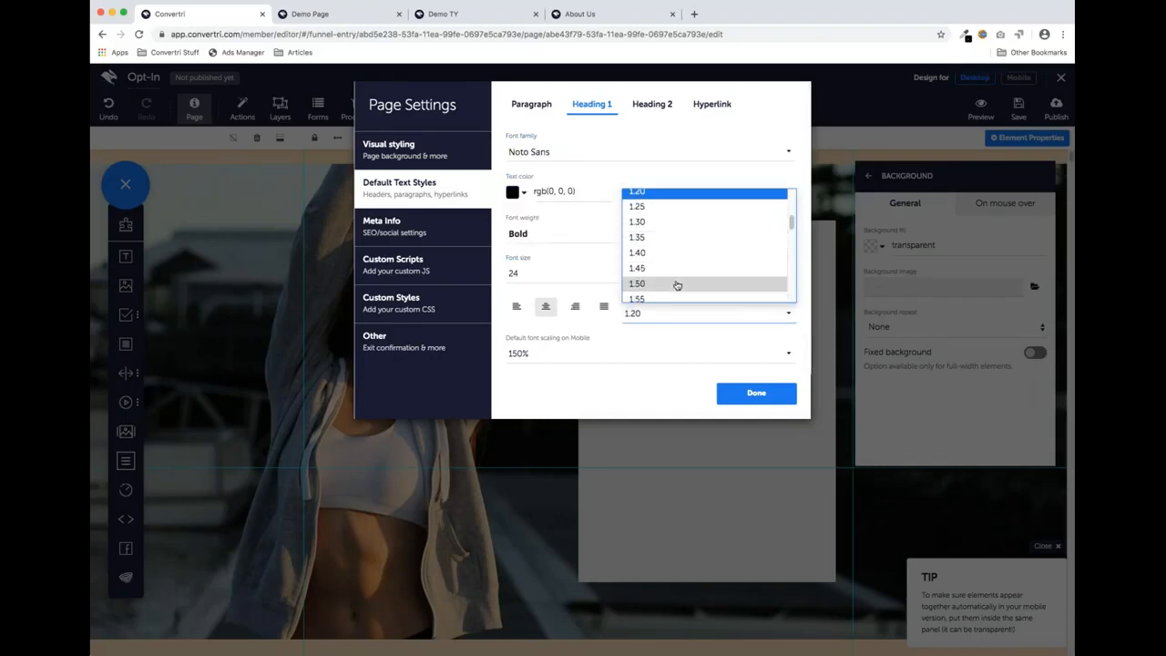
click(675, 282)
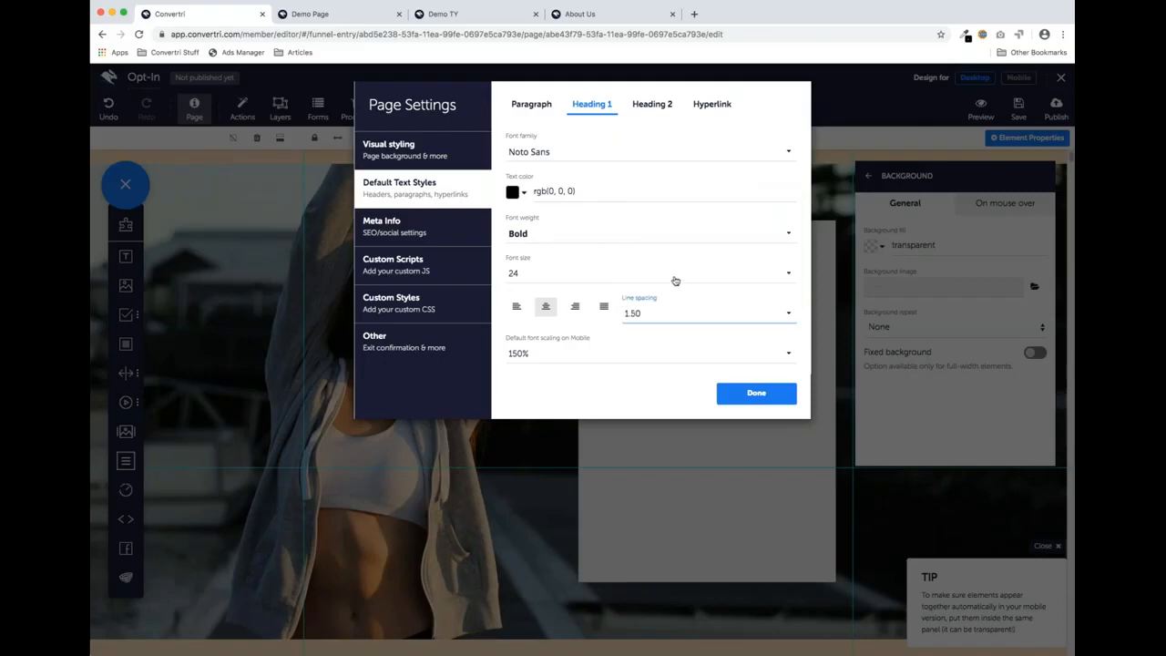
click(751, 397)
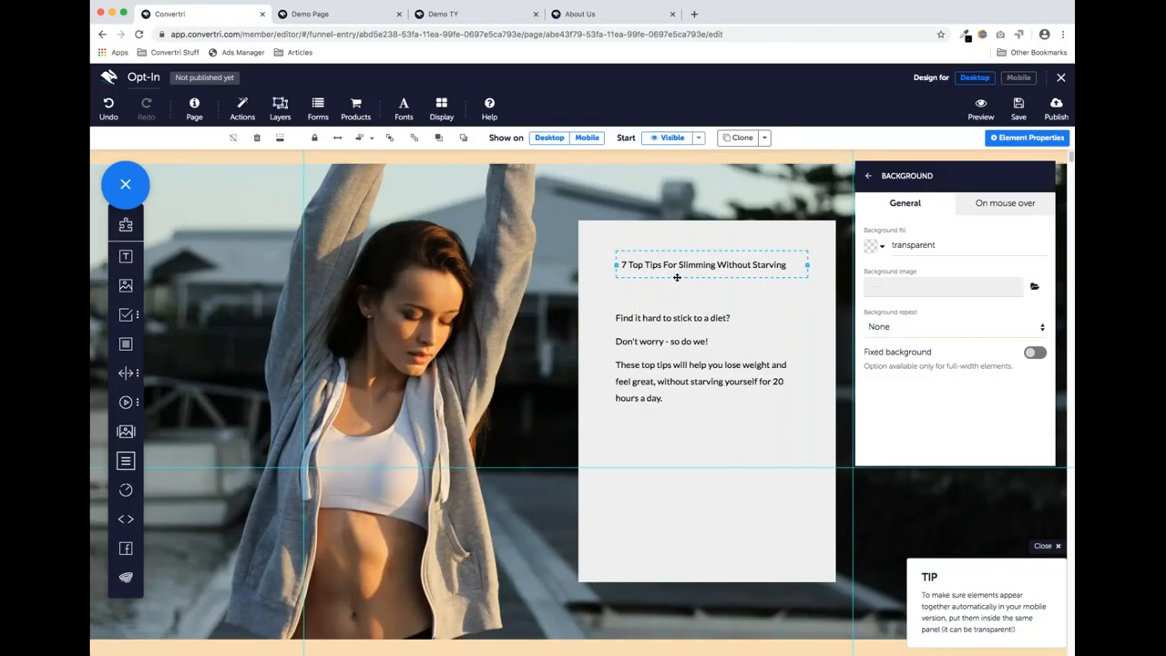
Apply the Heading 1 style to the "7 Top Tips For Slimming Without Starving" headline
click(780, 265)
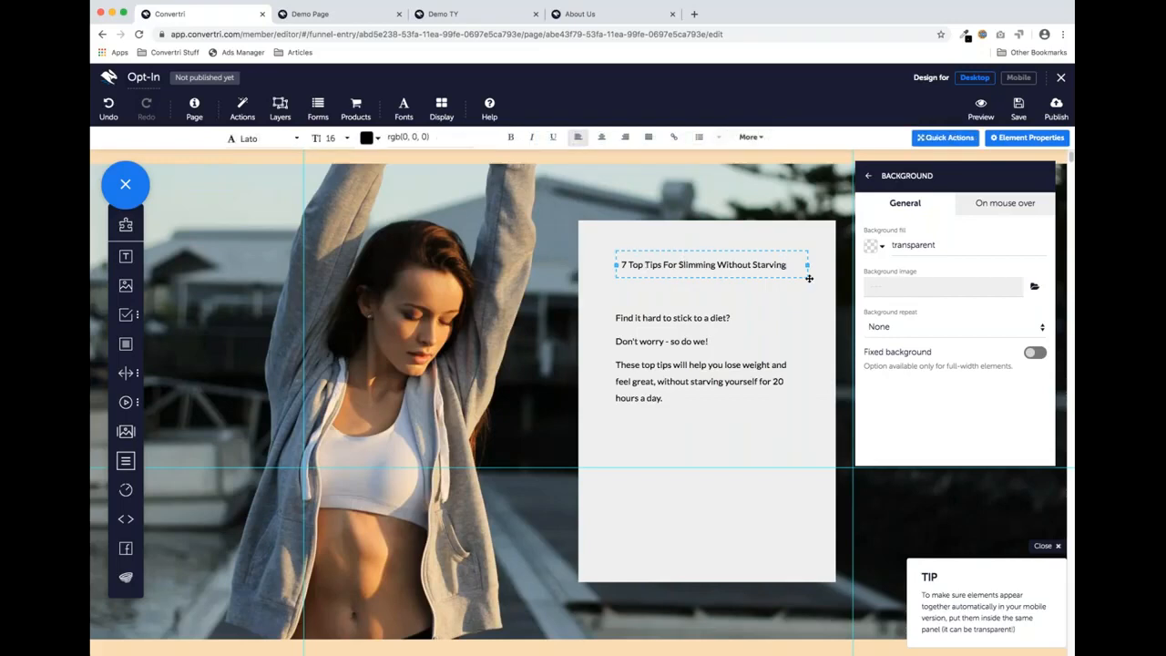
click(761, 140)
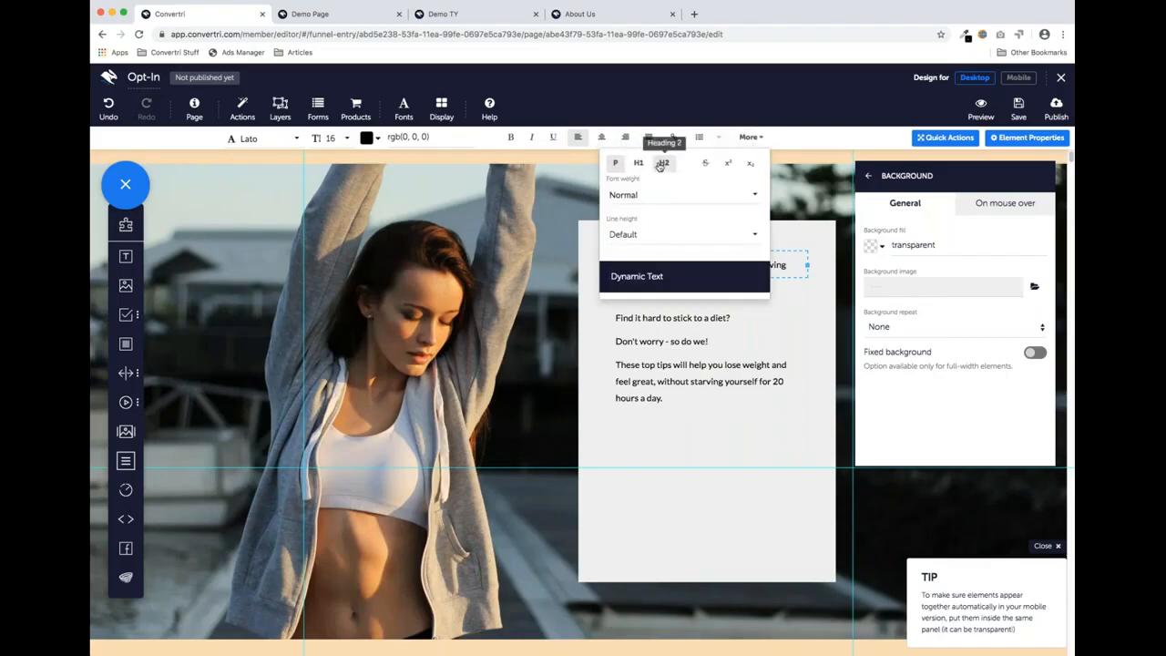
click(639, 164)
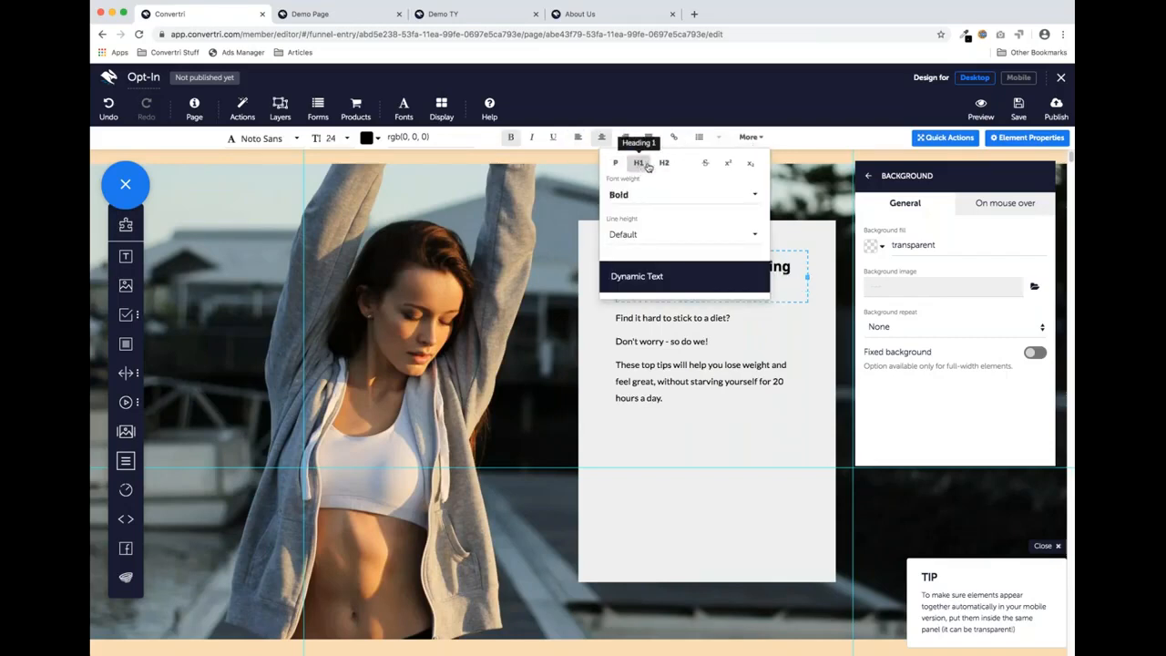
click(760, 141)
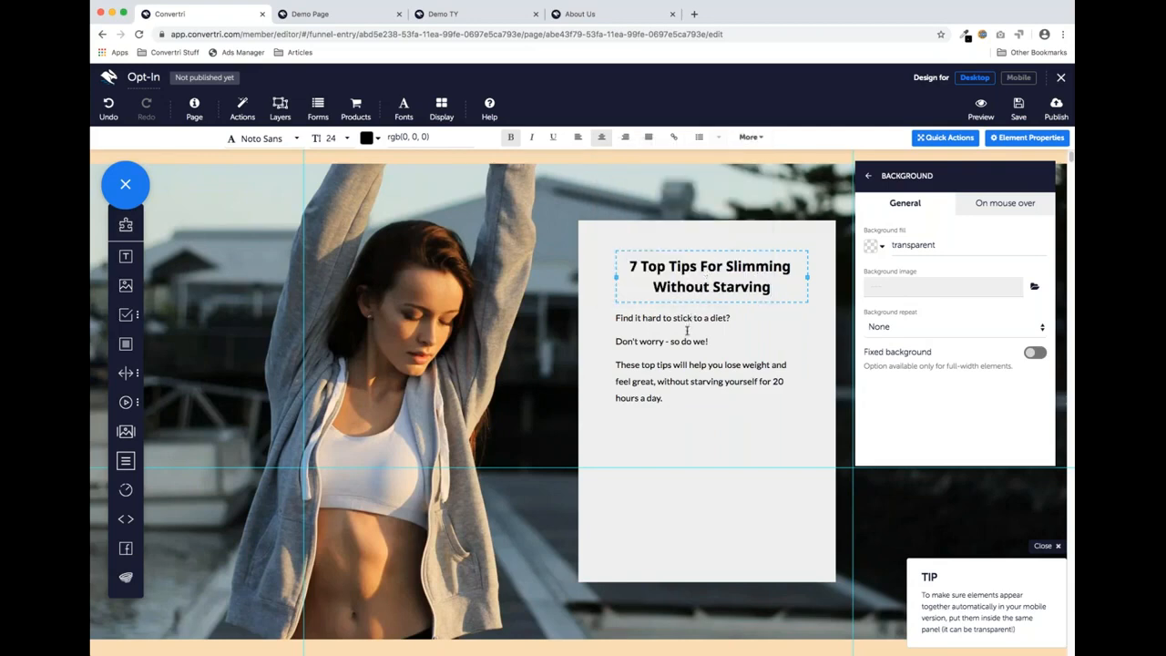
Duplicate the body text block below the original and replace the copy's text with "Enter your best e-mail"
click(680, 381)
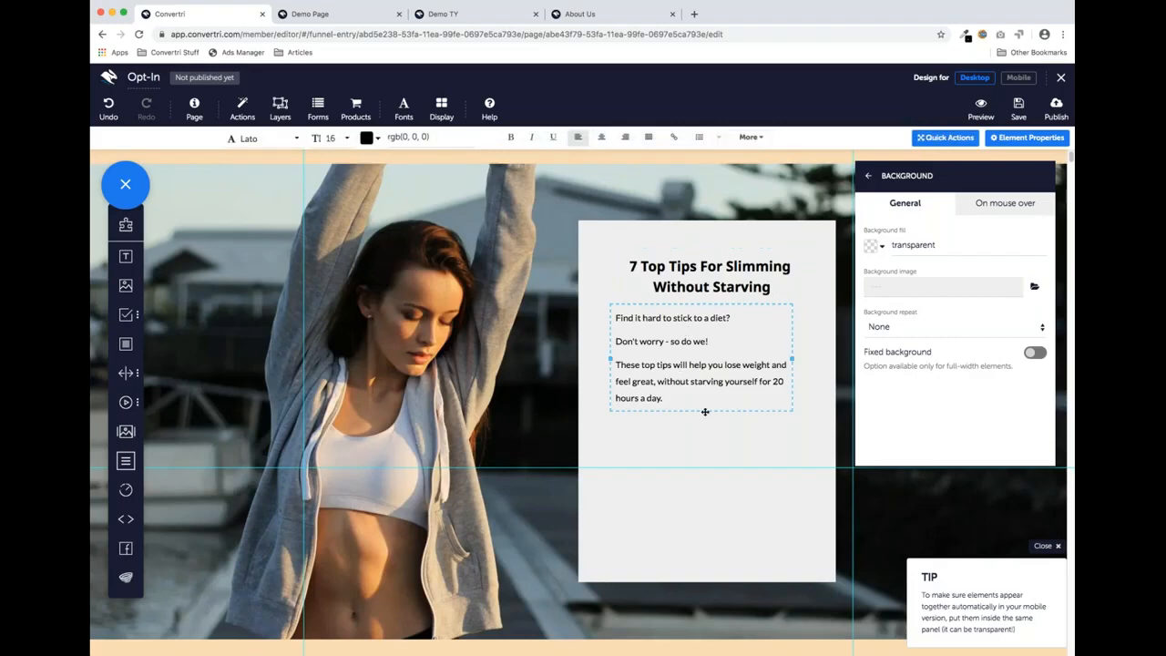
click(707, 415)
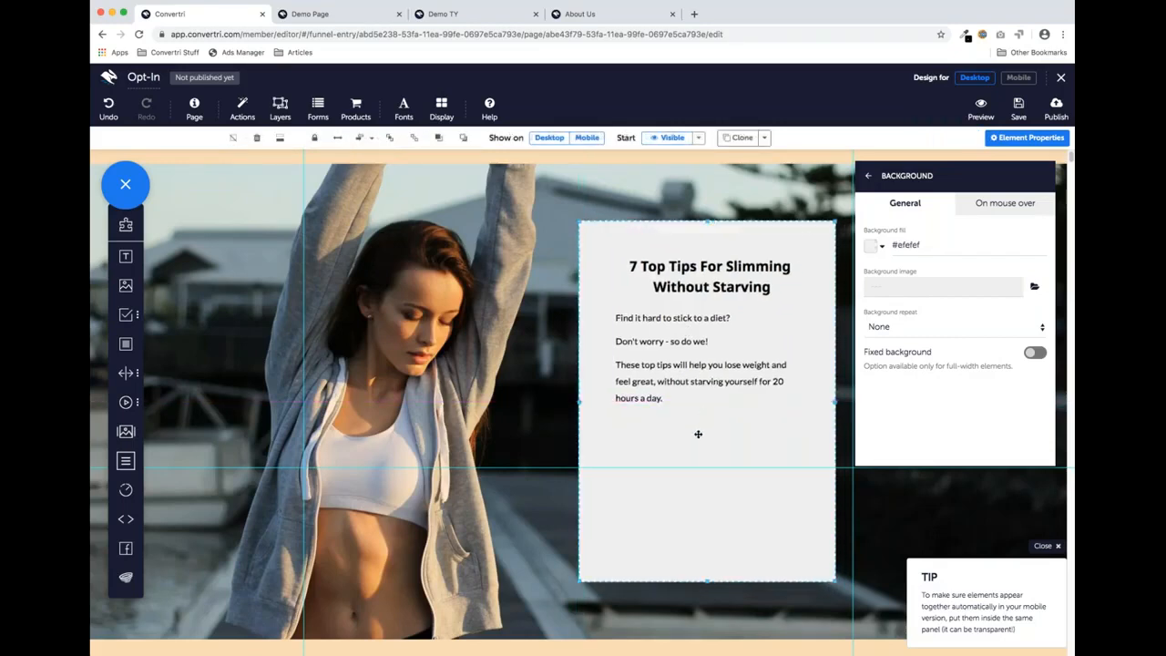
click(666, 410)
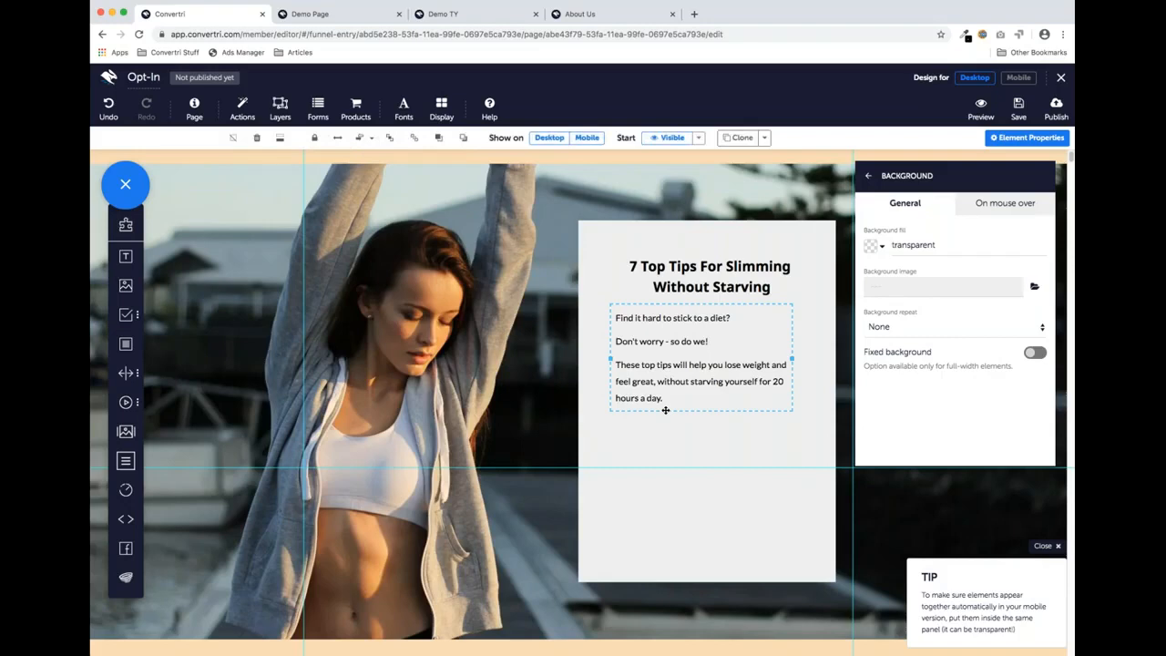
drag(666, 410, 678, 539)
drag(683, 531, 629, 445)
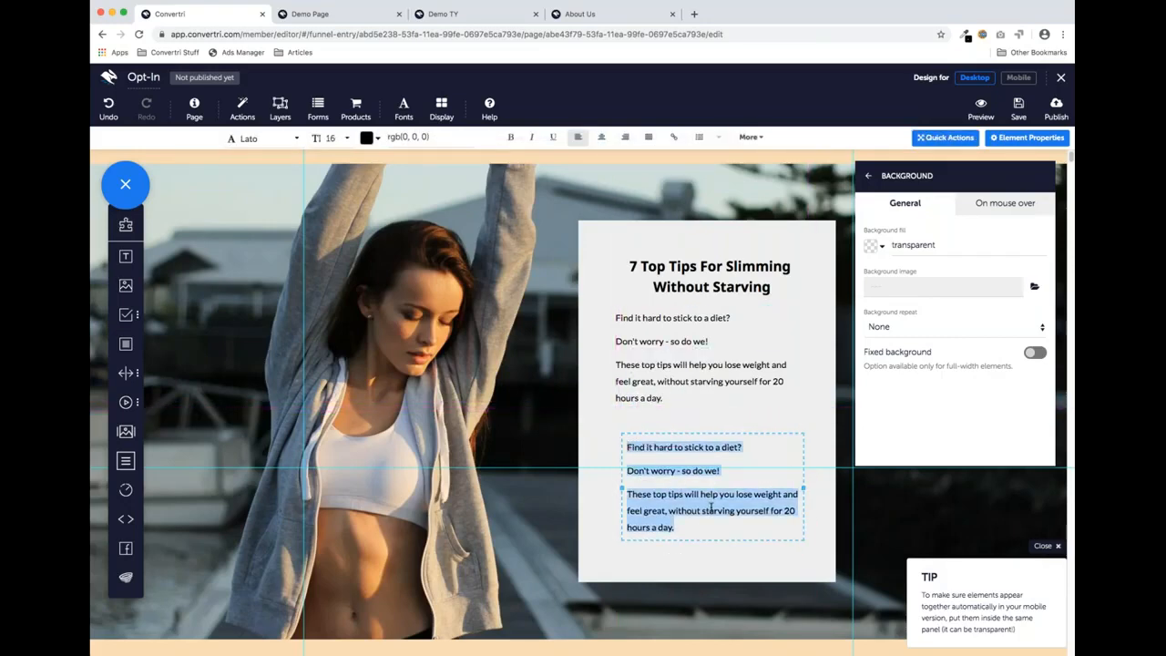
key(BackSpace)
text(Enter your best e-mail)
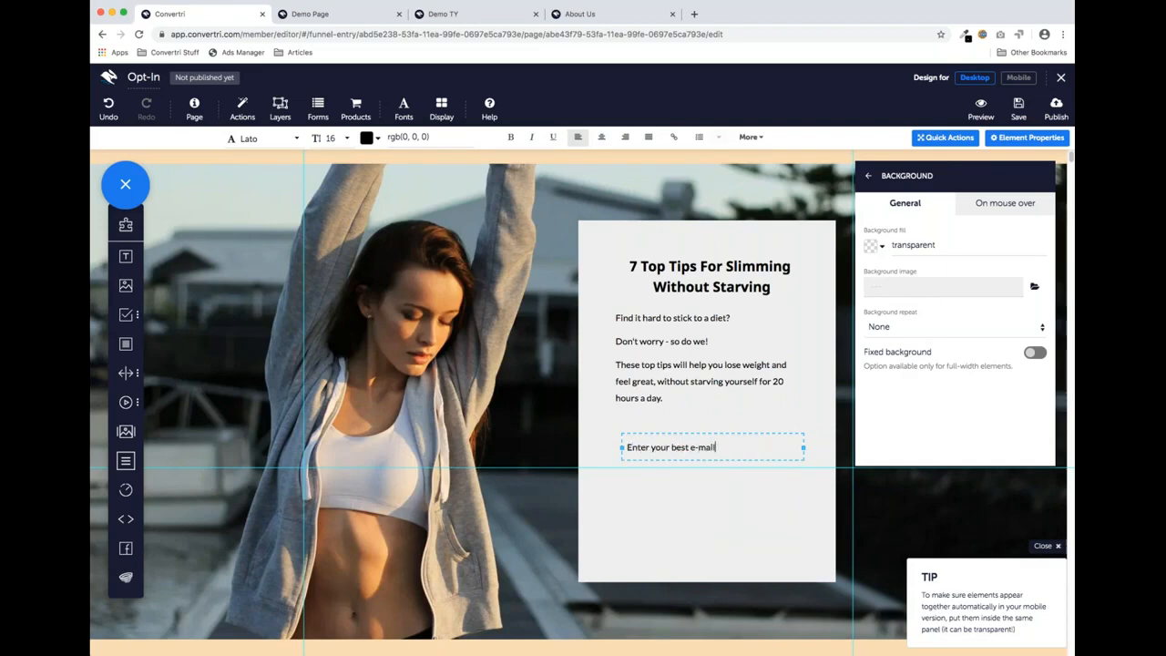
Set the "Enter your best e-mail" text to font size 12 and centre it
drag(720, 446, 643, 439)
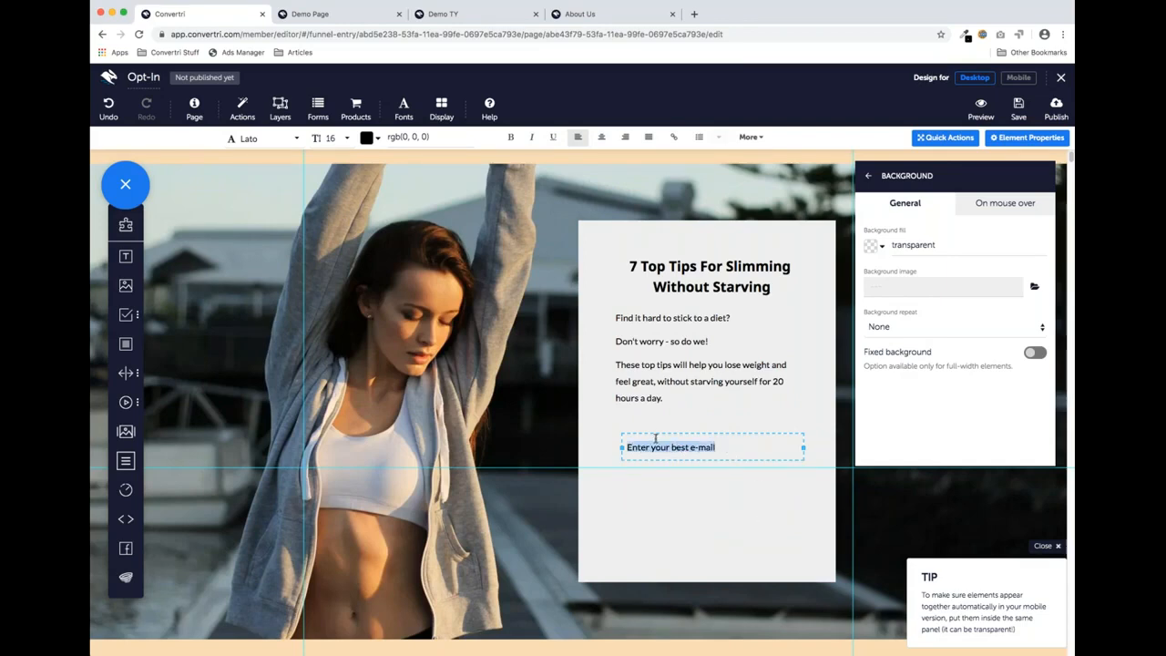
click(334, 139)
click(341, 234)
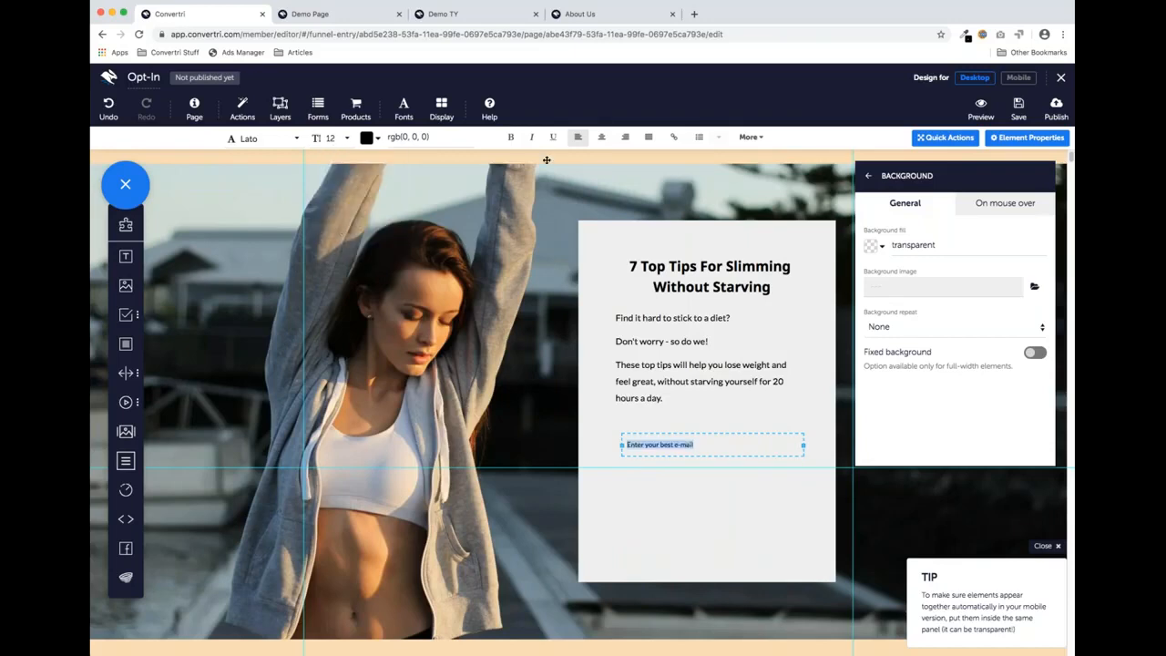
click(601, 137)
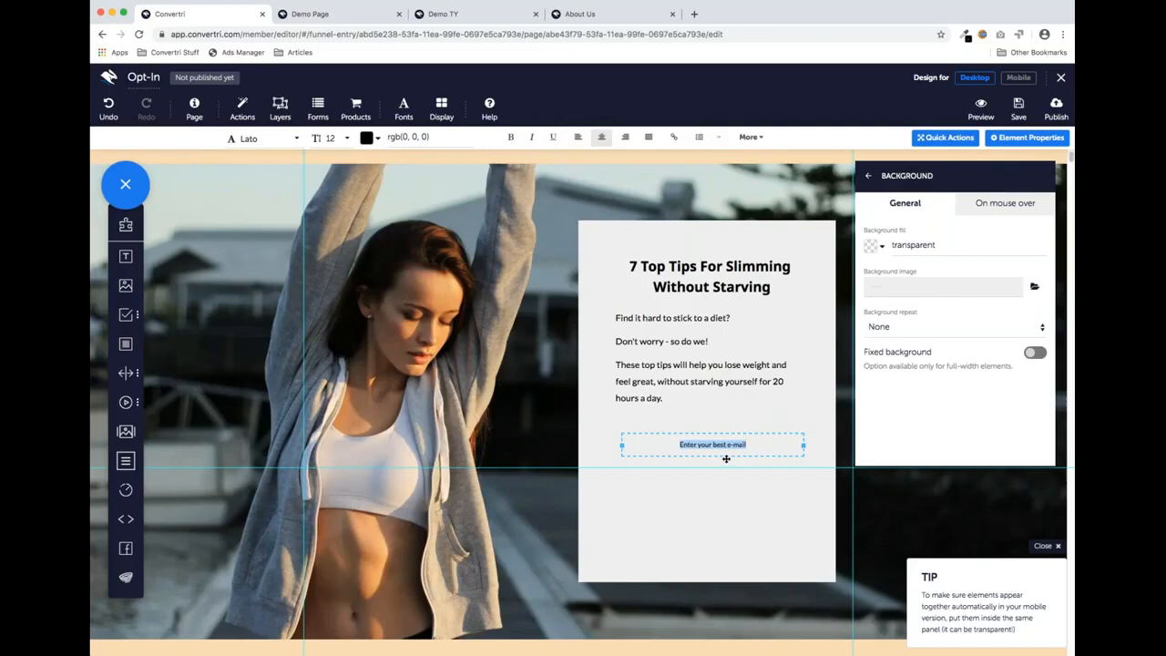
click(726, 459)
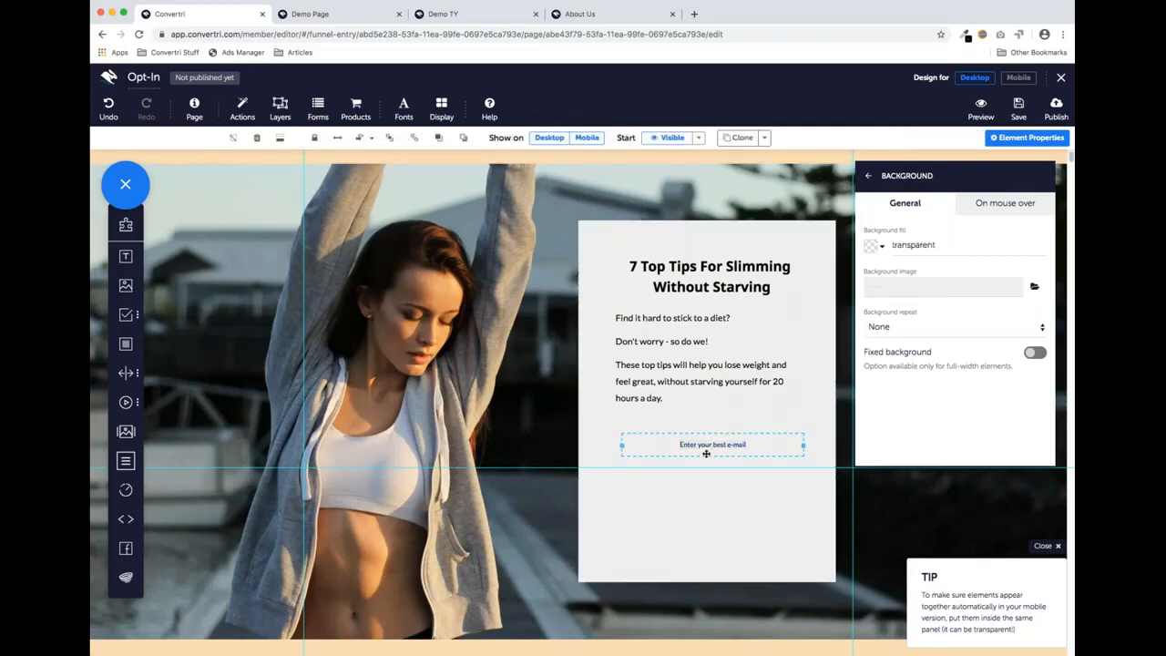
Duplicate the e-mail prompt to the panel's lower edge and change its text to "Your details are safe with us - we will never spam you."
drag(706, 453, 740, 564)
triple_click(739, 563)
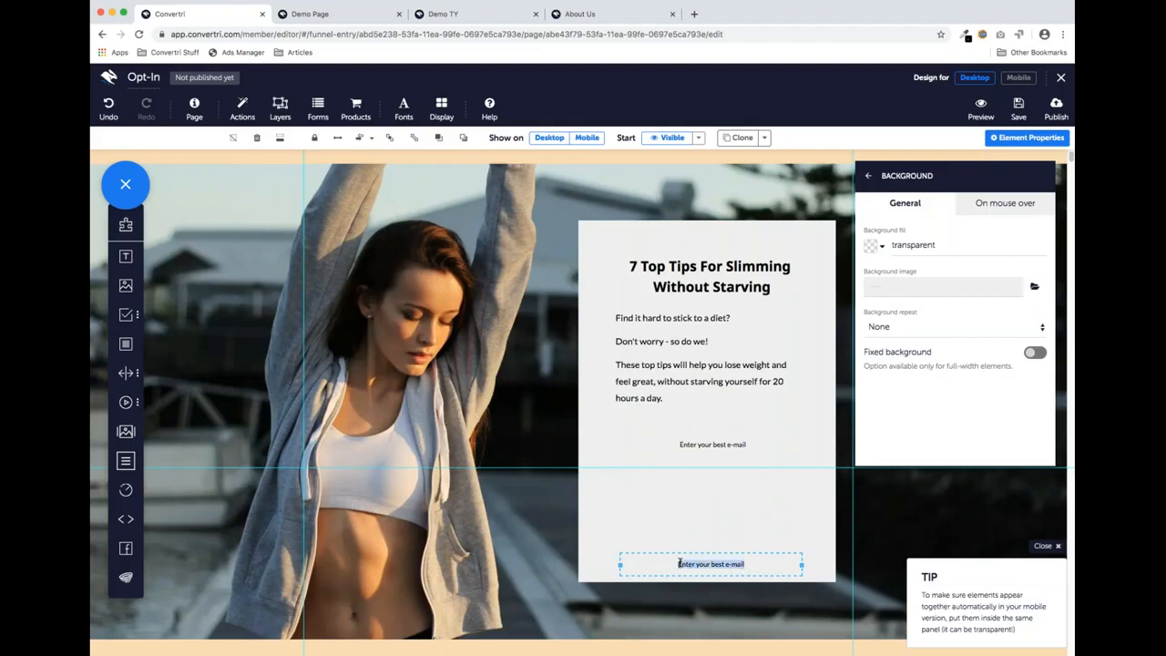
text(Your)
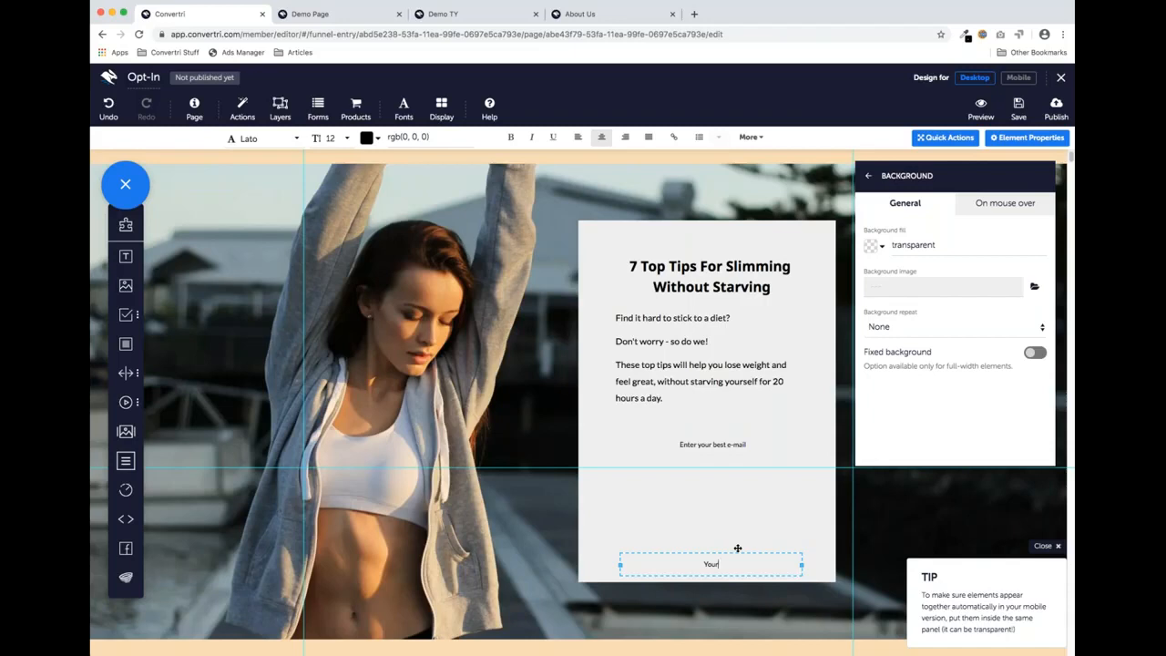
text(details are safe with us - we will never spam you.)
click(716, 543)
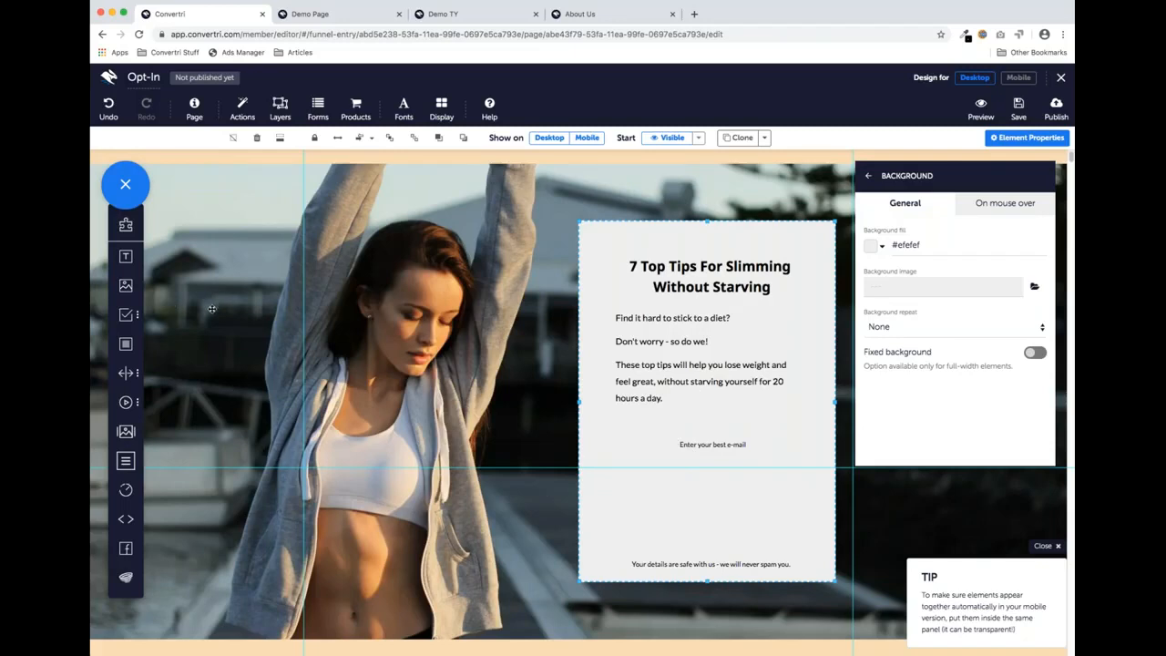
Add a First Name field, an Email field and a Submit button, stacked between the e-mail prompt and the privacy line
mouse_move(127, 315)
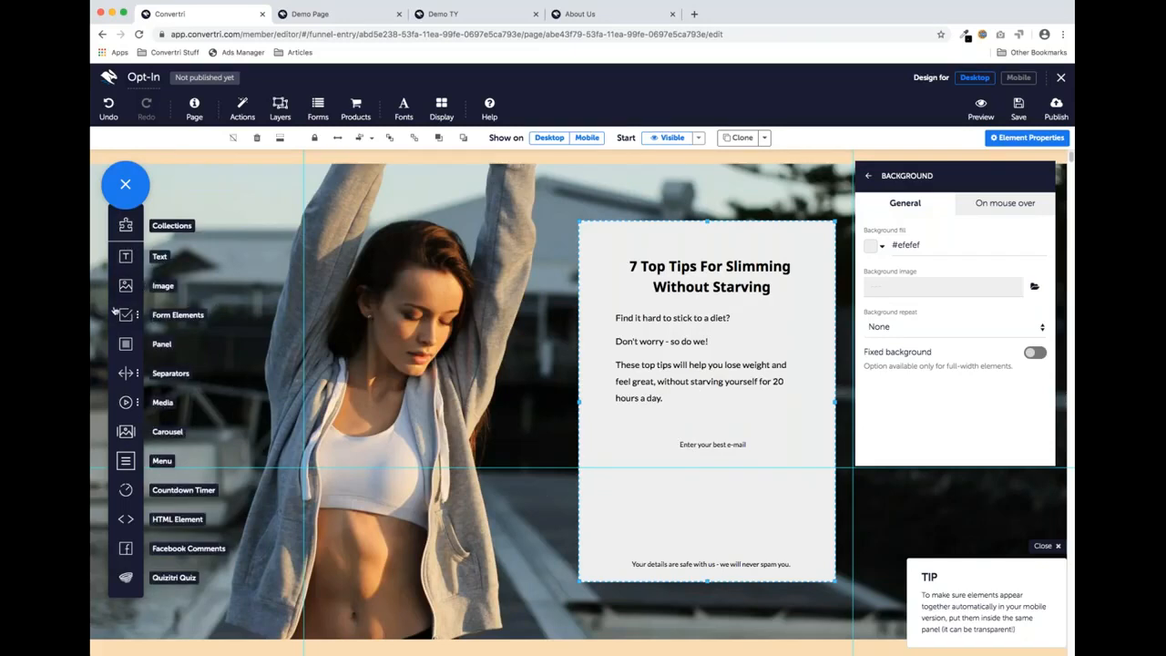
click(127, 315)
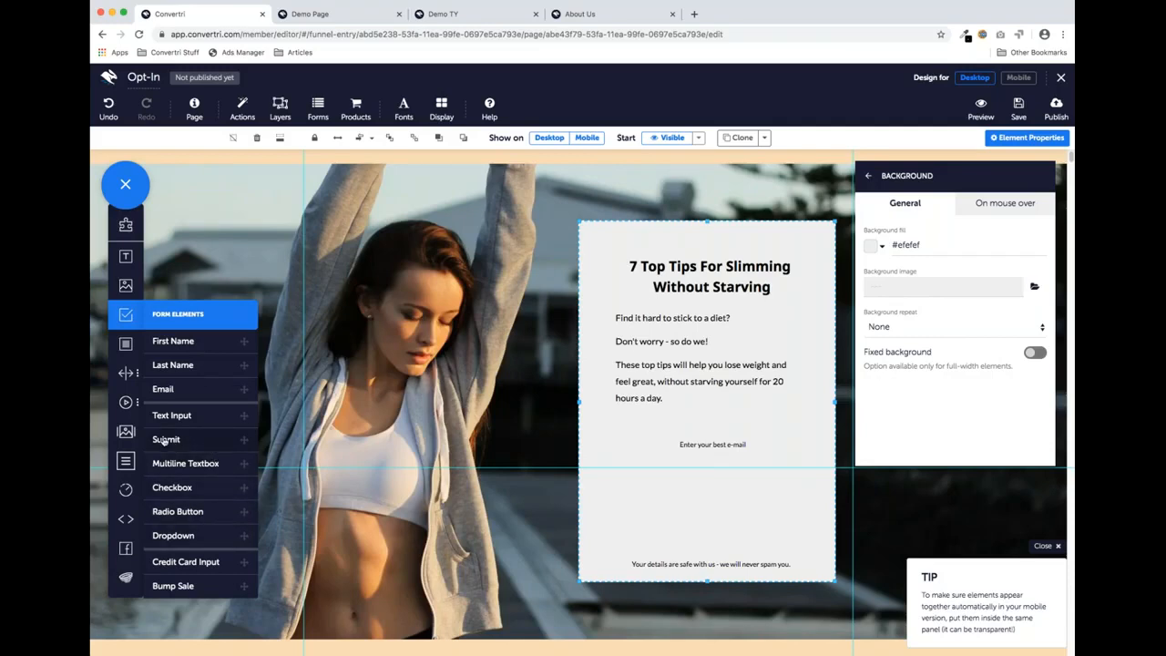
drag(177, 340, 685, 478)
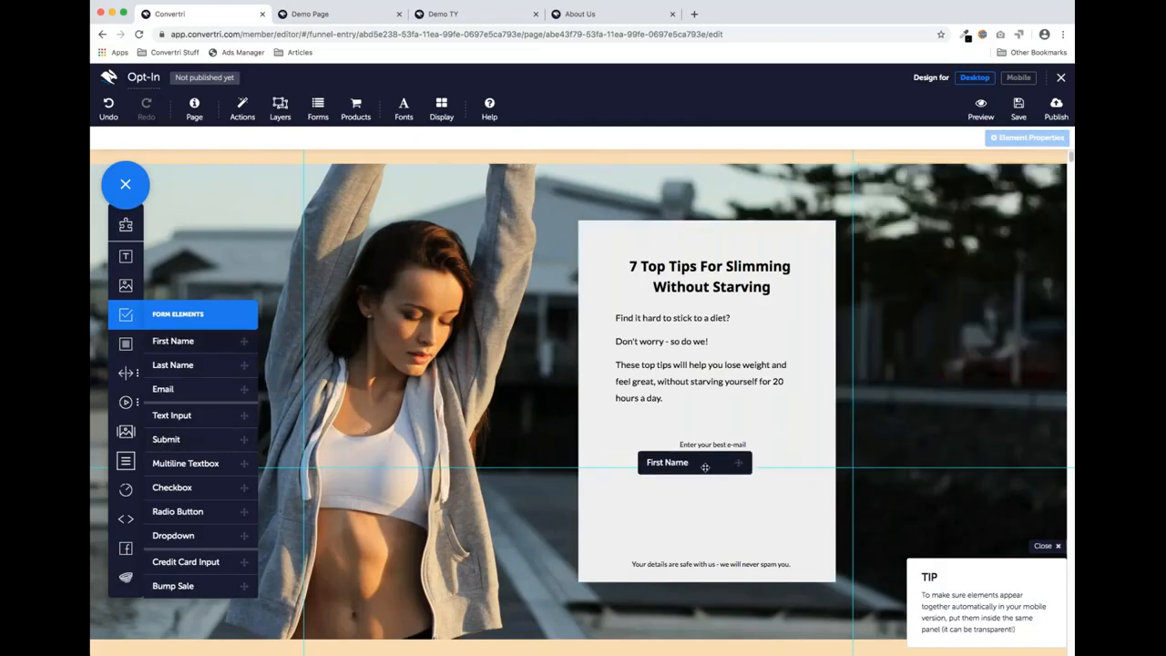
mouse_move(697, 490)
mouse_down()
mouse_move(718, 464)
mouse_move(701, 470)
mouse_up()
mouse_move(135, 318)
drag(168, 392, 680, 514)
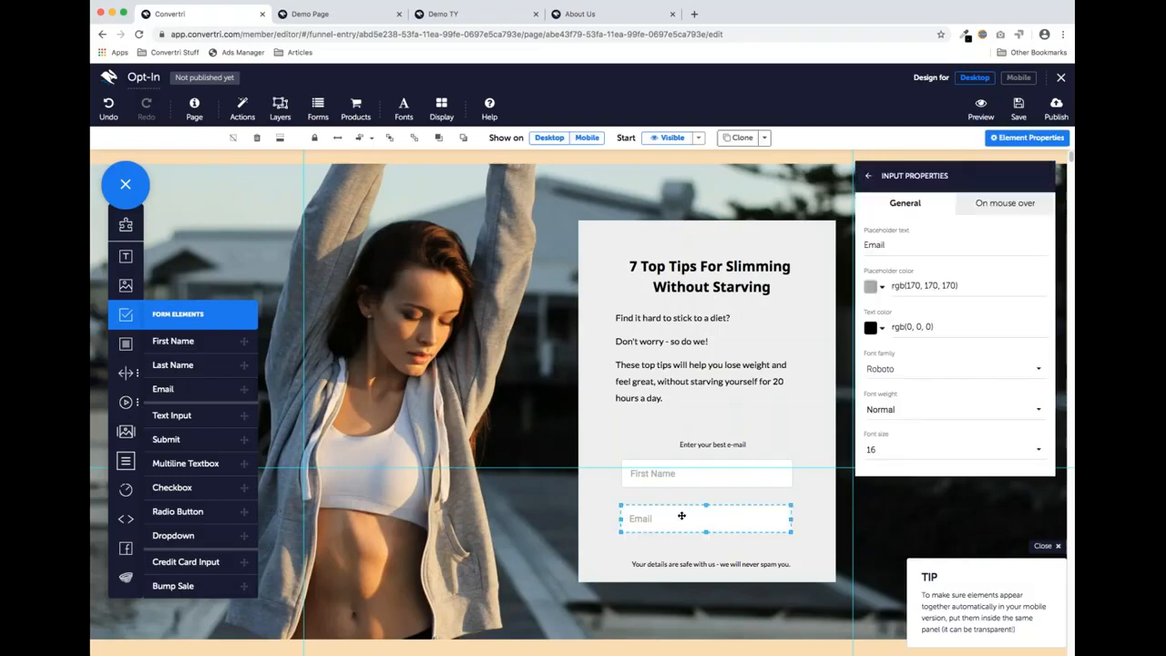
drag(170, 441, 646, 546)
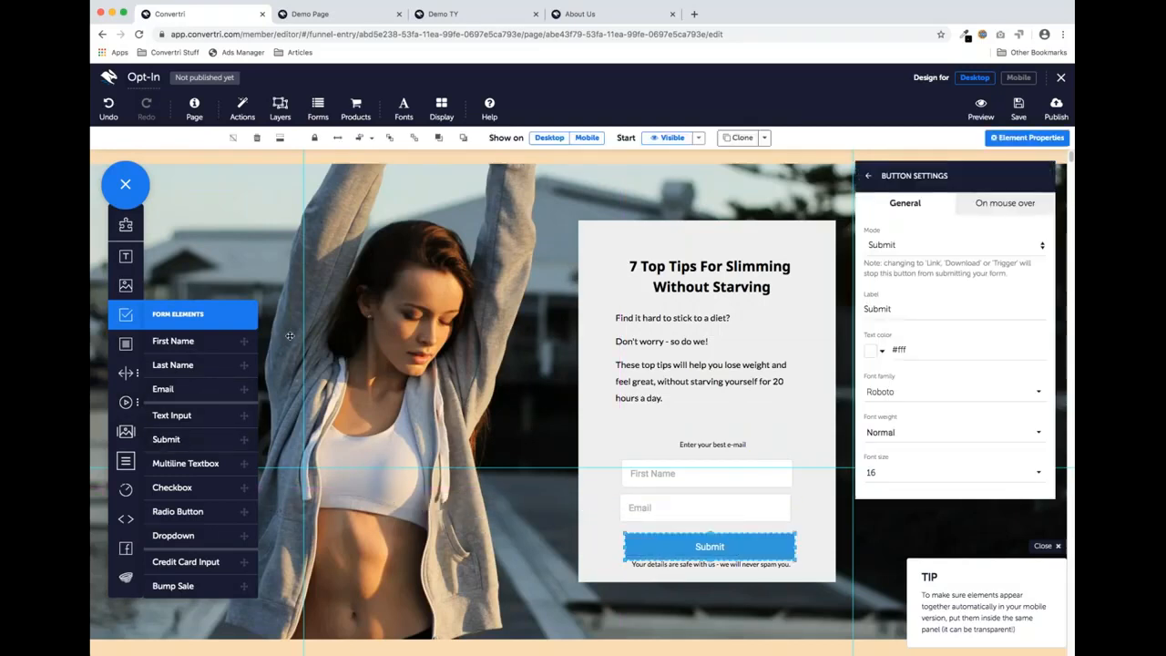
Set the First Name field's font family to Noto Sans and its font size to 14
click(648, 472)
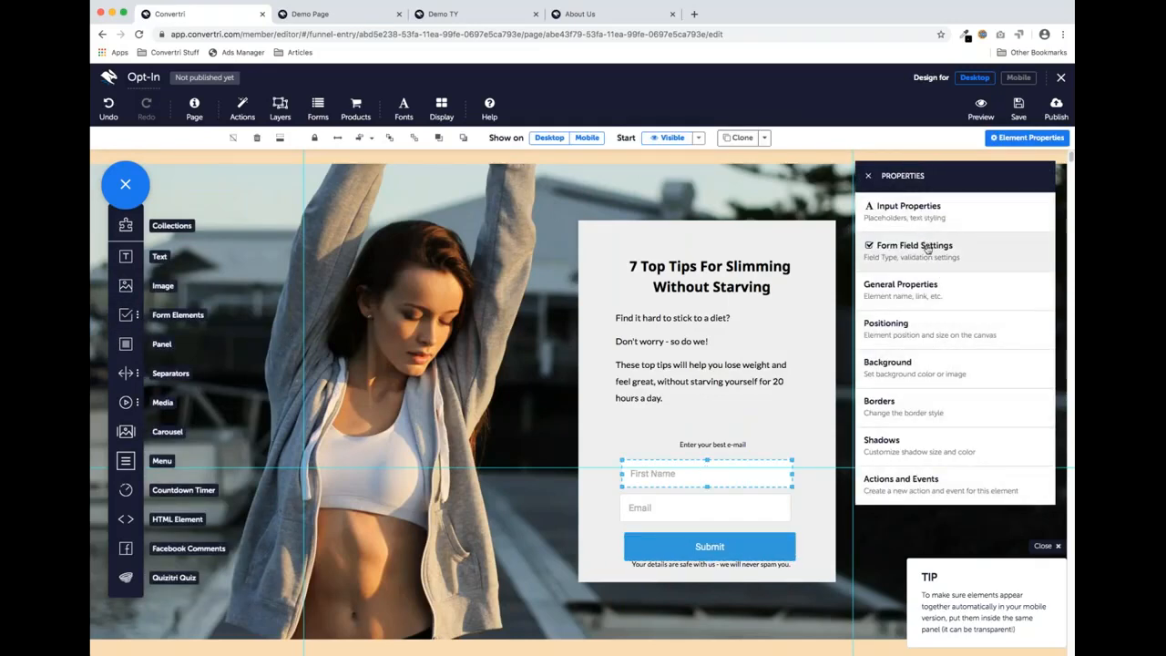
click(929, 215)
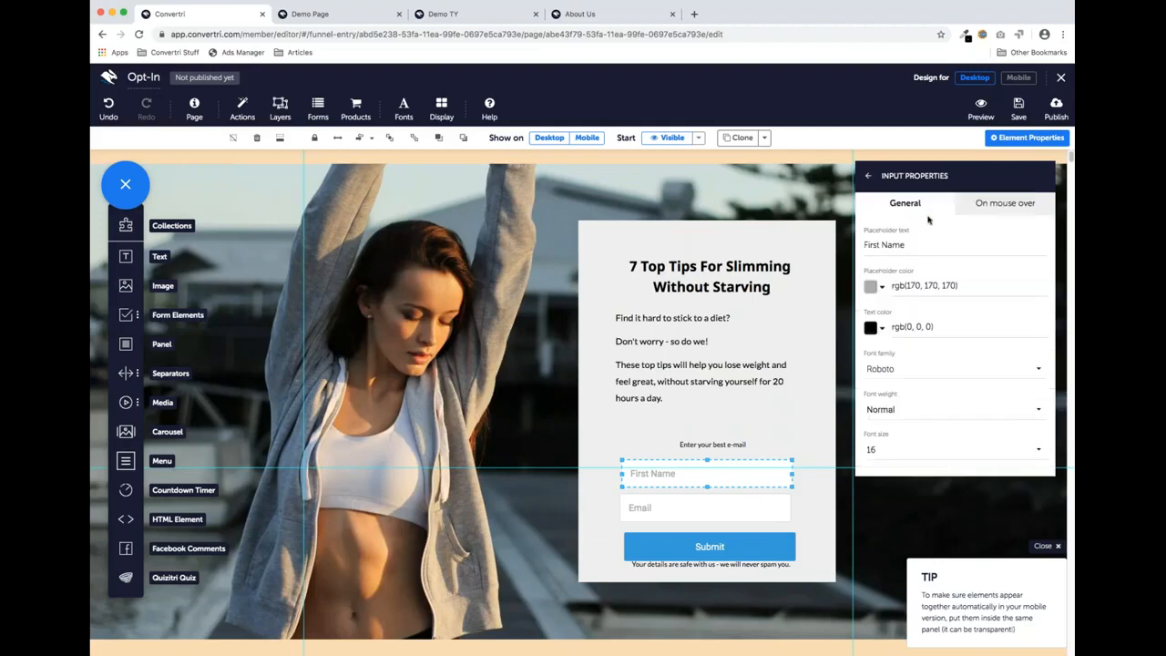
click(914, 368)
scroll(928, 310, down, 5)
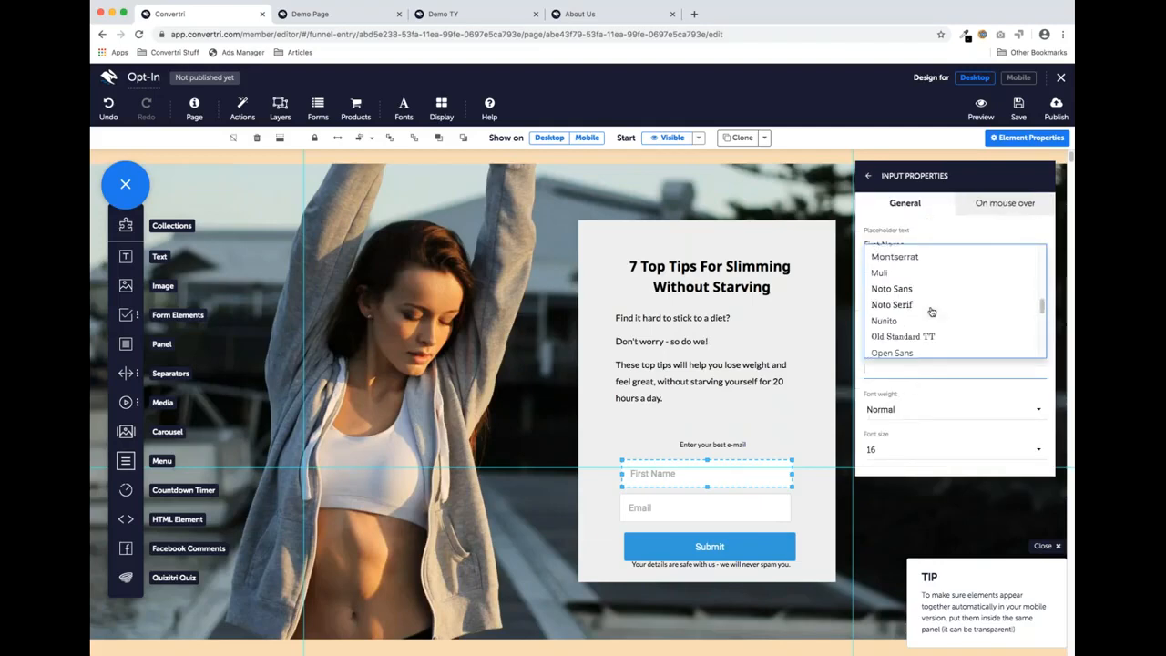
click(914, 288)
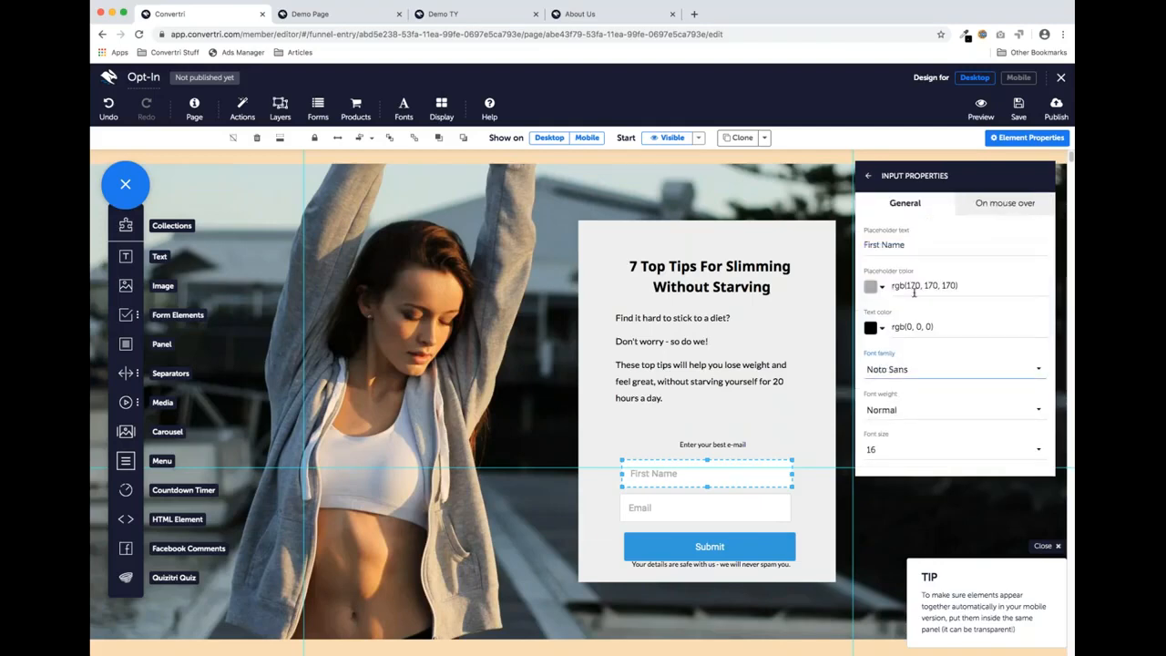
click(902, 453)
click(902, 416)
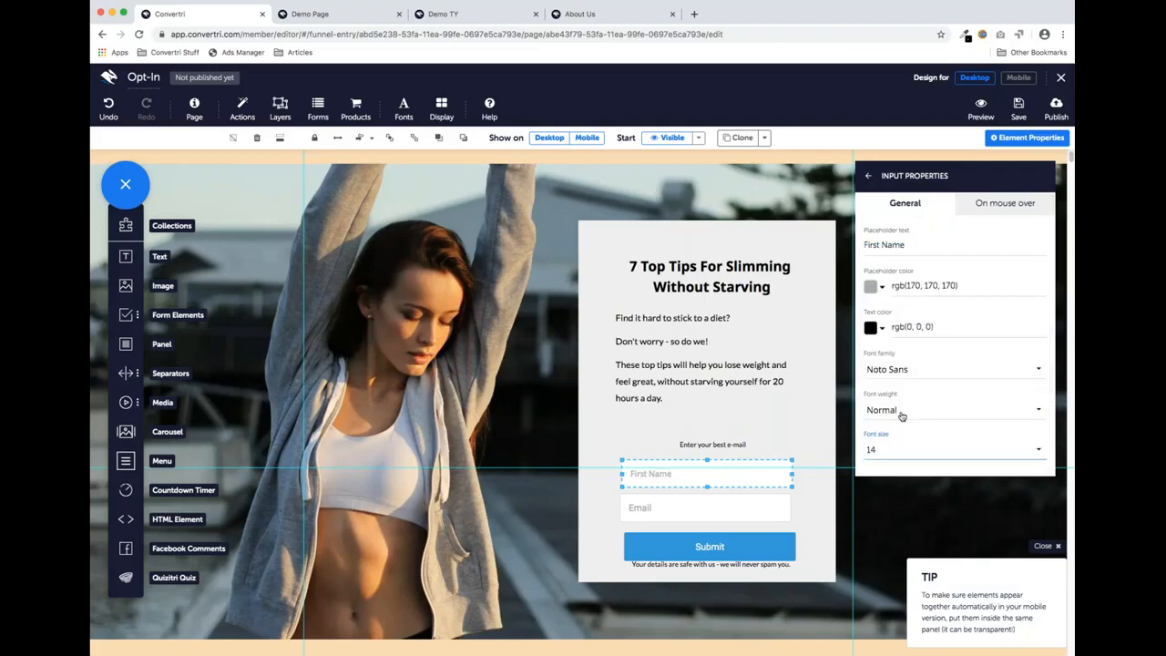
Set the Email field's font family to Noto Sans and its font size to 14
click(733, 504)
click(911, 373)
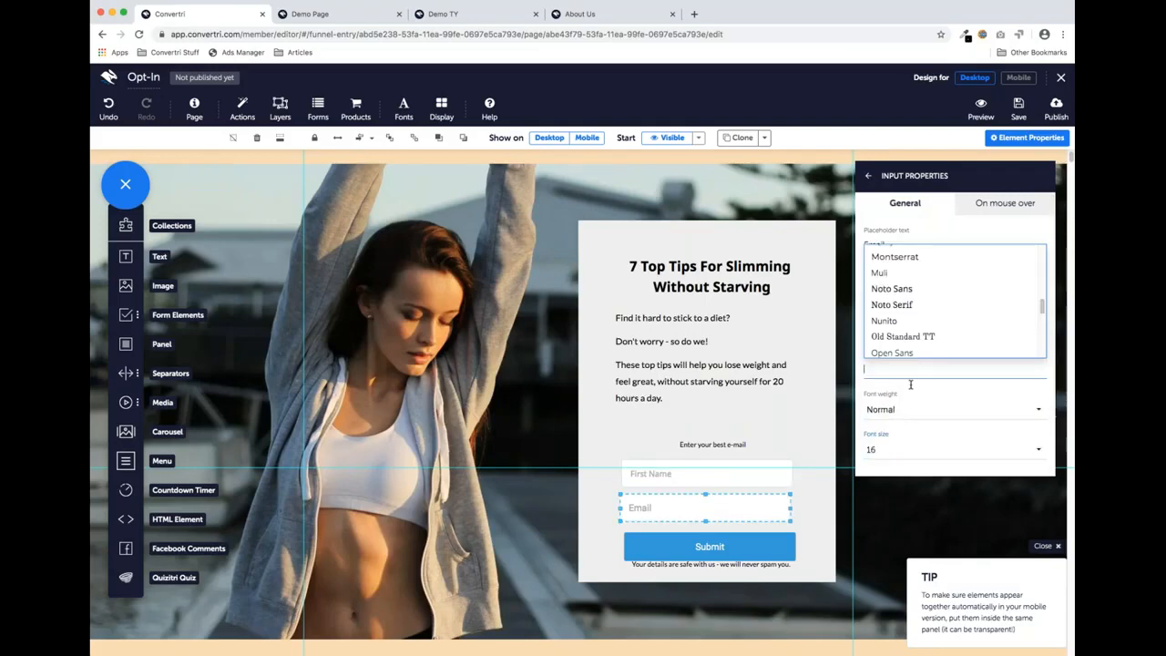
click(913, 290)
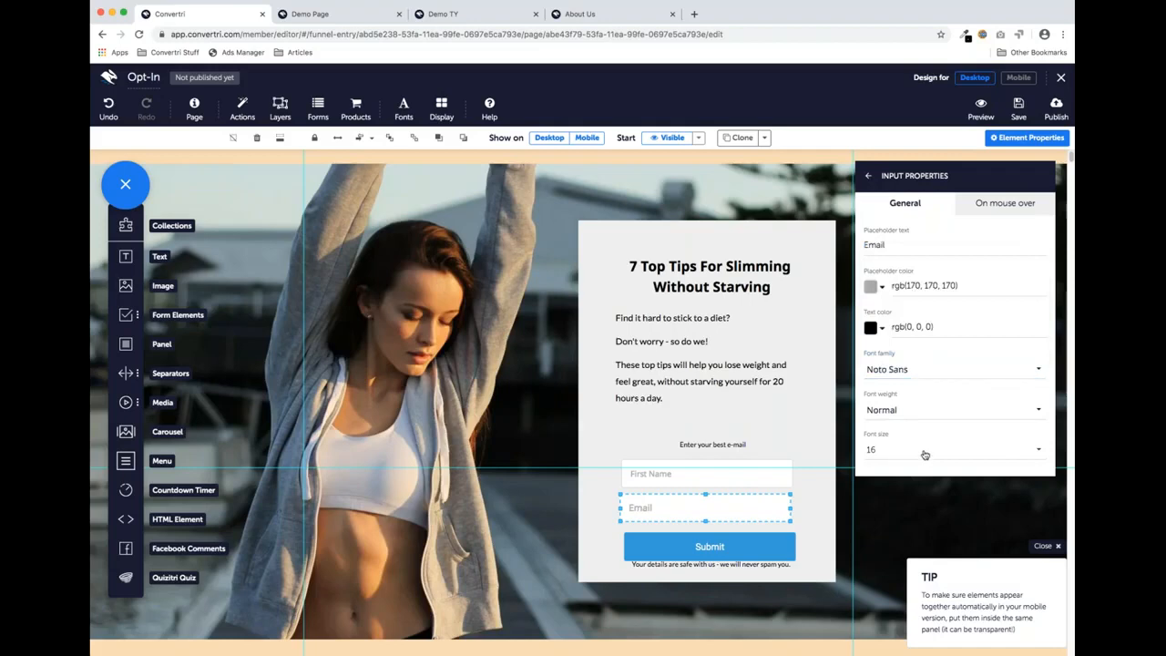
click(925, 454)
click(903, 416)
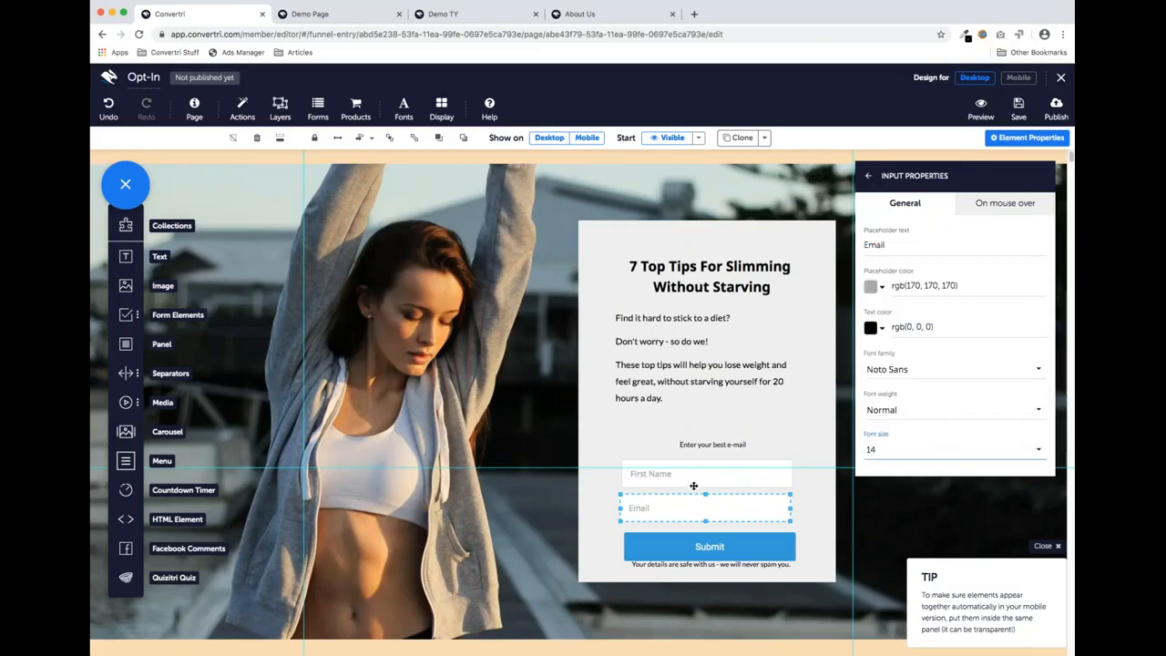
click(694, 473)
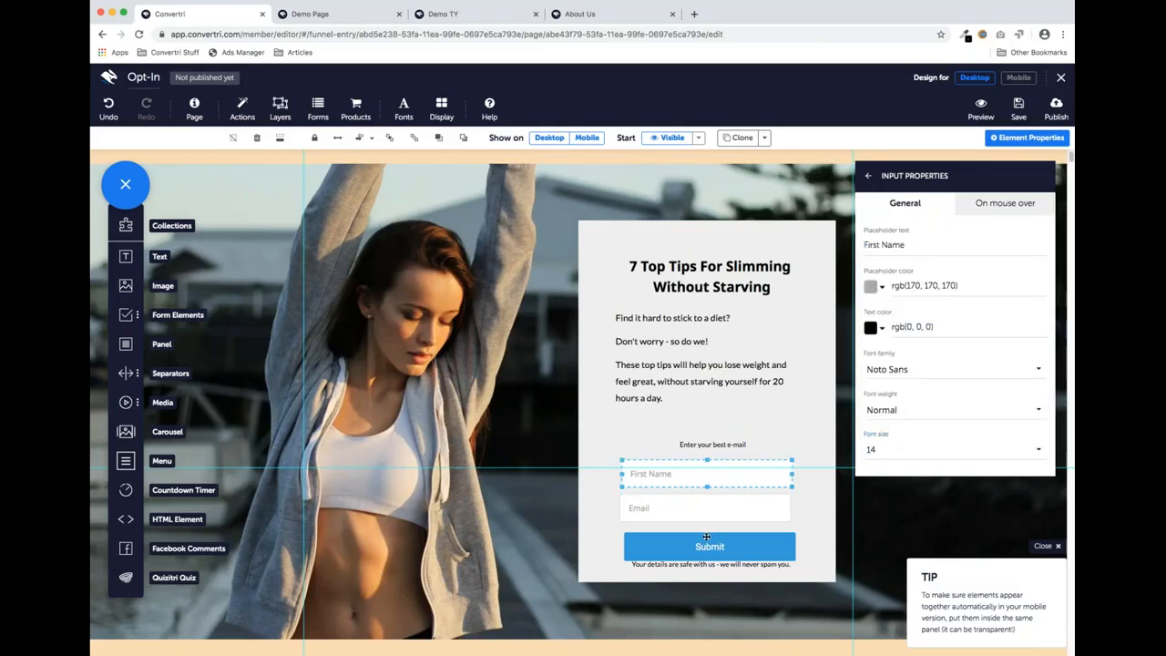
Change the submit button's label to "Download Now" and its font family to Noto Sans
click(706, 538)
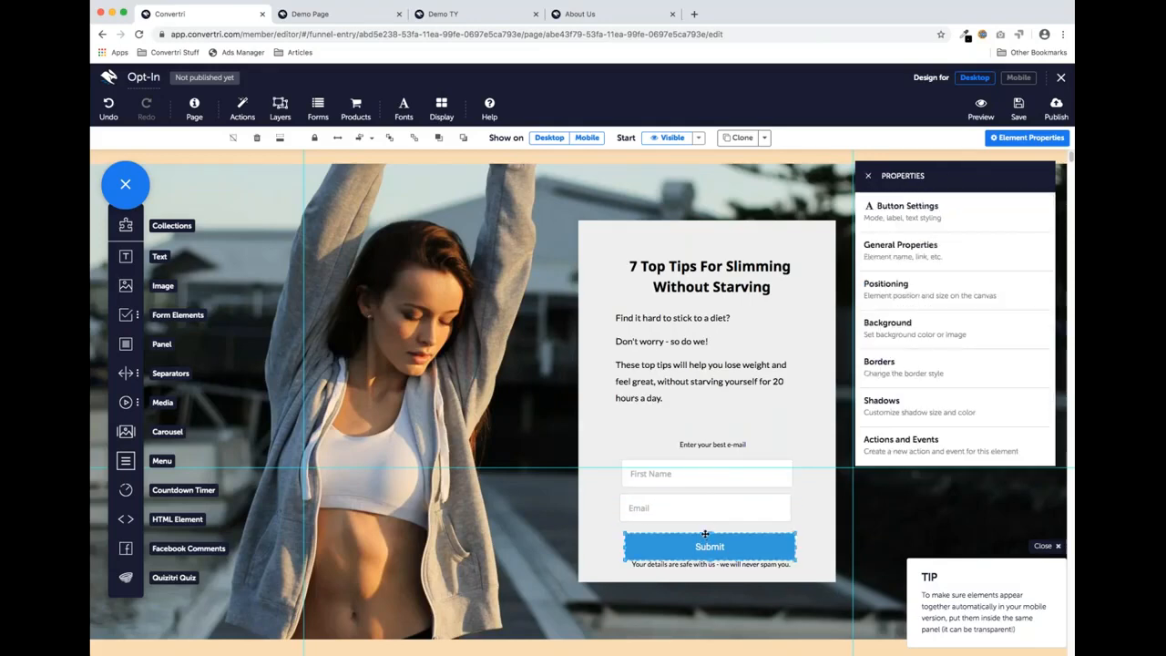
click(907, 221)
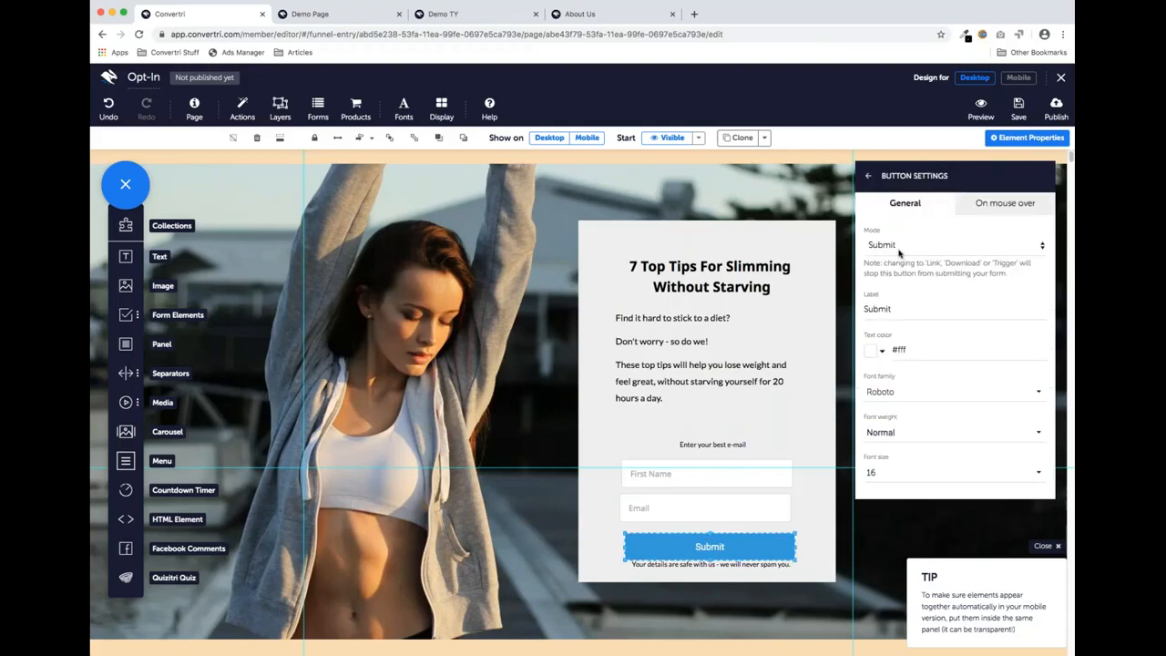
double_click(890, 312)
text(Download Now)
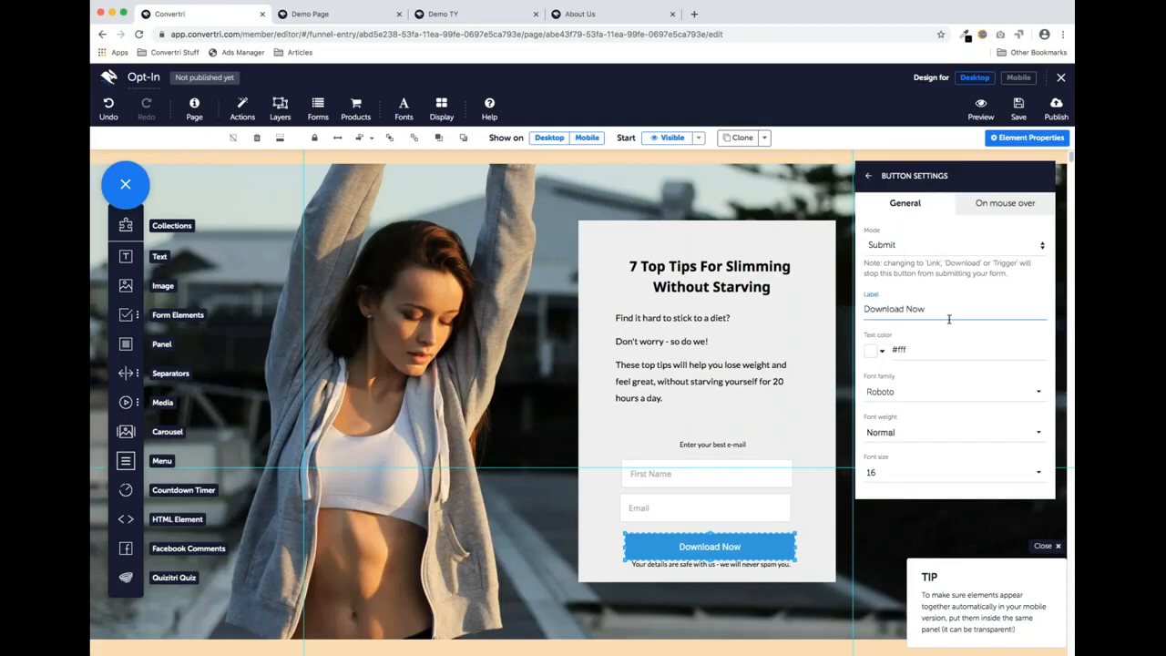
click(915, 393)
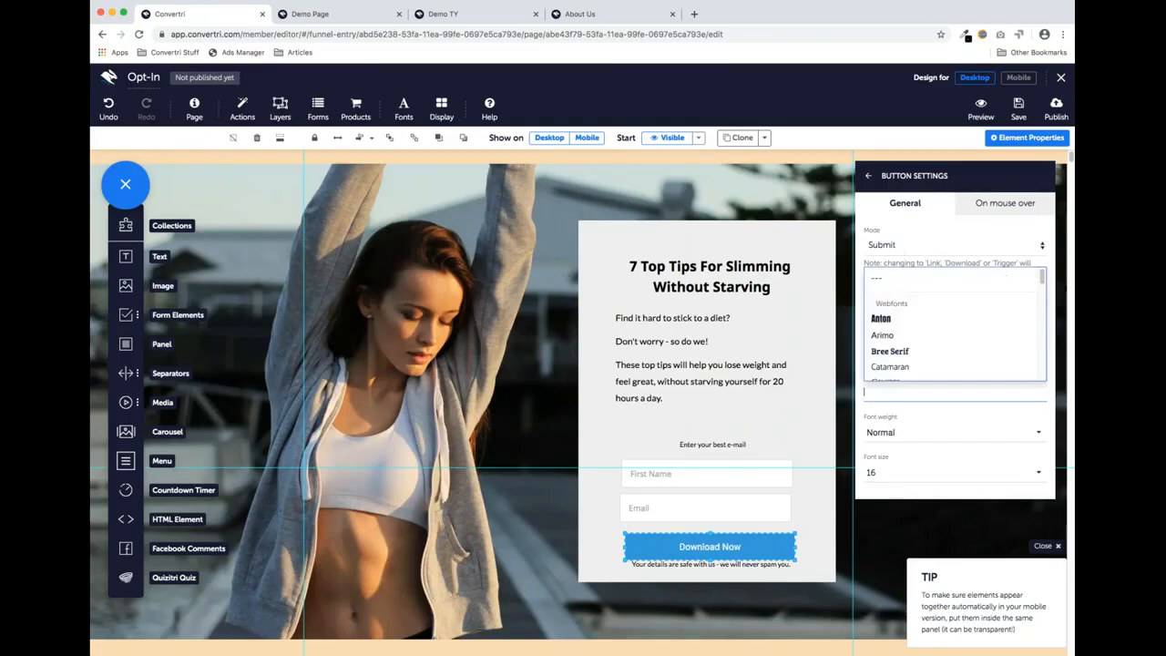
scroll(922, 335, down, 3)
scroll(922, 334, down, 5)
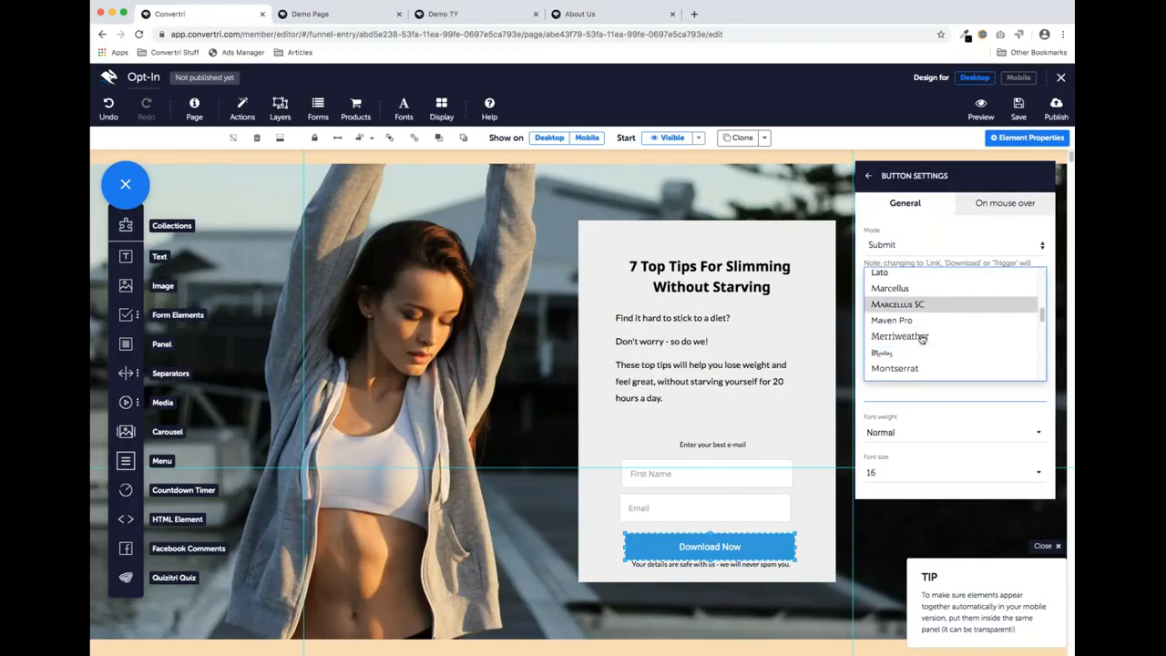
click(920, 333)
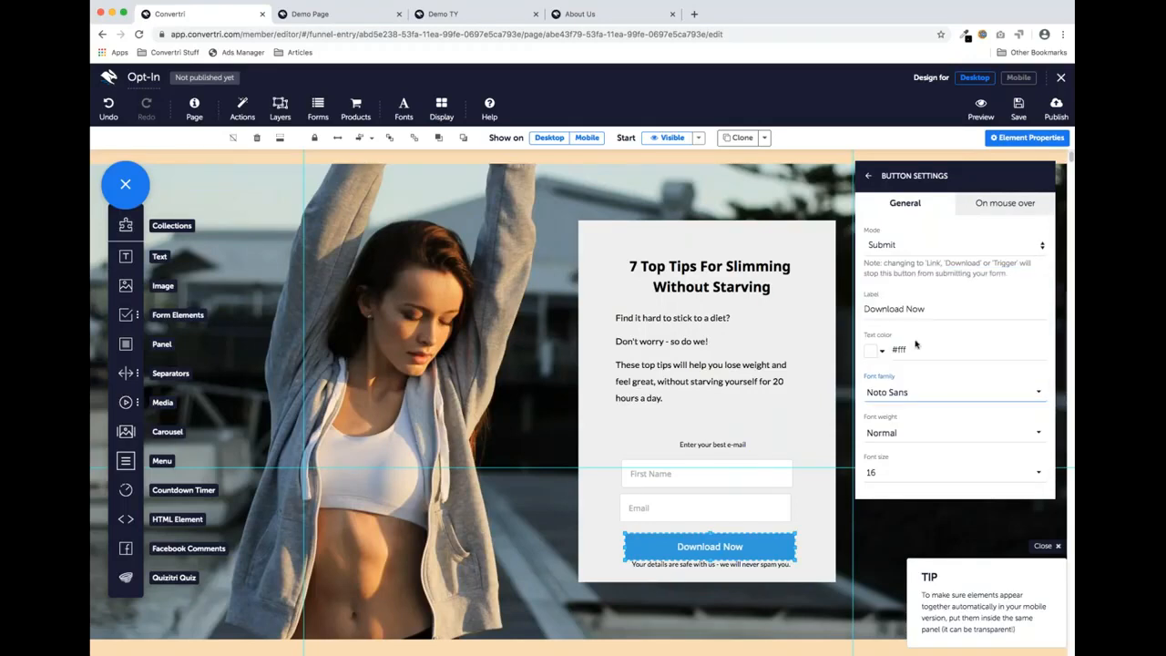
Turn on the display of element outlines for the page canvas
click(802, 461)
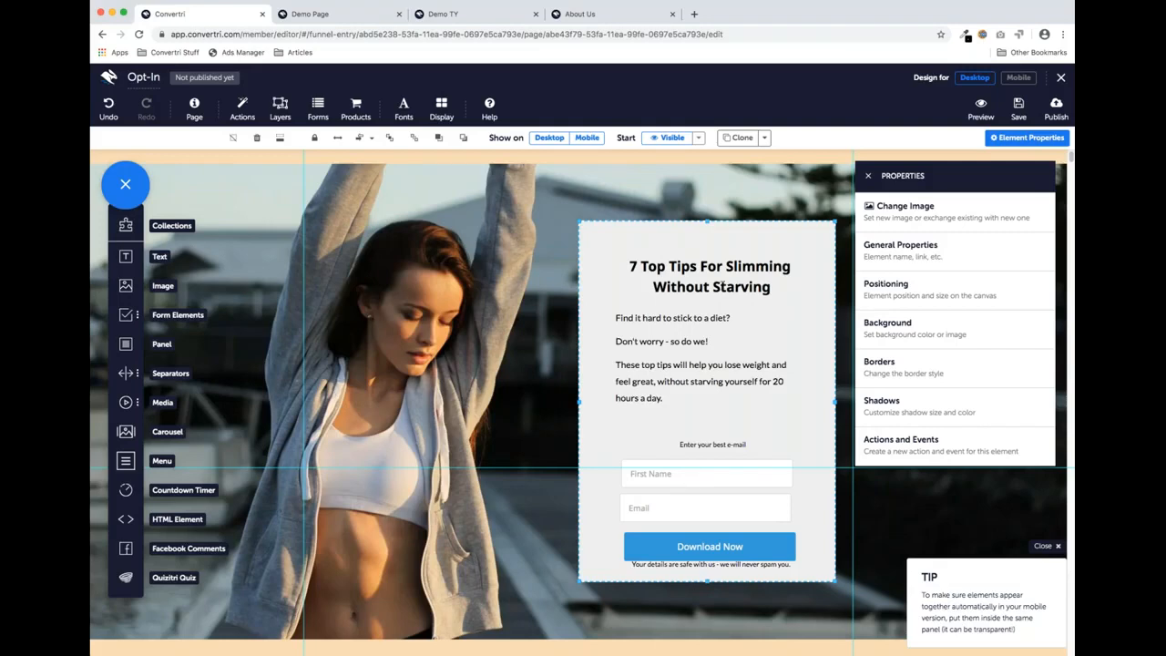
click(440, 107)
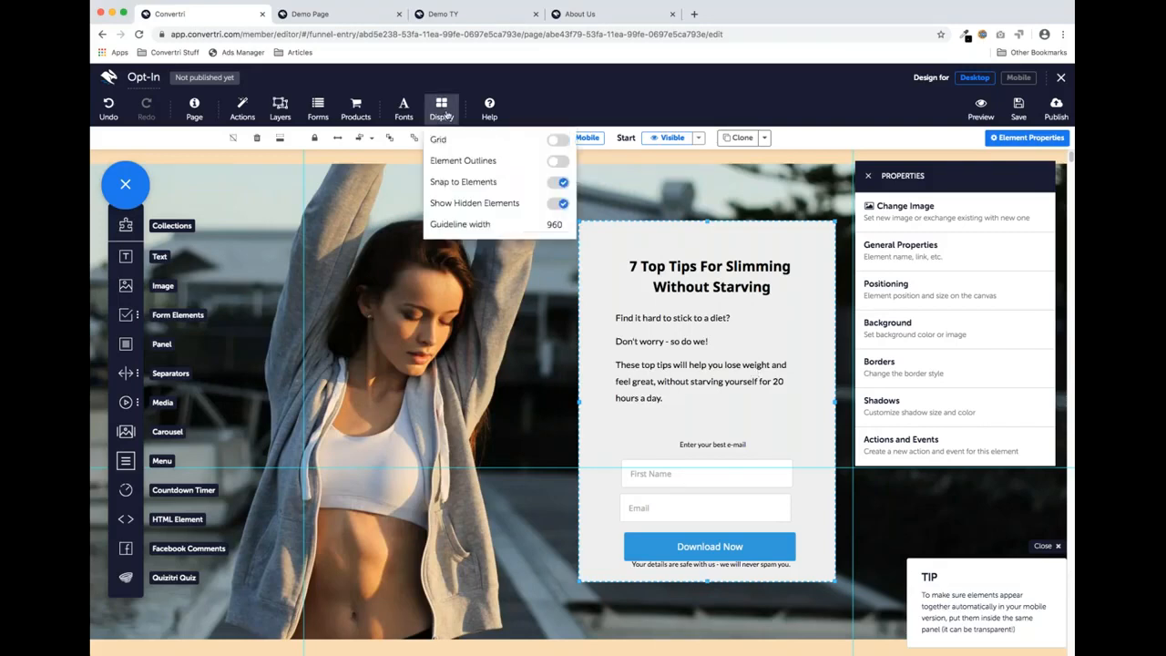
click(559, 163)
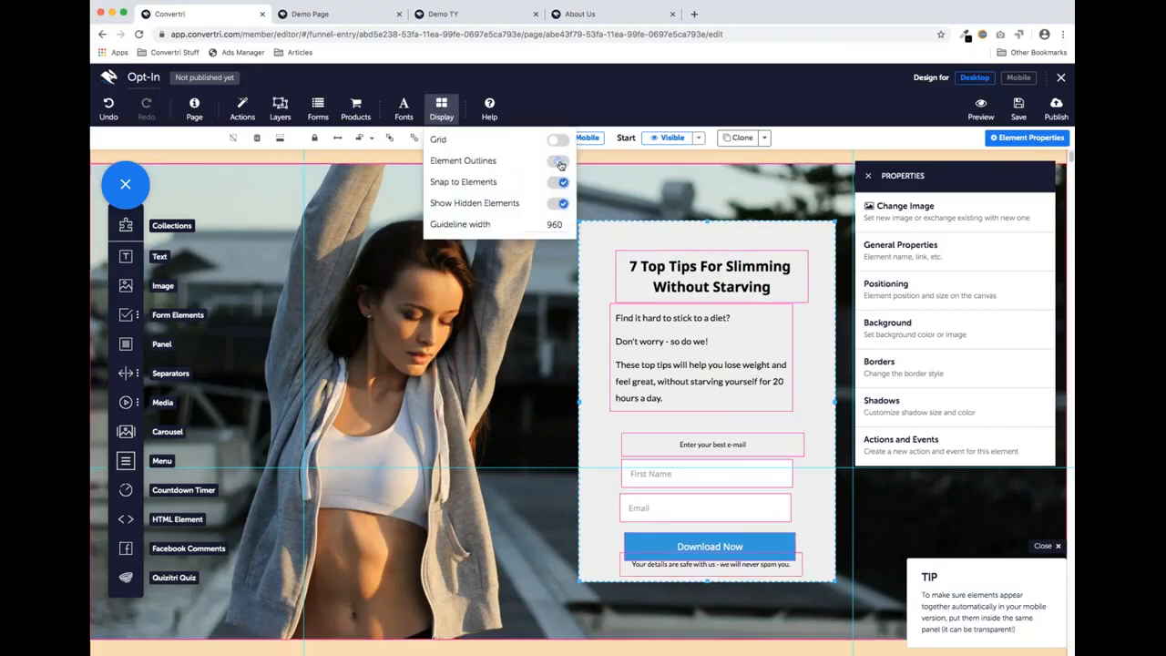
Move the heading and the body text block slightly upward inside the opt-in panel
click(444, 113)
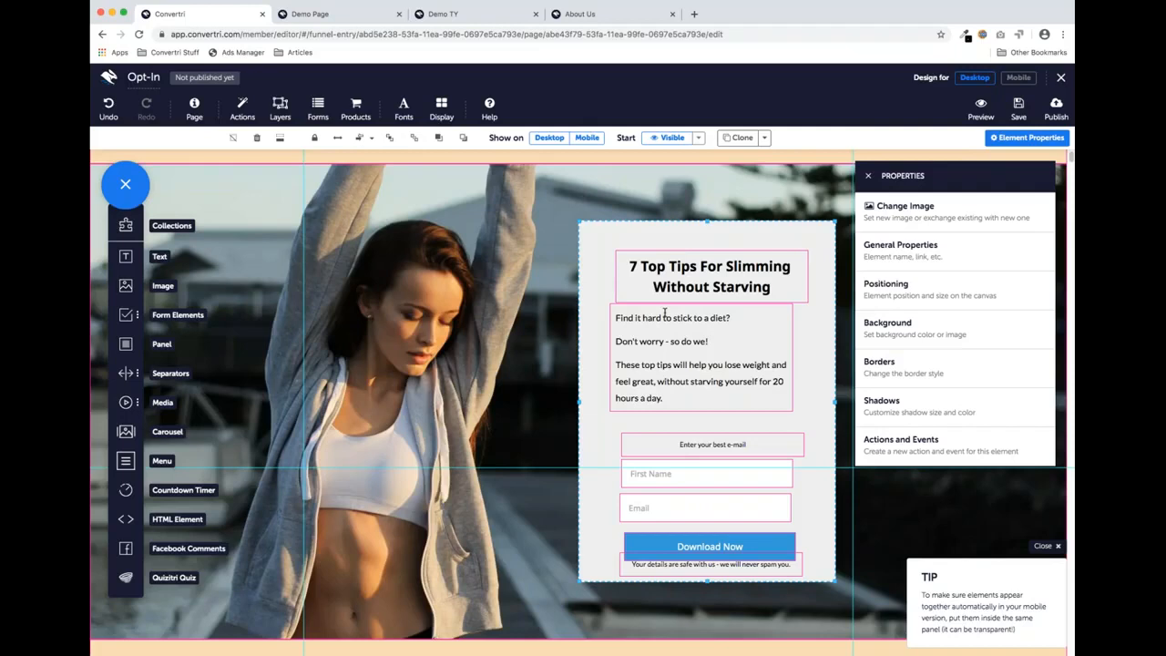
click(702, 255)
drag(702, 253, 702, 239)
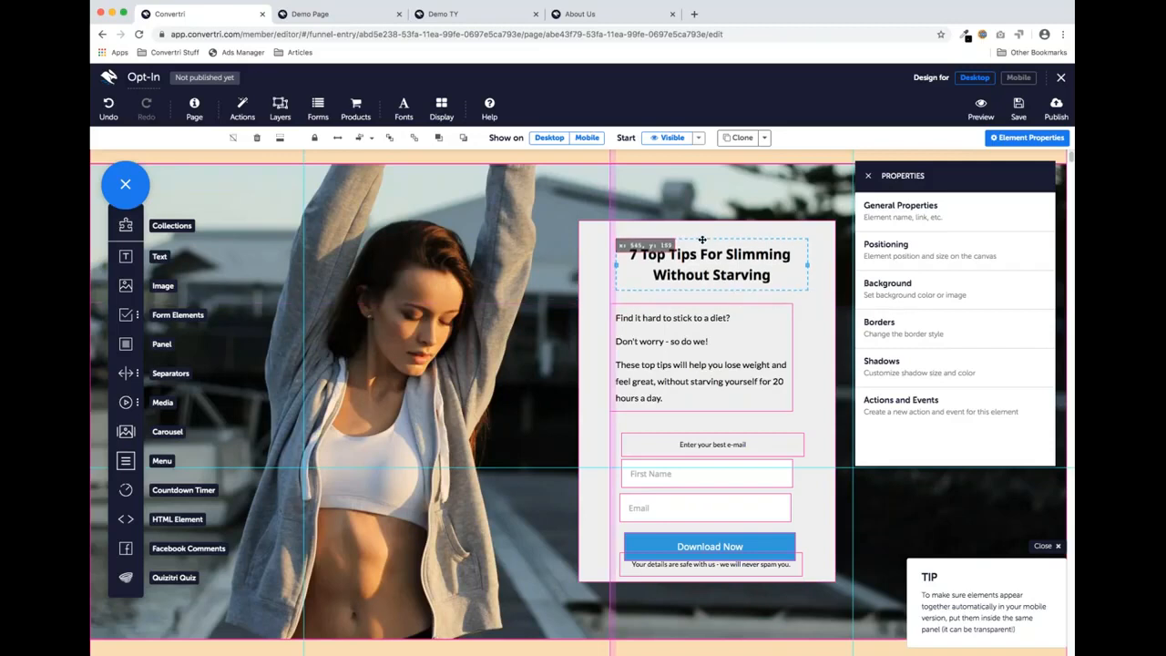
click(691, 307)
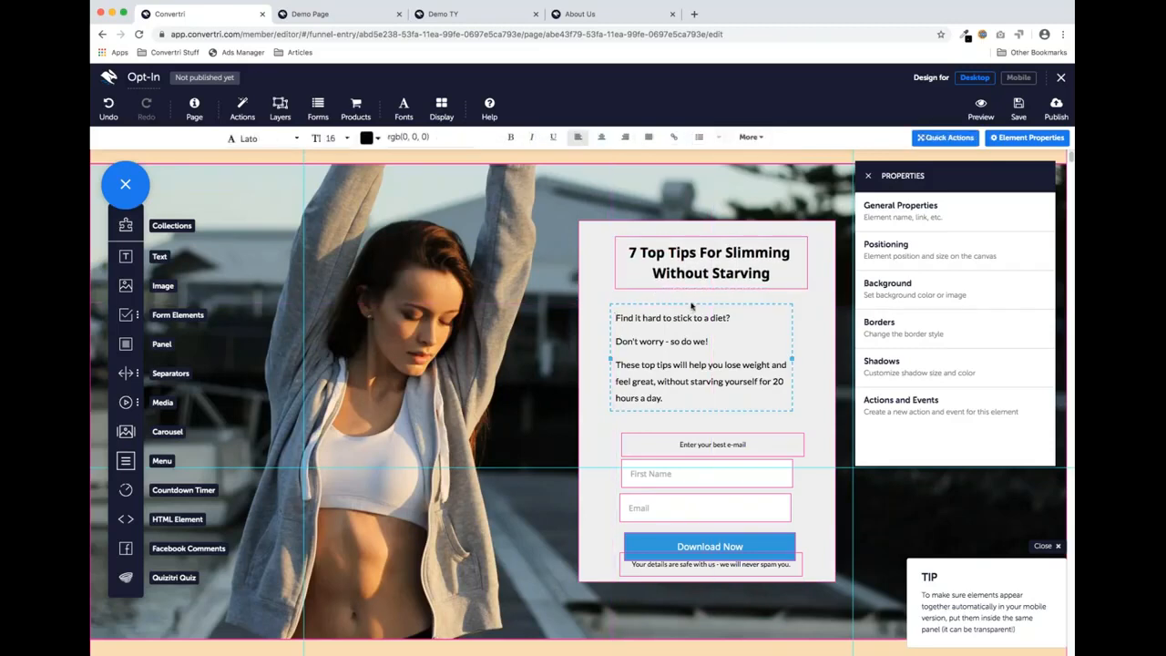
drag(693, 307, 692, 298)
Move the "Enter your best e-mail" text, First Name field, Email field and Download Now button upward, clearing the privacy note below
drag(677, 434, 680, 421)
drag(681, 467, 685, 457)
click(684, 502)
drag(684, 502, 683, 492)
drag(680, 541, 667, 528)
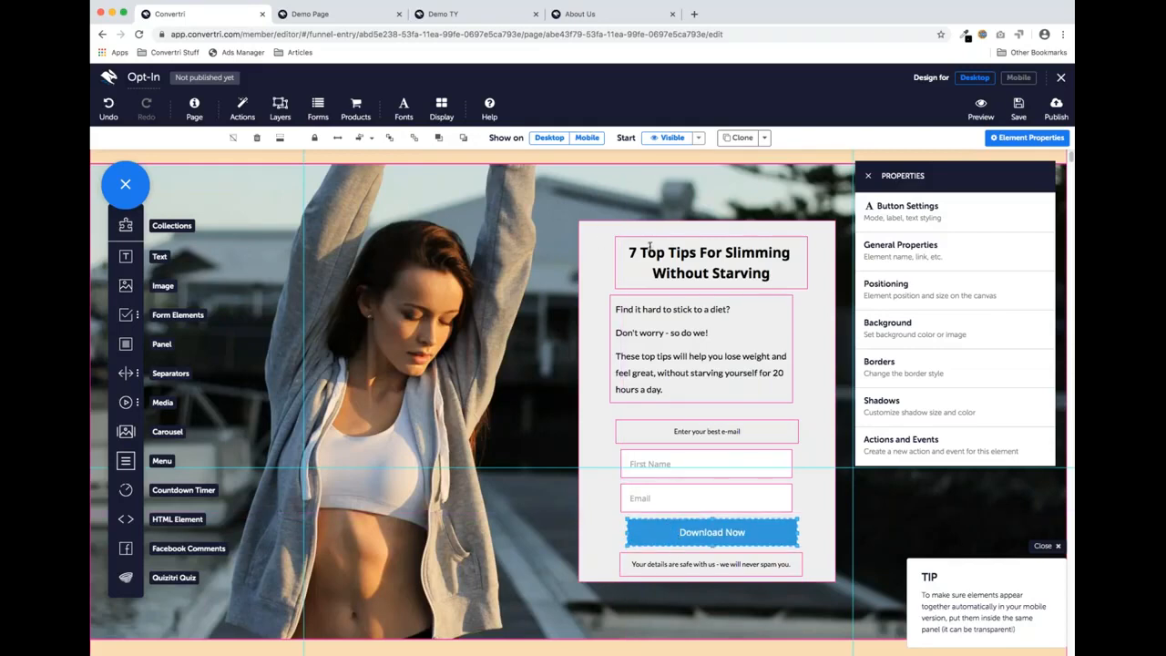
Center-align the panel's contents horizontally and narrow the panel slightly from both sides
click(604, 228)
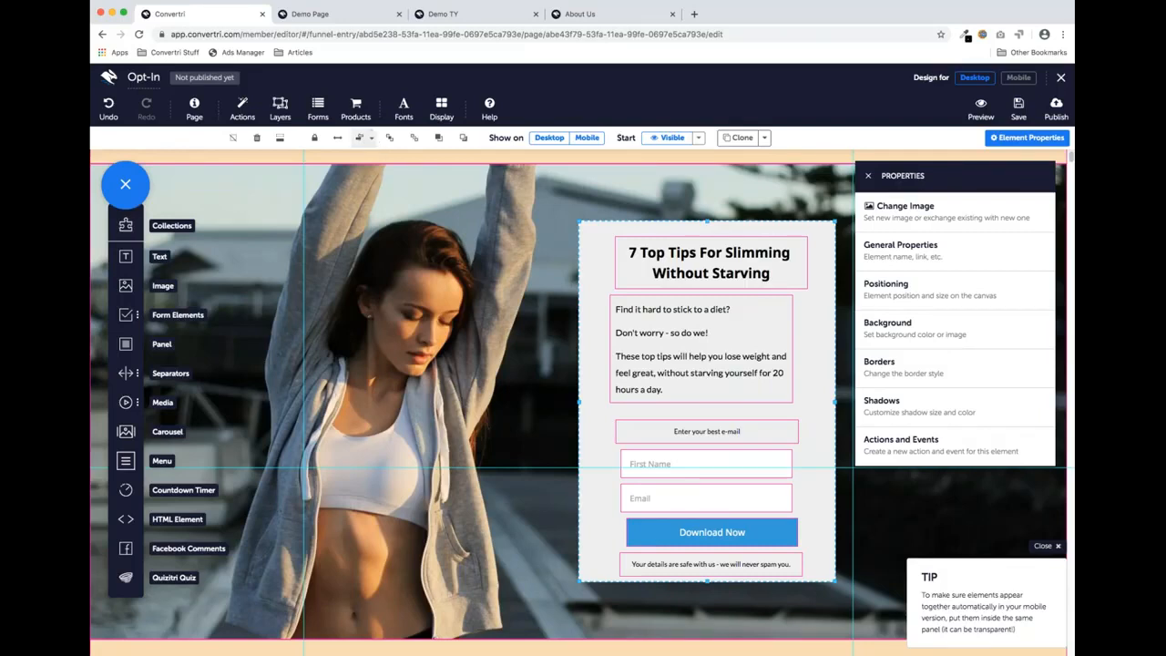
click(371, 138)
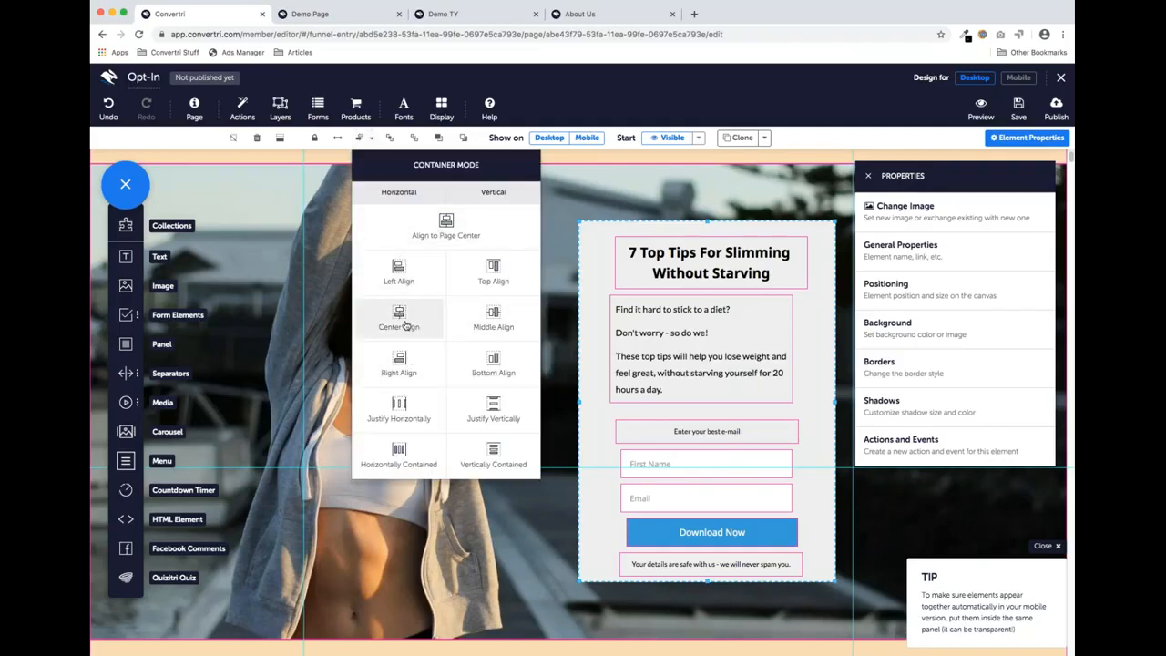
click(407, 326)
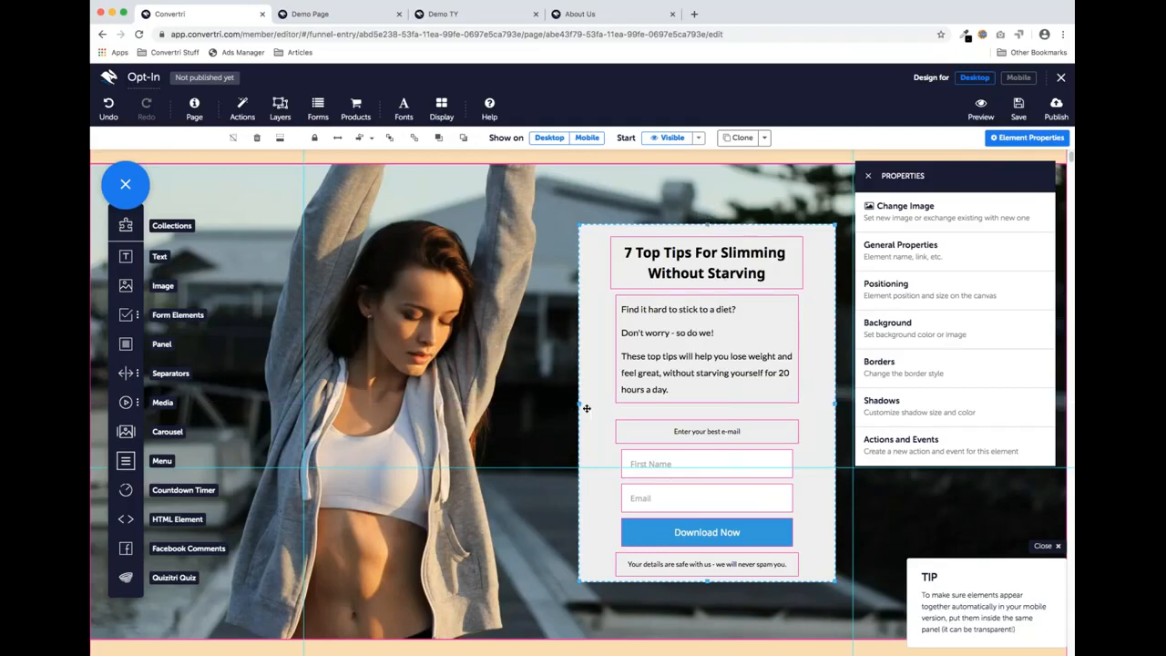
drag(582, 403, 593, 403)
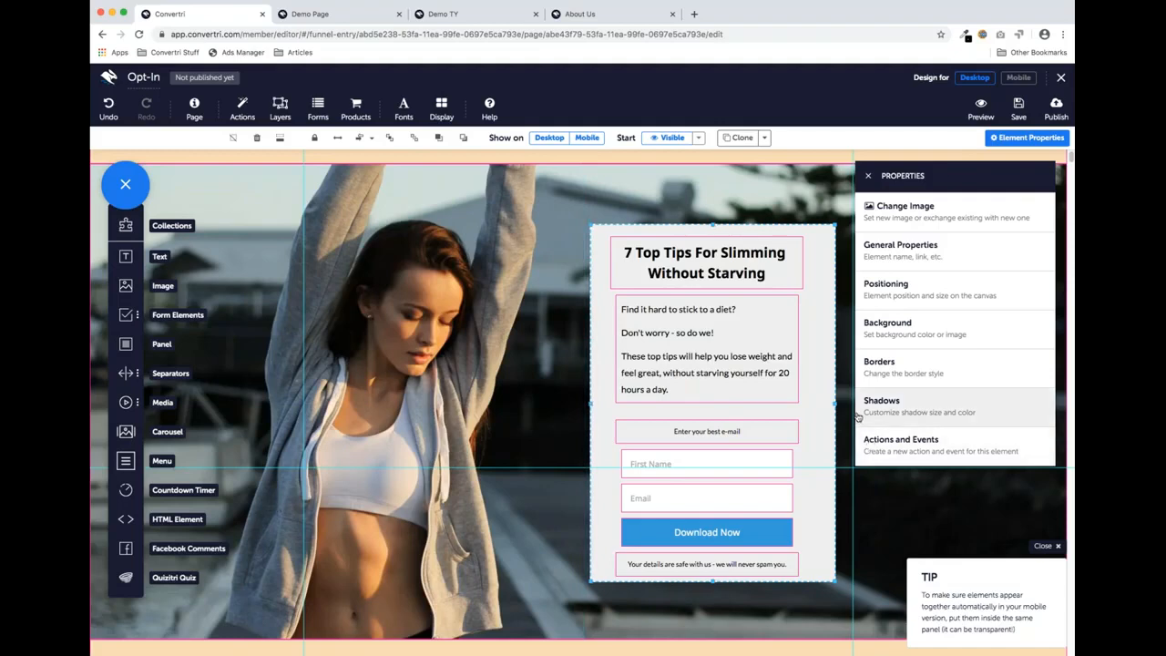
drag(832, 404, 825, 408)
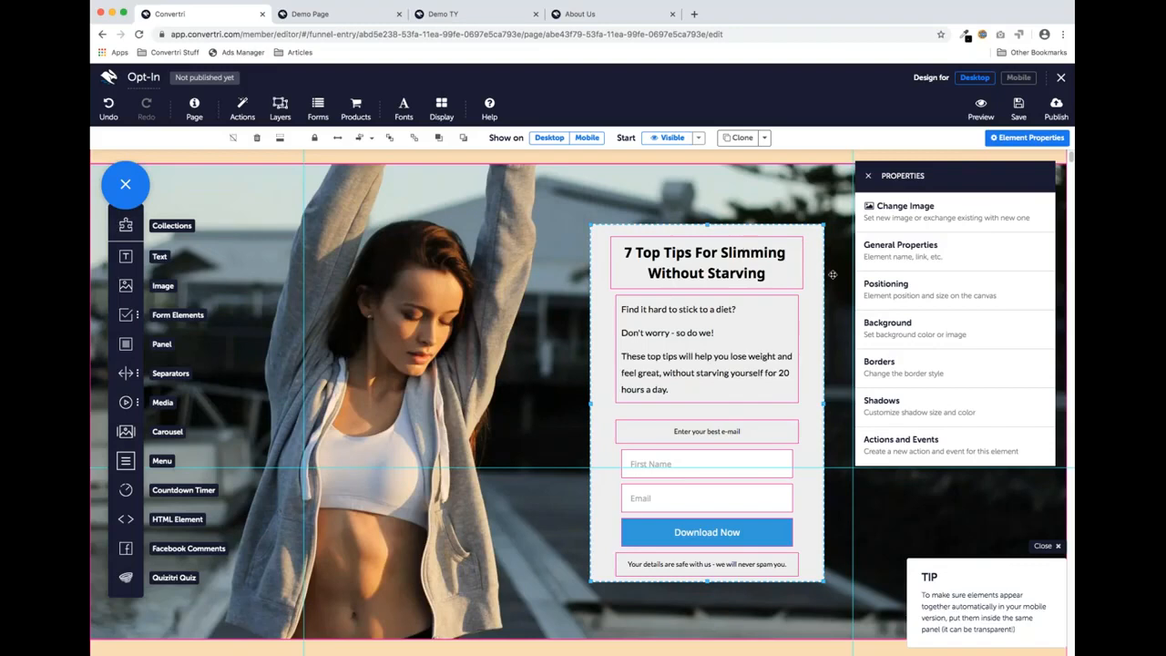
Set the panel's background fill to semi-transparent white, rgba(255, 255, 255, 0.72)
click(900, 336)
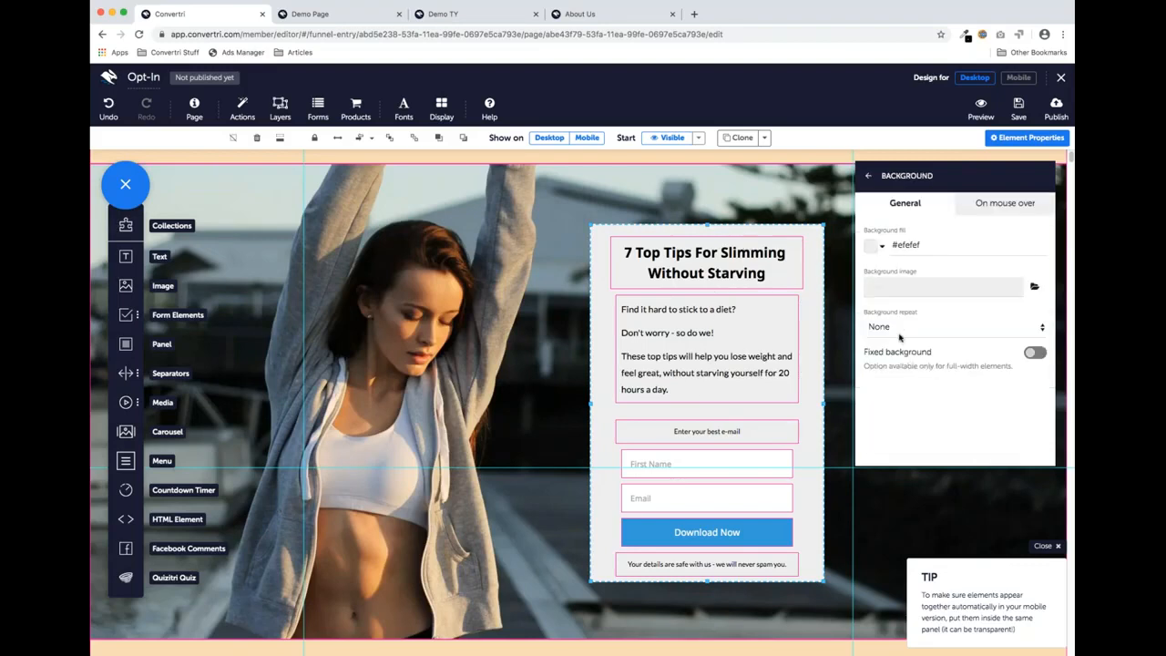
click(872, 251)
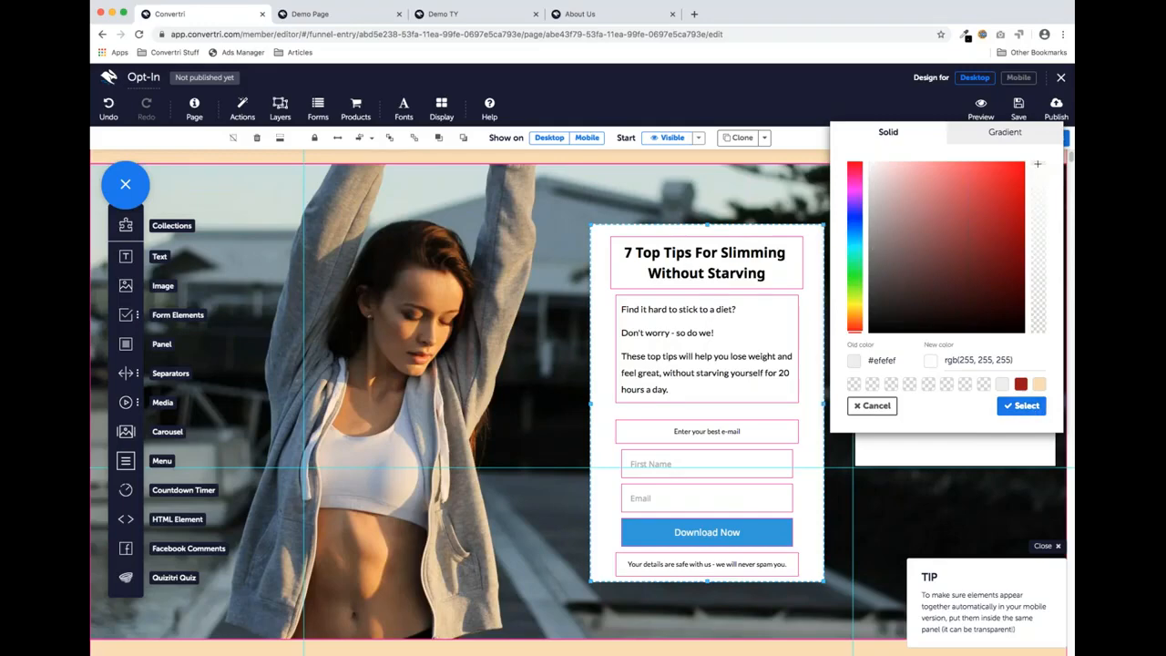
drag(1037, 166, 1044, 214)
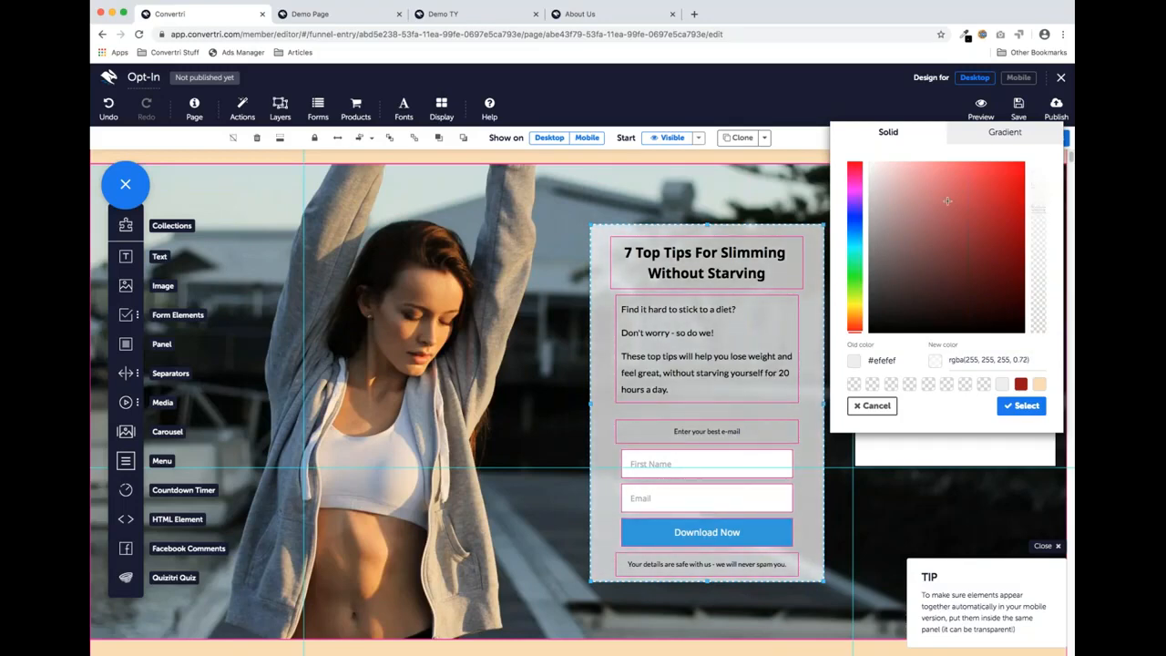
click(1018, 407)
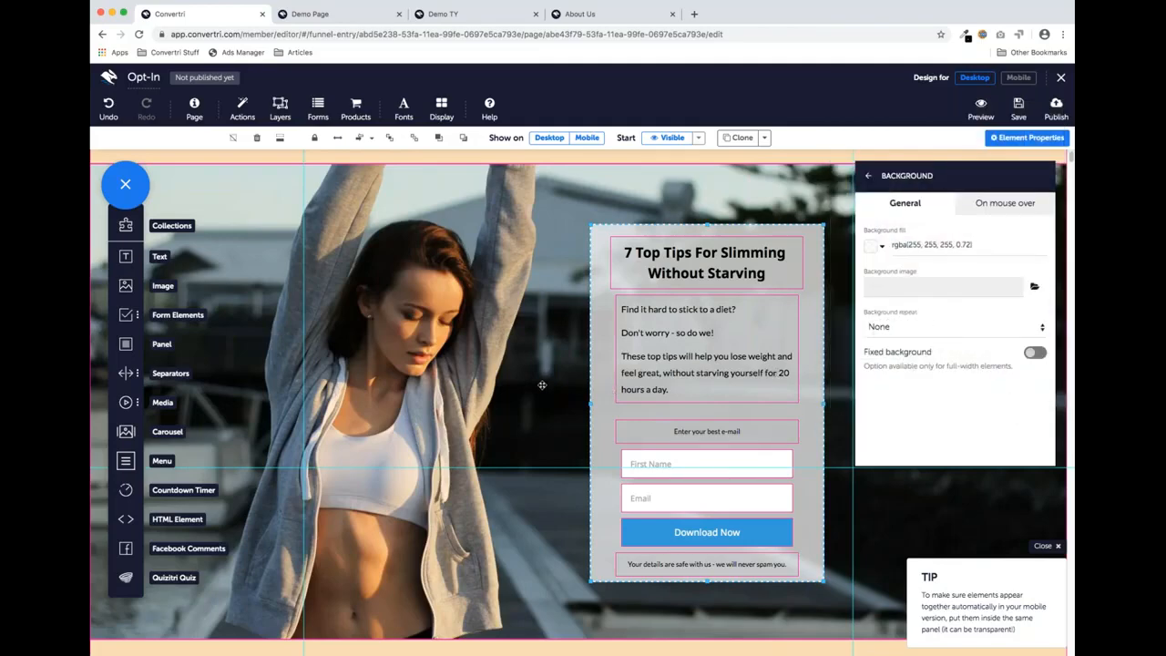
scroll(542, 378, down, 5)
scroll(540, 373, up, 5)
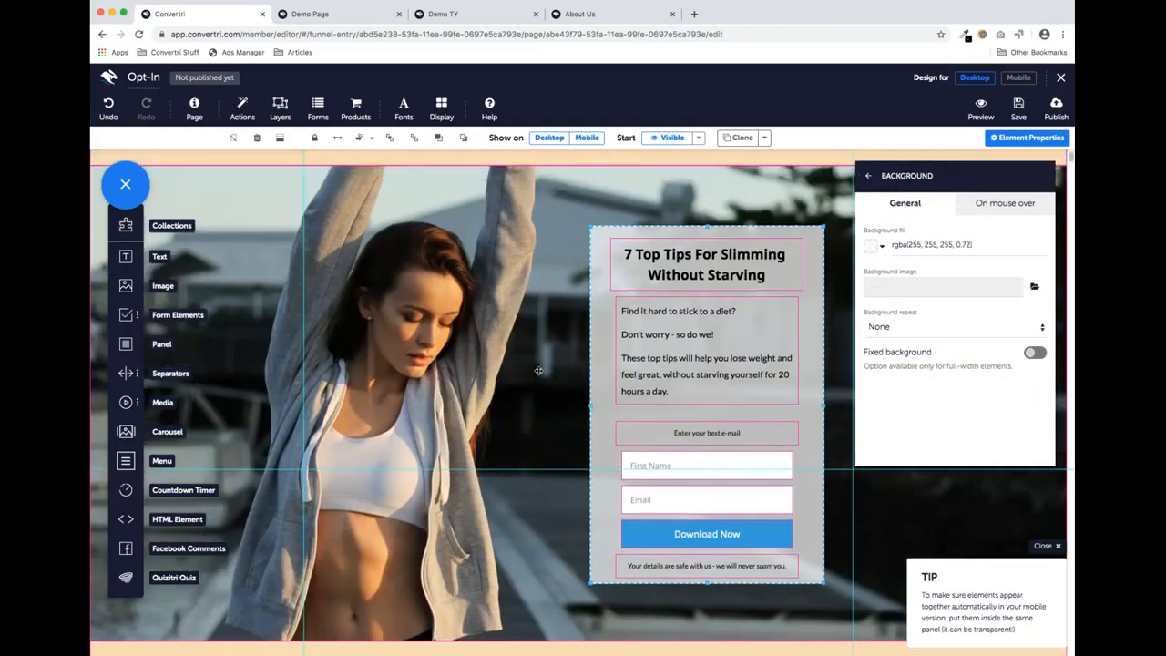
scroll(537, 364, down, 3)
scroll(536, 325, up, 3)
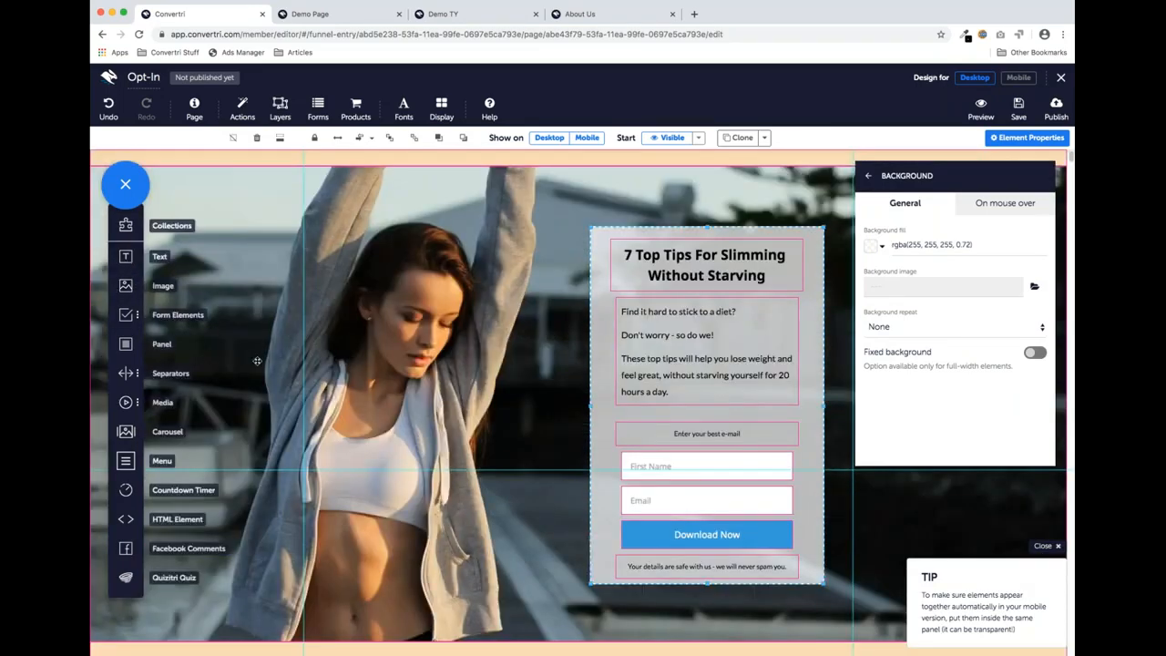
Add a centered "Privacy Policy" text element in the peach strip below the background image
scroll(127, 261, down, 4)
drag(126, 256, 520, 509)
double_click(520, 508)
text(Privacy Polic)
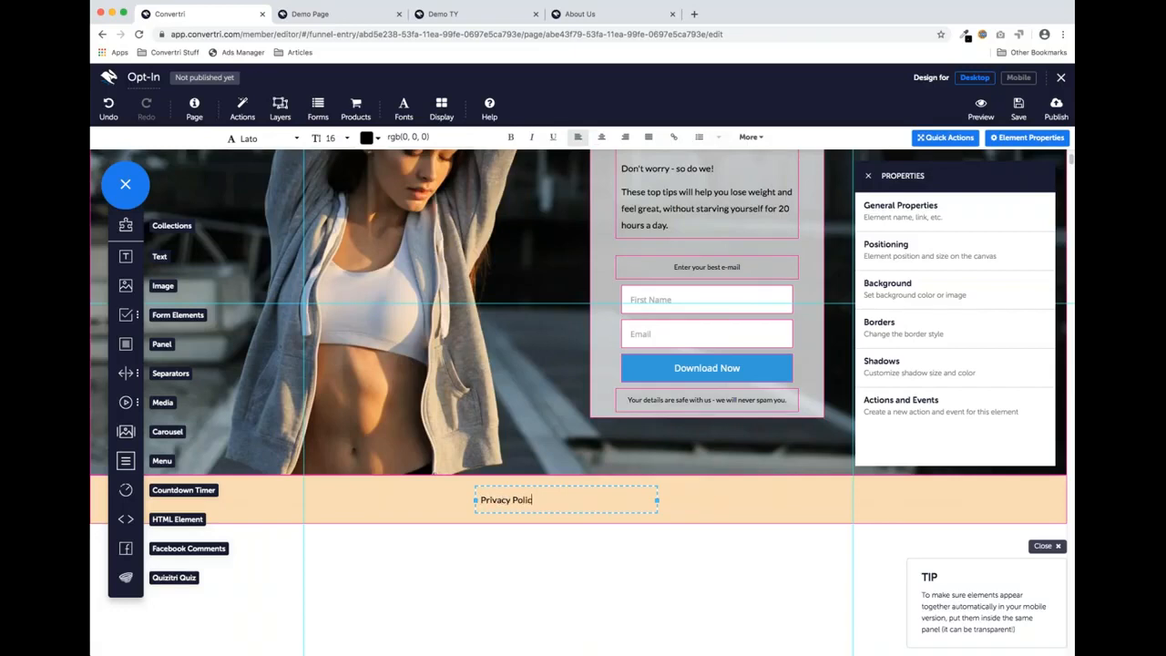
text(y)
click(601, 137)
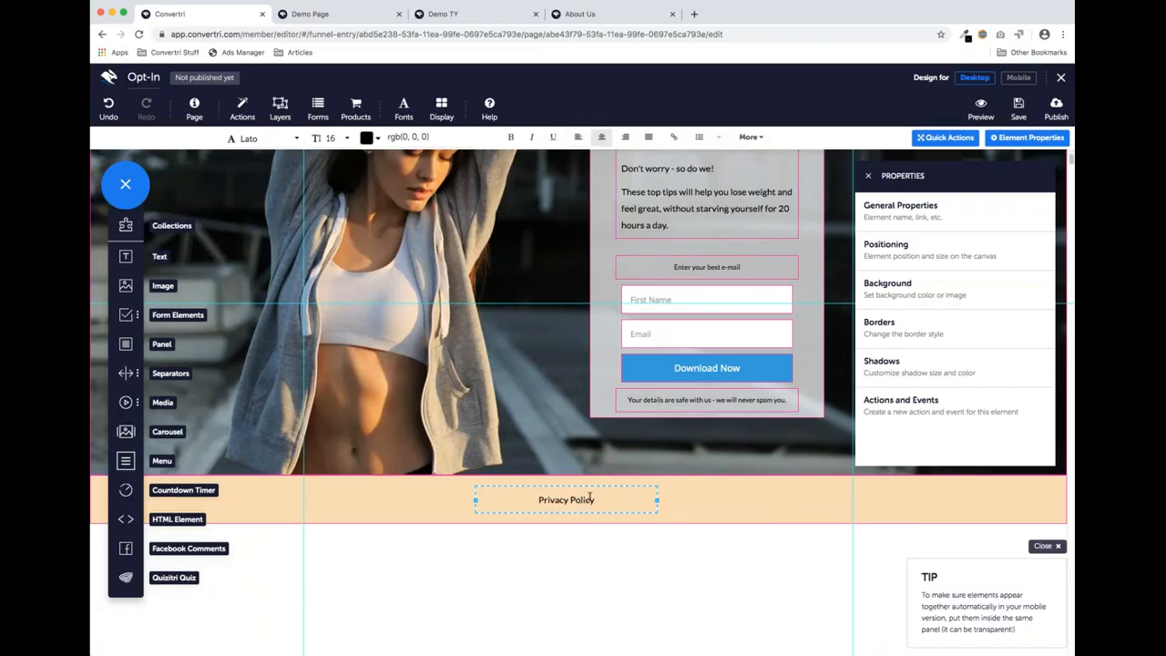
drag(594, 499, 538, 496)
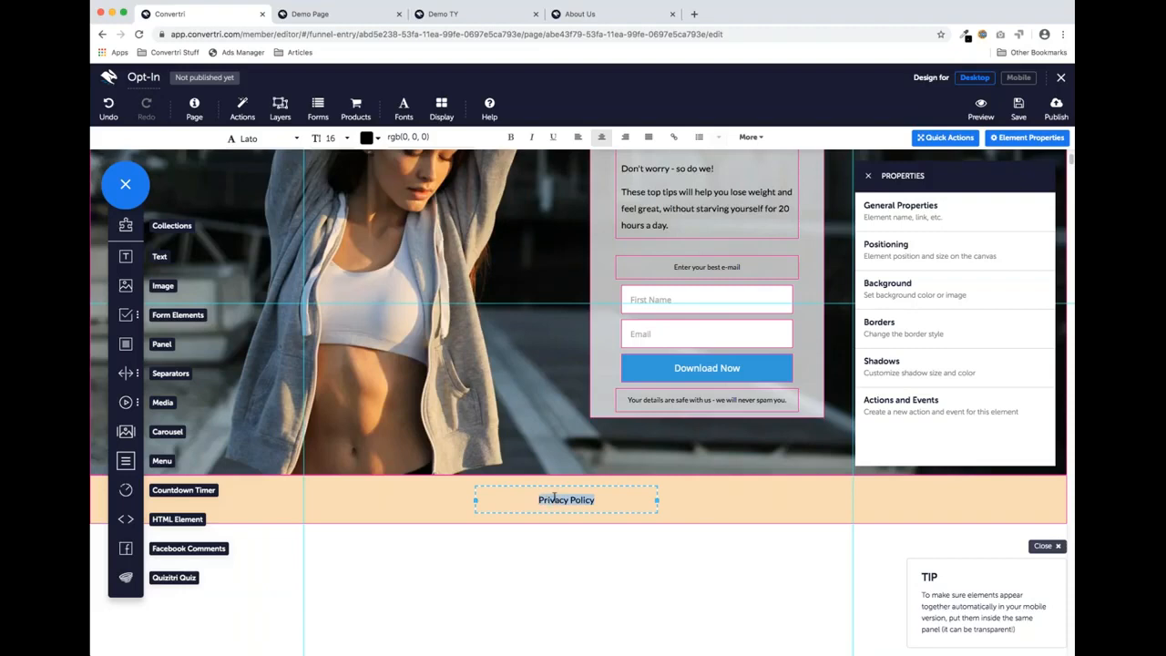
click(676, 138)
click(575, 153)
text(ht)
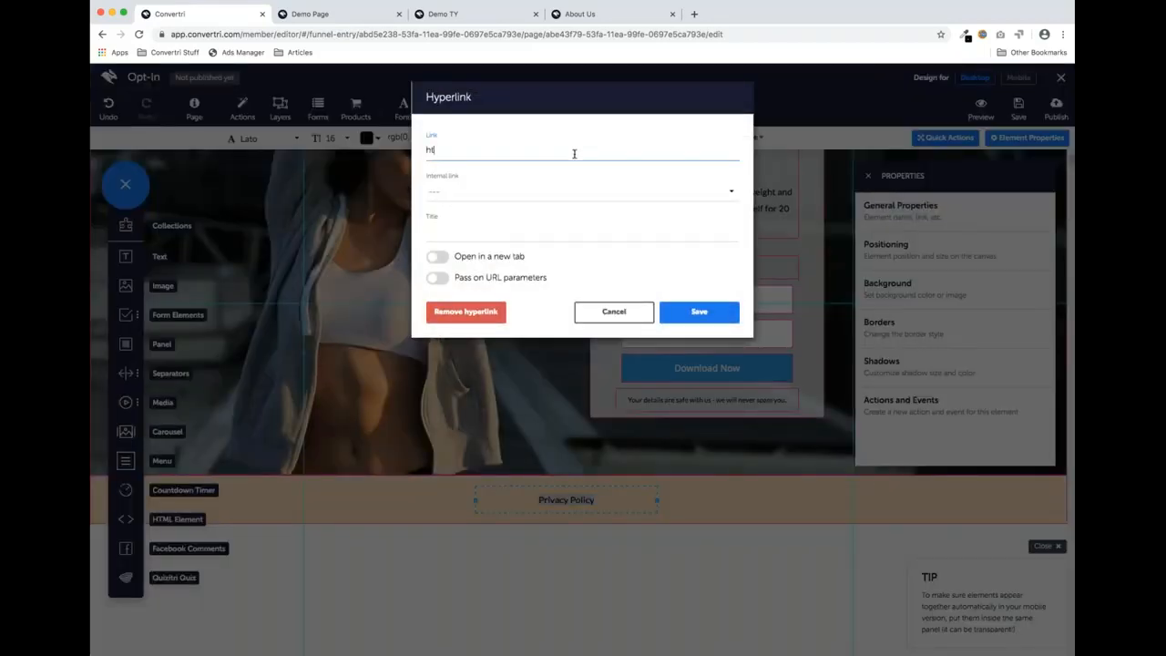
text(tps://convertri.com/privacypolicy)
click(439, 258)
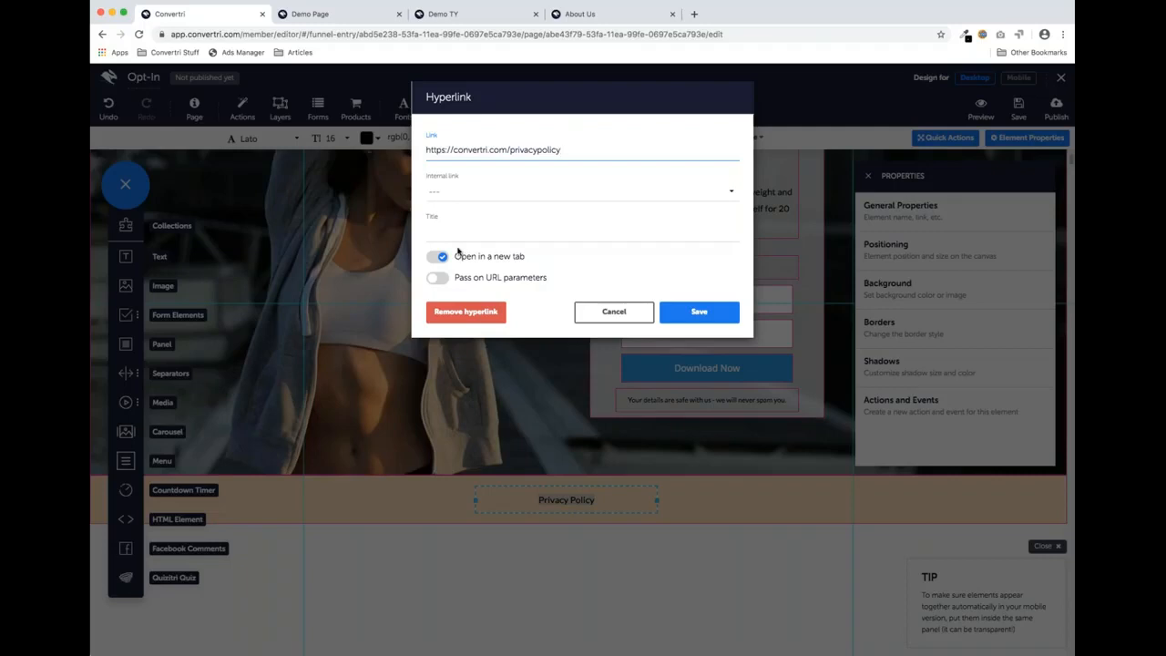
click(697, 311)
click(502, 435)
Turn off the display of element outlines on the page canvas
scroll(548, 355, up, 3)
scroll(549, 355, down, 2)
scroll(549, 355, up, 2)
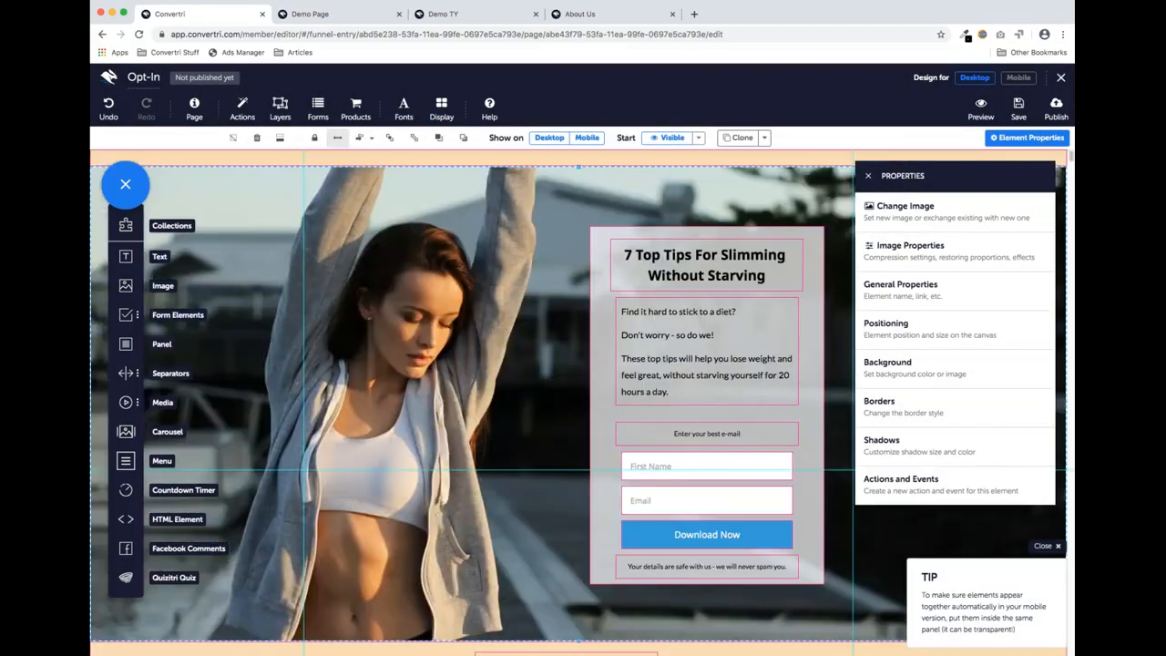
click(604, 307)
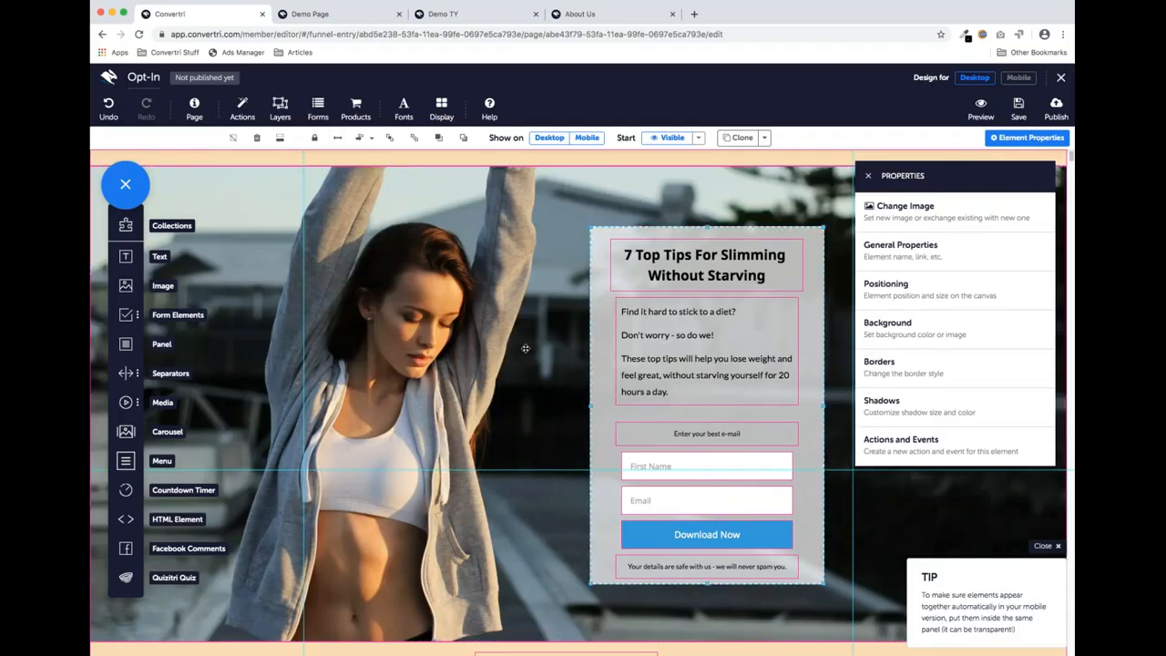
scroll(527, 349, down, 1)
click(441, 107)
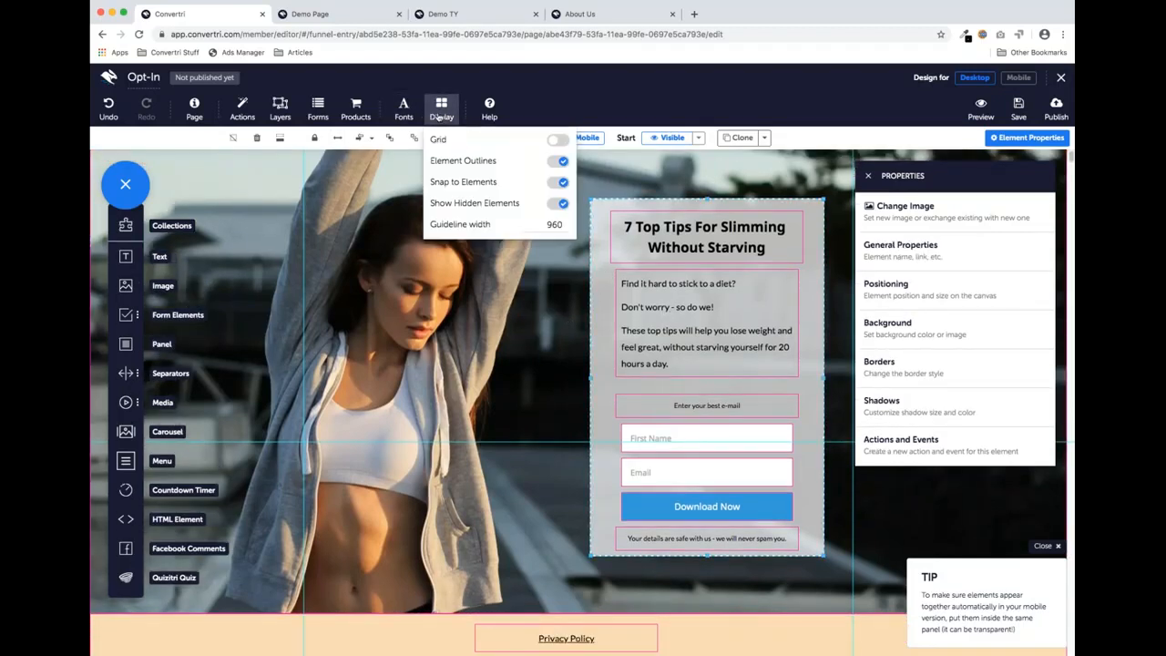
click(552, 164)
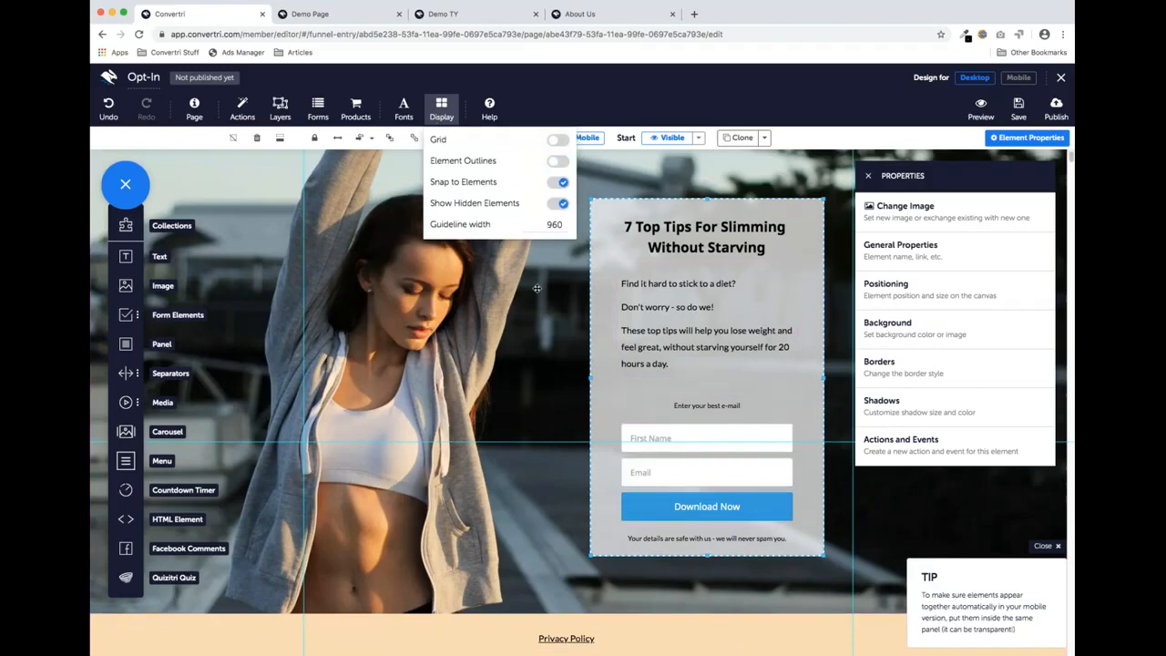
click(445, 113)
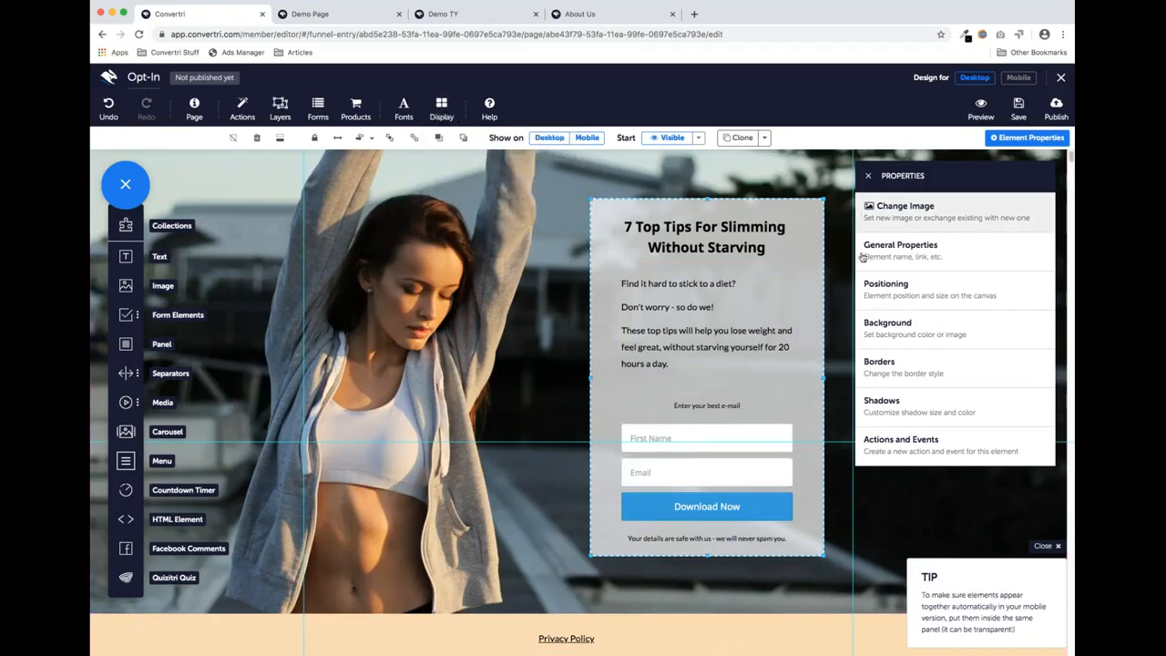
Round the opt-in panel's corners with one border radius of 15 for all corners
click(900, 360)
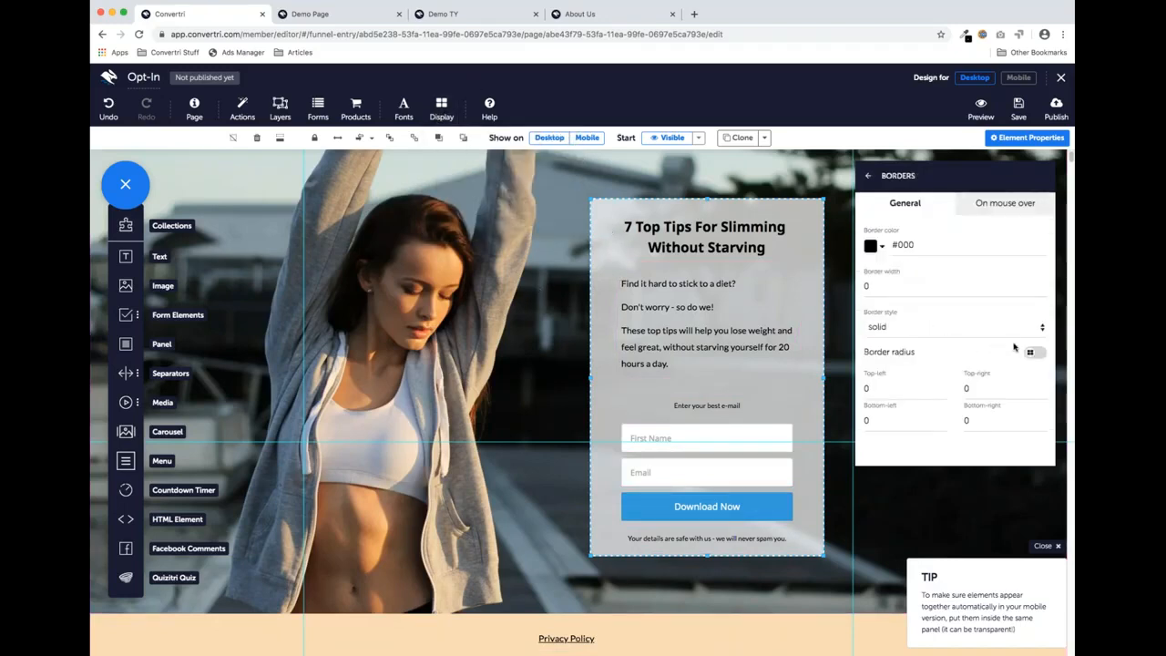
click(1041, 355)
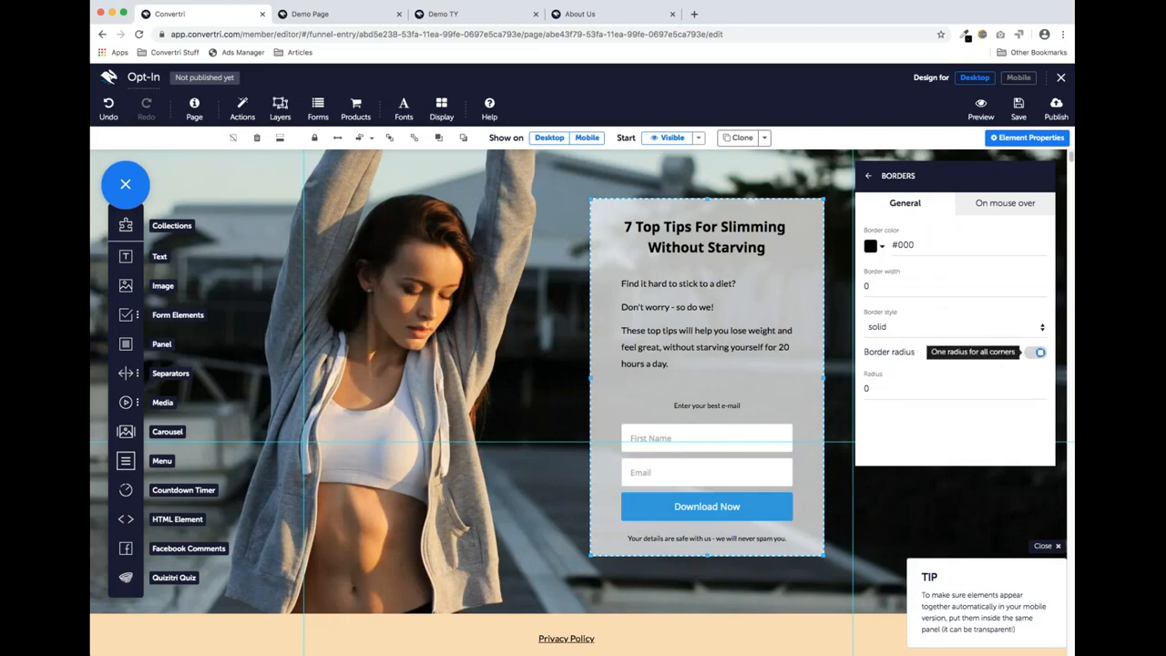
click(894, 393)
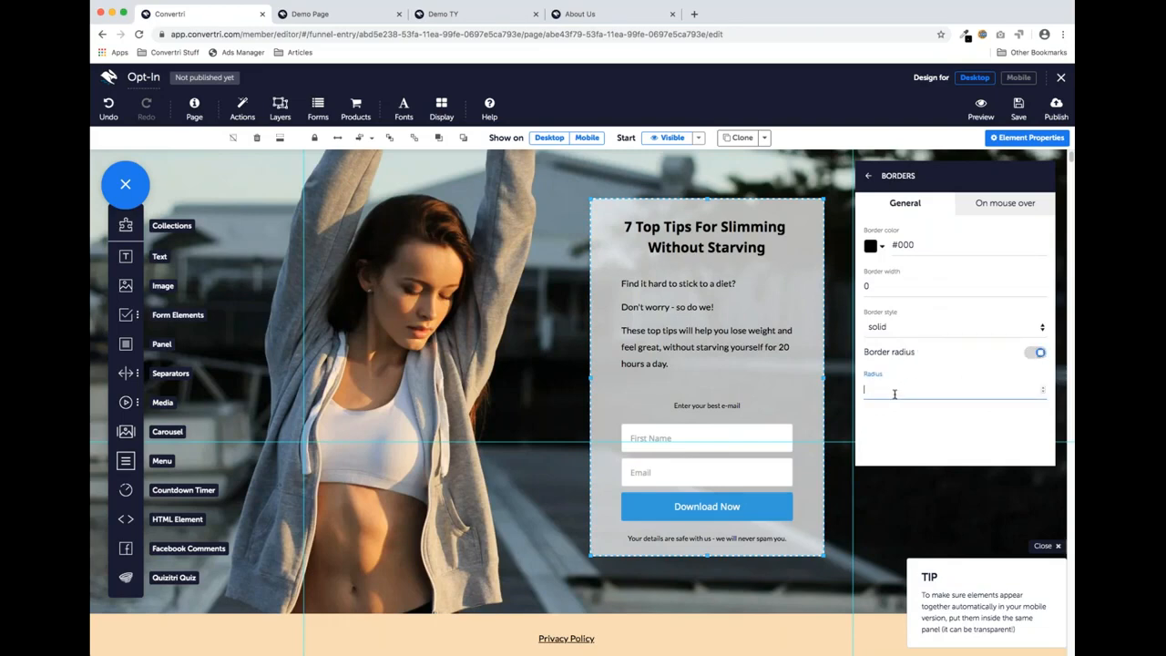
text(15)
click(538, 383)
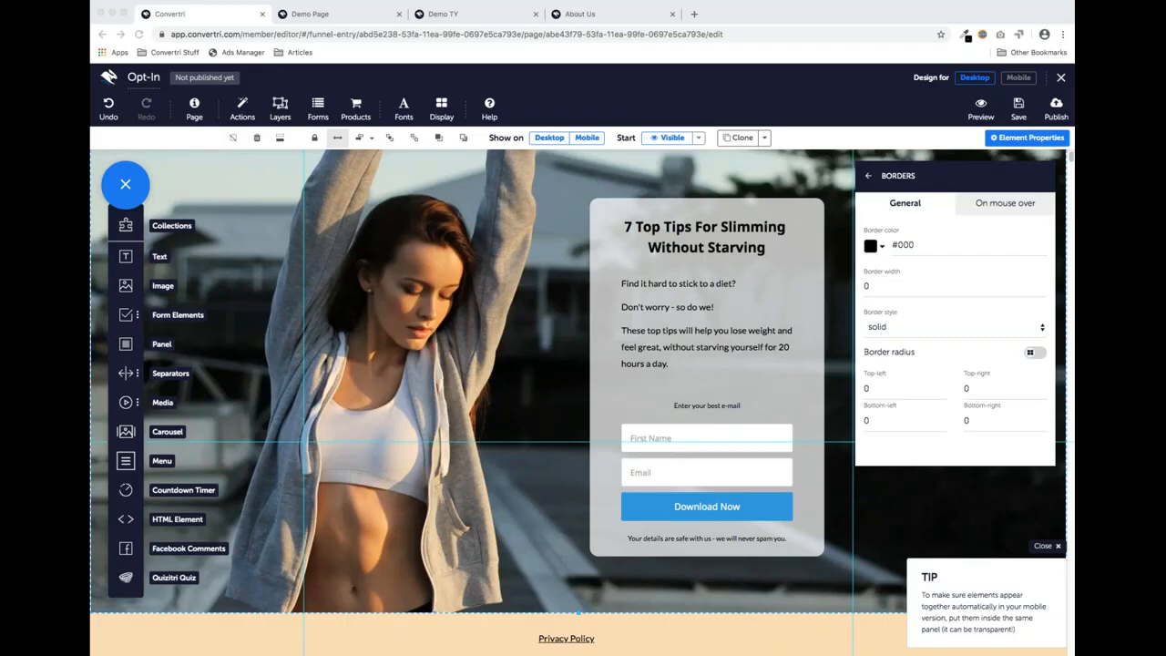
Shift the panel's body text block left to about x 510 and the First Name field right, out of line with the other elements
click(128, 260)
click(698, 325)
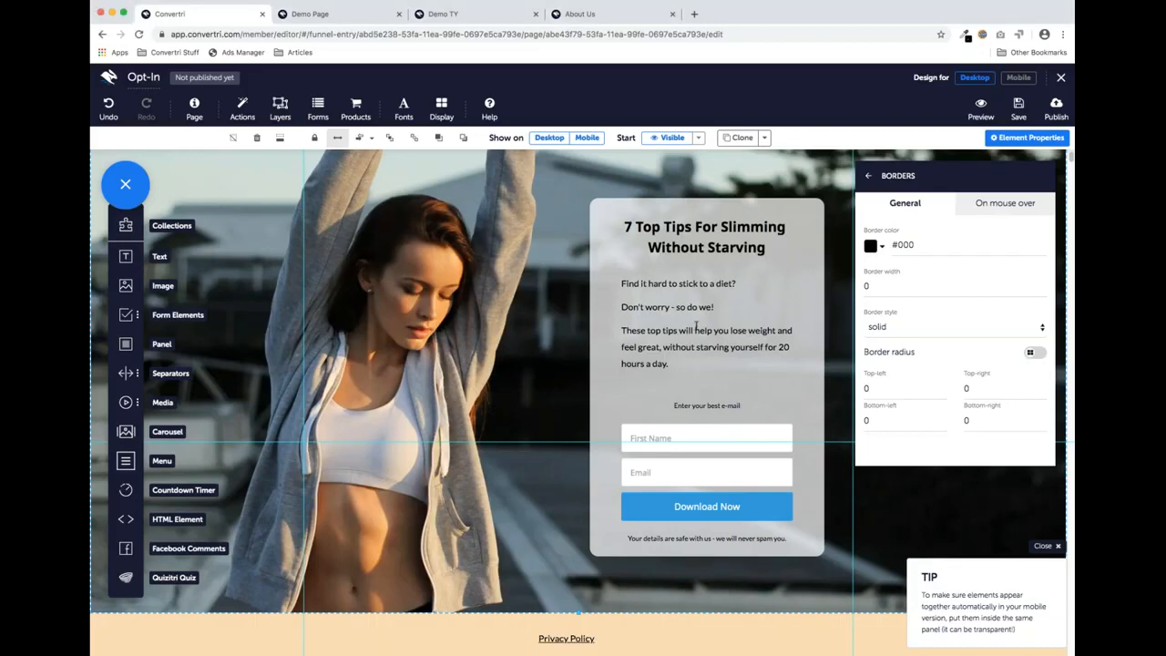
click(626, 306)
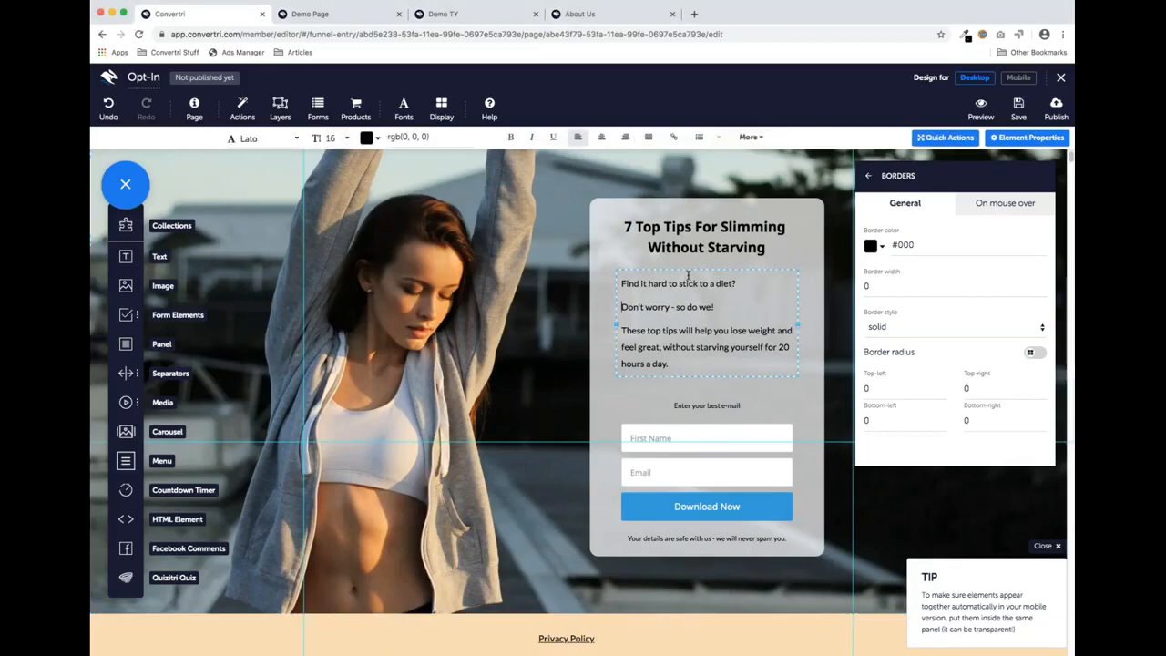
mouse_move(688, 275)
mouse_down()
mouse_move(622, 274)
mouse_move(697, 268)
mouse_up()
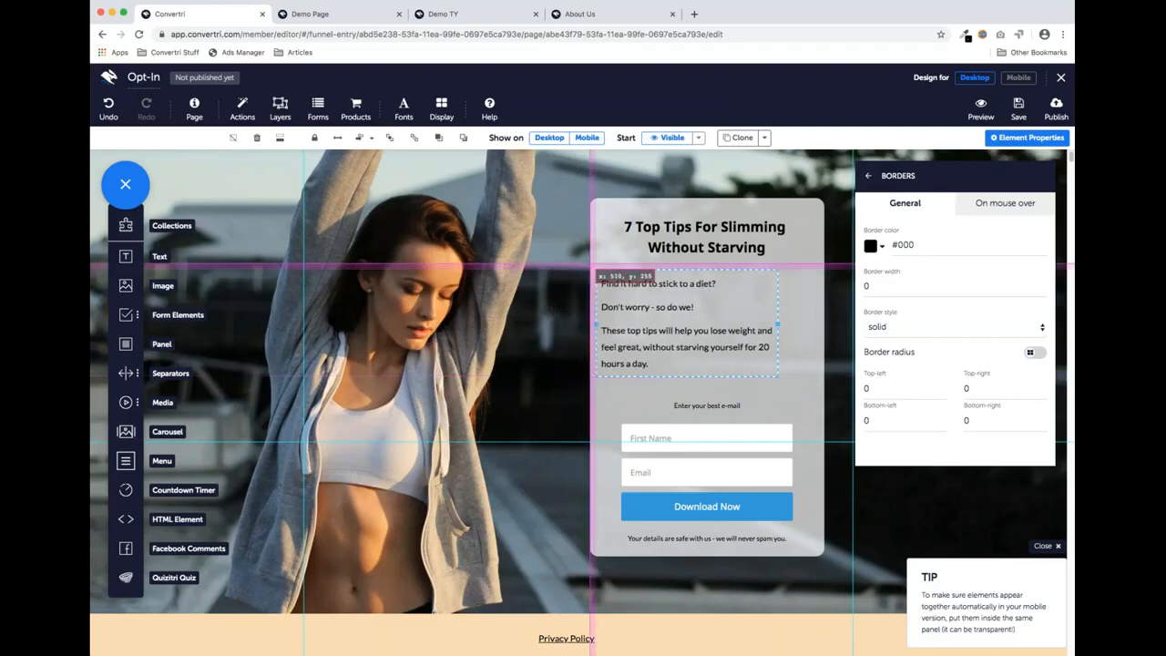
drag(693, 436, 720, 438)
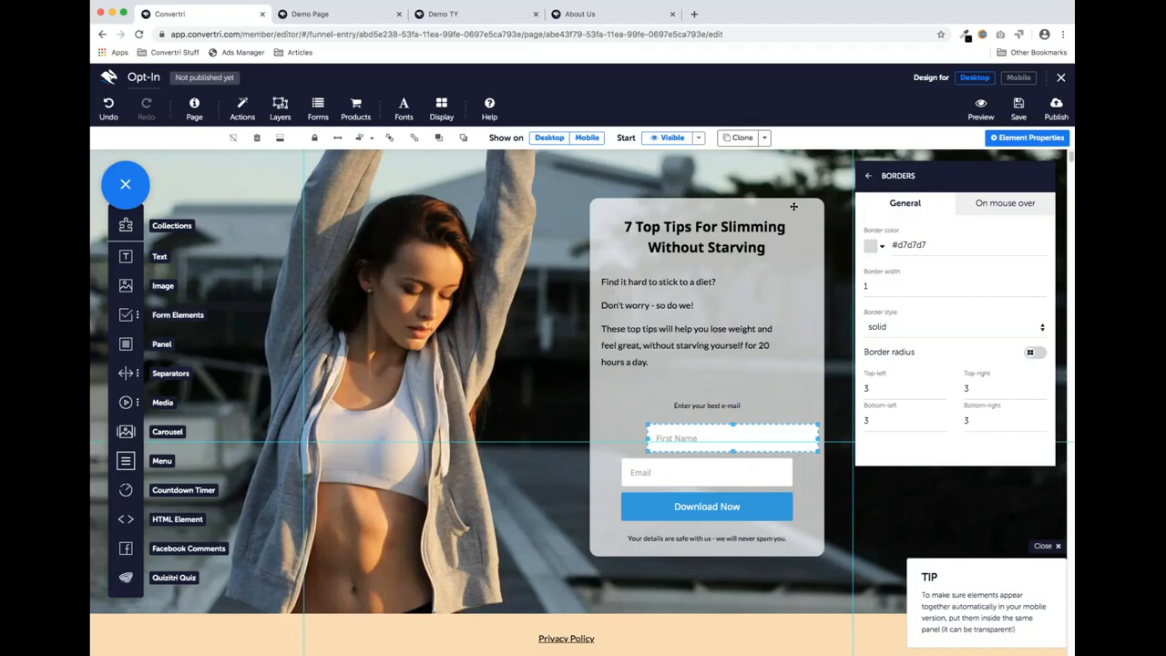
Center-align all elements horizontally within the opt-in panel and close its border settings
click(768, 205)
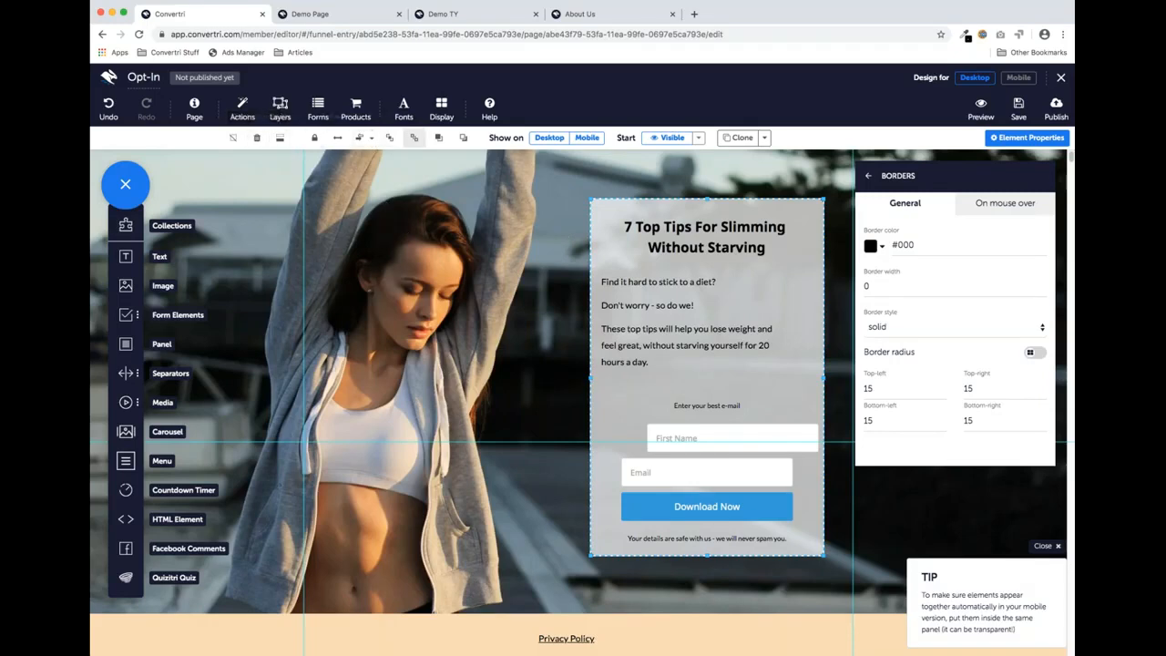
click(372, 140)
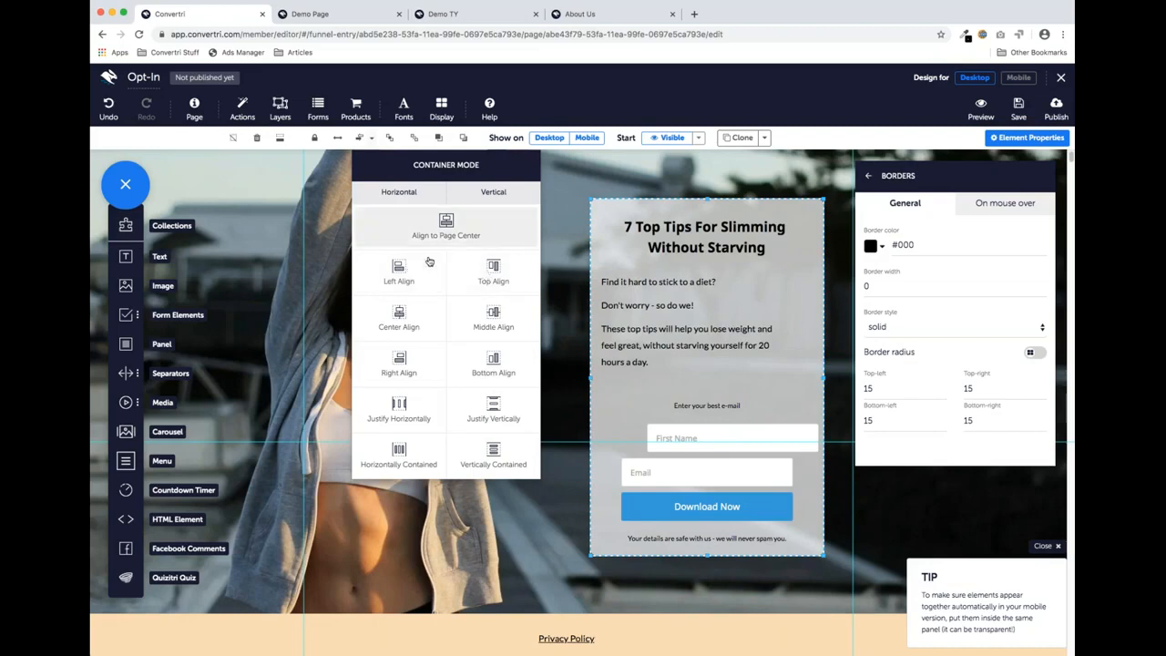
click(401, 314)
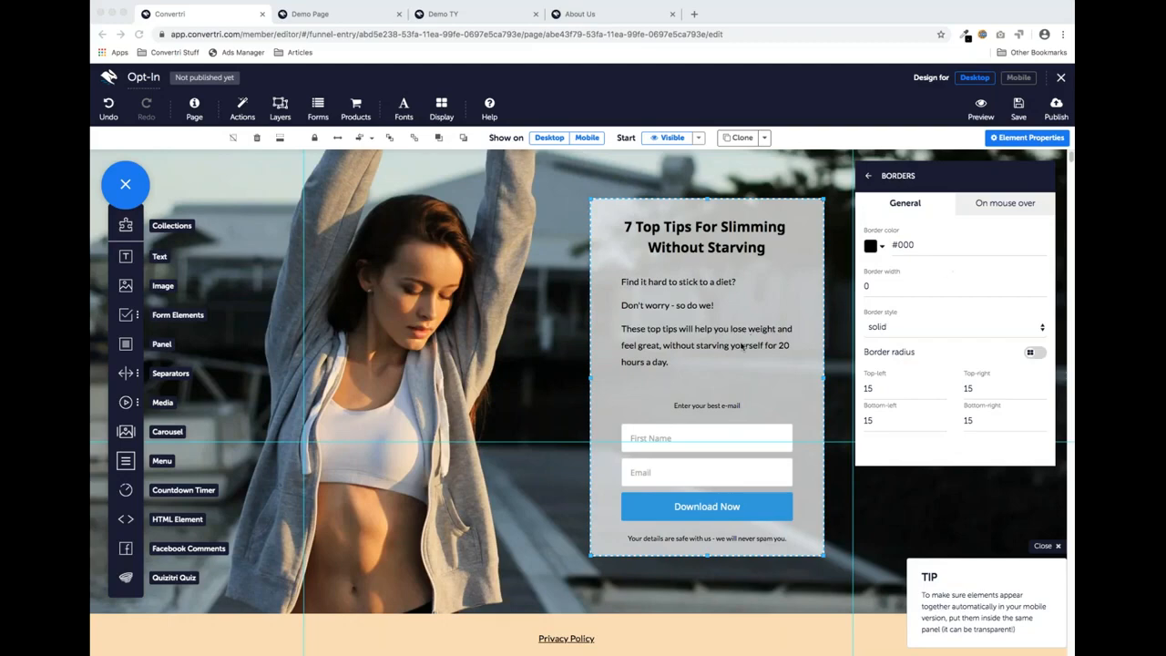
scroll(496, 395, down, 1)
scroll(495, 394, up, 2)
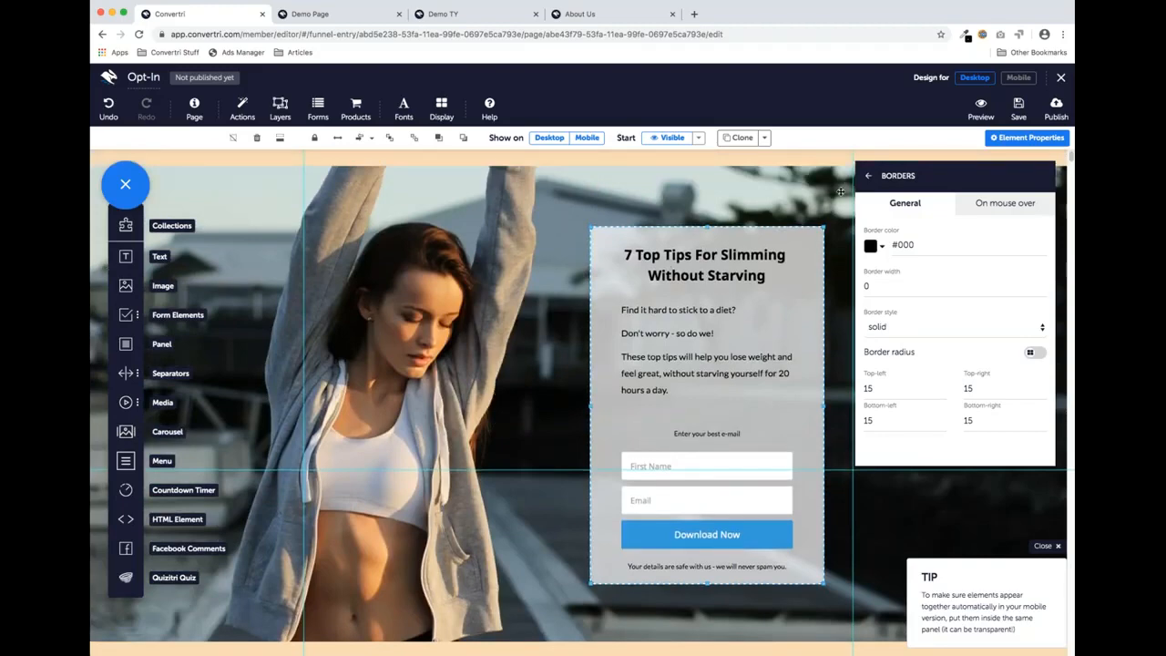
click(868, 175)
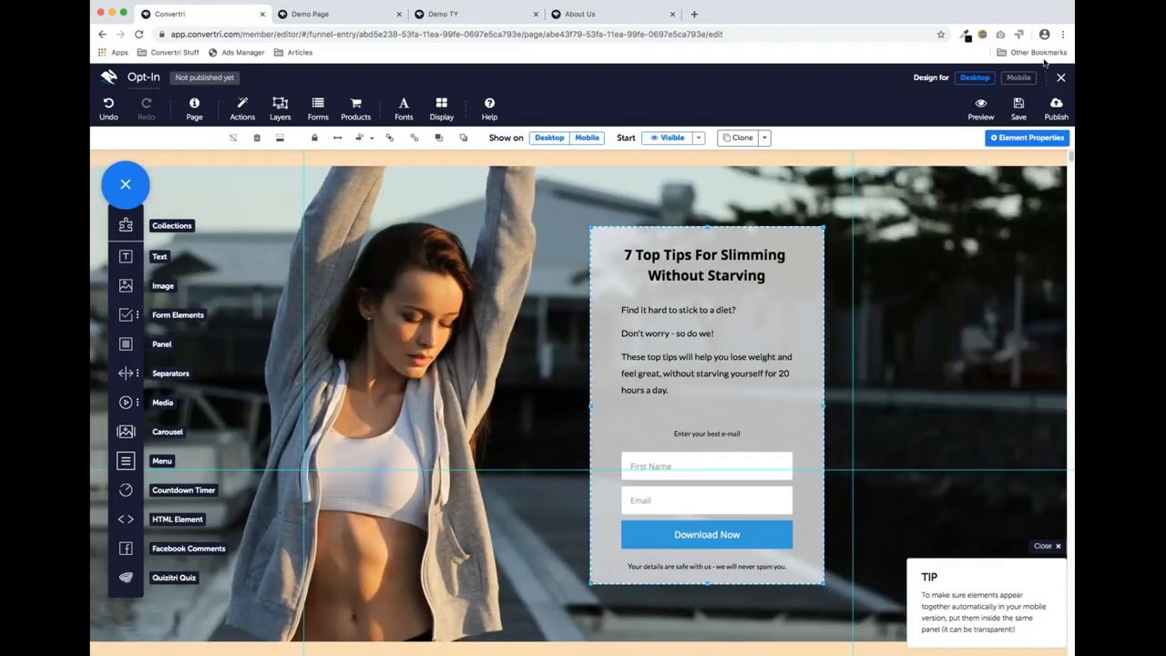
Examine the page's mobile layout and the mobile font size scaling of the panel's body text
click(1016, 78)
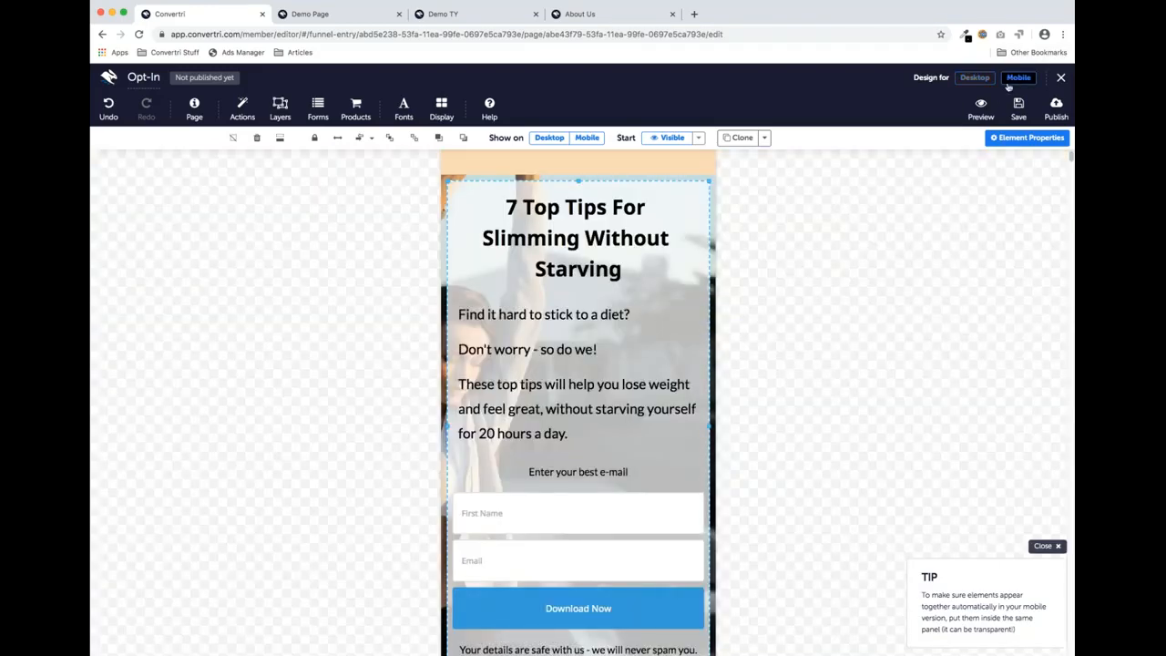
scroll(579, 267, down, 3)
scroll(579, 268, up, 2)
scroll(563, 326, down, 1)
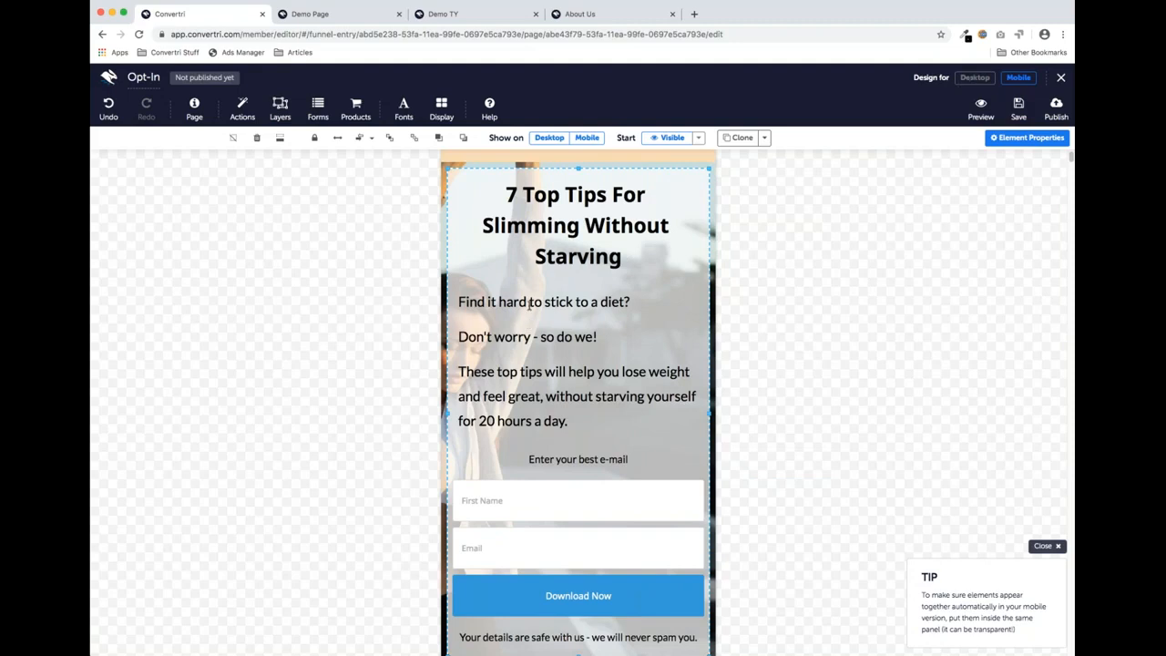
drag(521, 315, 533, 407)
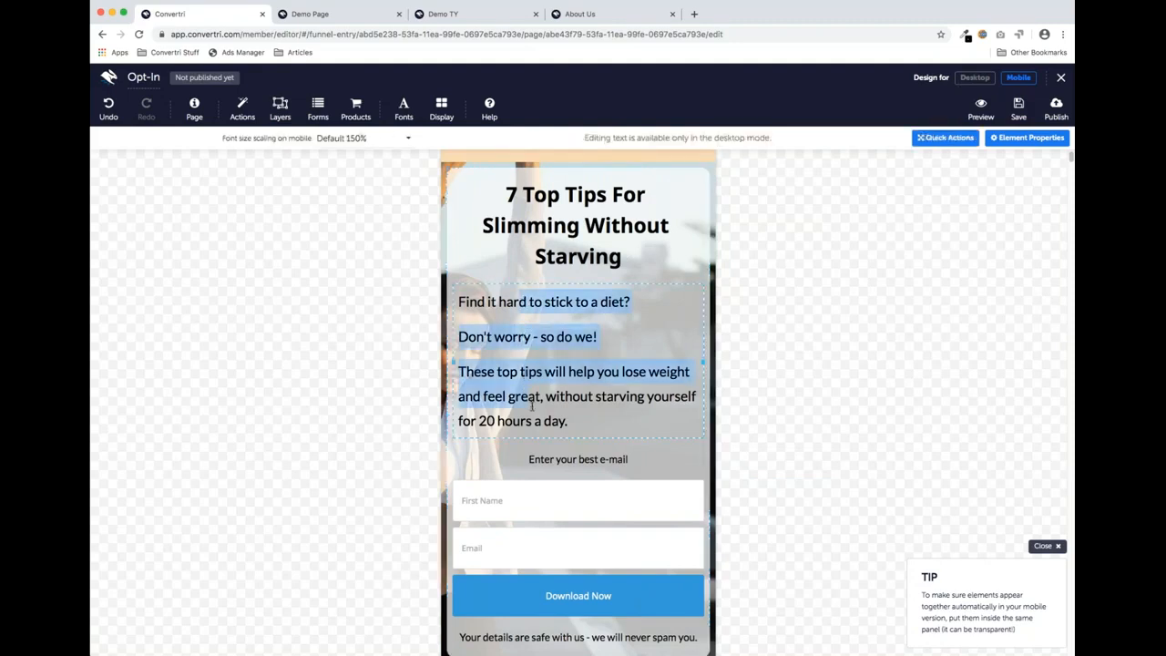
click(558, 369)
drag(523, 301, 519, 399)
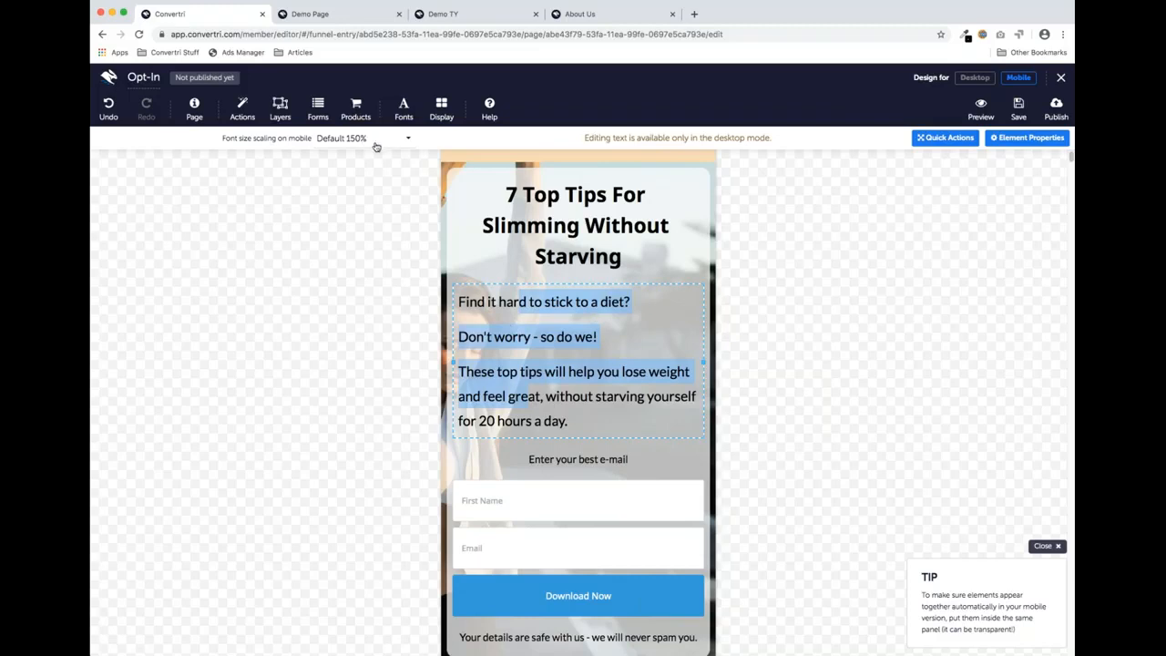
click(533, 346)
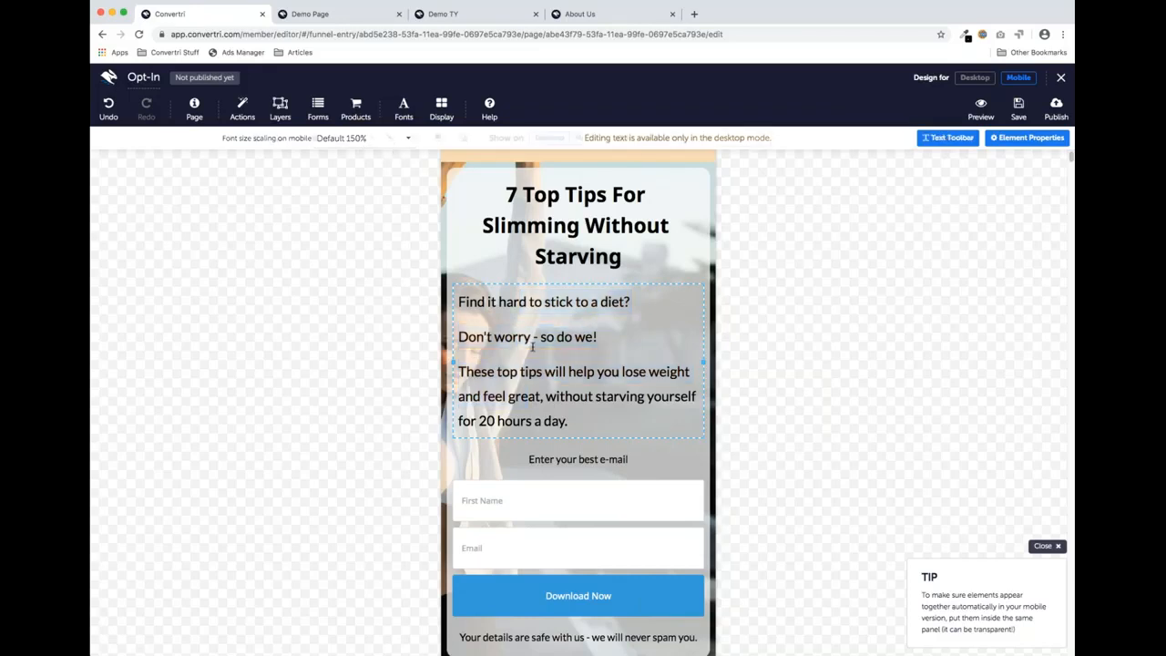
Set the page's default paragraph font scaling on mobile to 125% in the desktop design's page settings
click(974, 80)
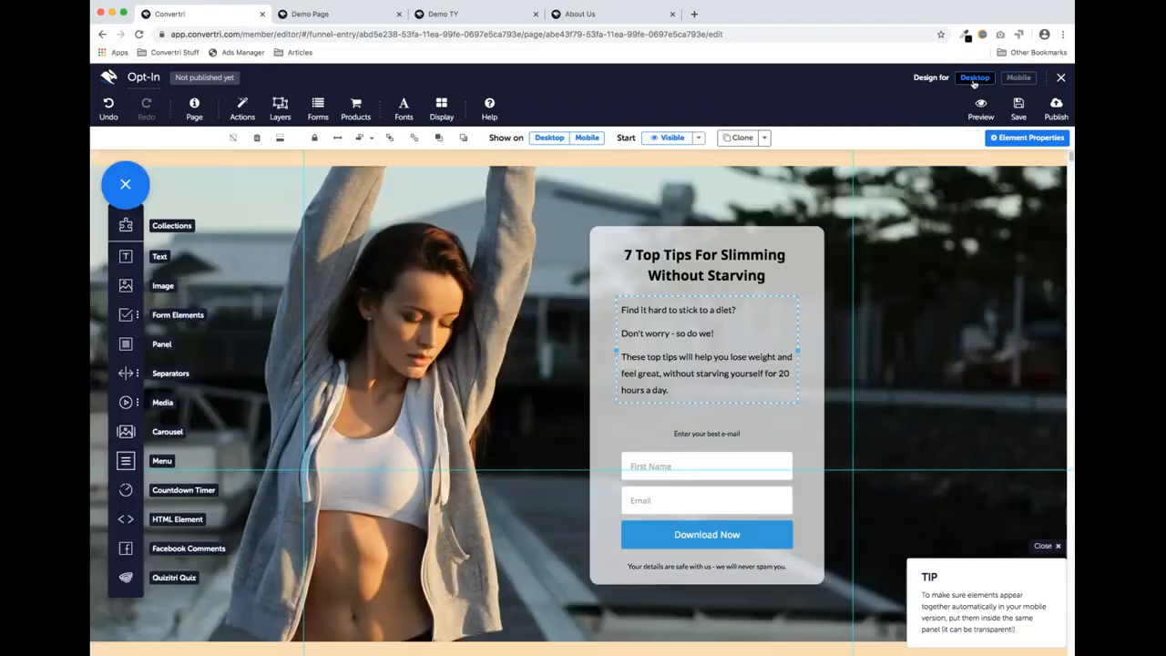
click(193, 110)
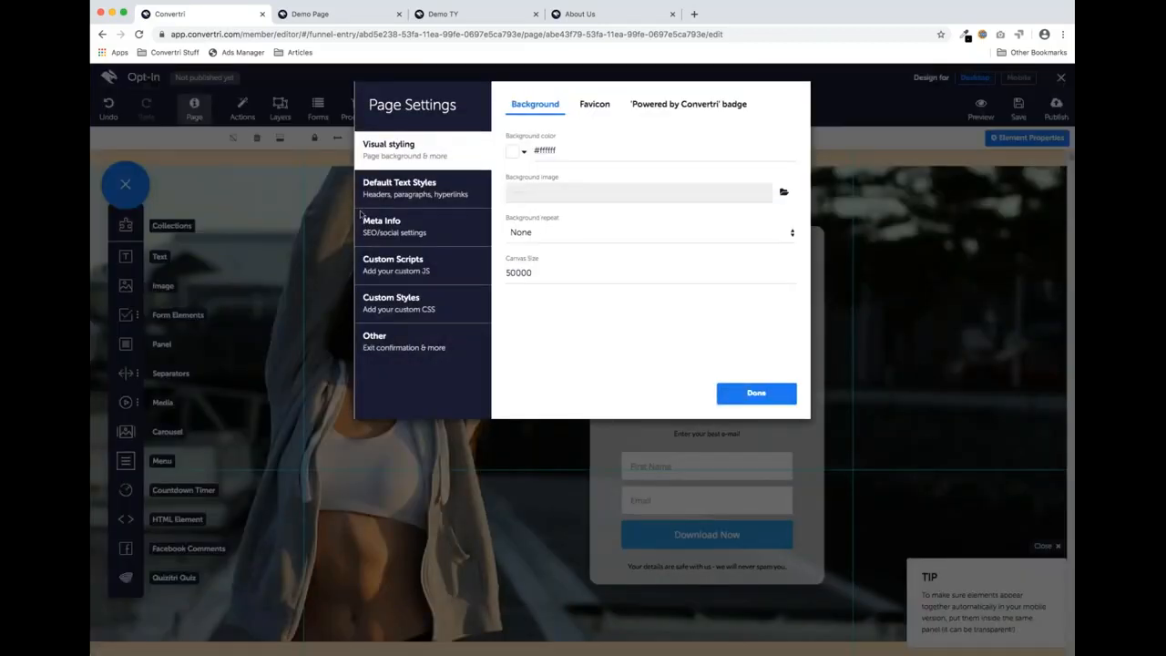
click(430, 185)
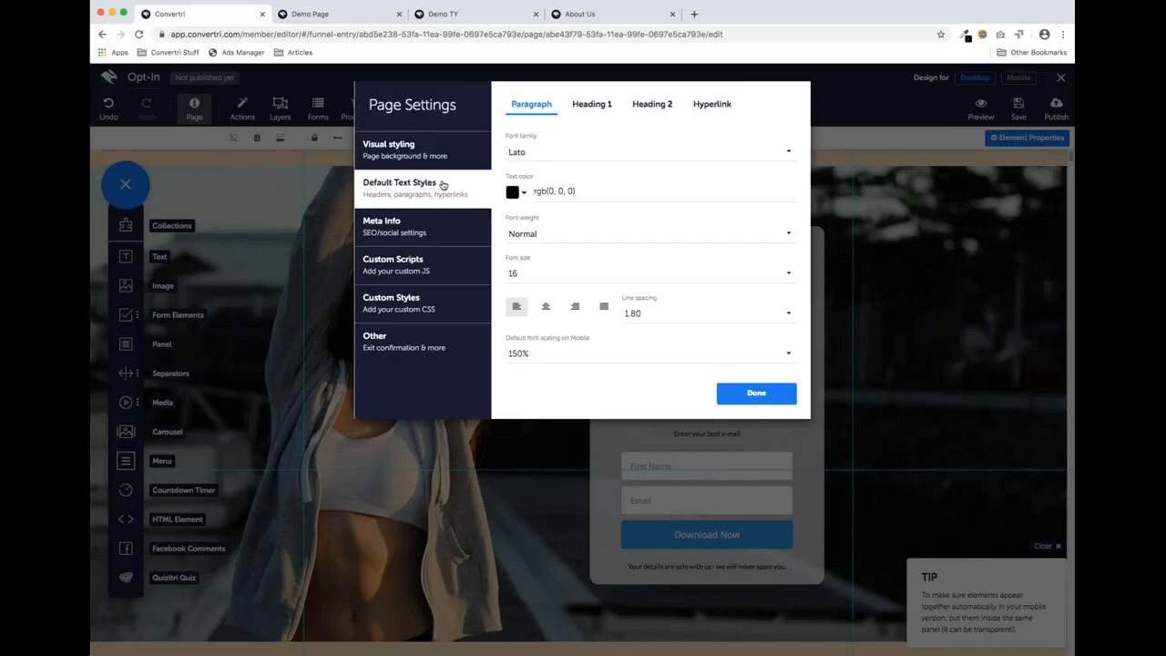
click(552, 357)
scroll(559, 273, down, 3)
click(555, 280)
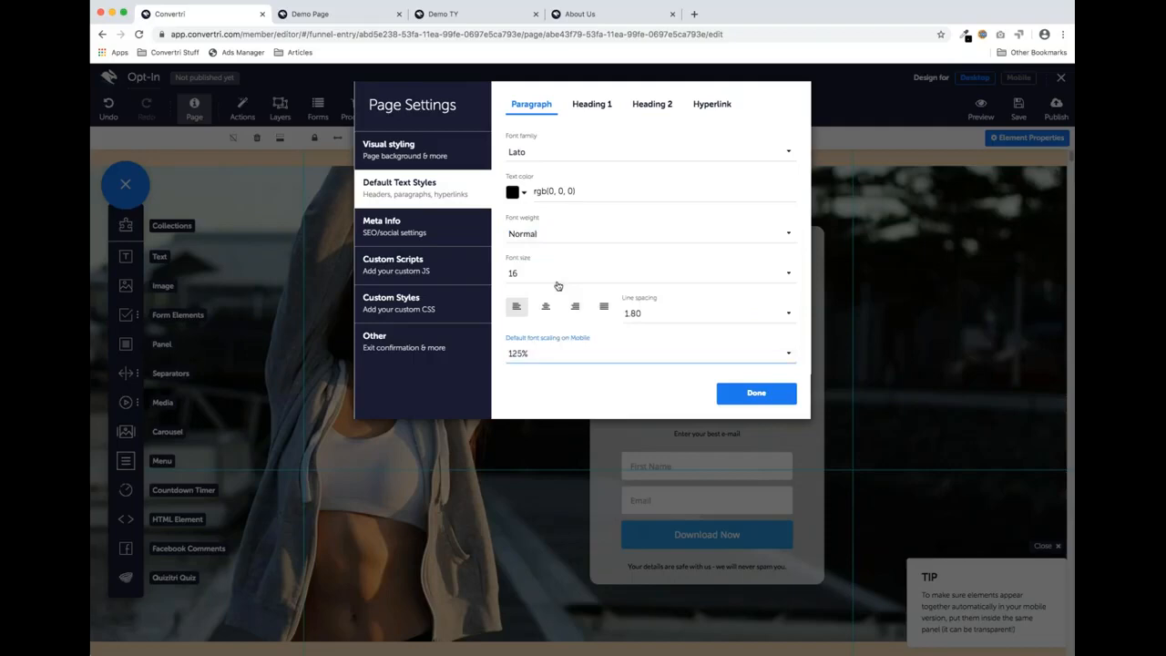
click(721, 397)
Review the whole mobile layout with the new text scaling and return to the desktop design
click(1018, 77)
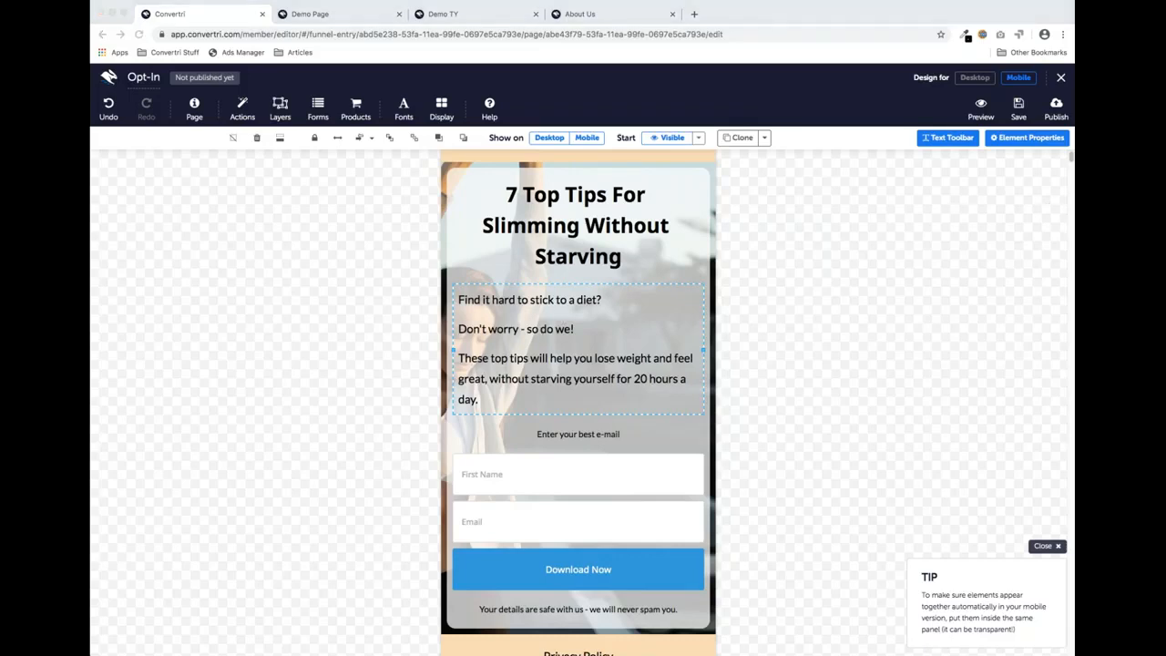
scroll(827, 279, down, 4)
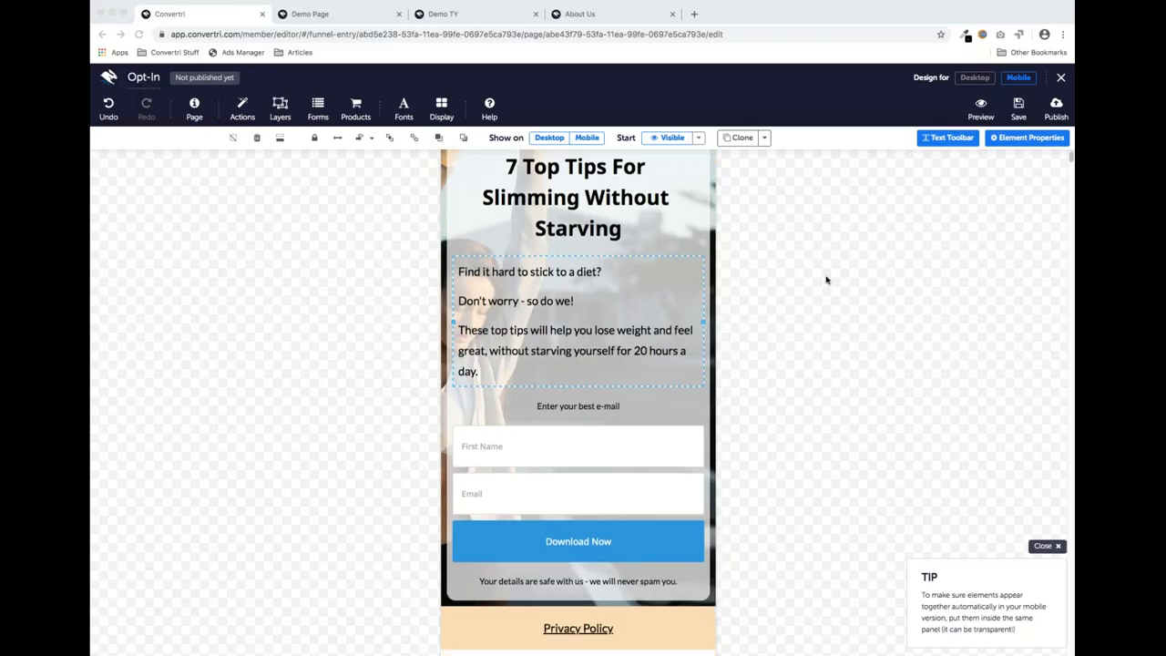
scroll(581, 279, up, 4)
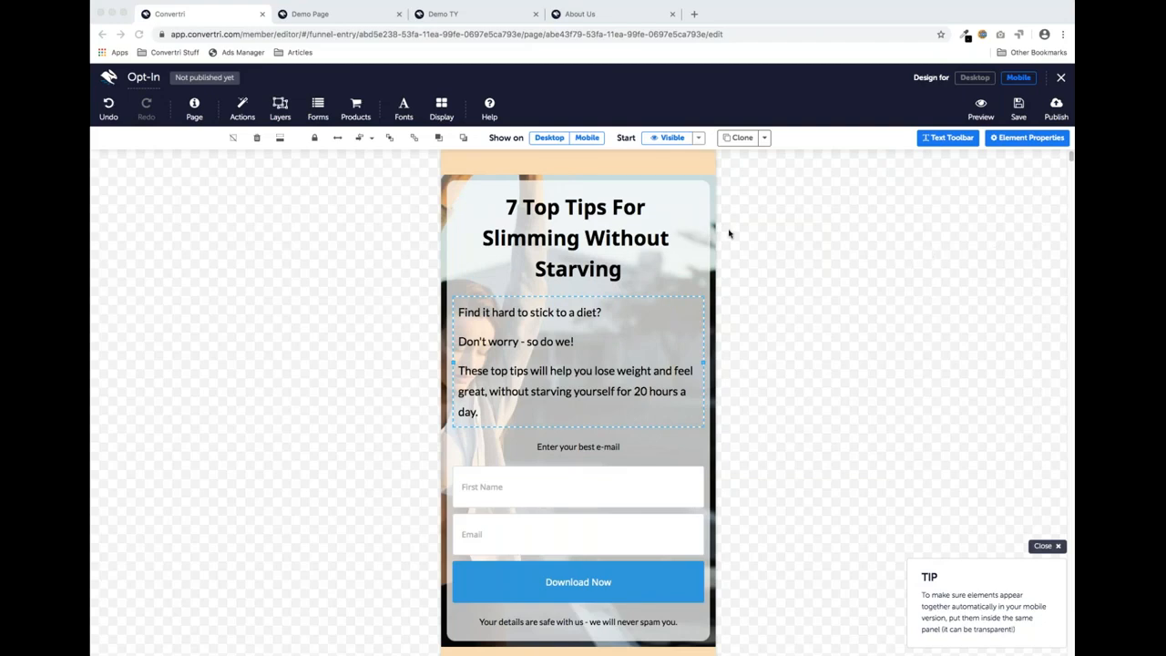
click(963, 88)
click(973, 78)
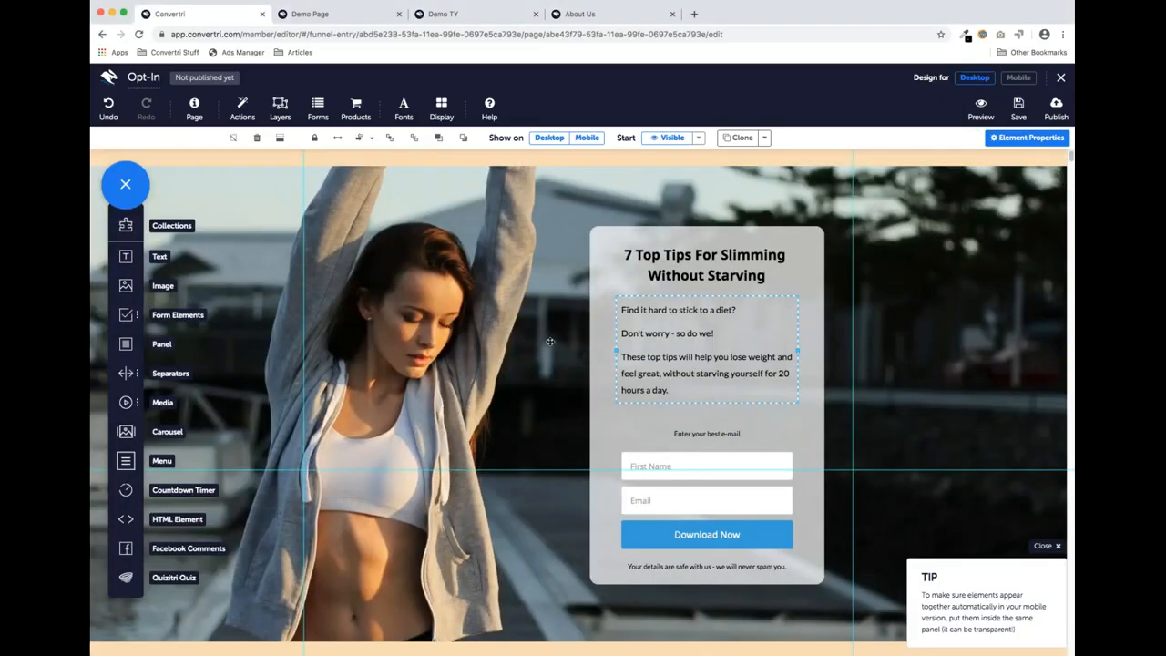
Save the Opt-In page and exit the editor to the Demo funnel overview
click(678, 405)
key(super+s)
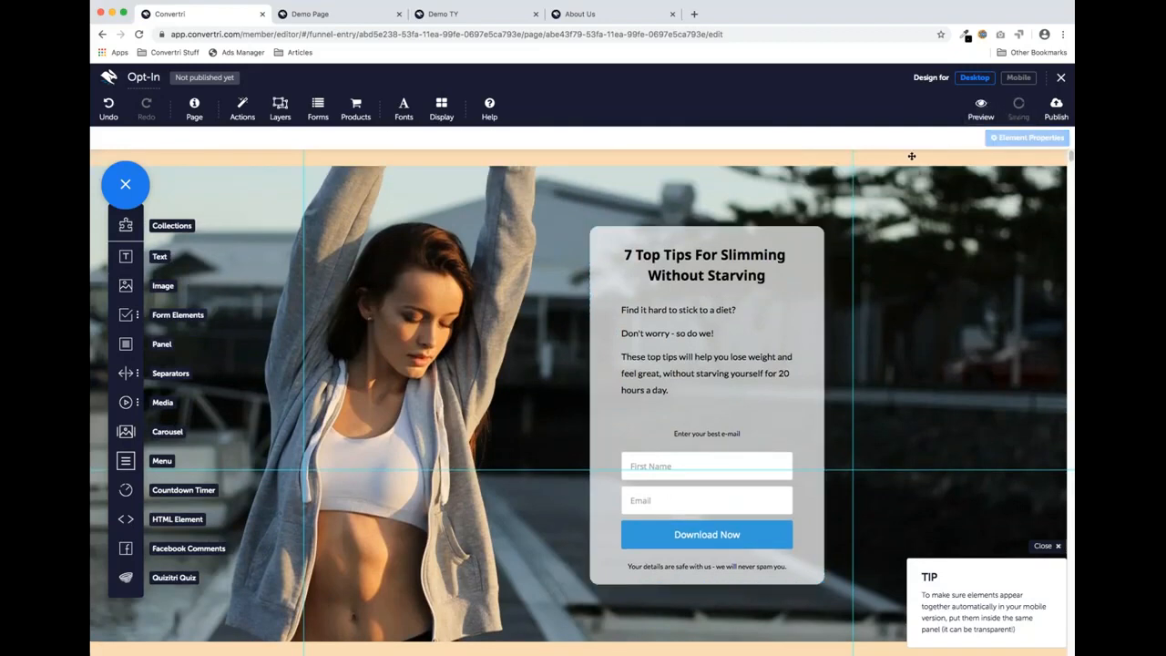
click(1062, 80)
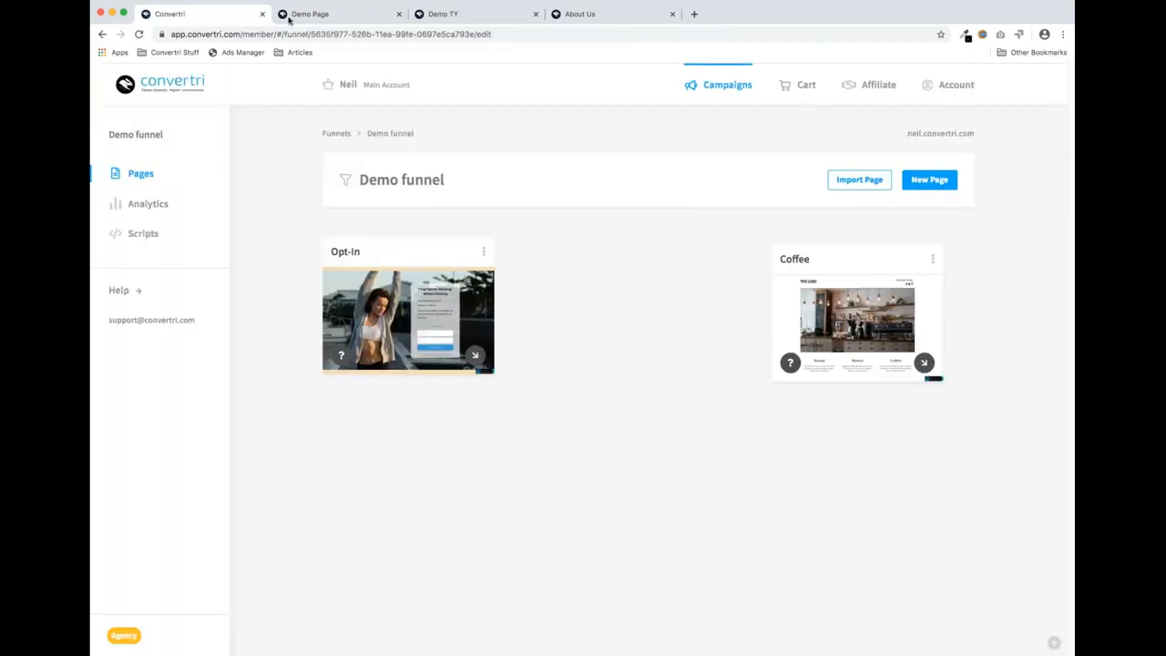
Compare the demo thank-you page with the demo opt-in page and return to the funnel overview
click(454, 15)
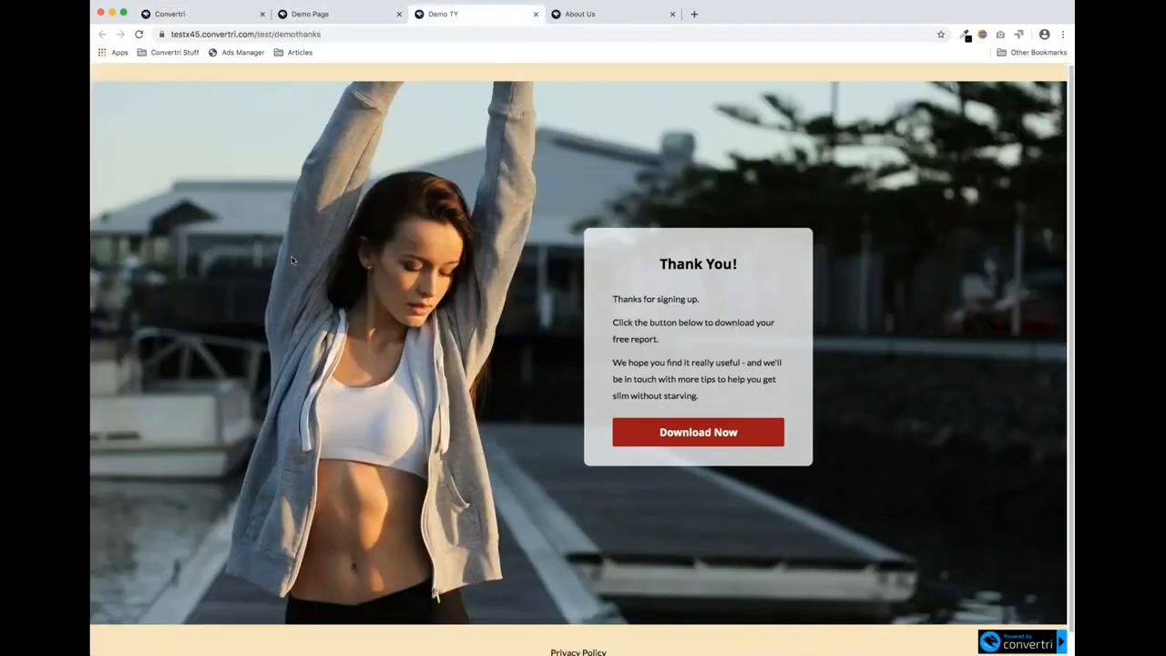
click(332, 16)
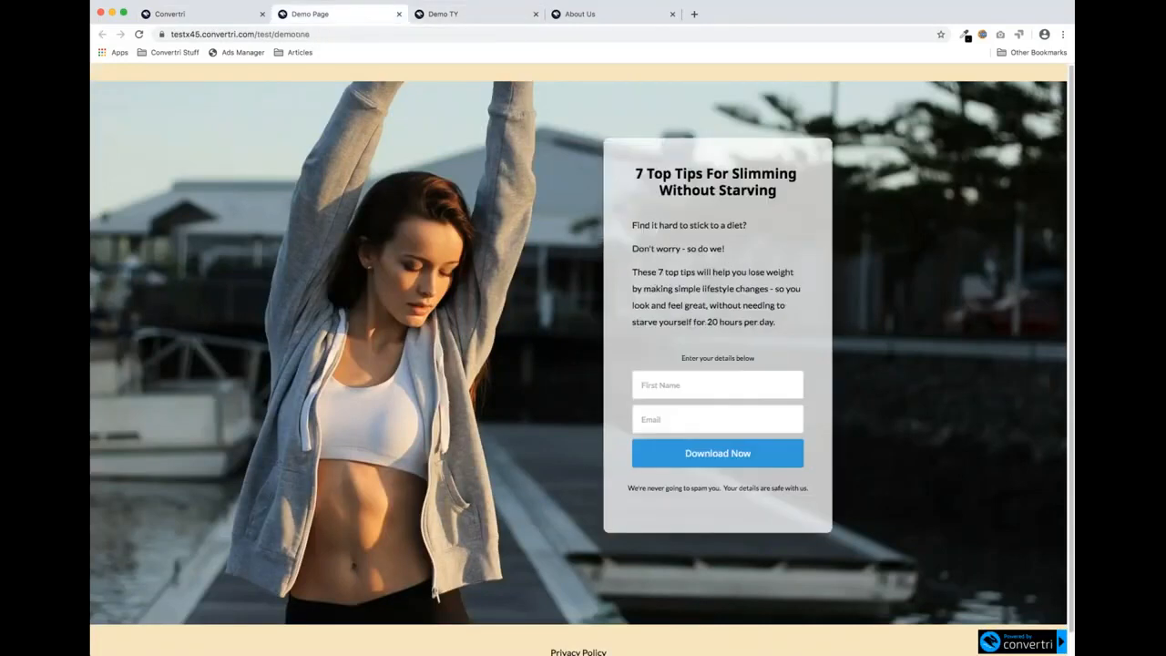
click(474, 16)
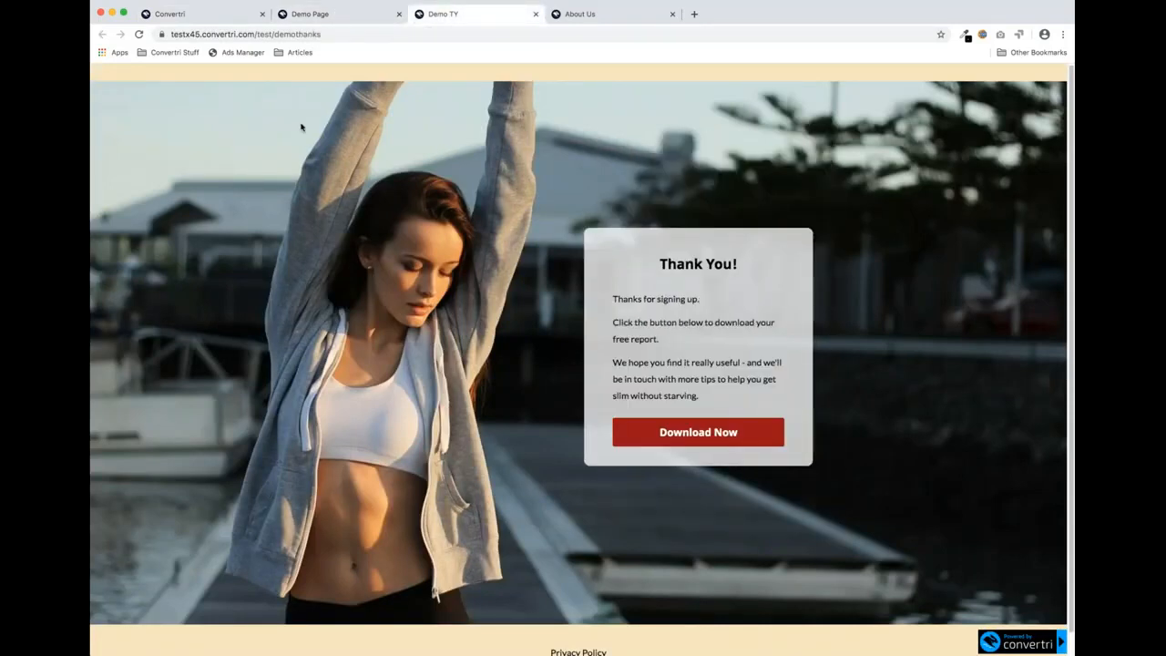
click(237, 15)
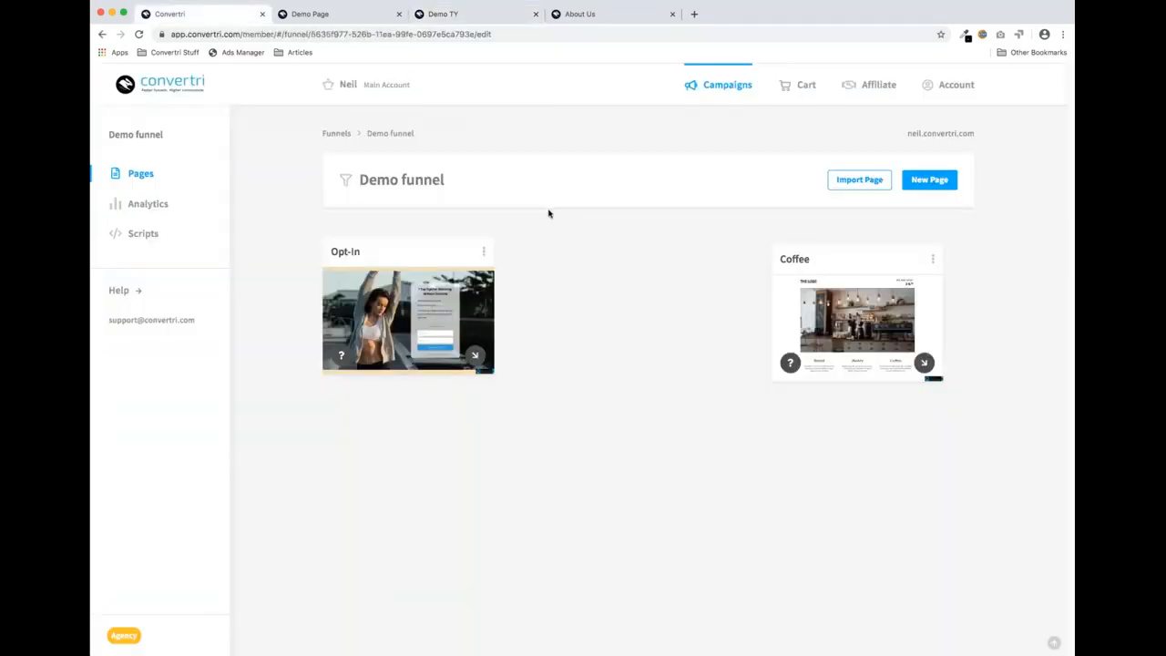
Clone the Opt-In page as "Thank You" and place the copy between the Opt-In and Coffee pages
click(483, 251)
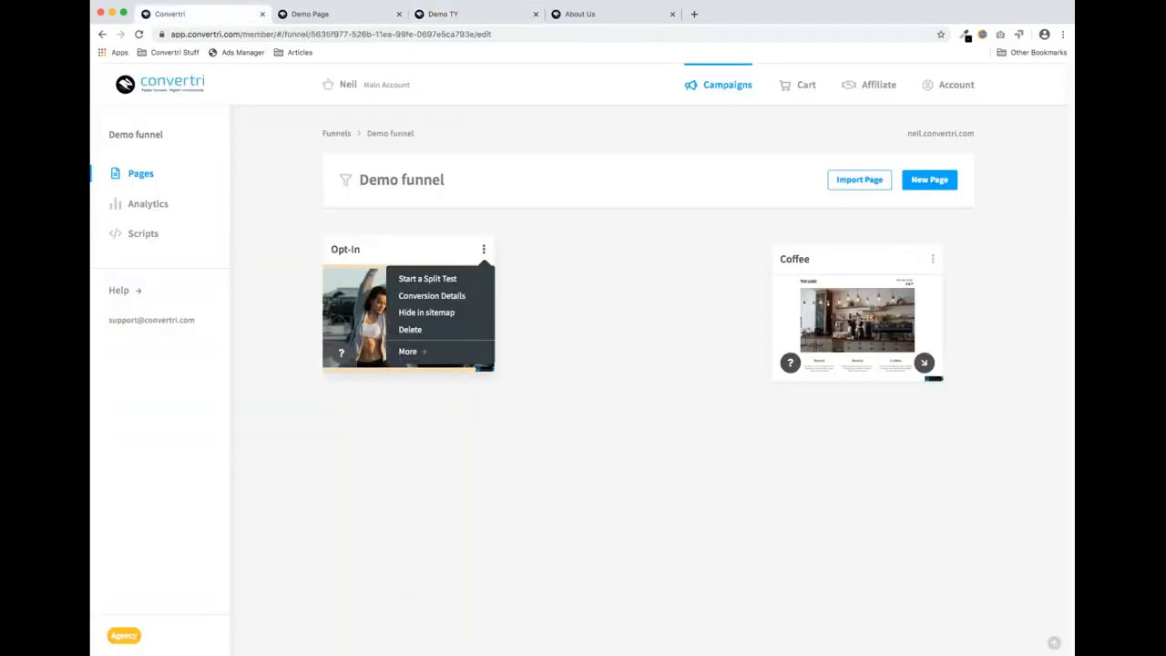
click(407, 351)
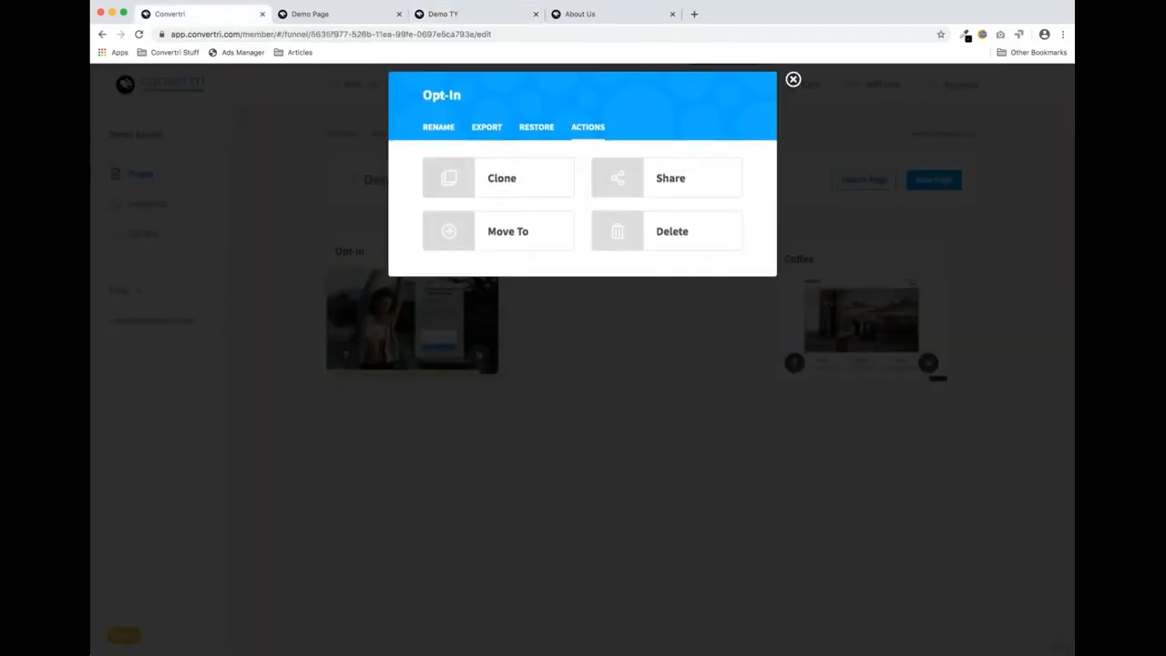
click(455, 191)
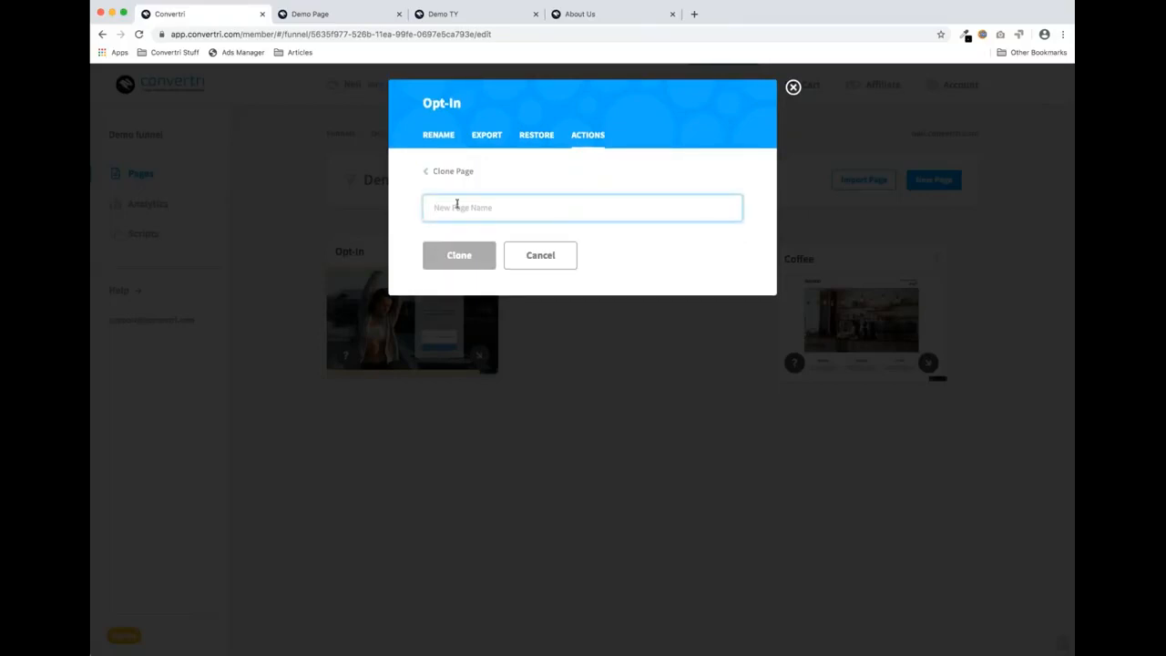
text(ThankYou)
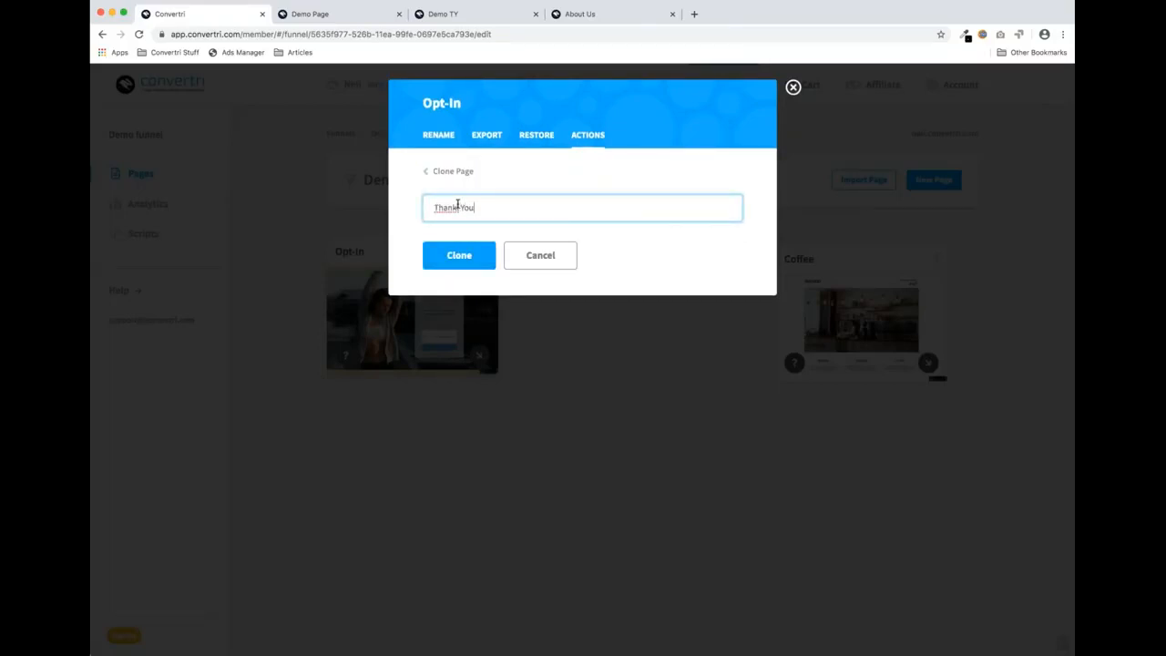
key(BackSpace)
click(468, 262)
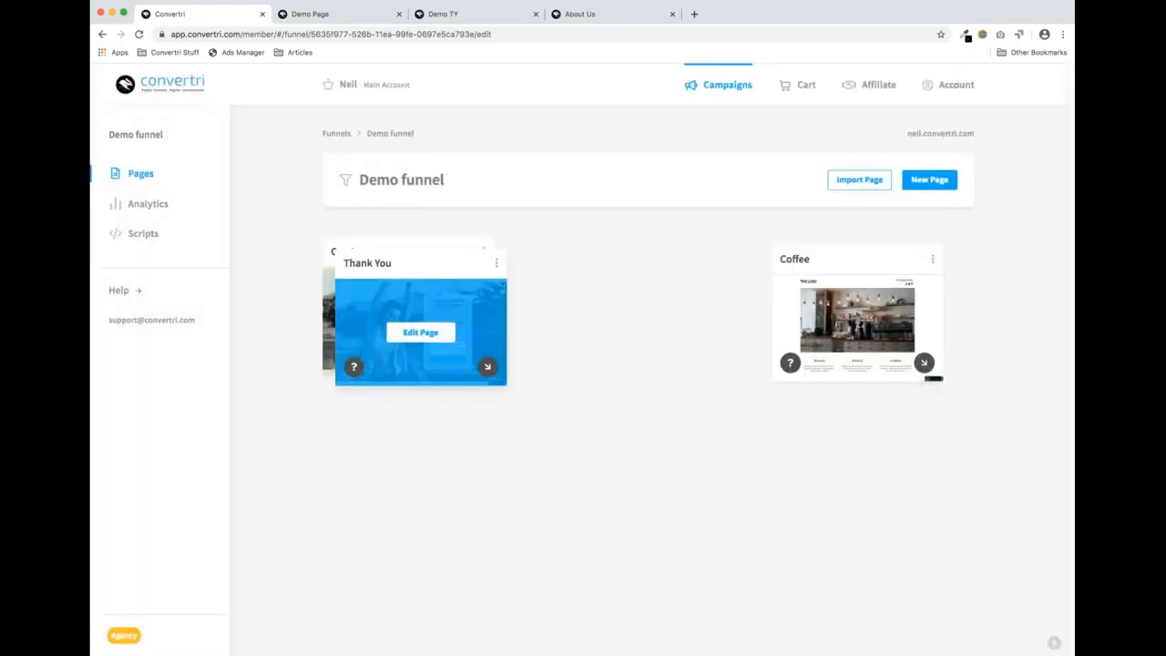
drag(417, 265, 626, 278)
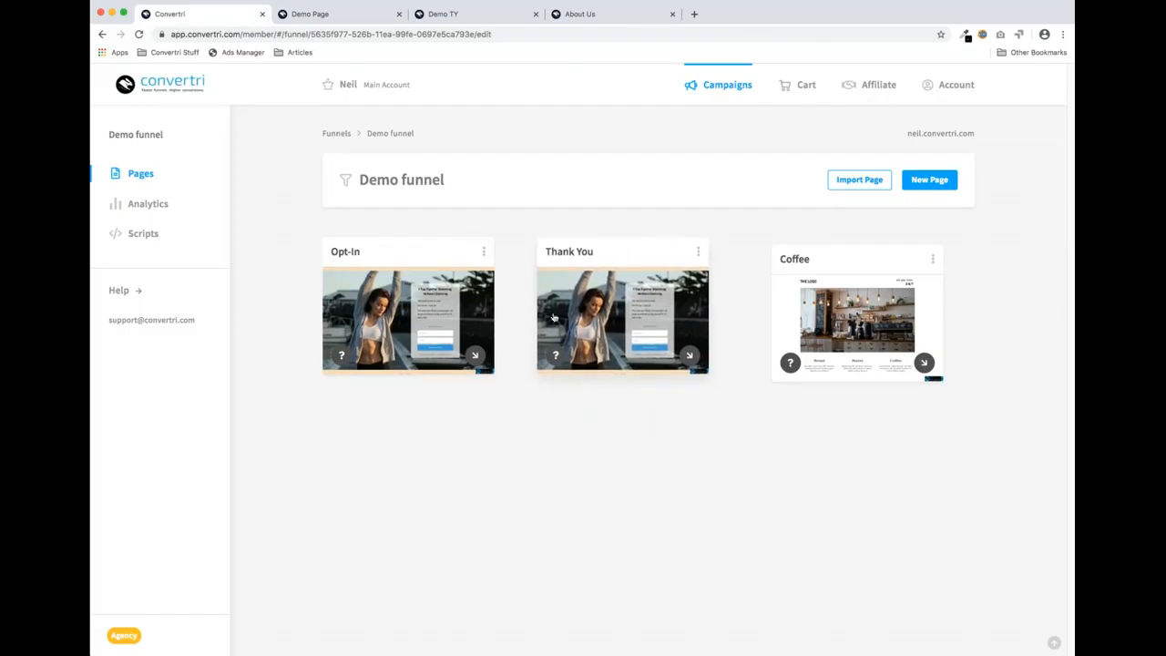
Open the Thank You page for editing and replace the panel headline with "Thank You"
click(625, 322)
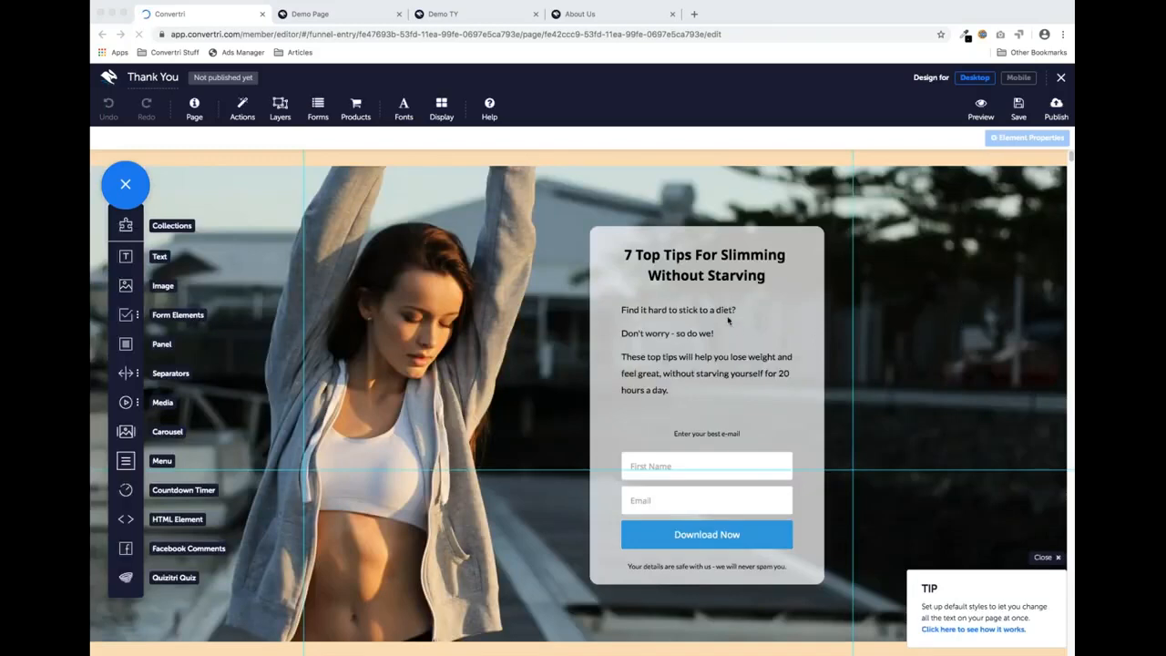
click(558, 288)
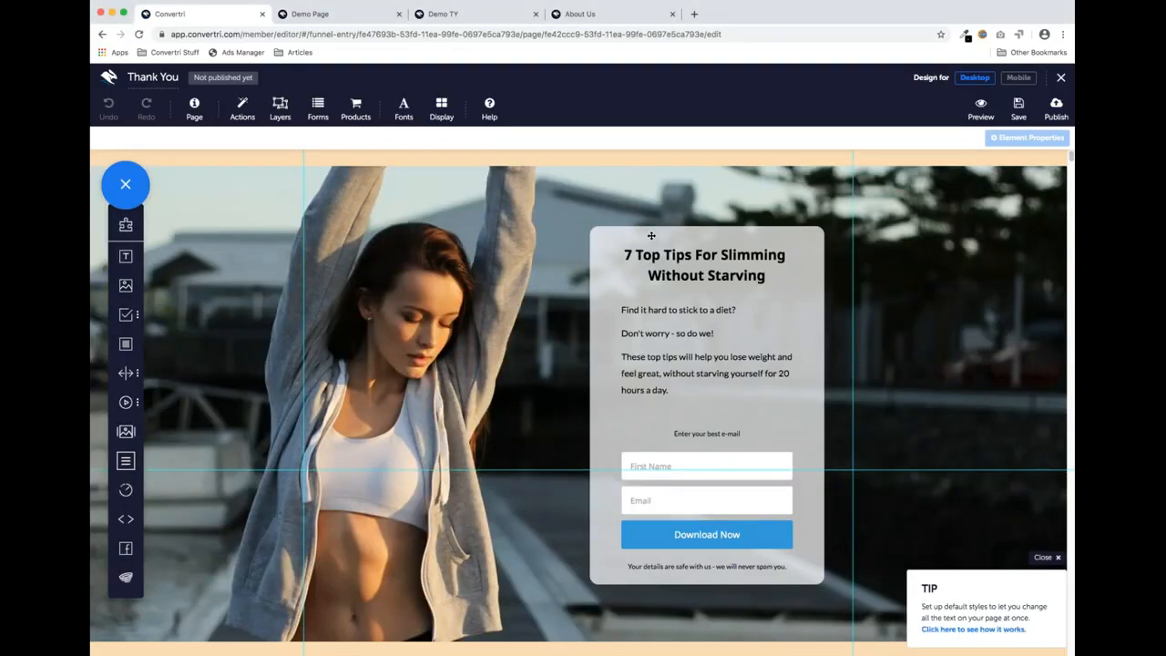
click(720, 347)
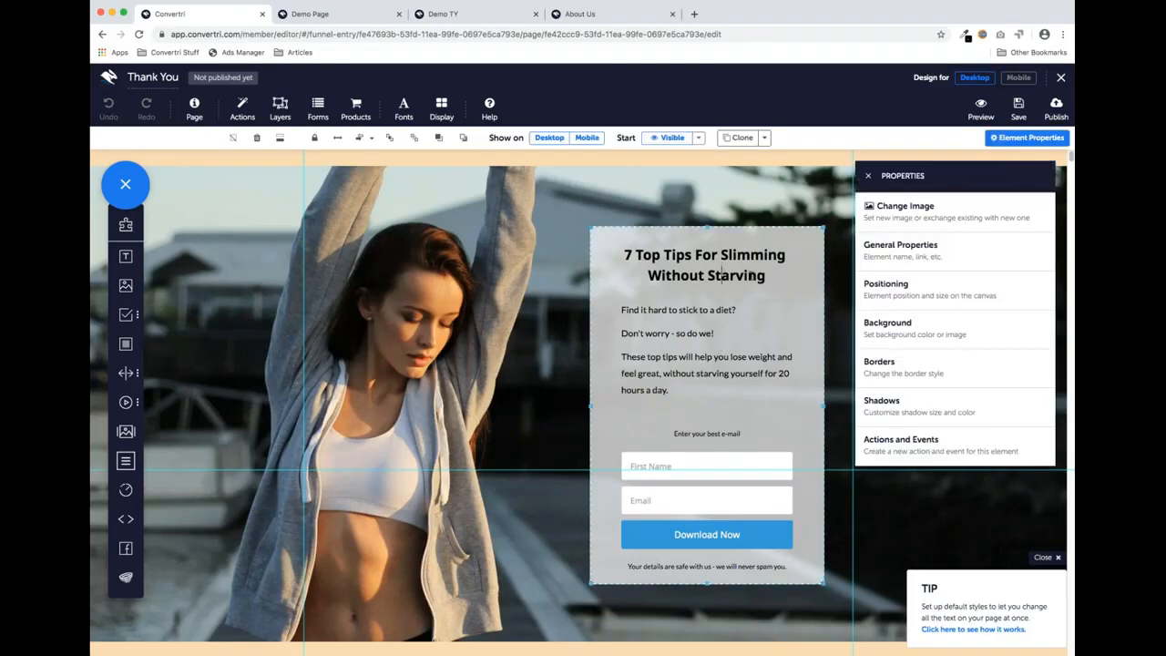
click(722, 275)
drag(765, 279, 625, 253)
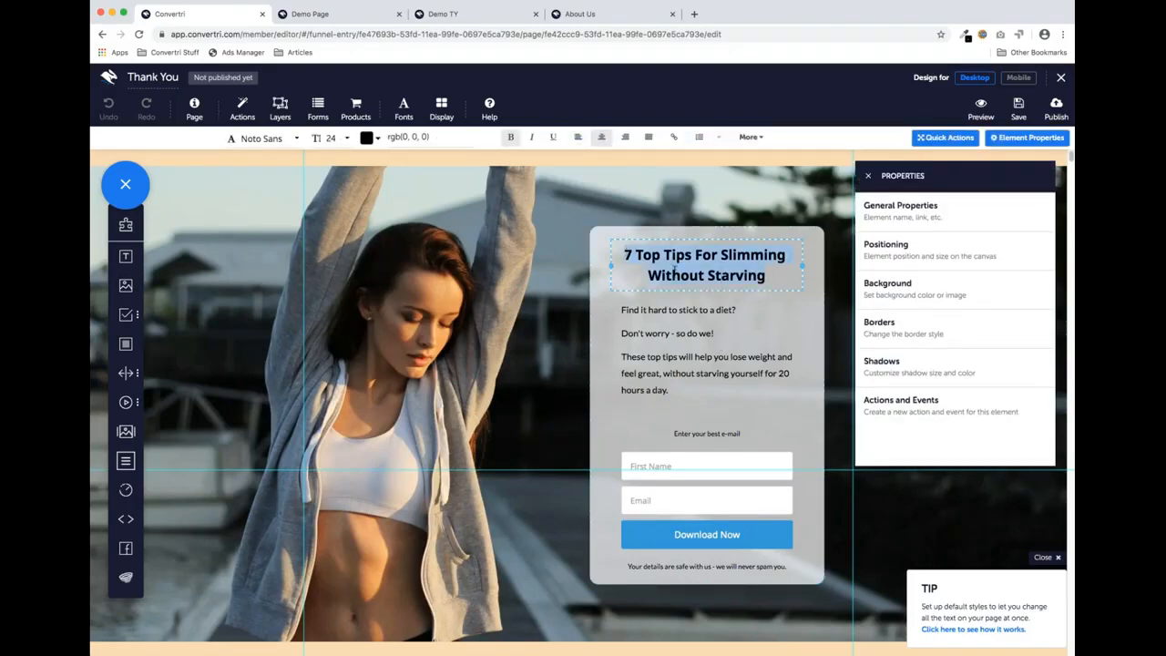
text(Thank You)
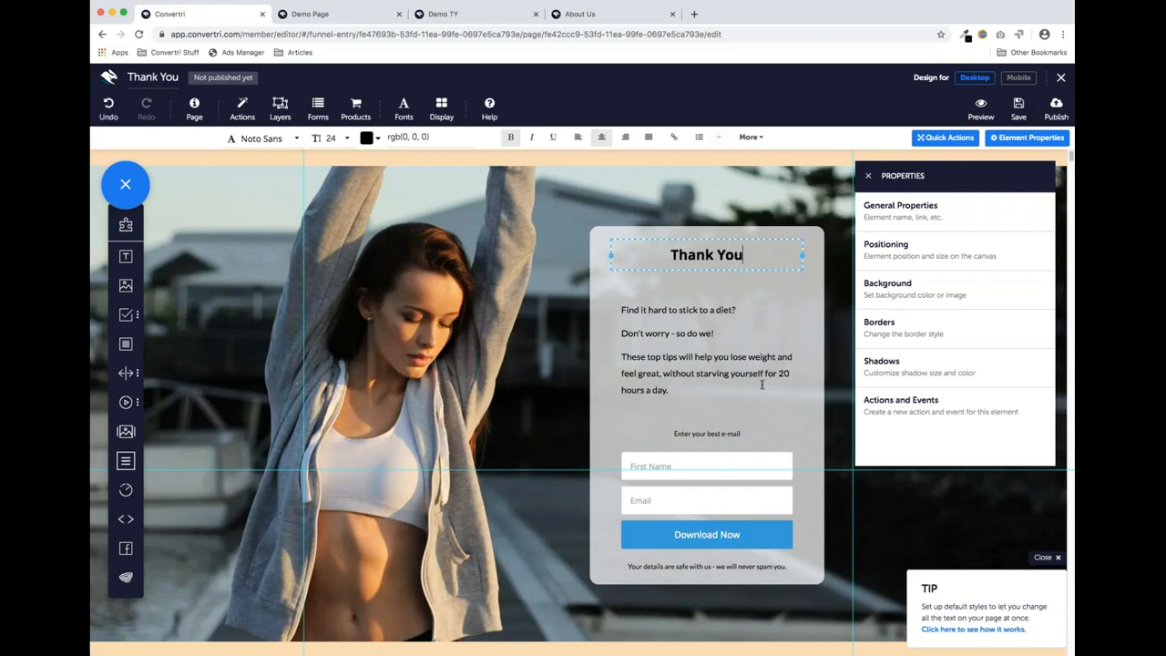
Replace the panel's body text with "Thanks for signing up!" and "We hope you'll find these tips really useful, and we'll be in touch regularly with more!"
click(679, 389)
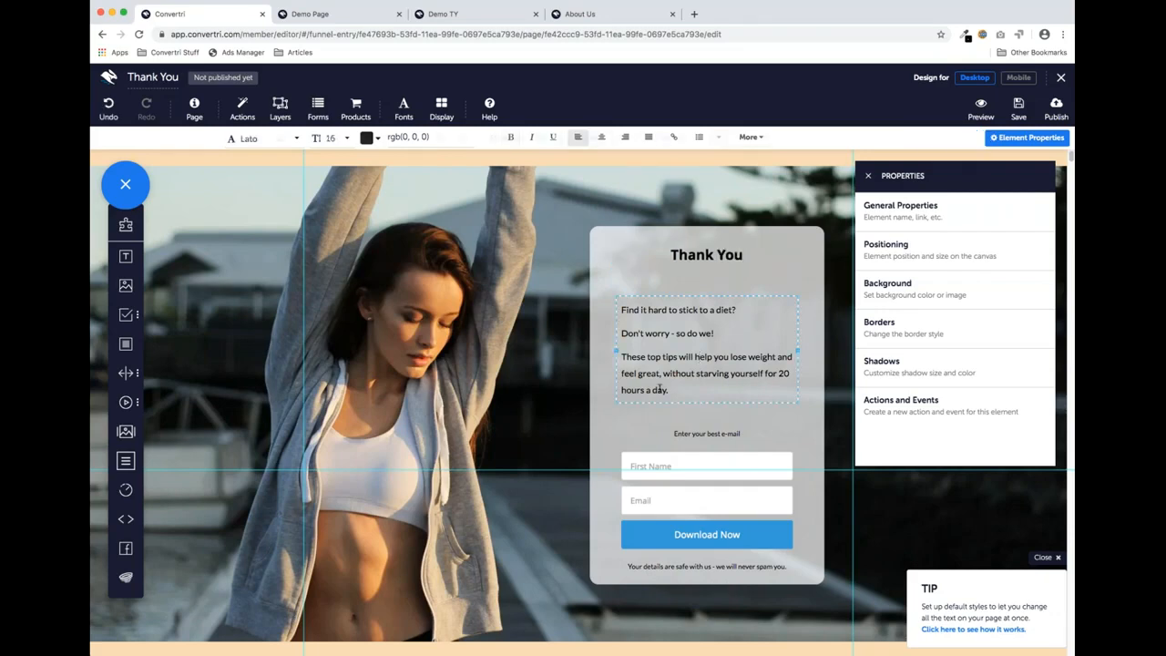
drag(676, 390, 625, 301)
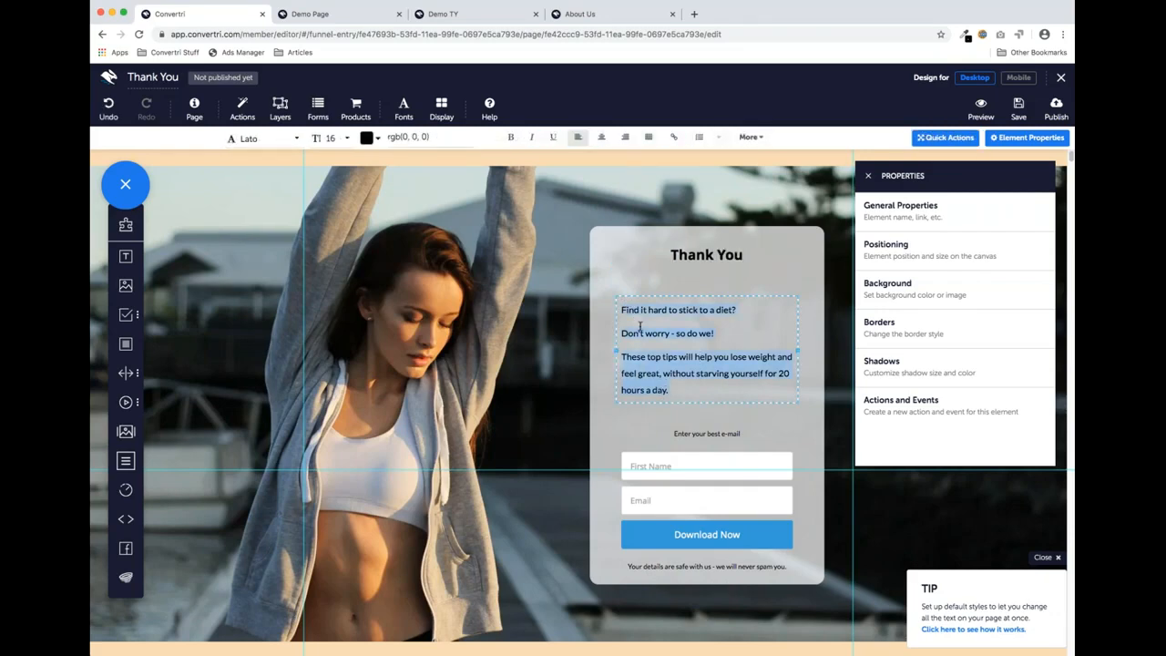
text(Thakns)
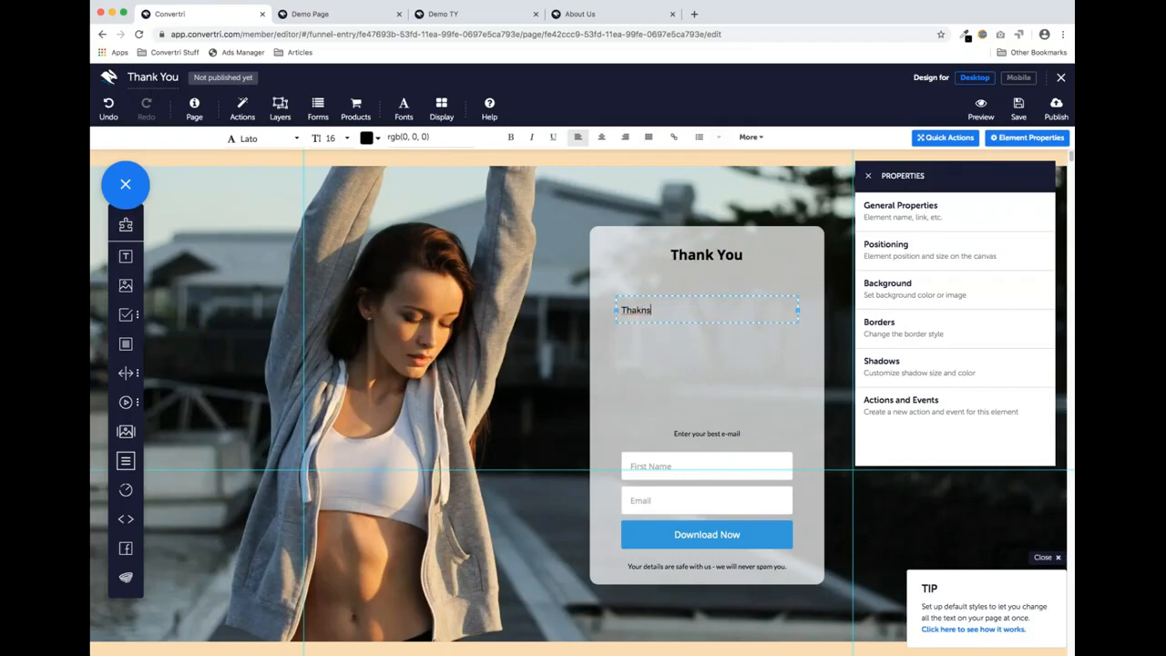
key(BackSpace)
key(BackSpace)
text(nks for signing up!)
key(Return)
text(We hope you'll find these tips really useful, and we'll be in touch)
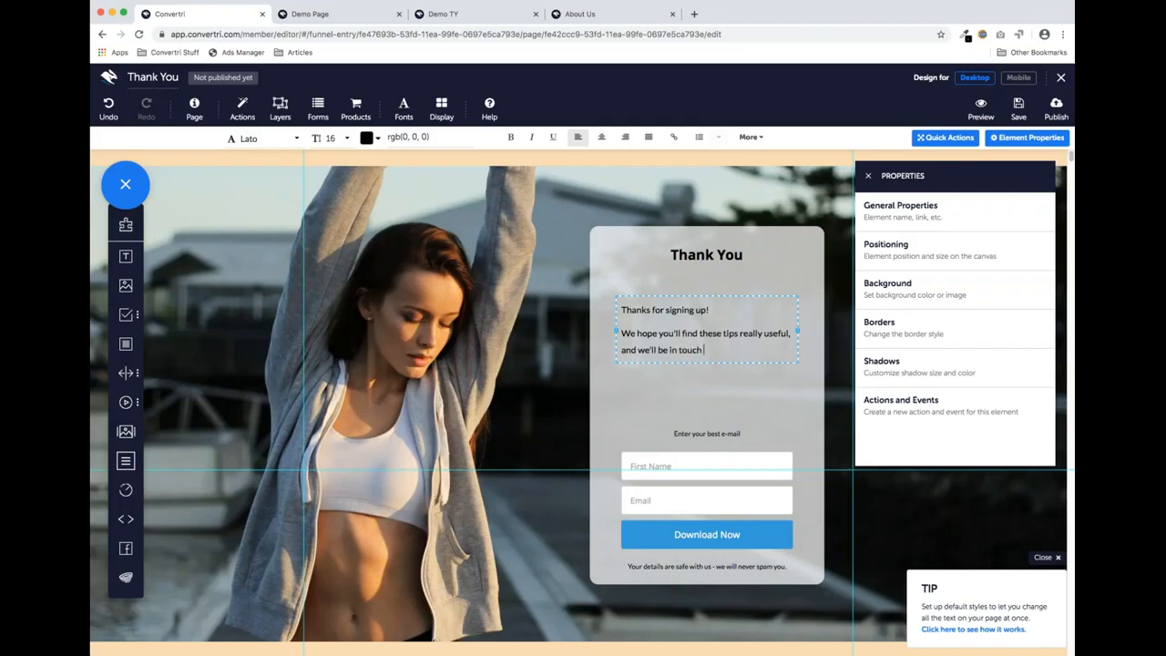
text( regularly)
text( with more! )
Add the paragraph "Click the button below to download your report." and move the text block up closer to the headline
text(Click the butto)
text(n below to download)
text( your report.)
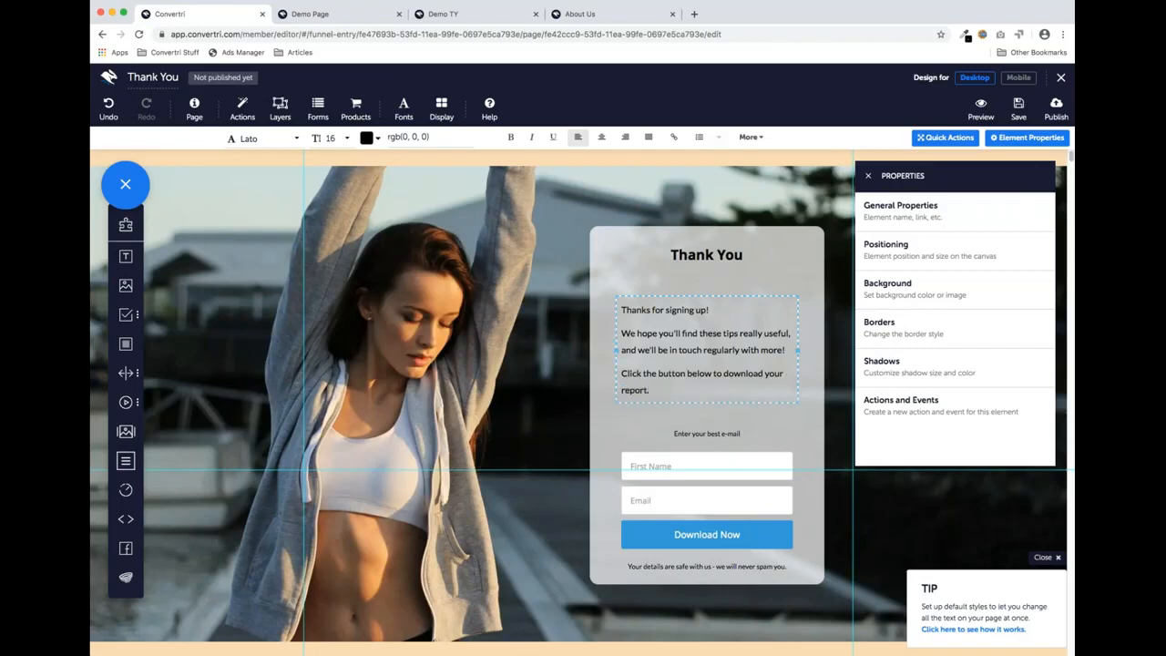
click(690, 298)
drag(691, 295, 690, 276)
Delete the e-mail prompt, the First Name and Email fields, and the no-spam note from the panel
click(712, 431)
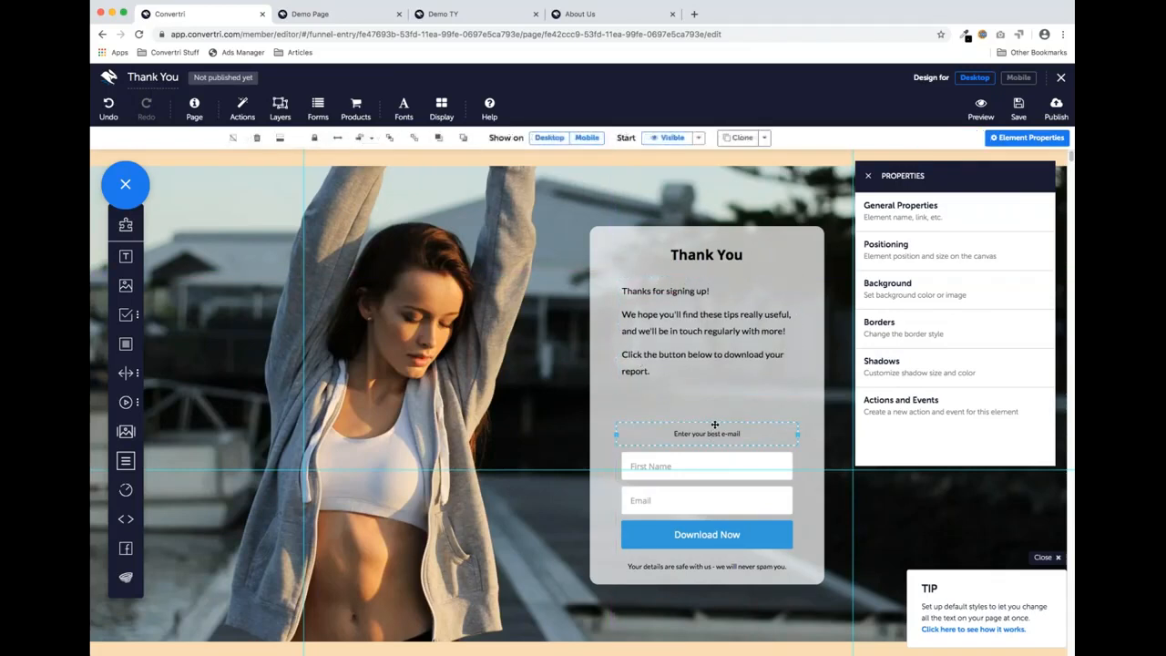
click(255, 140)
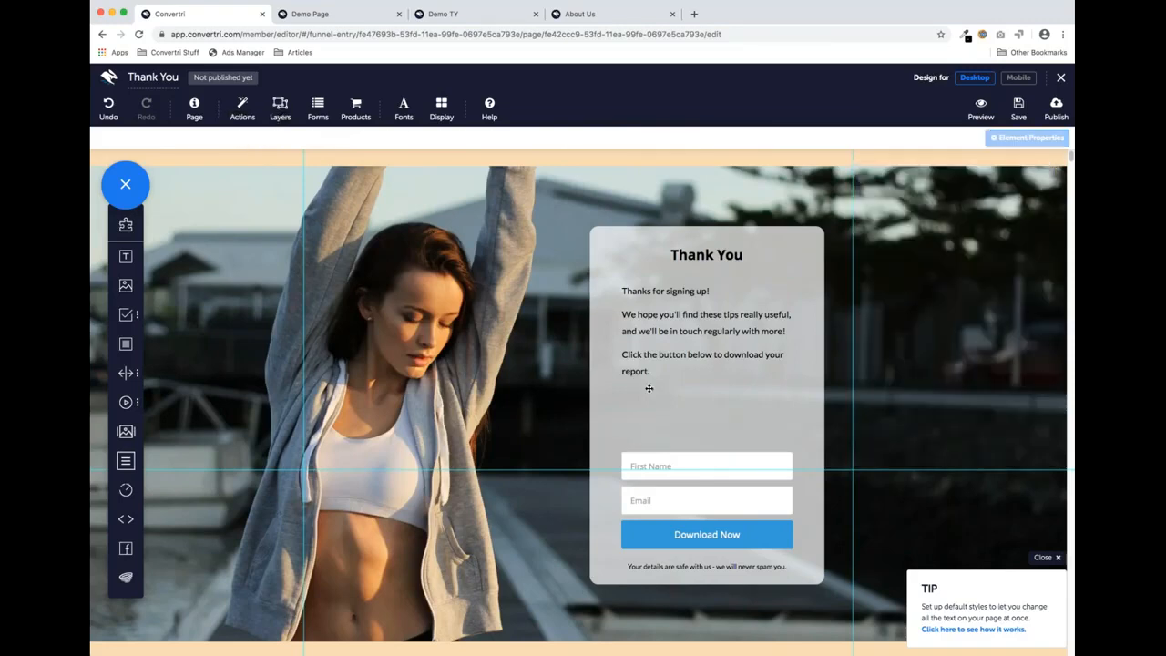
click(707, 464)
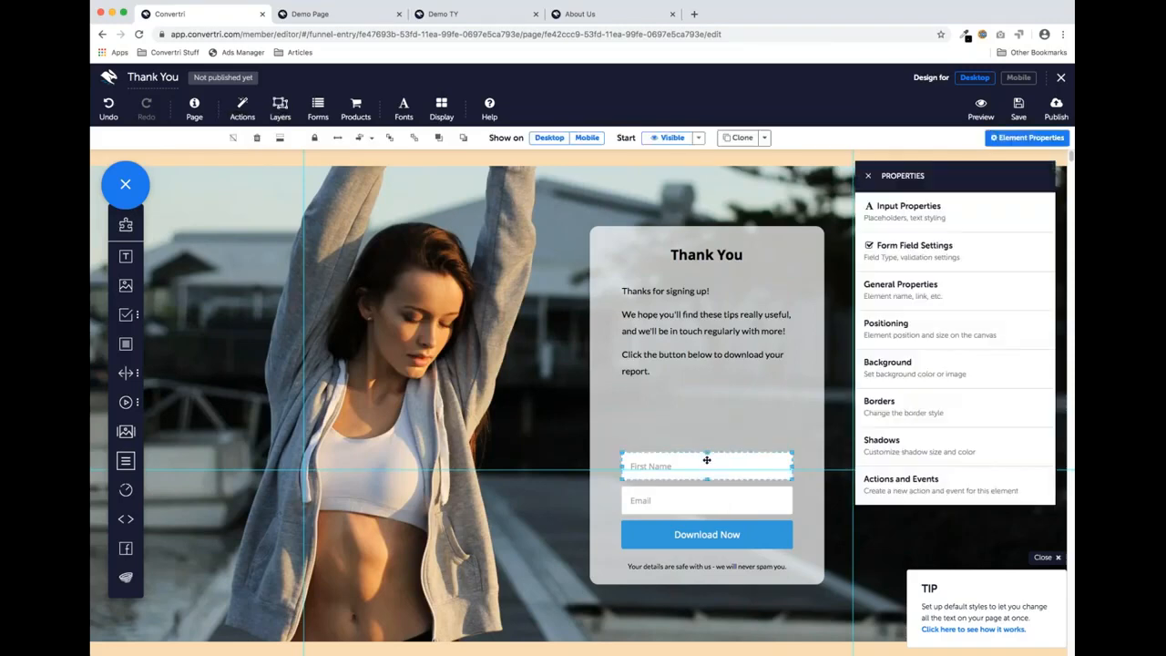
click(257, 138)
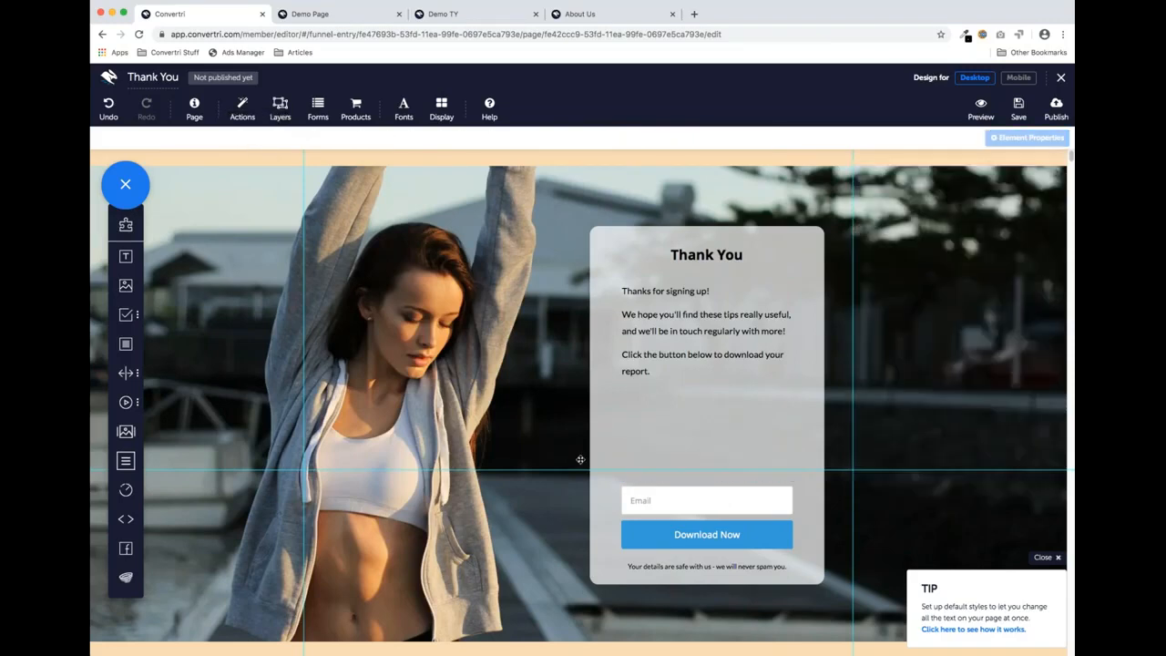
click(691, 506)
click(257, 137)
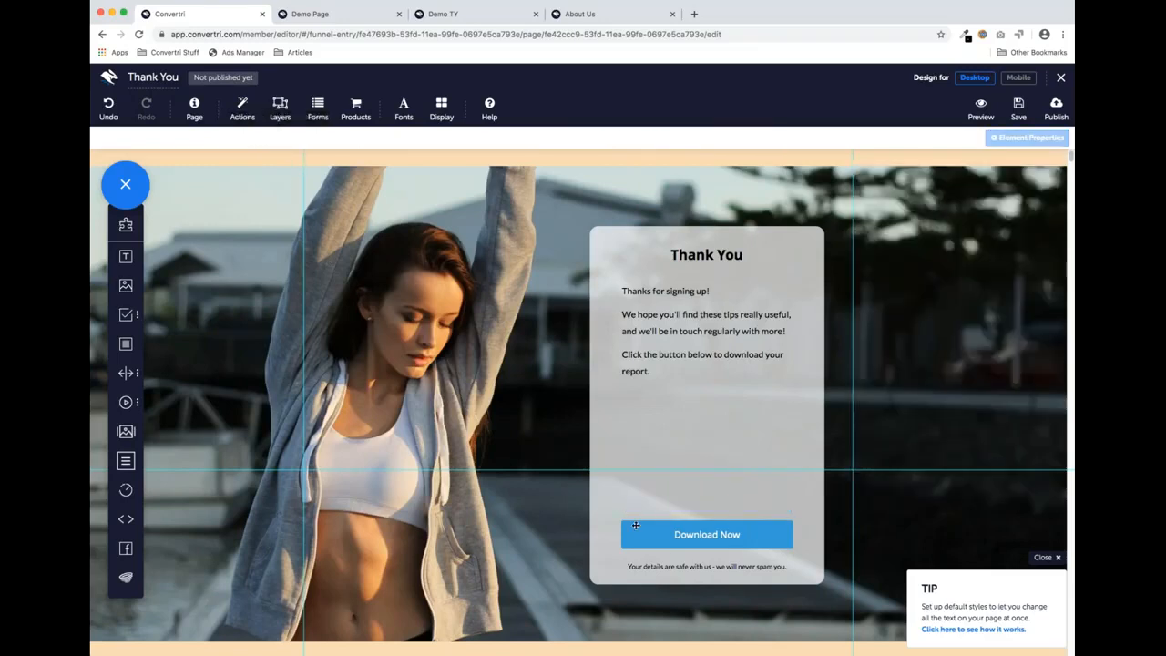
click(667, 564)
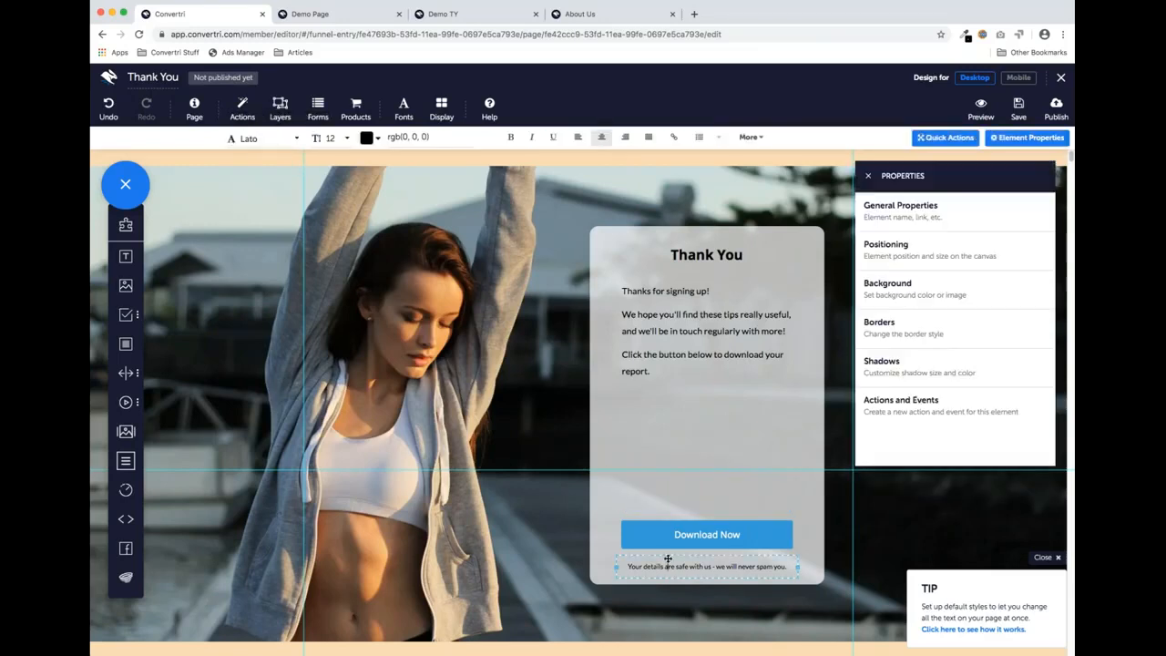
click(257, 137)
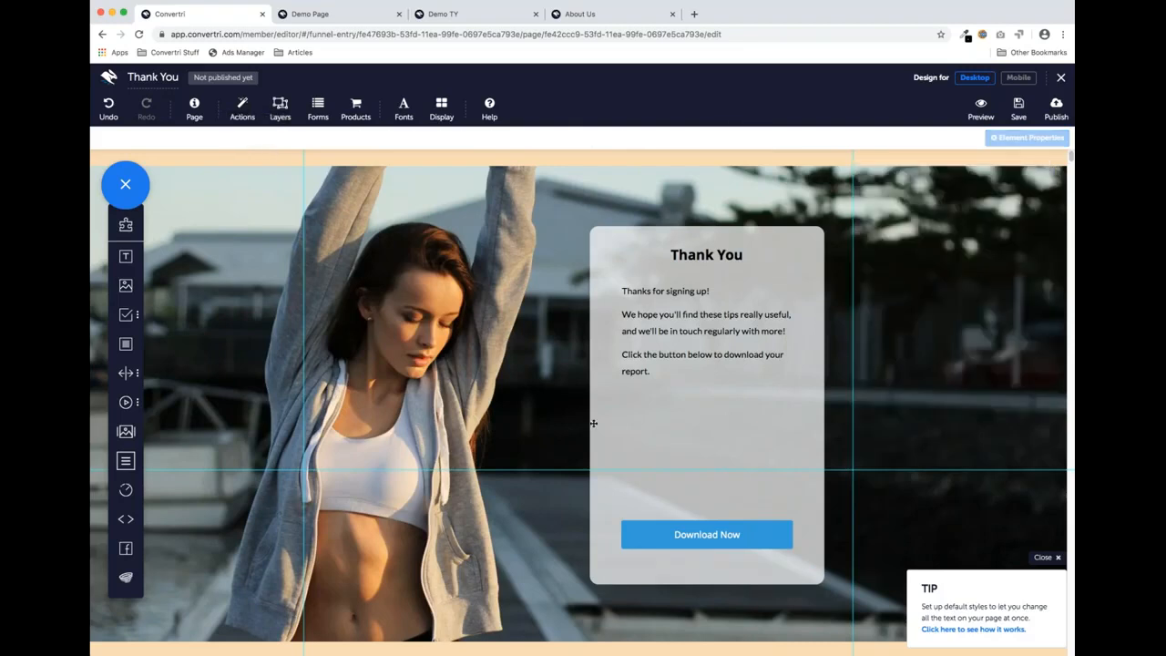
Move the Download Now button up beneath the body text and set its background fill to the saved dark red, rgb(153,22,22)
click(690, 528)
drag(692, 529, 693, 409)
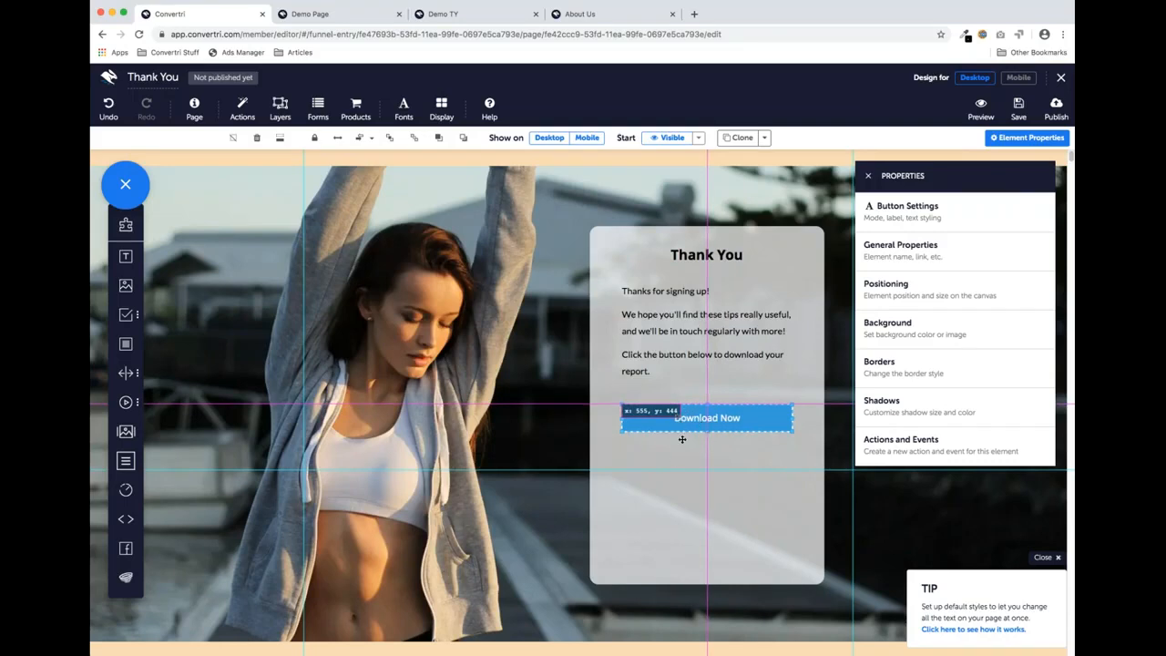
click(706, 426)
click(710, 419)
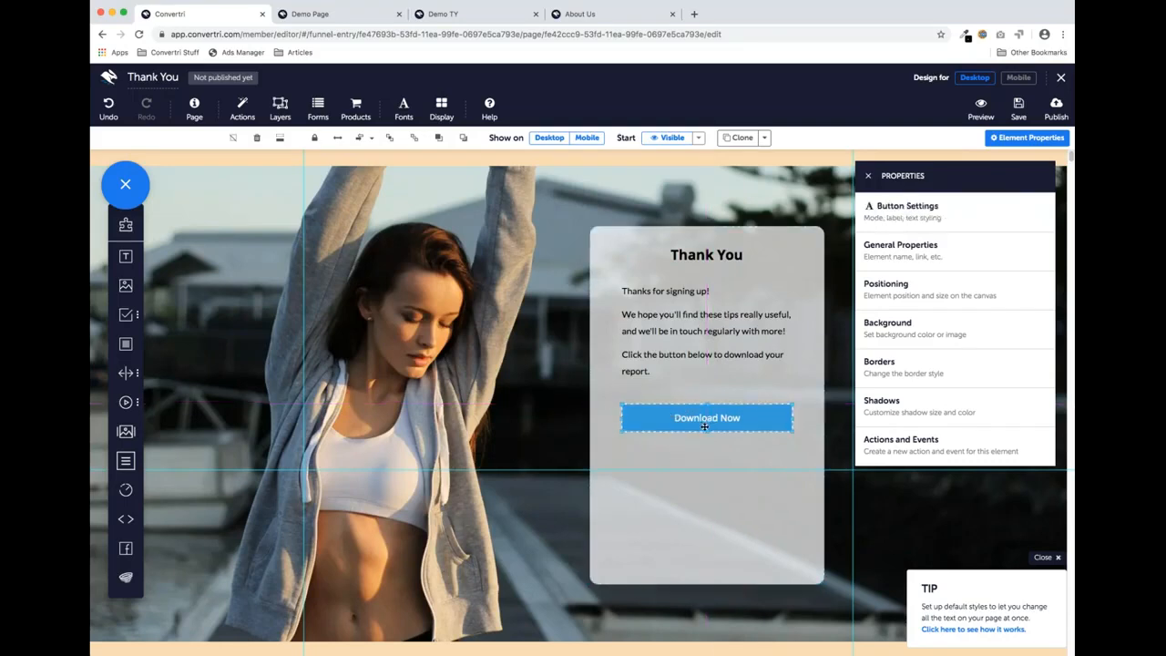
click(888, 326)
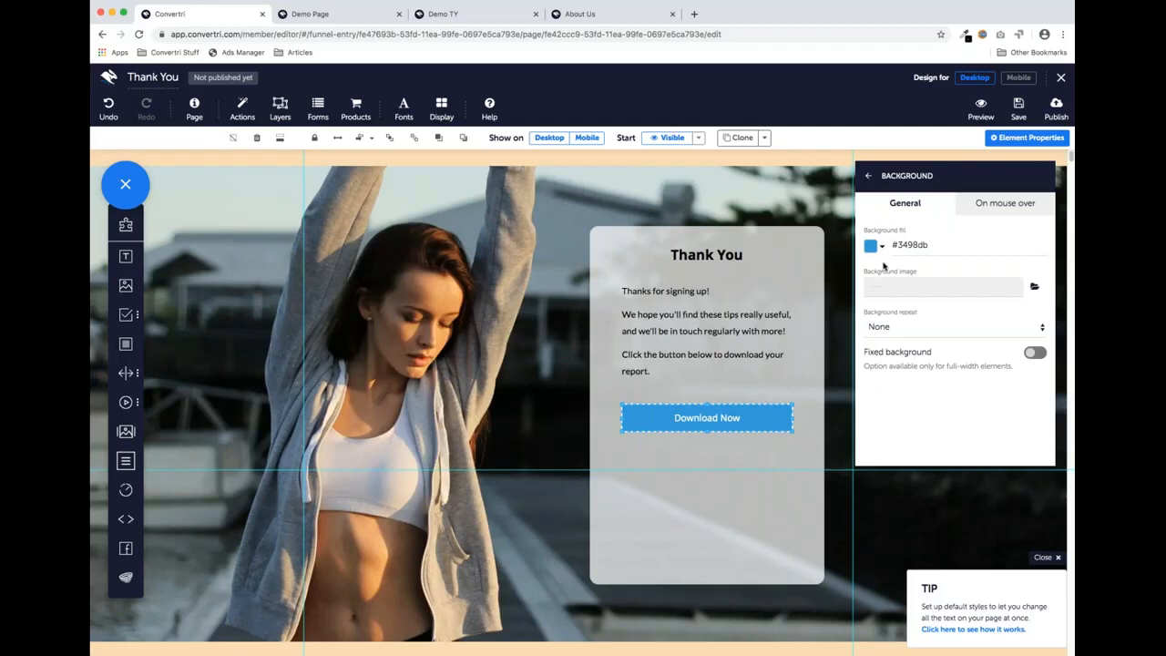
click(871, 244)
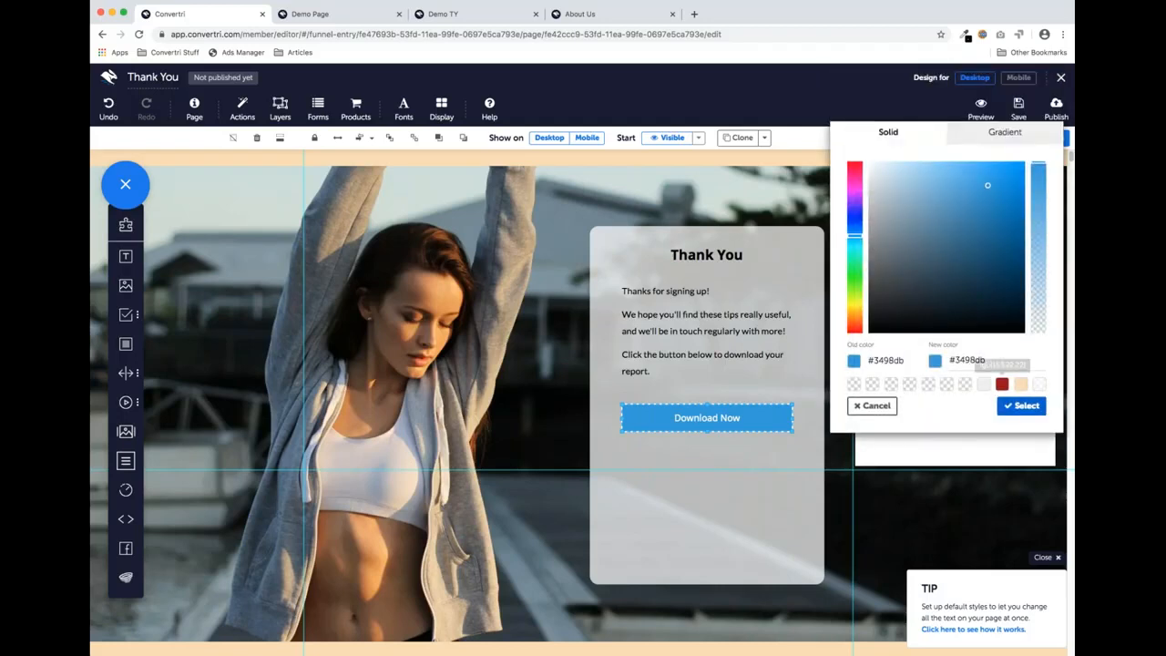
click(1002, 377)
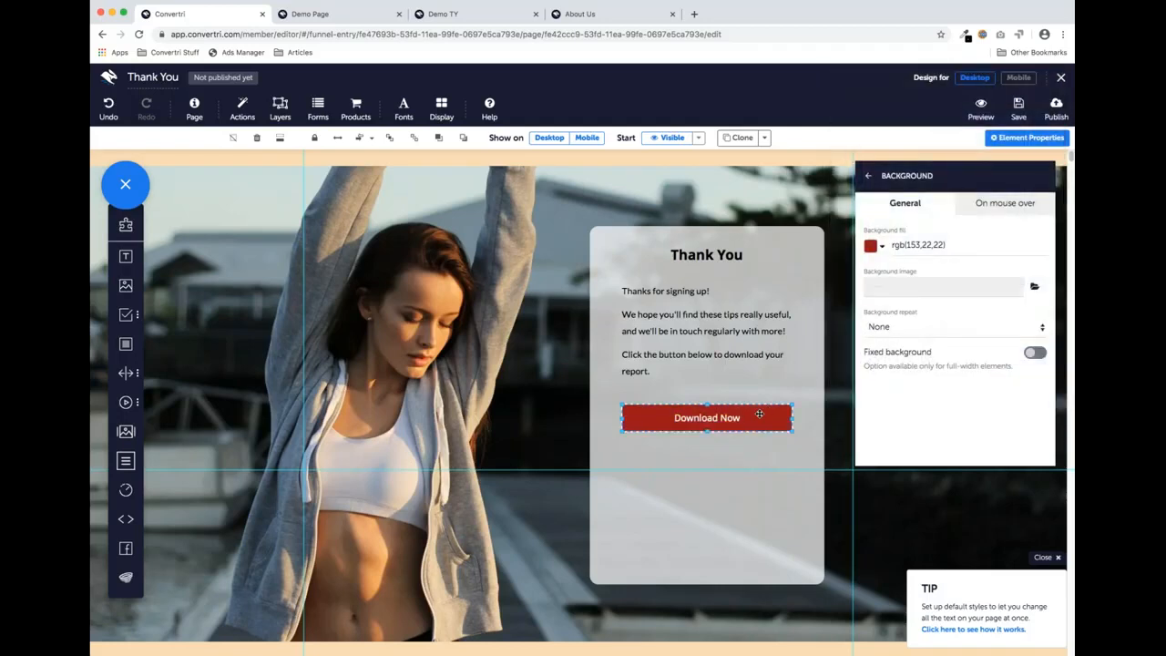
drag(757, 412, 751, 407)
Shorten the white panel to end just below the button and move it down to about the photo's mid-height
click(728, 468)
drag(703, 581, 706, 456)
click(628, 237)
click(606, 234)
drag(606, 234, 612, 296)
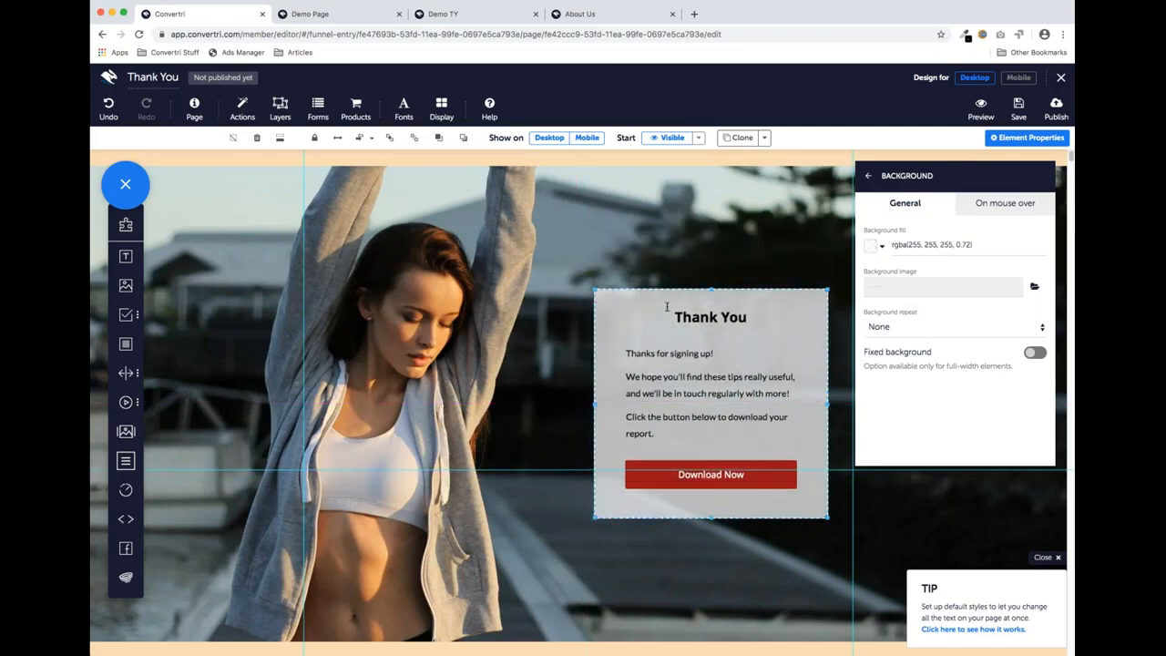
Center-align the panel's contents horizontally with the container alignment options
click(368, 138)
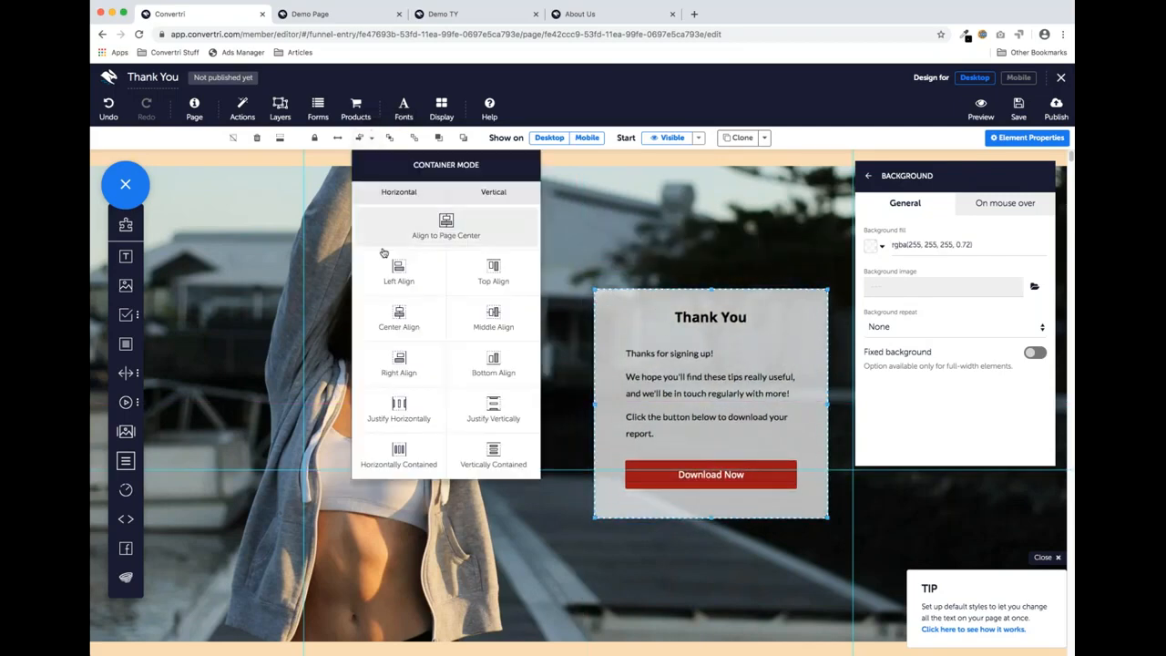
click(401, 318)
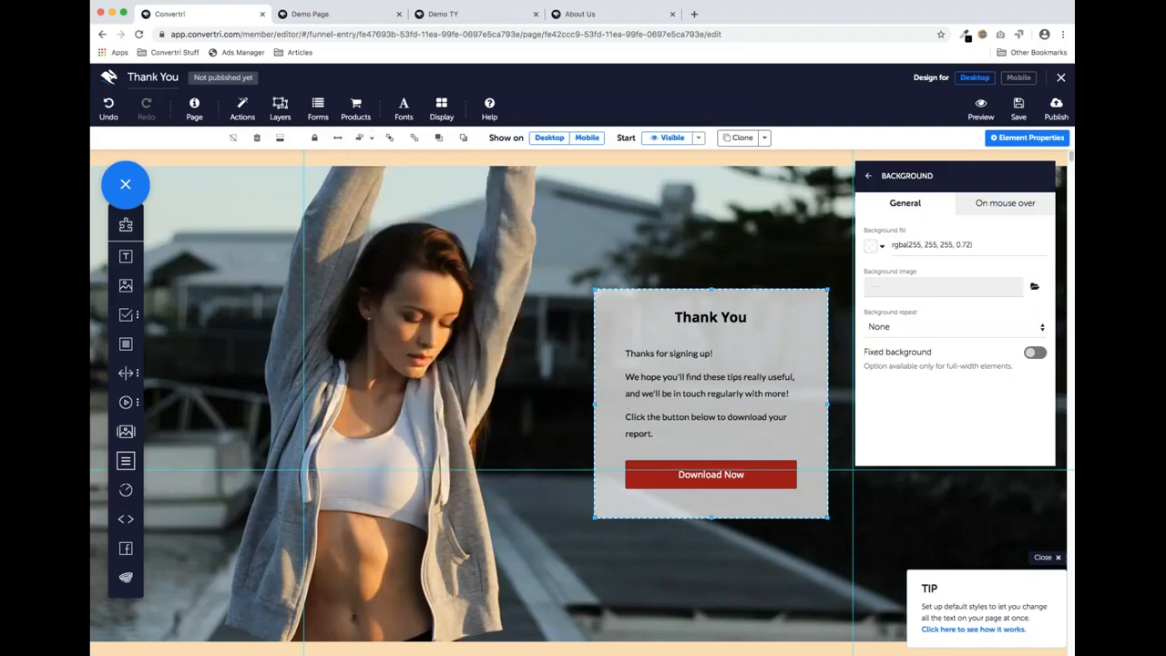
click(703, 528)
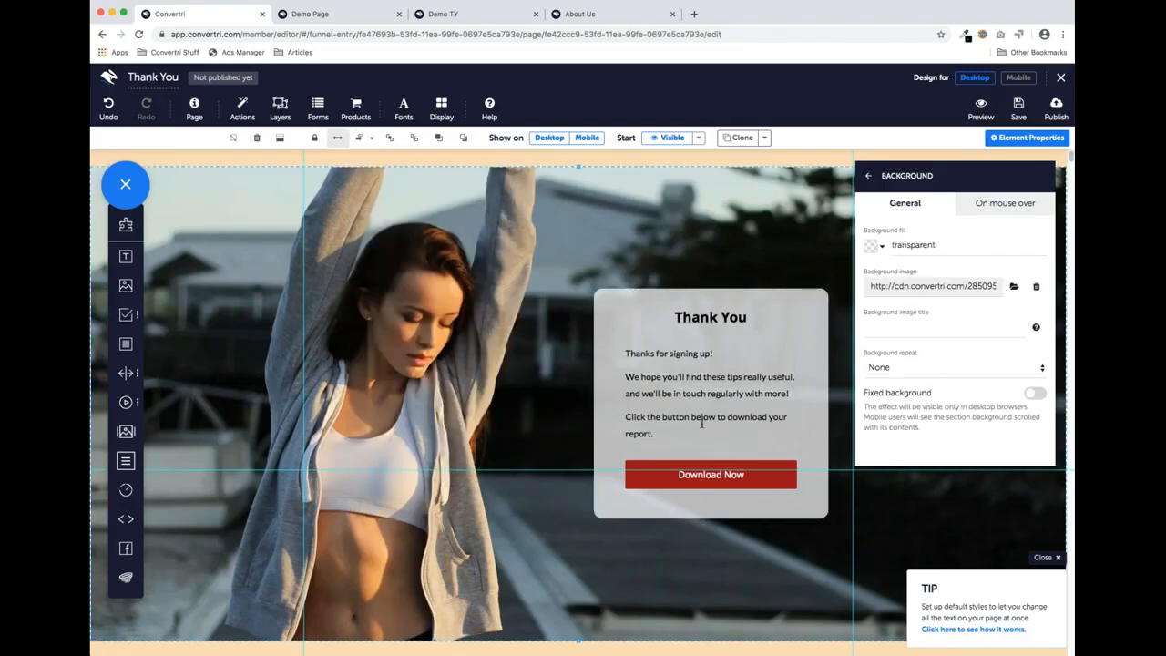
Change the Download Now button's mode to Download and open the file library for its download file
click(667, 465)
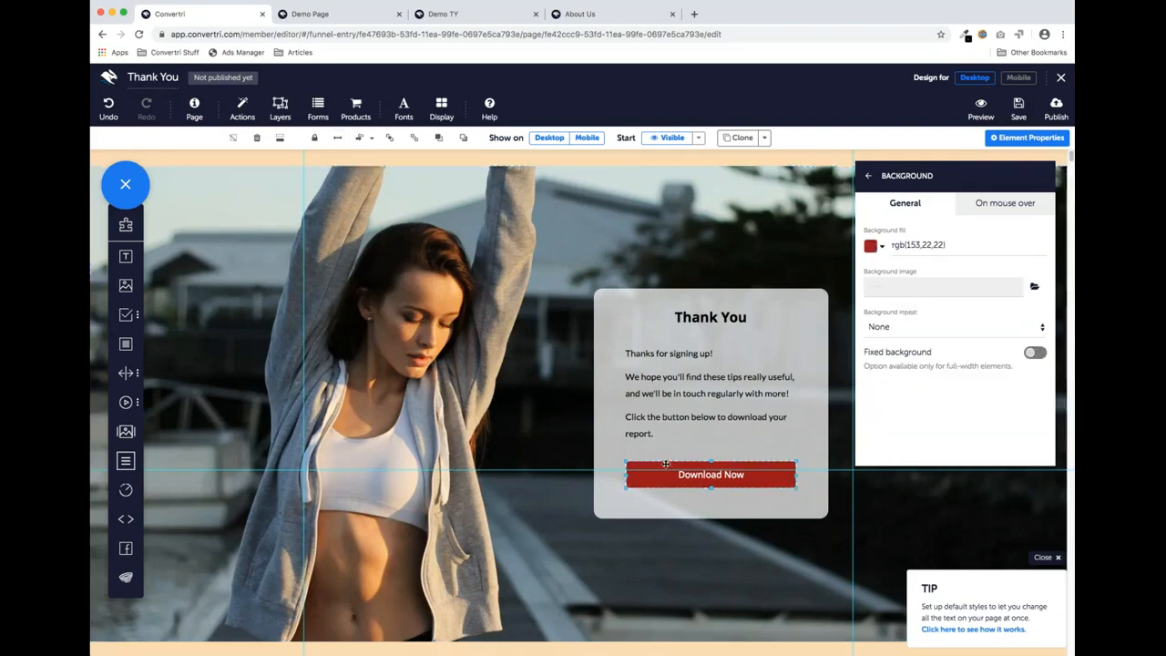
click(870, 176)
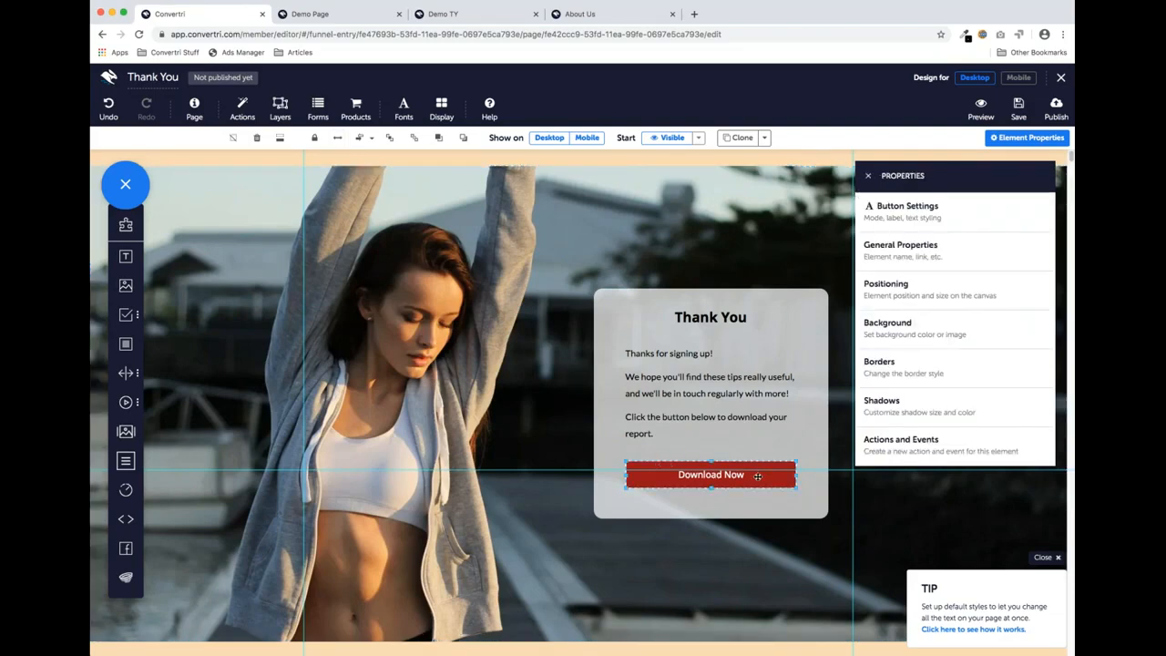
click(942, 214)
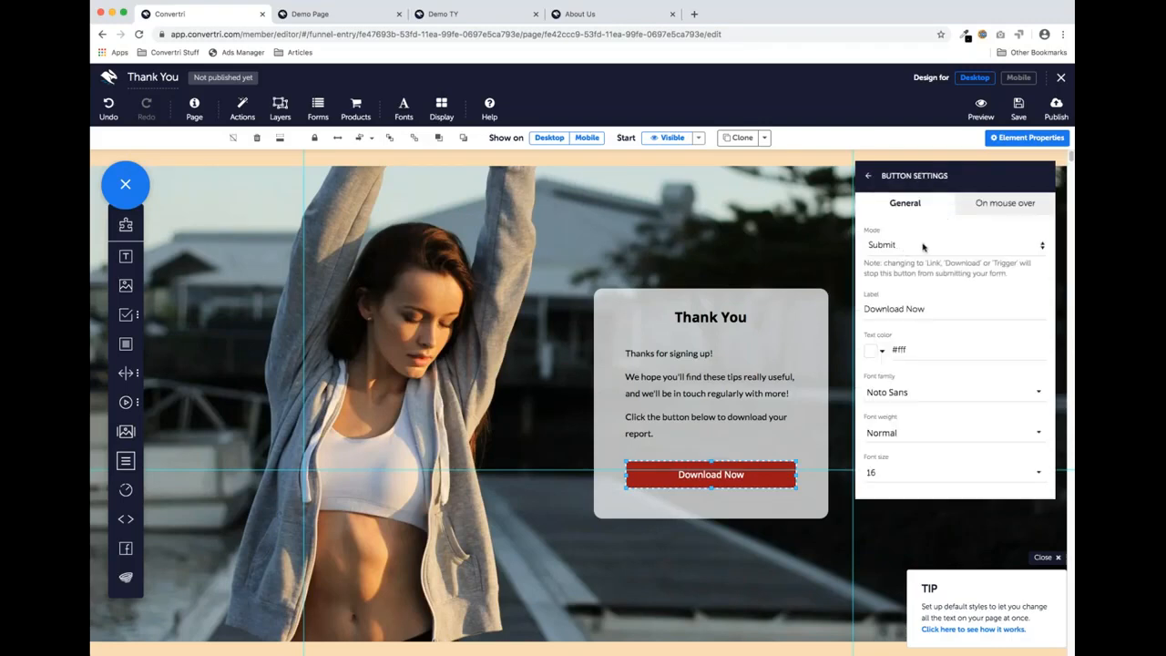
click(923, 245)
click(918, 285)
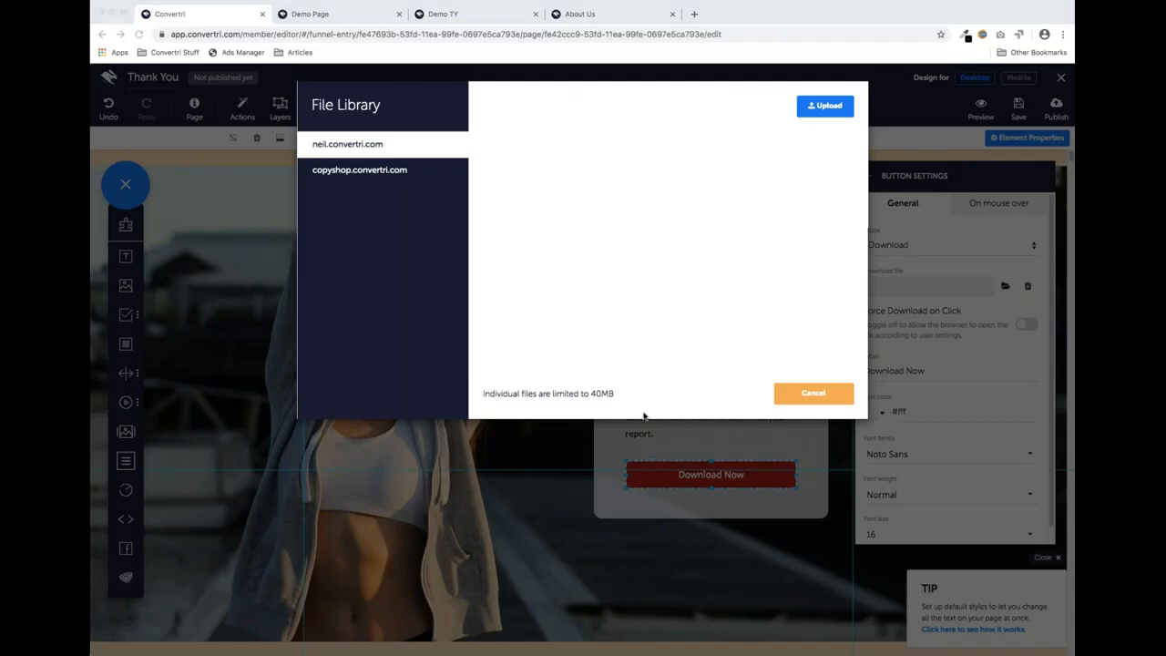
Upload "7 top tips.pdf" to the file library, assign it as the button's download file and close the properties
drag(683, 496, 598, 199)
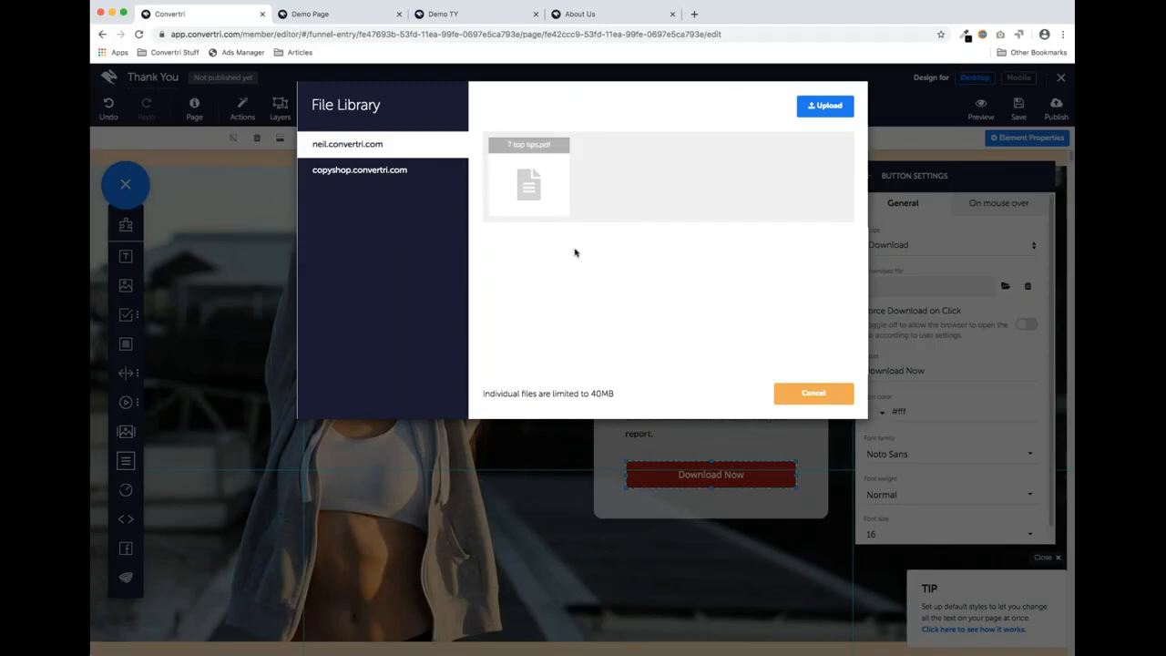
click(548, 176)
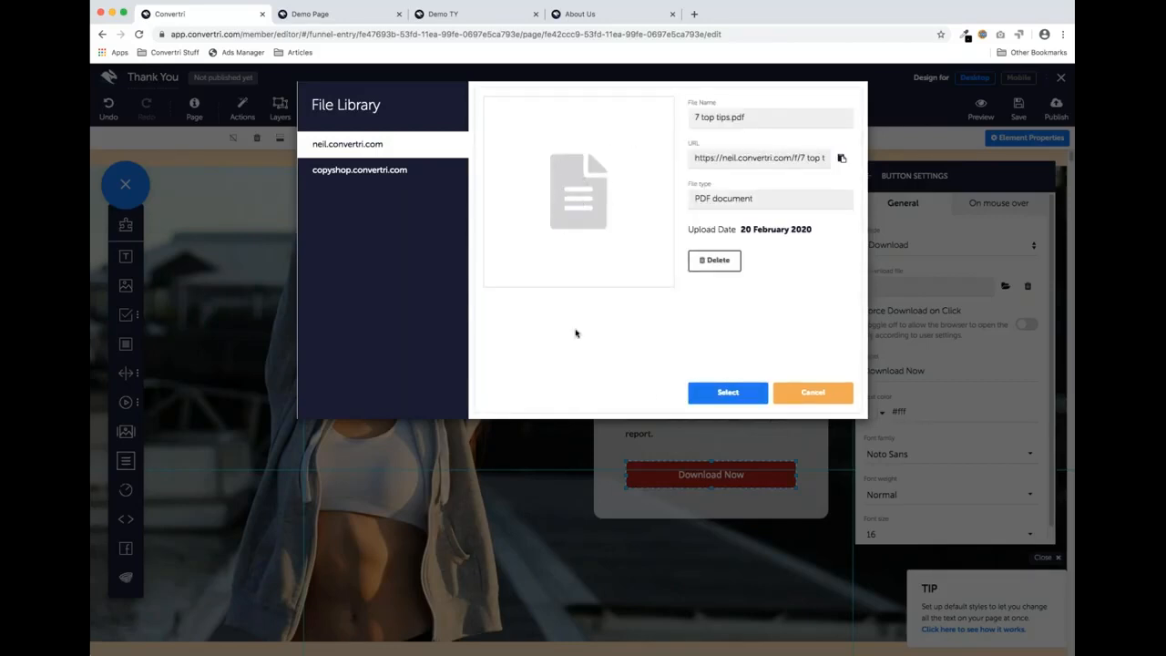
click(728, 399)
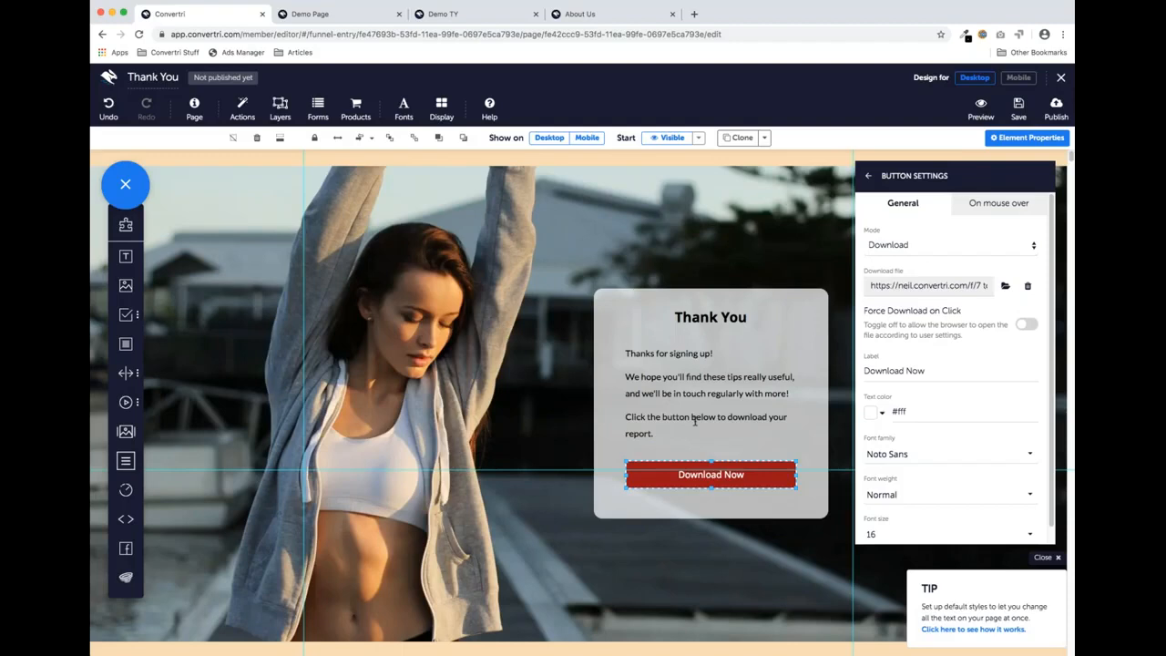
click(869, 178)
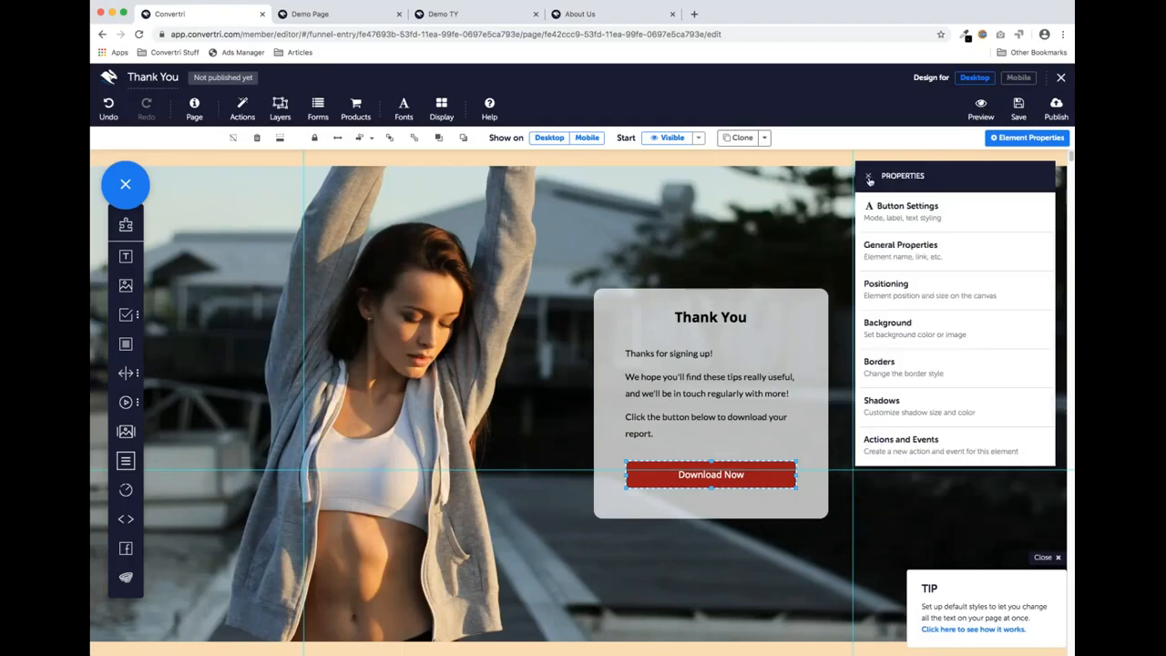
click(869, 180)
Save the Thank You page and publish it at the path demo/thankyou
click(1018, 108)
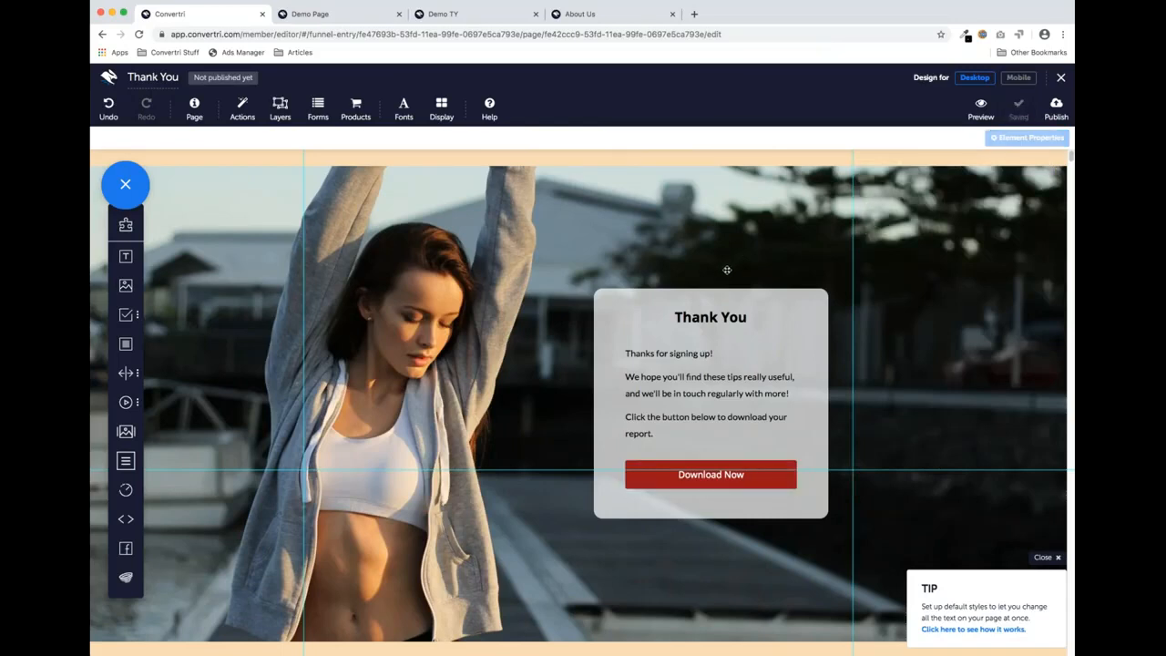
click(1051, 108)
text(demo/thankyou)
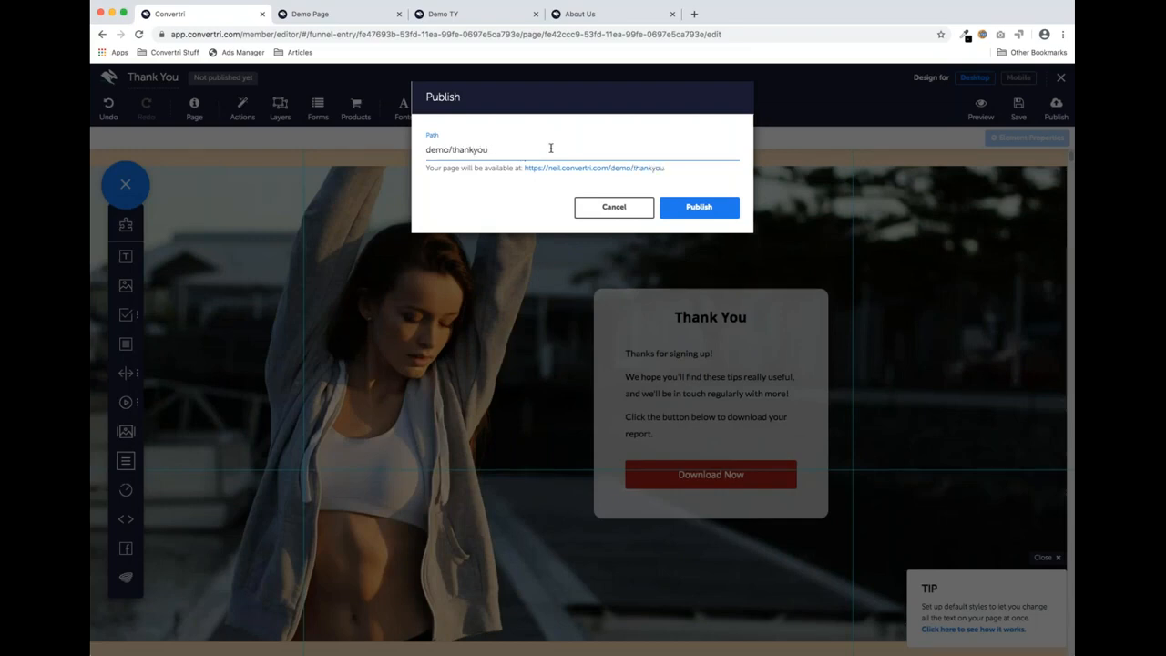
click(689, 209)
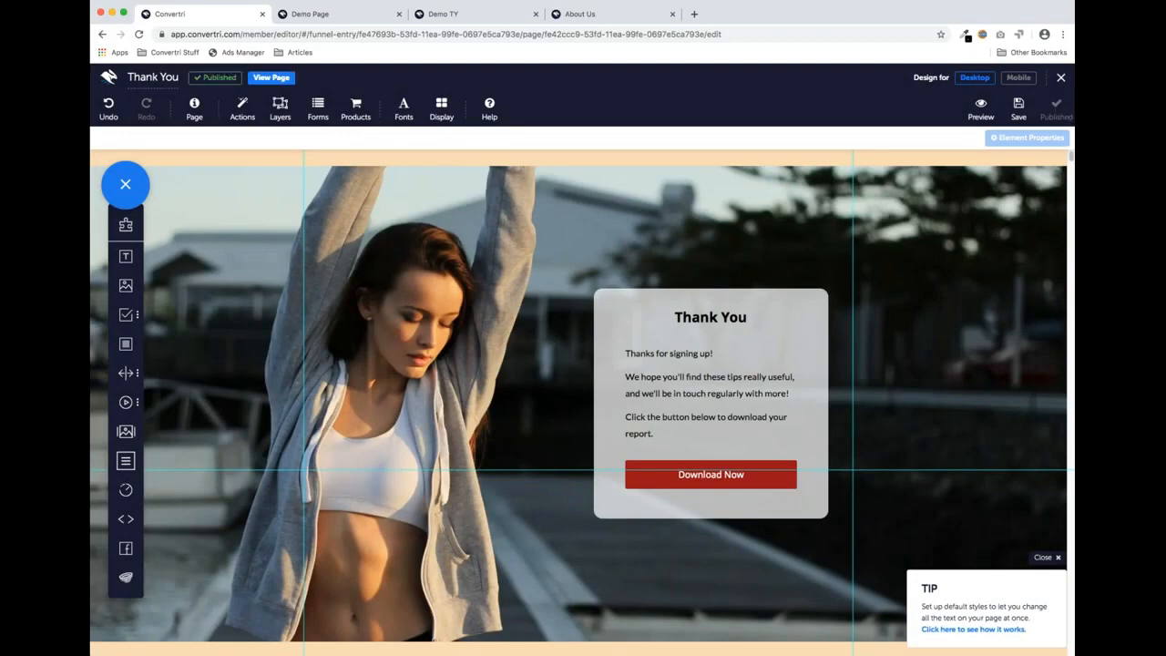
Check the published Thank You page, return to the editor and save the page again
click(272, 78)
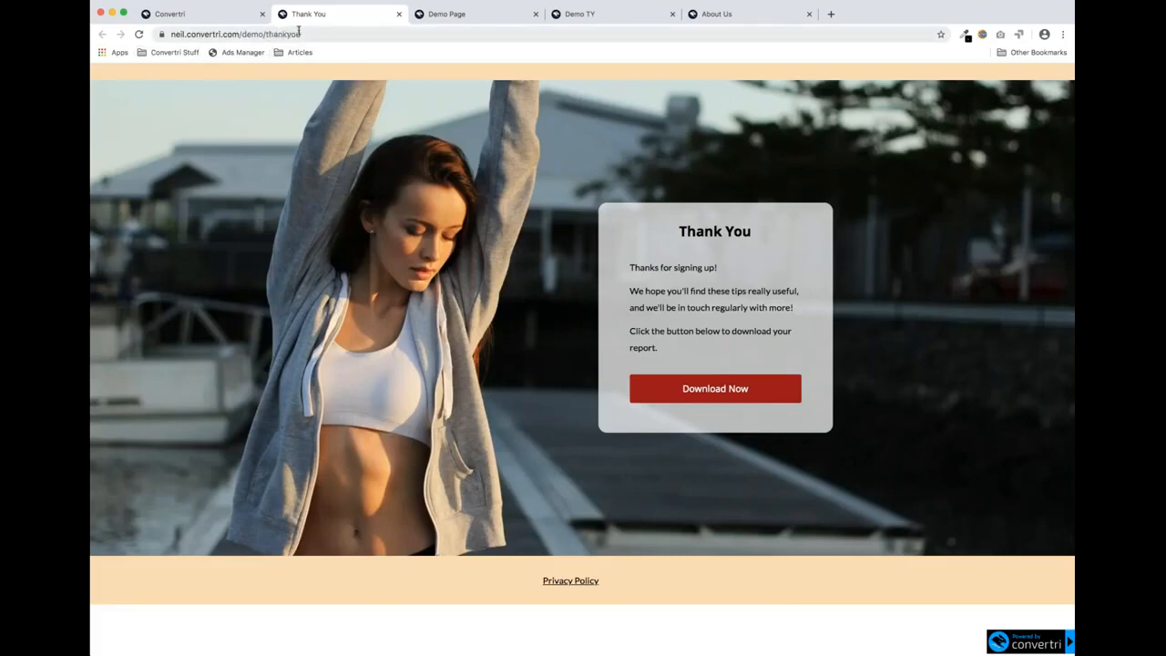
click(399, 15)
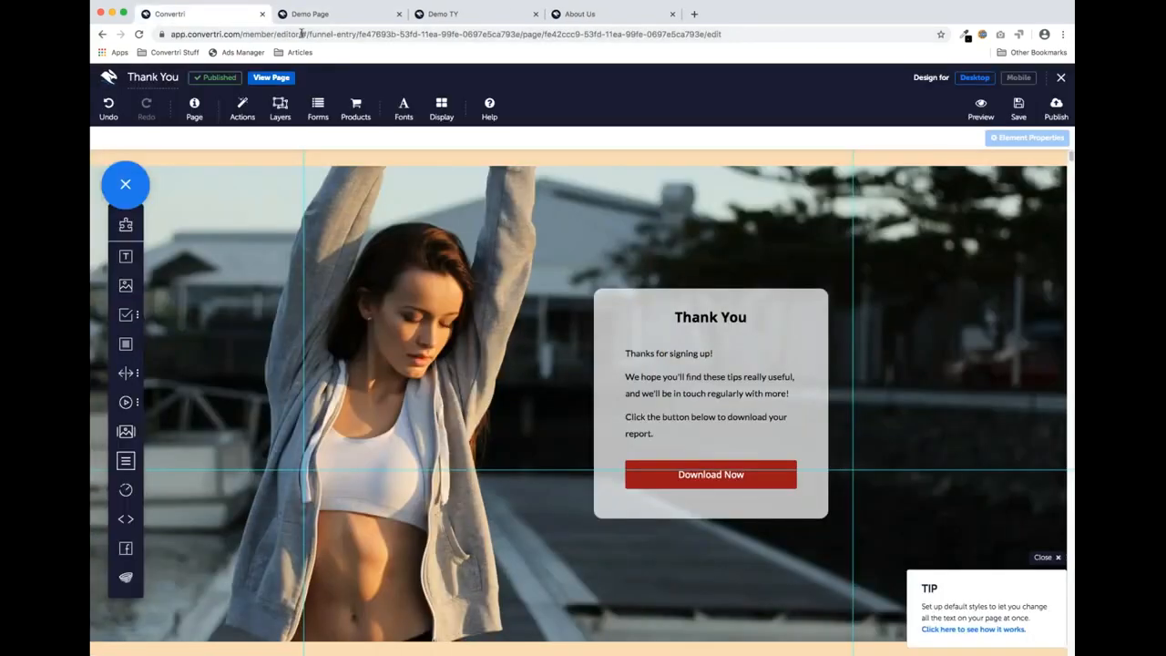
click(1020, 109)
click(548, 325)
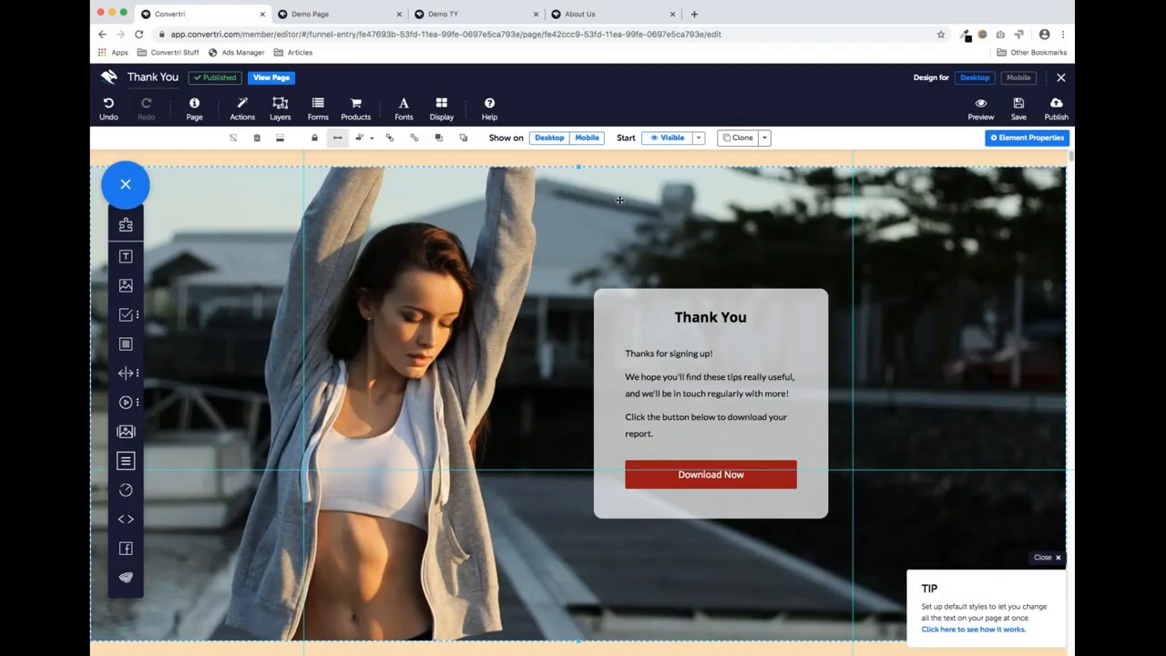
Set the guideline width to 1280, try restoring the default guidelines and undo the last change
click(441, 108)
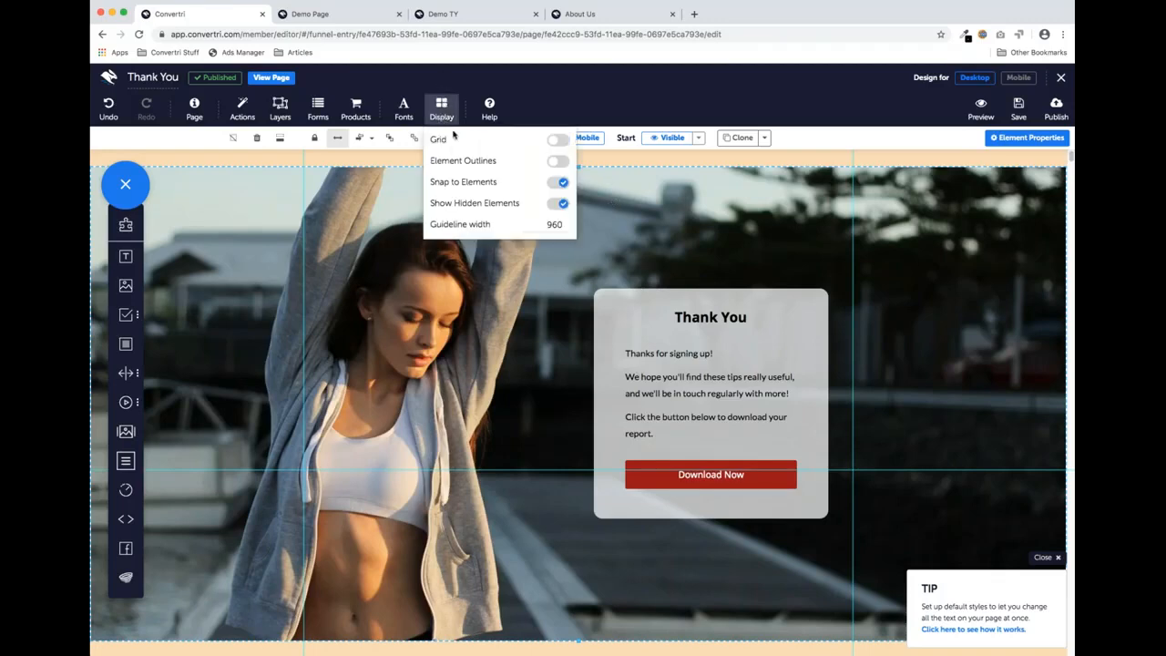
click(554, 224)
text(1280)
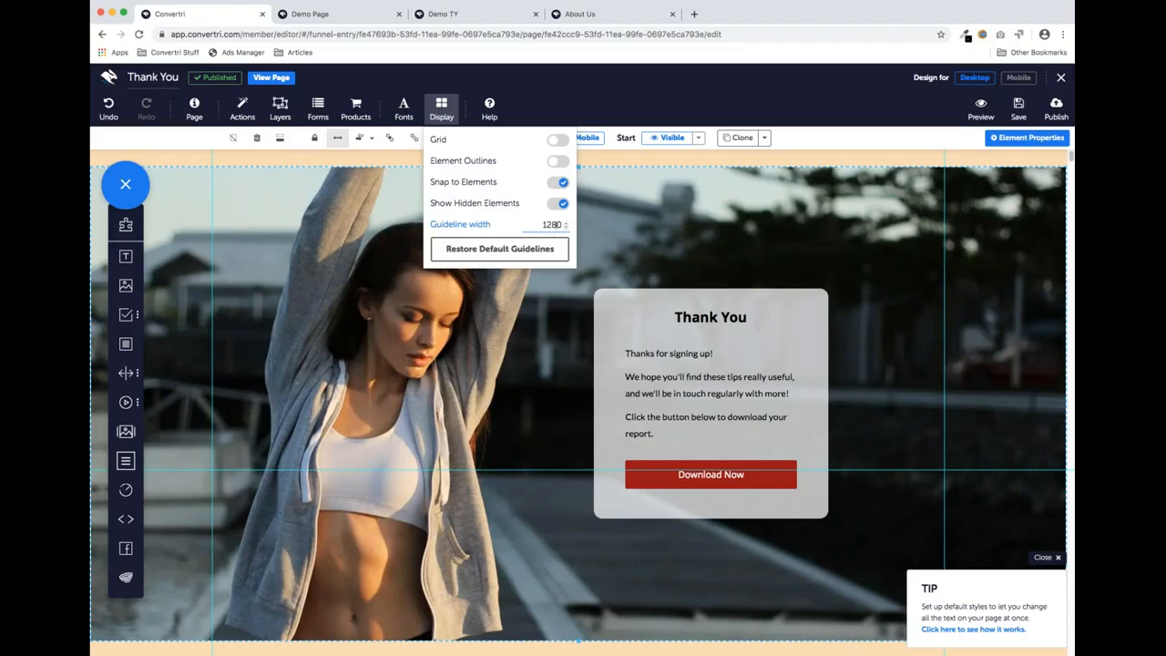
click(553, 247)
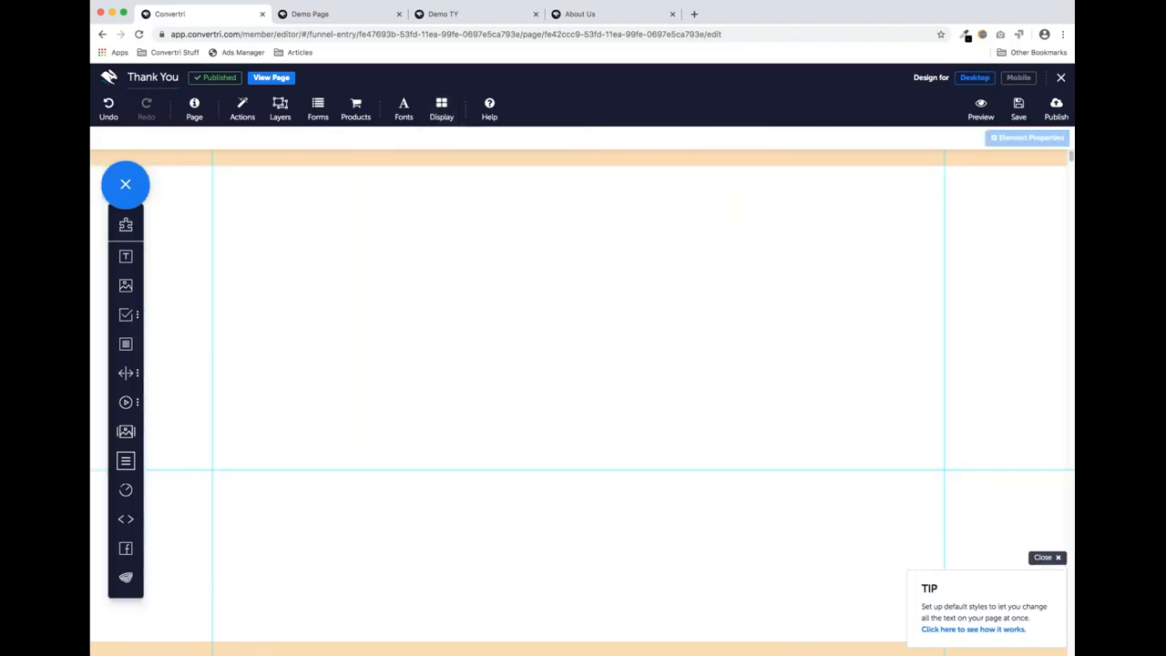
click(109, 108)
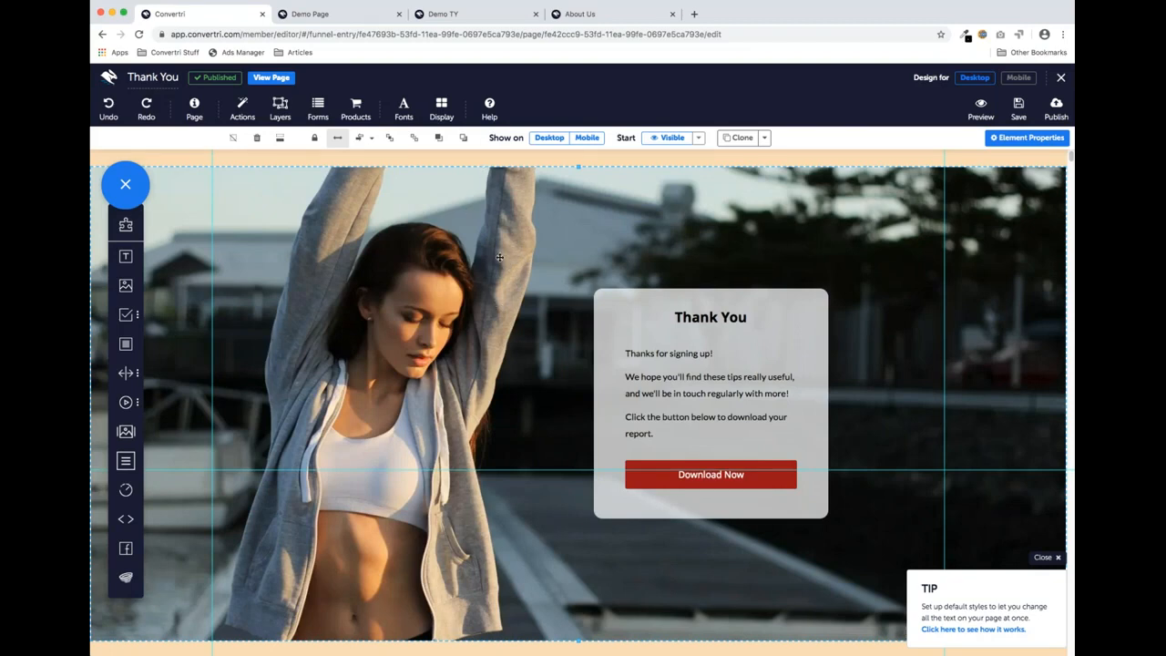
Set the guideline width to 960 and close the display options
click(444, 114)
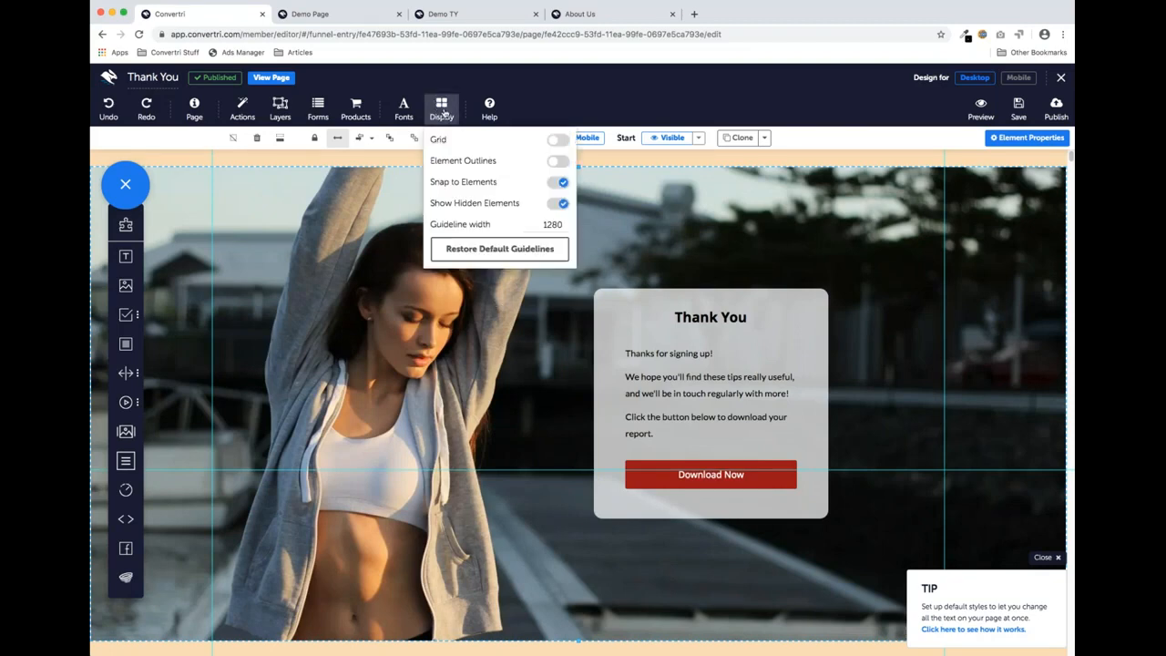
click(554, 225)
drag(556, 224, 538, 224)
text(960)
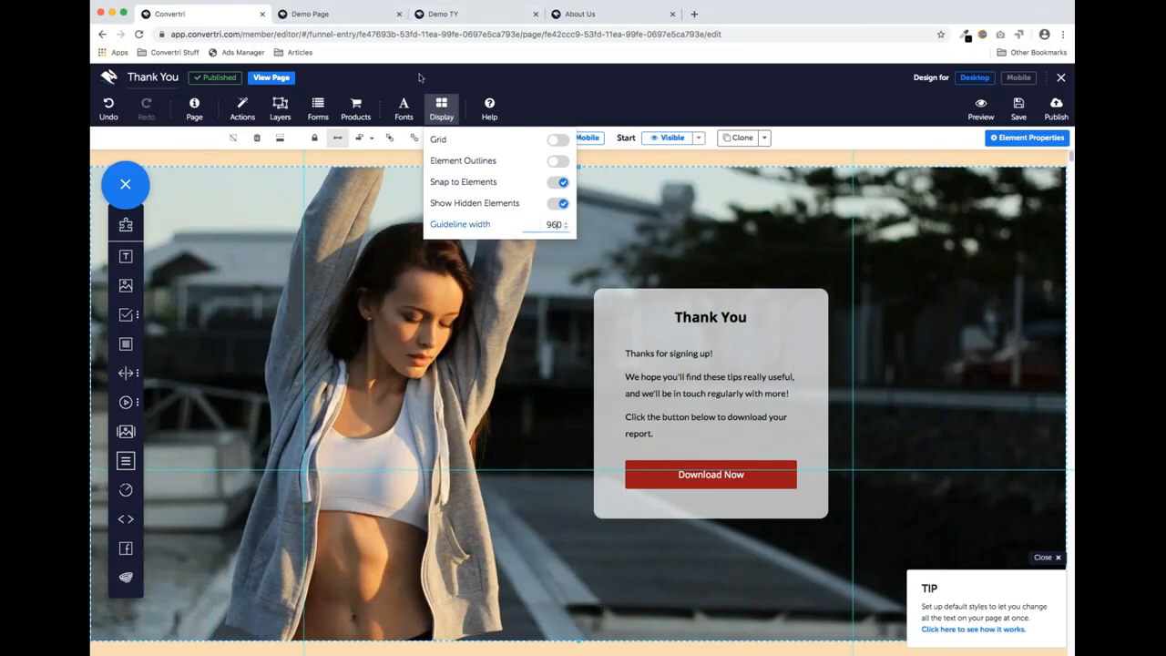
click(441, 110)
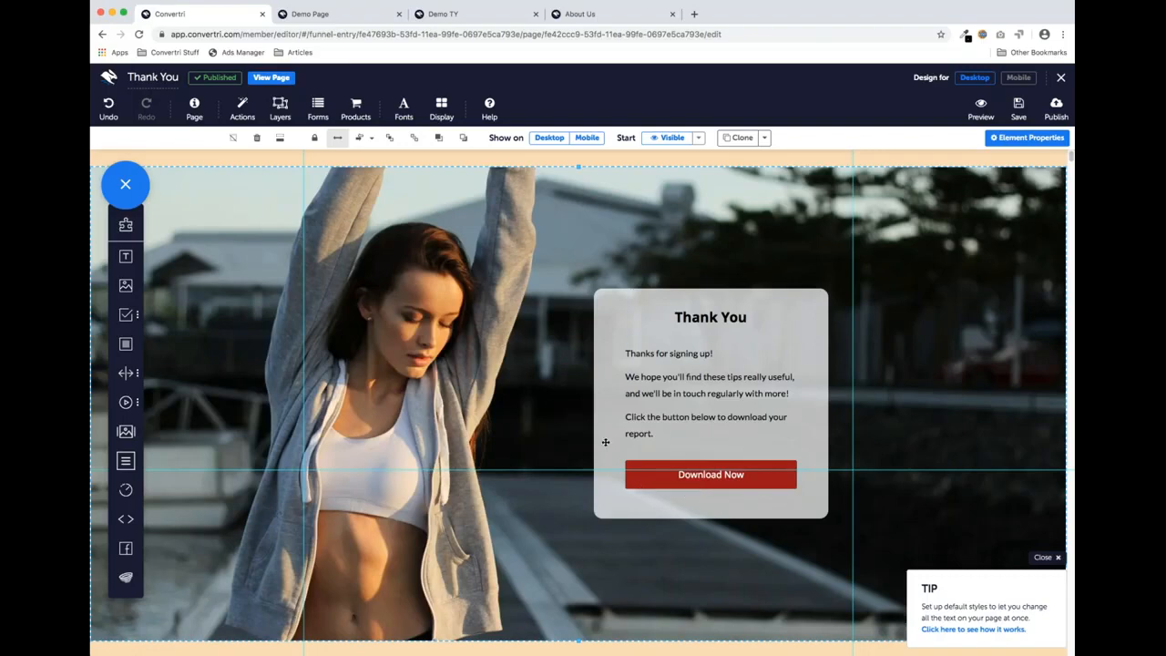
Move the Thank You panel with its text and button slightly upward over the background photo
click(640, 308)
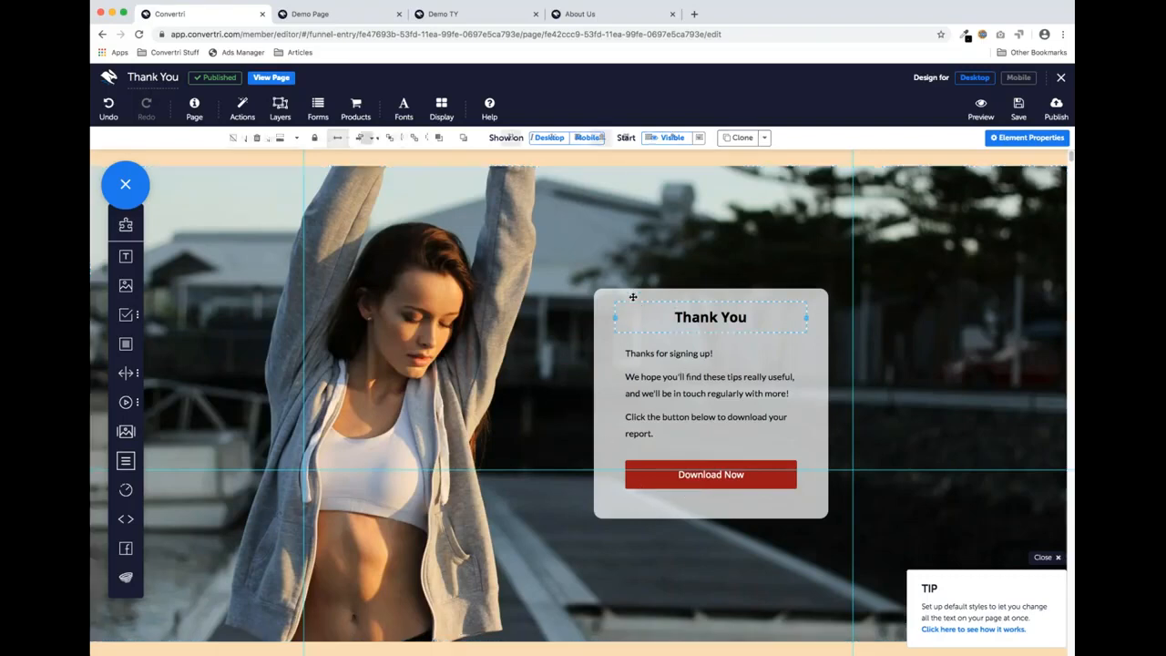
drag(630, 296, 633, 266)
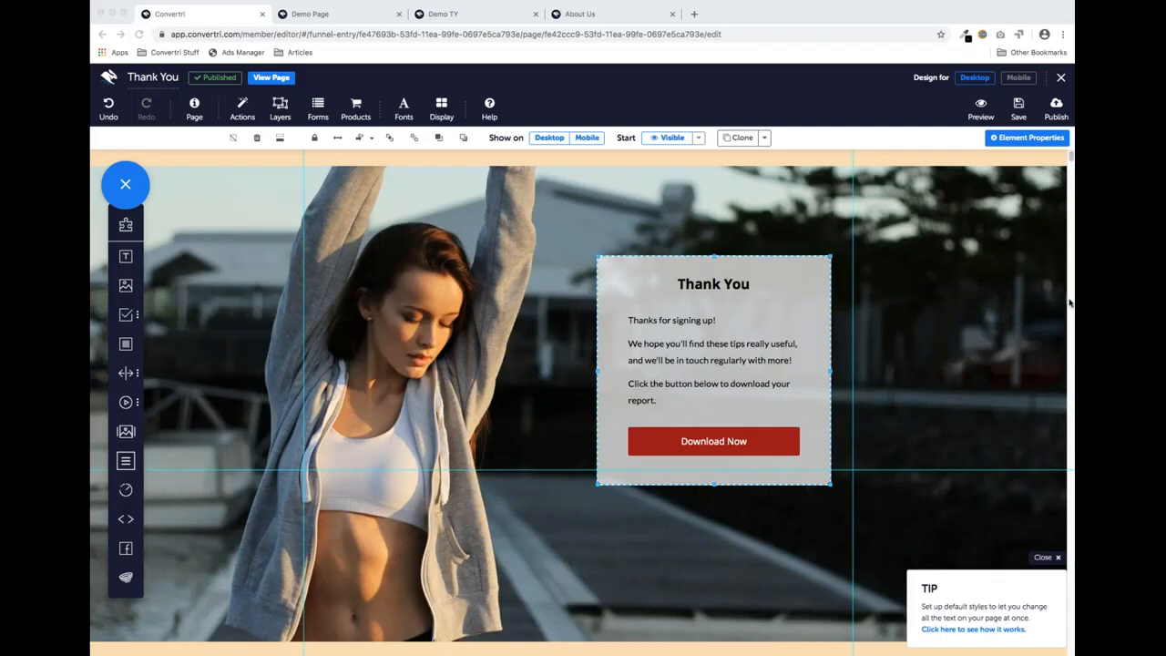
click(275, 189)
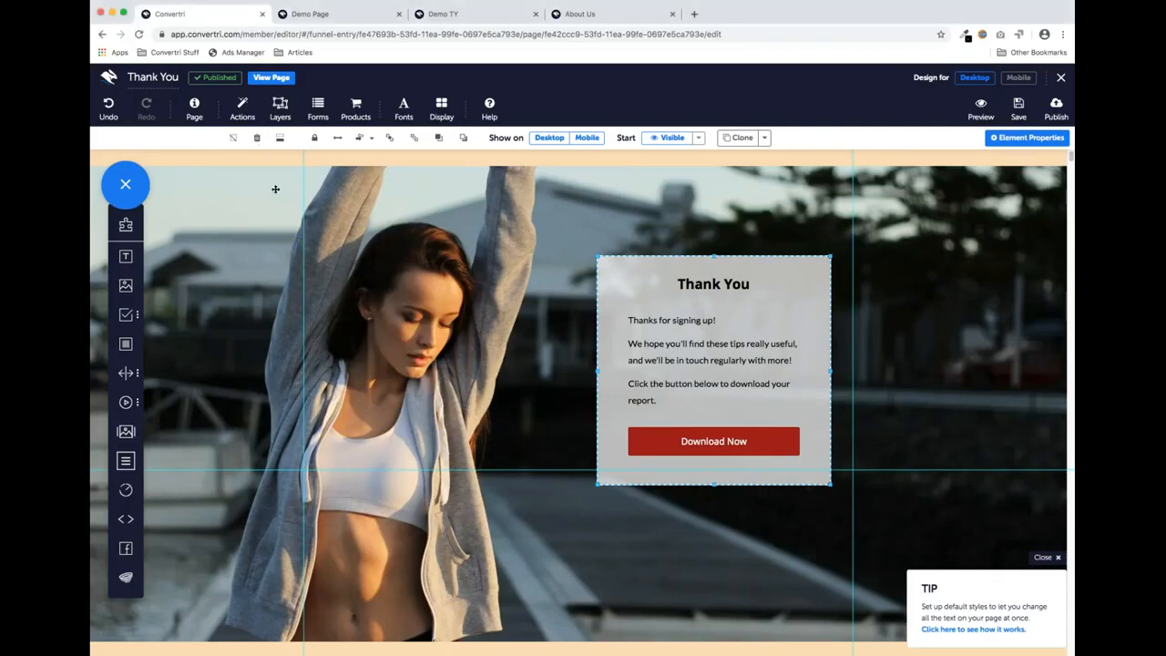
Review the 'Powered by Convertri' badge appearance options in the page settings and close them
click(192, 109)
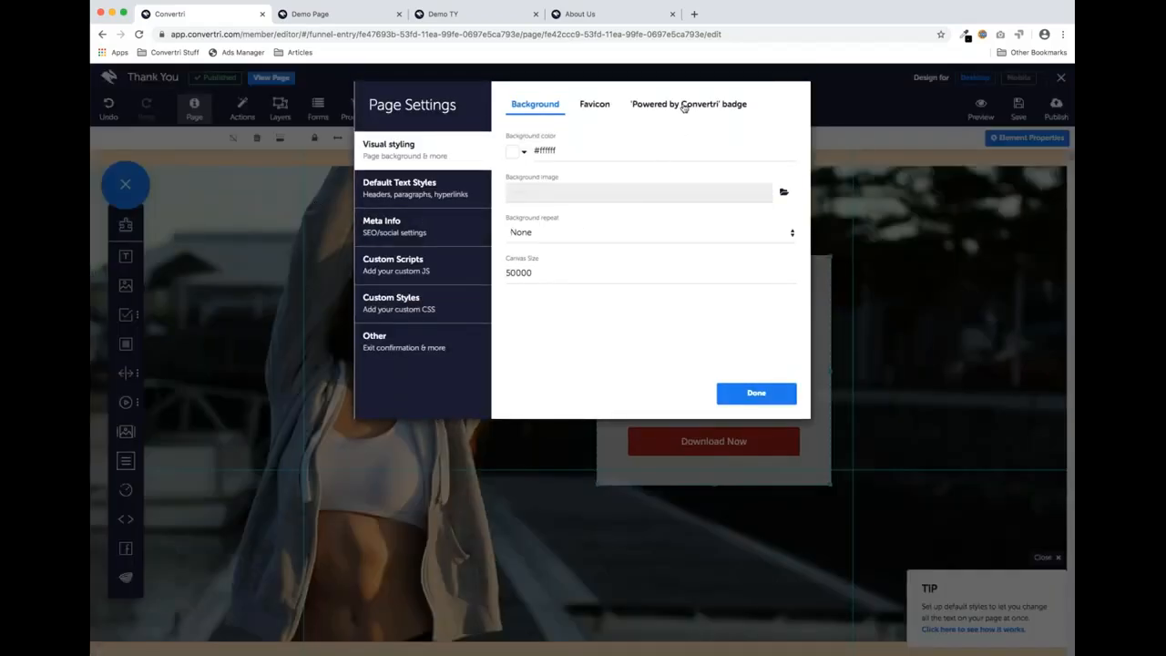
click(683, 106)
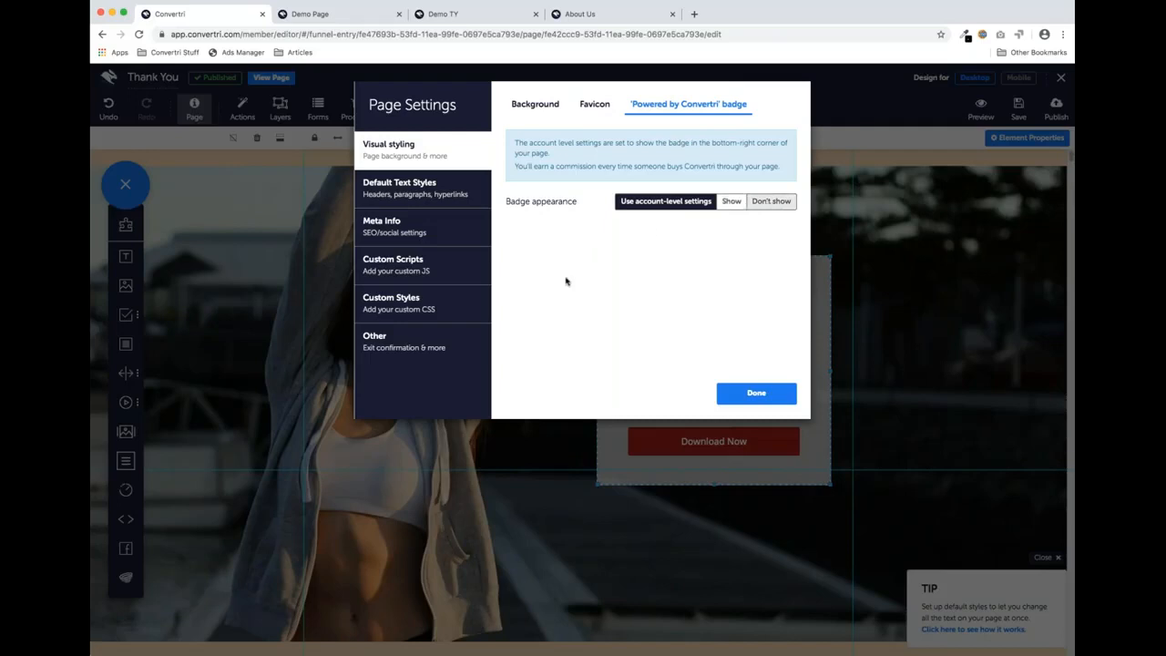
click(743, 393)
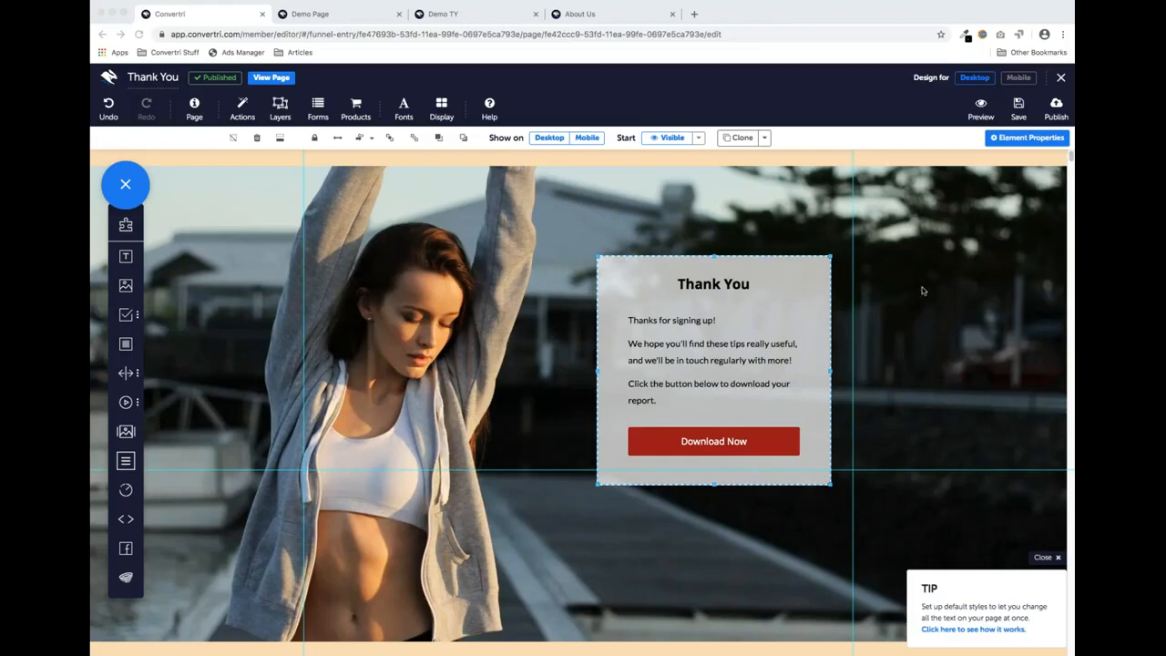
click(546, 442)
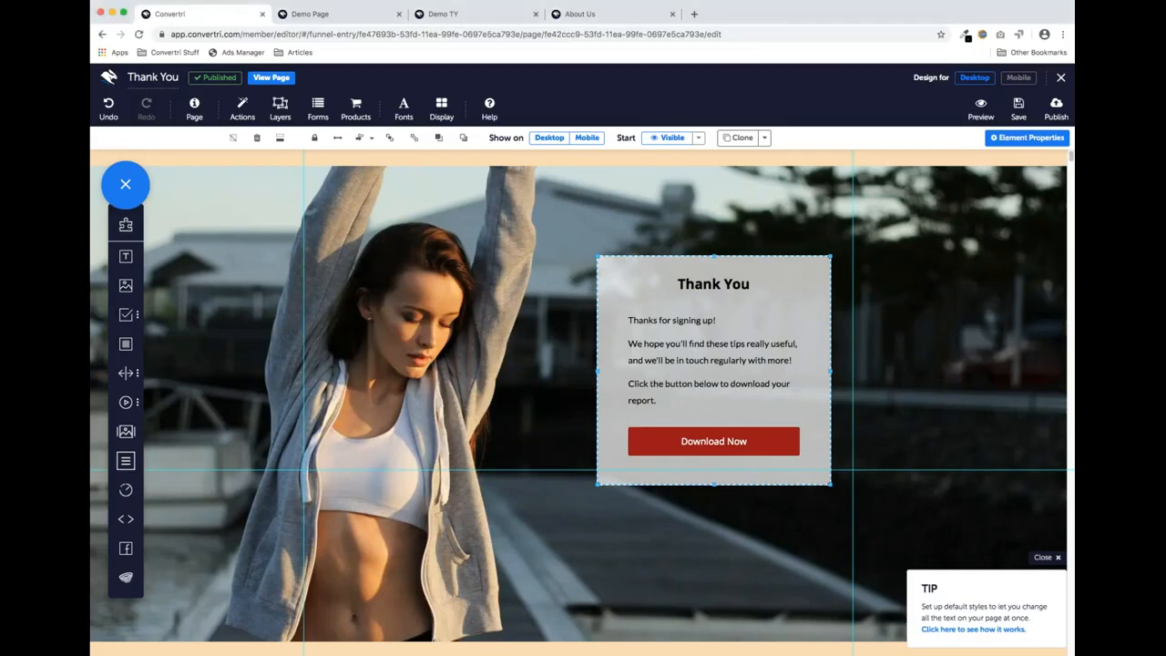
Review the Download Now button's mode and download file settings and the file library, leaving them as they are
click(657, 441)
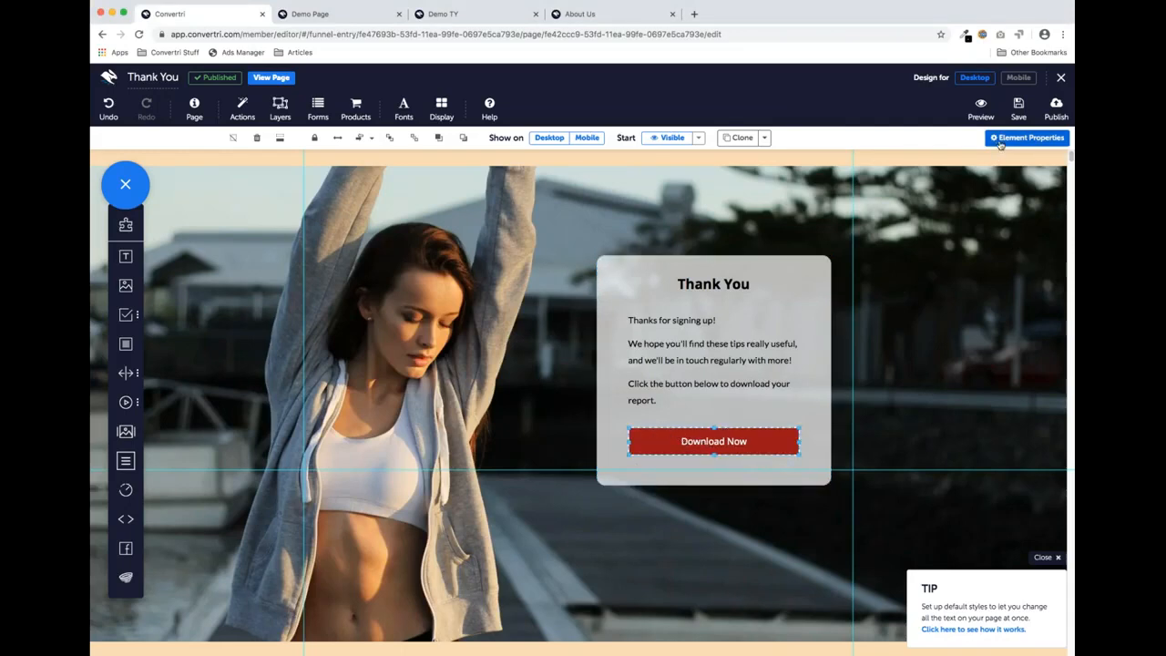
click(1000, 139)
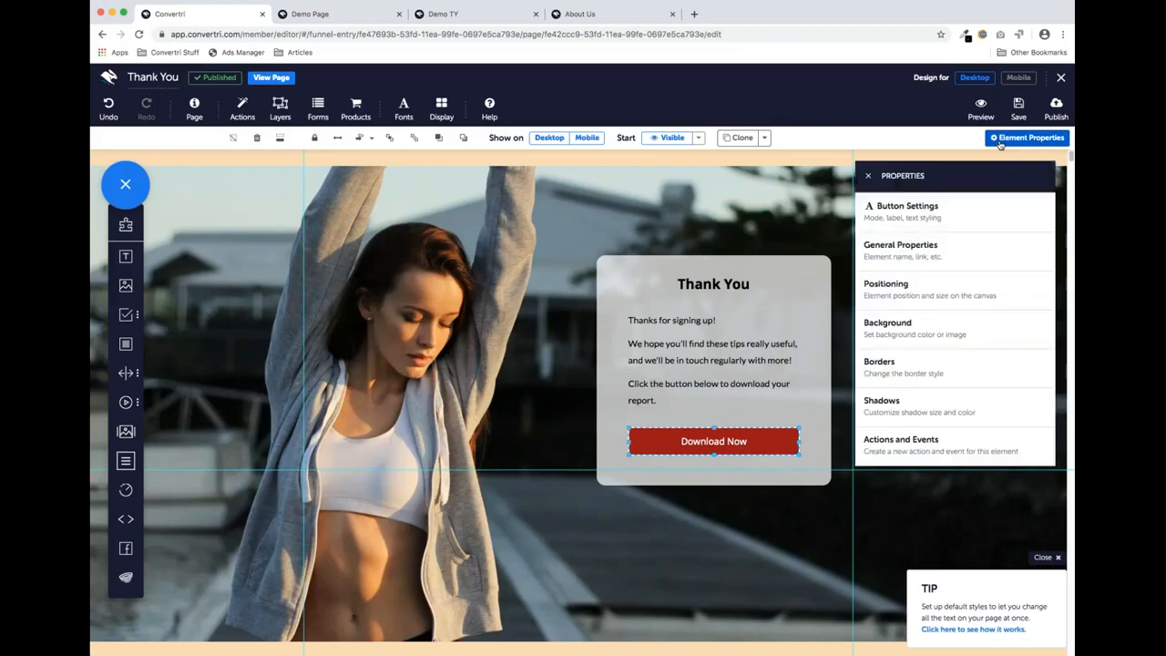
click(942, 214)
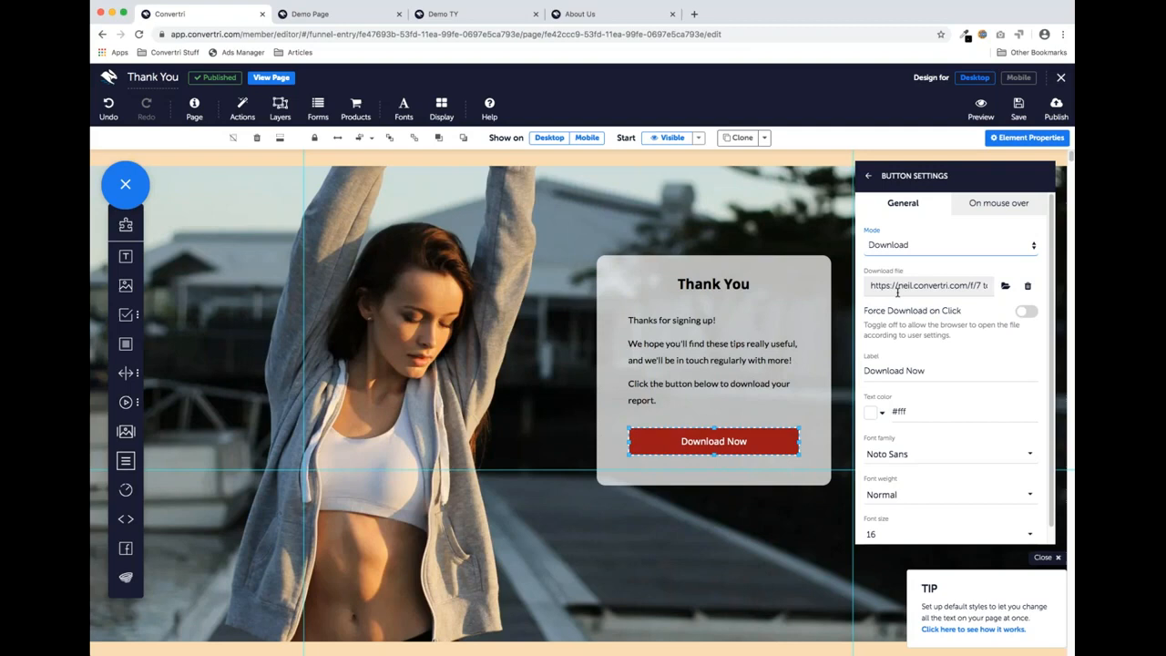
click(1005, 286)
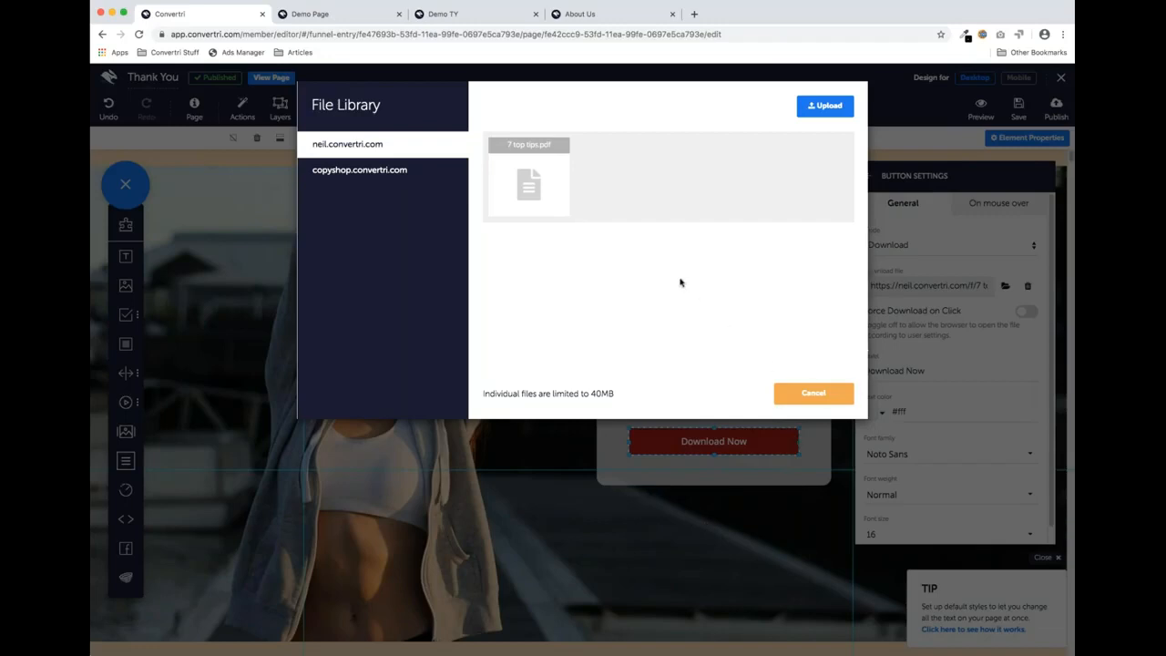
click(840, 398)
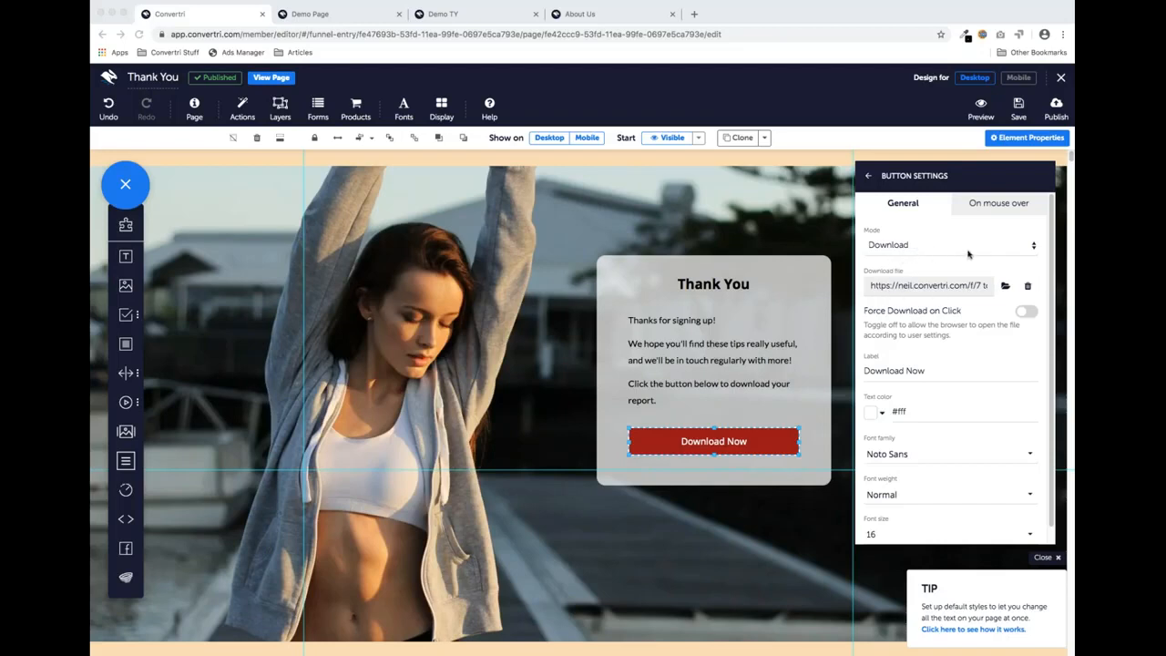
Check the Thank You page's mobile design and its published version at demo/thankyou, and close the published page
click(1018, 253)
click(1018, 81)
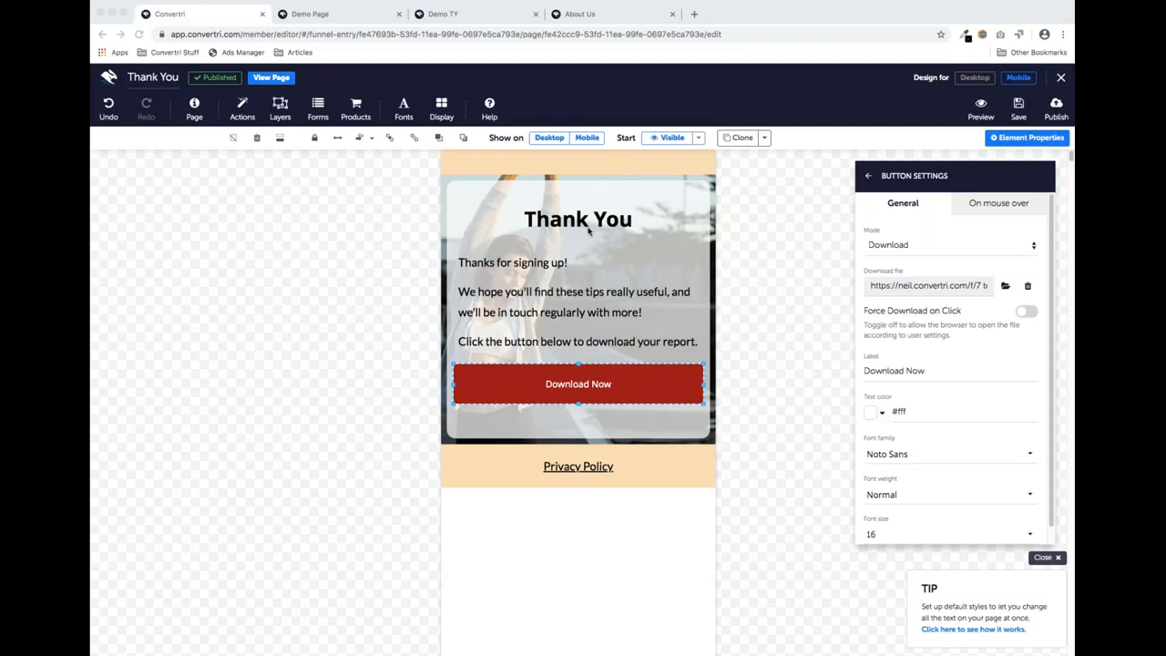
click(271, 77)
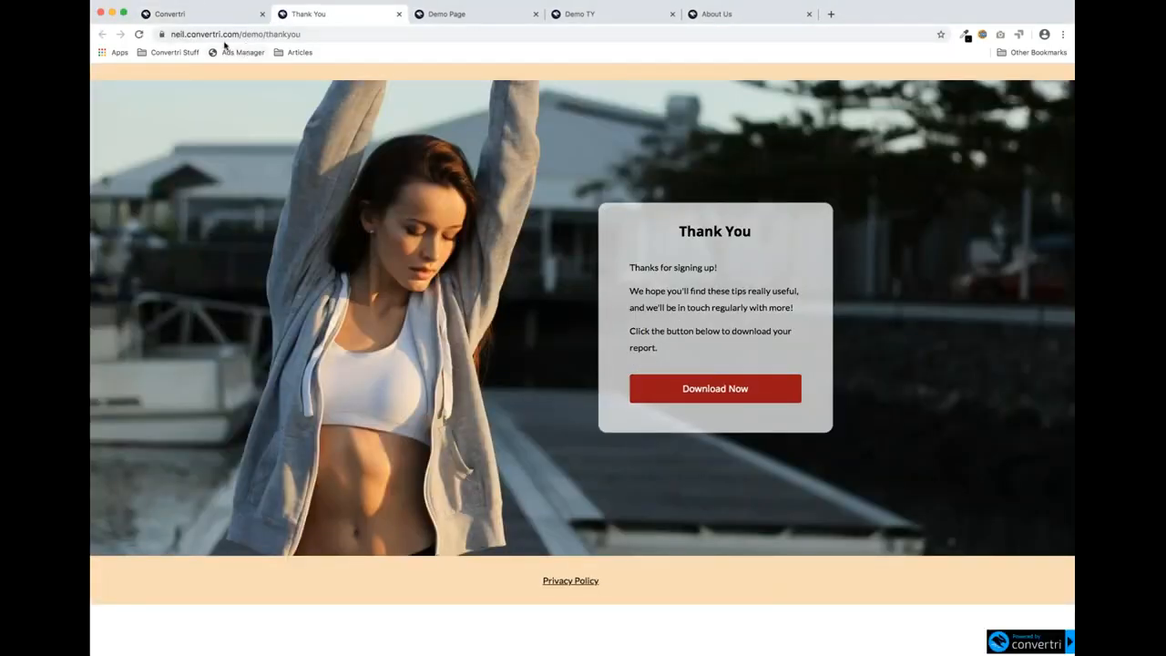
click(245, 33)
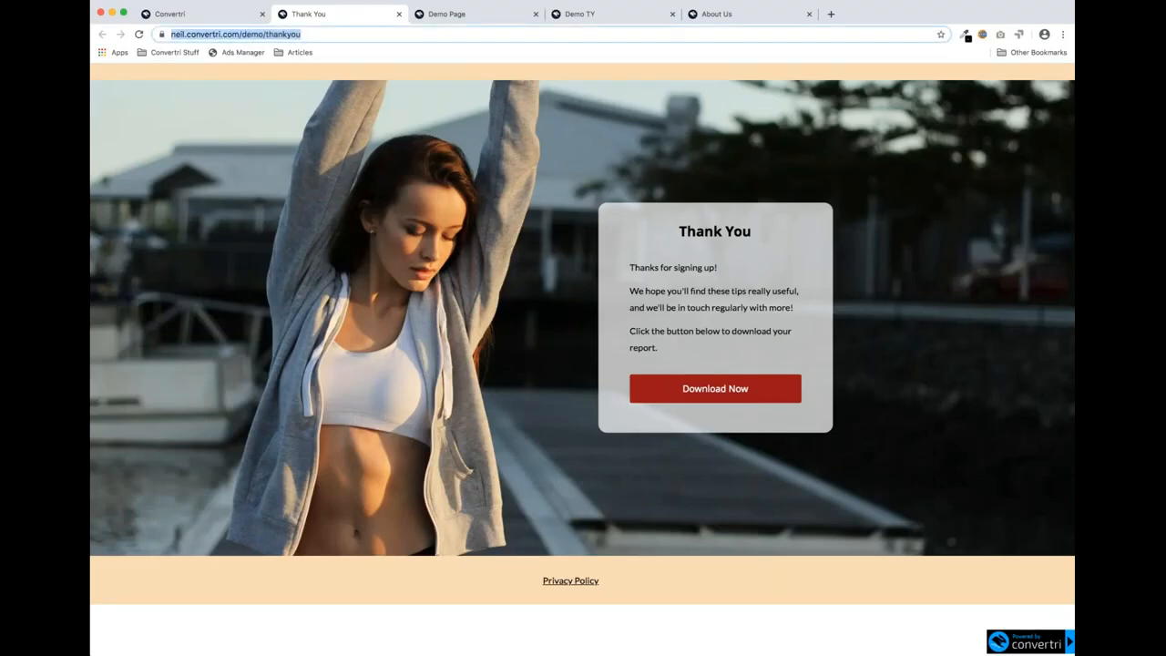
key(super+Tab)
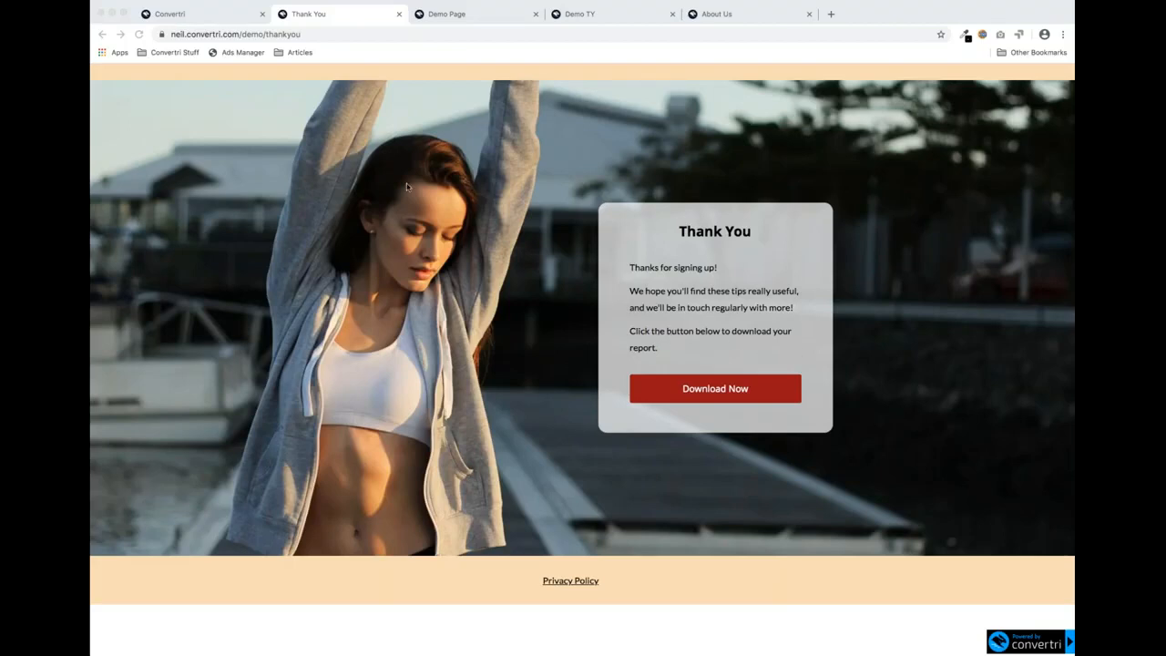
click(390, 30)
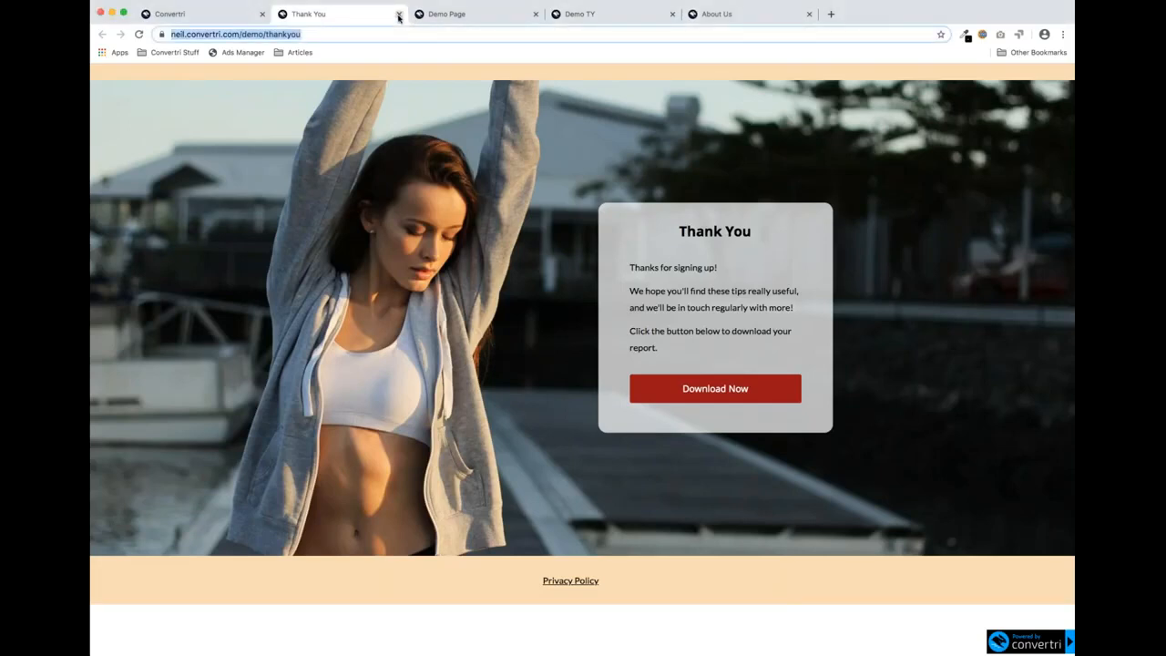
click(398, 14)
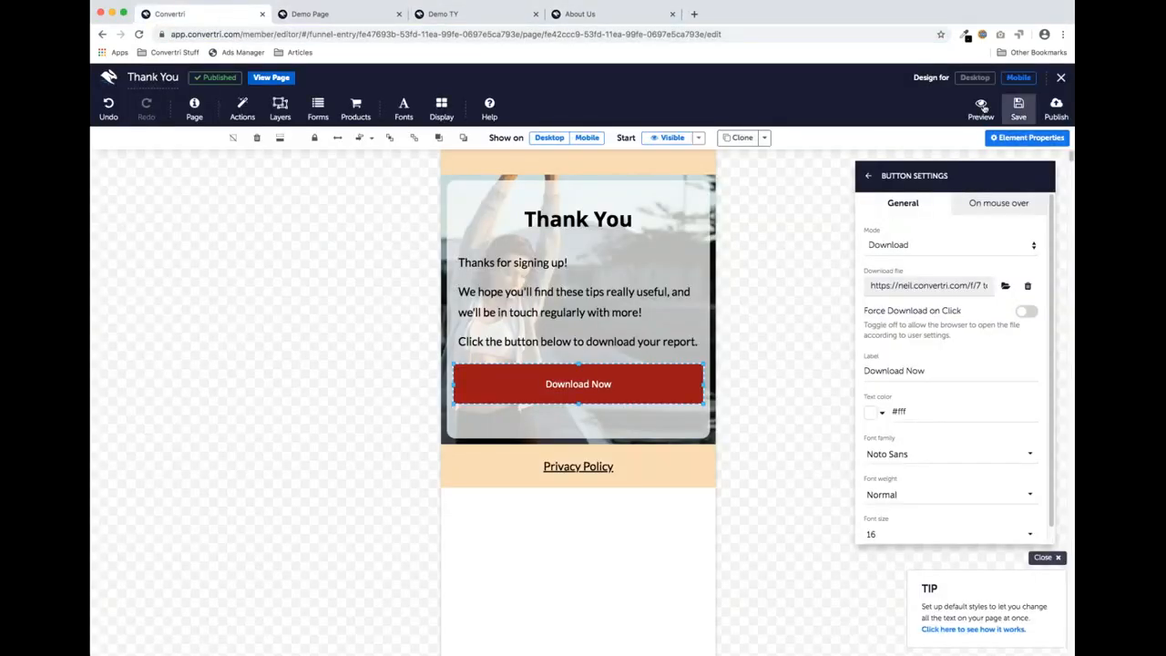
Return to the desktop design, save the Thank You page and exit to the Demo funnel overview
click(973, 77)
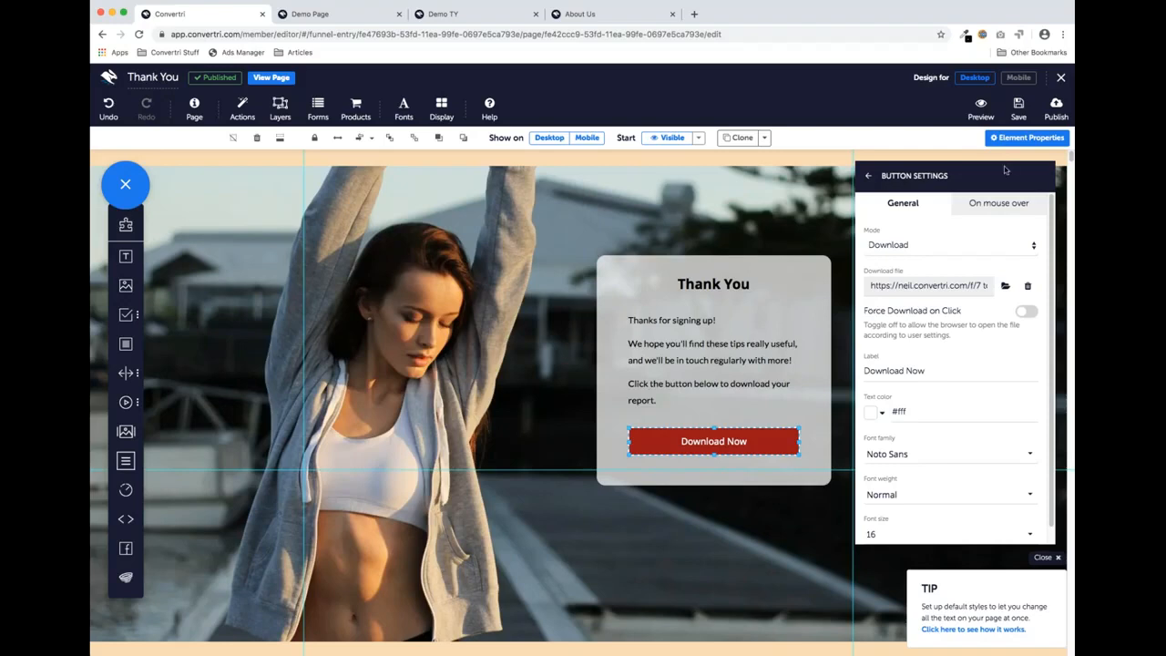
click(1020, 117)
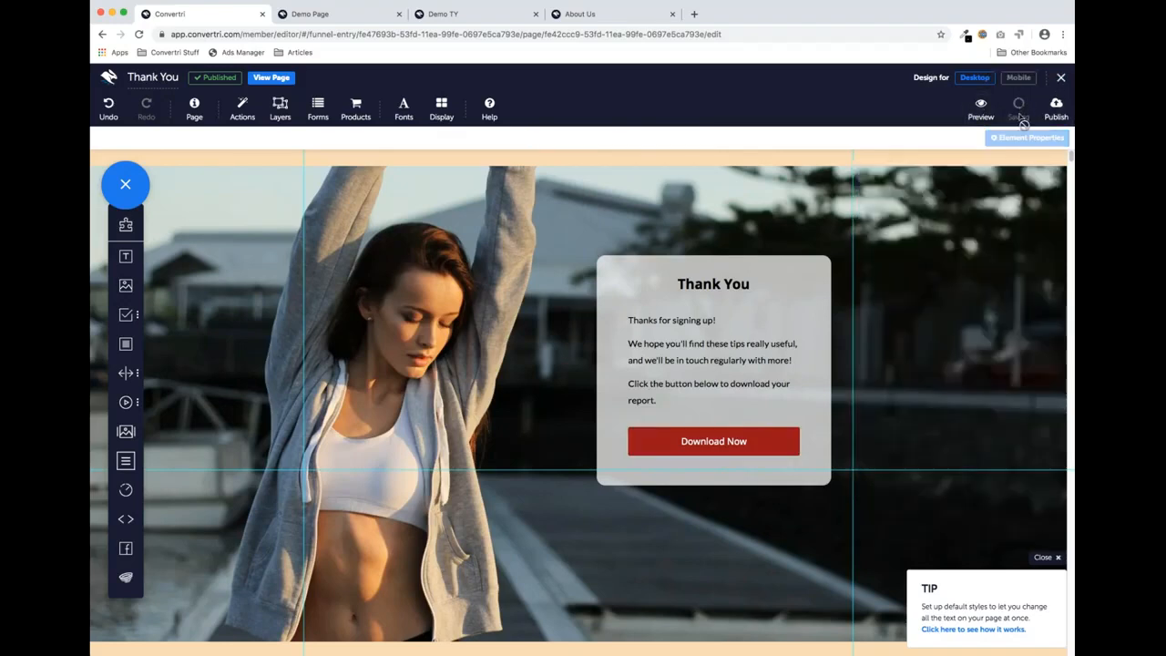
click(1060, 78)
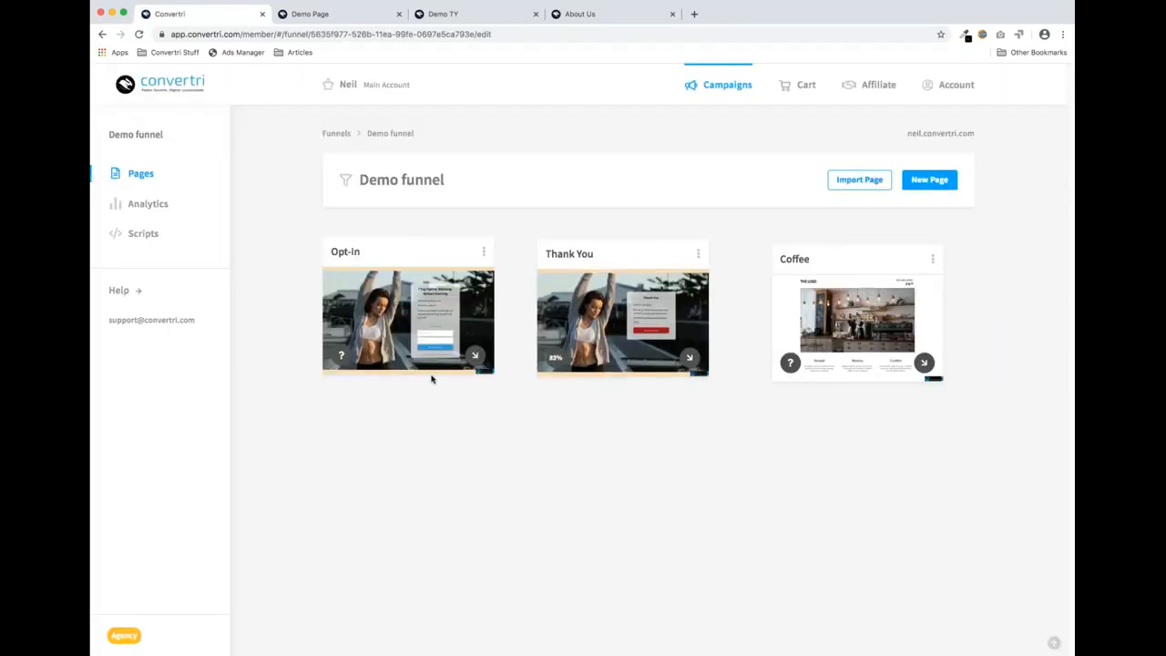
Look over the Opt-In and Thank You pages in the Demo funnel and open the Opt-In page for editing
drag(425, 348, 560, 336)
mouse_move(429, 337)
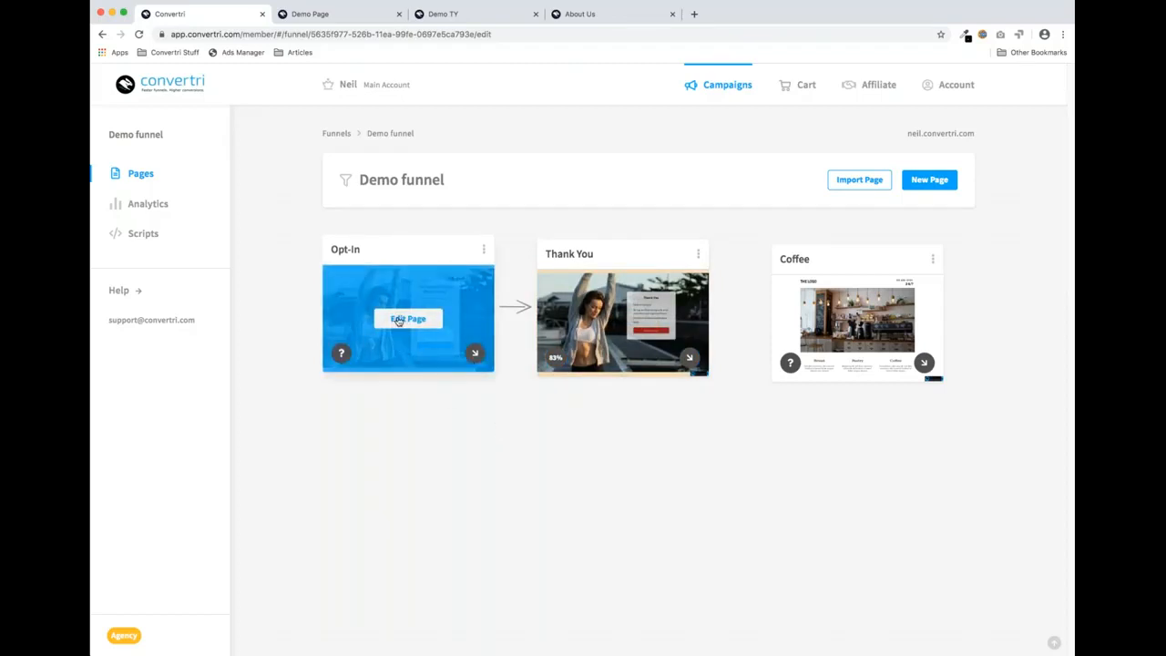
mouse_move(620, 328)
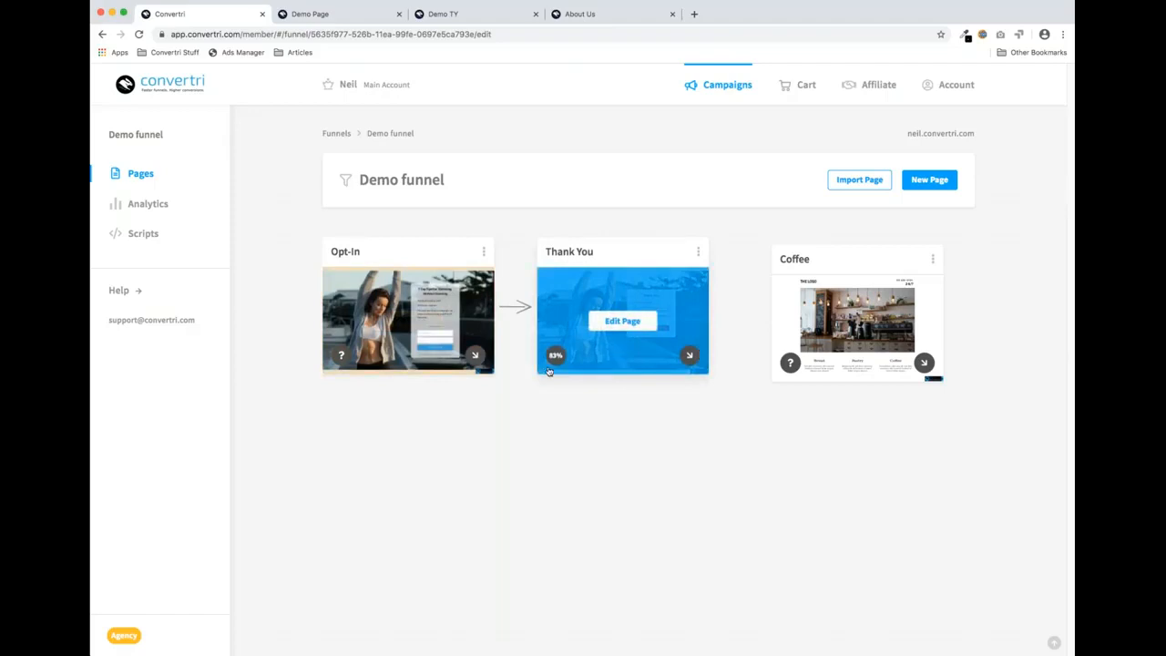
click(408, 319)
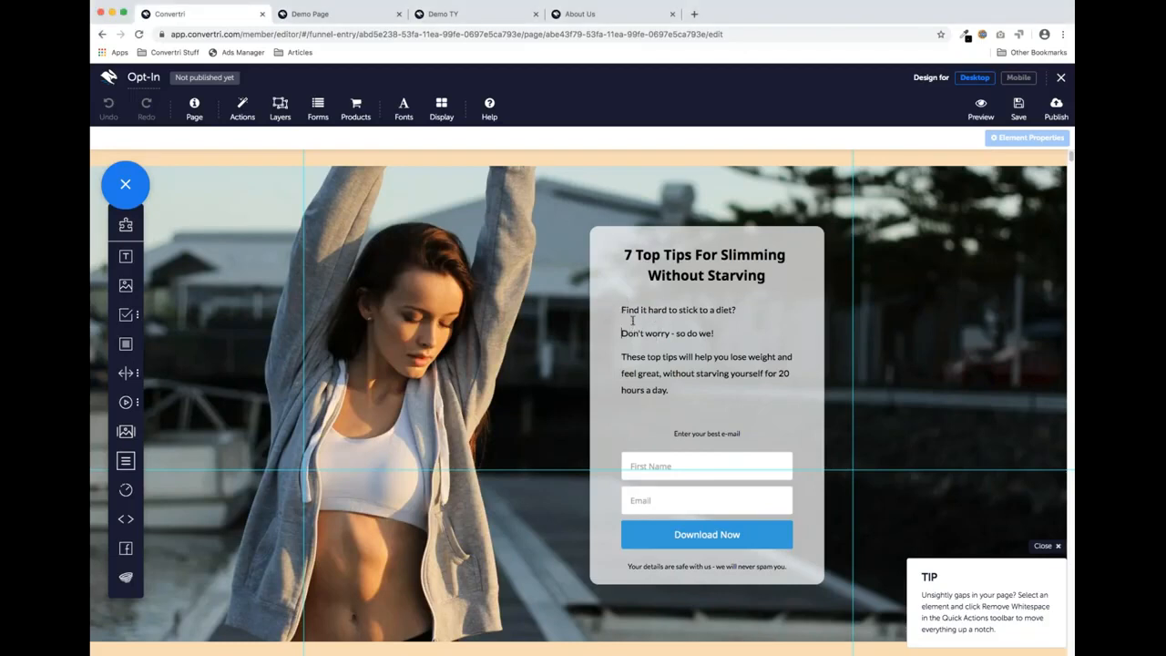
Check the intro text block's cloning options without cloning it, and exit the Opt-In page to the Demo funnel overview
click(632, 310)
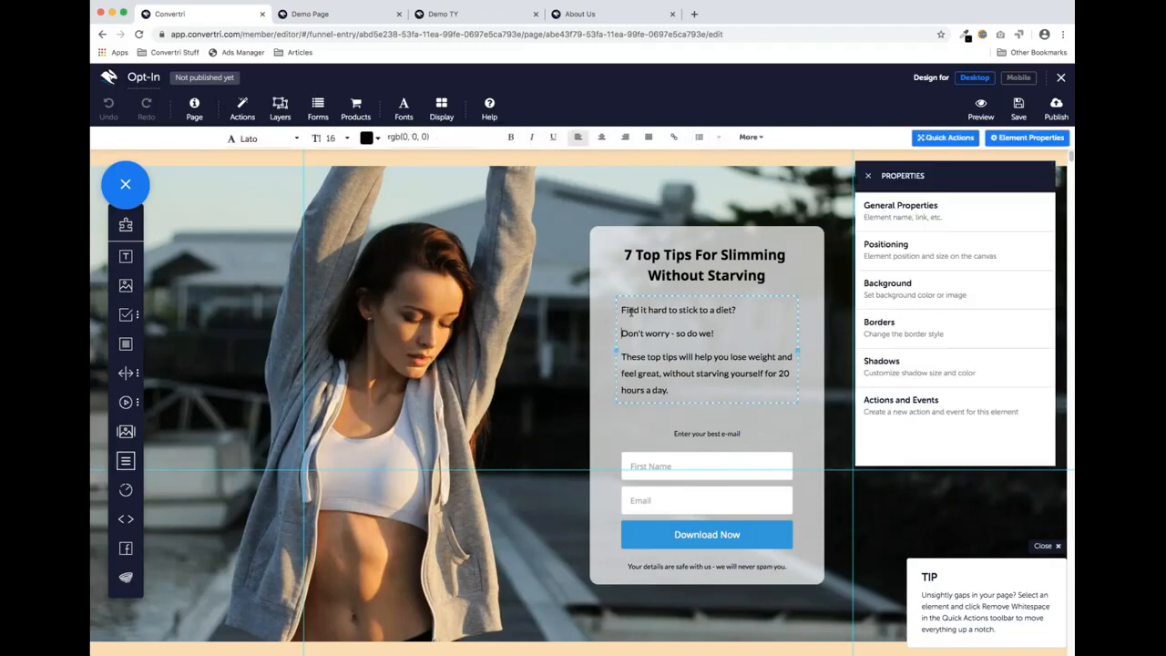
drag(637, 320, 661, 394)
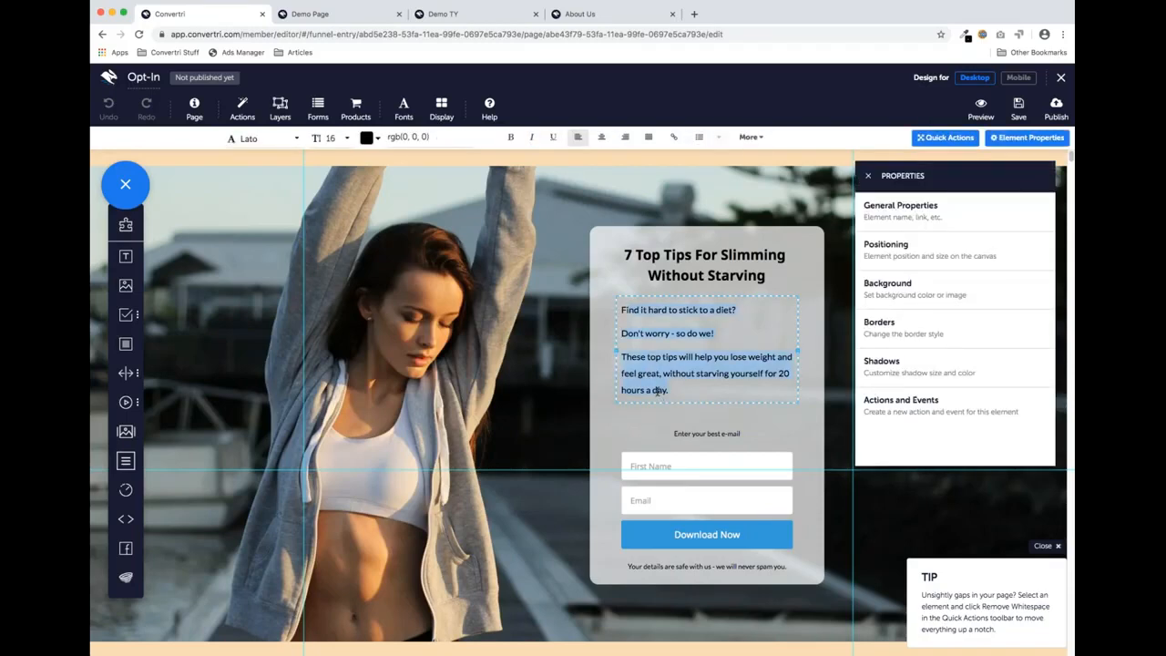
click(679, 372)
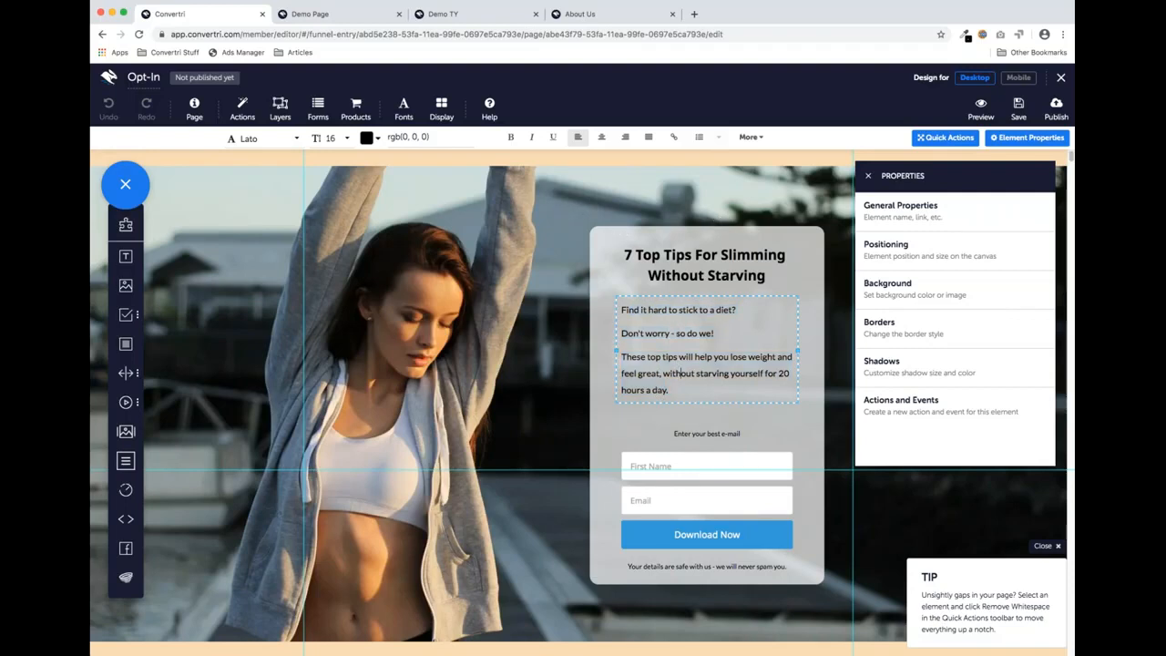
click(680, 296)
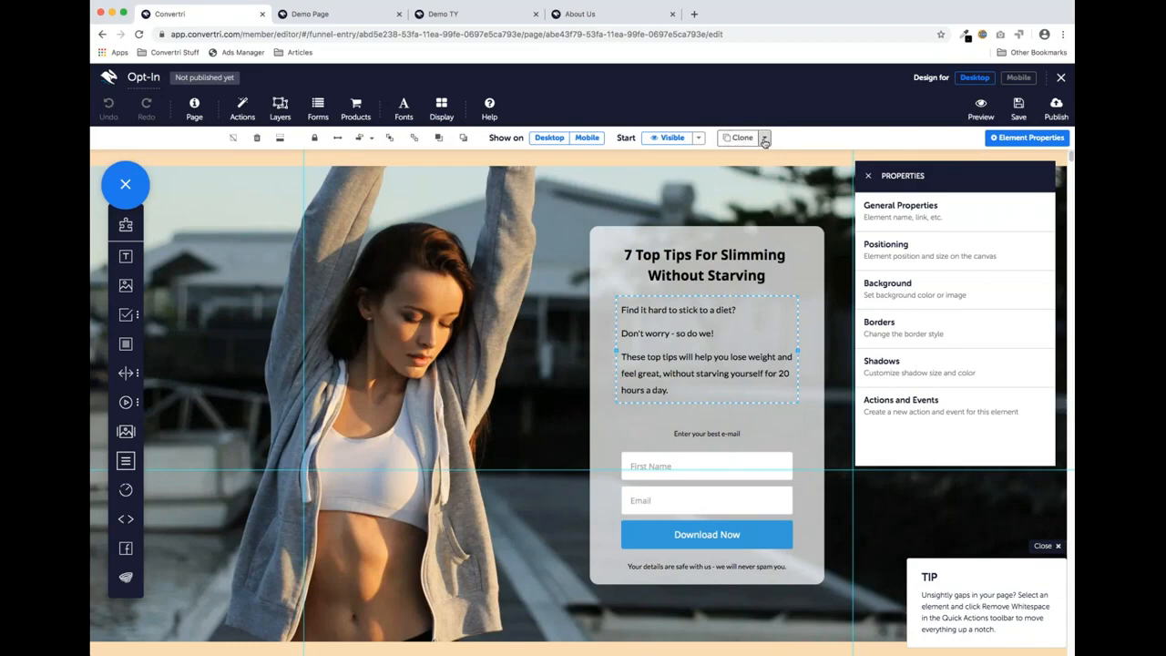
click(764, 139)
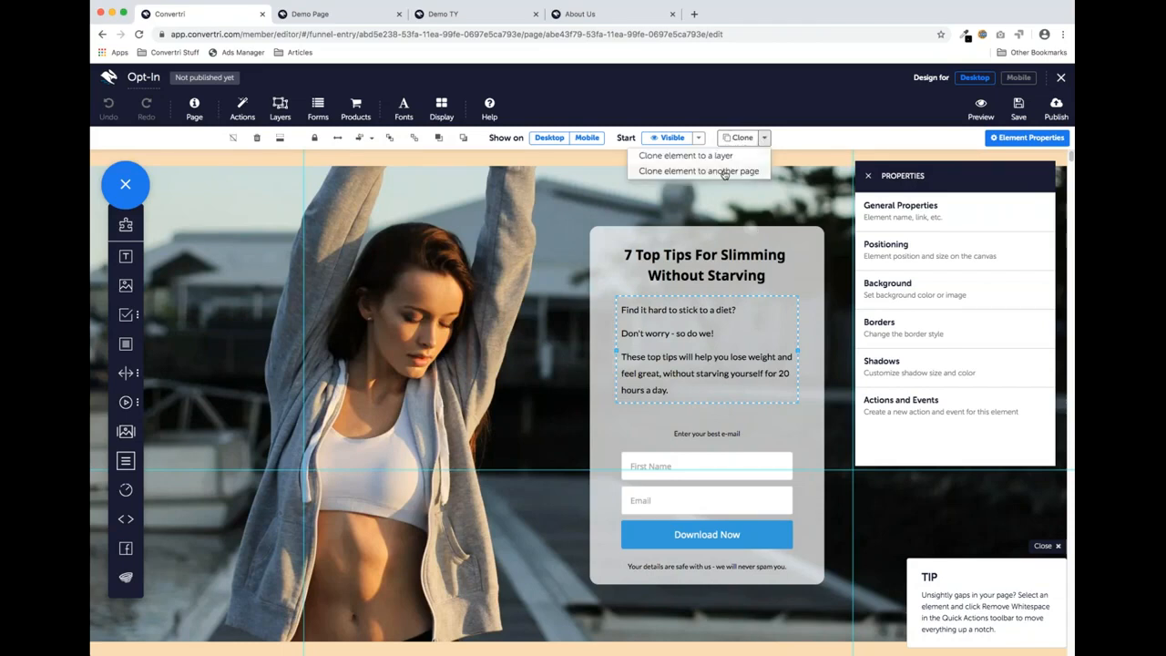
click(765, 139)
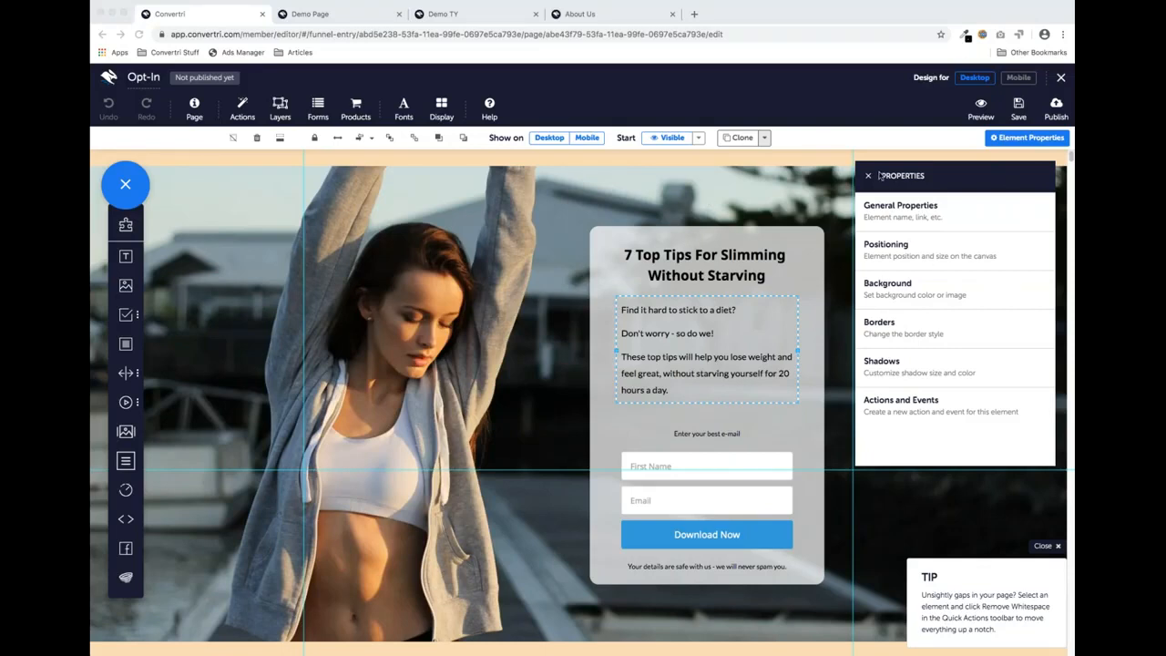
click(1060, 77)
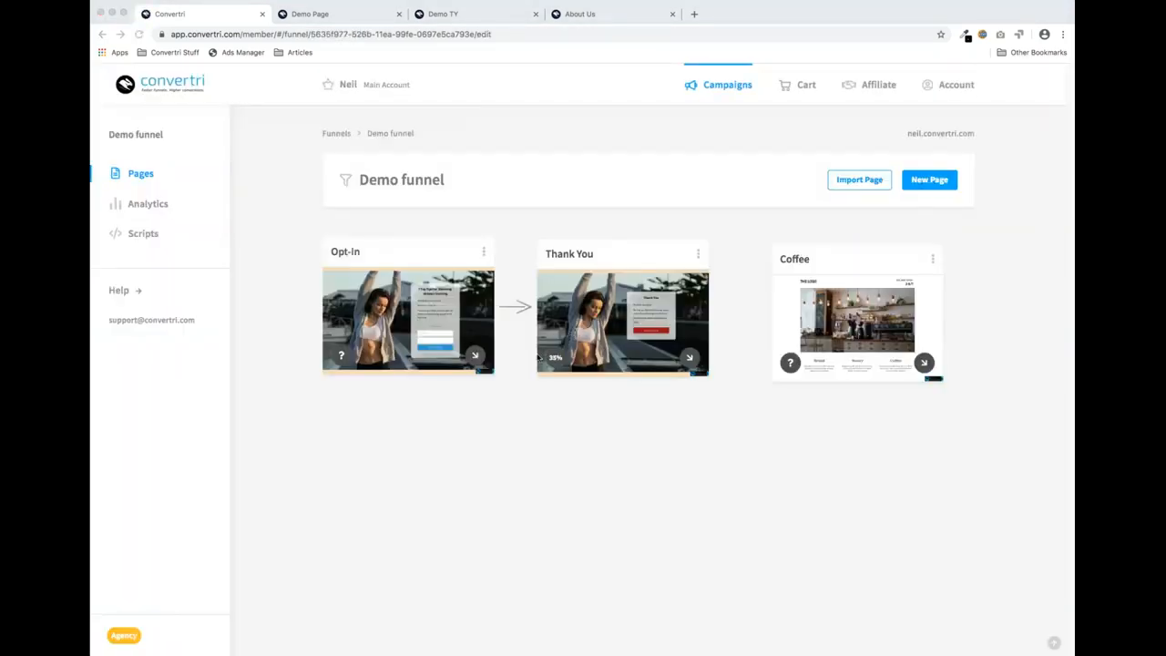
Move the Thank You page below the other two pages and draw an arrow from Opt-In to it
drag(595, 257, 650, 424)
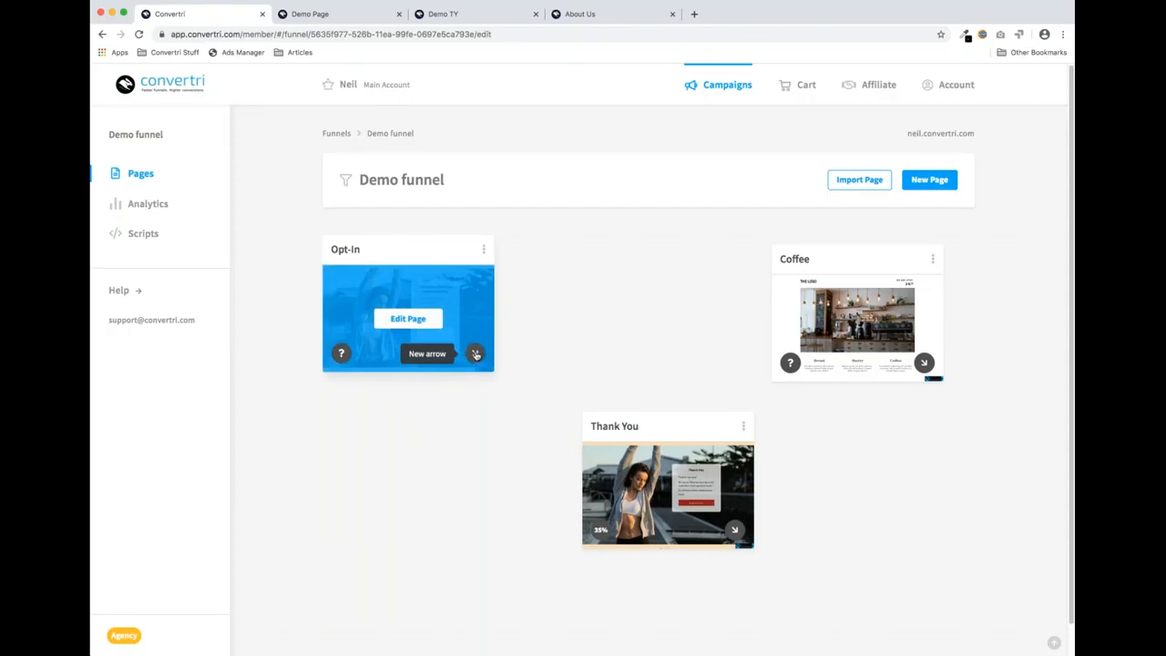
mouse_move(474, 355)
mouse_down()
mouse_move(528, 361)
mouse_move(664, 265)
mouse_move(458, 559)
mouse_move(603, 550)
mouse_move(728, 296)
mouse_move(520, 540)
mouse_move(572, 550)
mouse_move(656, 480)
mouse_move(570, 417)
mouse_up()
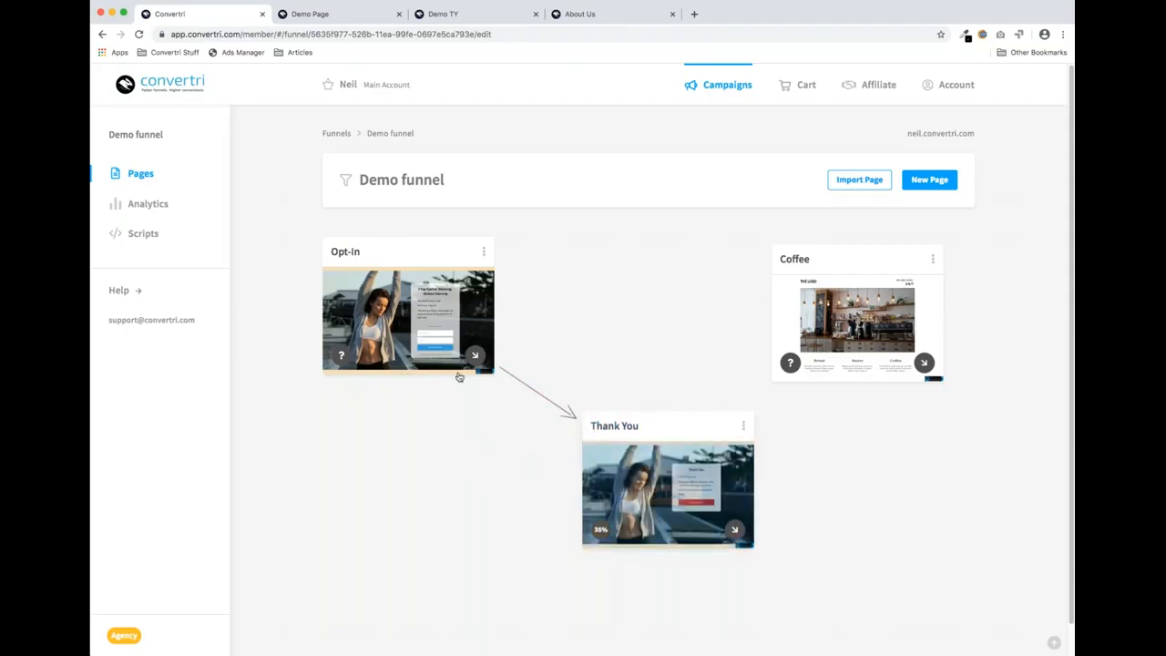
Try an arrow from Opt-In to Coffee, remove it, and move Thank You between the Opt-In and Coffee pages
mouse_move(528, 373)
mouse_down()
mouse_move(702, 286)
mouse_move(846, 291)
mouse_up()
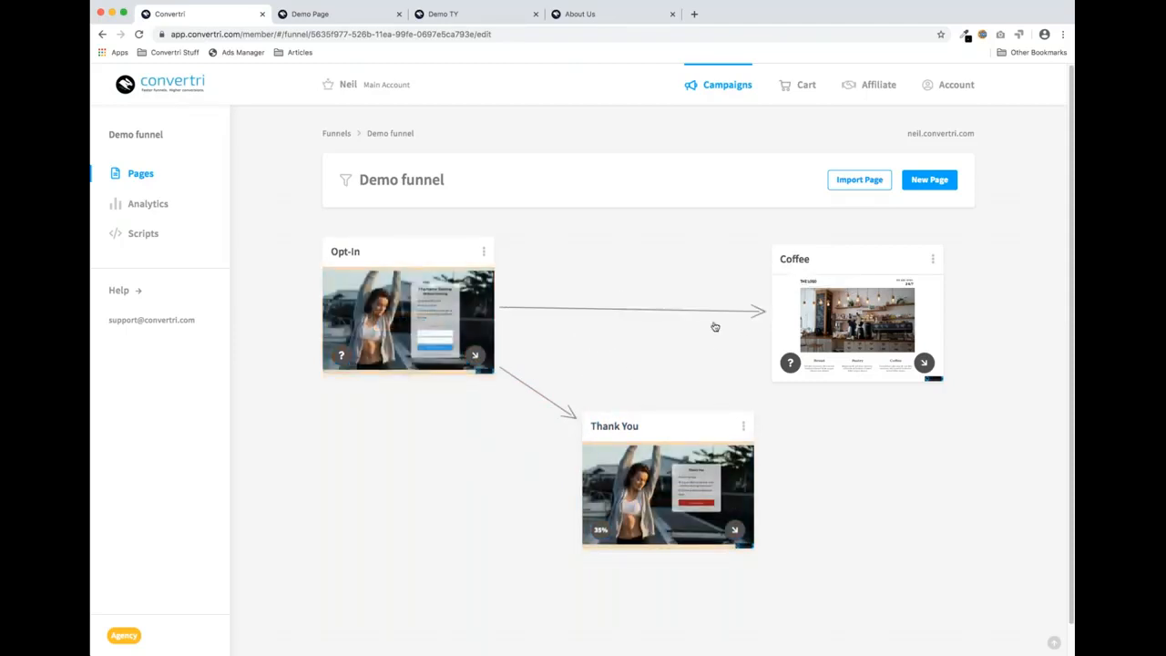
click(632, 313)
drag(672, 424, 648, 255)
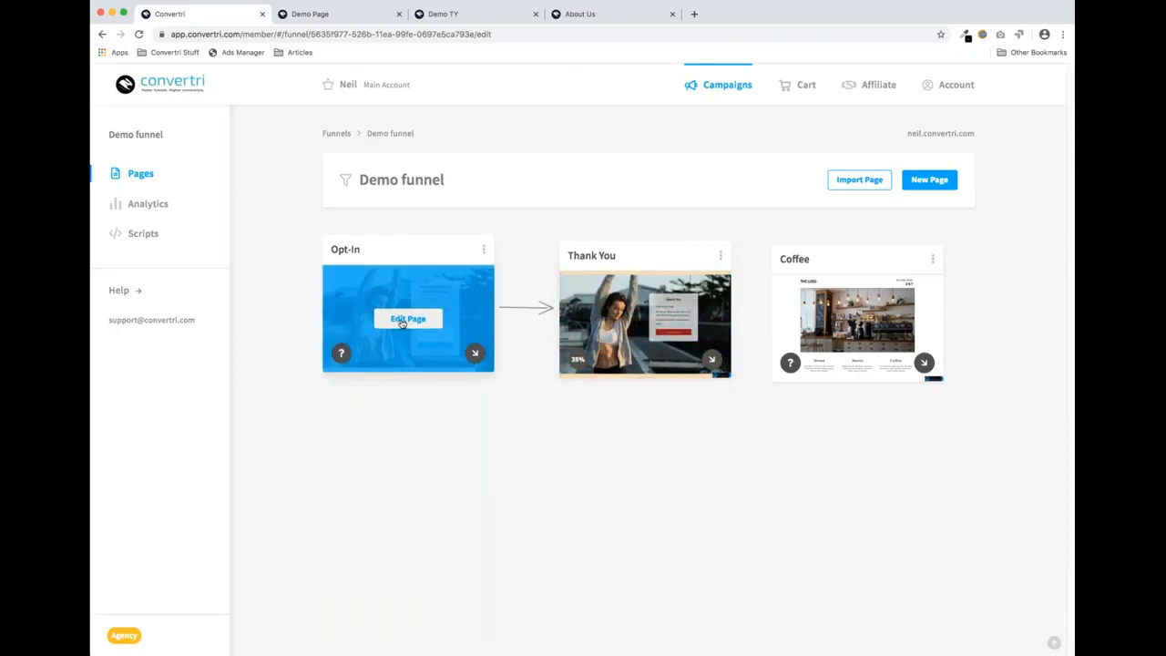
Open the Opt-In page for editing and look over its form fields
click(403, 321)
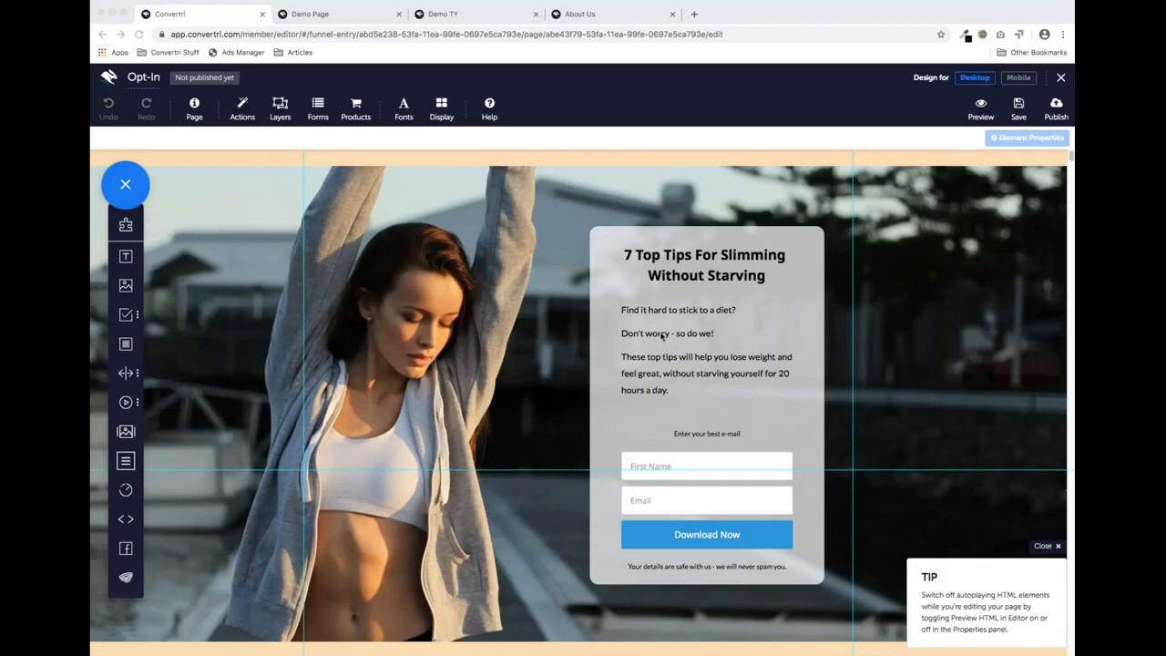
scroll(678, 362, down, 1)
scroll(678, 362, up, 1)
click(687, 465)
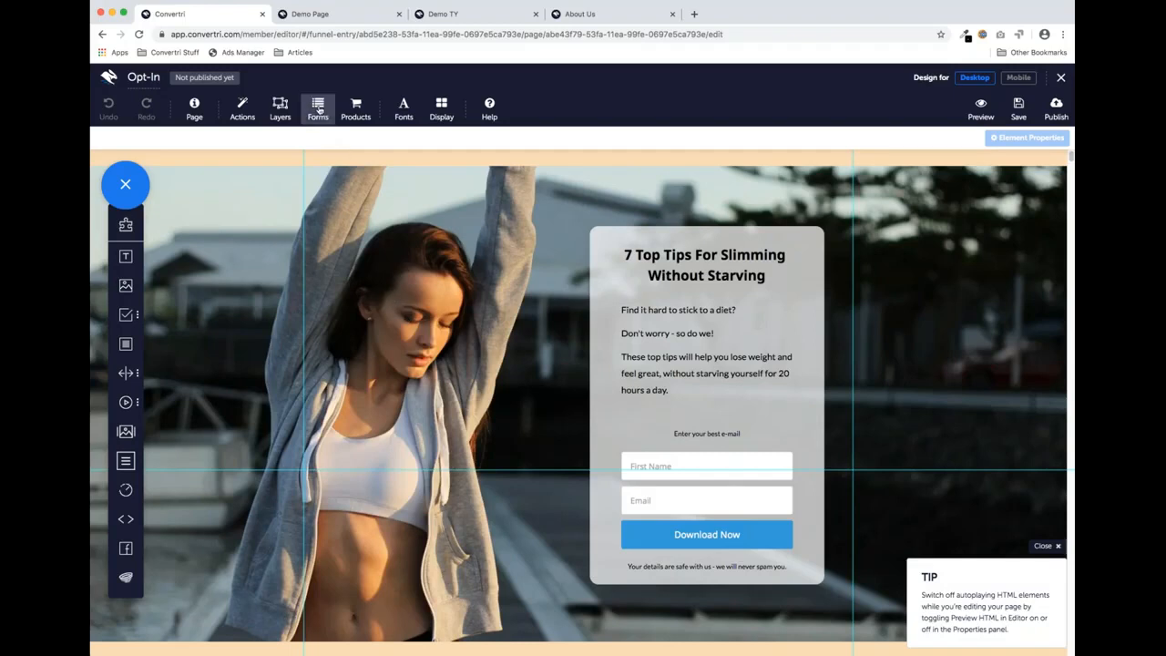
Open the page's form configuration and look through the available autoresponders, including AWeber and Sendlane
click(318, 109)
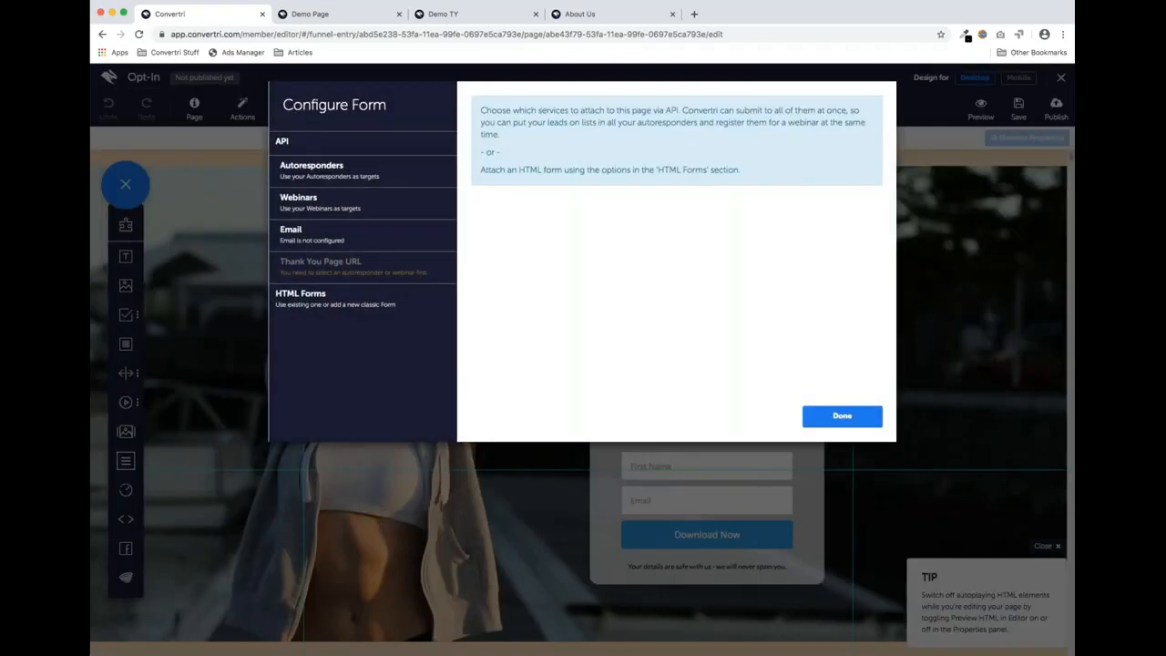
click(343, 174)
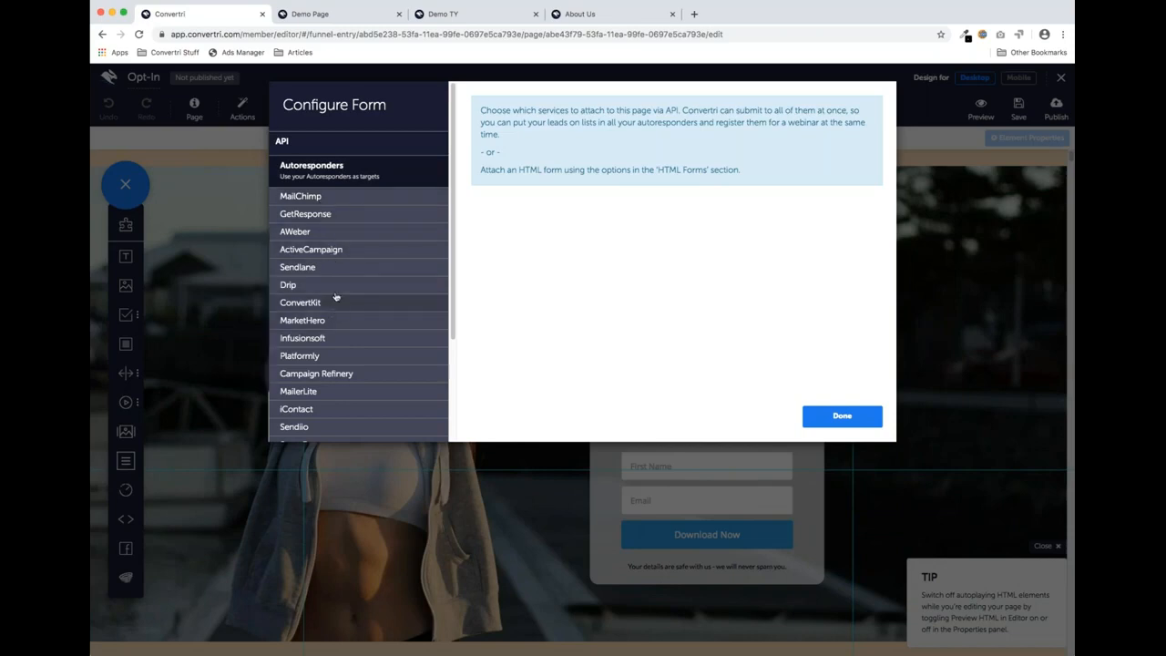
scroll(354, 295, down, 3)
scroll(355, 319, up, 3)
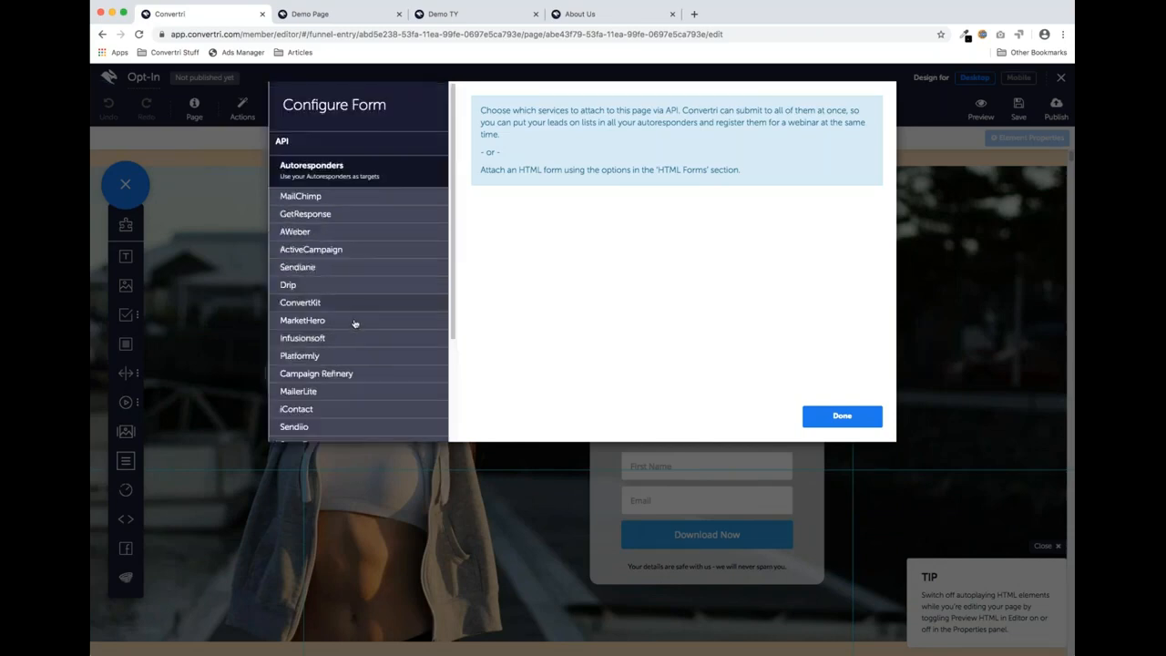
click(356, 235)
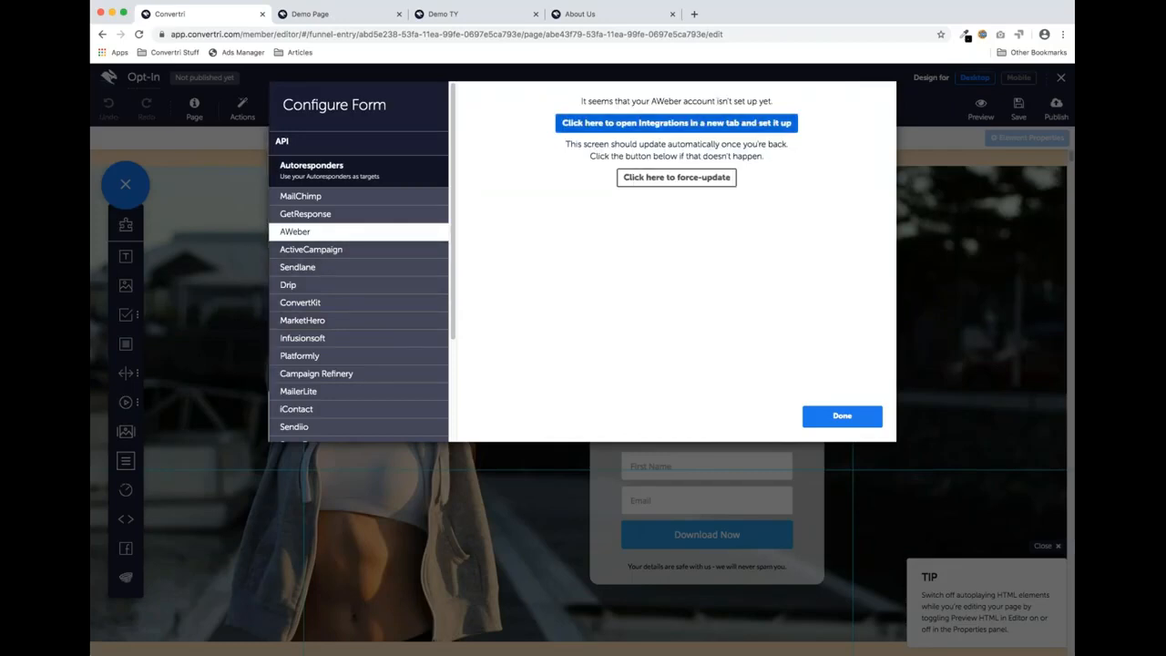
click(355, 269)
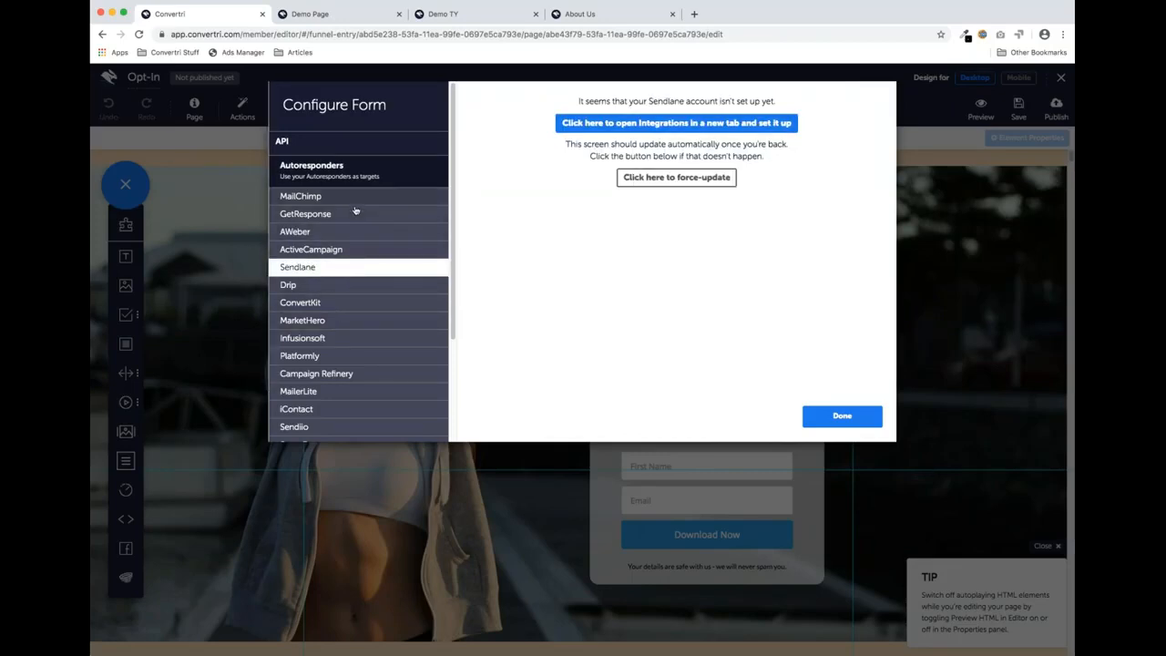
Attach the form to the MailChimp list Dev/Test - Signup and map its First Name field to the First Name type
click(330, 199)
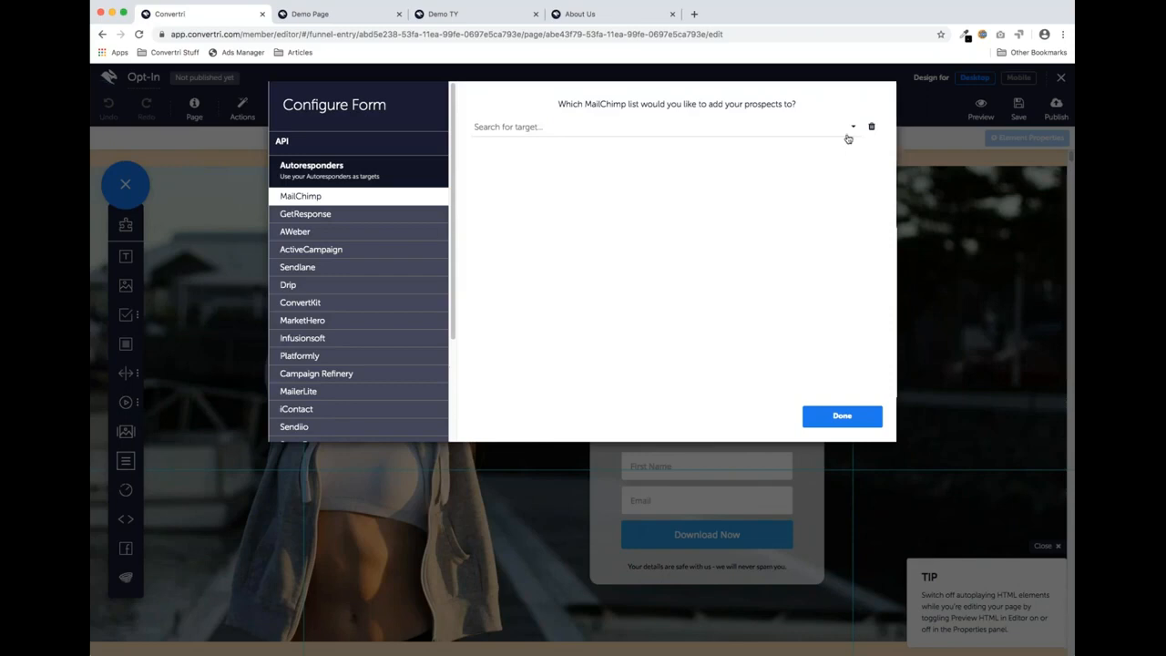
click(846, 129)
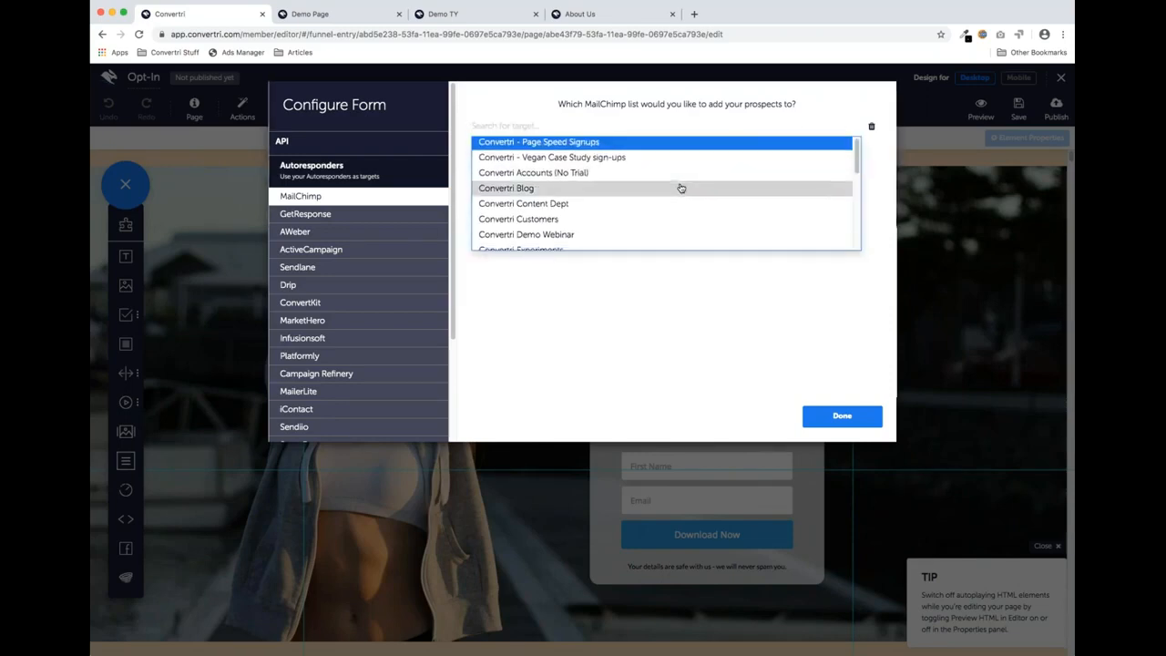
scroll(679, 187, down, 10)
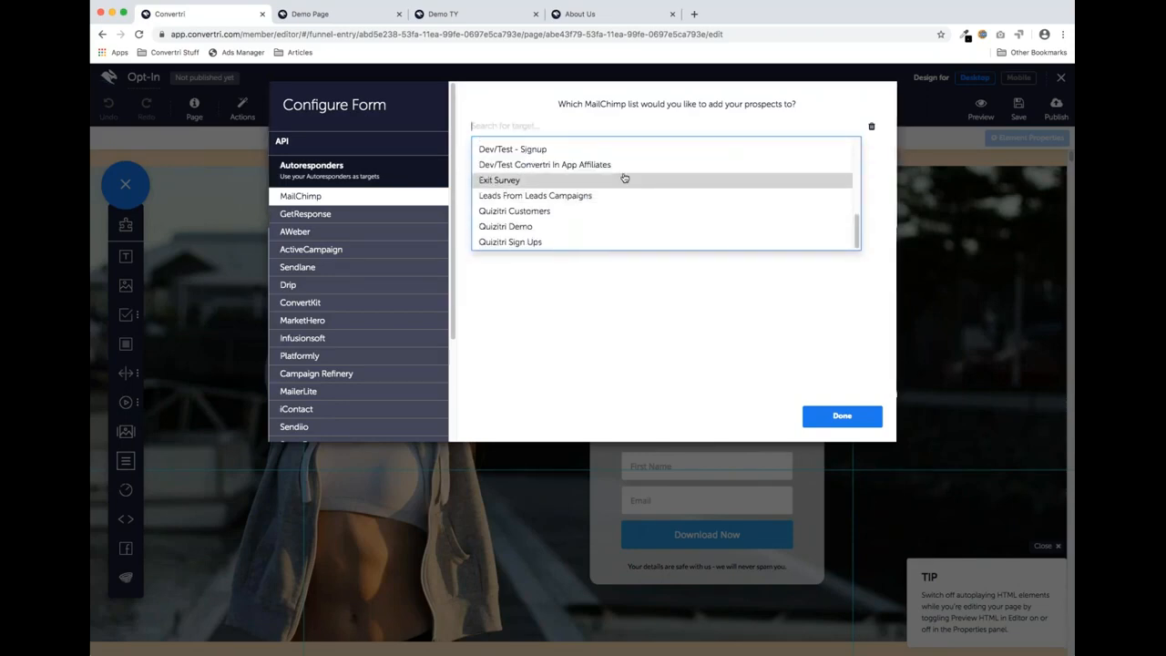
scroll(546, 168, up, 1)
click(525, 174)
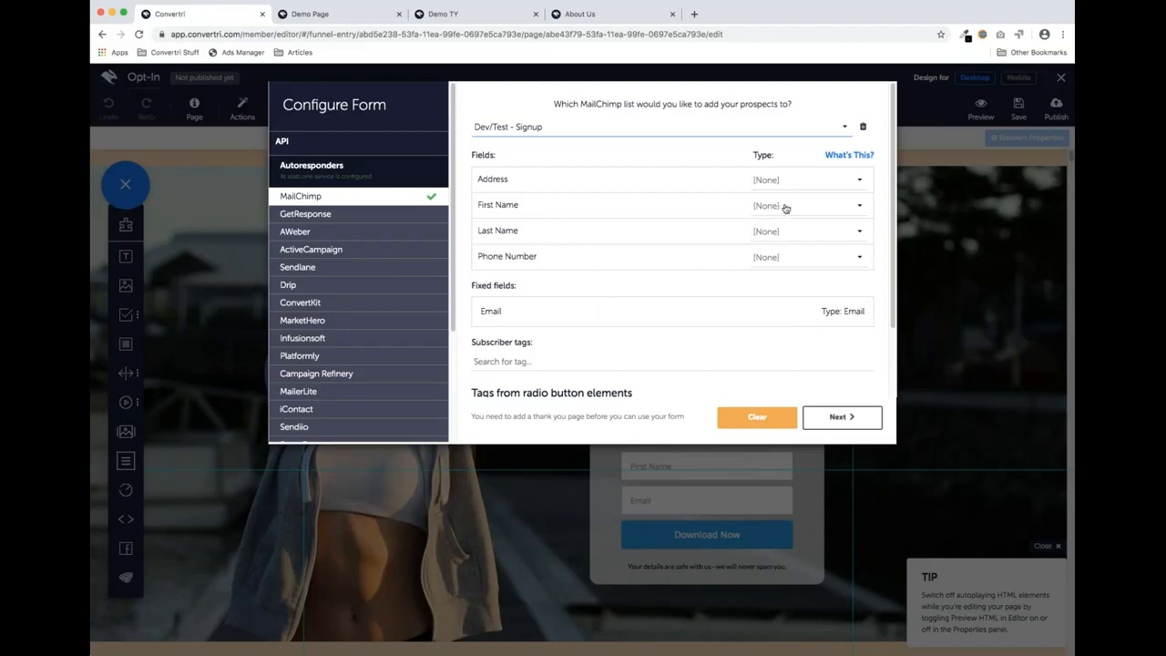
click(854, 208)
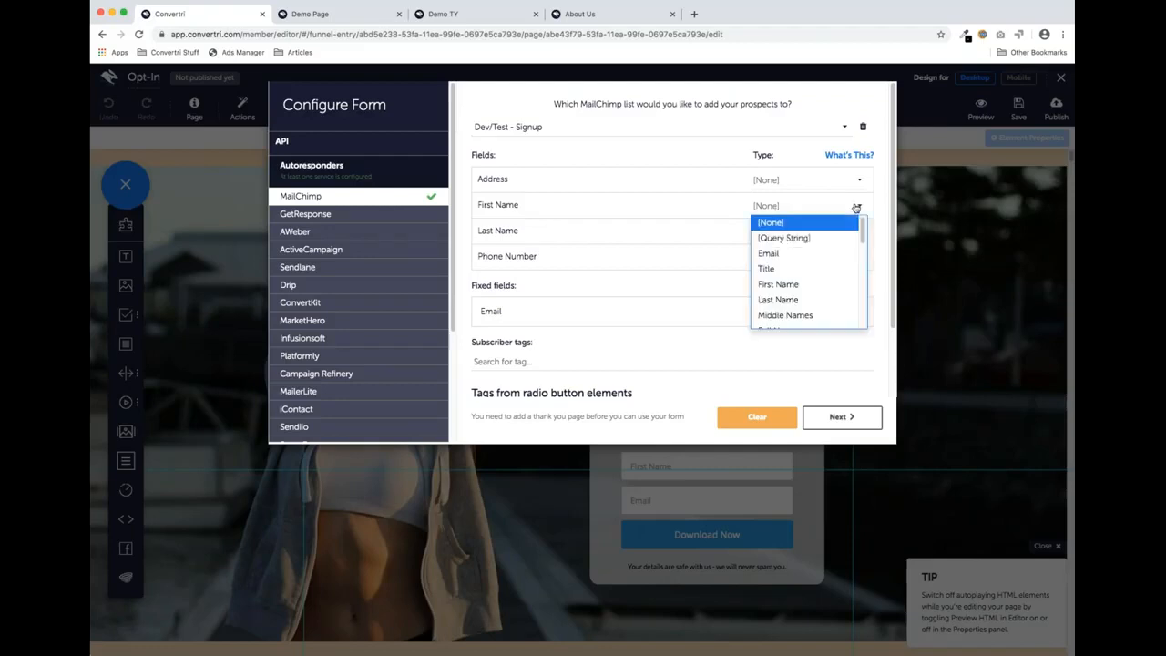
click(819, 289)
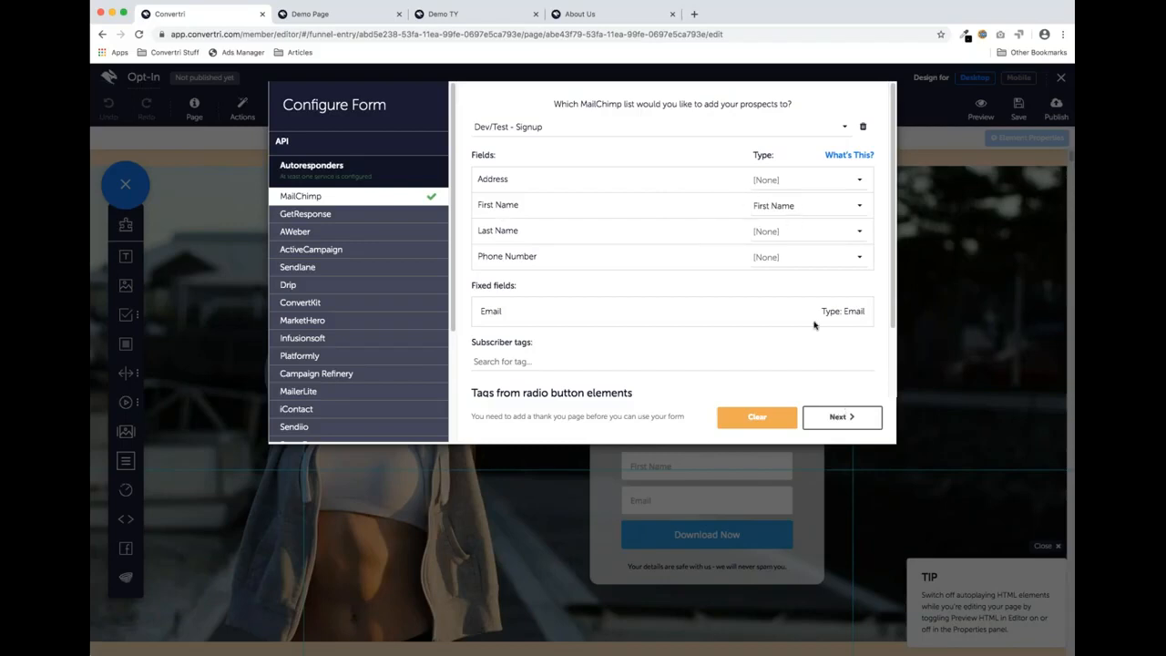
Use the suggested demo/thankyou page as the form's redirect target and finish the form configuration
click(838, 419)
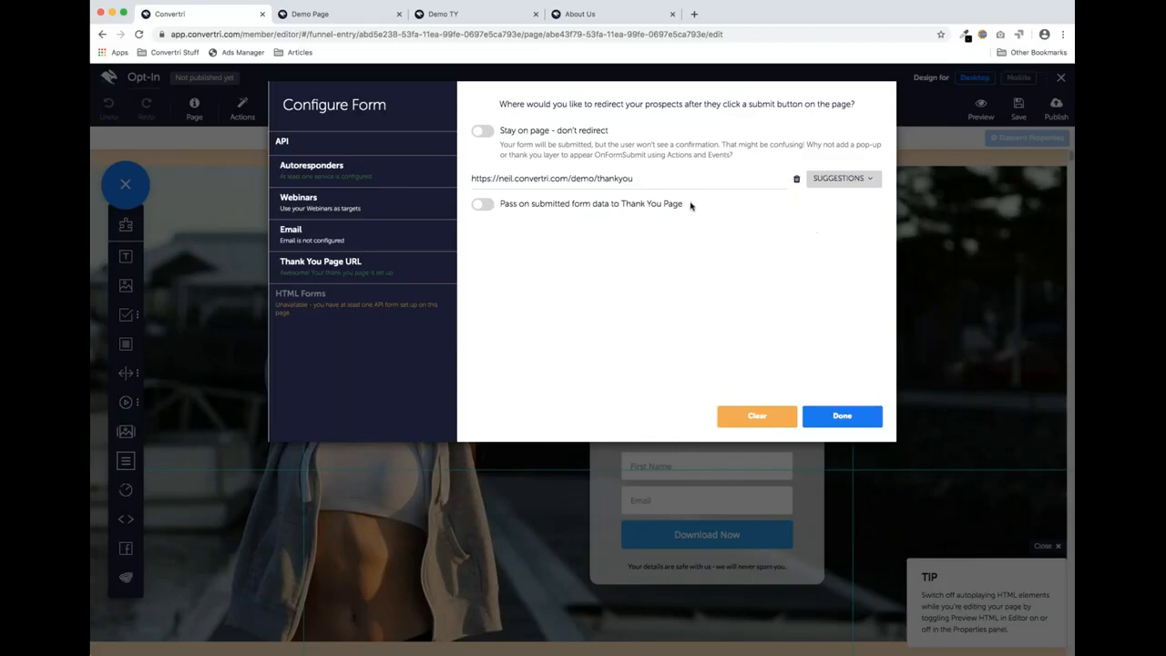
click(874, 180)
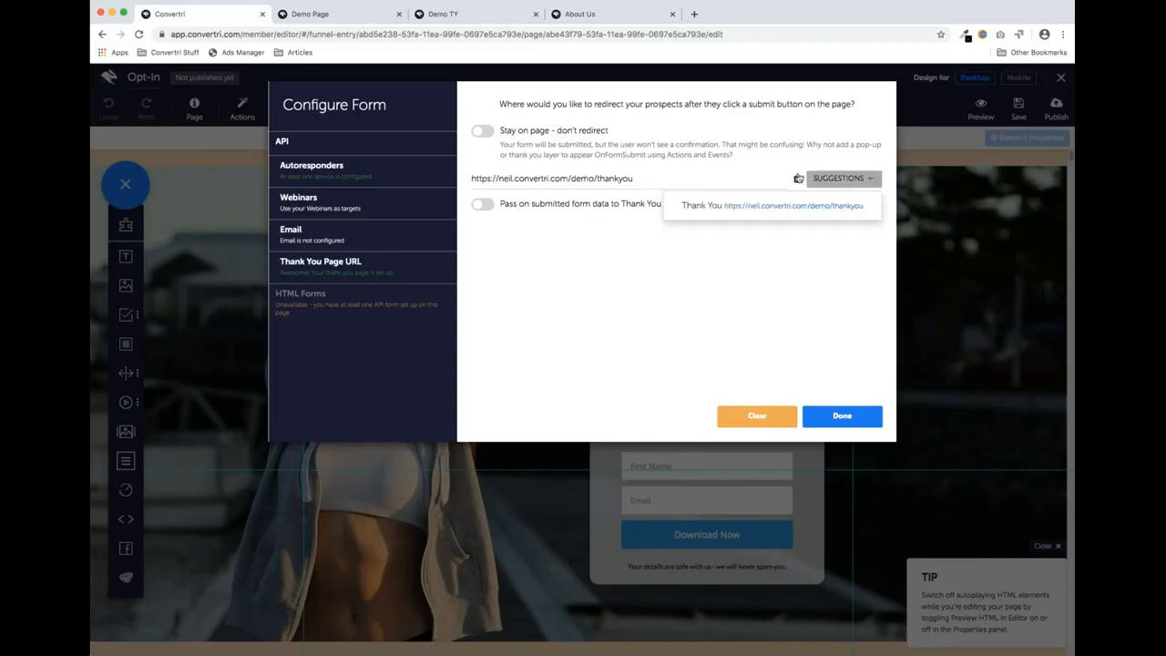
click(775, 257)
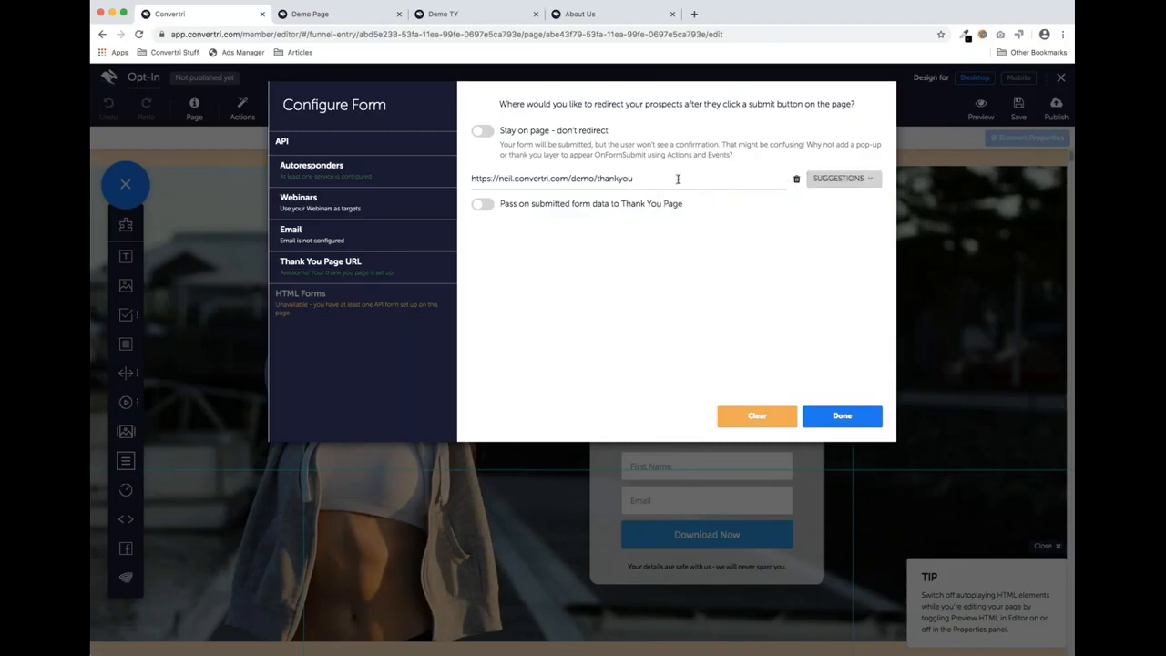
click(840, 417)
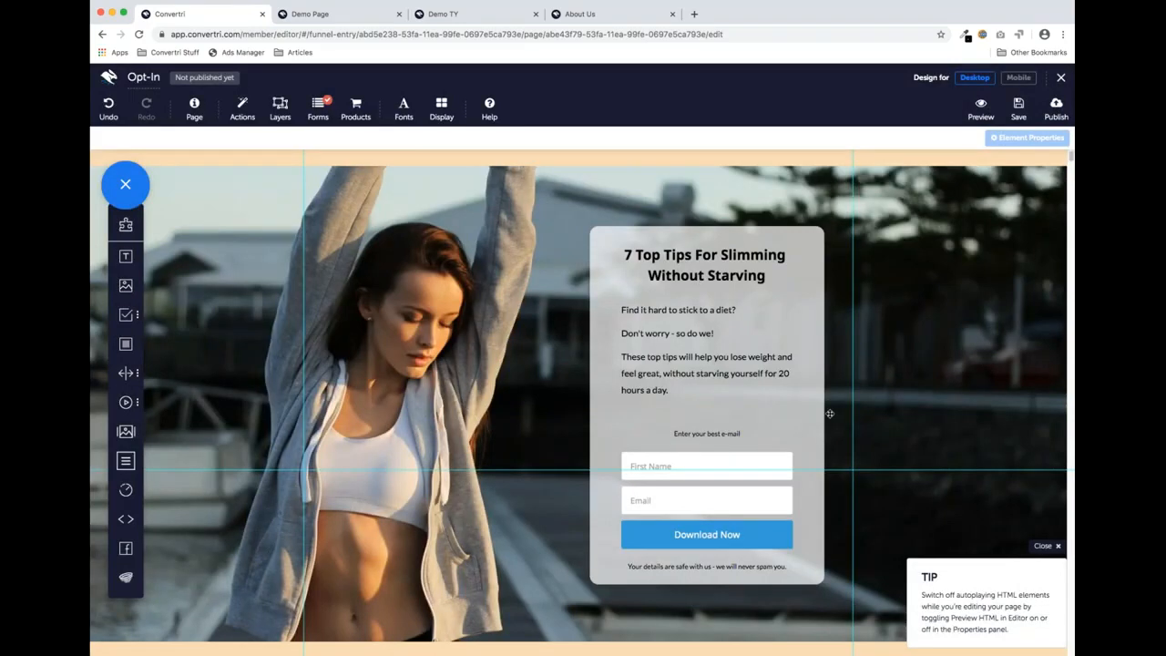
Check the form field settings of the First Name and Email inputs, keeping their assigned types First Name and Email
click(704, 459)
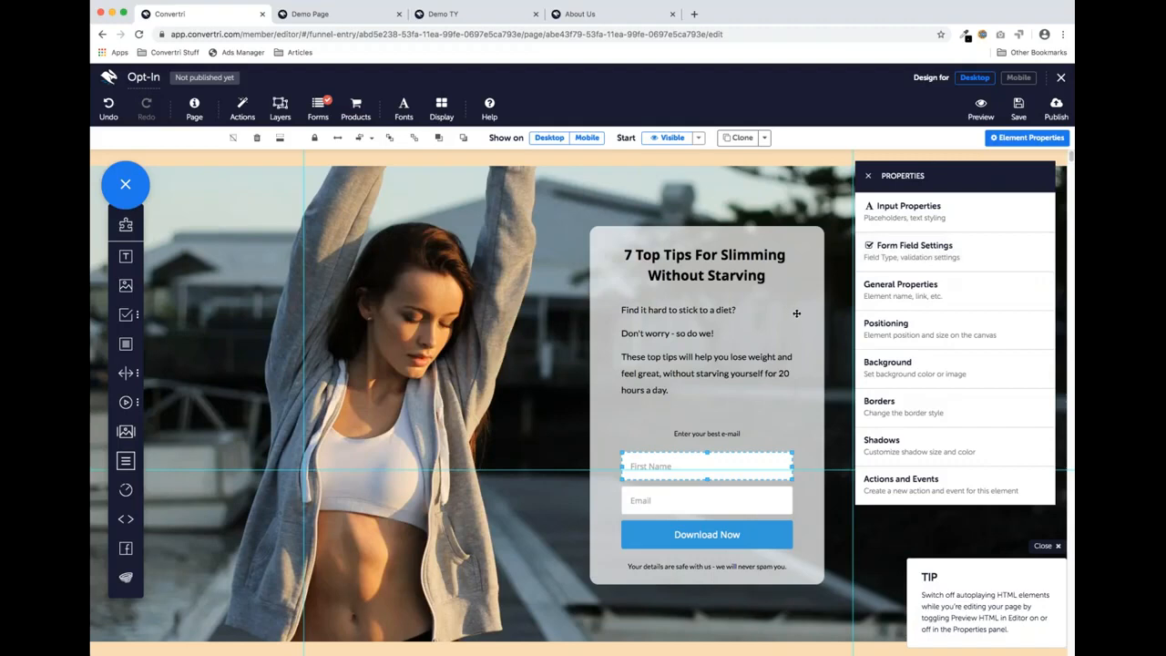
click(912, 251)
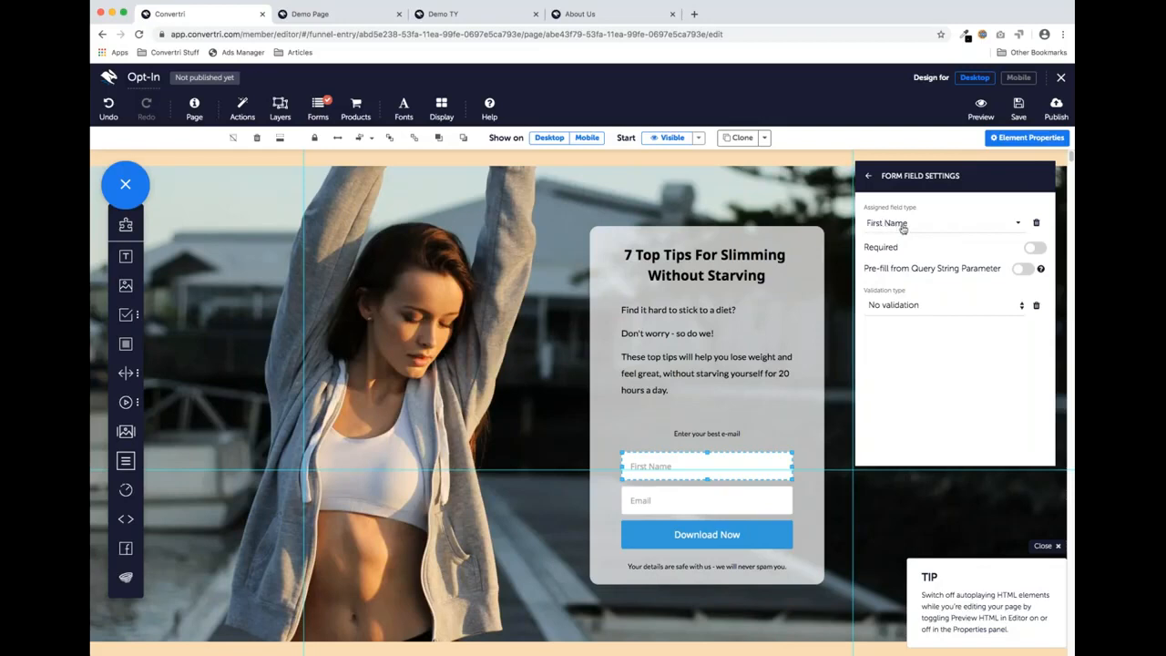
click(907, 229)
click(908, 270)
click(731, 497)
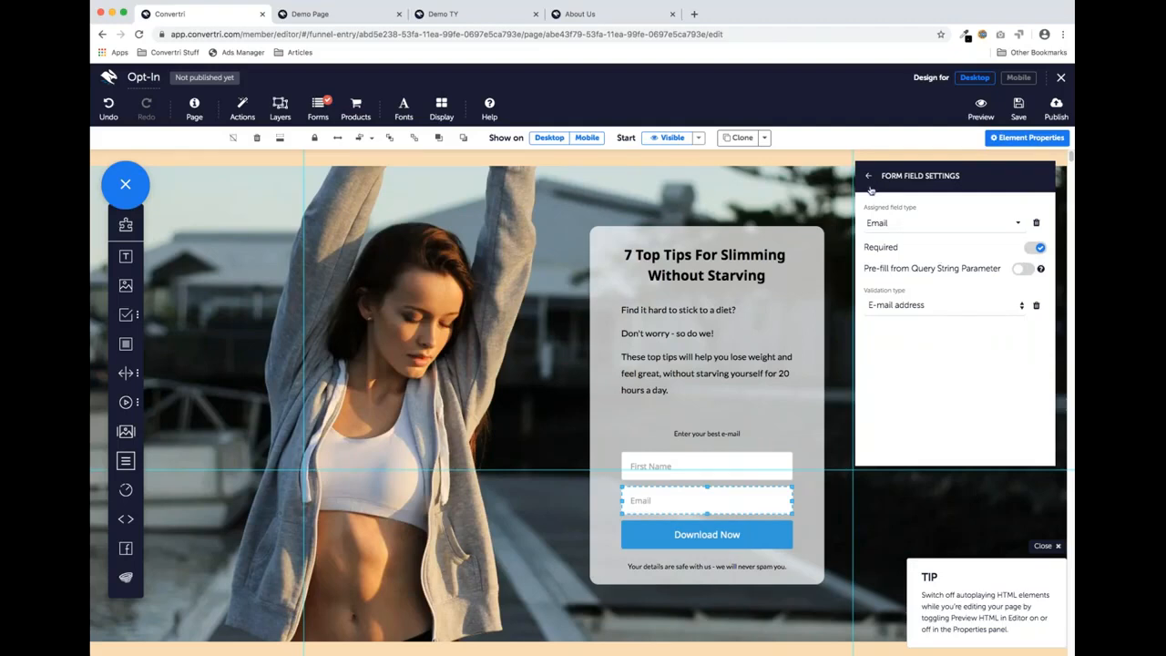
click(997, 227)
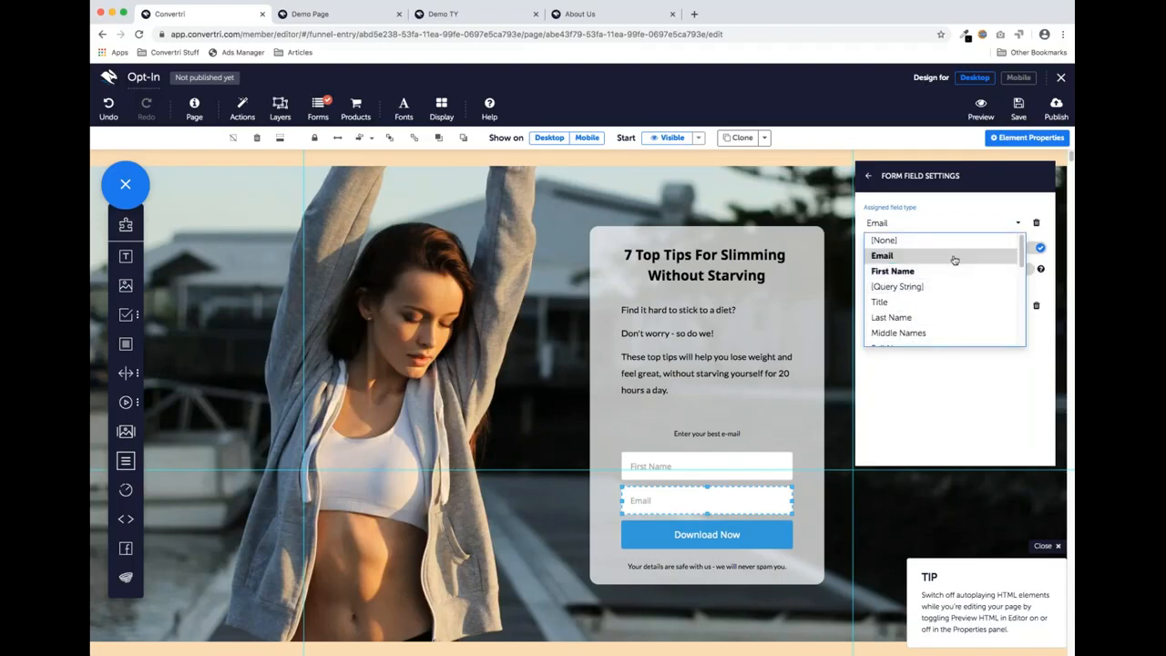
click(953, 256)
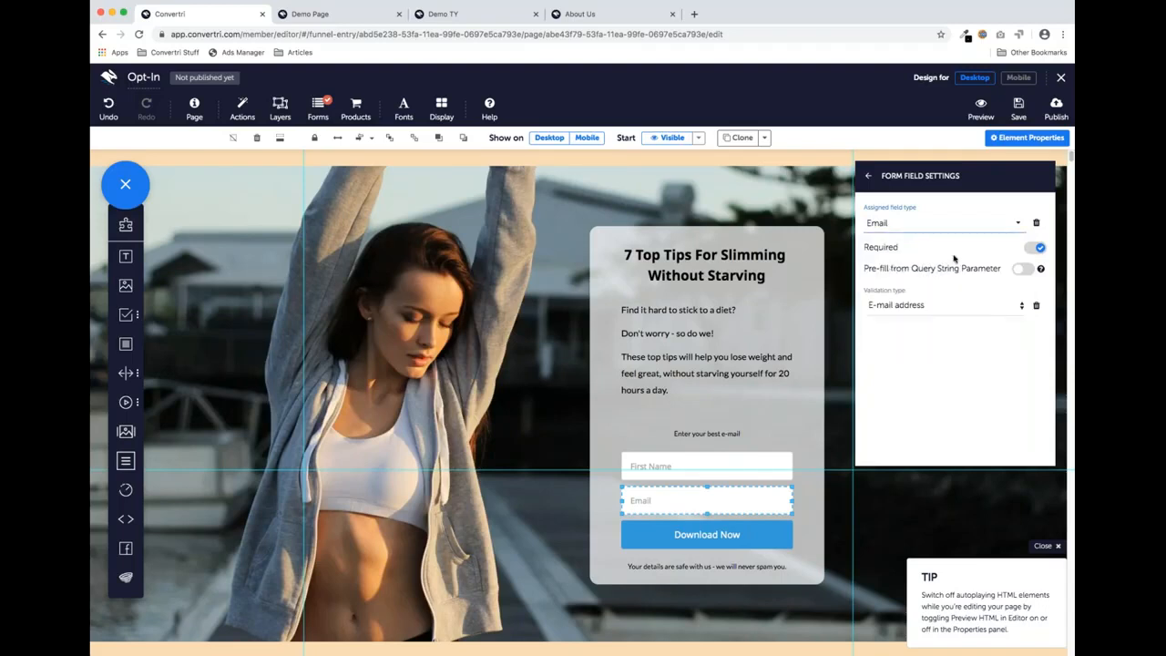
Close the Email field's settings and save the Opt-In page
click(868, 179)
click(869, 179)
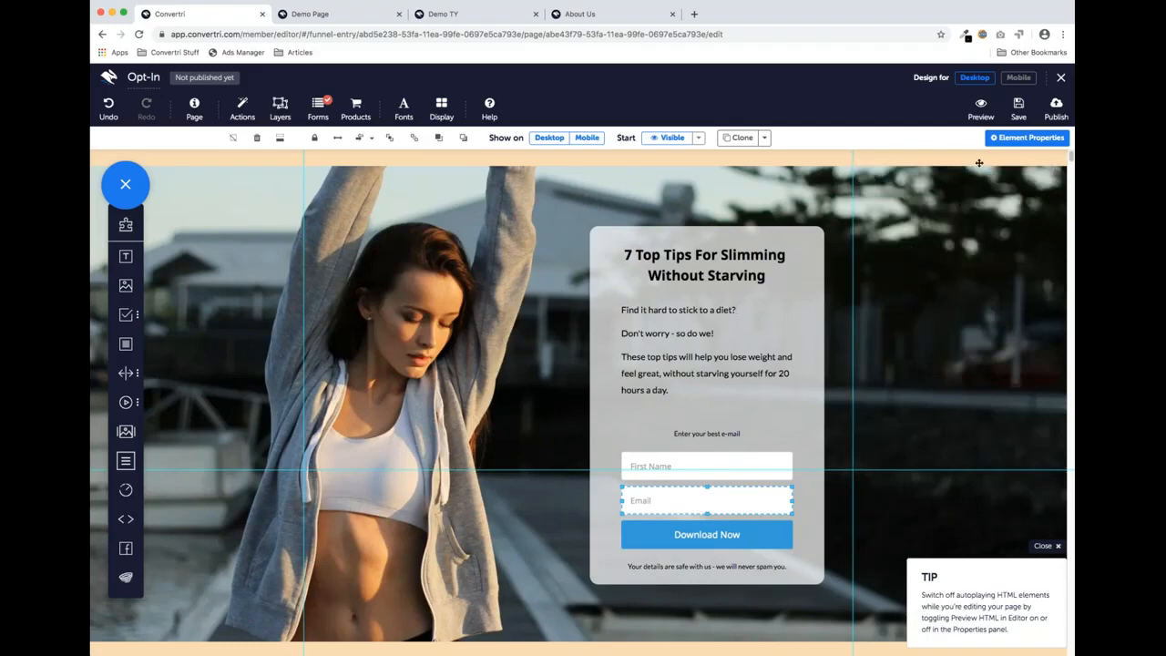
click(1018, 107)
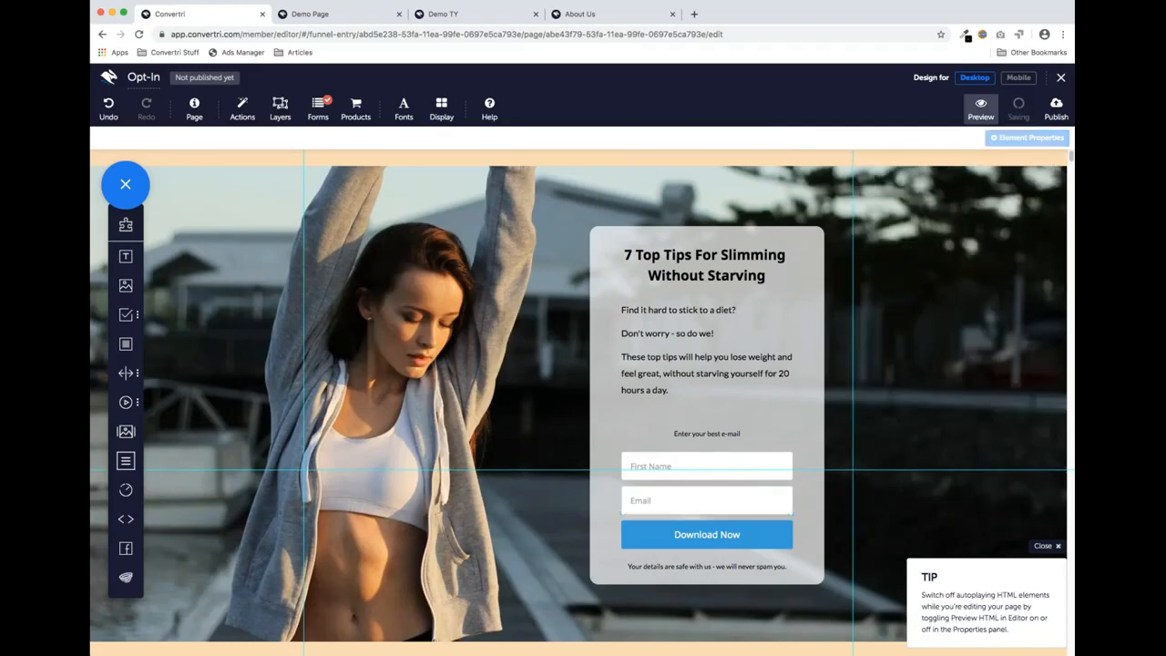
Publish the Opt-In page at the path demo/optin
click(1055, 111)
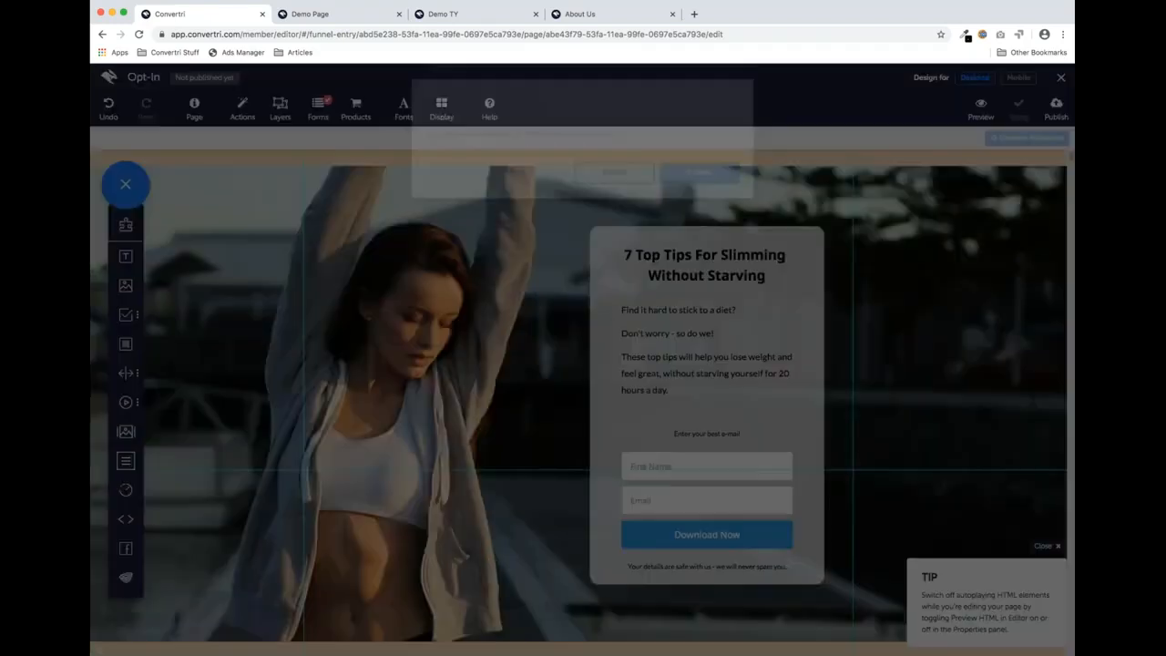
text(demo/optin)
click(699, 209)
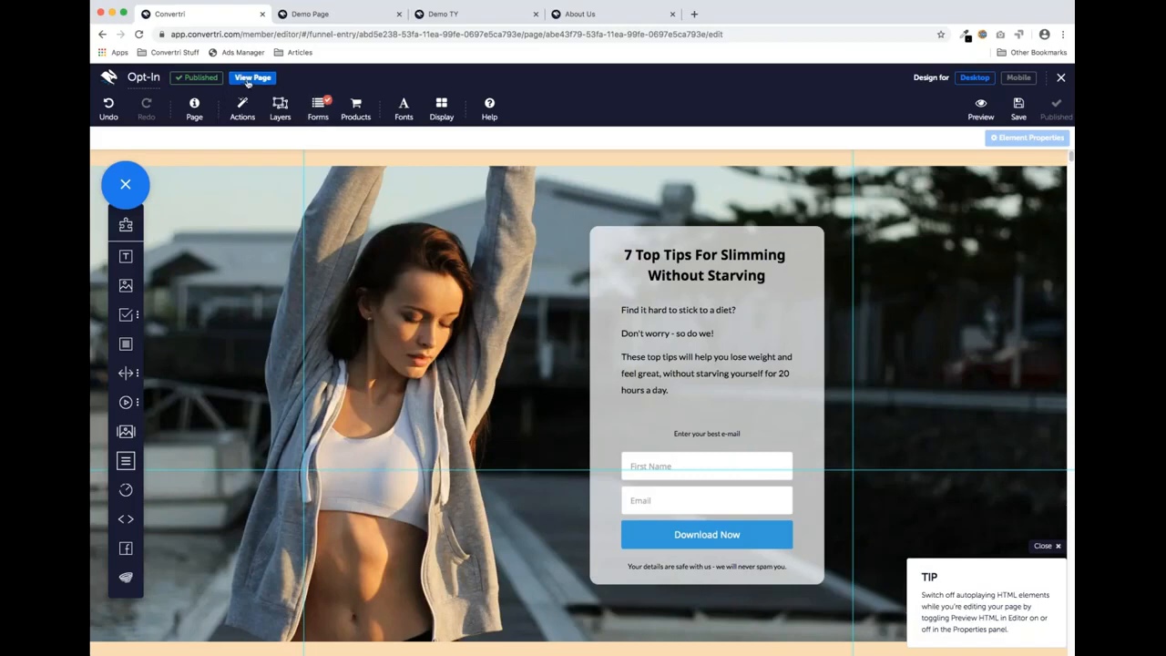
View the published Opt-In page in the browser and select its web address
click(248, 80)
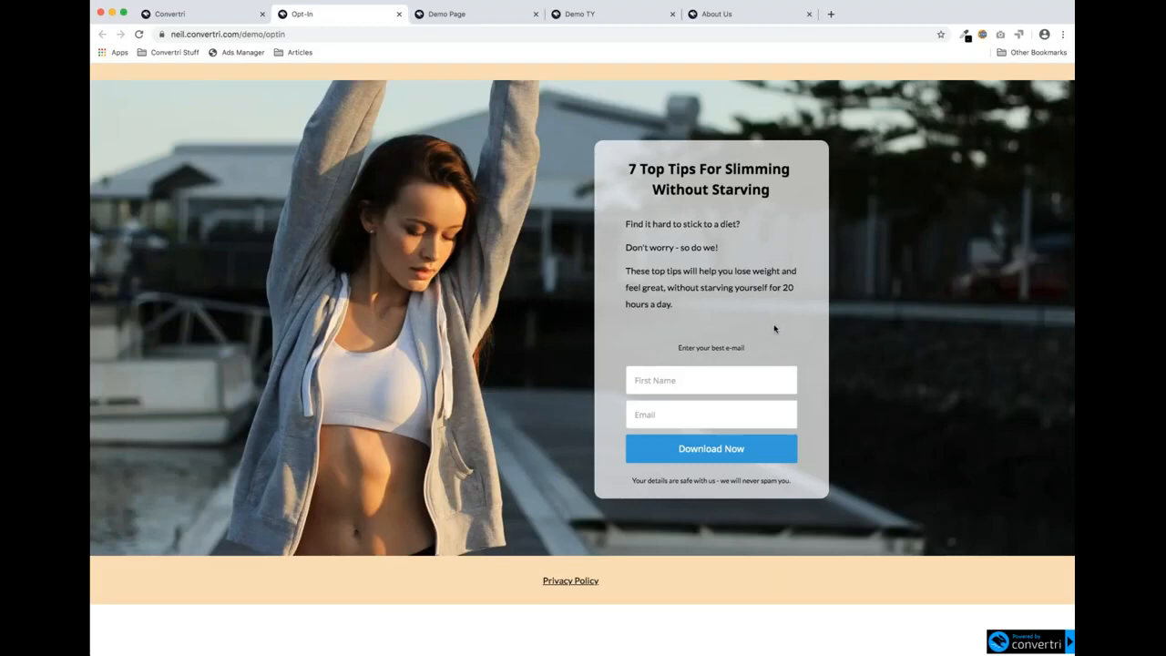
click(260, 34)
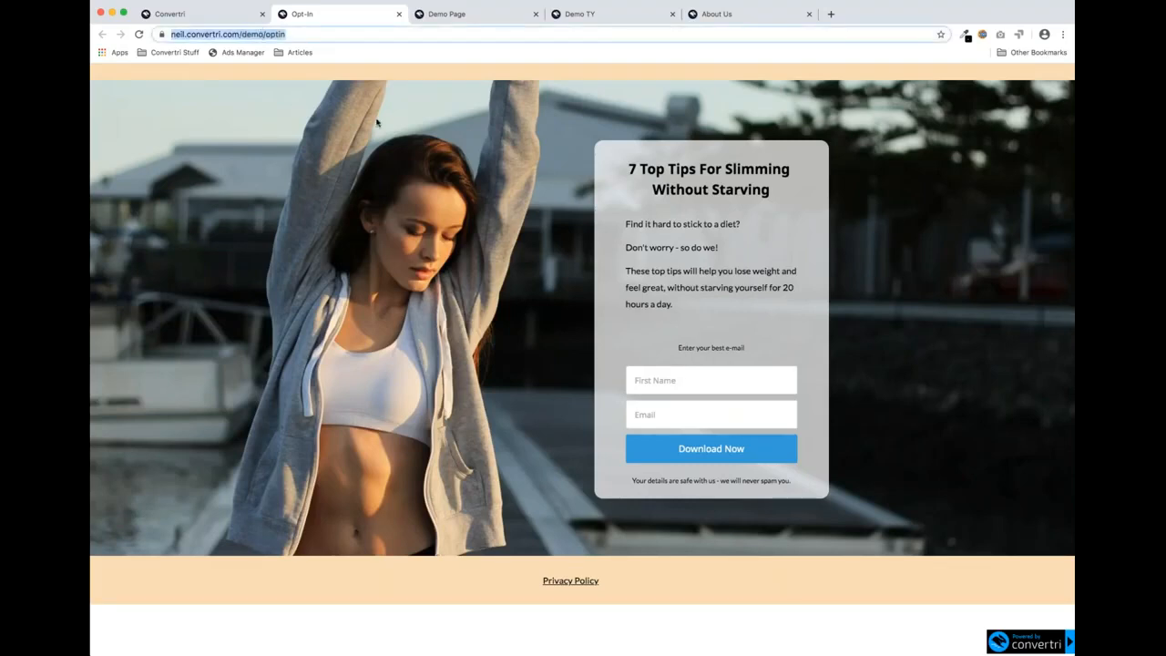
key(super+Tab)
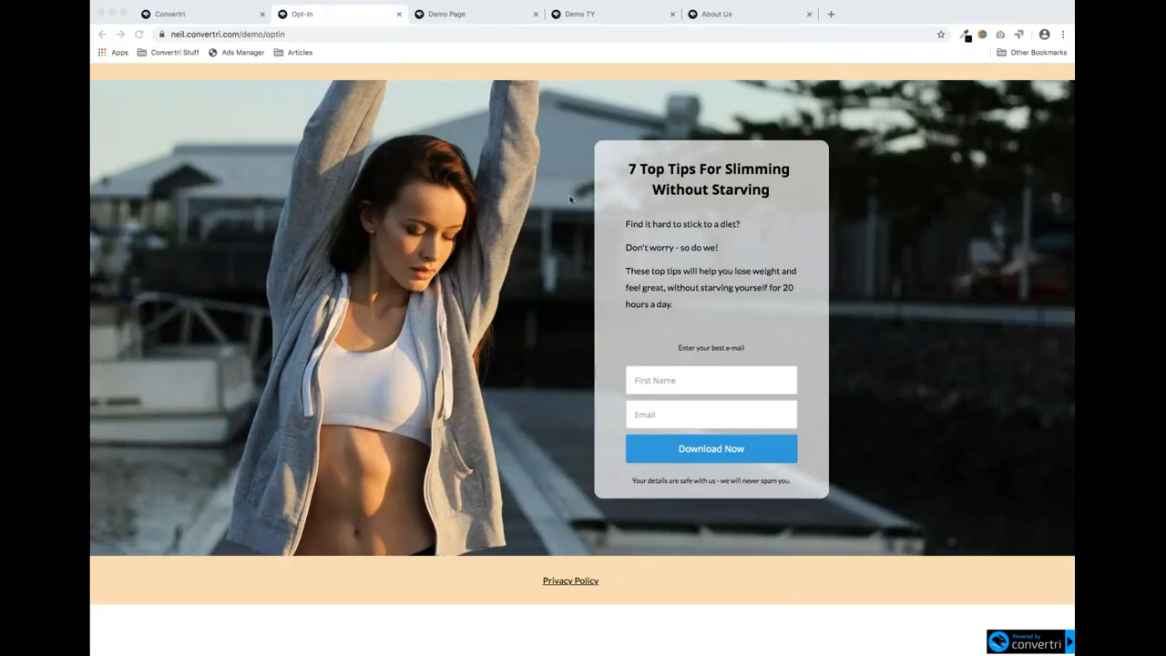
Return to the page editor and review the form configuration, including its HTML Forms option, then close it
click(193, 17)
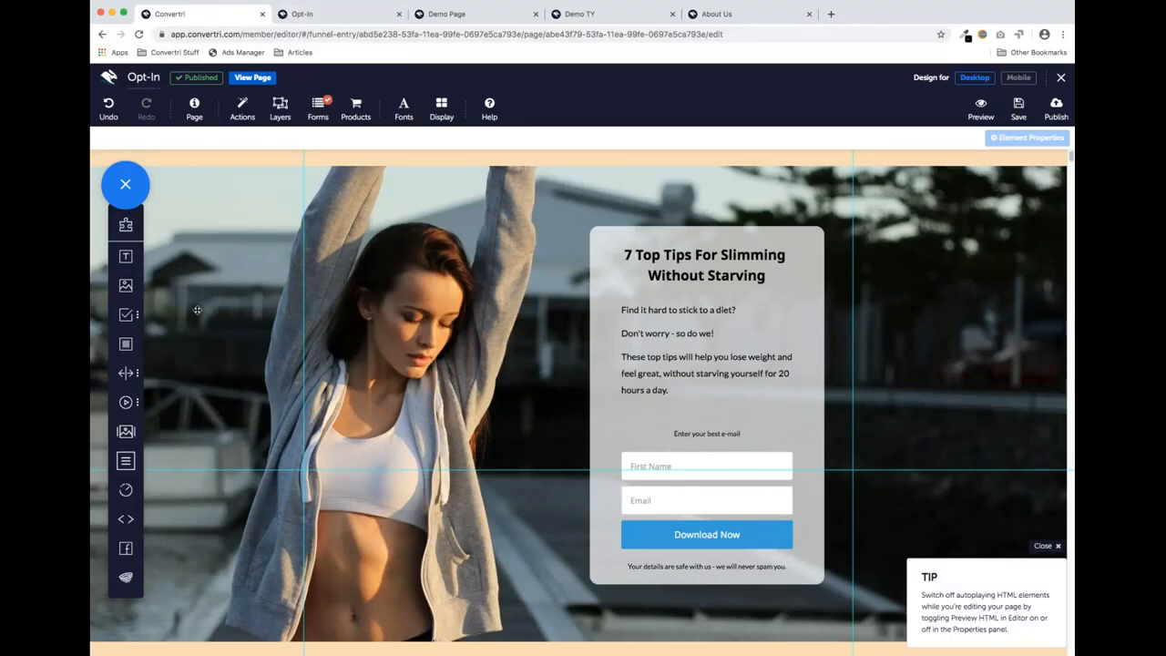
click(317, 110)
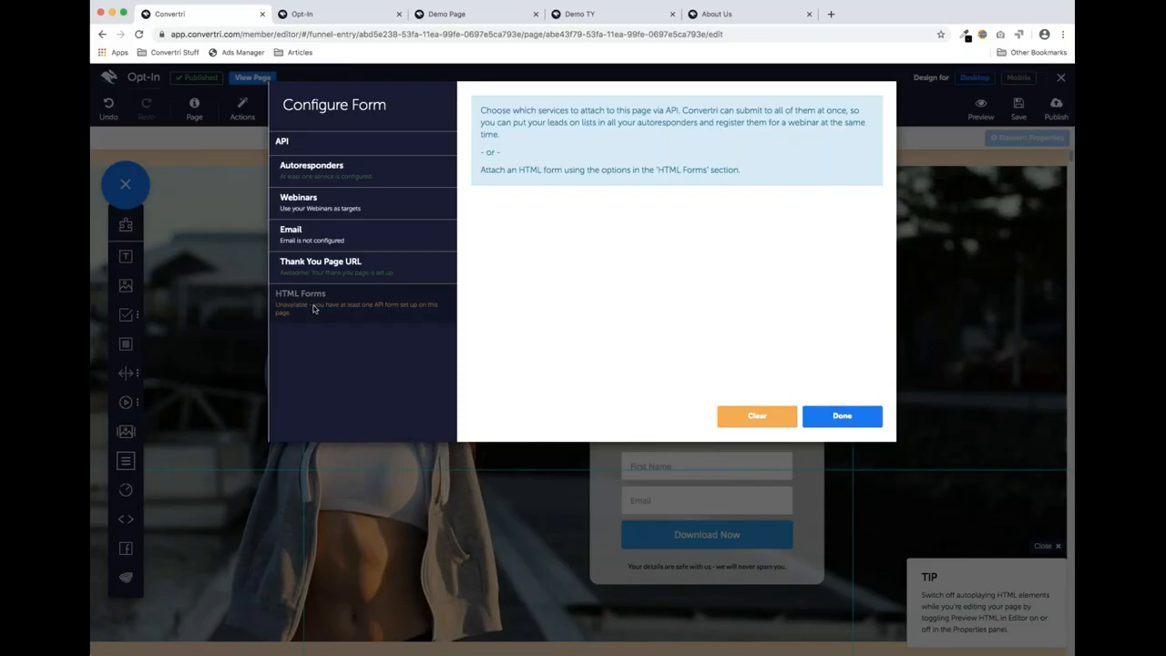
click(843, 415)
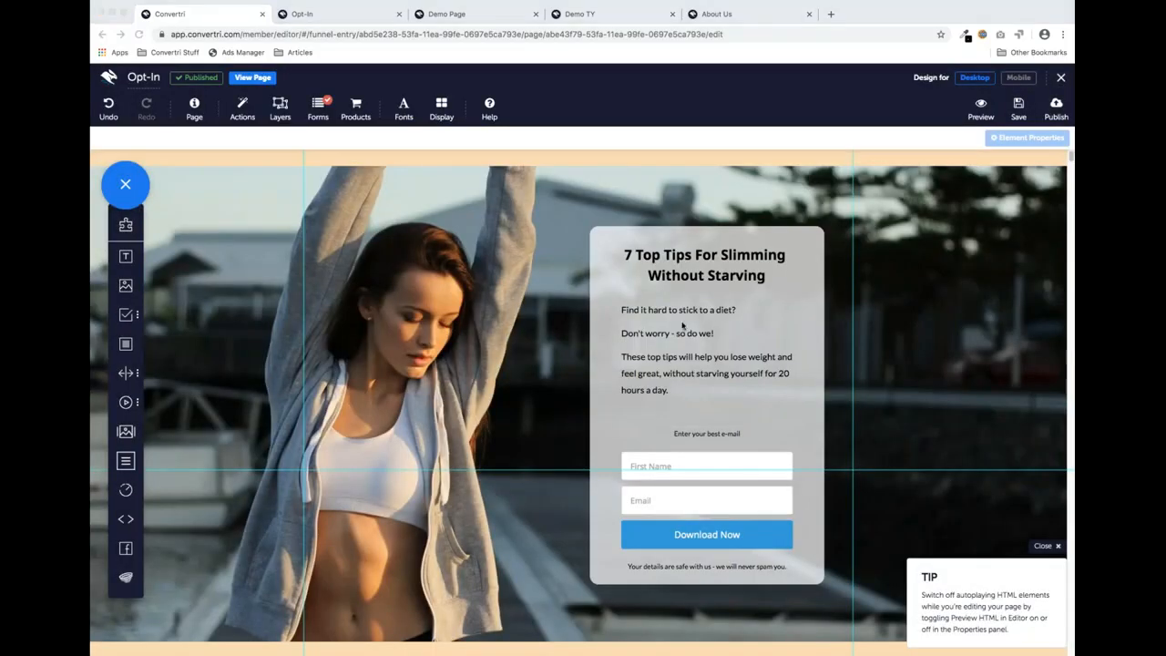
Close the Demo Page and Demo TY browser tabs, and save the Opt-In page in the editor
scroll(440, 325, down, 1)
scroll(440, 326, down, 3)
scroll(440, 325, up, 3)
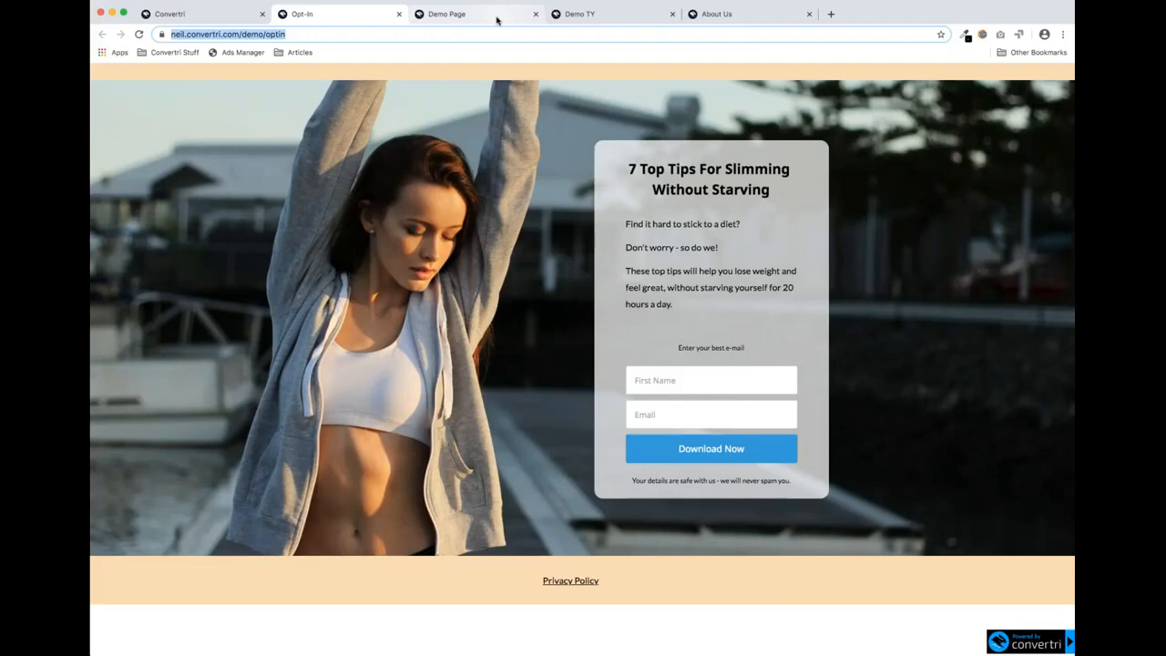
click(497, 19)
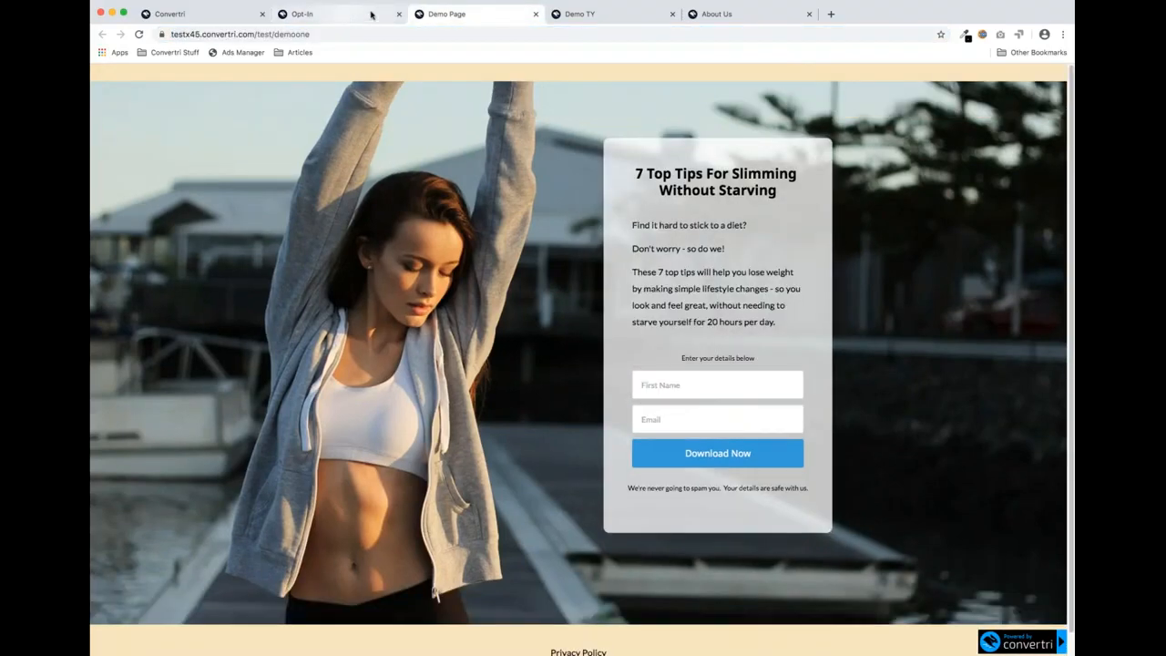
click(535, 15)
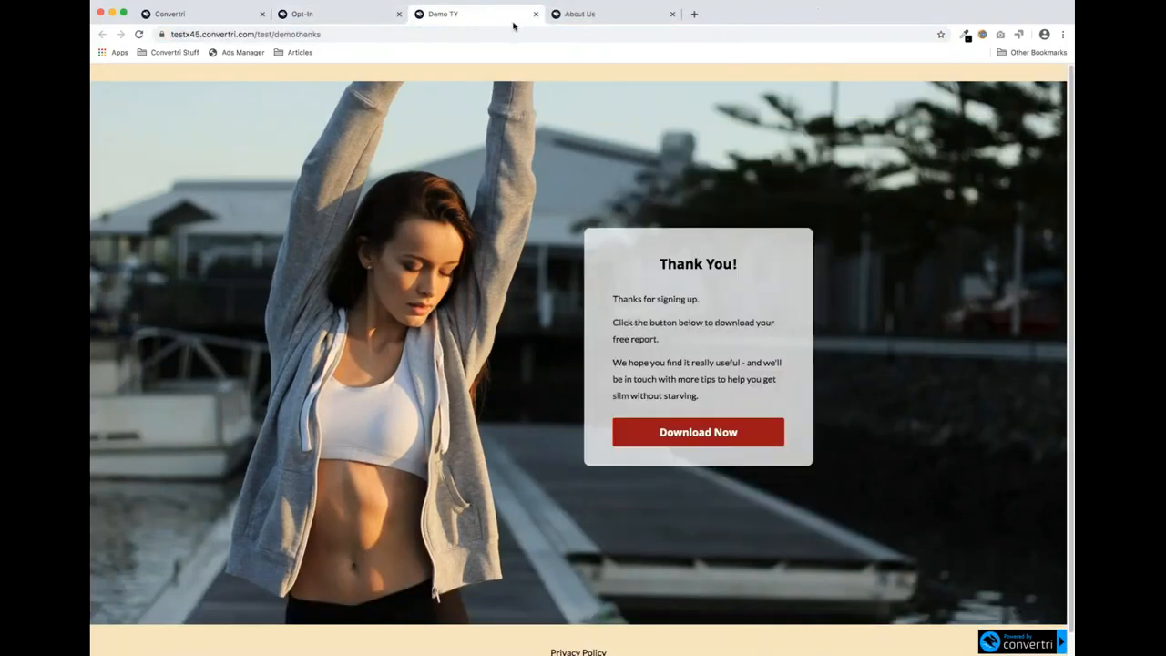
click(536, 15)
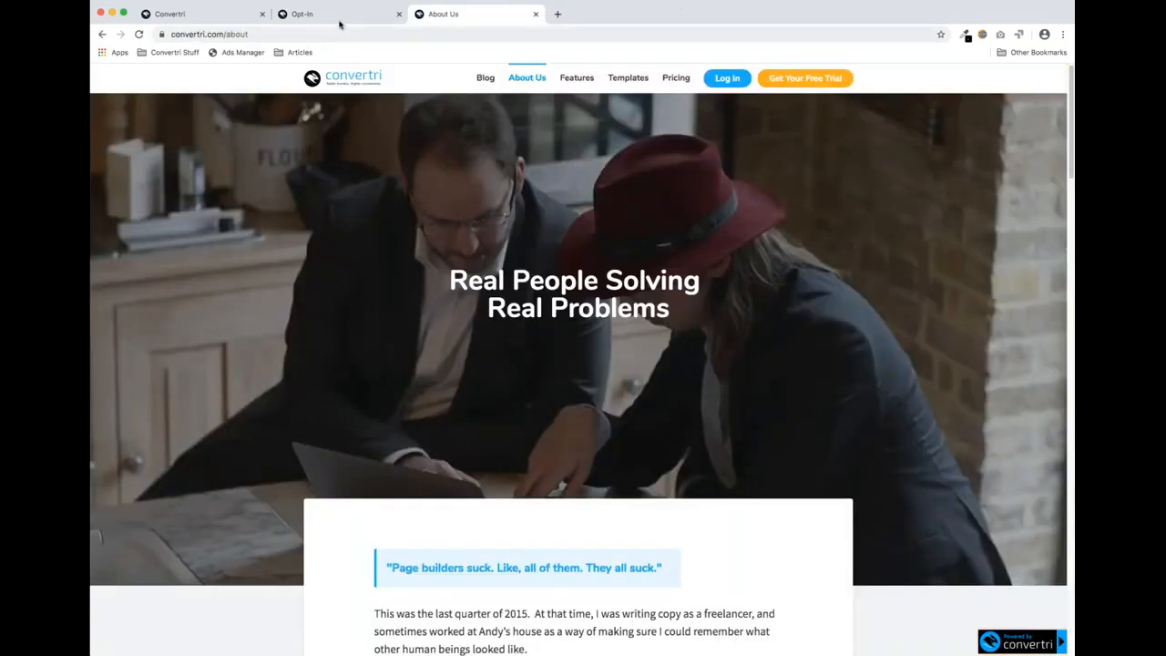
click(339, 13)
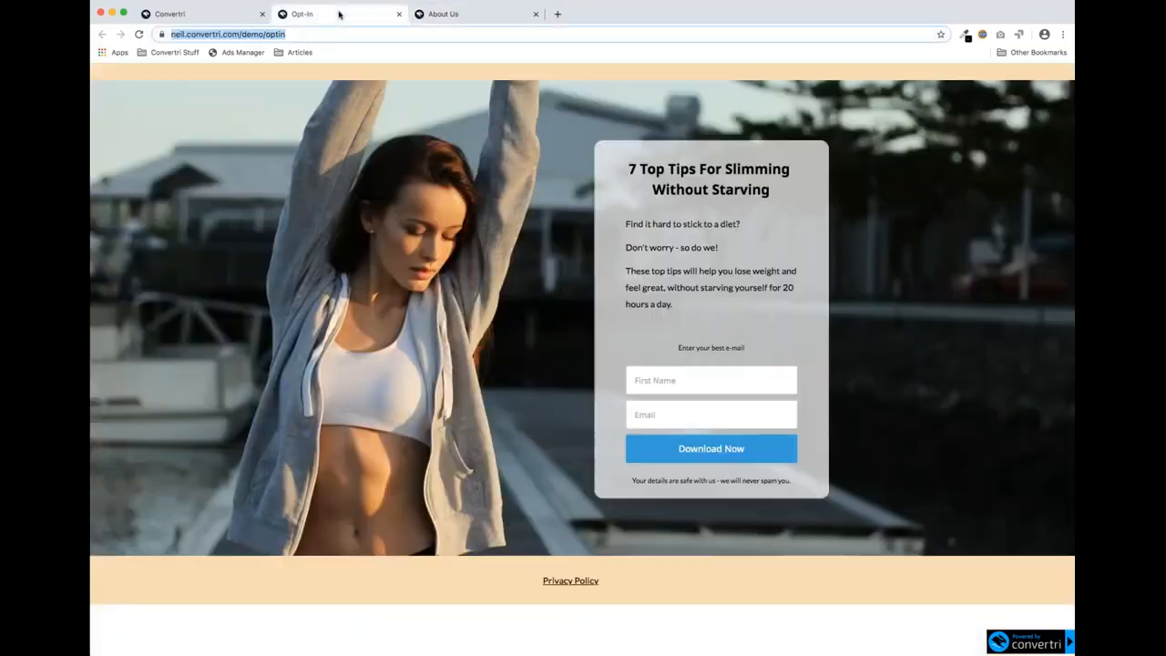
click(204, 17)
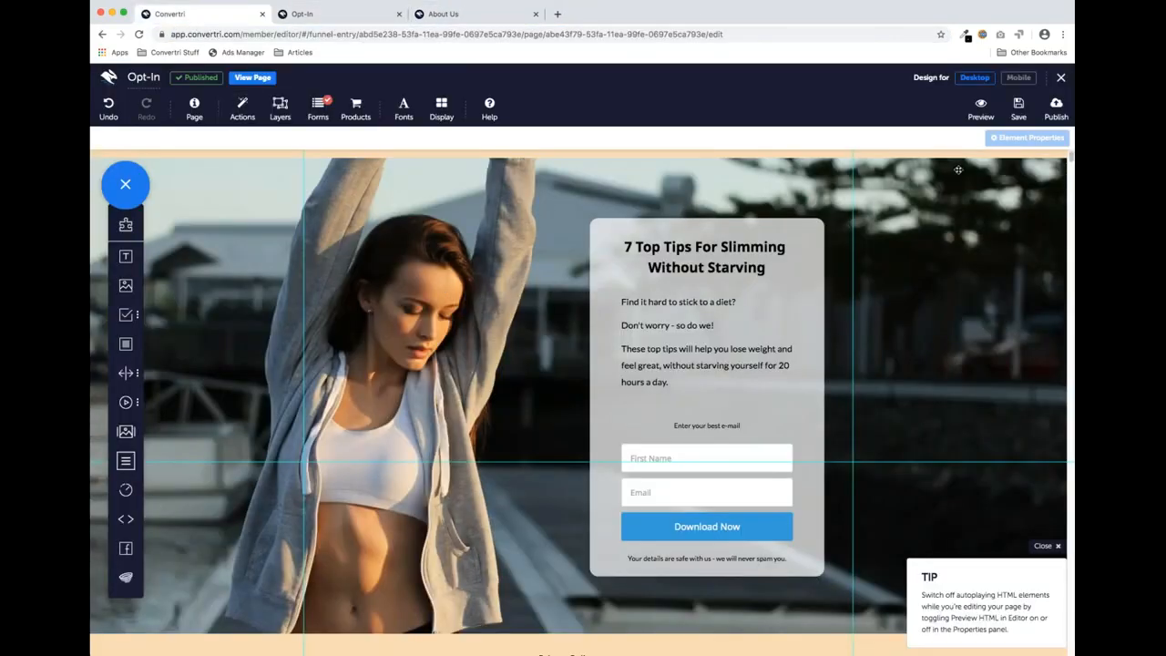
click(1021, 113)
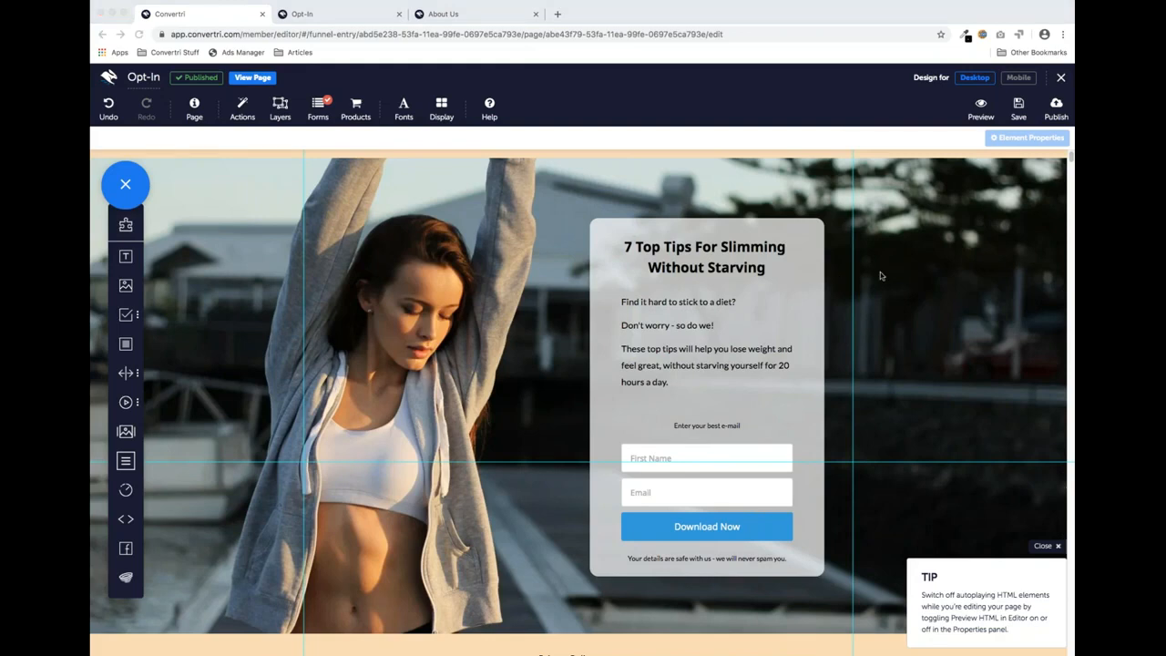
Add a Text Input form element over the woman's face in the hero image and set its placeholder text to Phone
click(256, 385)
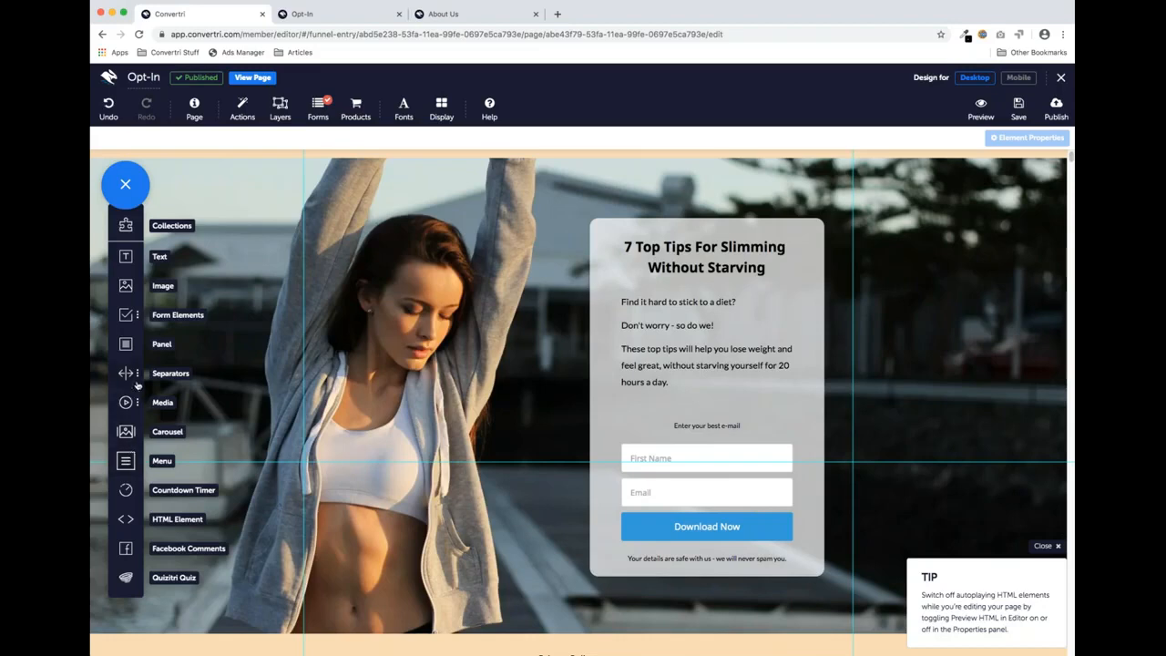
click(132, 321)
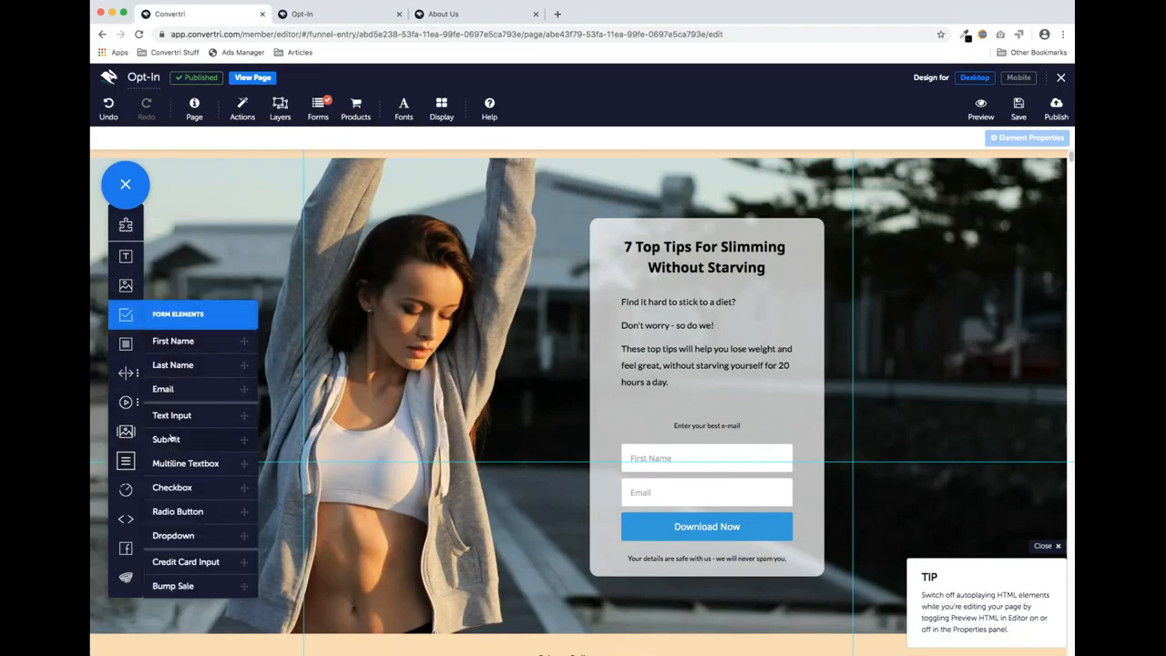
drag(173, 419, 432, 331)
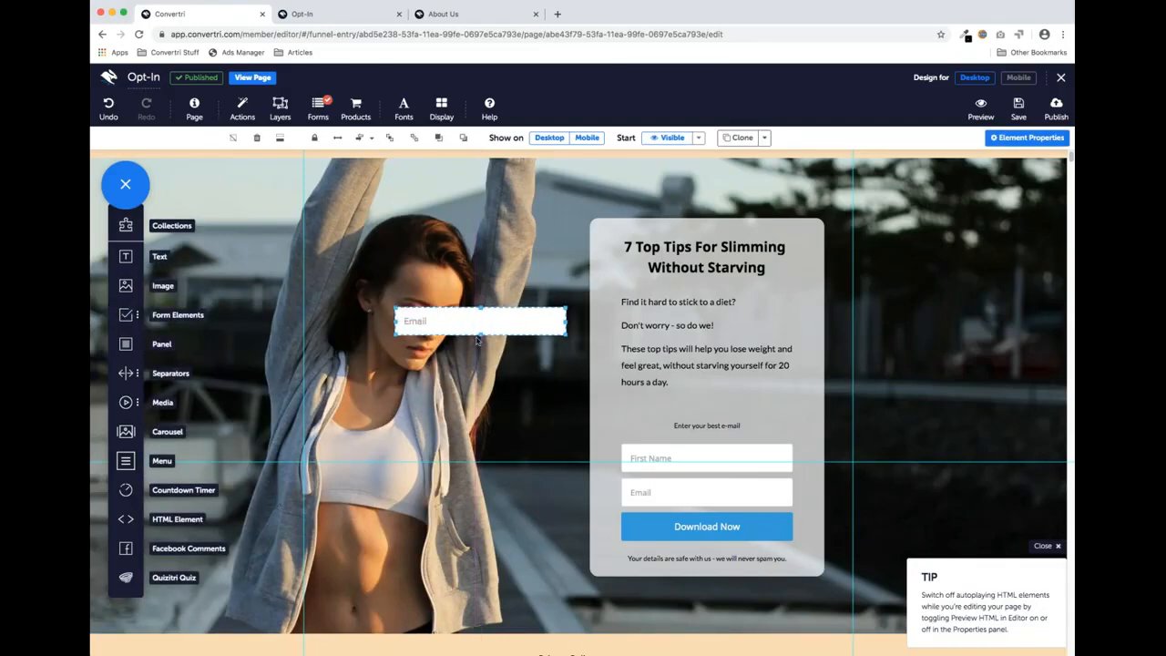
click(1002, 138)
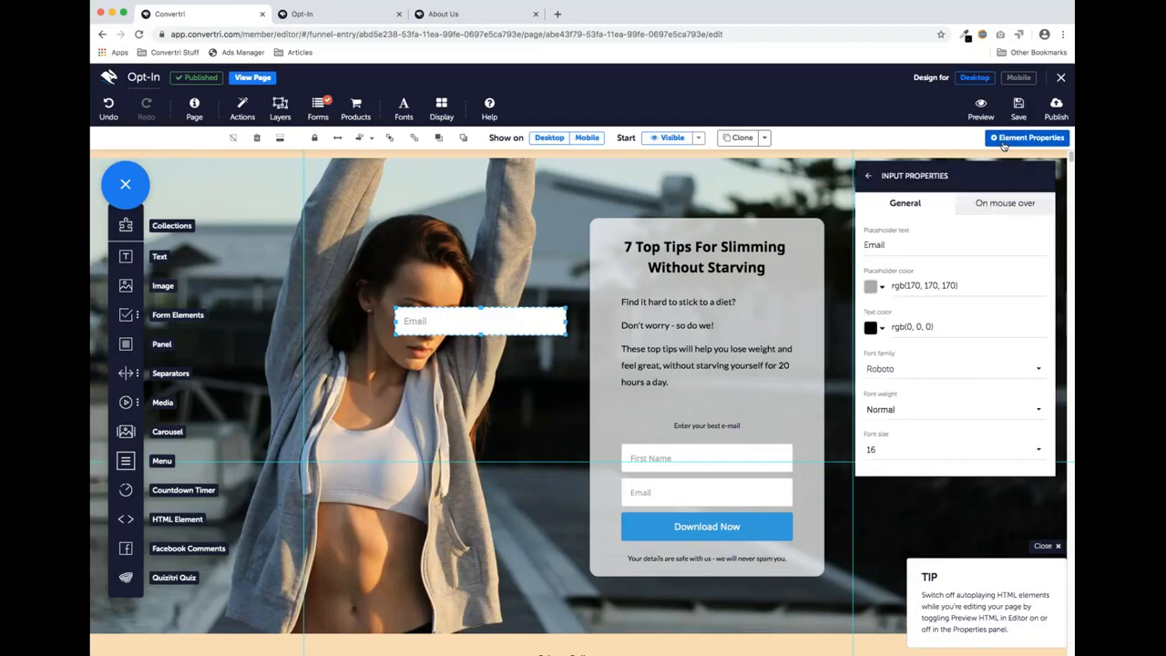
click(872, 244)
double_click(871, 244)
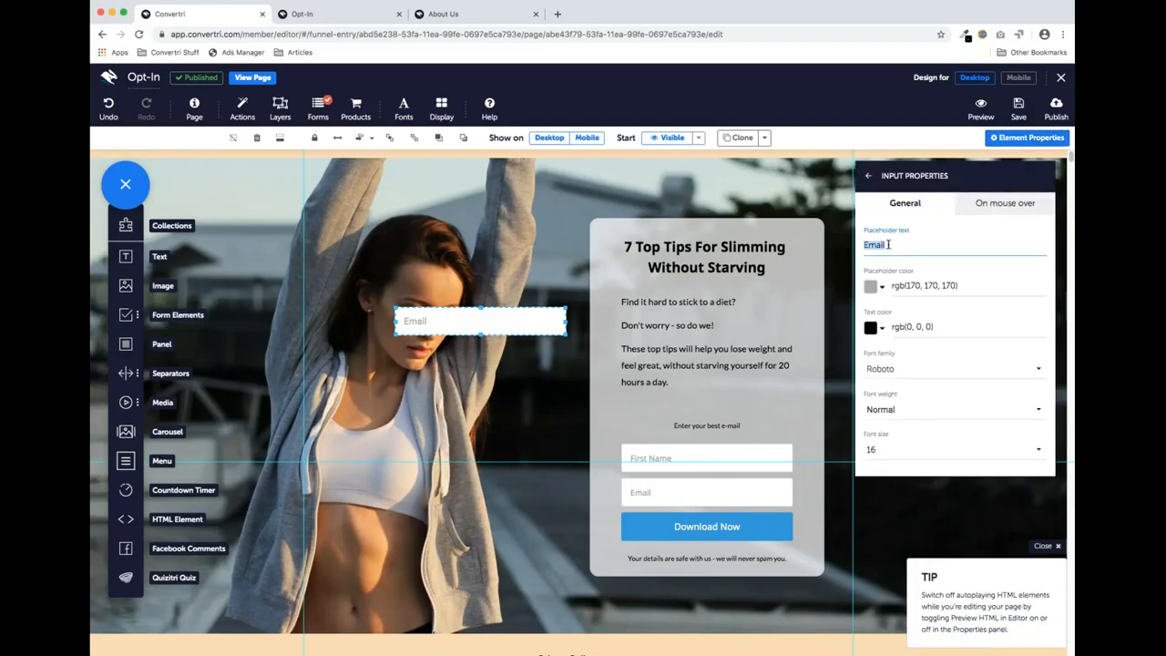
text(Phone)
click(871, 176)
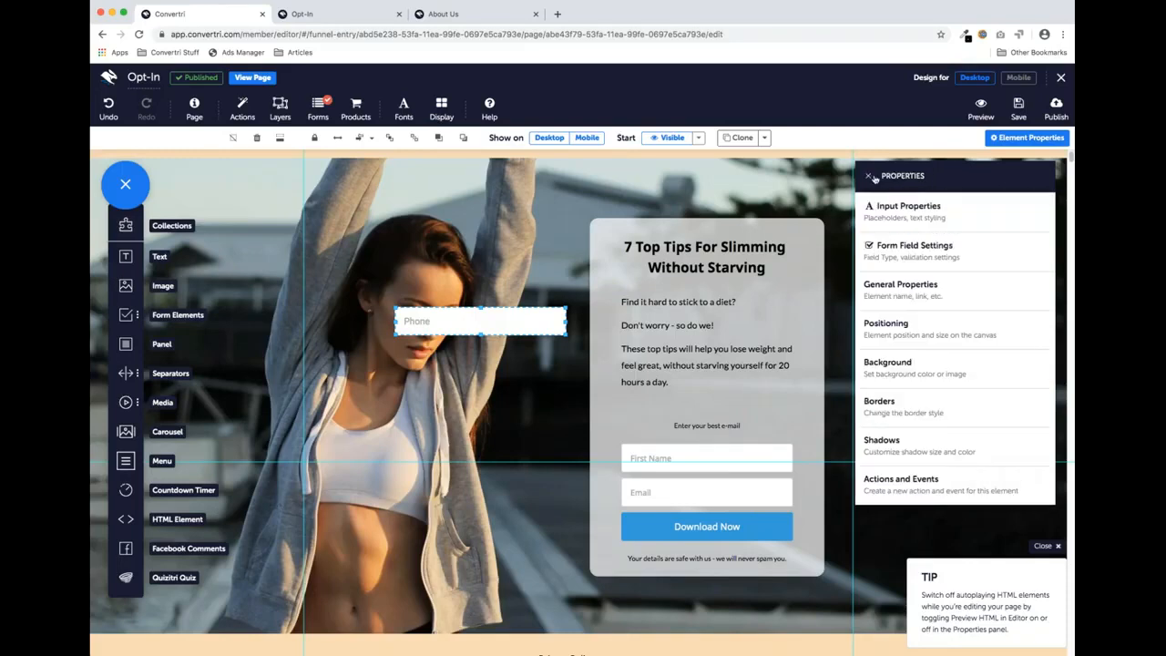
Assign the new input the field type Phone and set its validation type to Phone number
click(915, 247)
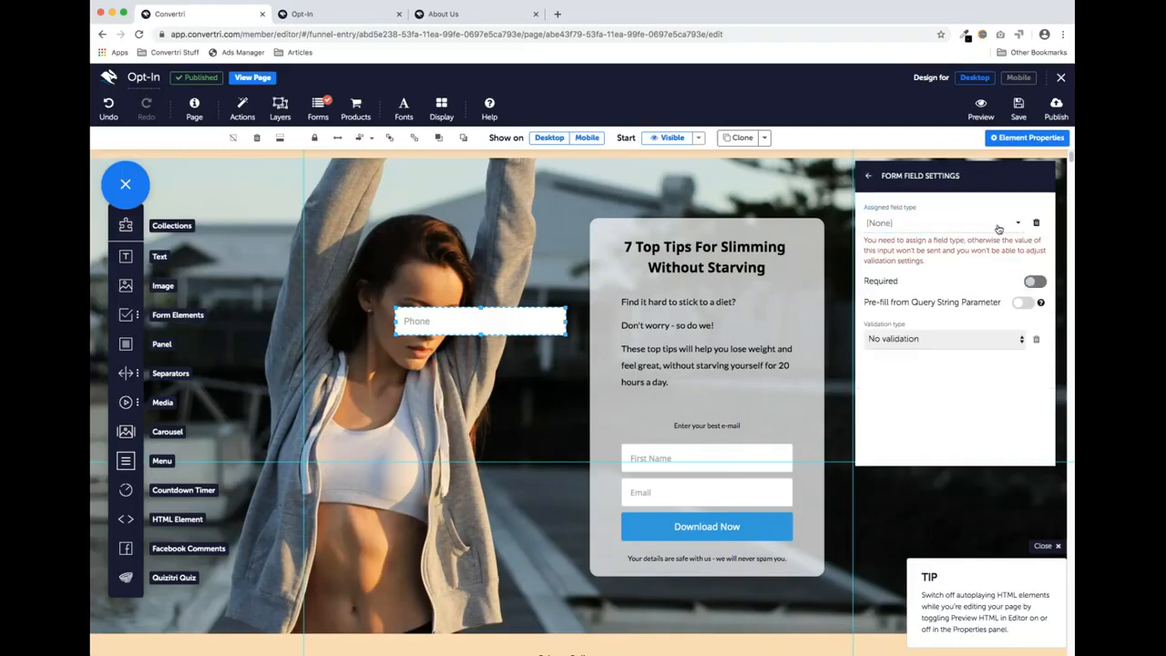
click(999, 226)
scroll(944, 310, down, 5)
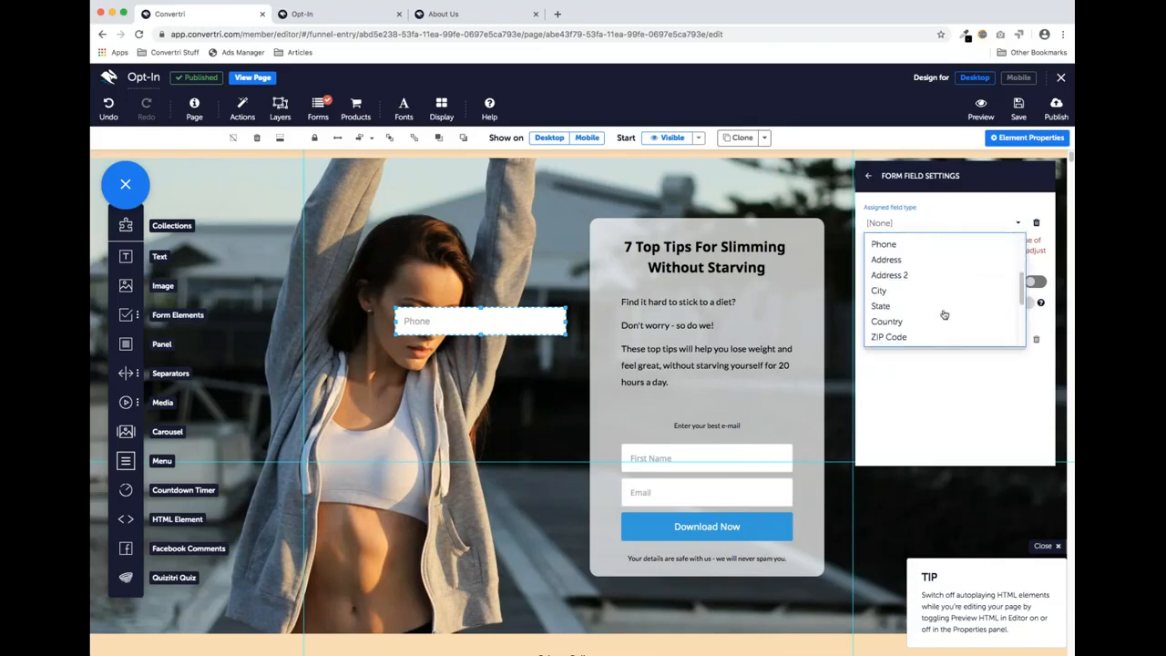
scroll(944, 314, up, 2)
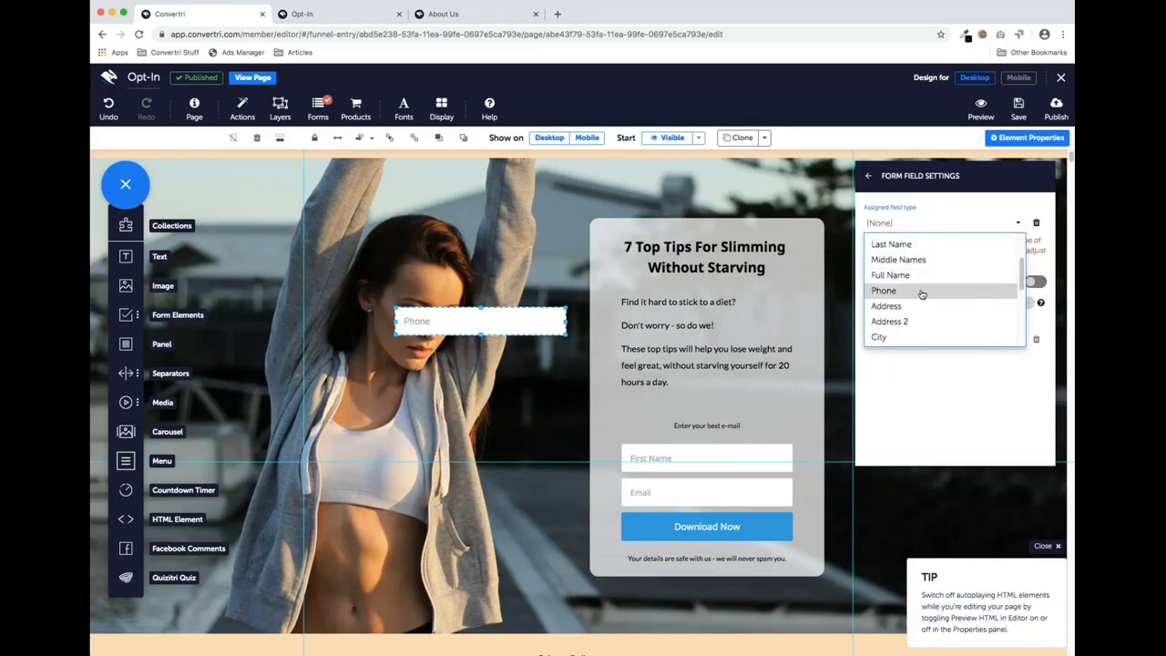
click(921, 289)
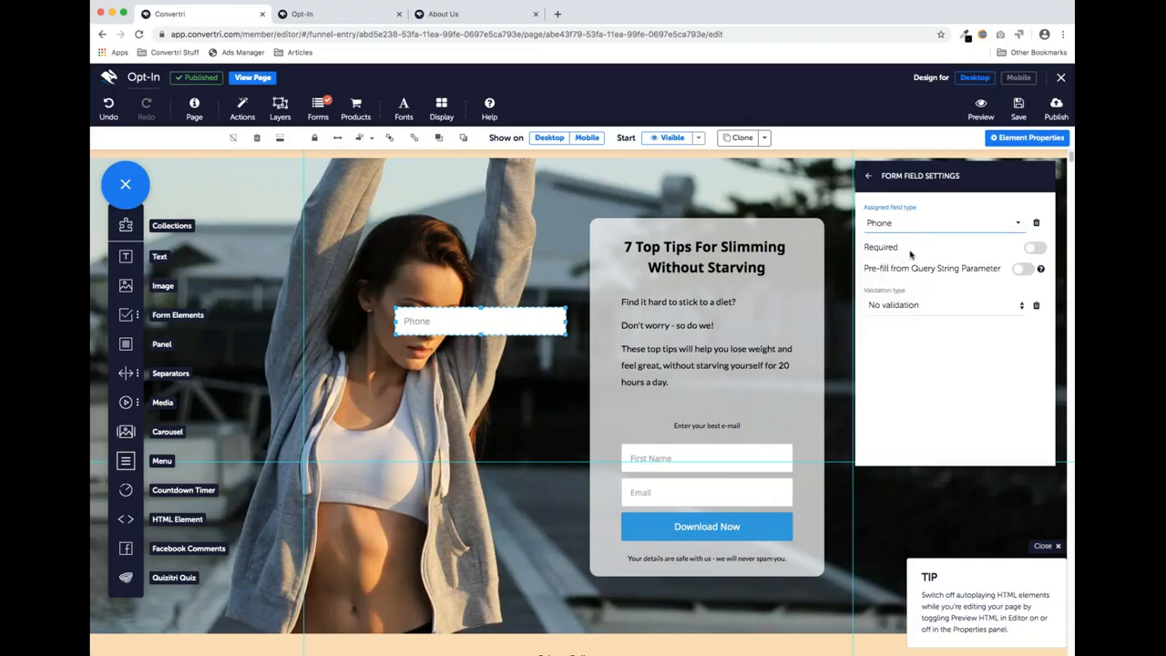
click(1003, 312)
click(956, 318)
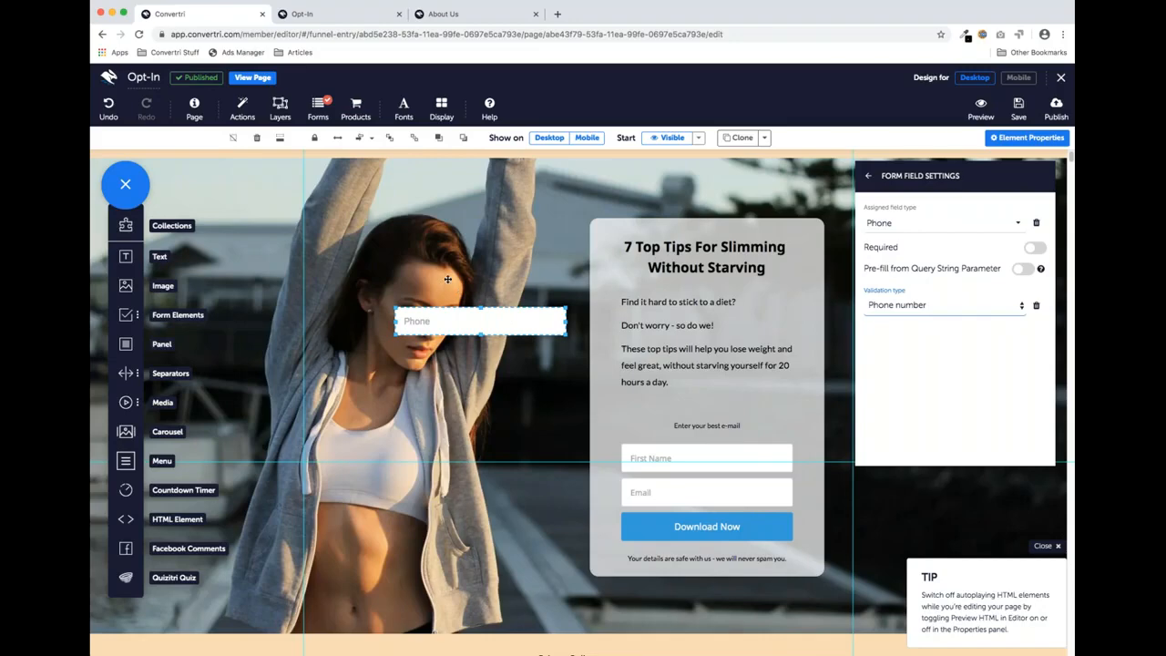
Map the MailChimp list's Phone Number field to the Phone type and finish the form configuration
click(318, 109)
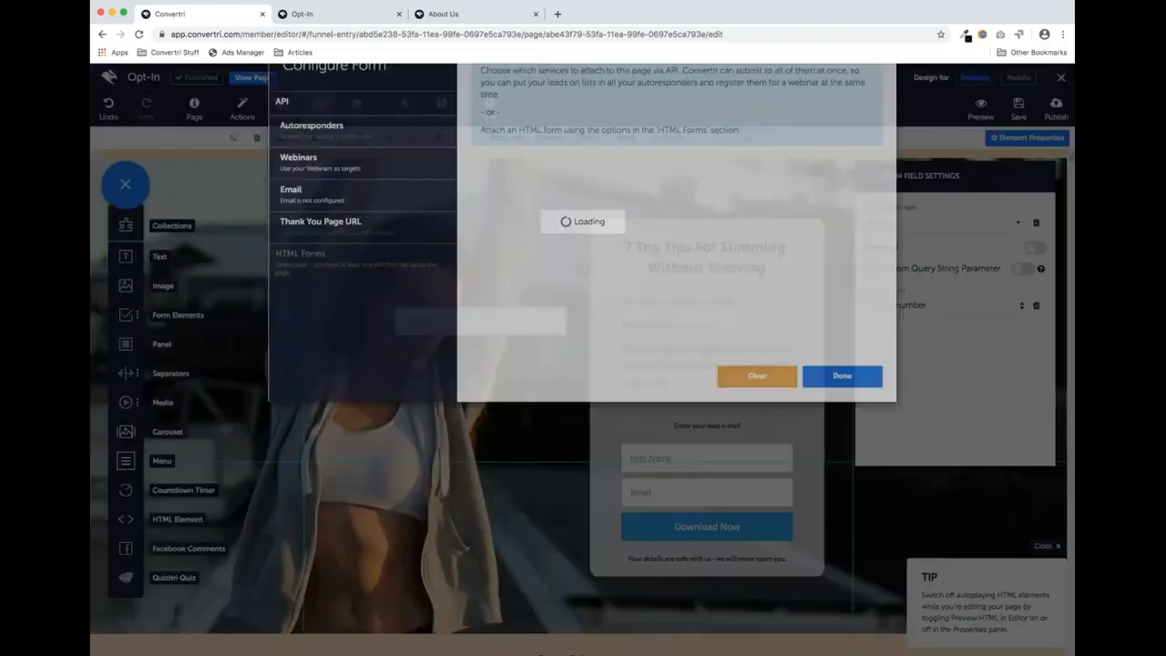
click(320, 172)
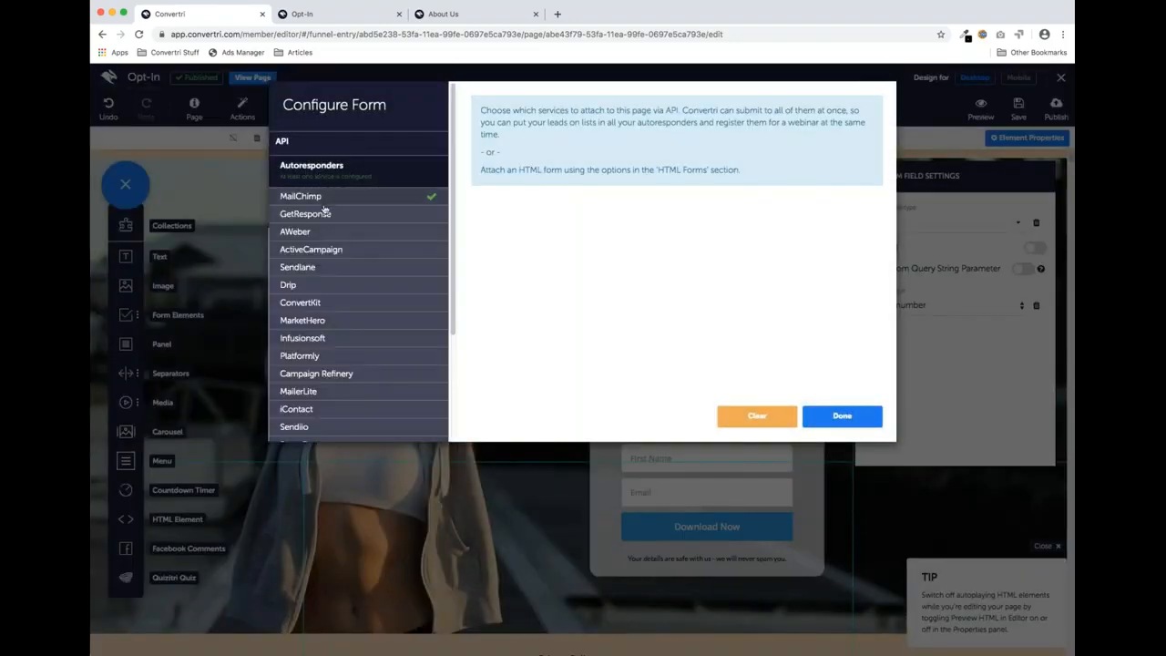
click(323, 202)
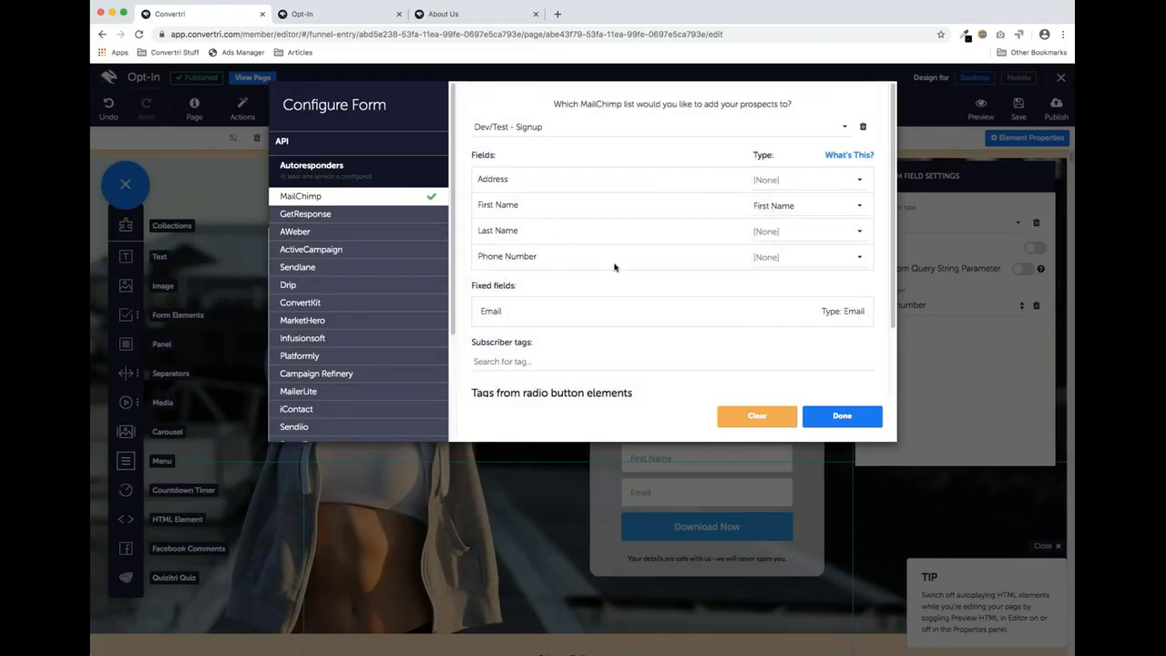
click(857, 261)
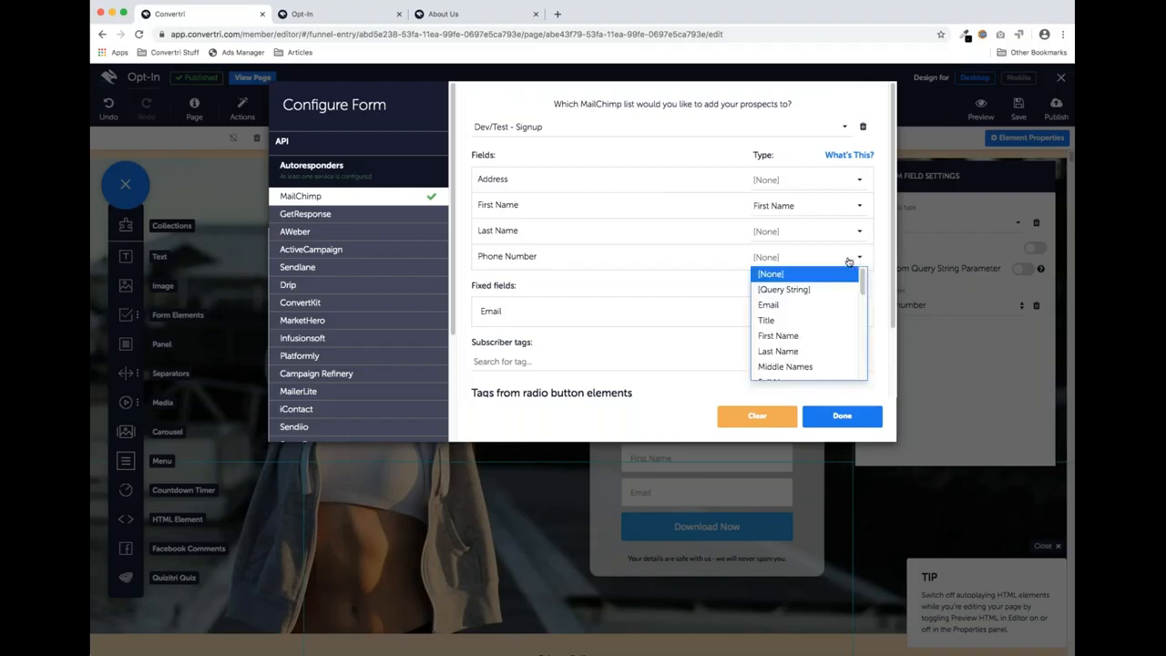
scroll(815, 346, down, 1)
scroll(815, 350, down, 1)
click(806, 356)
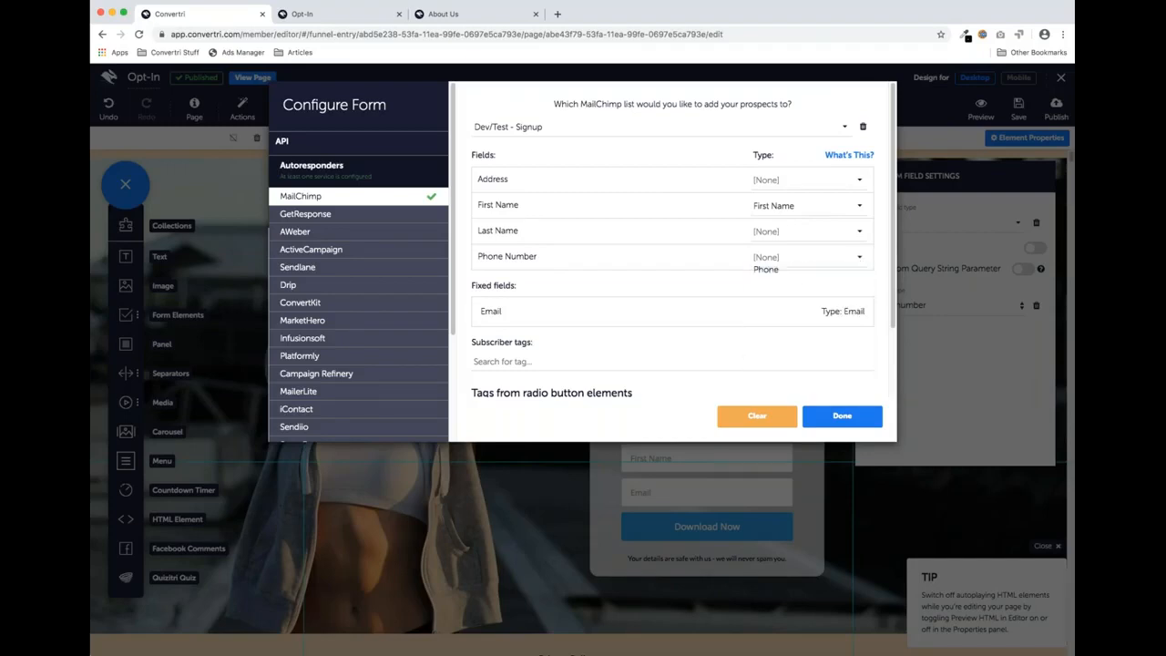
click(842, 416)
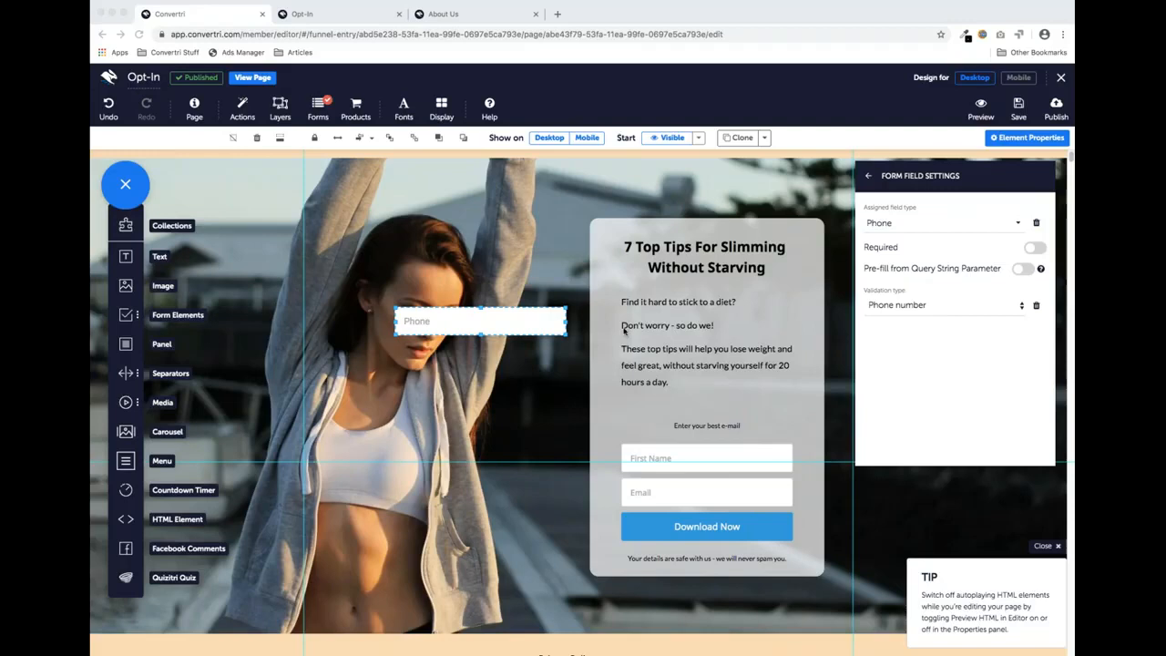
Delete the Phone input from the hero image
click(449, 319)
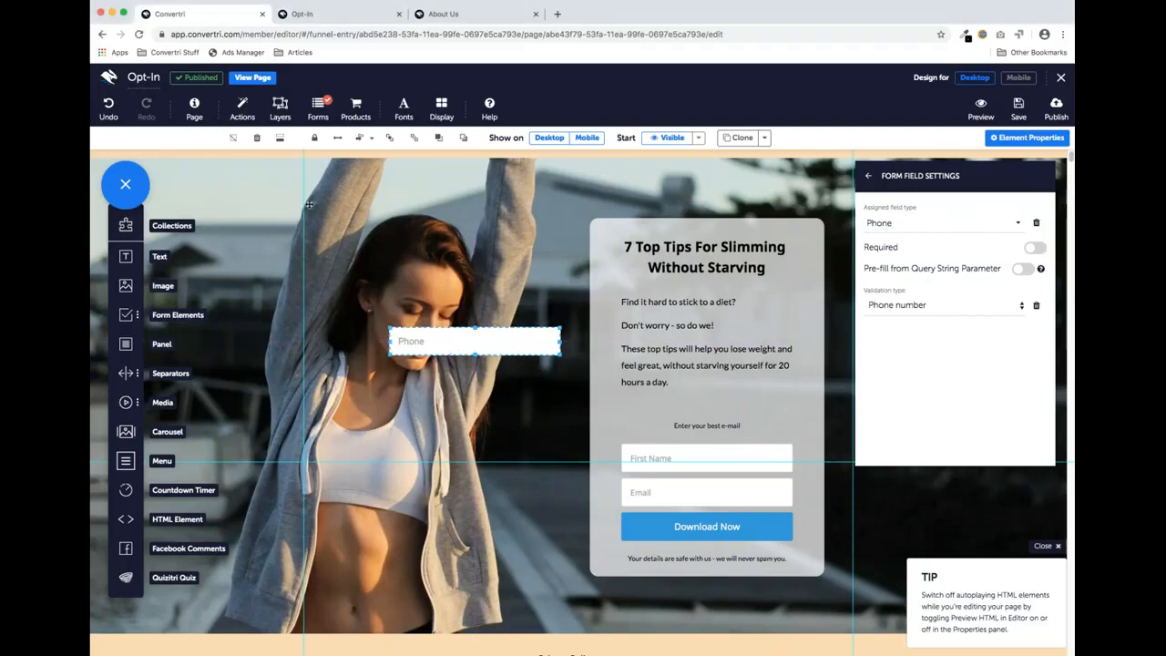
click(256, 138)
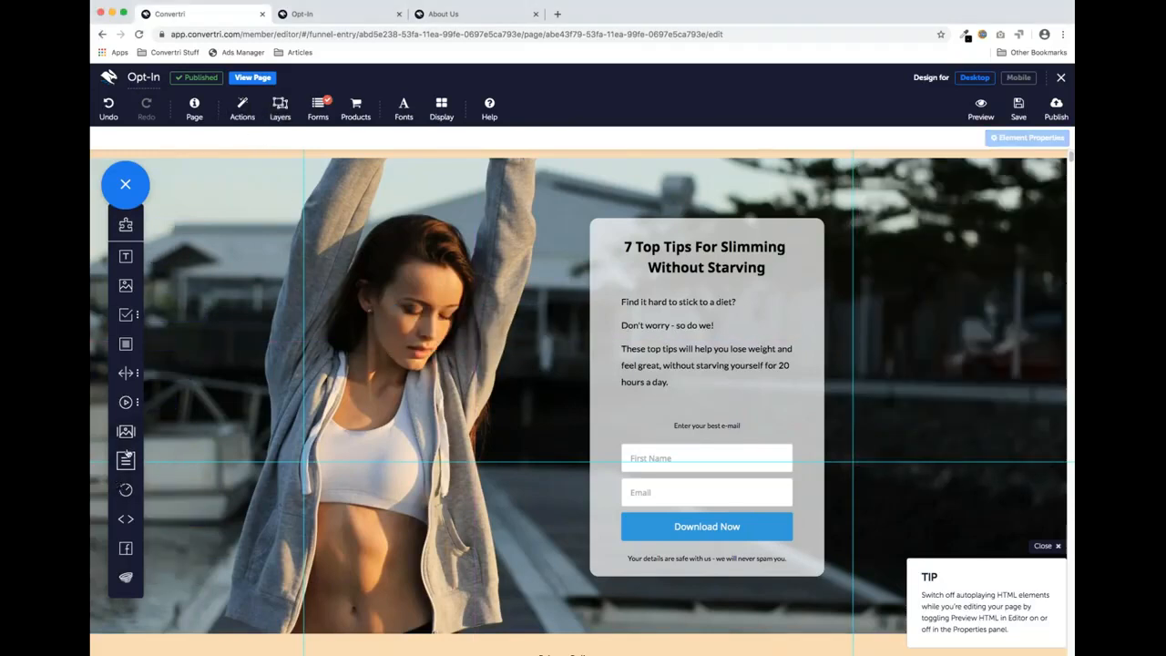
Add a Menu element across the top of the hero image and name its first three items Item, Item 2 and Item 3
drag(126, 460, 430, 225)
click(903, 223)
text(Item)
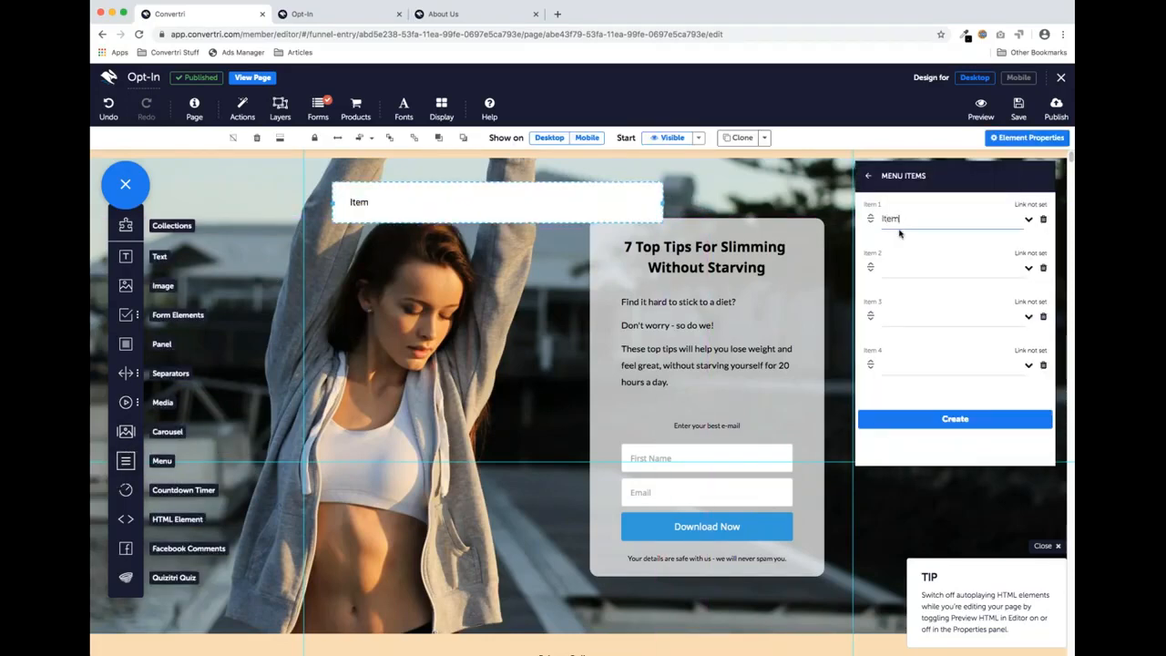
click(898, 266)
text(Item 2)
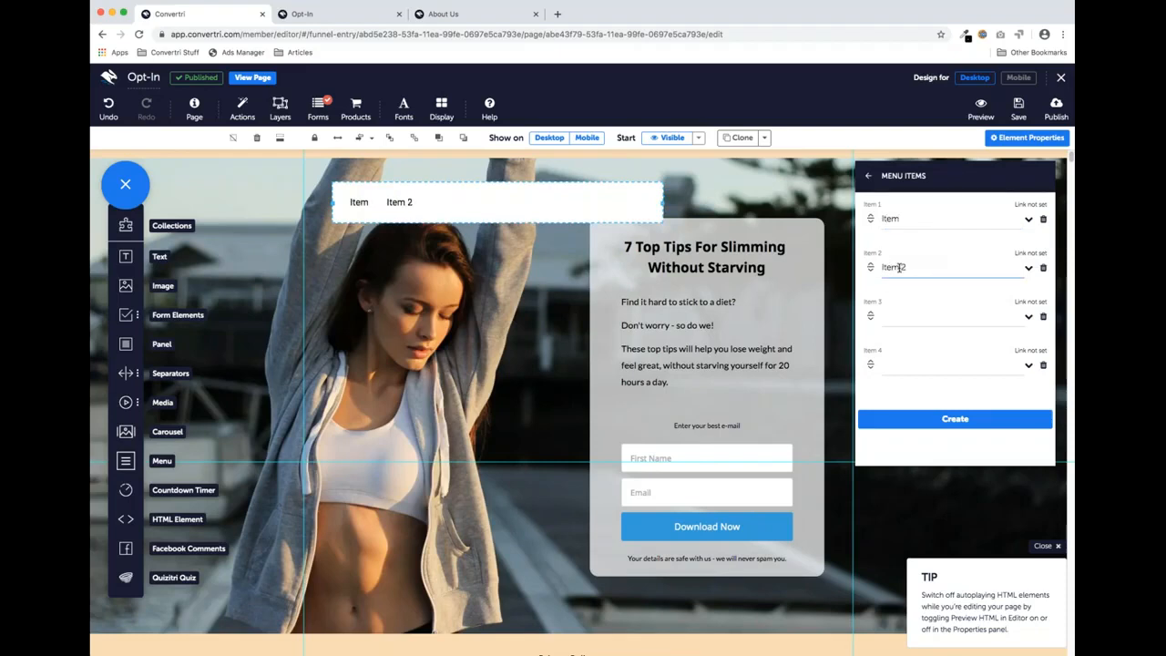
click(920, 319)
text(Item 3)
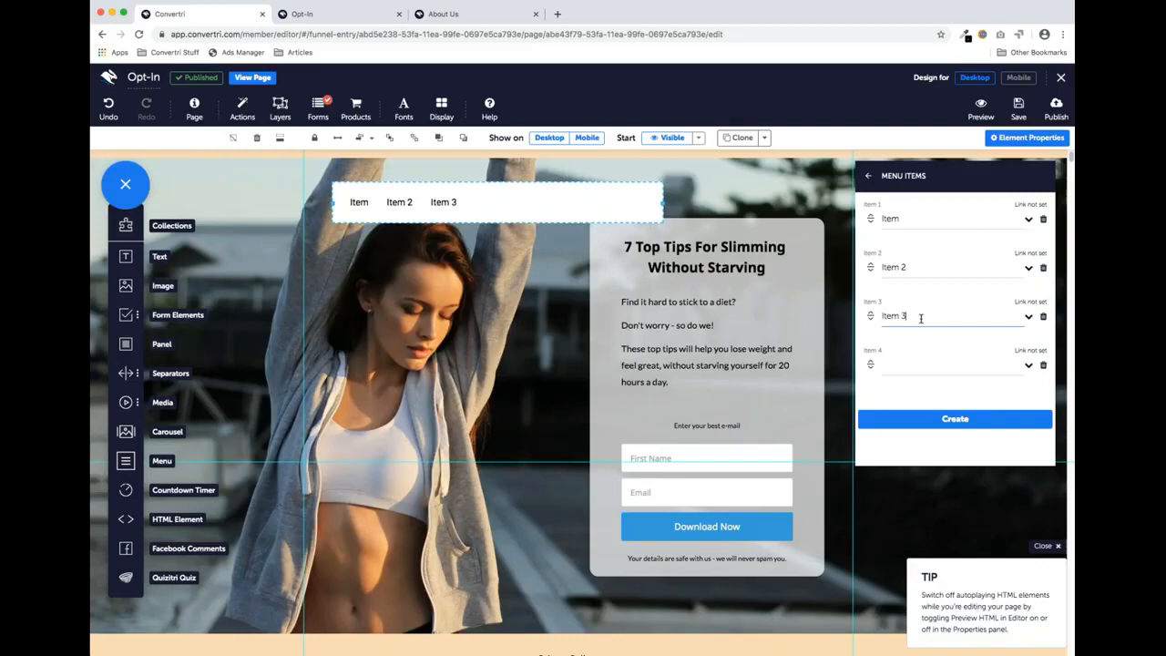
Move the menu up against the hero image's left vertical guide and delete it
drag(484, 203, 459, 193)
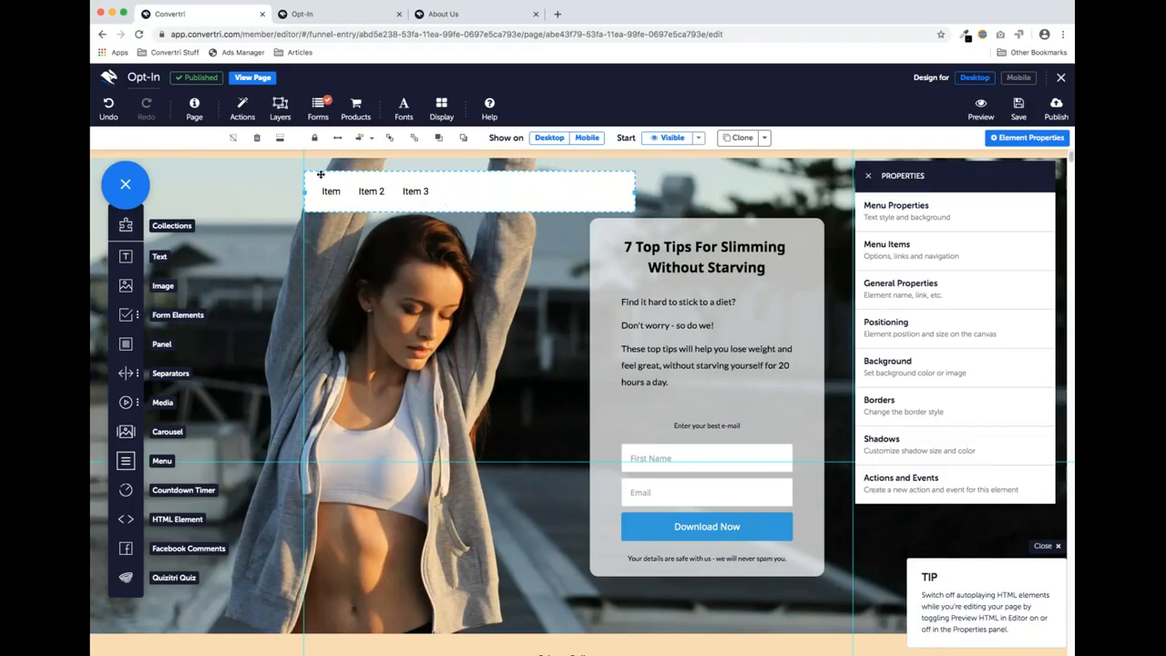
click(256, 139)
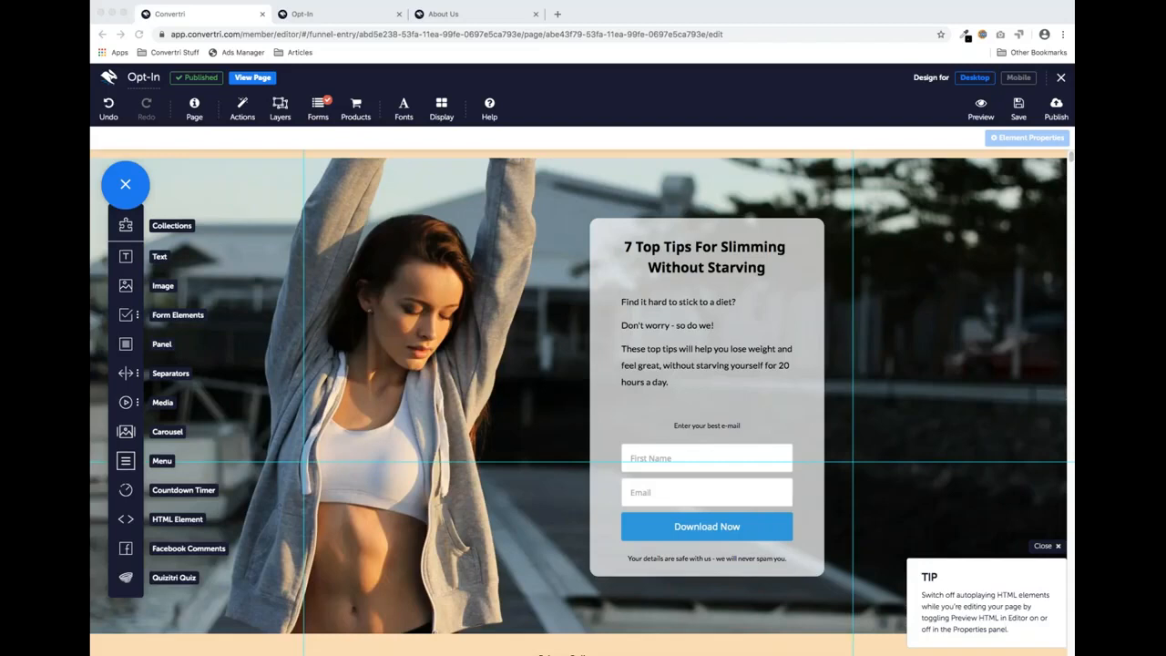
Examine the page's list of layers and close it again
click(279, 110)
click(280, 110)
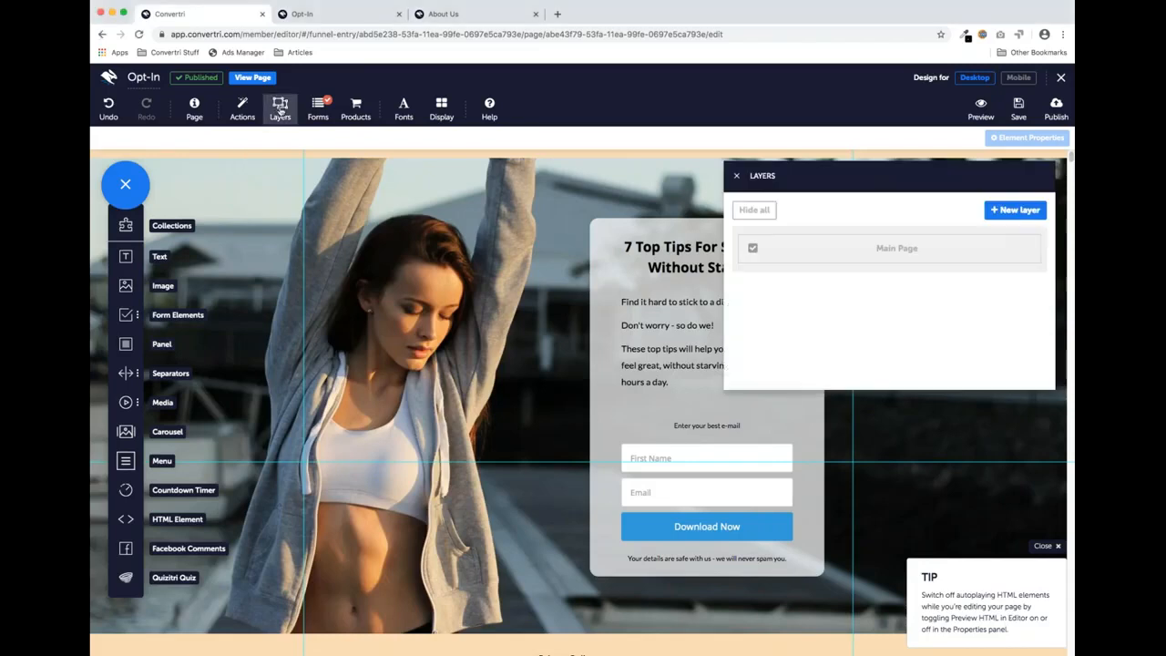
click(735, 178)
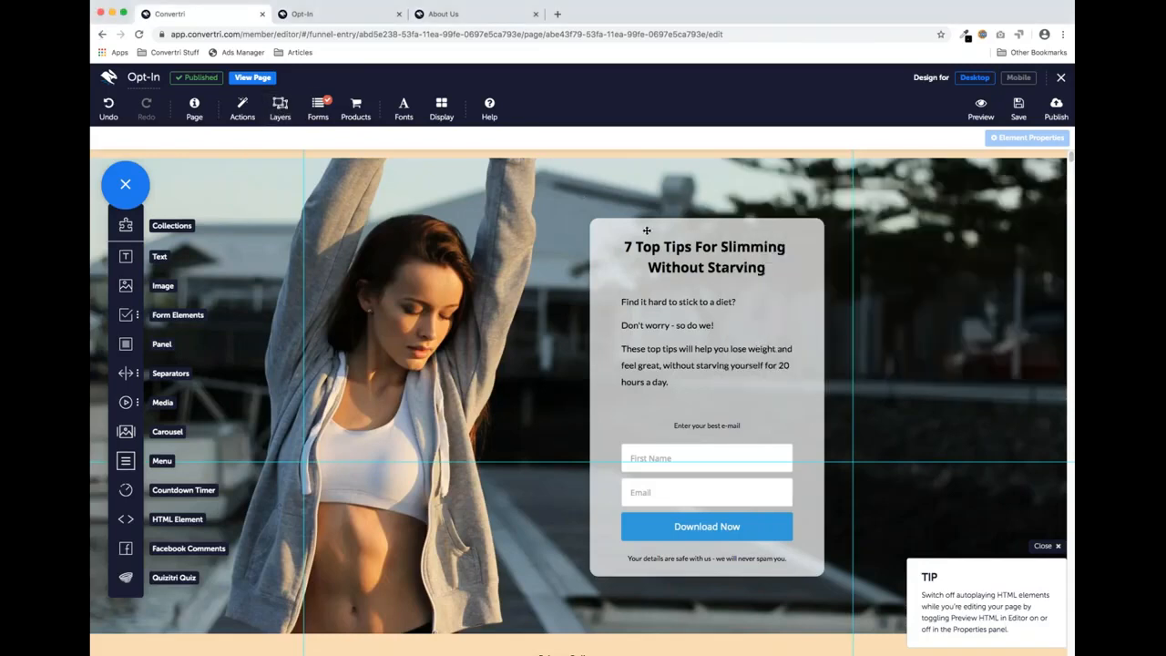
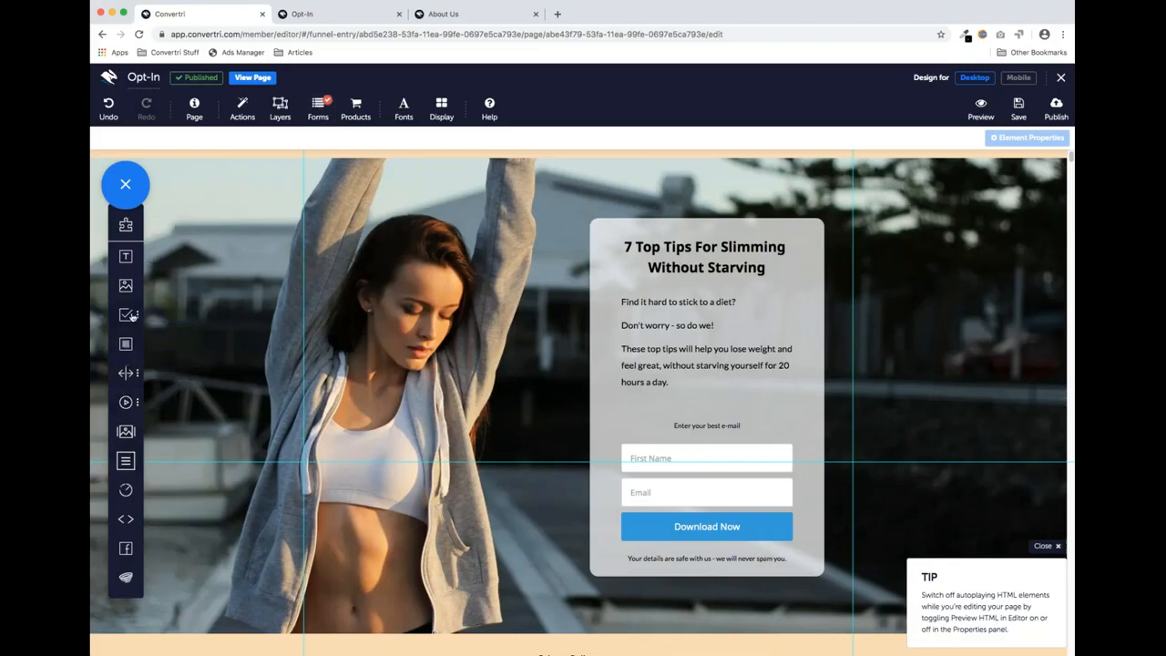
Add a Multiline Textbox form element over the woman's torso in the hero image
click(132, 316)
drag(179, 466, 397, 434)
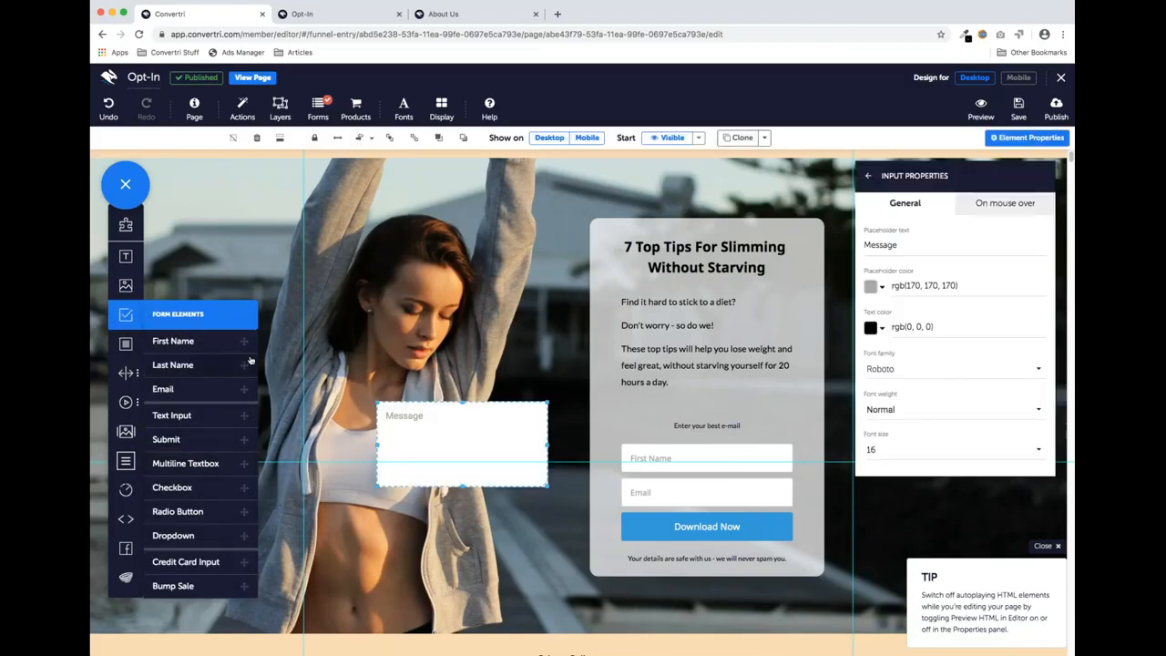
click(128, 318)
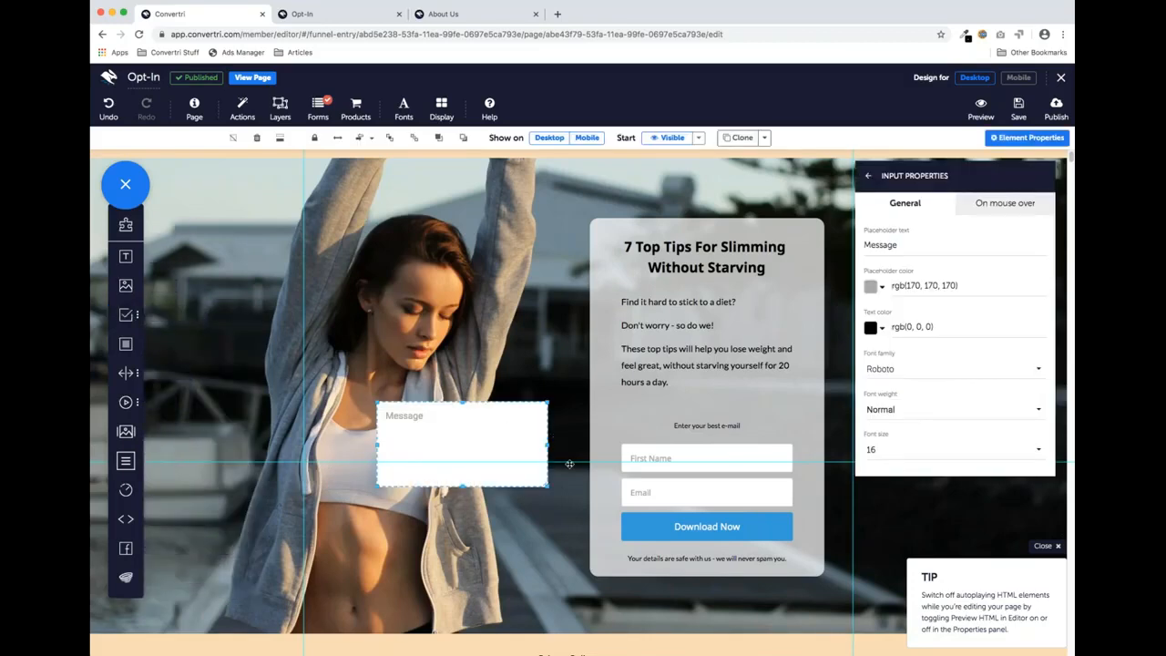
Move the opt-in panel higher on the hero image and shift the Message box next to its First Name and Email fields
drag(677, 228, 677, 180)
click(471, 441)
drag(471, 441, 533, 450)
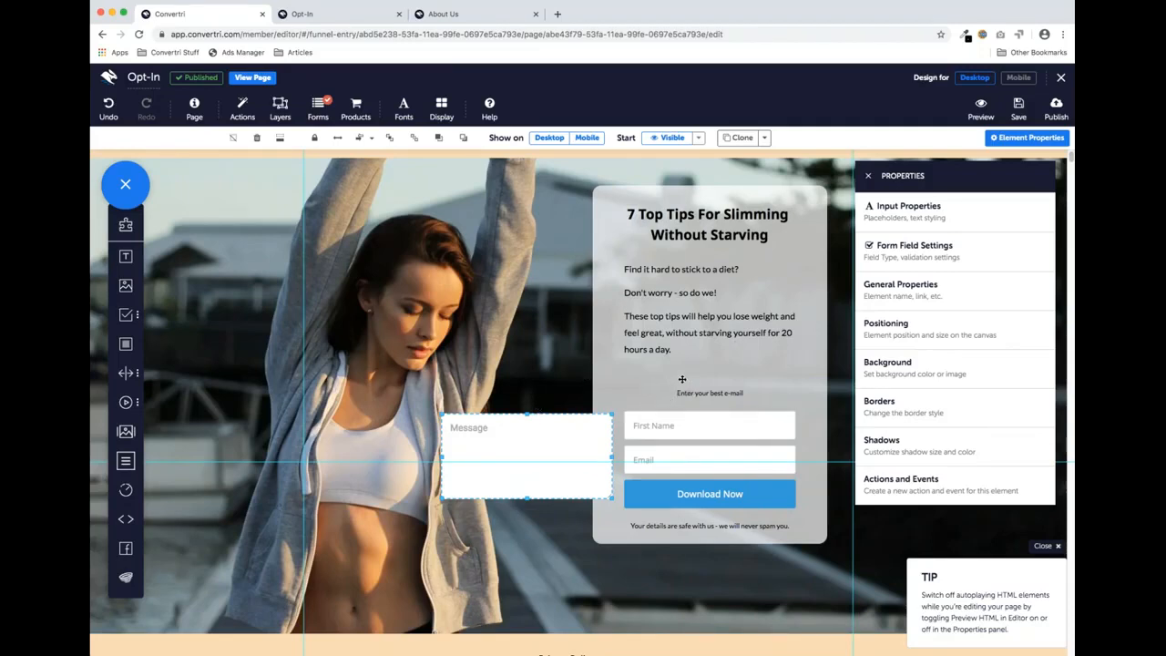
Assign the Message box the field type Notes in its form field settings
click(944, 255)
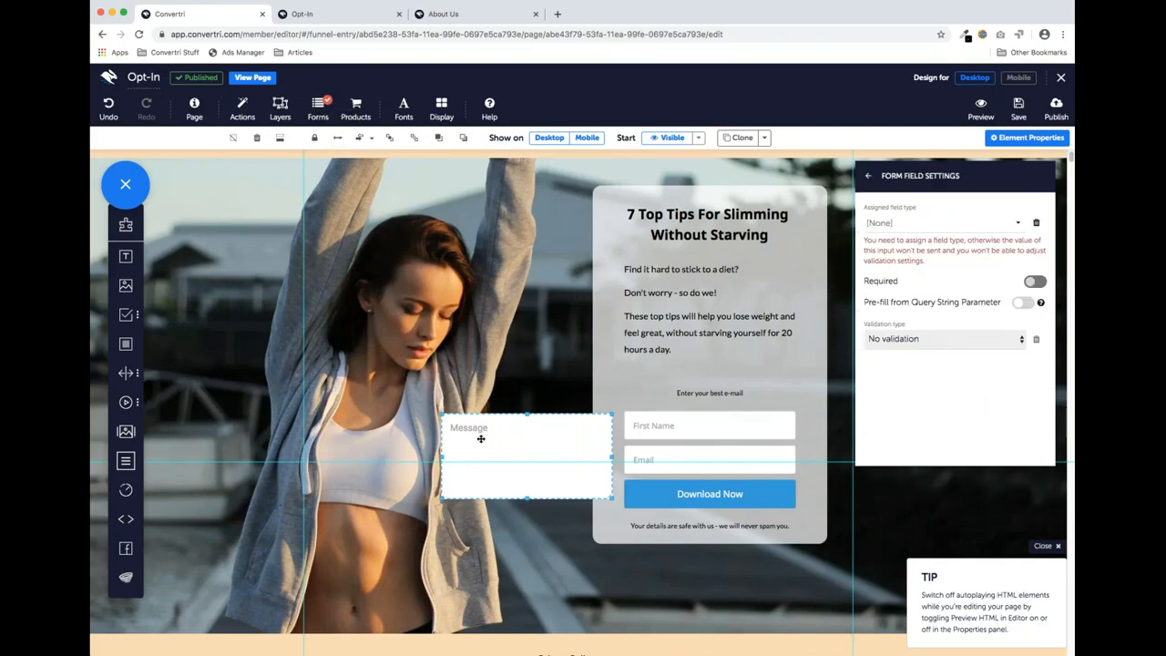
click(947, 223)
scroll(945, 273, down, 5)
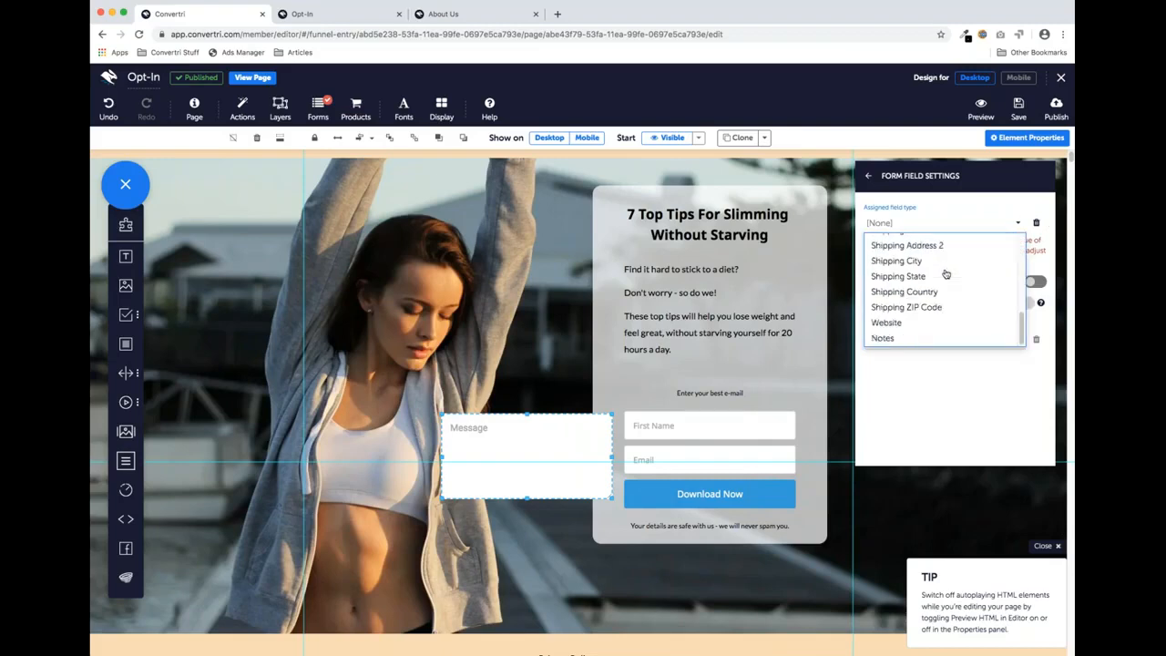
click(915, 338)
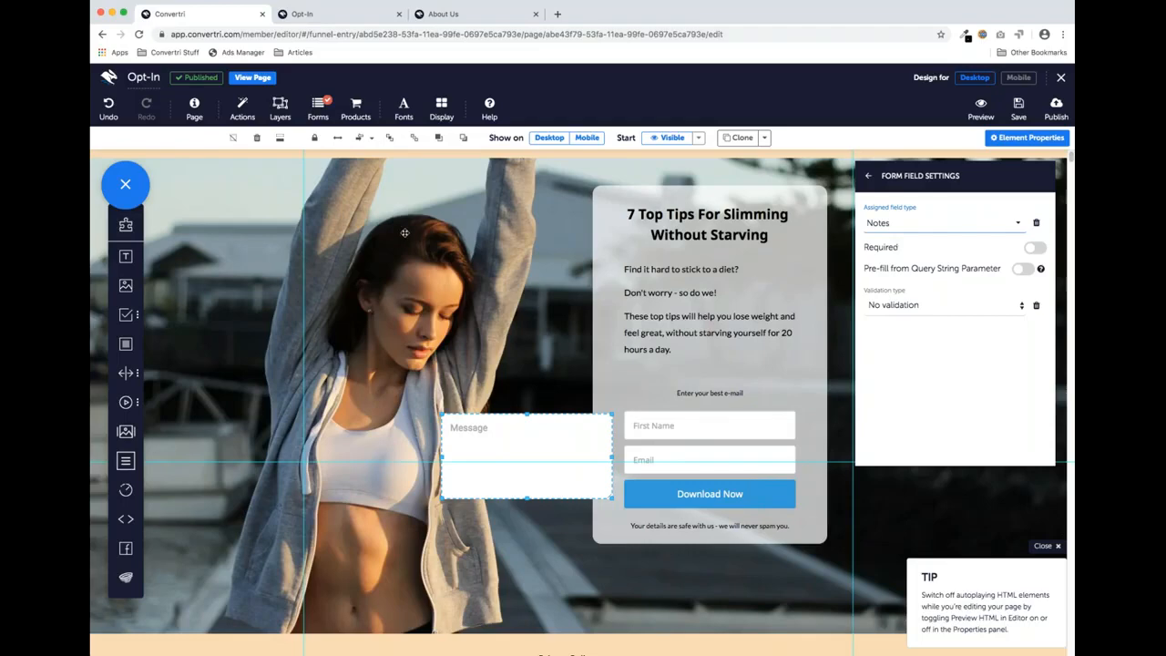
Turn on email notifications for submissions in the page's form configuration
click(316, 107)
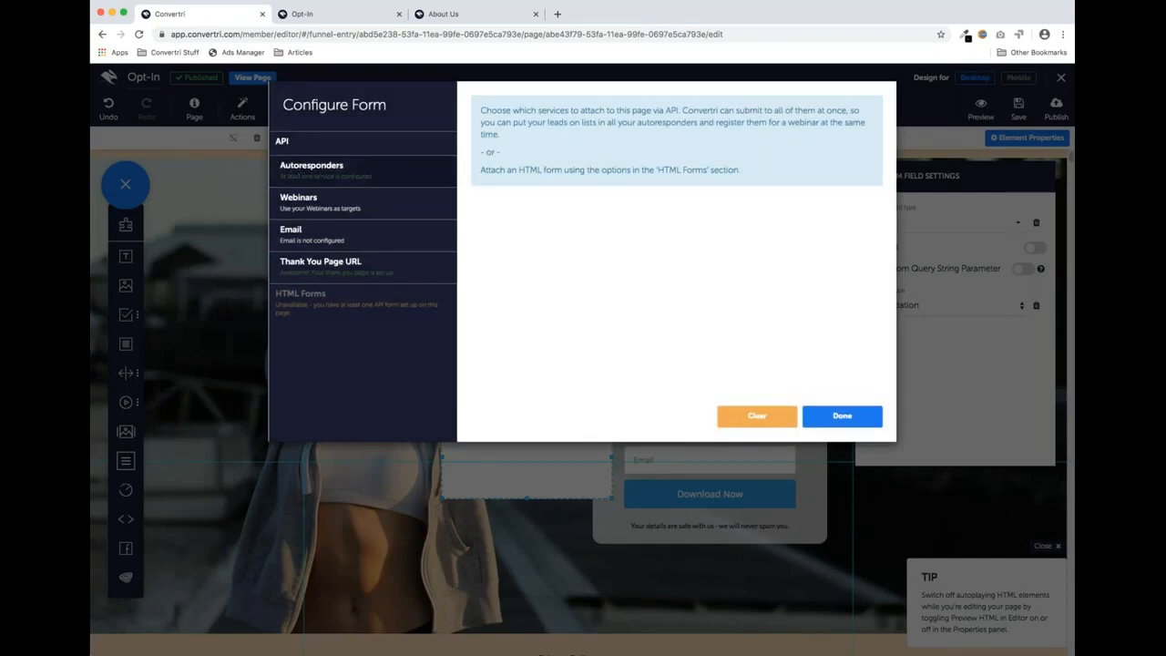
click(325, 239)
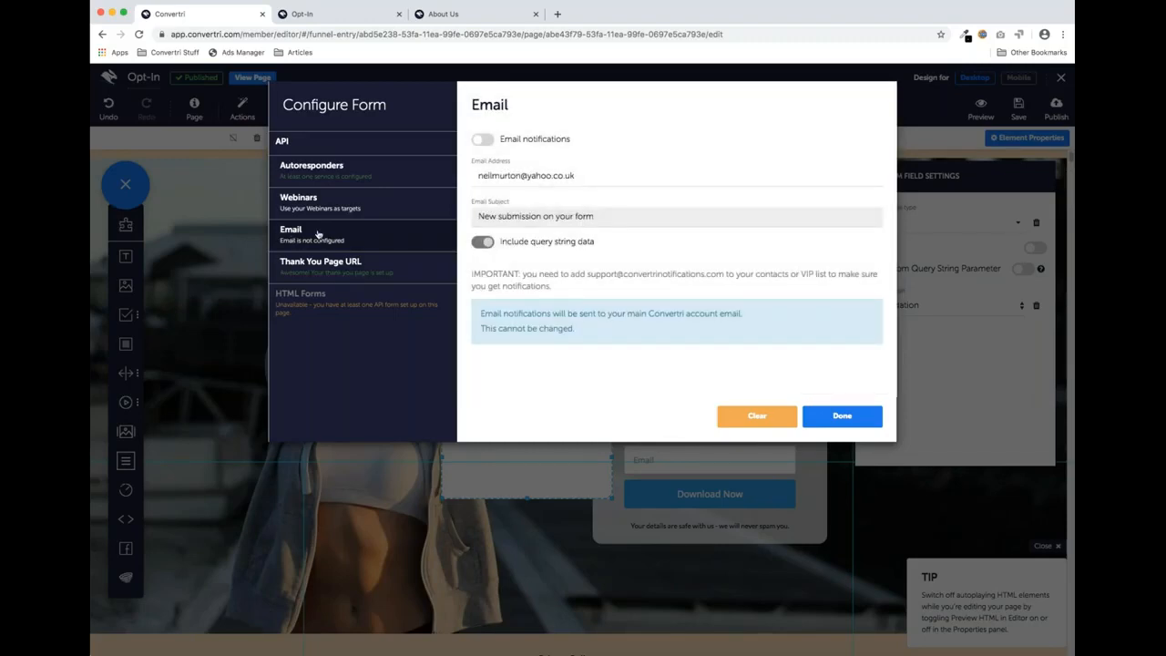
click(487, 141)
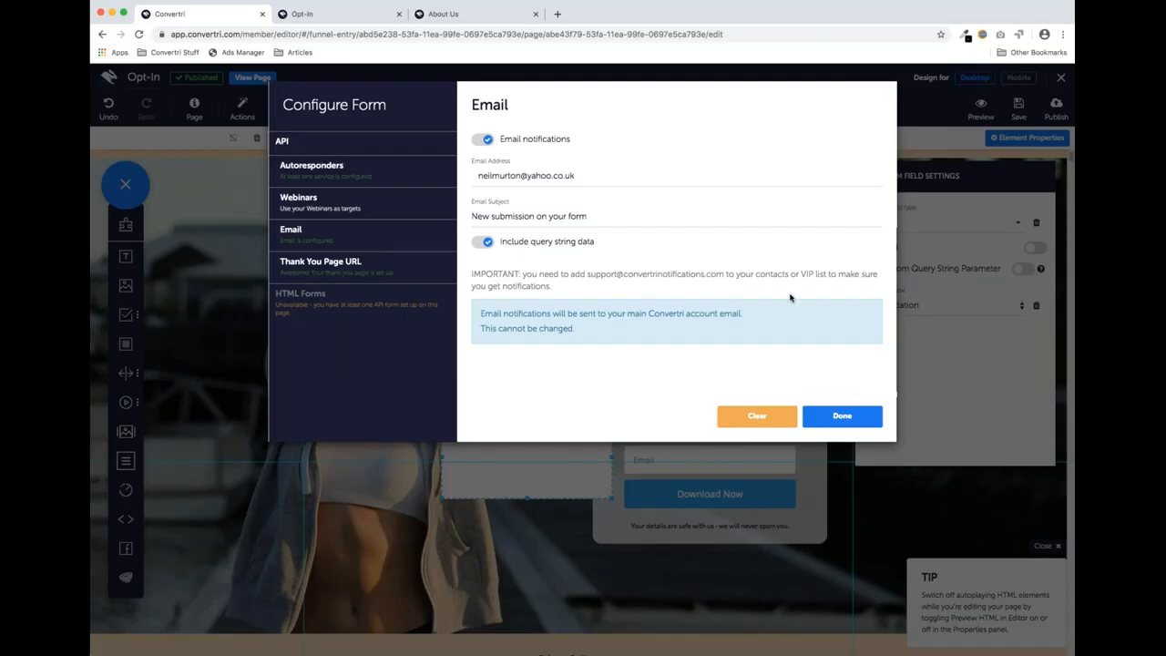
Finish the form's email notification settings and check the field settings of the First Name and Message fields
click(839, 424)
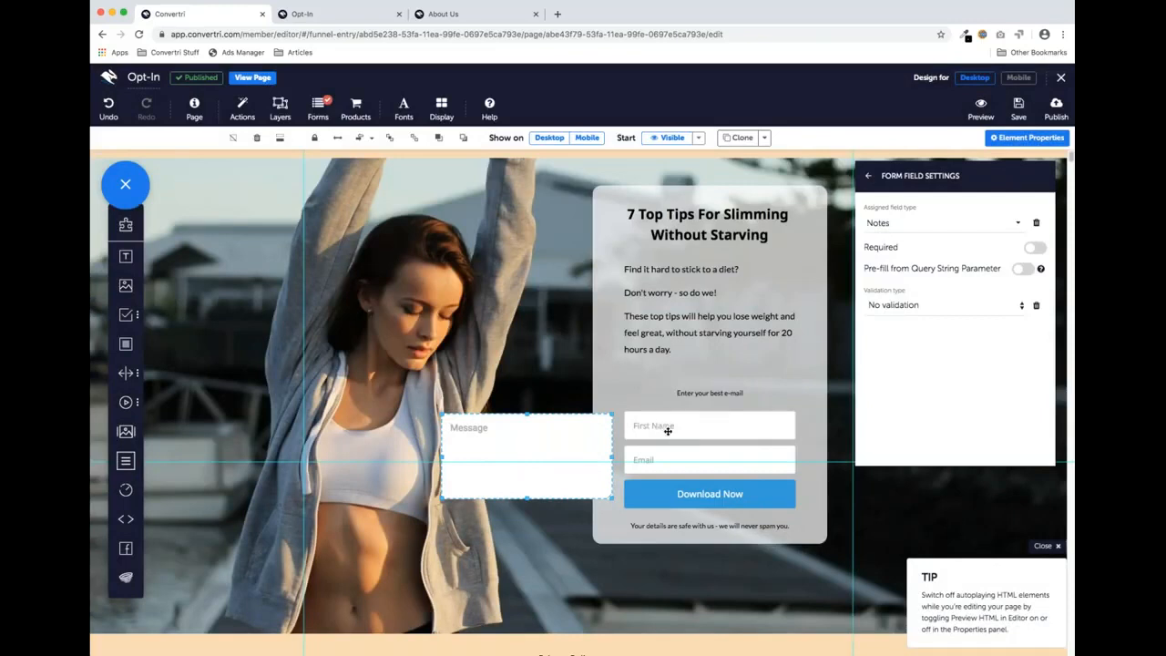
click(669, 428)
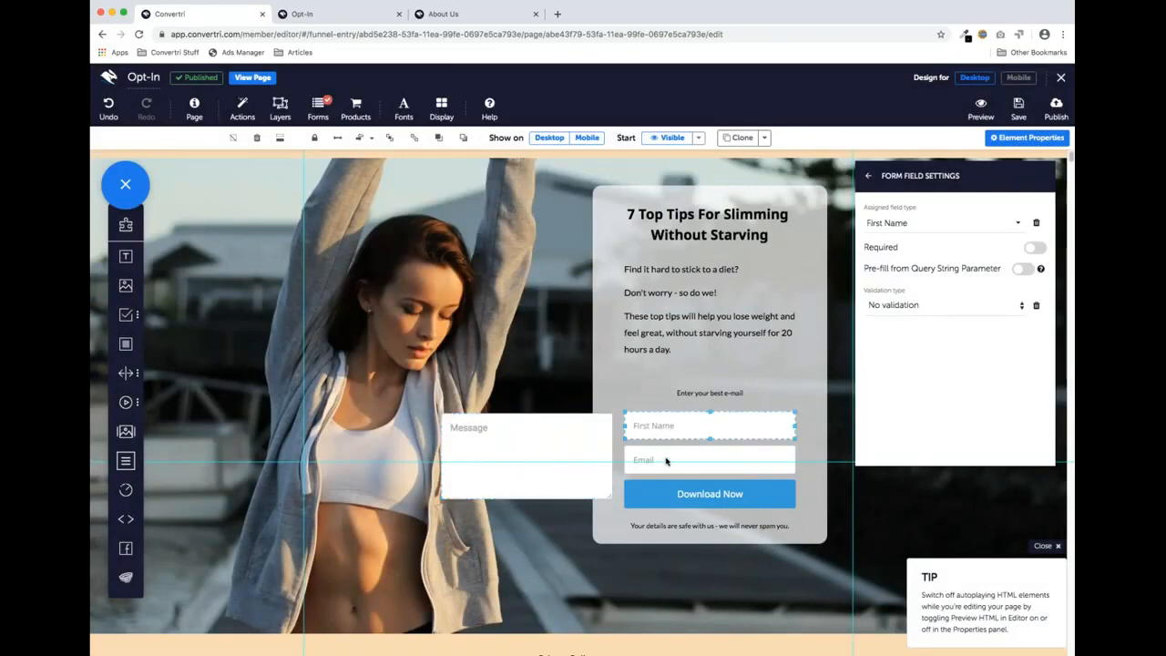
click(552, 447)
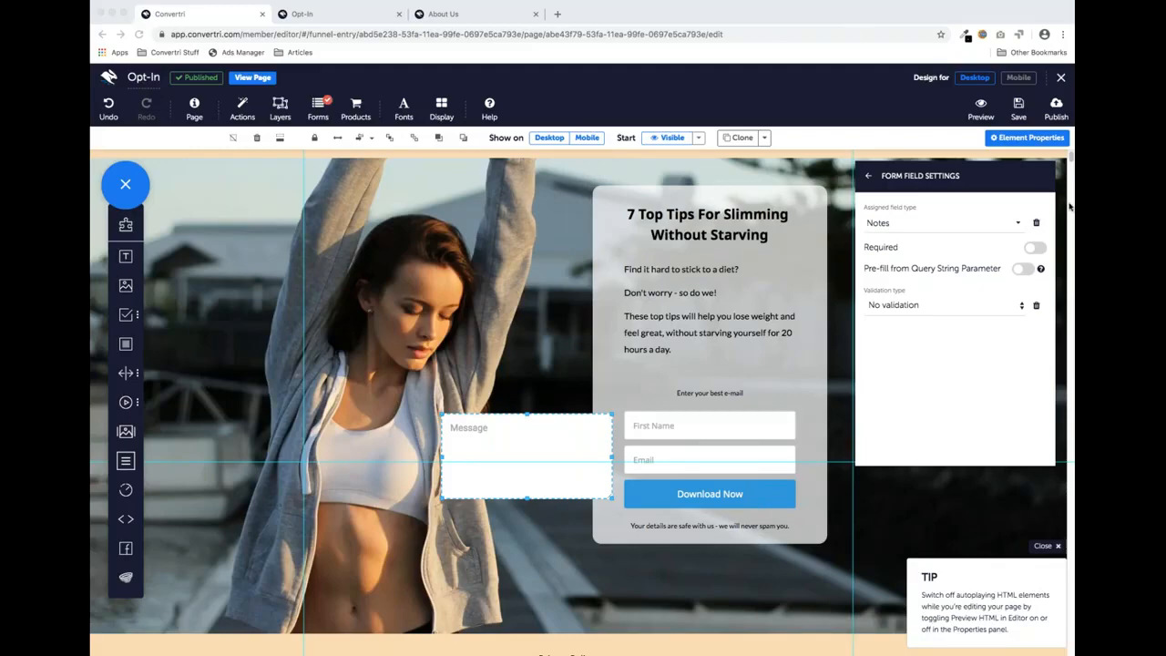
Reopen the form's email notification settings and prefix the email subject with "[OPTIN1]"
click(318, 110)
click(337, 235)
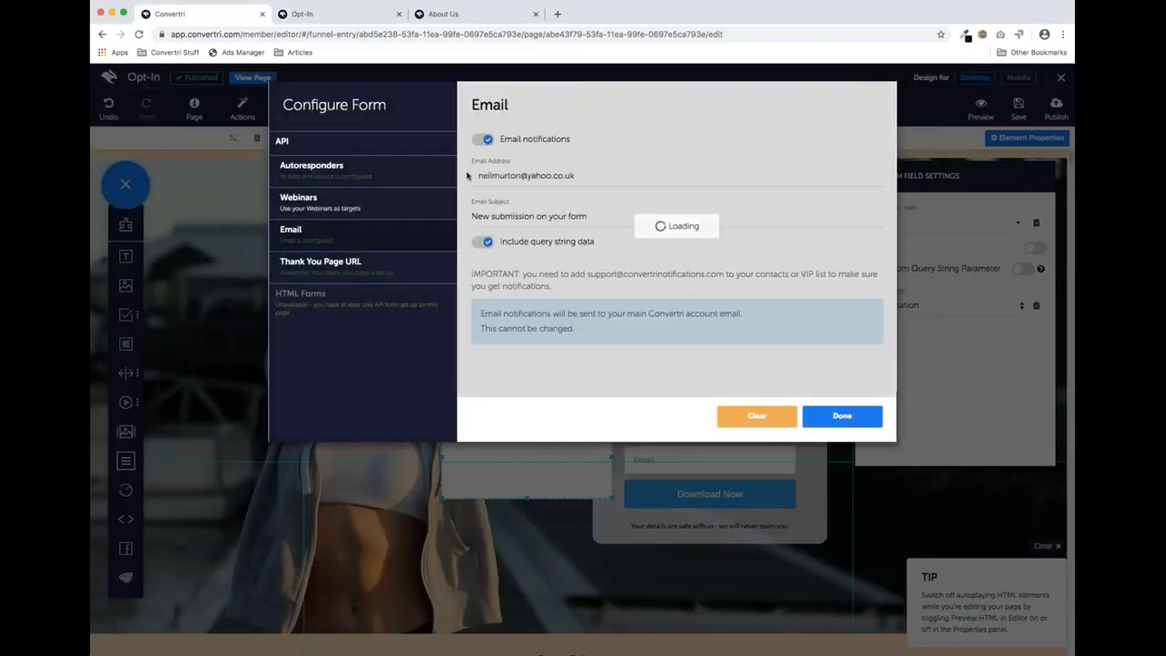
mouse_move(472, 216)
mouse_down()
mouse_move(591, 216)
mouse_move(455, 221)
mouse_up()
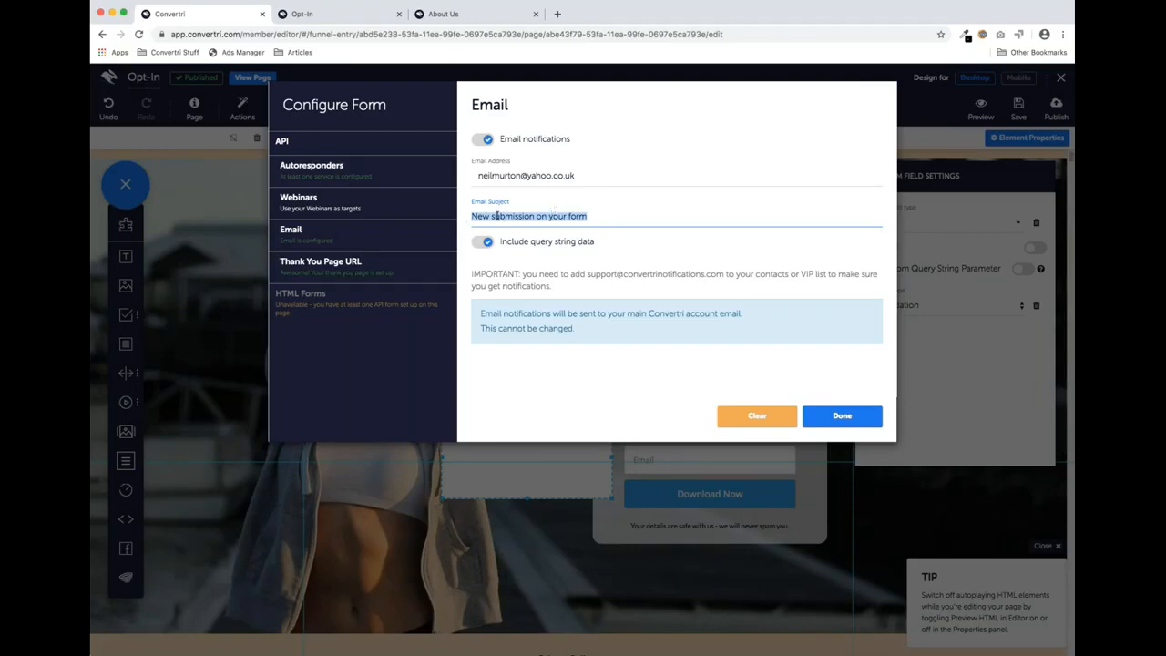
click(511, 219)
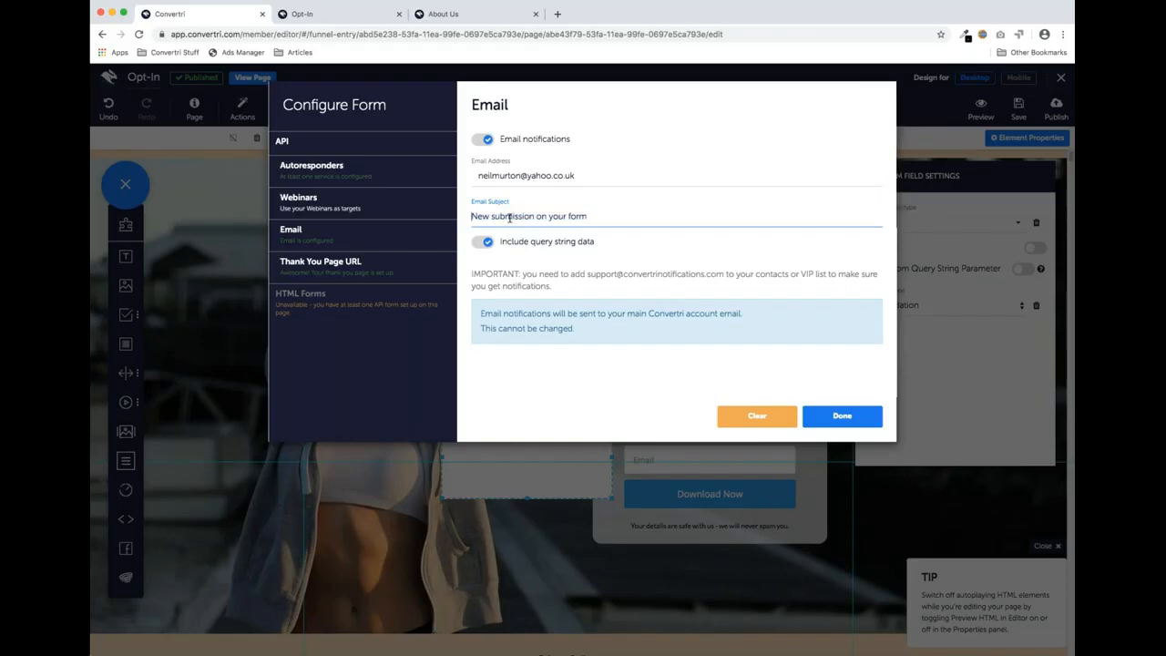
text([)
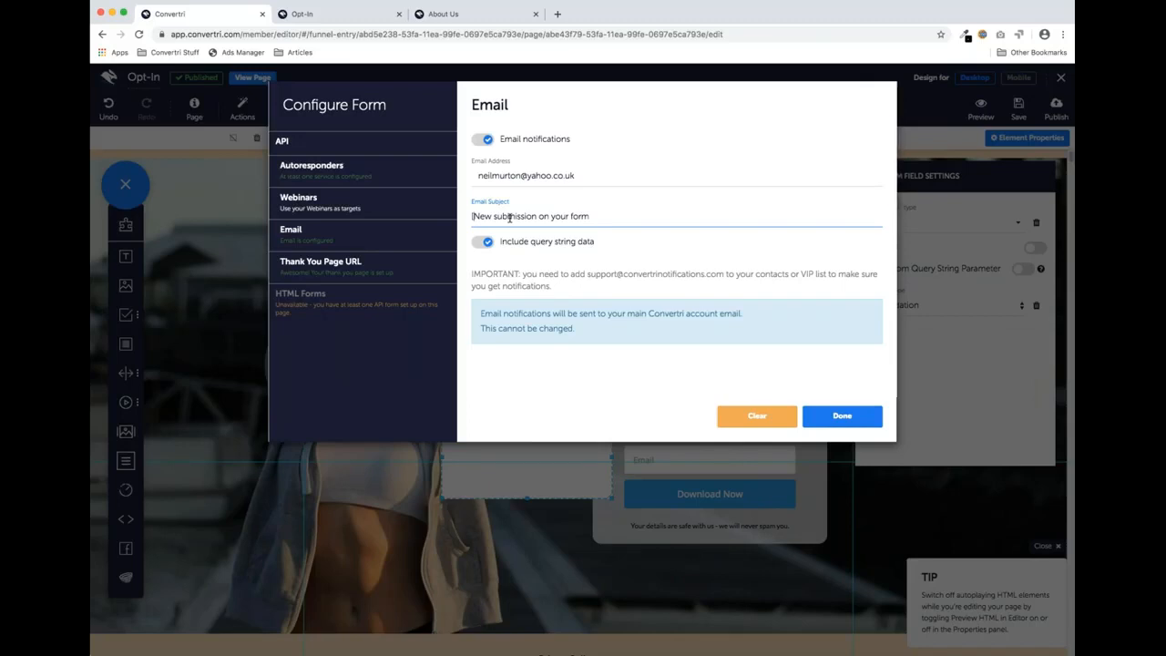
text(OPT])
text(IN1])
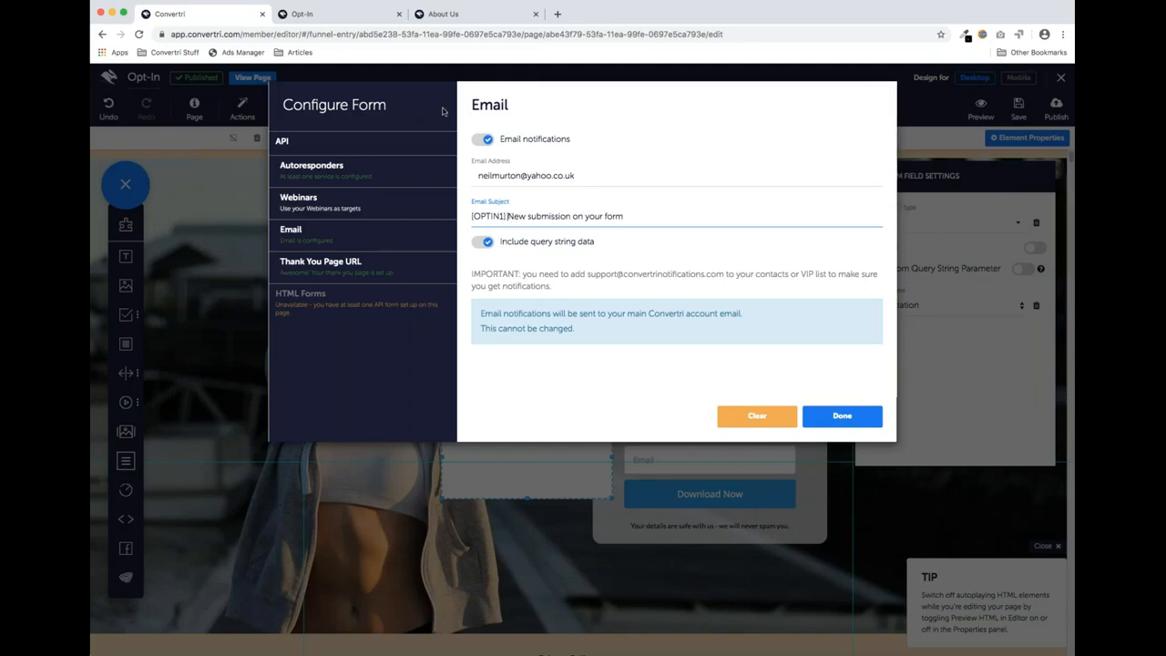
Remove the "[OPTIN1]" prefix from the notification subject and close the form configuration
drag(507, 216, 463, 216)
key(BackSpace)
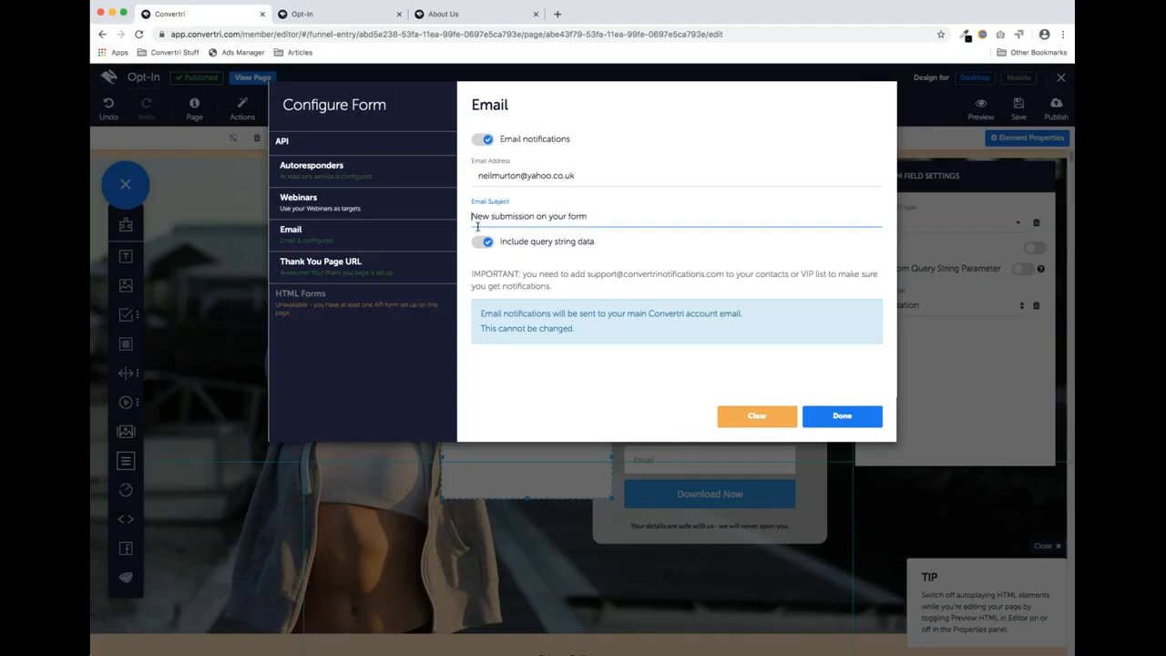
click(842, 415)
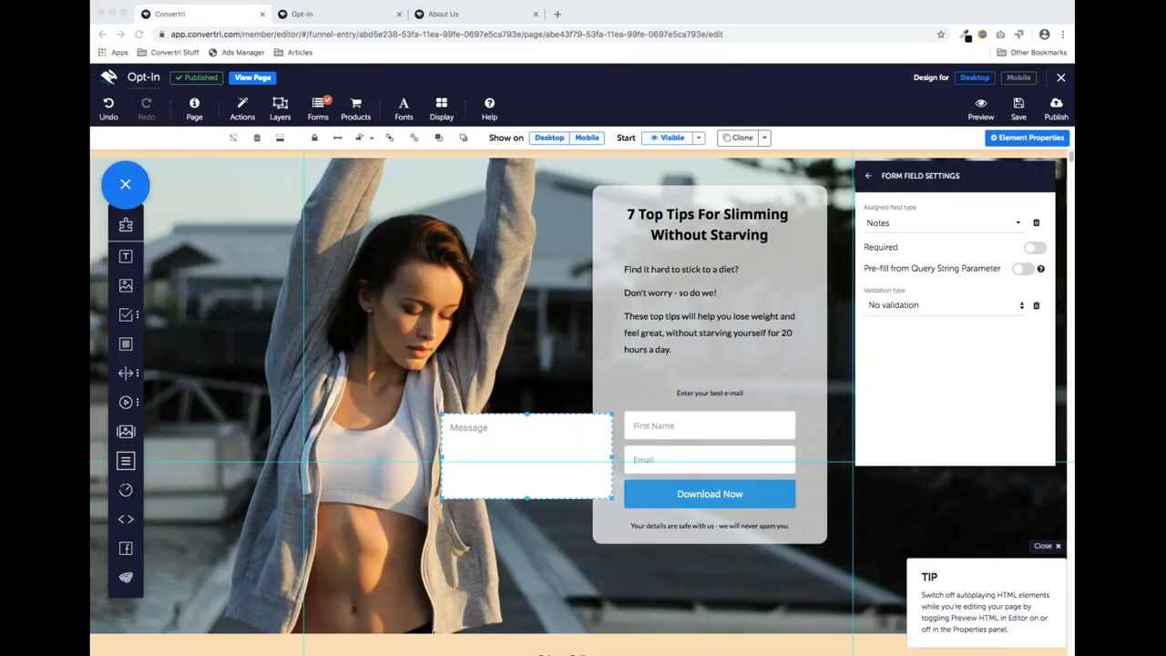
click(931, 231)
click(929, 341)
click(525, 433)
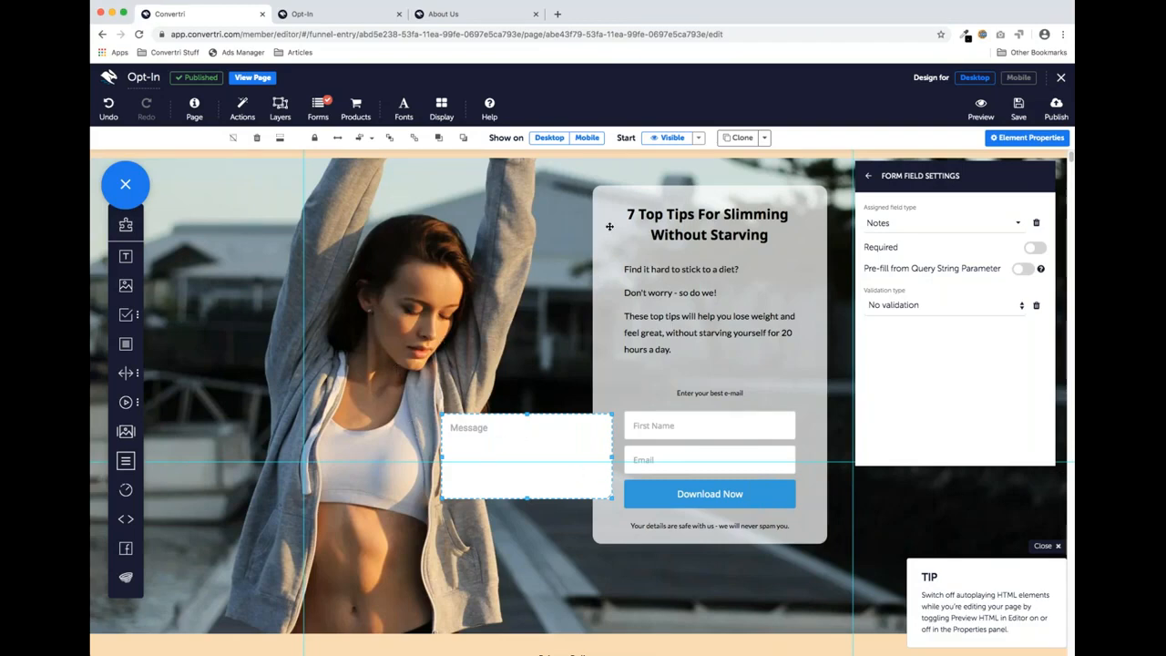
Leave the Opt-In page editor and open the Coffee page from the Demo funnel for editing
click(1058, 83)
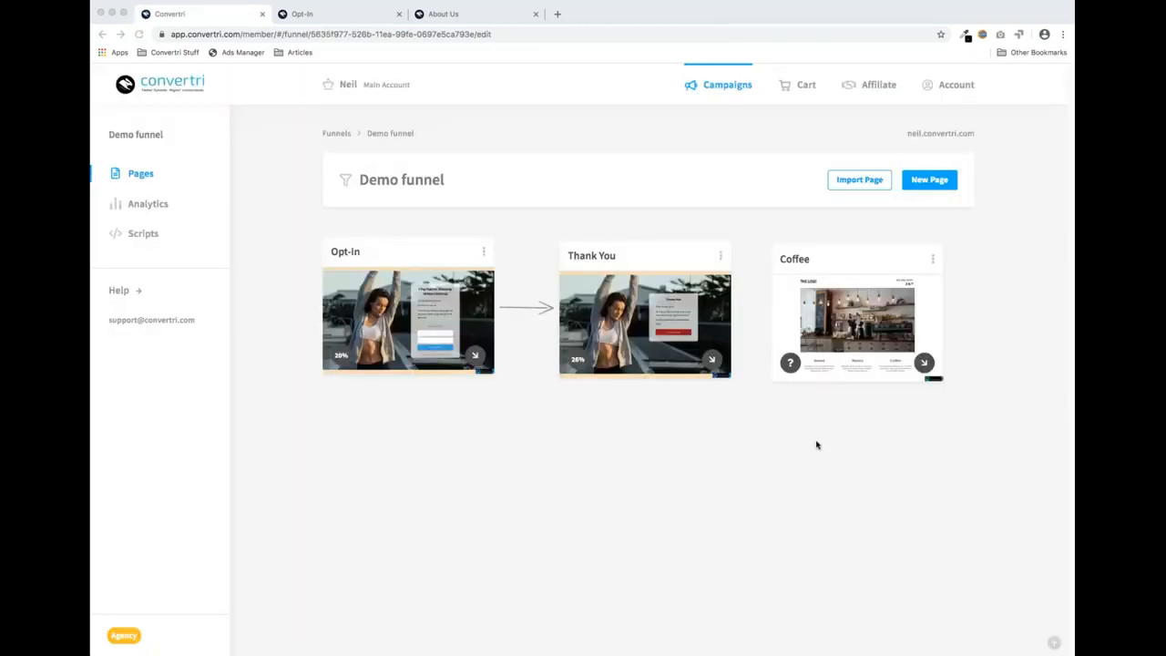
click(856, 328)
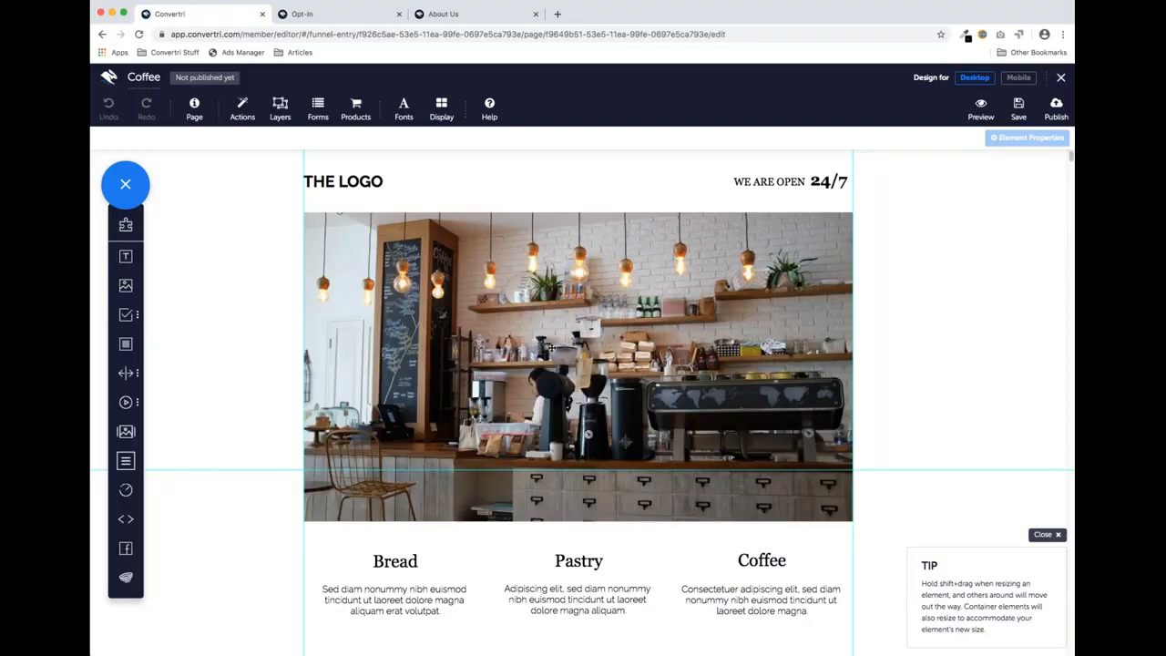
Look through the Coffee page's sections from the header image to the footer, ending at the Menu section
scroll(679, 349, down, 10)
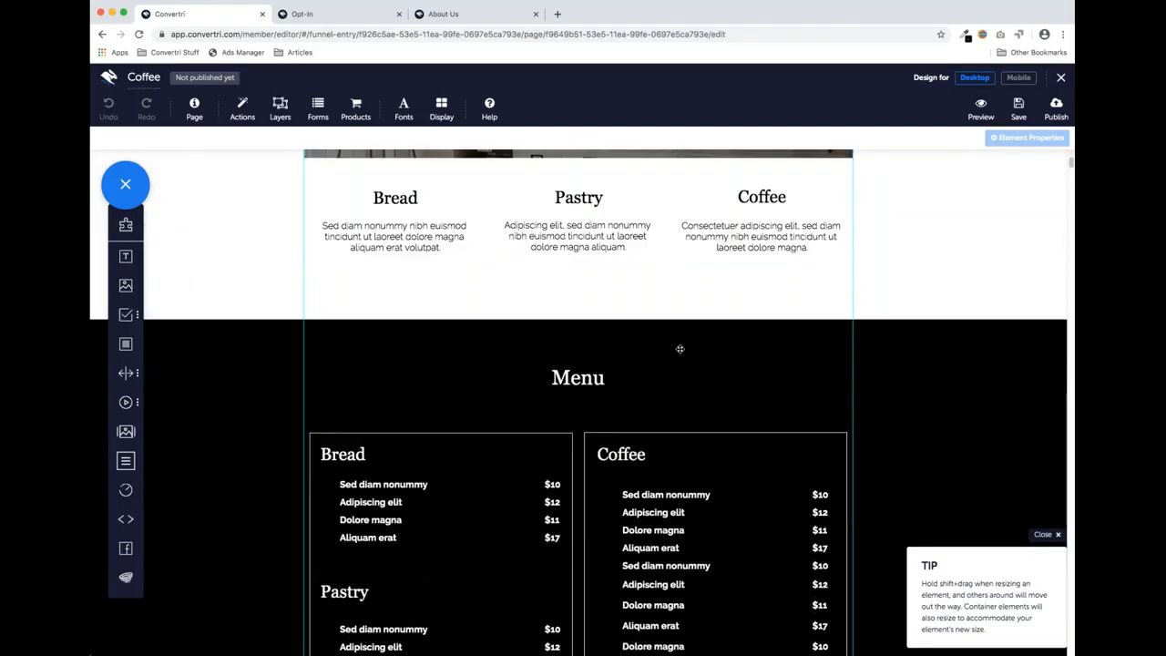
scroll(578, 401, down, 10)
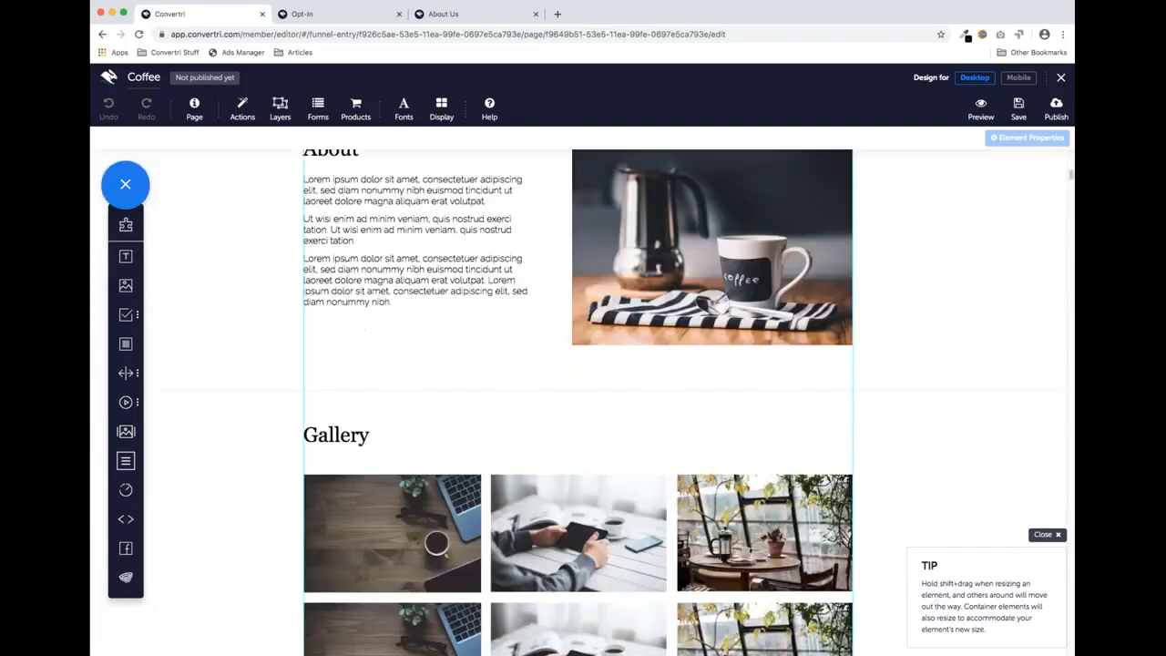
scroll(578, 401, down, 9)
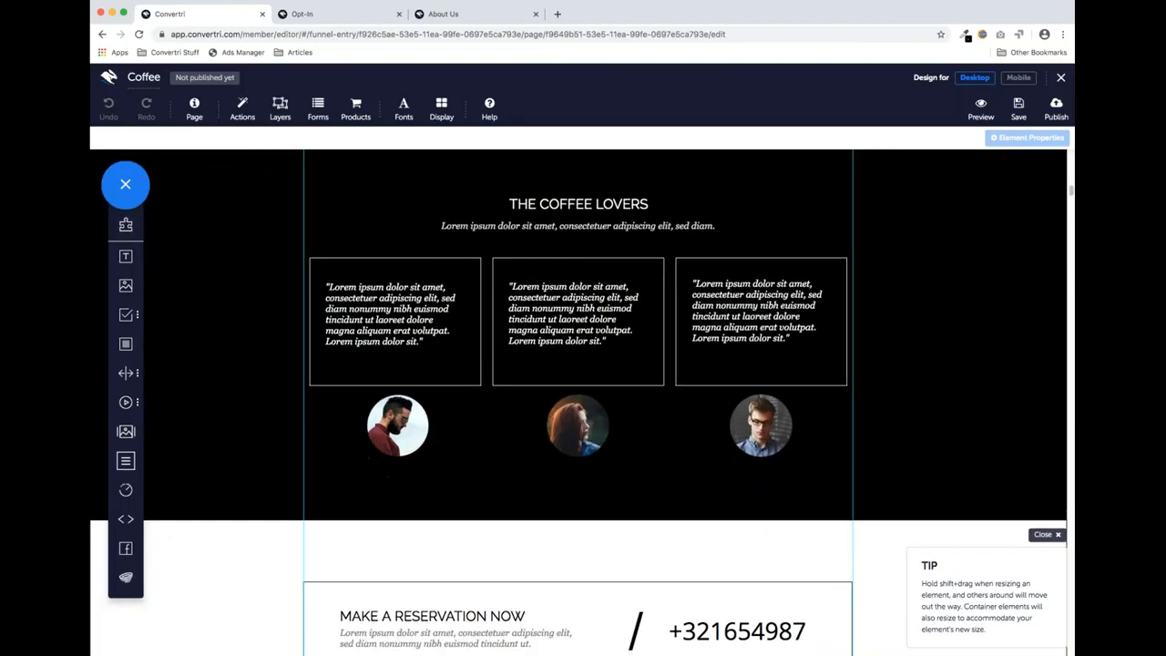
scroll(578, 401, up, 8)
scroll(679, 346, down, 6)
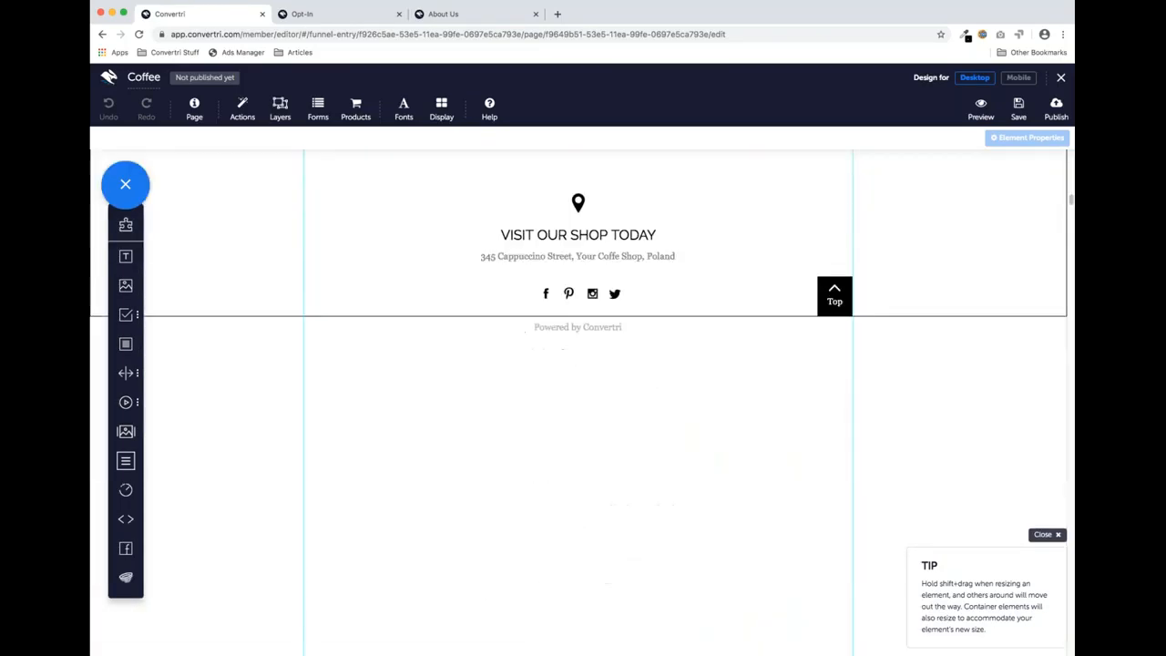
scroll(680, 346, up, 12)
scroll(582, 401, up, 8)
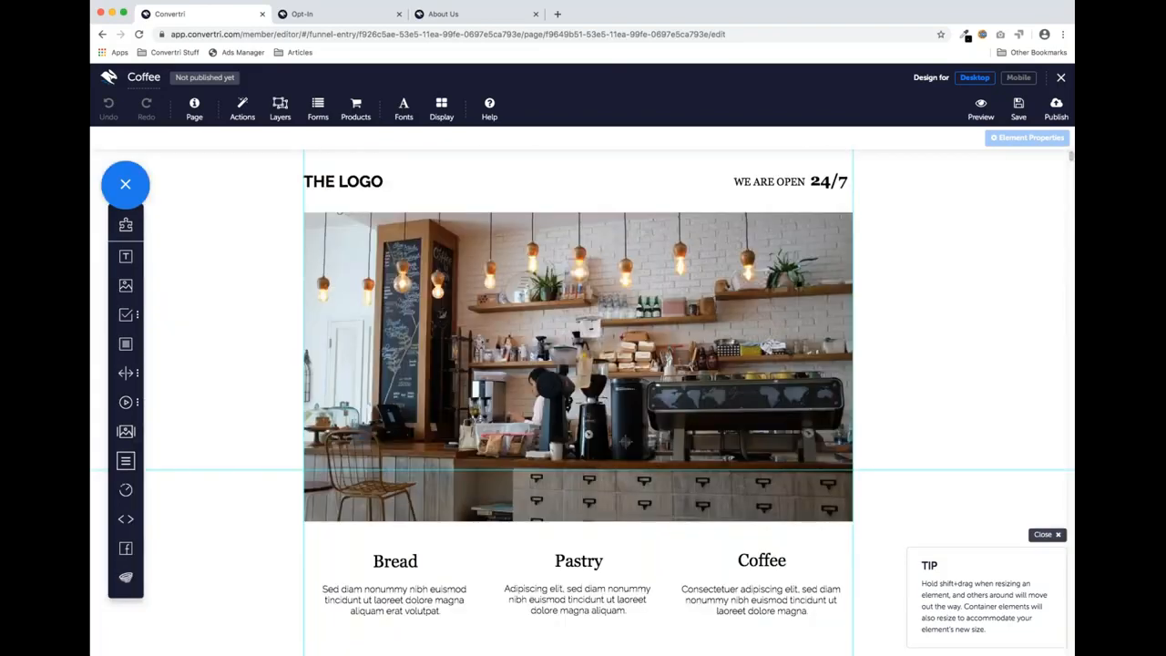
scroll(679, 346, down, 4)
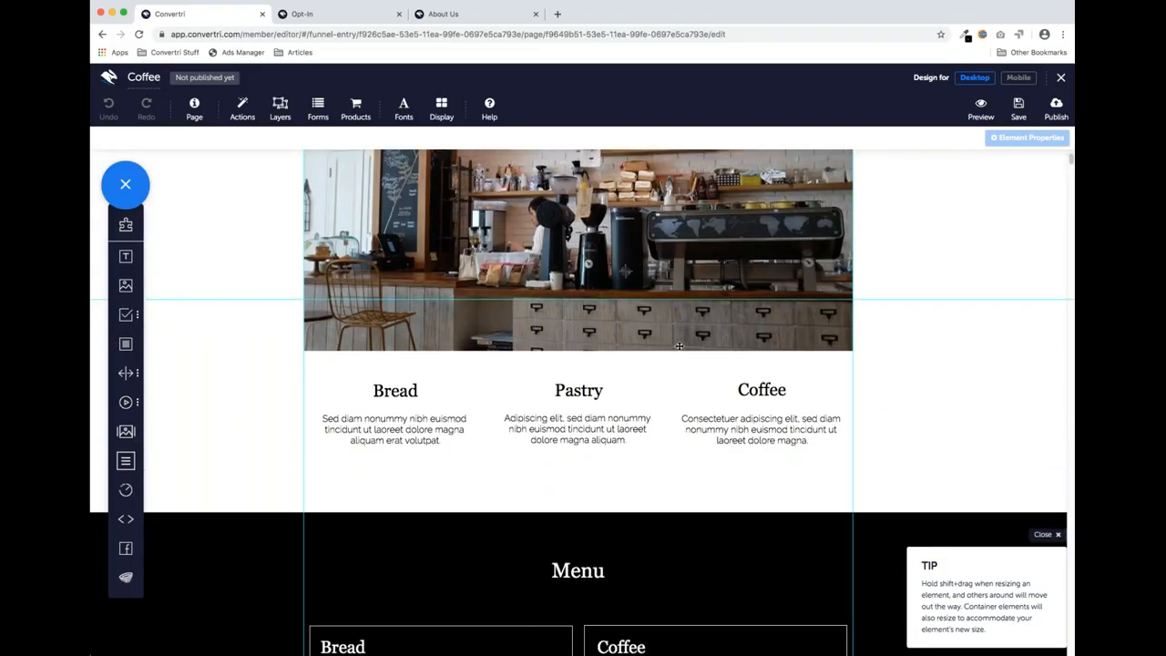
scroll(678, 328, down, 5)
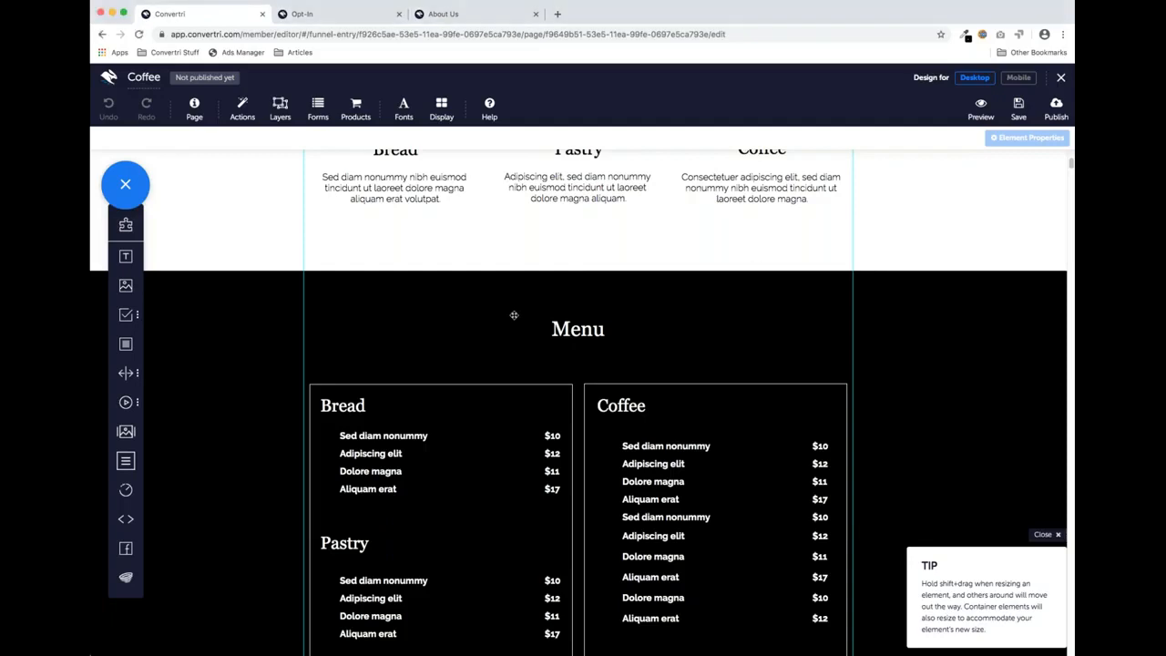
Select the black container behind the Menu section and examine its full-width extent down to the About section
click(455, 287)
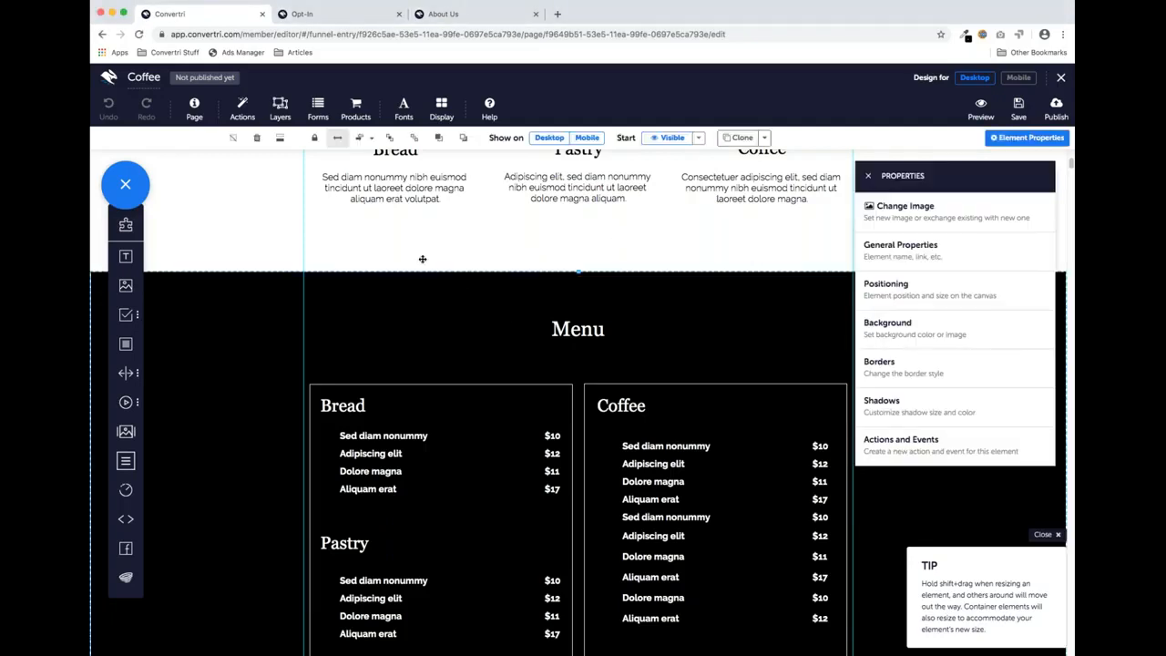
scroll(423, 260, down, 1)
scroll(268, 208, down, 2)
scroll(268, 207, up, 2)
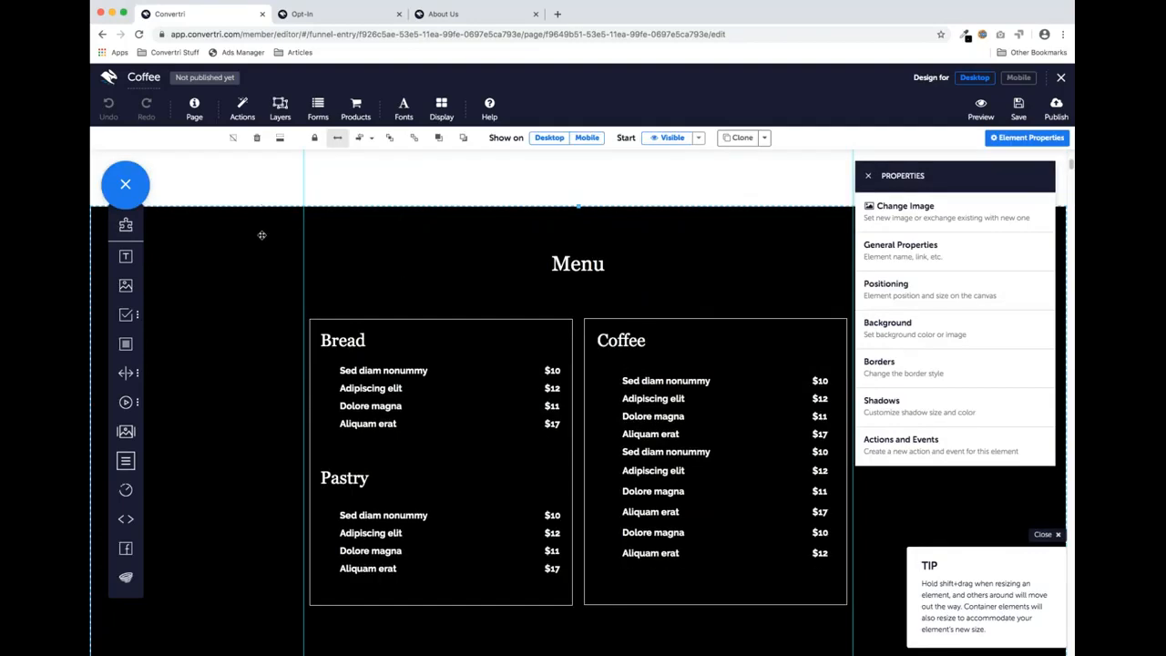
scroll(455, 255, down, 1)
drag(301, 216, 334, 216)
scroll(381, 265, down, 4)
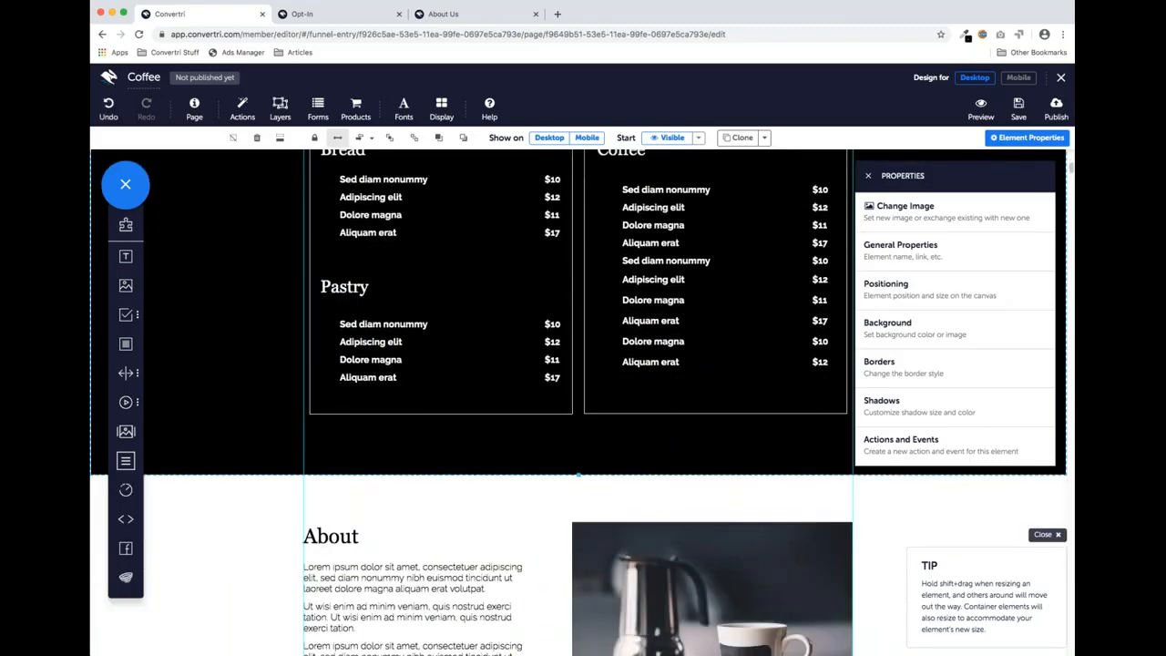
scroll(381, 334, down, 2)
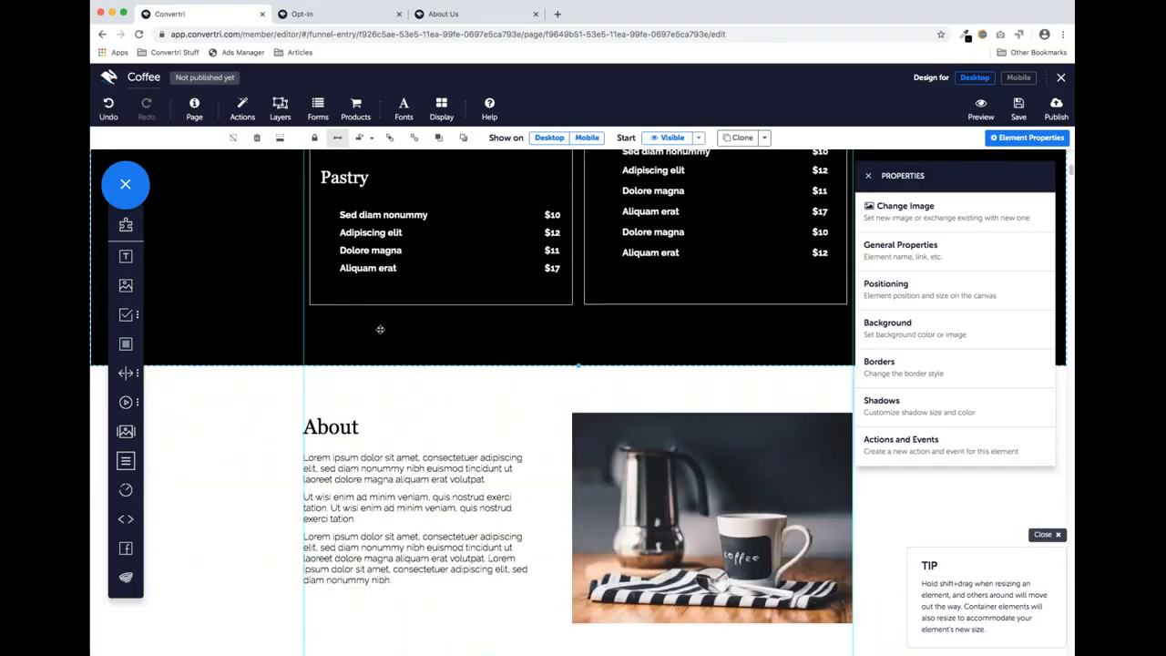
scroll(383, 324, up, 7)
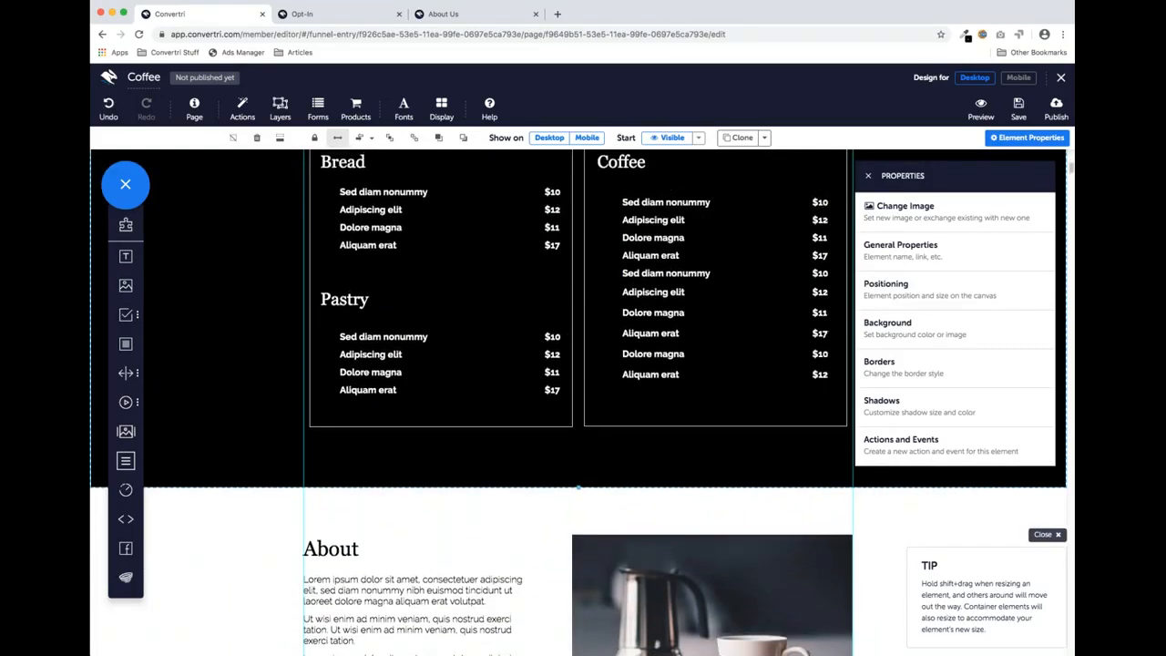
Turn on outlines around the elements on the Coffee page and inspect them around the Menu section
click(441, 108)
click(558, 161)
click(440, 107)
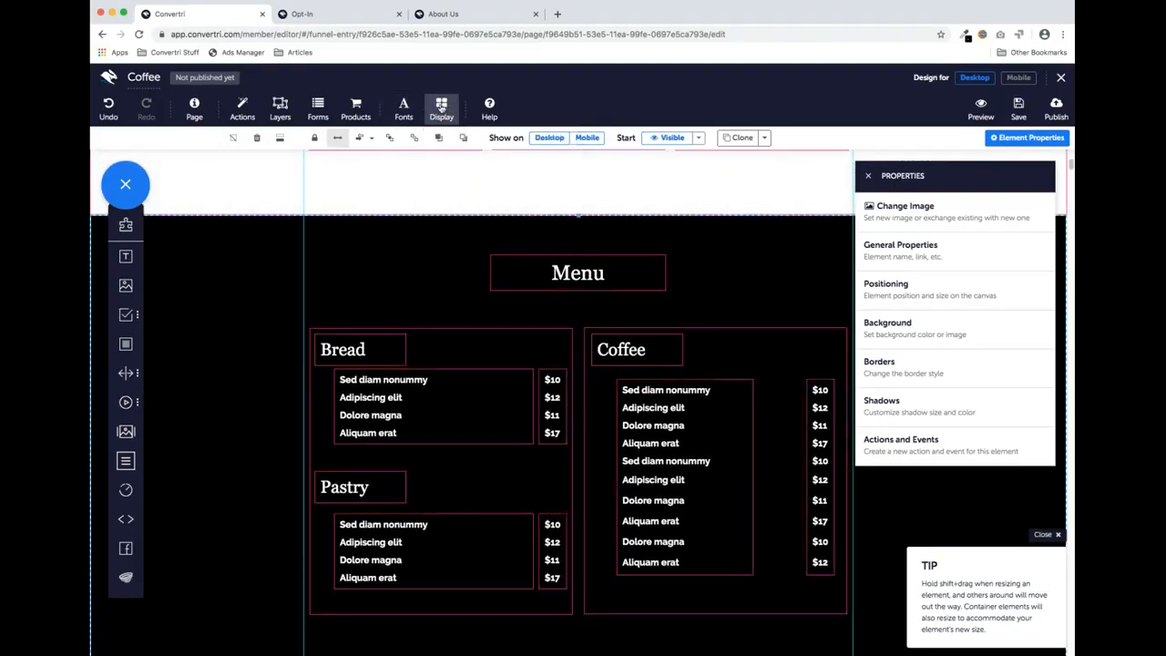
scroll(387, 269, down, 3)
scroll(375, 286, up, 4)
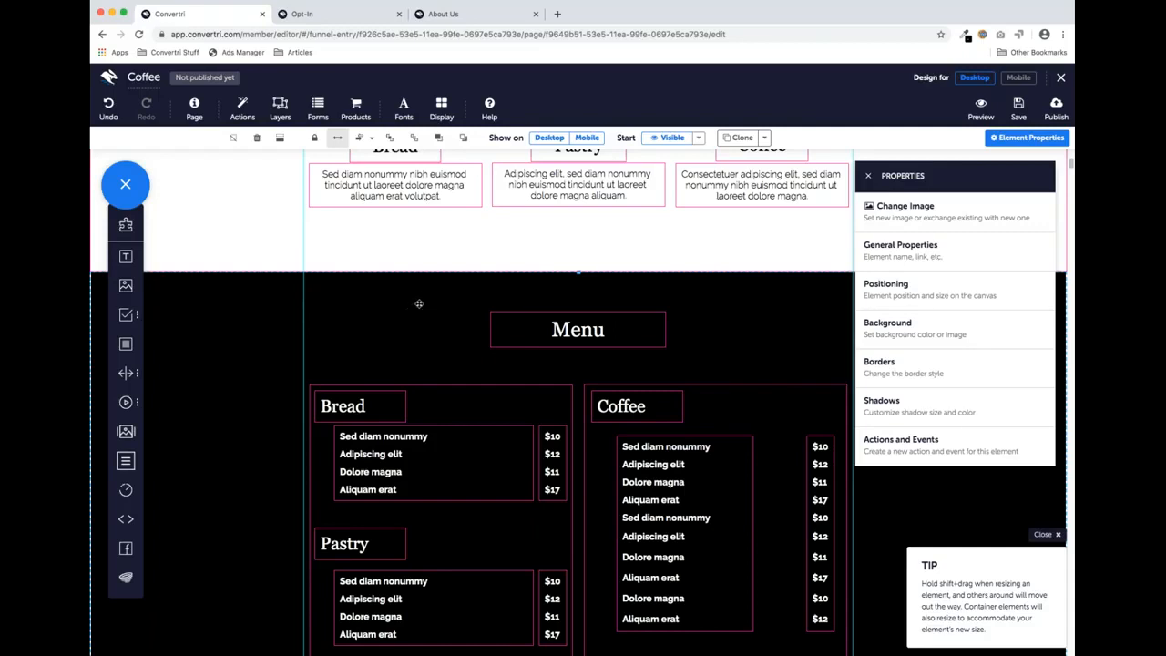
Move the Menu section down together with the content below it to open a blank gap beneath the intro columns
drag(426, 289, 433, 596)
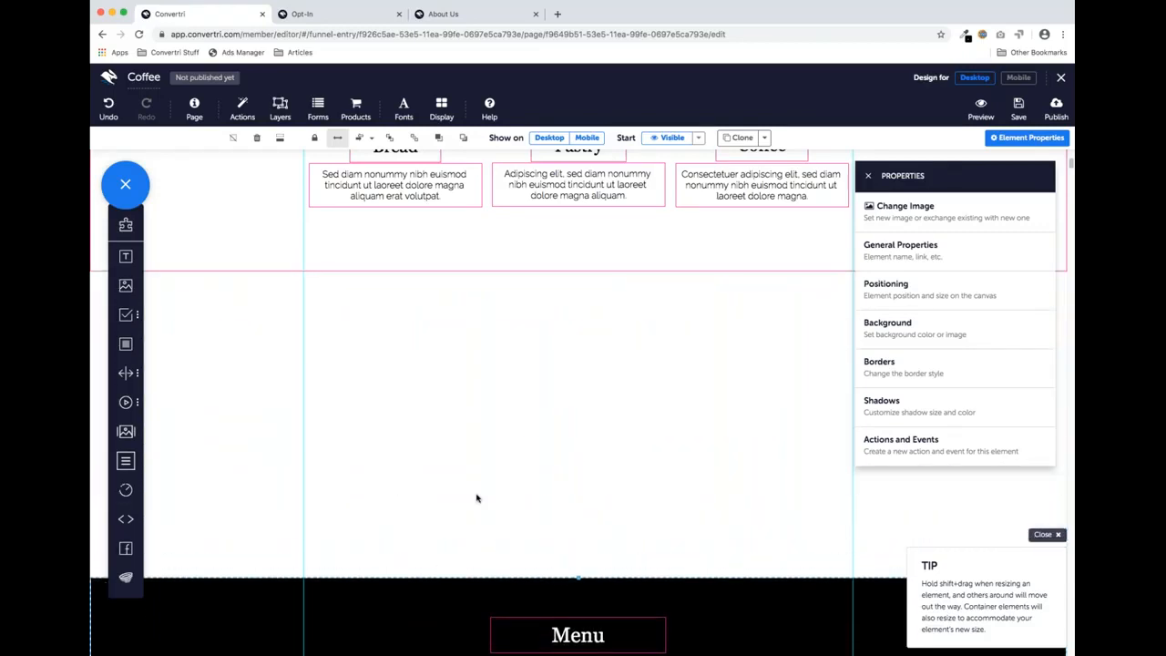
scroll(480, 435, down, 6)
scroll(484, 438, down, 10)
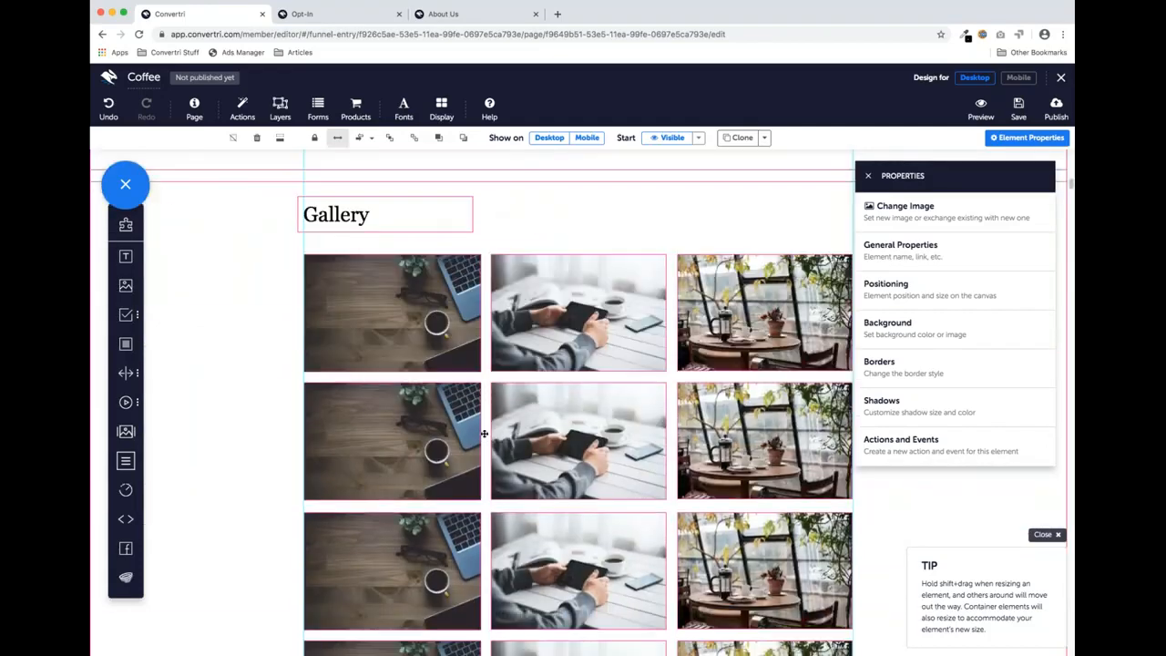
scroll(481, 436, up, 3)
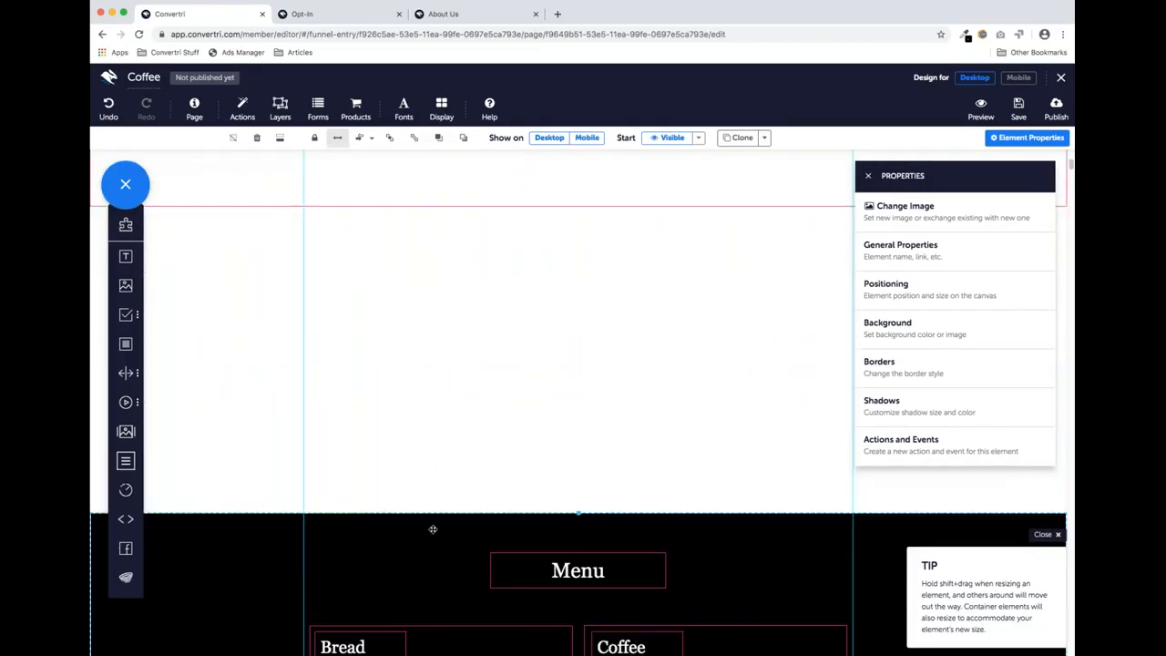
Readjust the Menu section's height on the page, first up and then slightly down, keeping a moderate blank gap above it
drag(430, 517, 435, 328)
scroll(434, 397, down, 5)
scroll(434, 398, up, 2)
scroll(434, 437, up, 5)
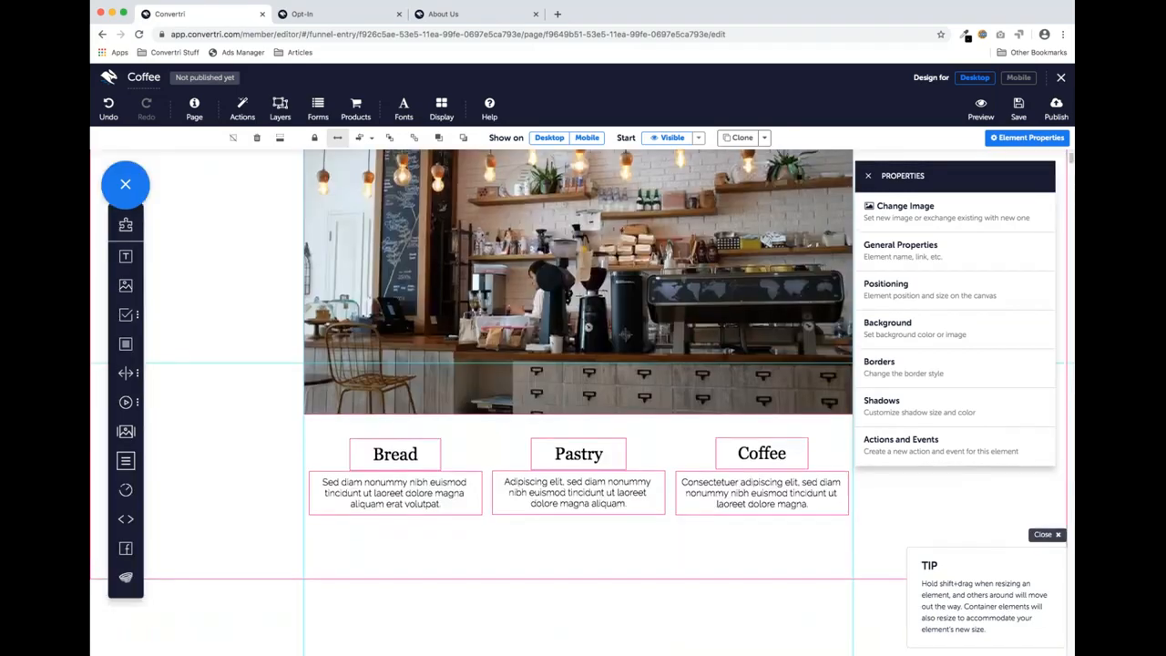
scroll(435, 437, down, 2)
drag(428, 542, 430, 632)
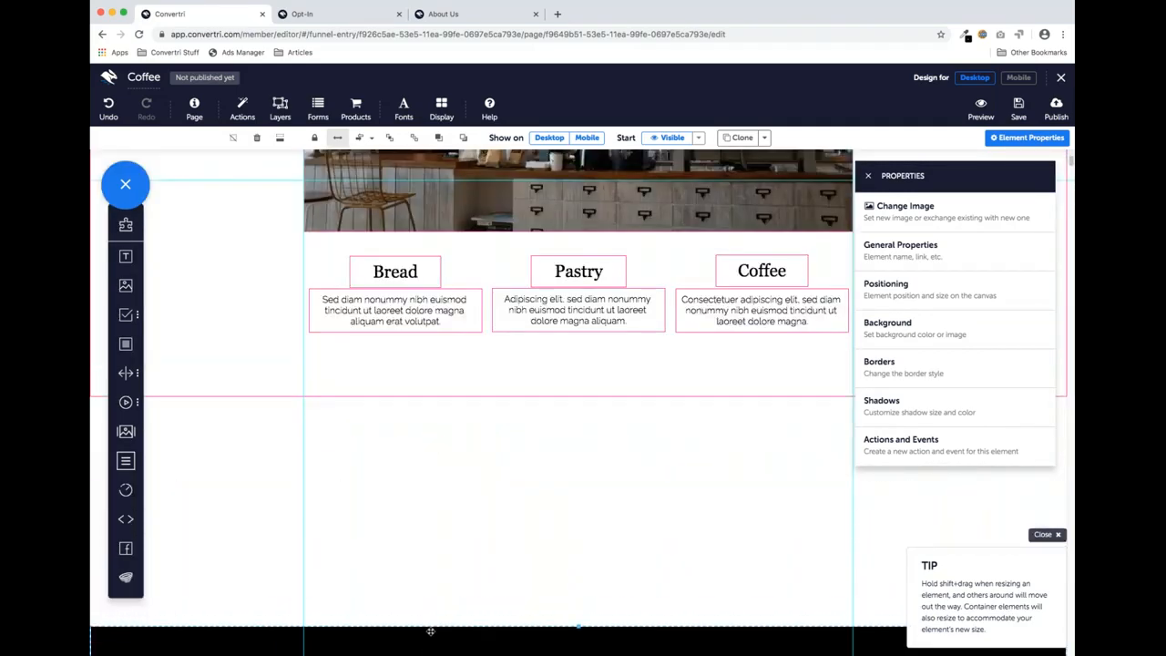
scroll(431, 632, down, 4)
scroll(430, 632, up, 1)
scroll(431, 632, up, 2)
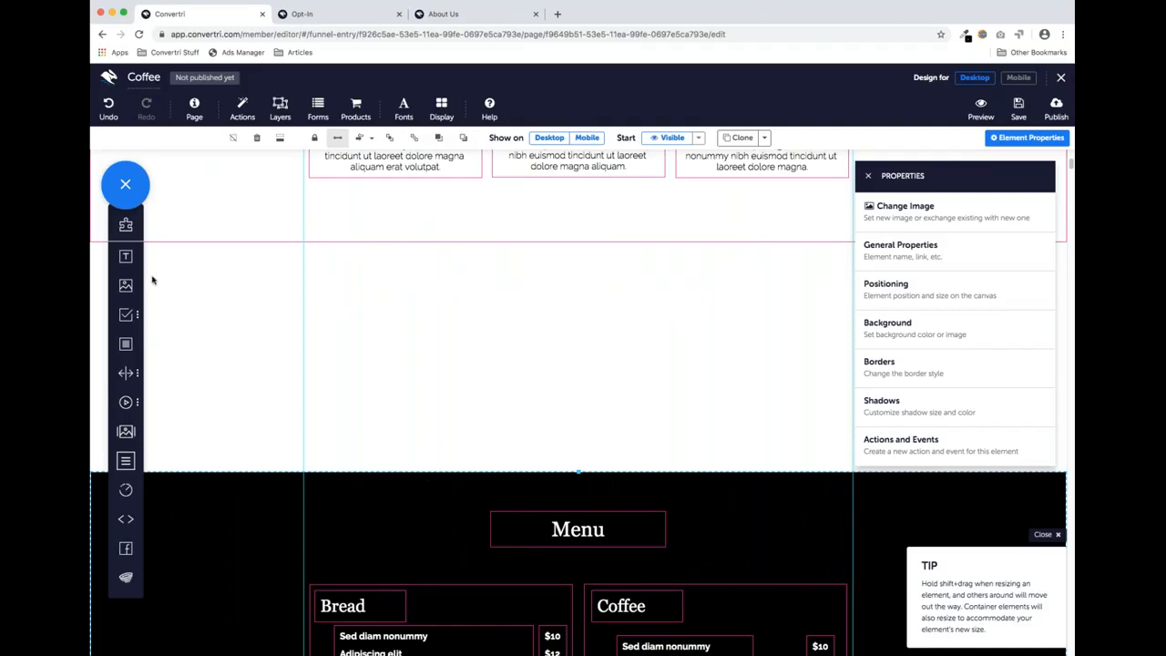
Add a container box in the gap above the Menu section and extend its lower edge to the section's top
drag(137, 343, 543, 294)
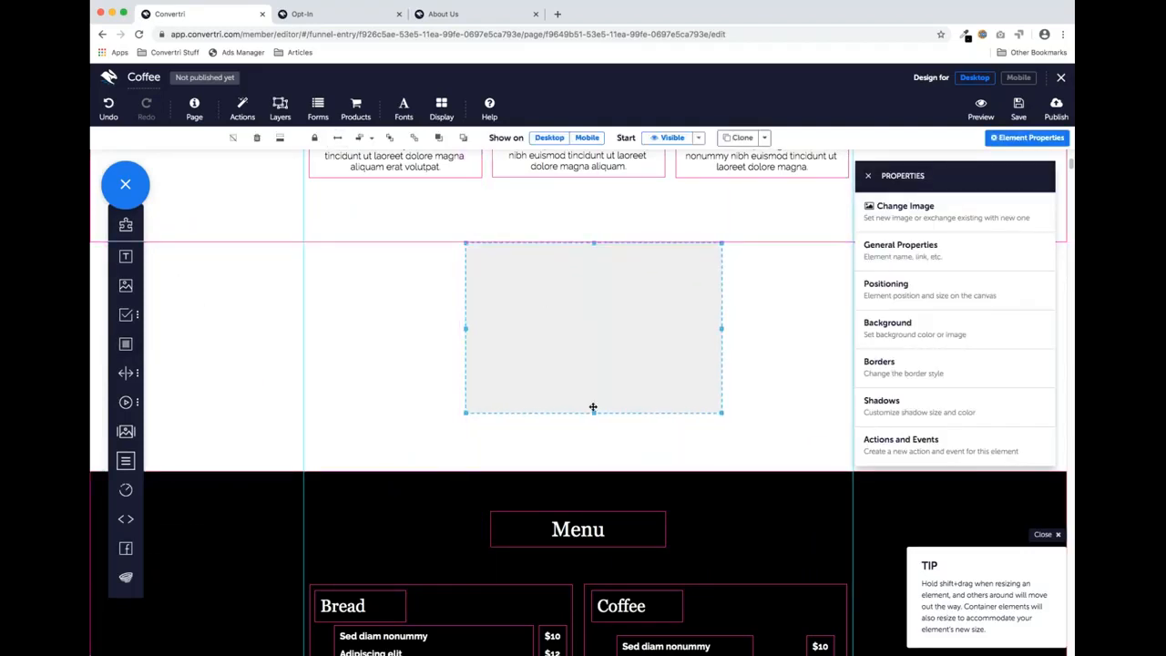
drag(593, 413, 592, 471)
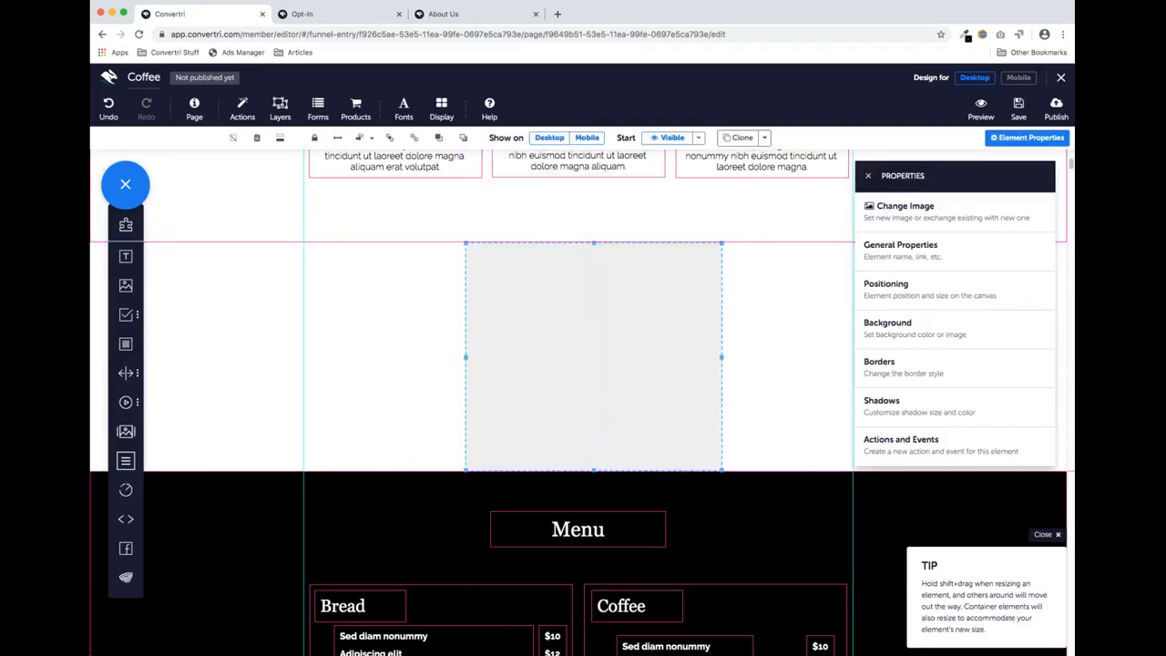
Stretch the grey container box above the Menu section across the full width of the page
click(337, 138)
scroll(508, 278, down, 7)
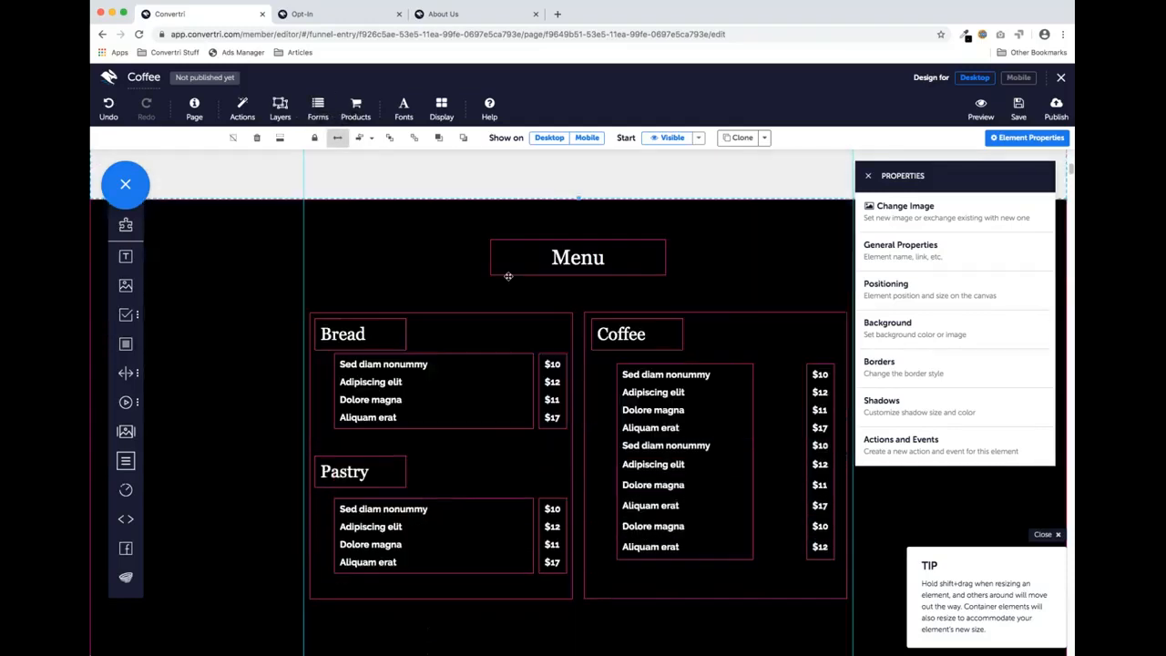
scroll(508, 275, up, 4)
scroll(507, 275, up, 1)
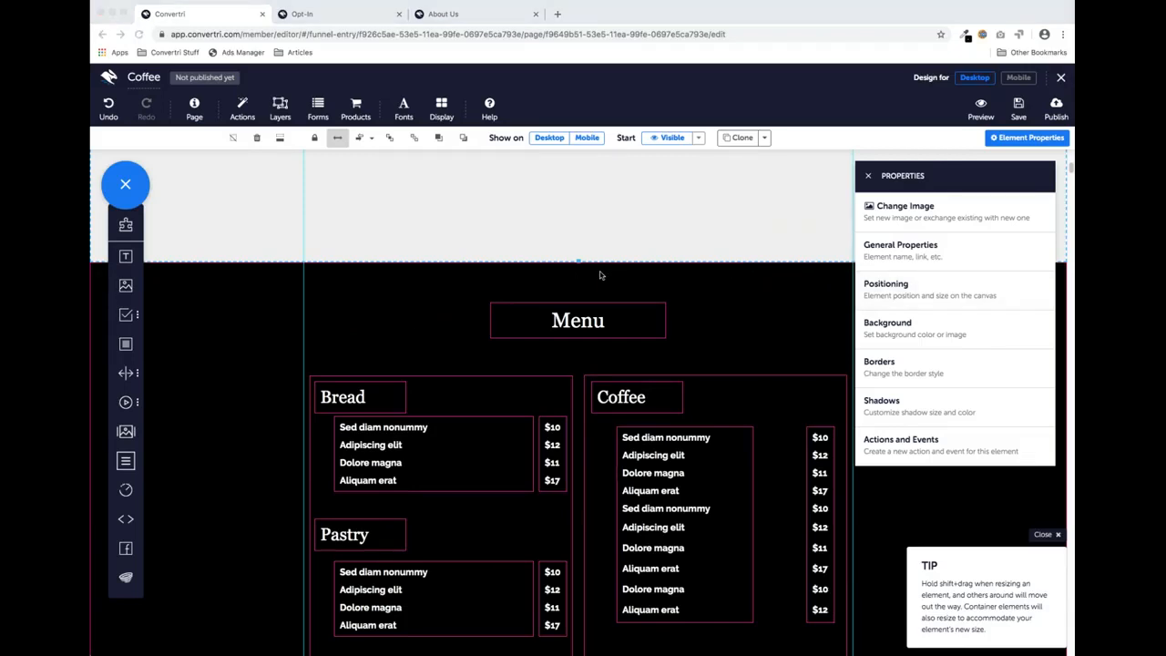
scroll(402, 278, down, 1)
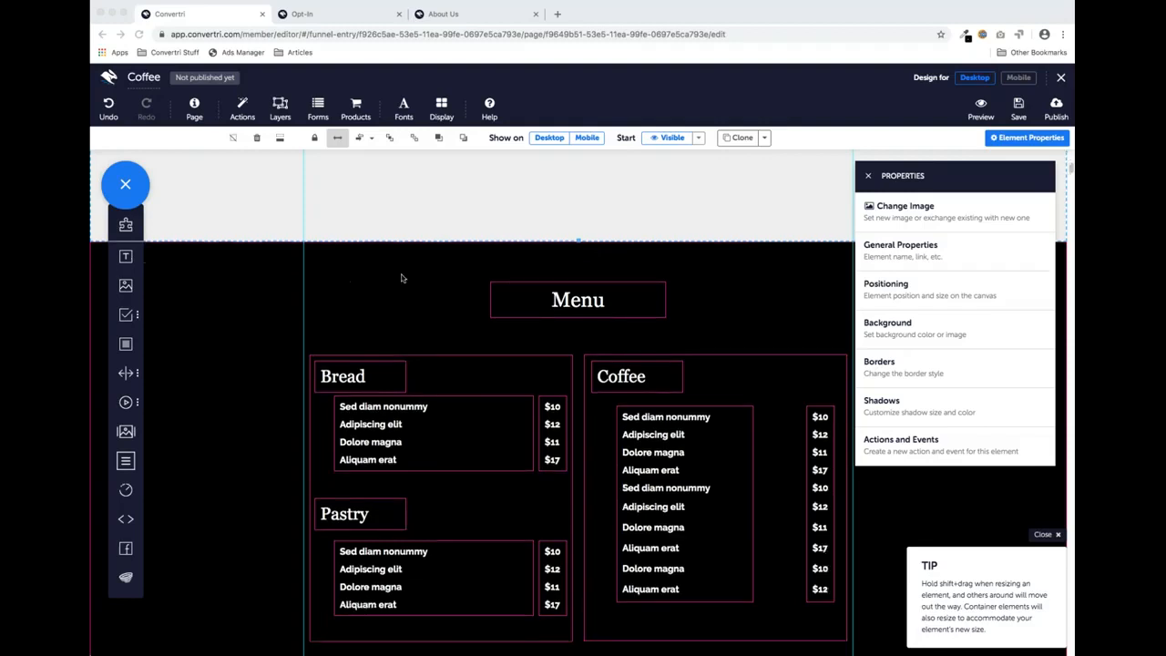
Delete the black Menu section with its bread, pastry and coffee price lists
scroll(413, 264, down, 5)
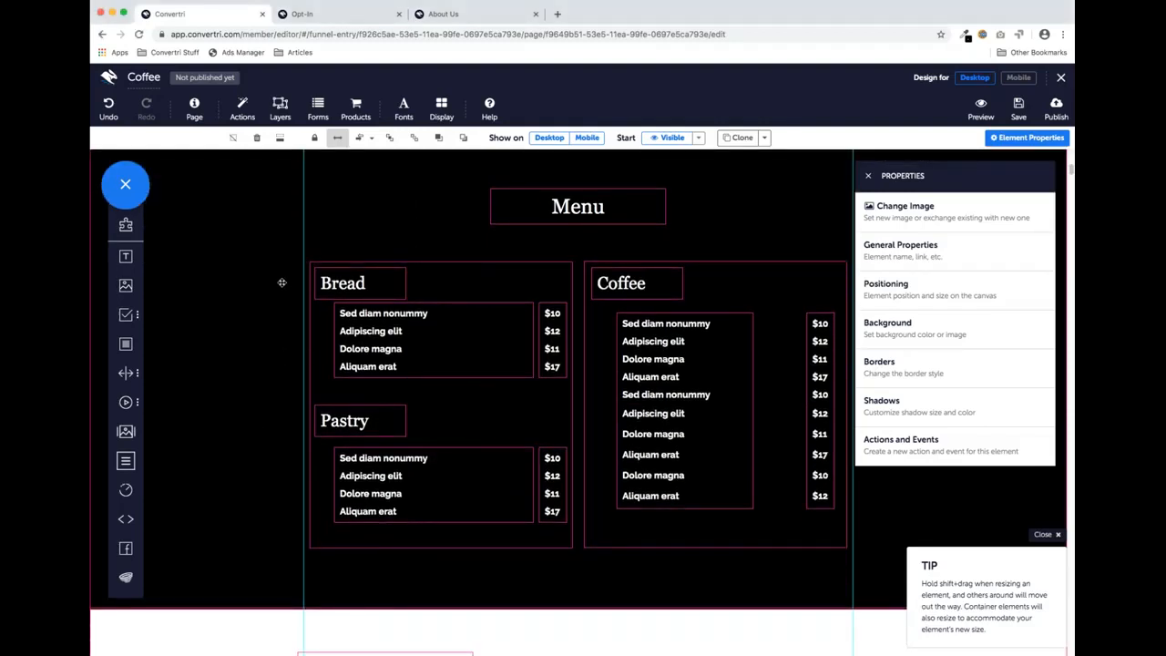
scroll(434, 274, up, 3)
scroll(434, 305, down, 4)
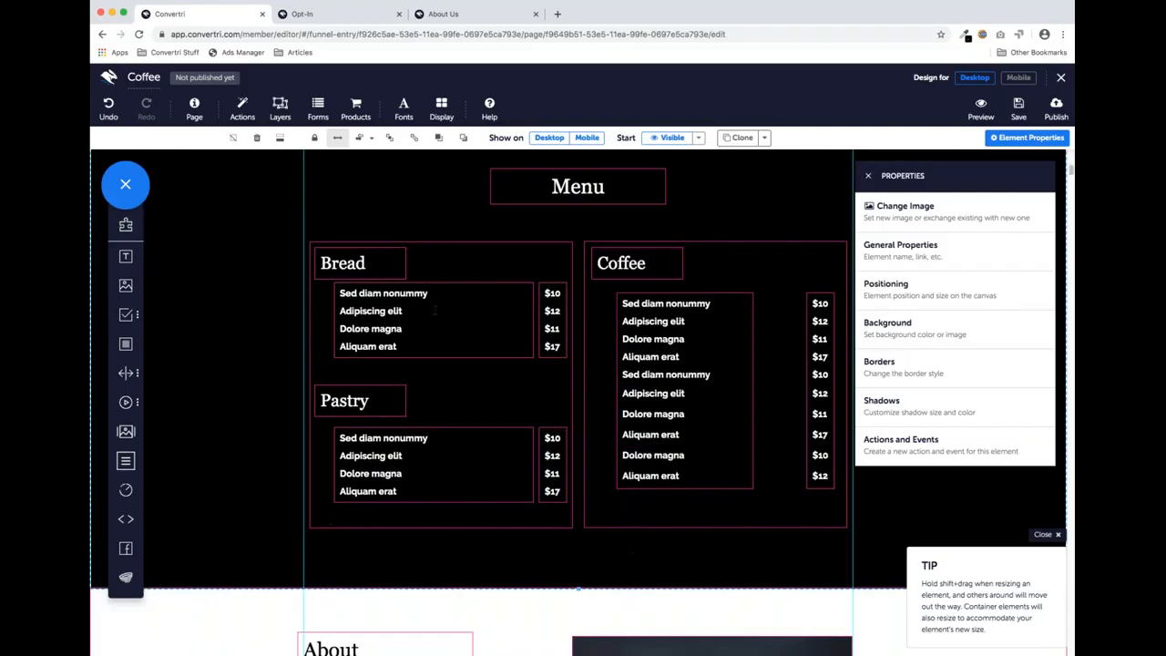
scroll(446, 300, up, 6)
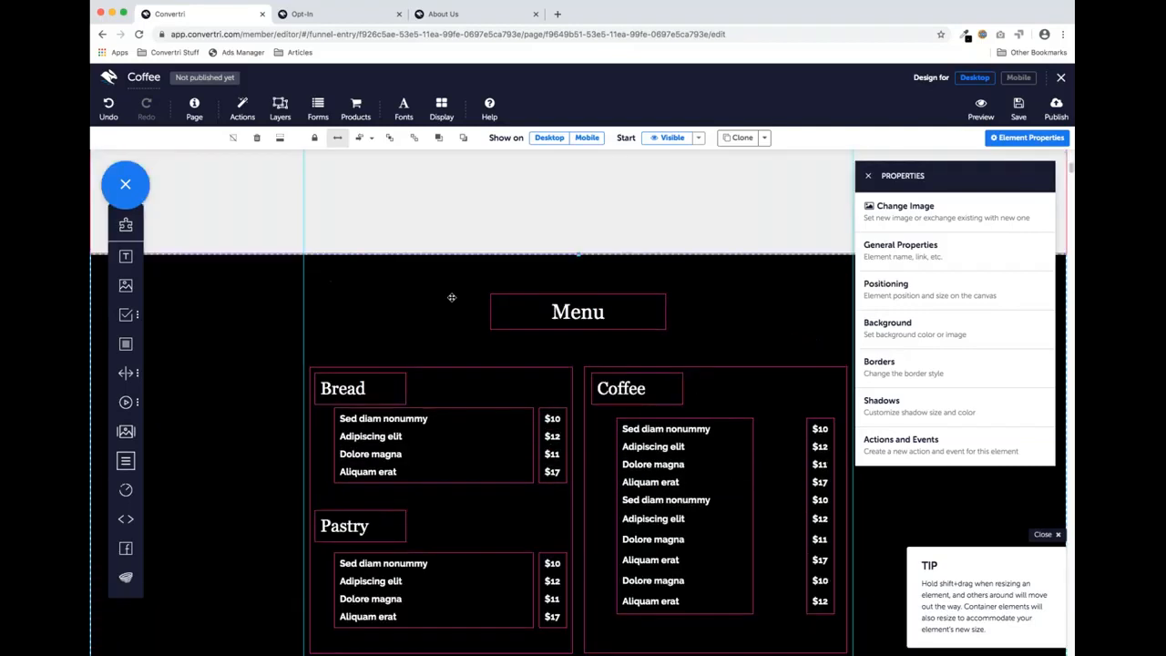
click(256, 137)
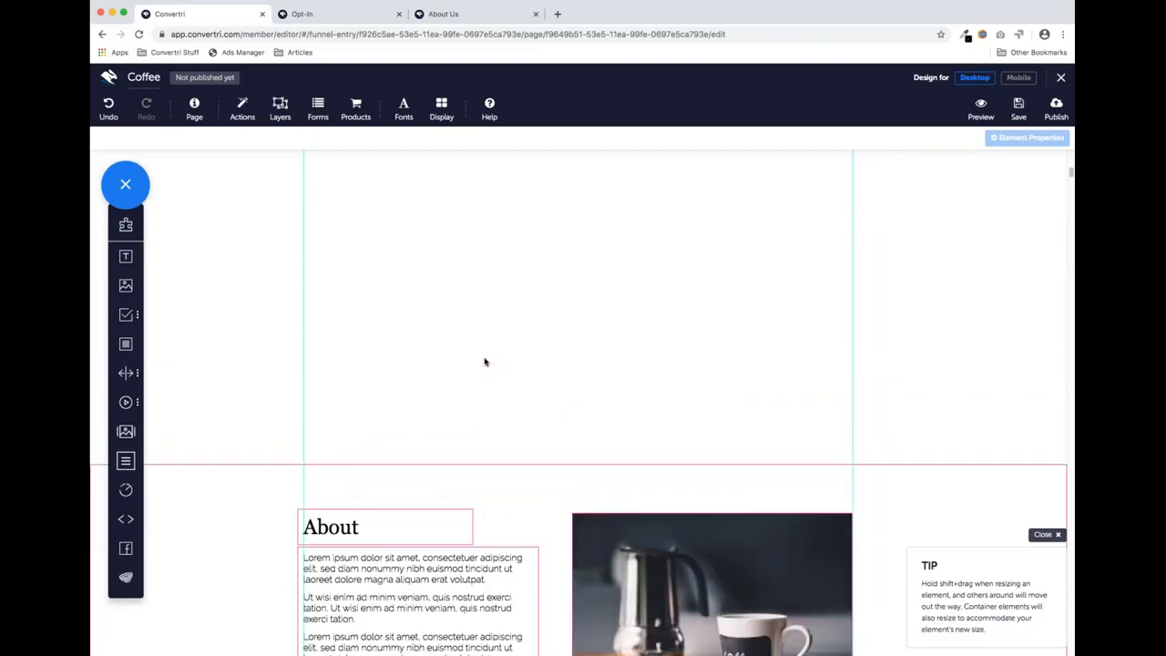
Remove the whitespace above the About section so it closes the gap beneath the grey container
scroll(485, 362, up, 6)
scroll(485, 363, down, 4)
scroll(523, 297, up, 1)
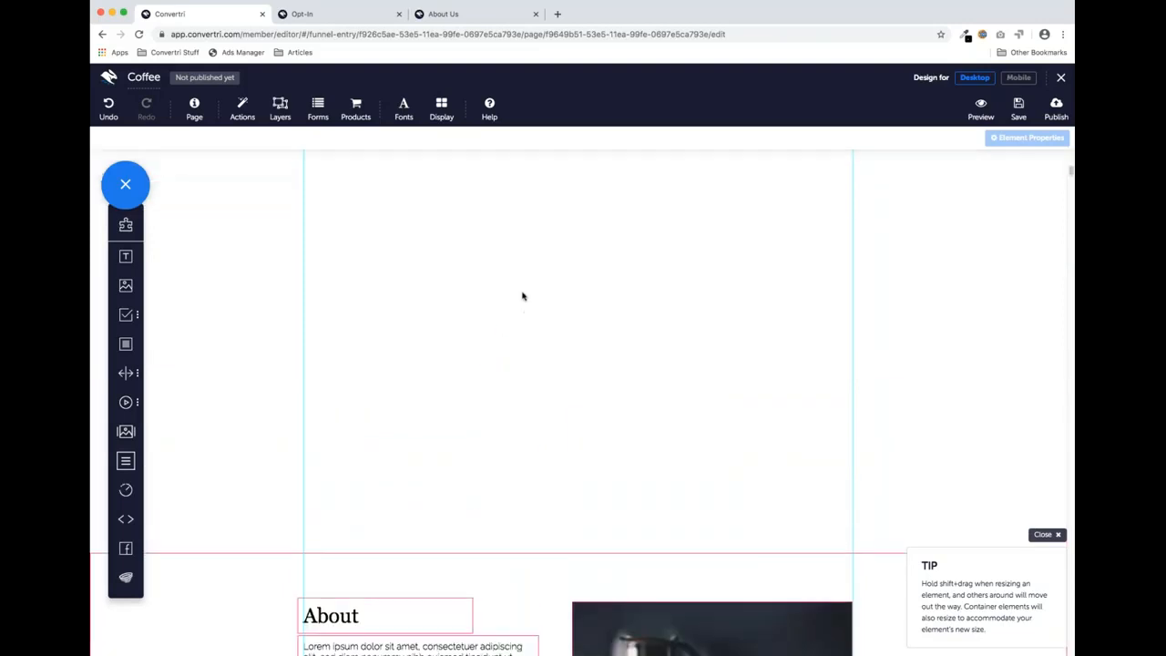
scroll(560, 316, down, 4)
scroll(558, 327, up, 4)
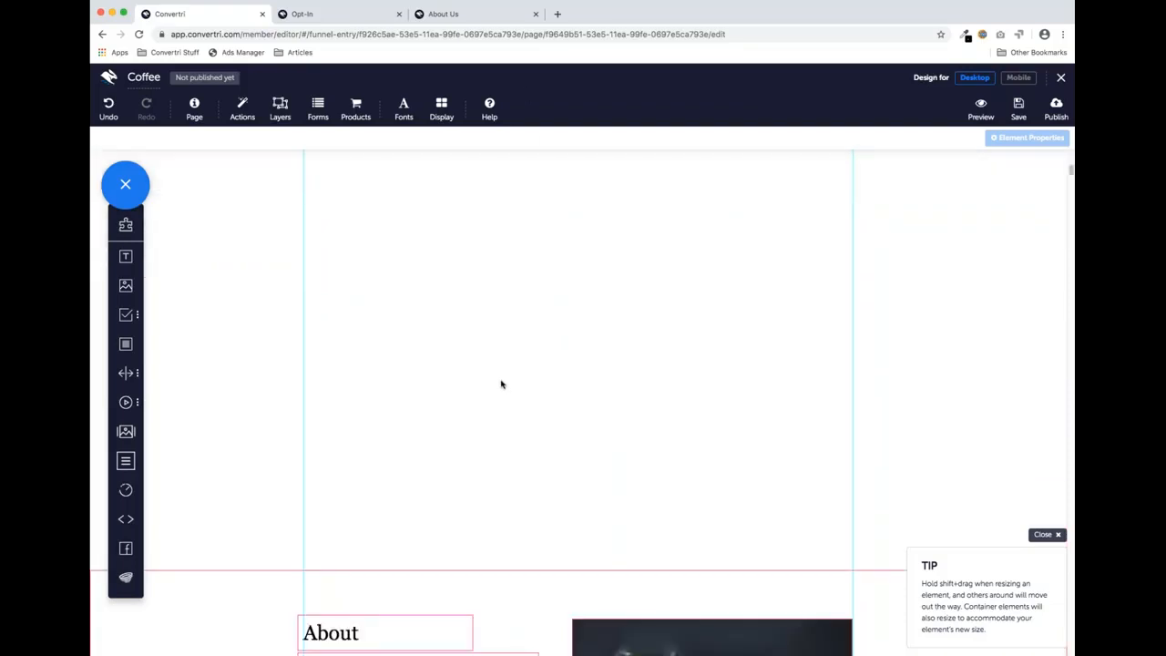
scroll(501, 384, down, 1)
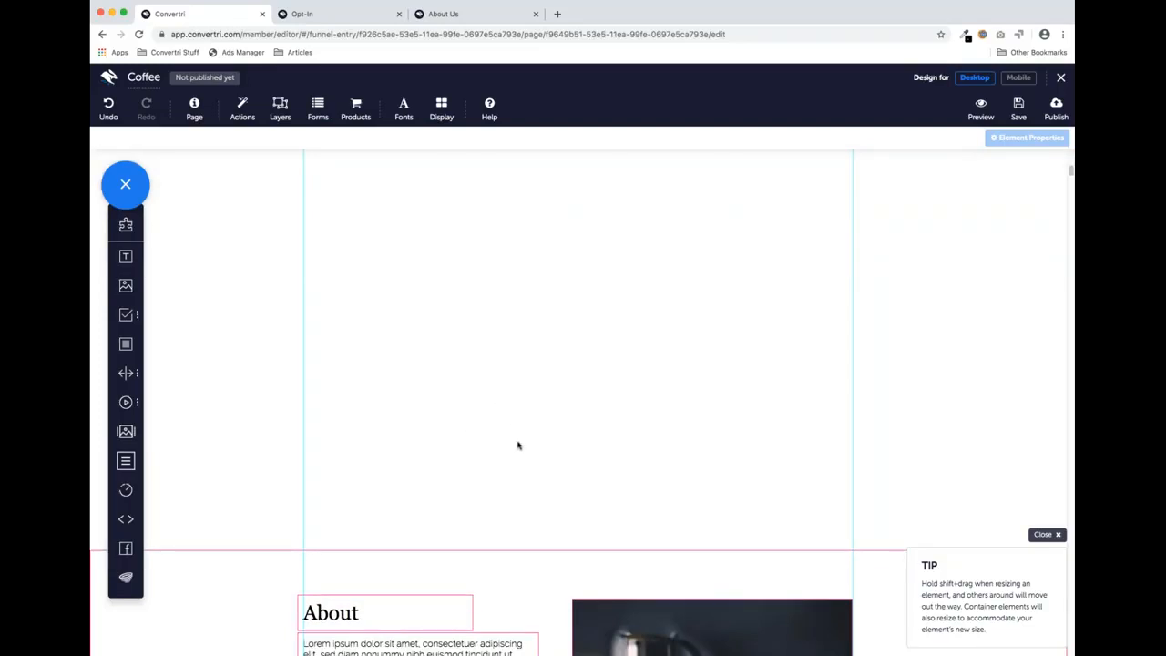
click(516, 571)
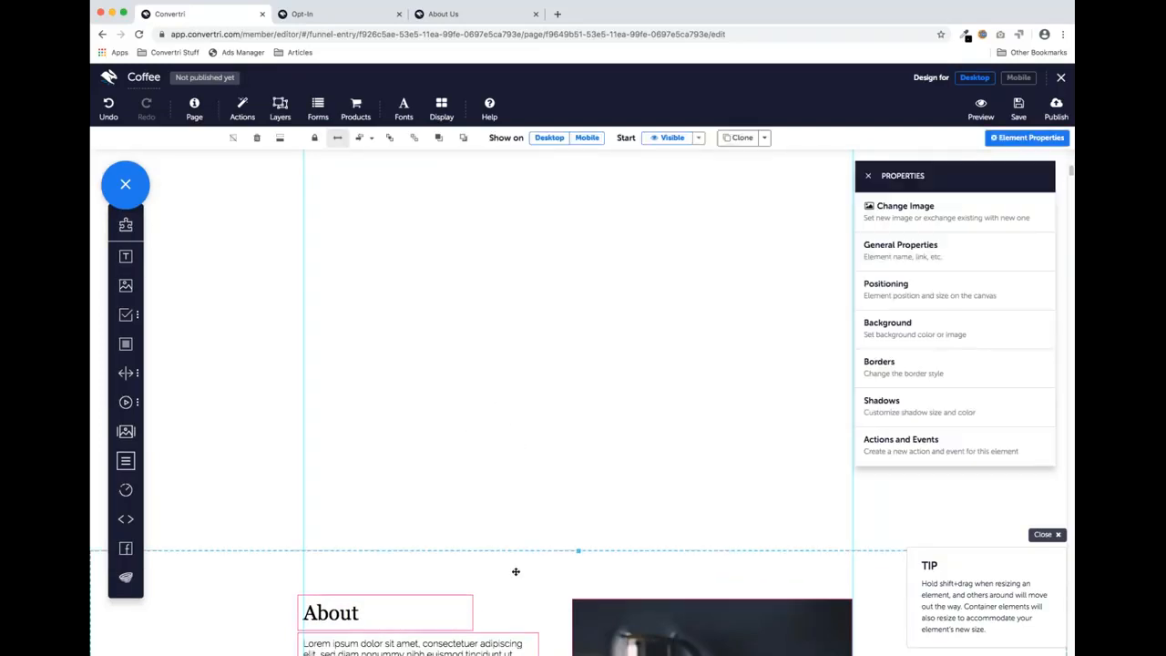
scroll(534, 476, down, 5)
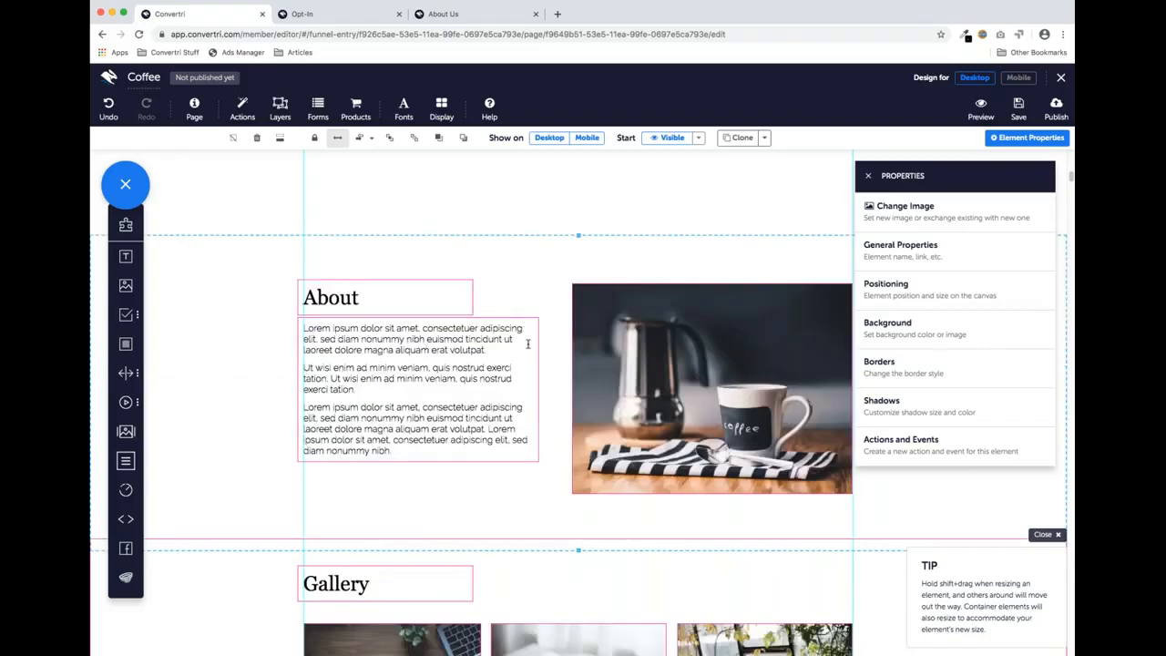
scroll(528, 344, up, 2)
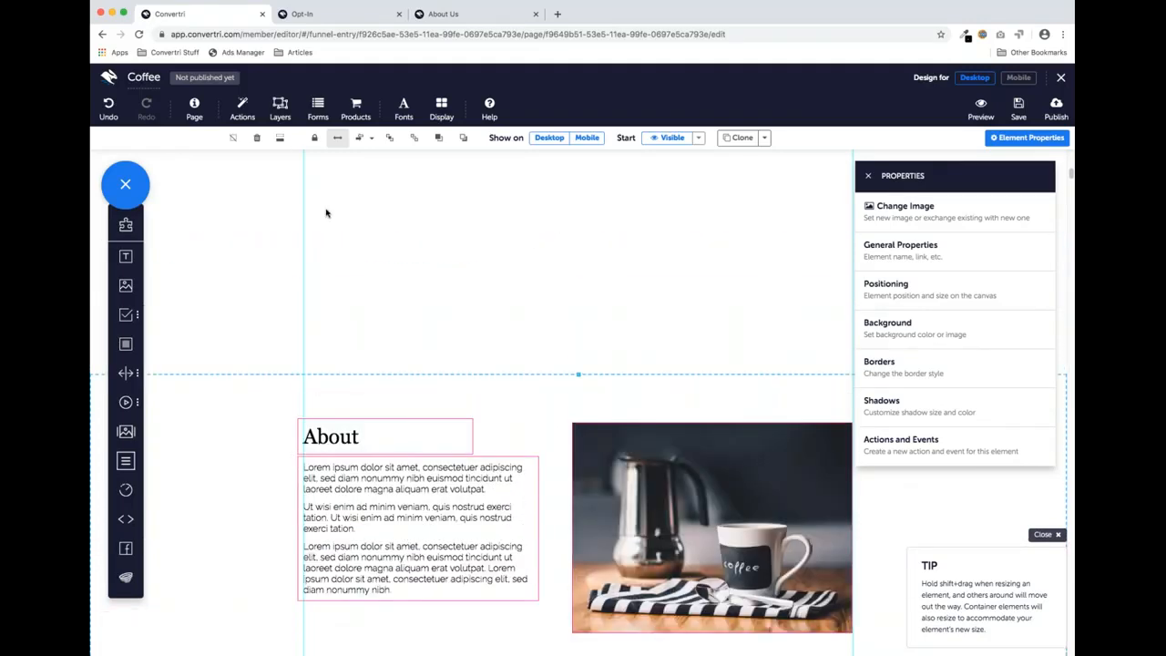
scroll(326, 212, up, 2)
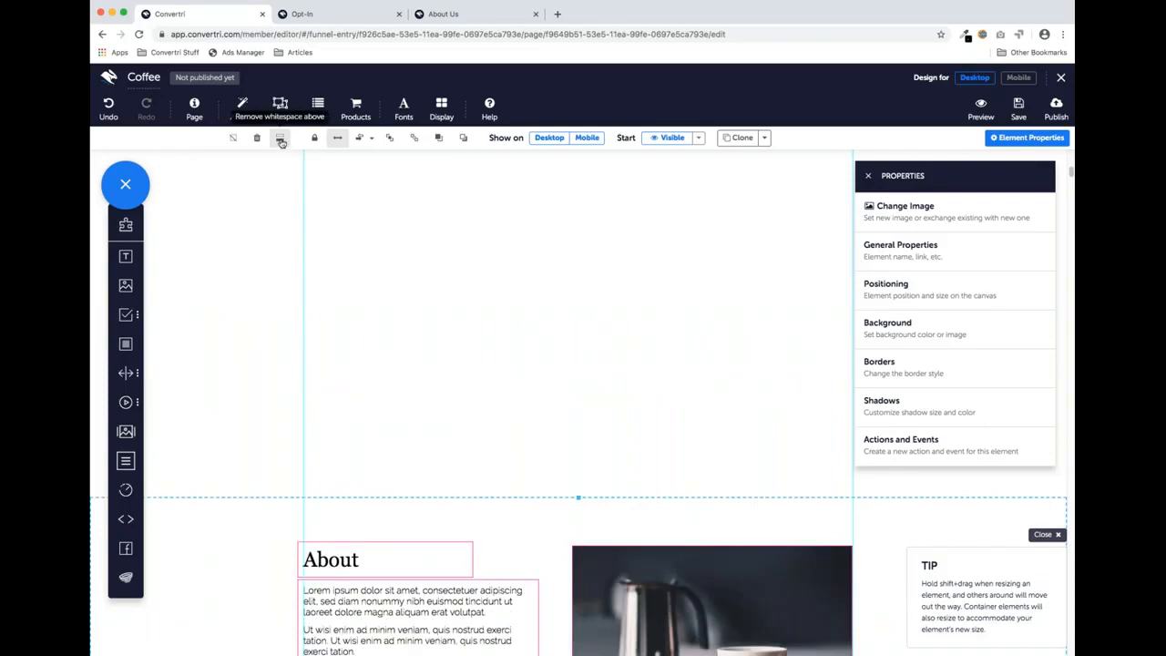
click(281, 142)
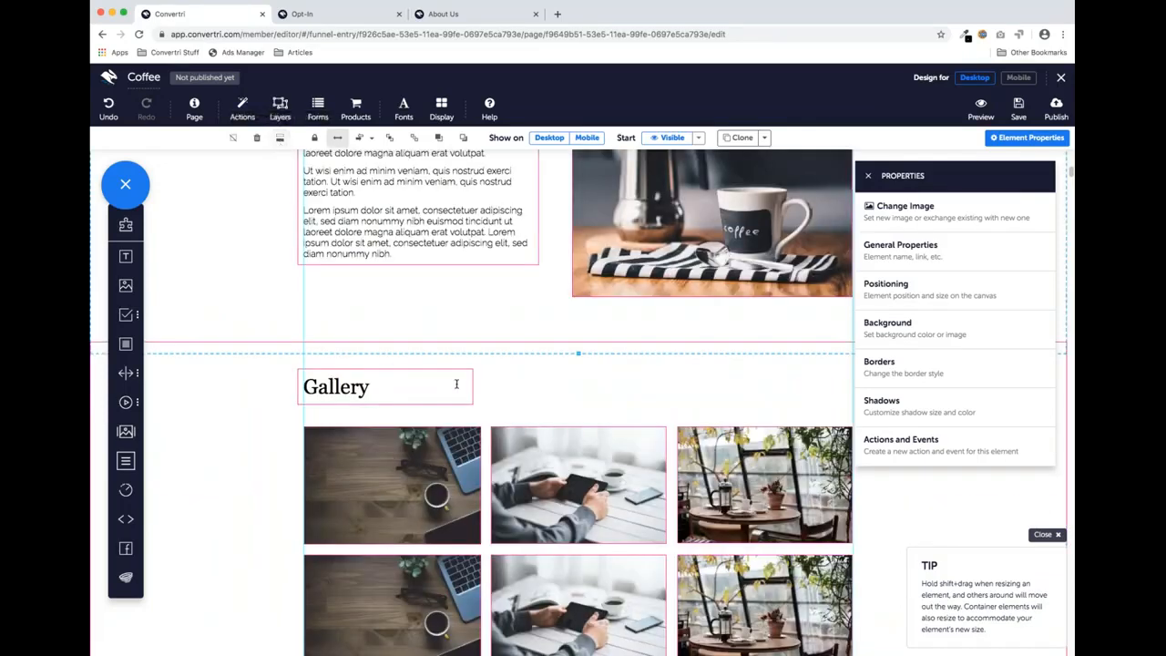
Resize the full-width grey container from its lower edge to make it slightly taller, shifting the About section and the content below it along
scroll(554, 400, down, 3)
scroll(555, 398, down, 12)
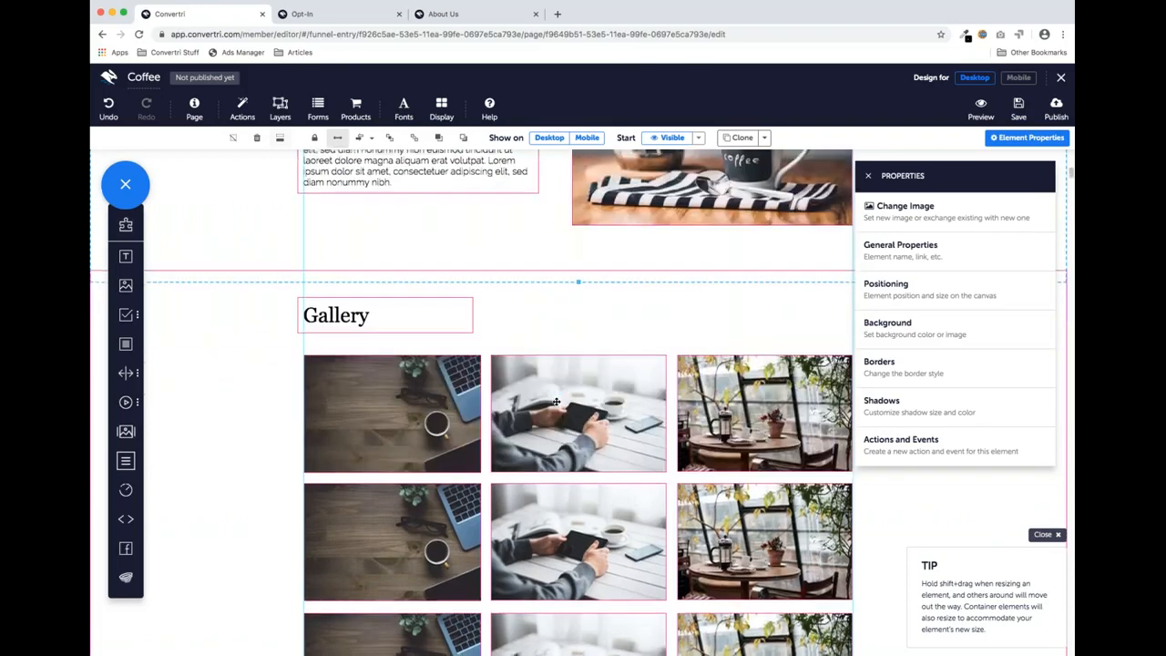
scroll(554, 401, down, 3)
scroll(554, 400, up, 10)
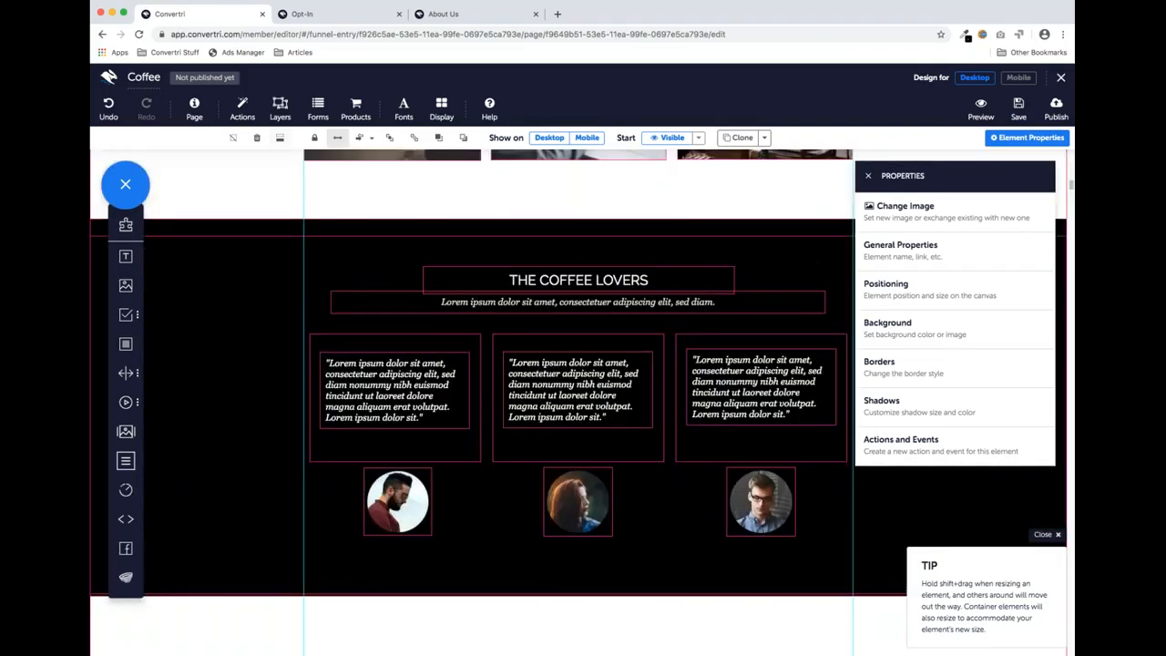
scroll(579, 401, up, 2)
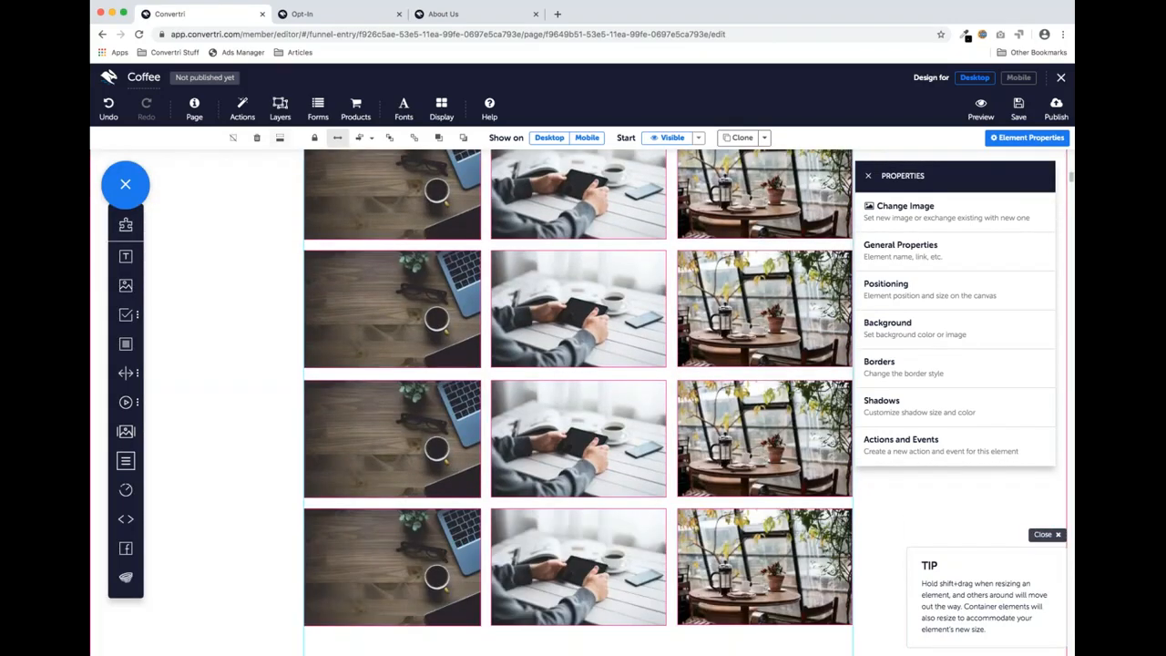
scroll(578, 360, up, 8)
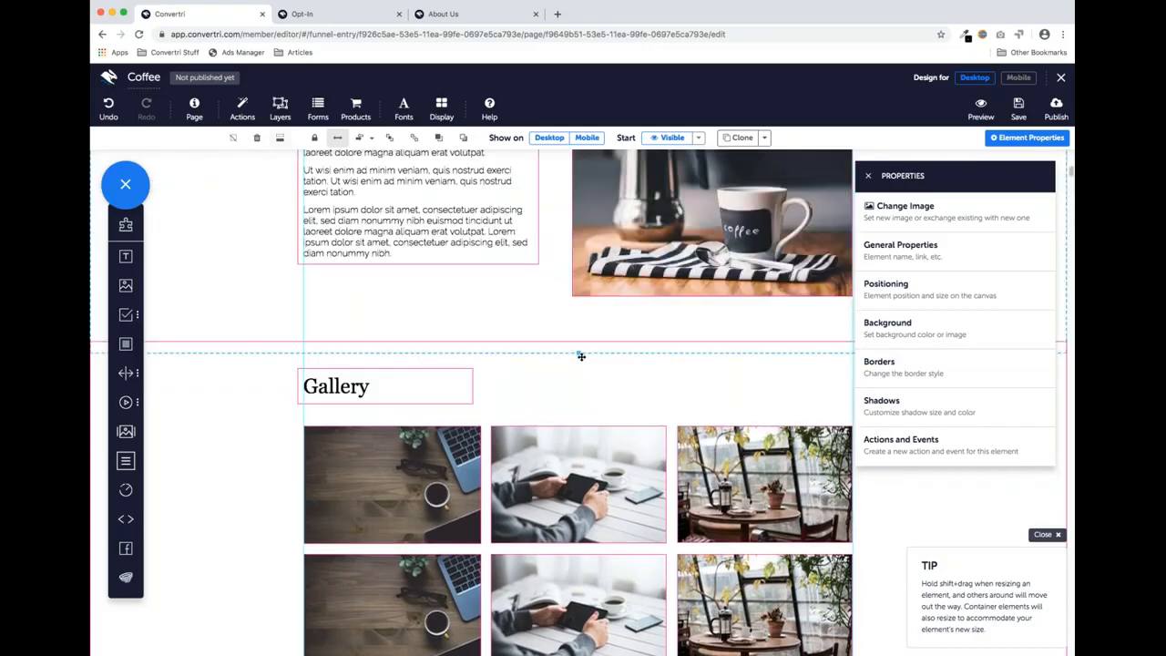
scroll(583, 355, up, 2)
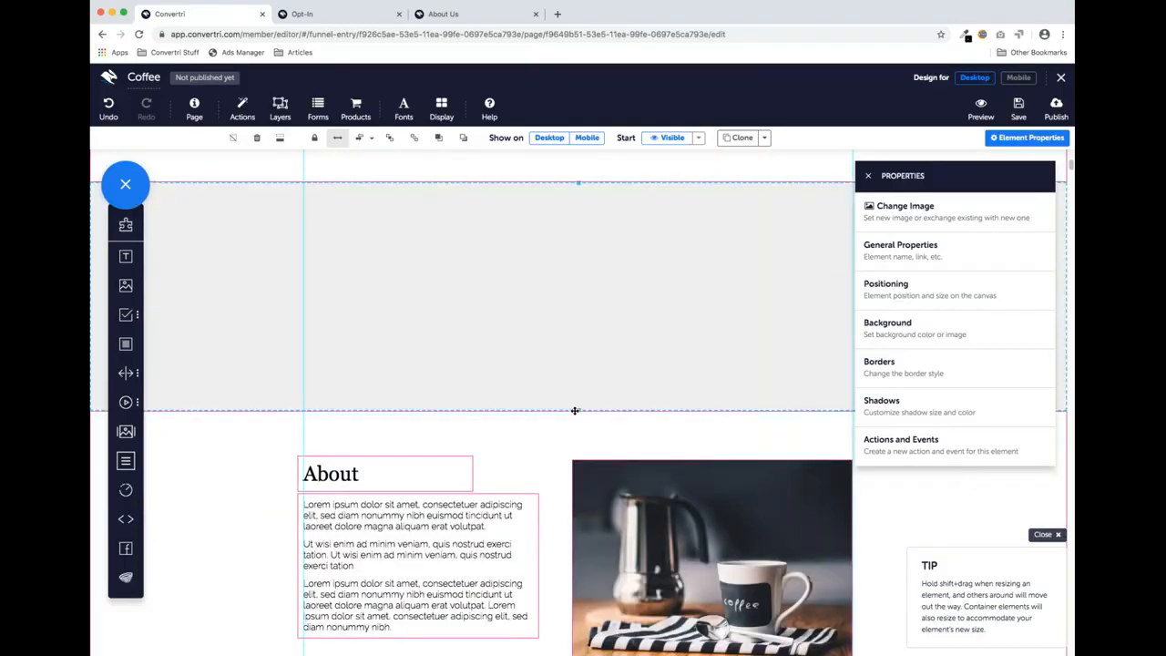
drag(577, 409, 583, 359)
scroll(401, 370, up, 3)
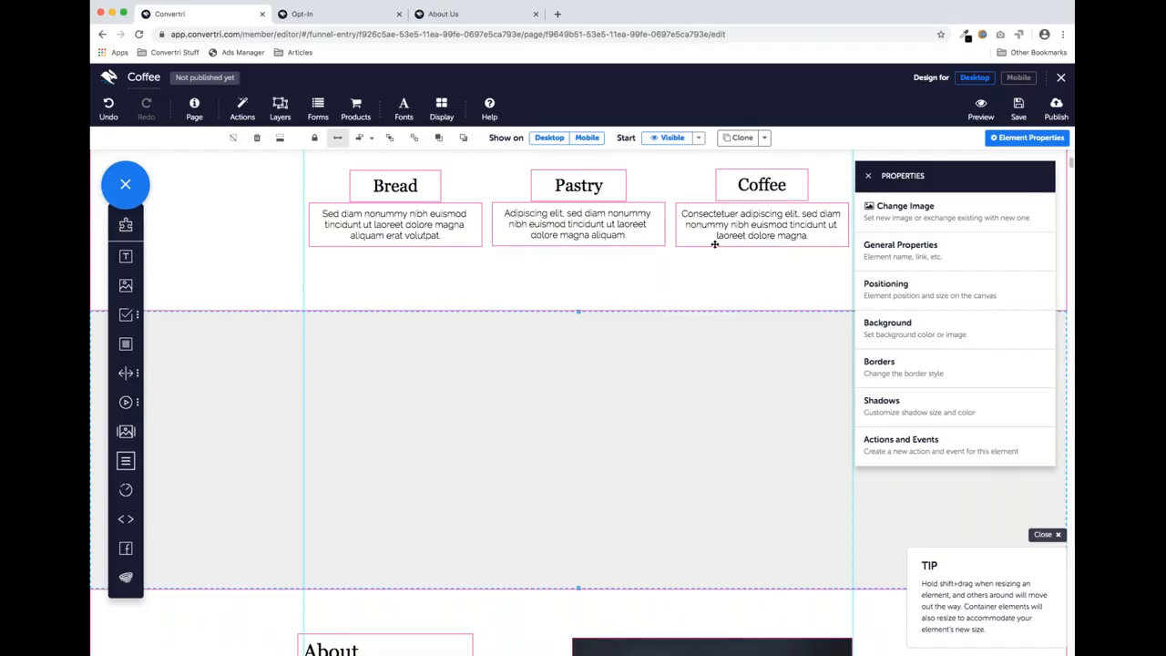
Move the element properties panel away from the intro columns and close it
drag(964, 175, 939, 243)
scroll(610, 236, up, 2)
scroll(579, 313, up, 1)
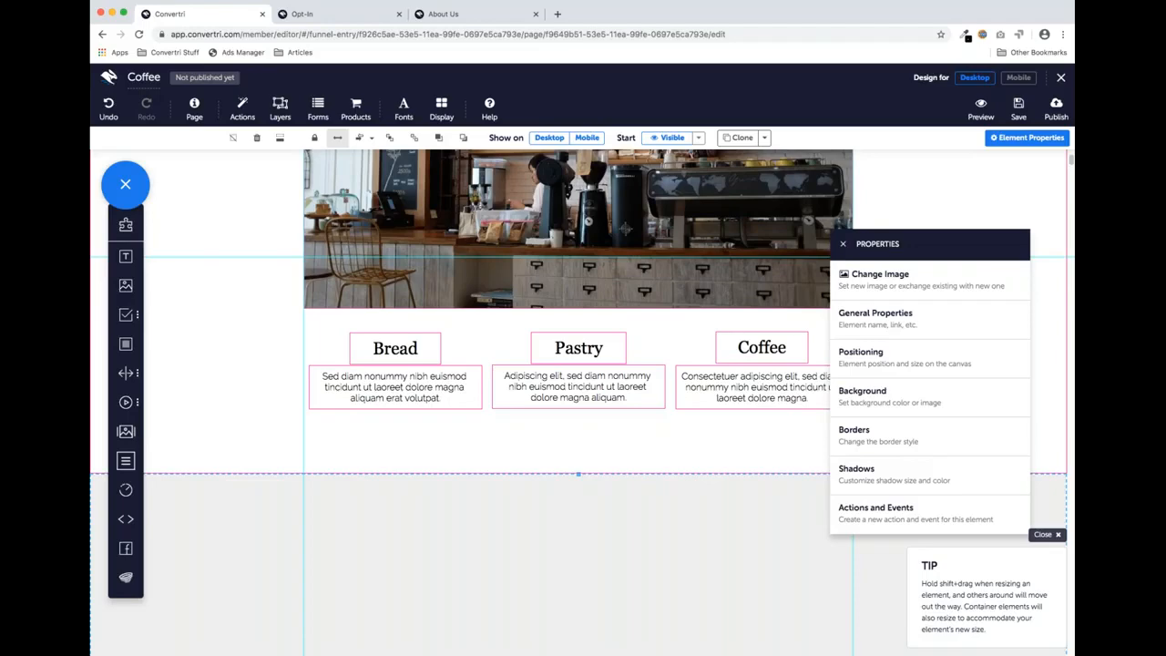
scroll(558, 344, up, 3)
scroll(554, 347, down, 5)
scroll(550, 355, up, 3)
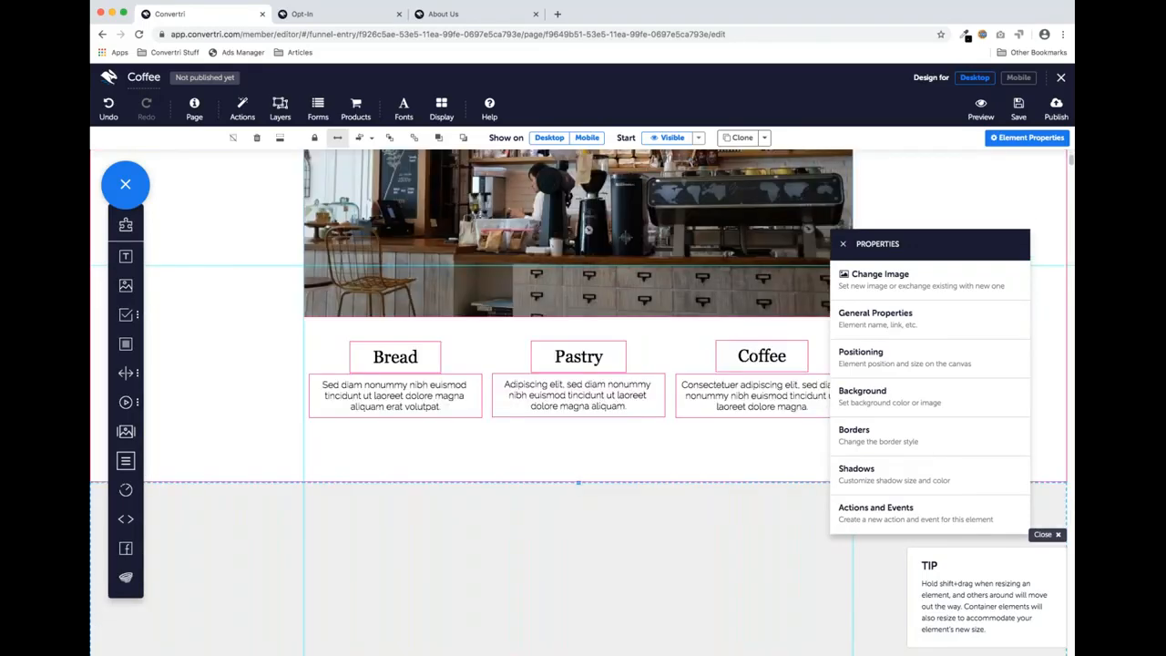
click(844, 246)
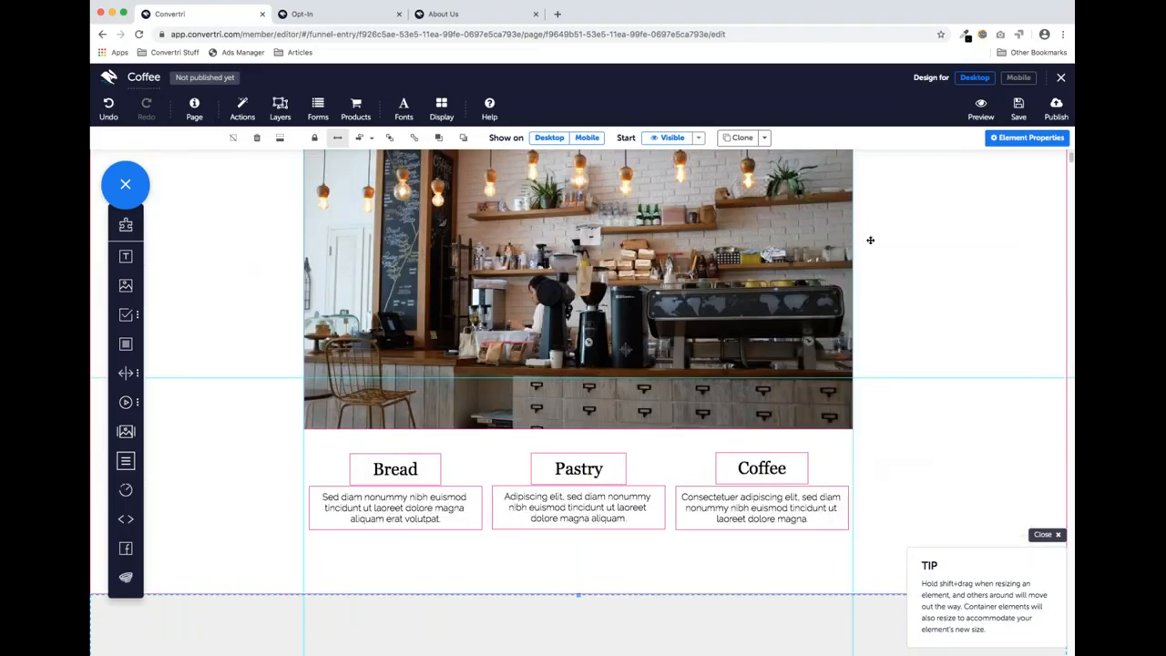
Switch to the mobile design and examine how the Coffee page's elements stack from the logo down to the footer
click(1018, 79)
scroll(673, 236, down, 5)
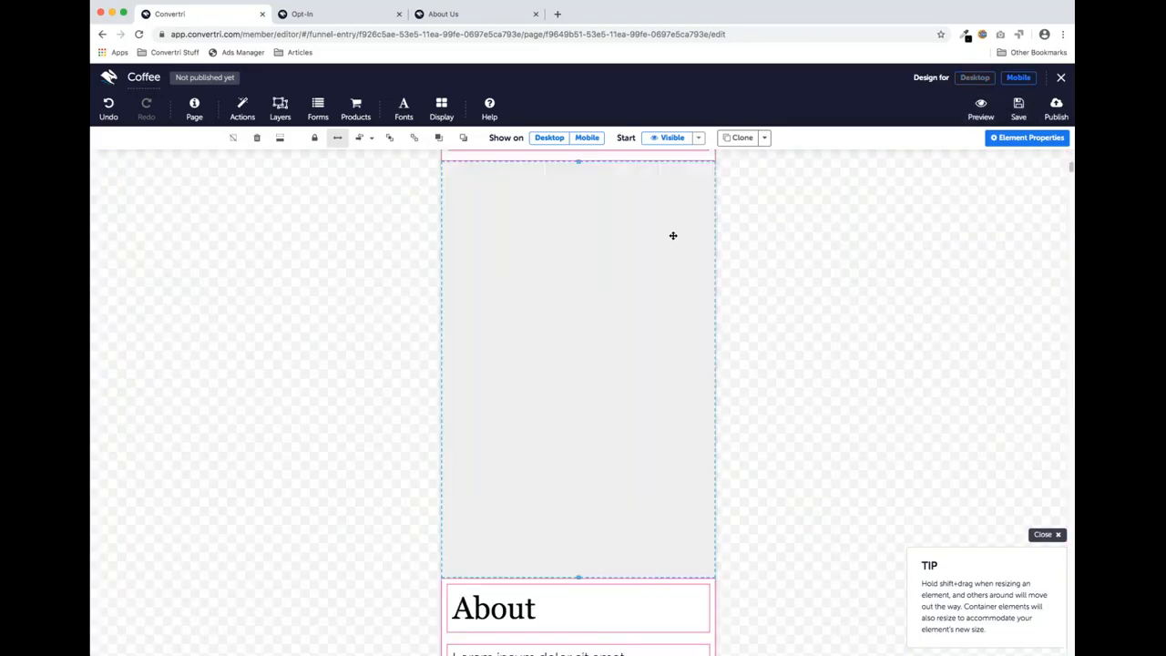
scroll(673, 236, up, 7)
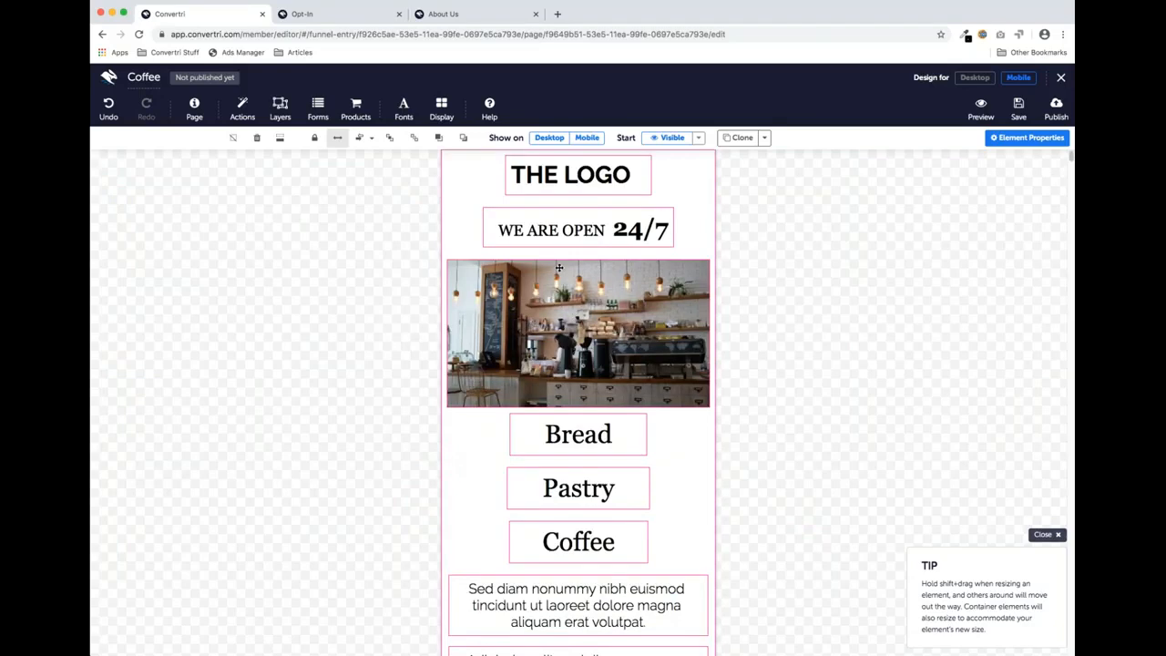
scroll(583, 276, down, 2)
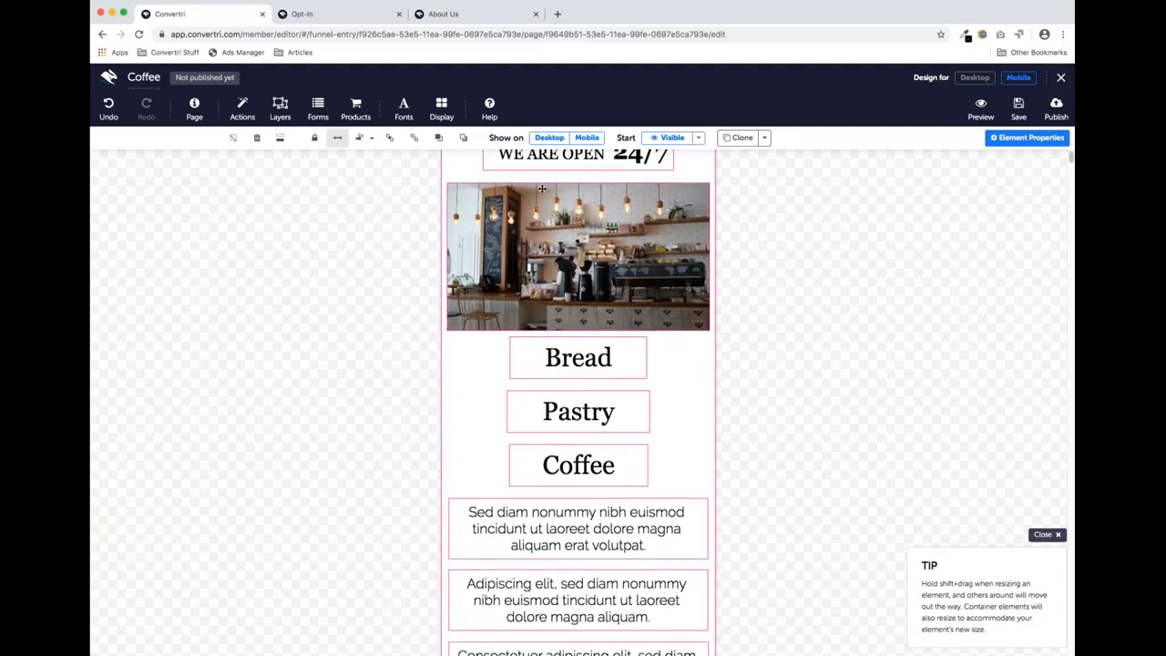
scroll(566, 347, down, 1)
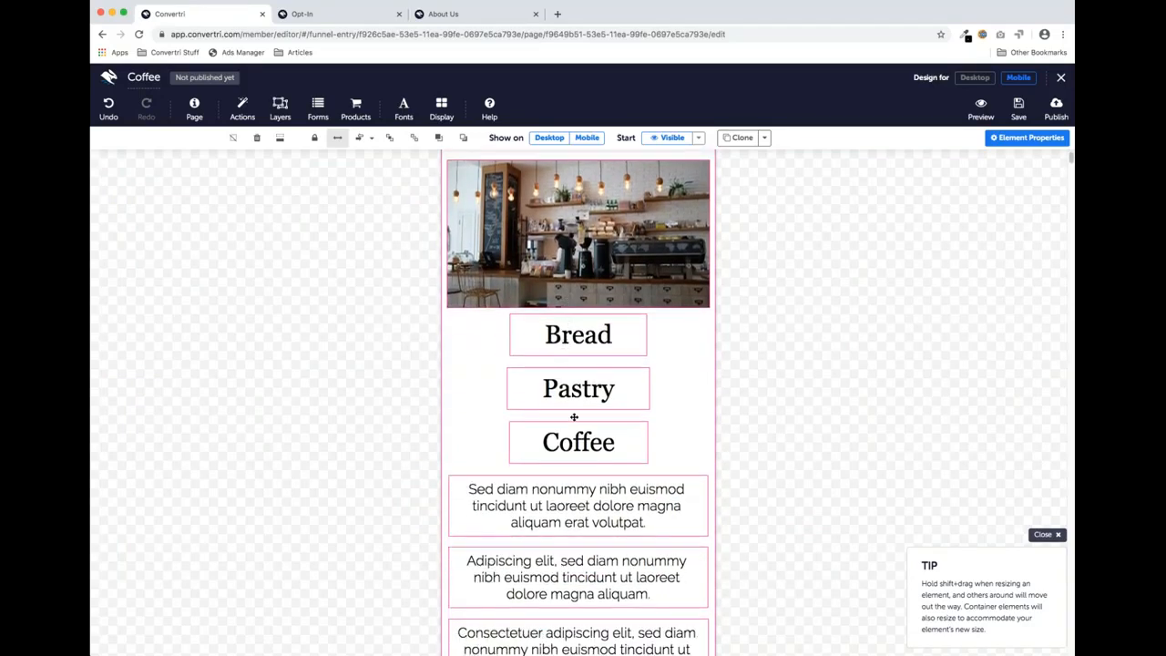
scroll(574, 416, down, 5)
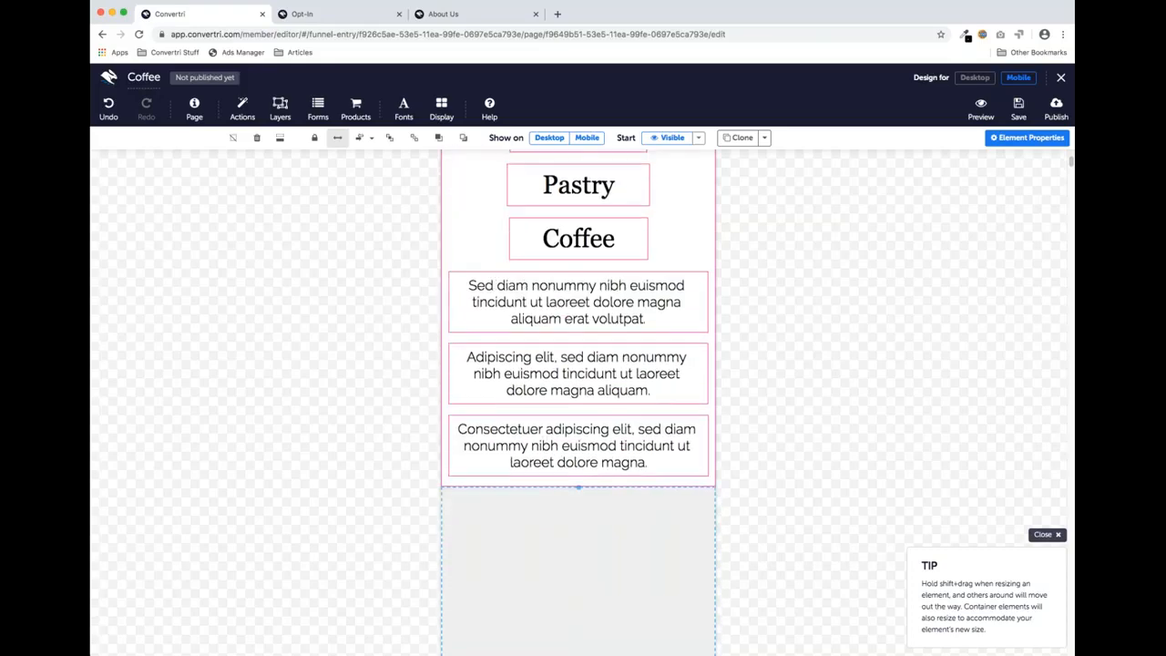
scroll(598, 429, down, 20)
scroll(577, 401, down, 20)
scroll(599, 397, down, 12)
scroll(620, 386, down, 3)
scroll(614, 410, up, 6)
scroll(611, 428, down, 8)
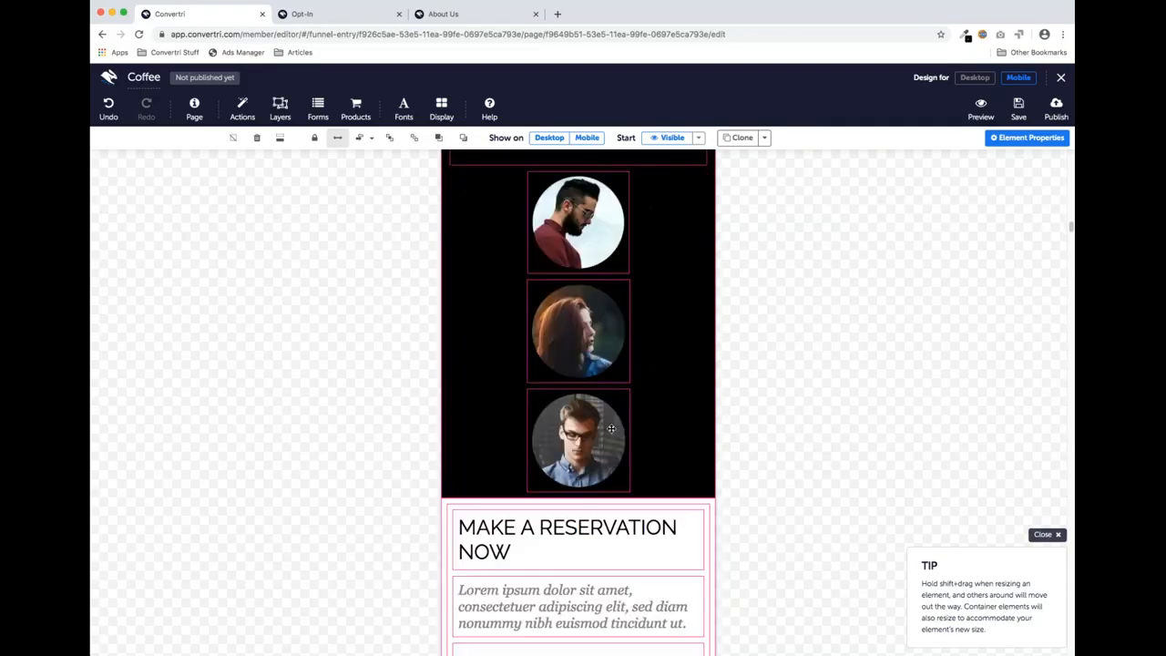
scroll(611, 428, down, 10)
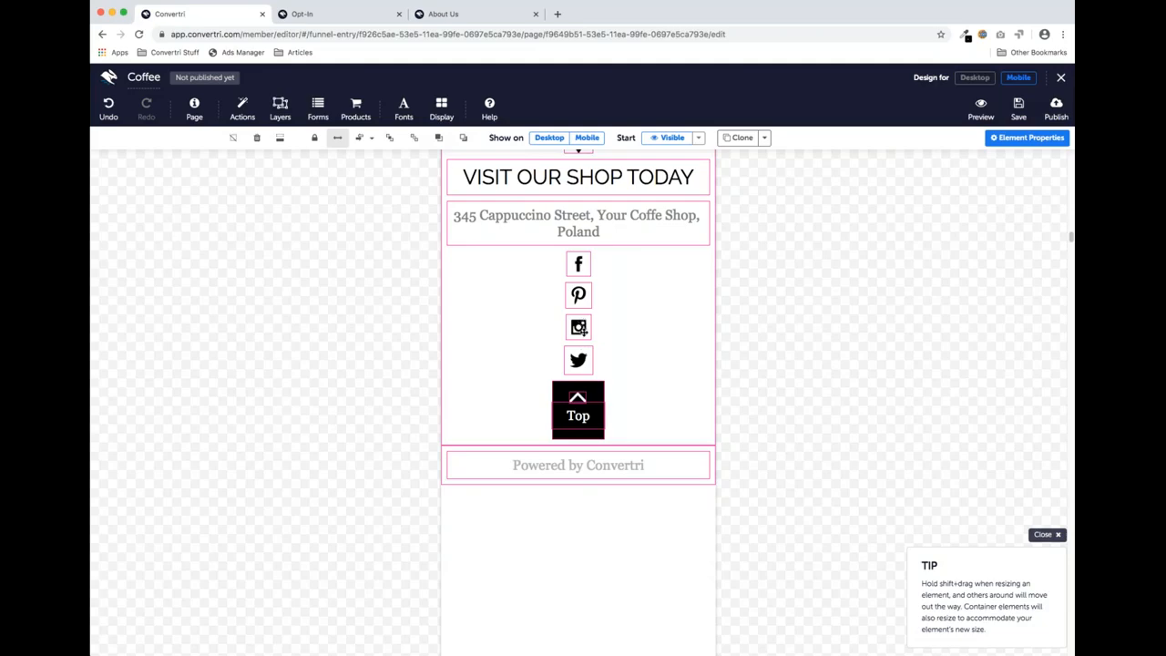
scroll(660, 372, up, 15)
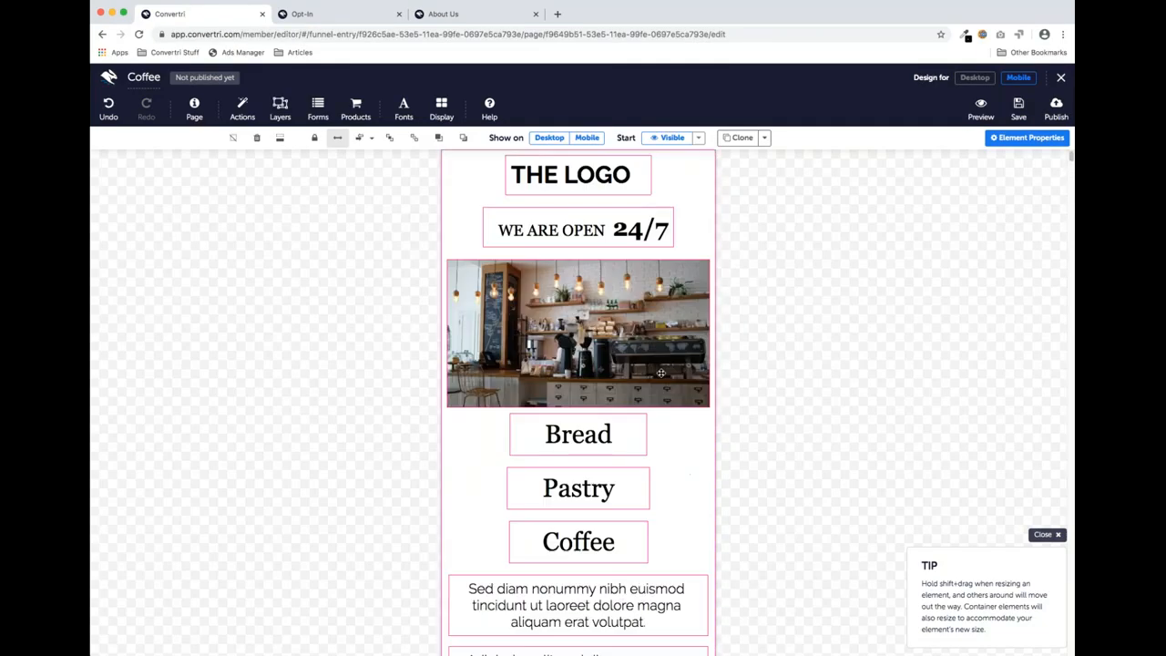
Return to the desktop design and select the "WE ARE OPEN 24/7" text followed by the large café image
click(973, 77)
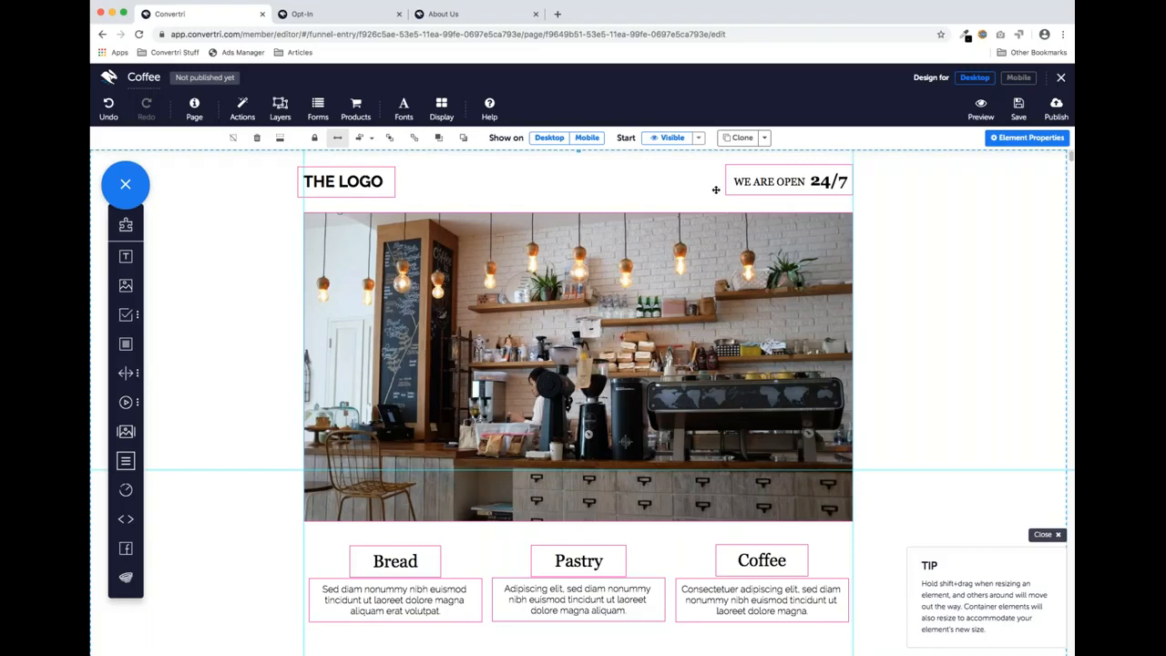
click(763, 187)
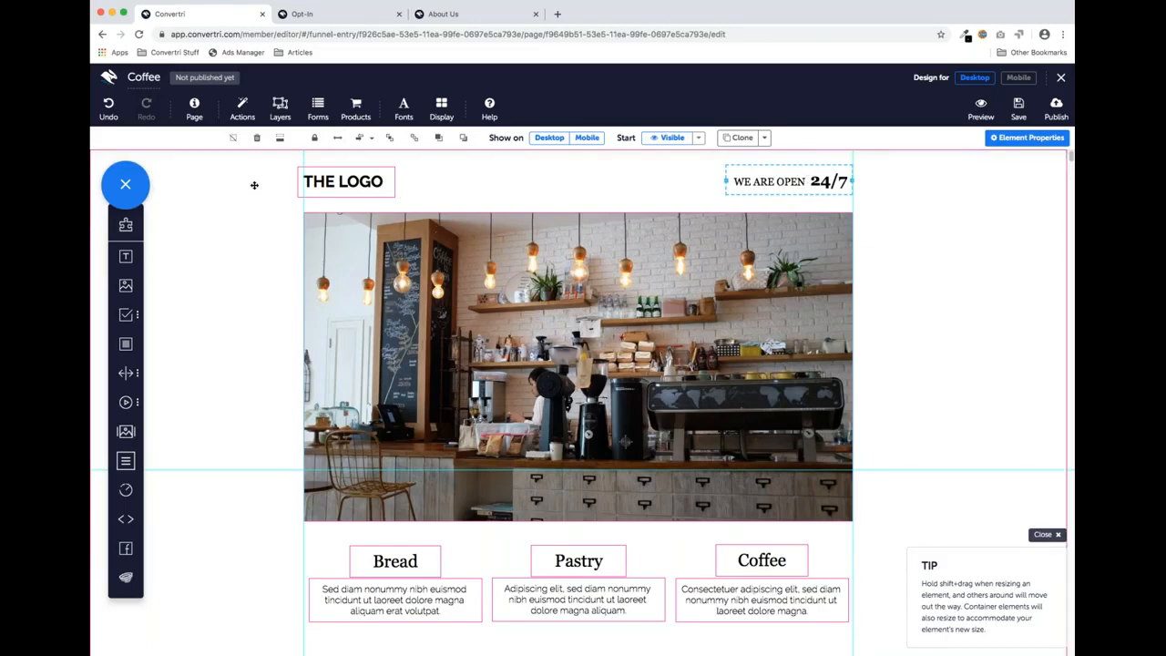
click(423, 257)
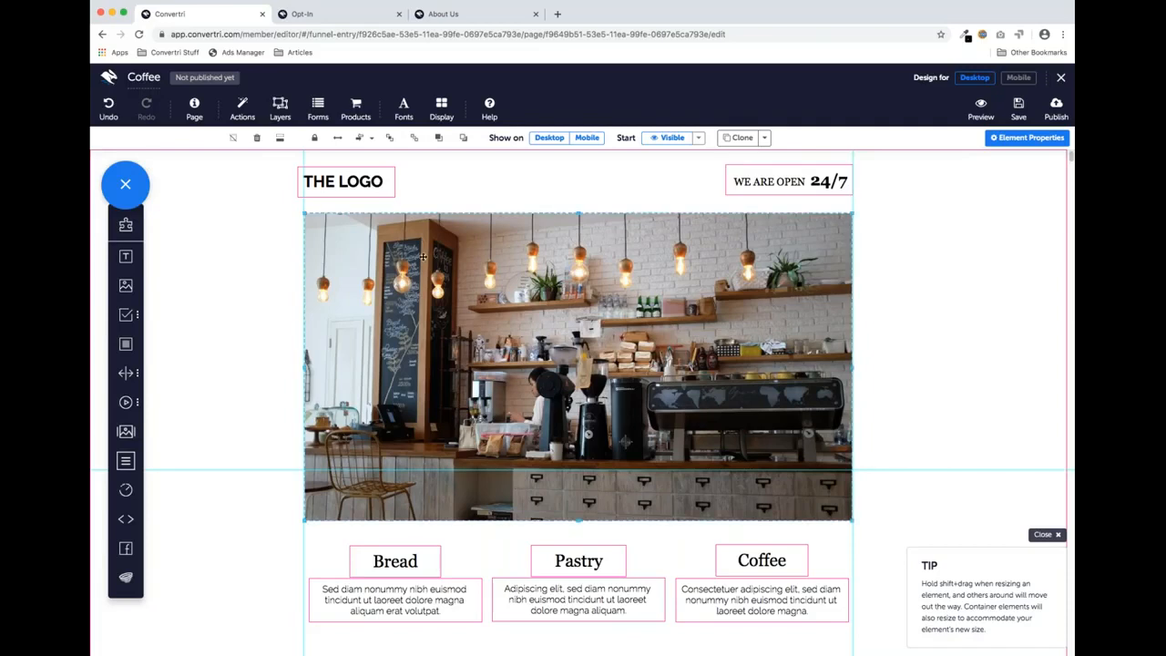
Compare the order of the café image and the three columns in the mobile design with the desktop design
scroll(436, 275, down, 1)
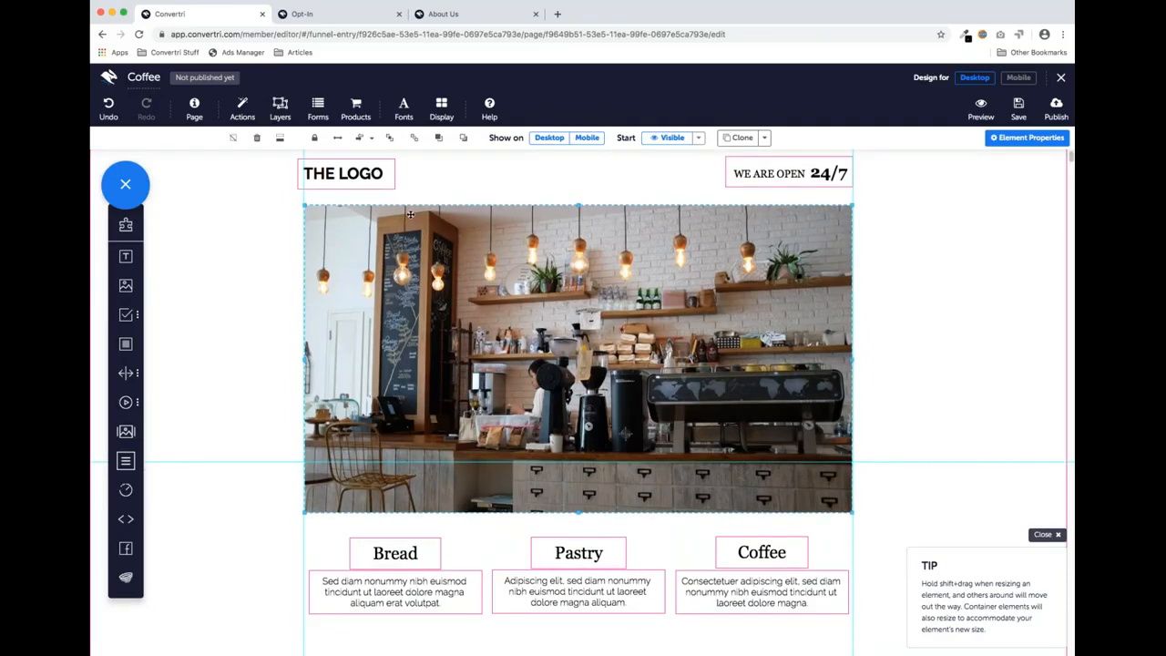
click(1018, 78)
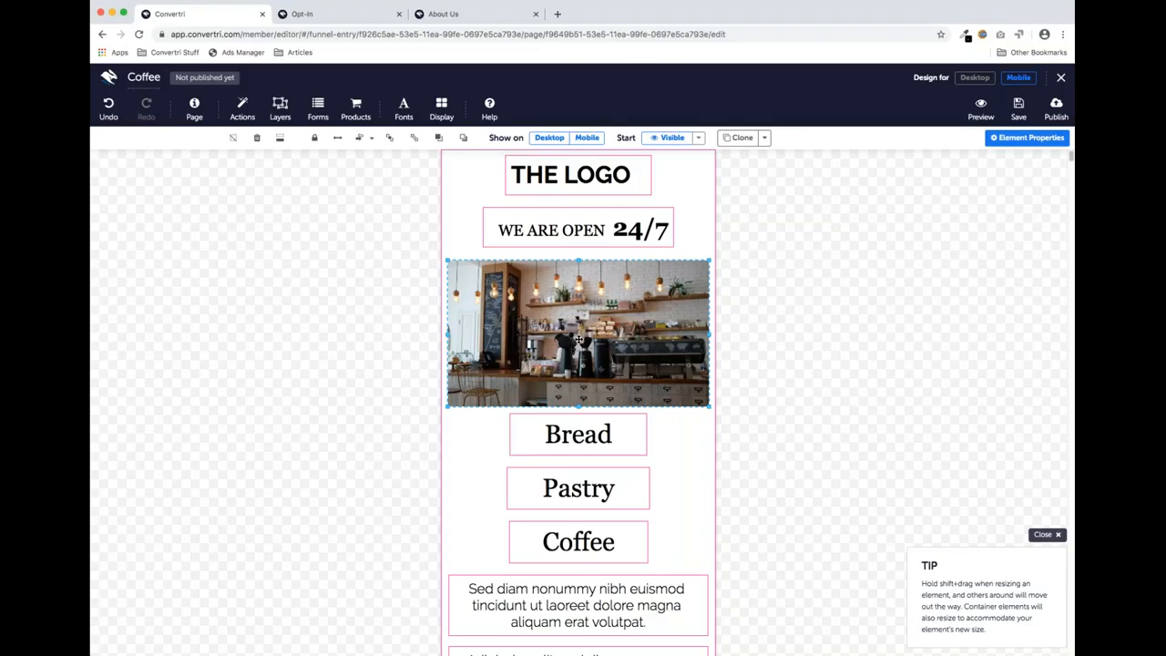
scroll(587, 337, down, 3)
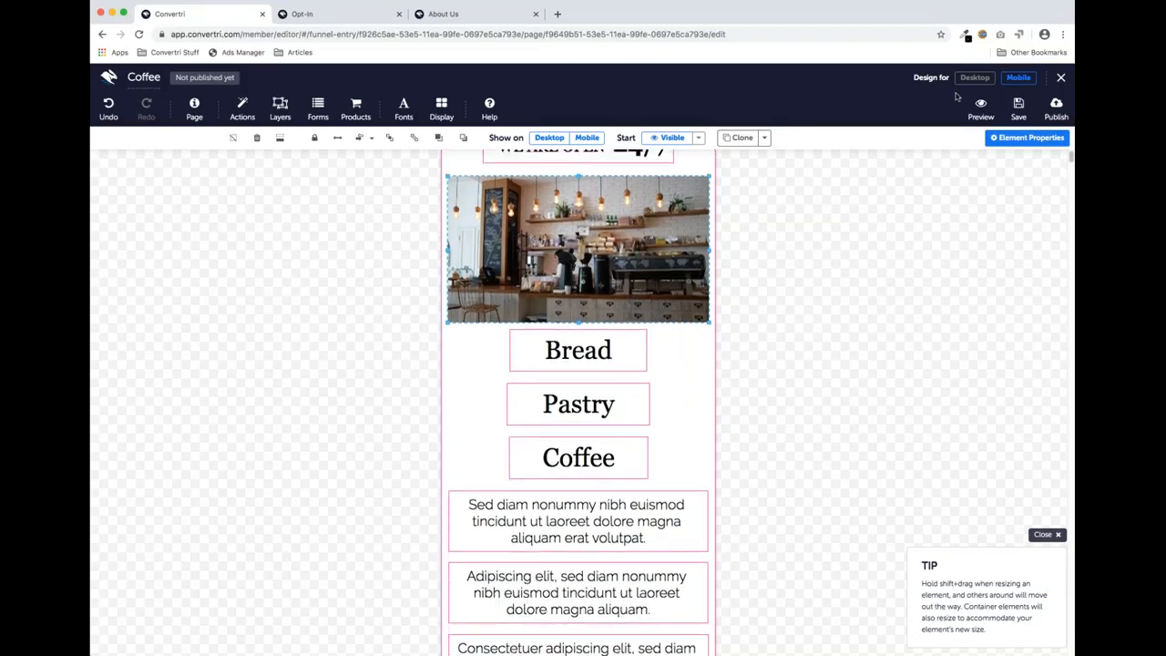
click(975, 78)
scroll(293, 187, down, 5)
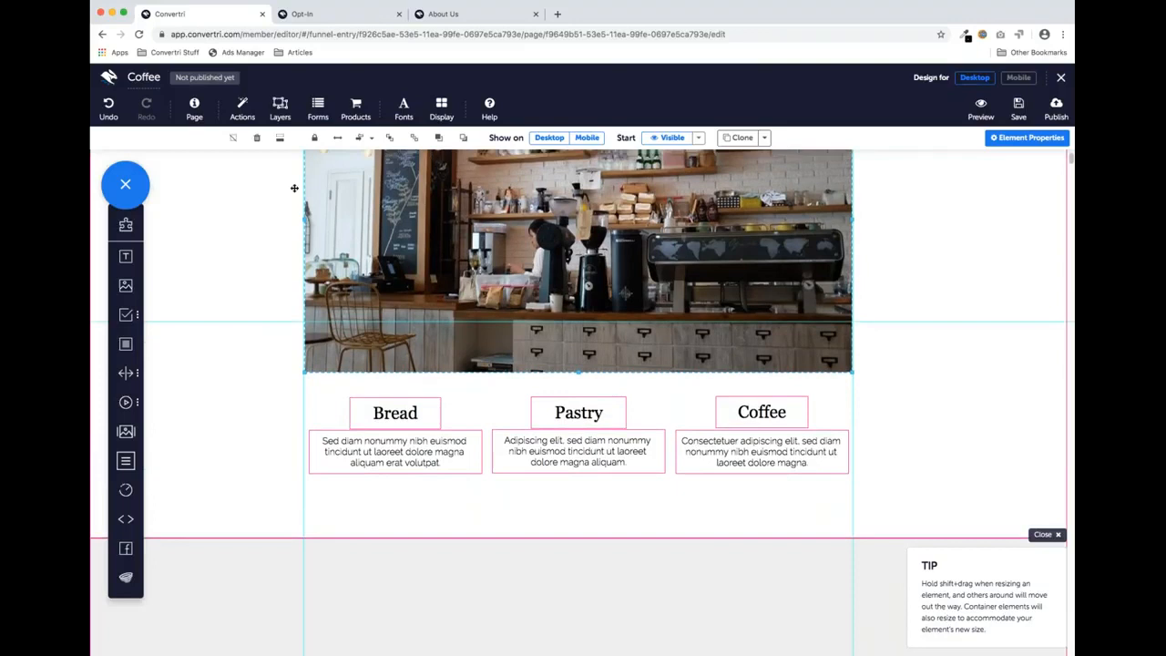
Select the column headings and descriptions below the café image, check their stacking order in the mobile design, and return to desktop
click(369, 399)
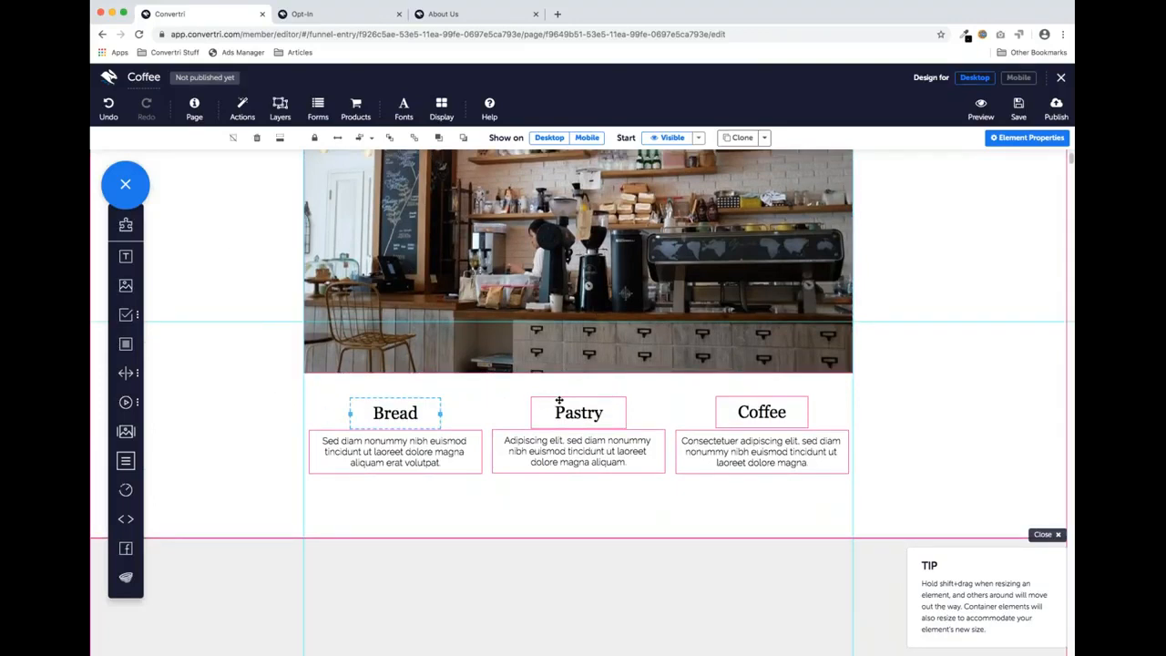
click(730, 400)
click(588, 468)
click(733, 467)
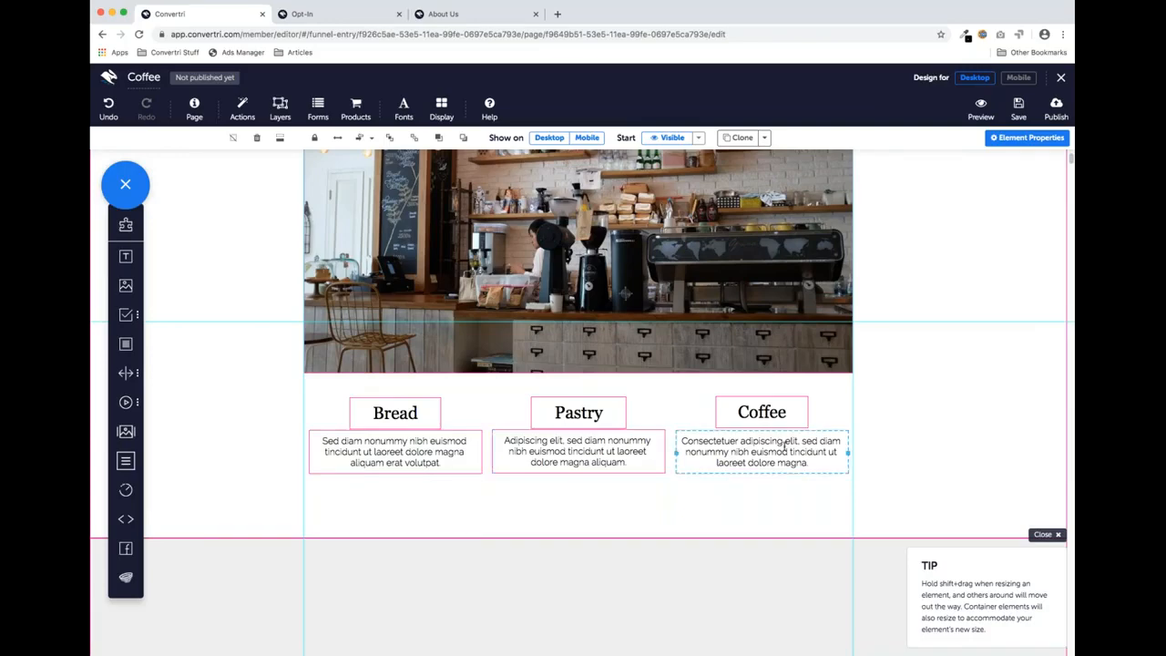
click(1017, 78)
scroll(608, 383, down, 2)
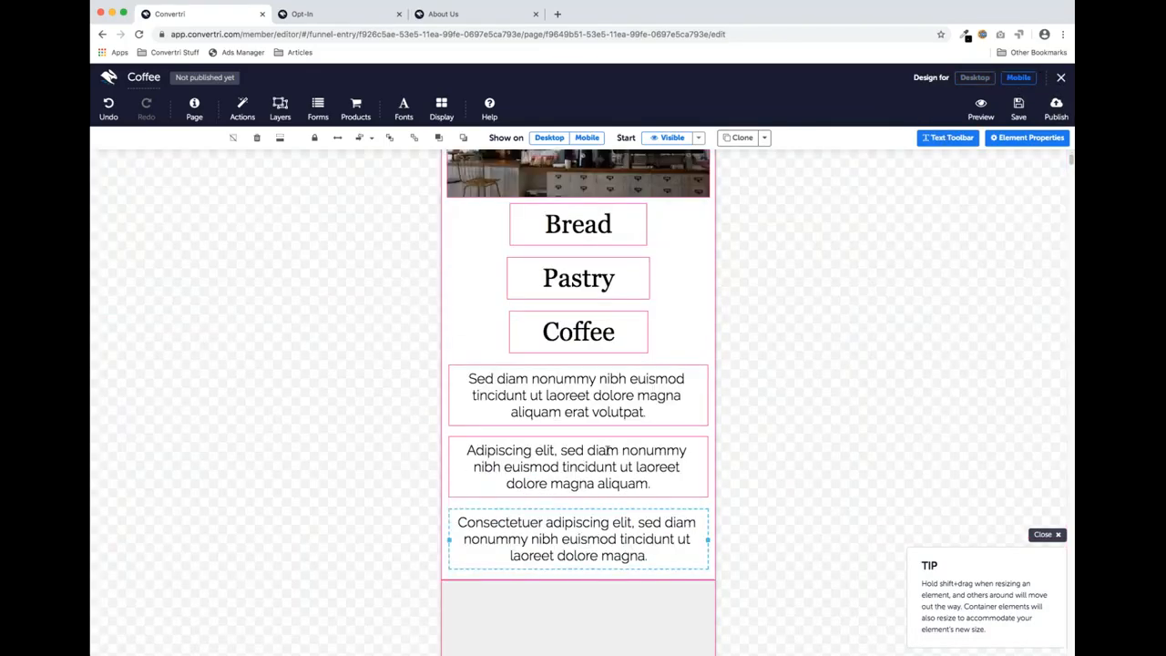
click(975, 77)
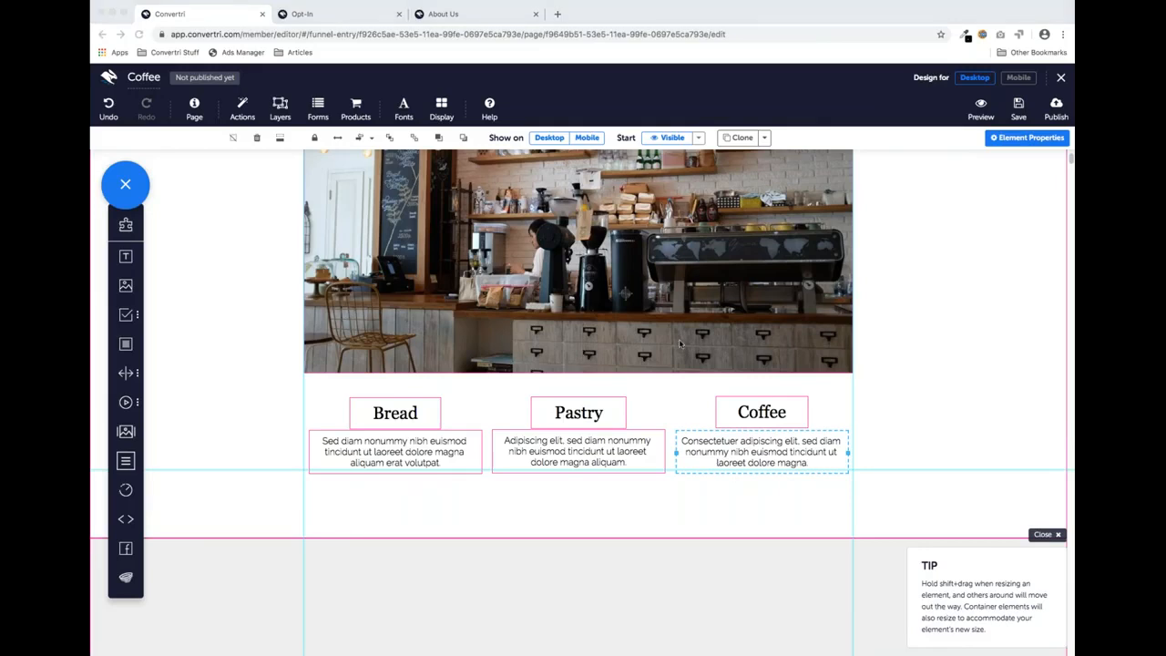
scroll(675, 331, down, 2)
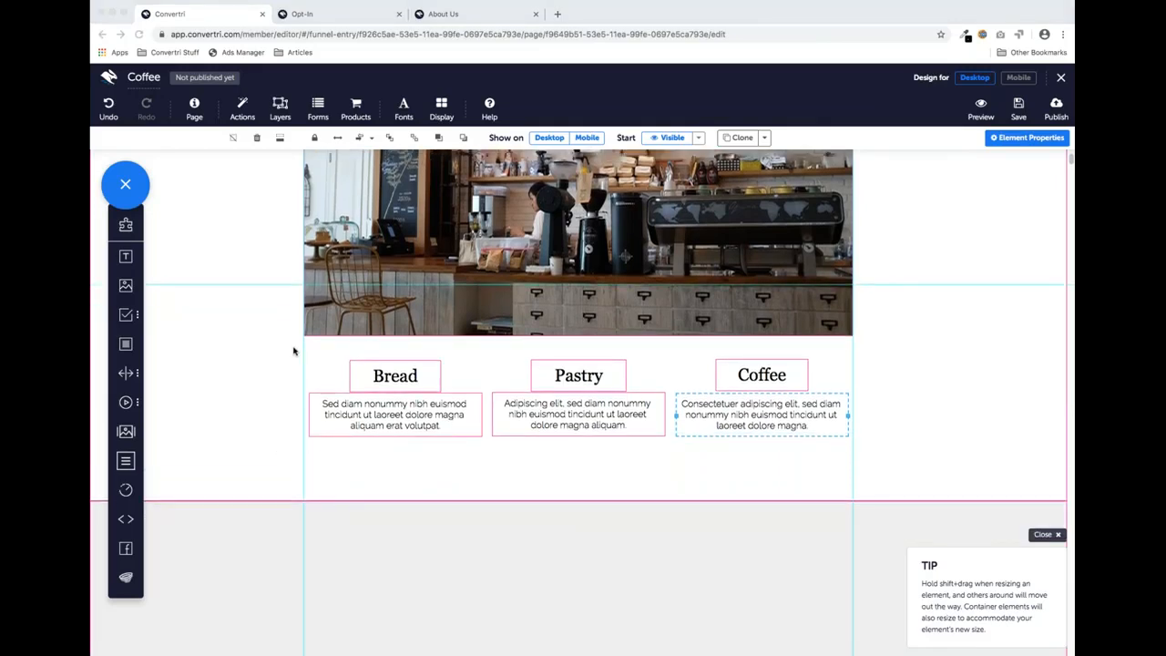
click(287, 297)
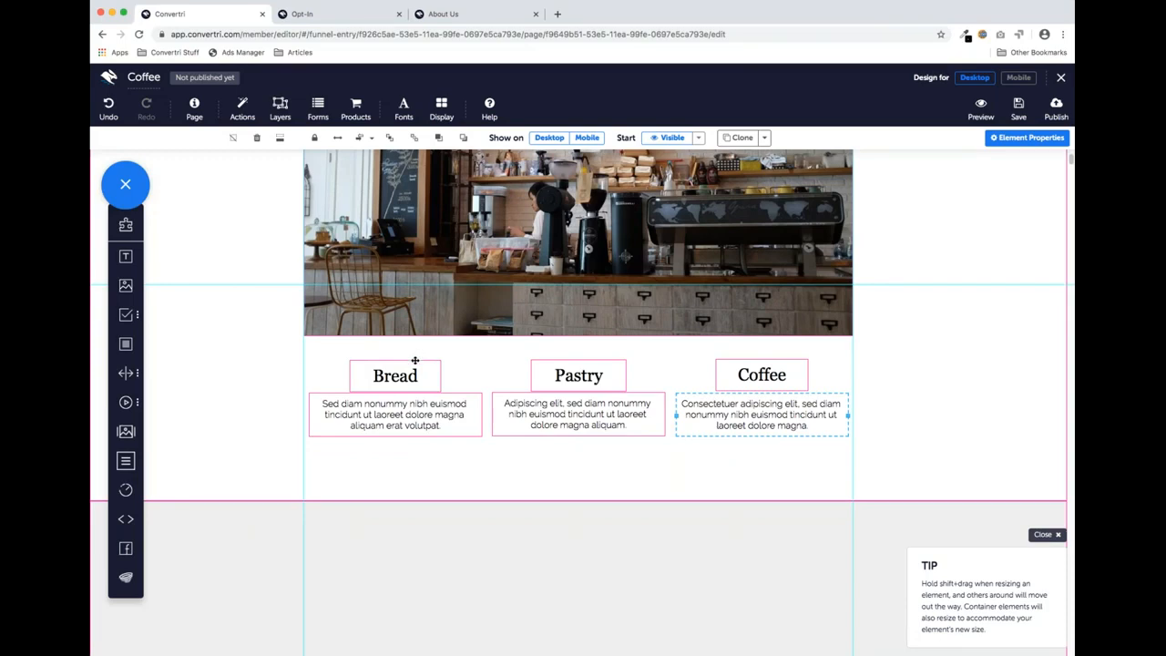
Add a panel over the Bread heading and description, resize it to fit the column, and send it backward behind the text
drag(135, 378, 357, 486)
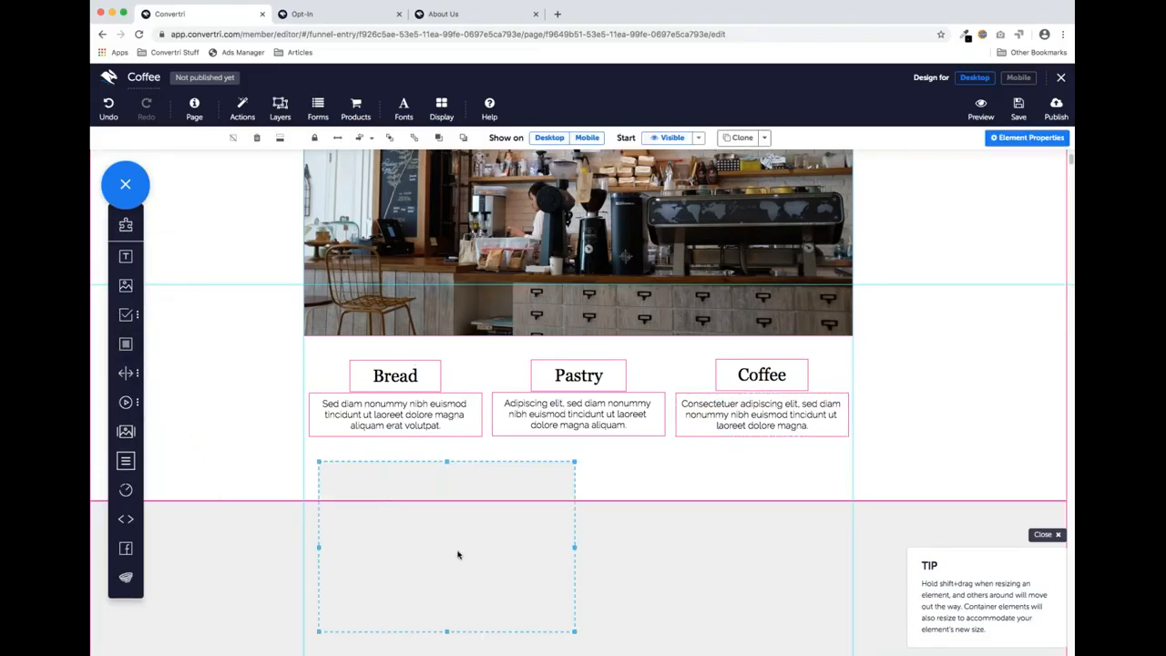
drag(440, 477, 424, 359)
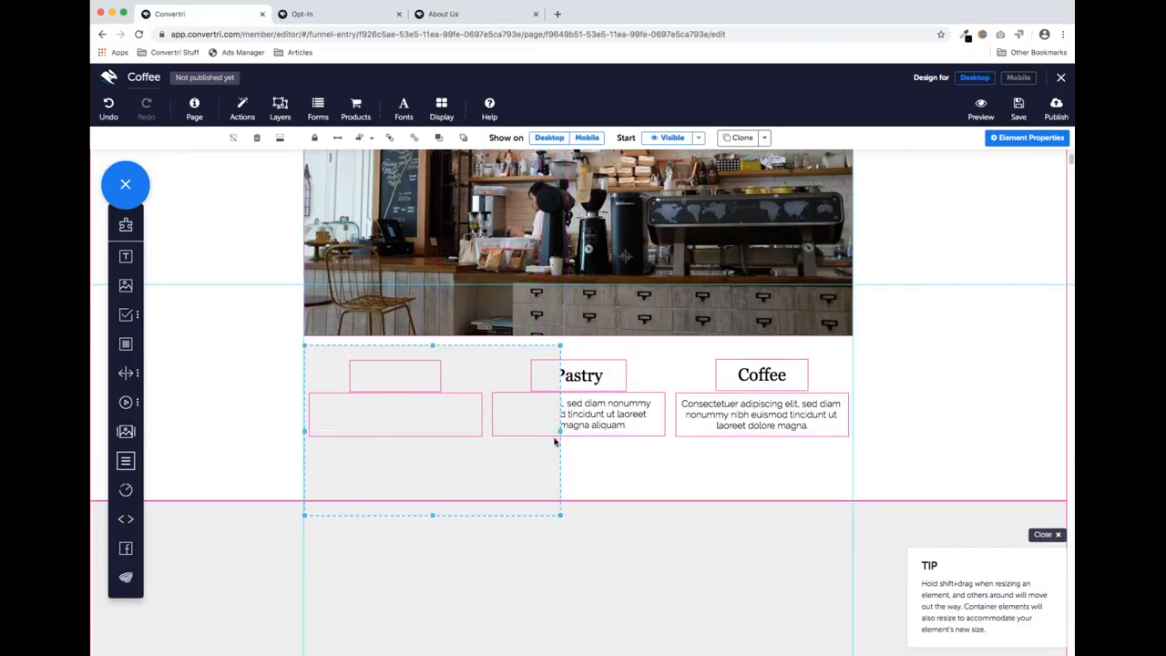
drag(560, 430, 487, 432)
drag(395, 515, 398, 461)
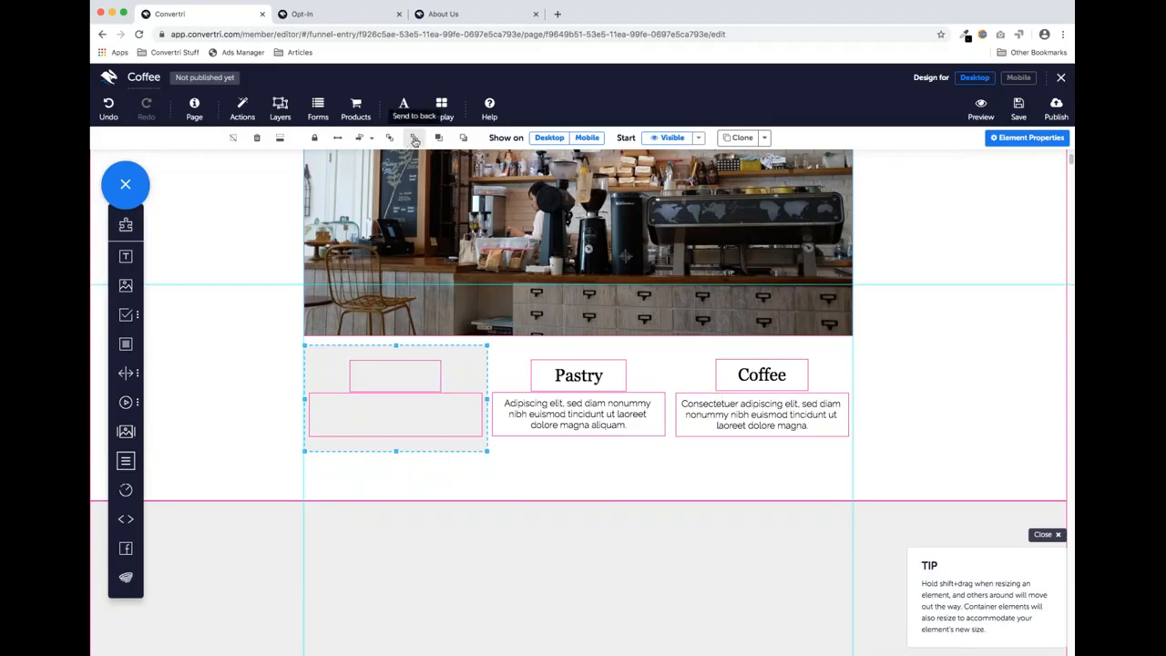
click(463, 138)
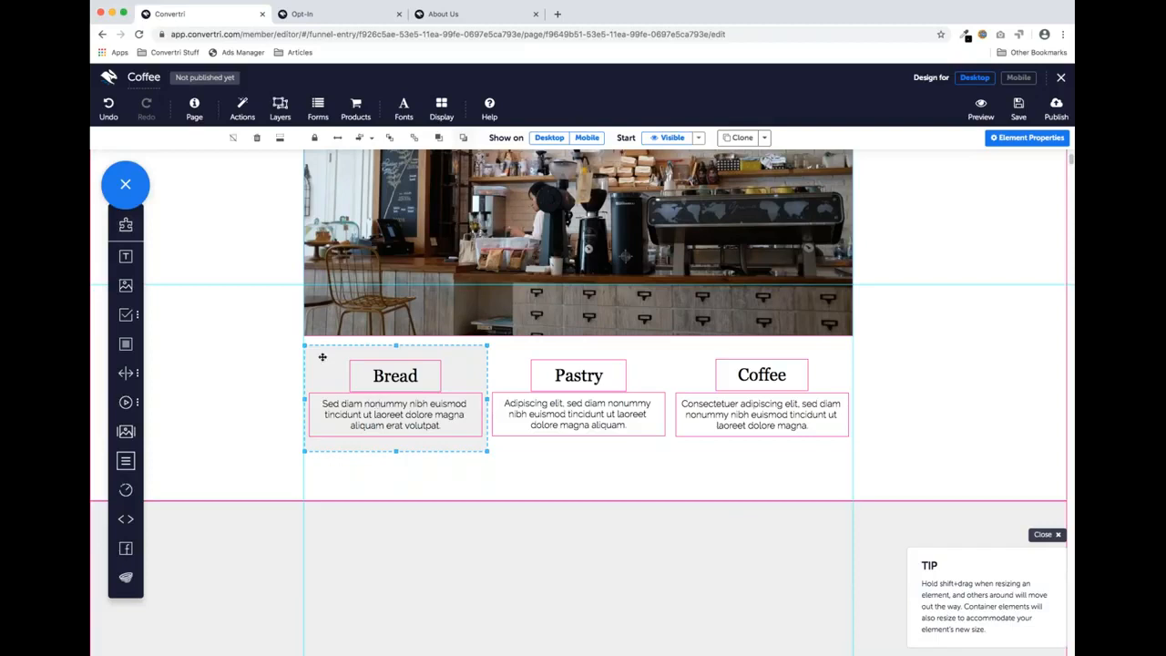
Set the Bread panel's background fill to transparent
click(1025, 139)
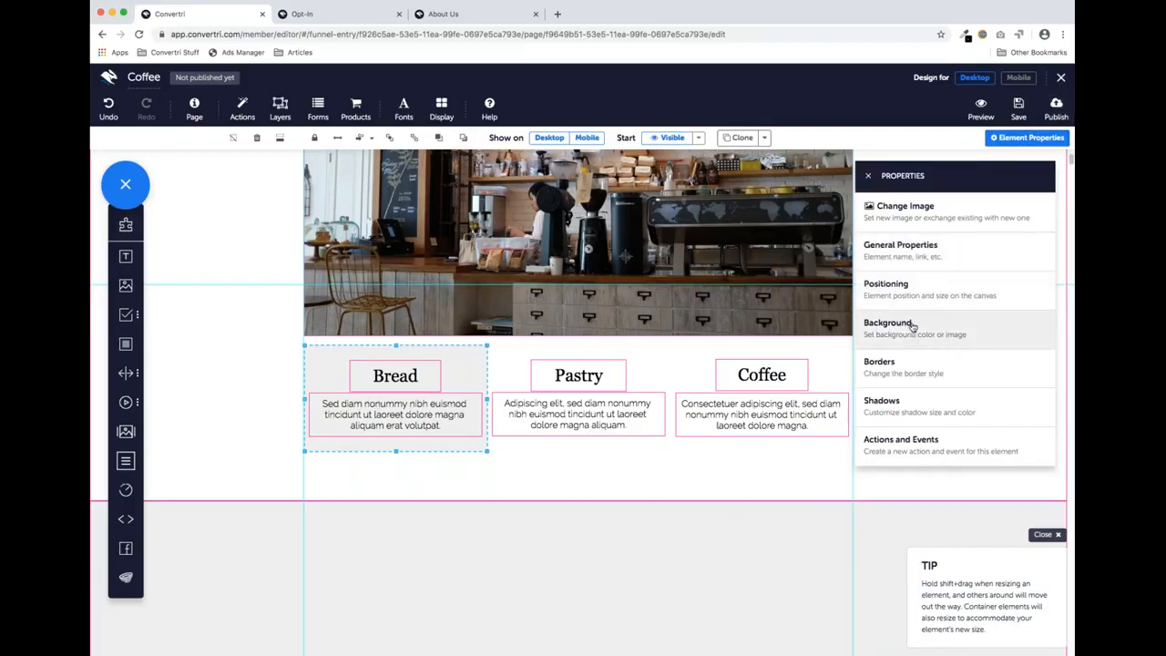
click(911, 324)
click(872, 251)
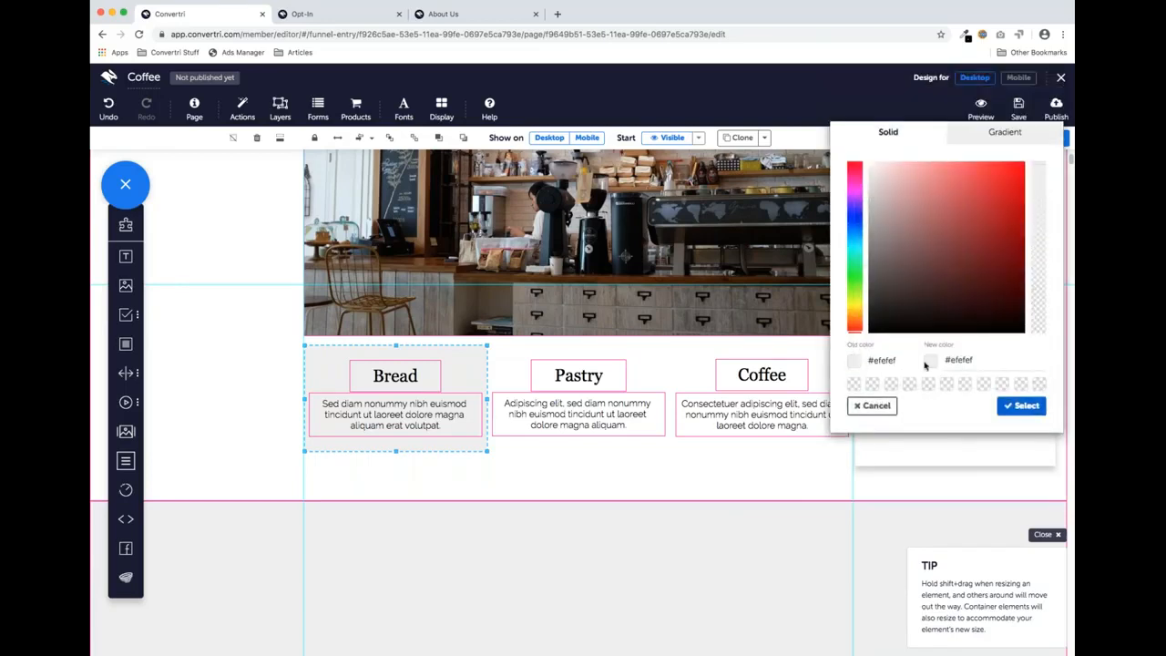
click(1039, 384)
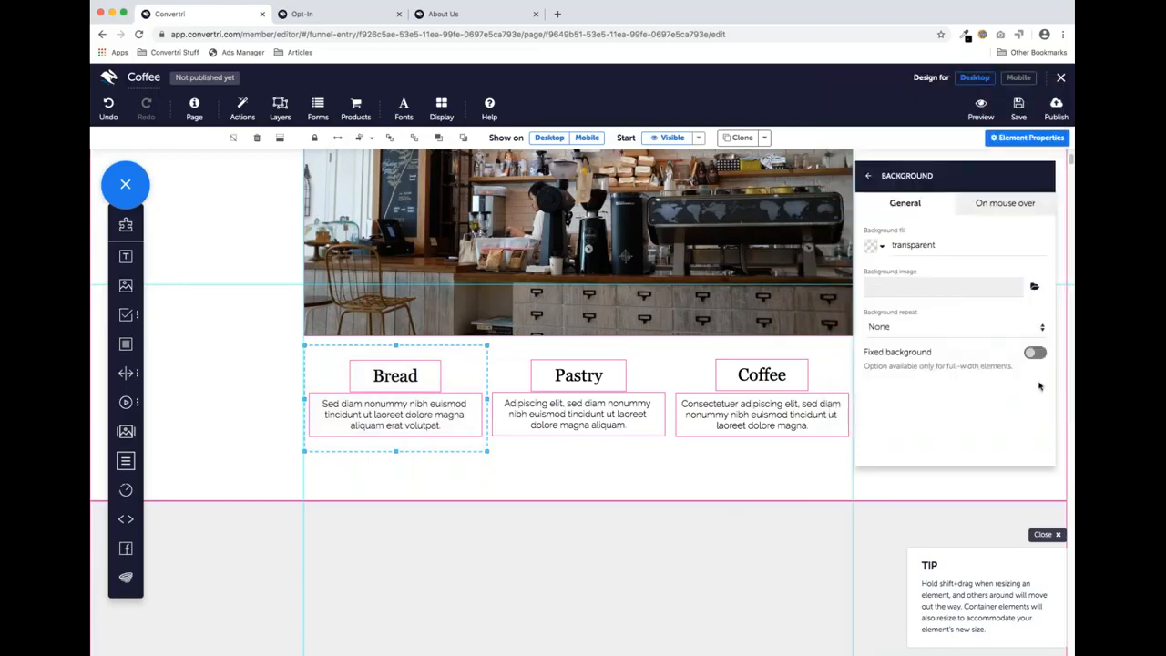
click(526, 482)
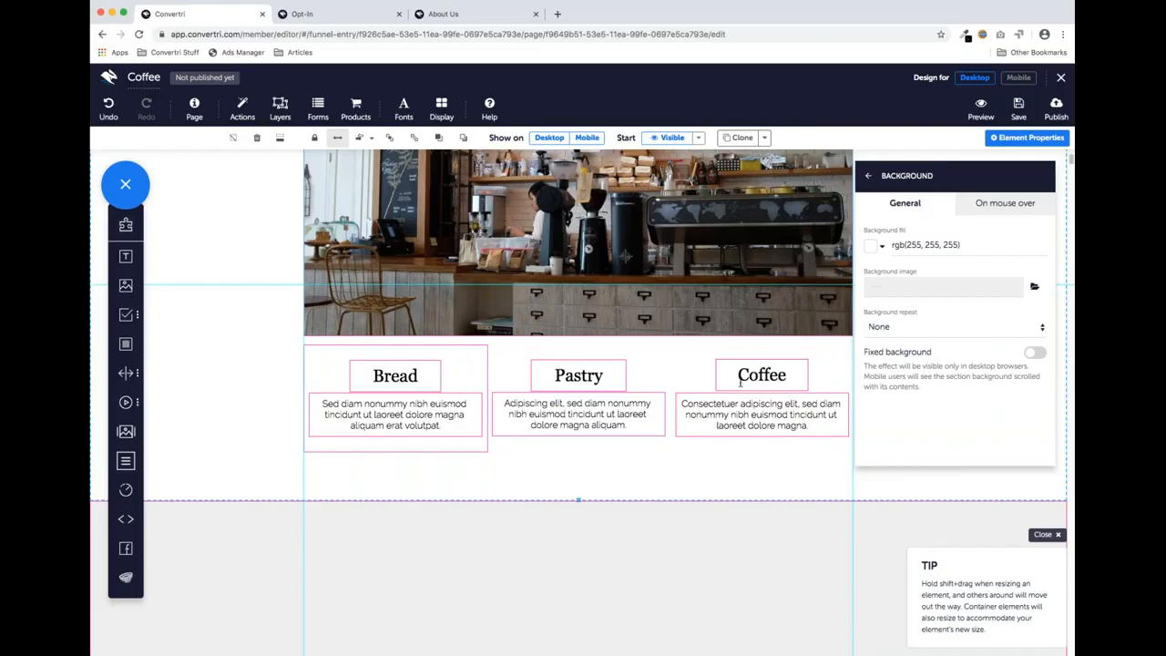
Add a panel over the Pastry heading and description, resize it to fit the column, and send it backward behind the text
drag(126, 343, 555, 377)
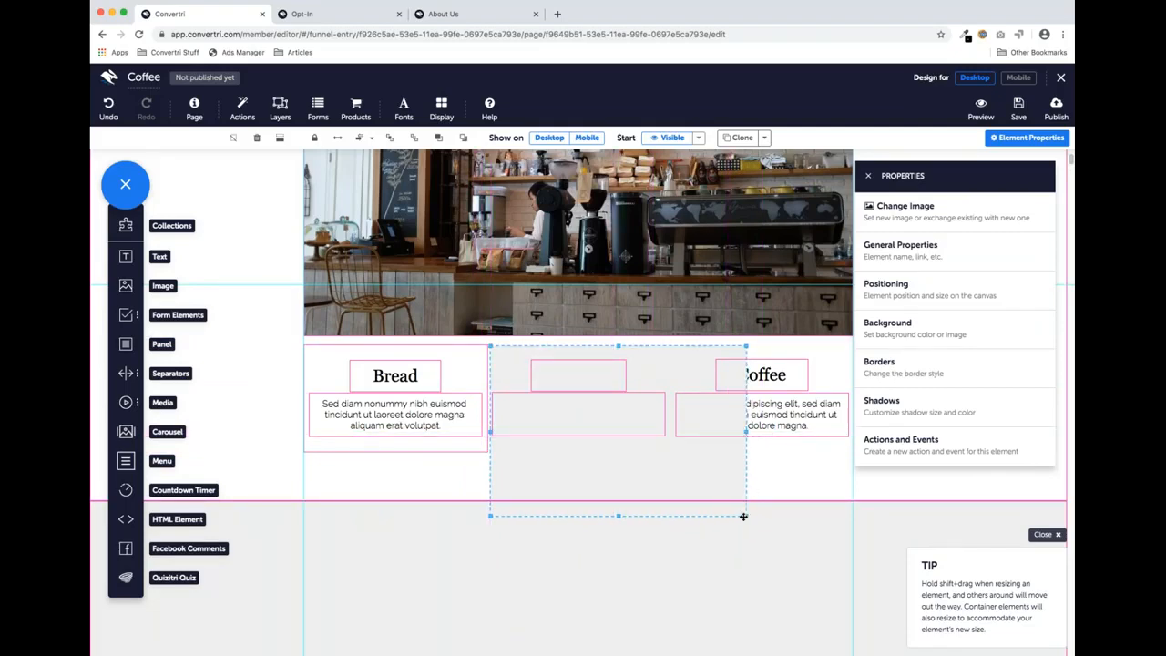
drag(744, 515, 673, 455)
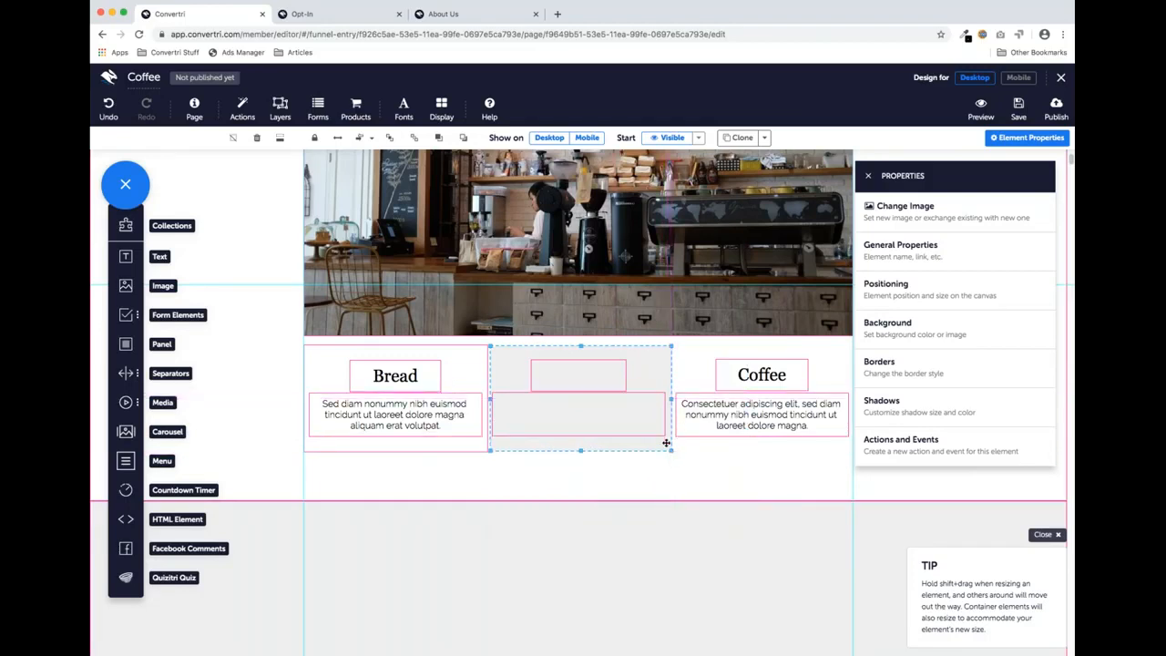
click(464, 138)
click(465, 138)
Make the Pastry panel's background fill fully see-through by lowering its opacity to rgba(239, 239, 239, 0)
click(920, 328)
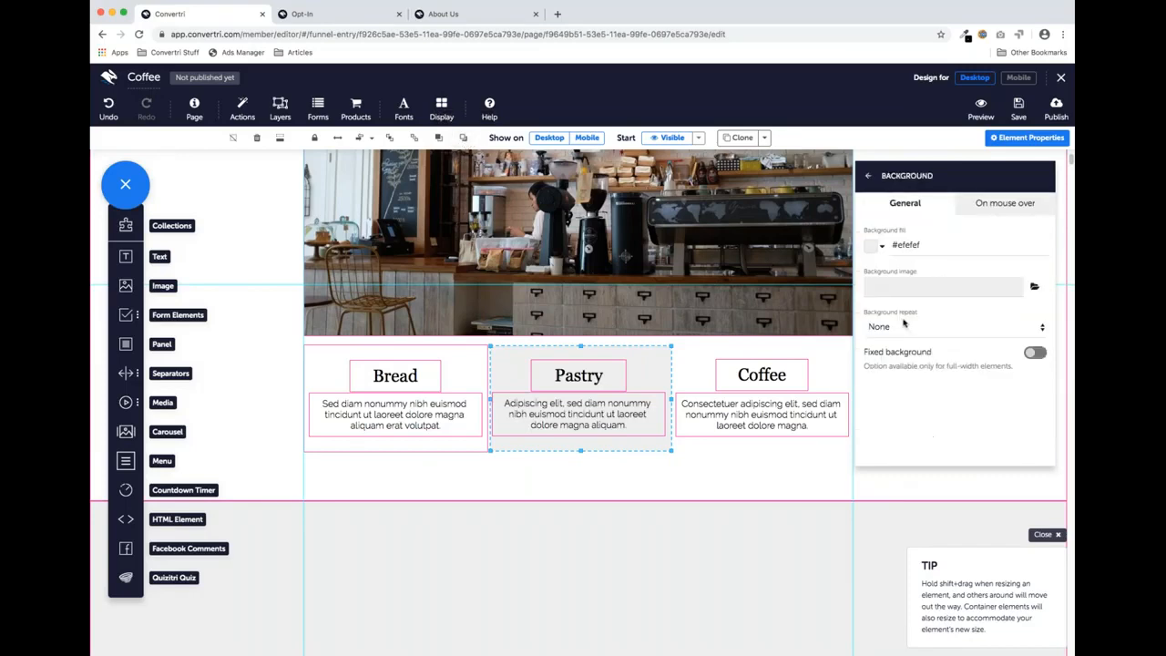
click(874, 245)
drag(1037, 286, 1038, 333)
click(1022, 406)
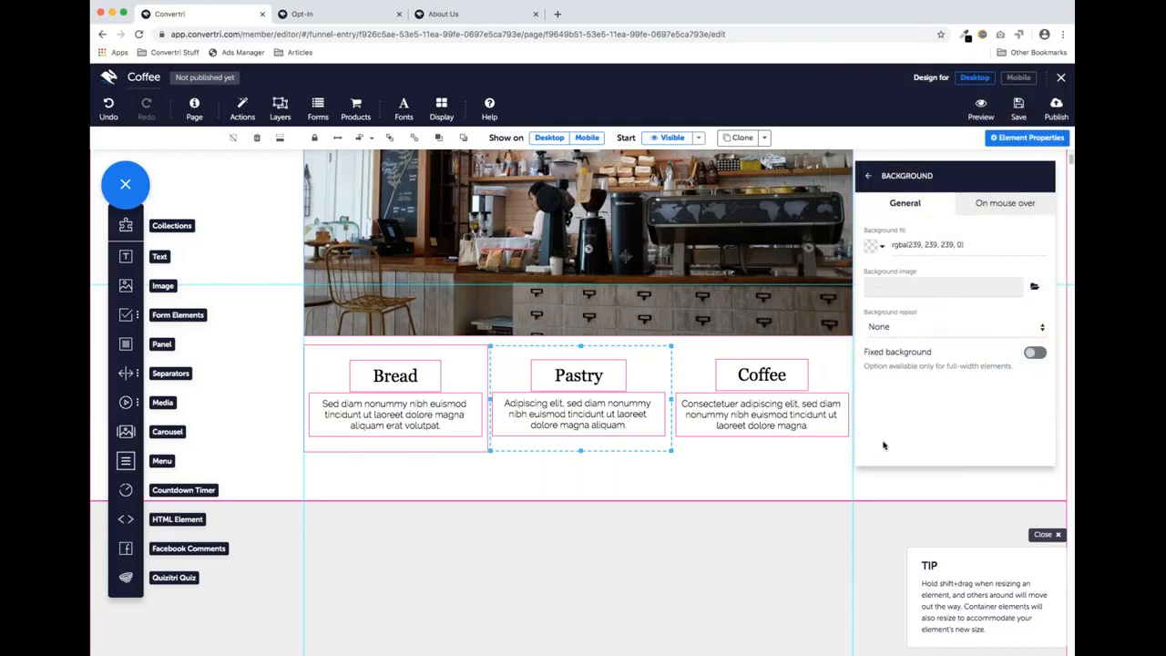
Add a panel over the Coffee heading and description, resize it to fit the column, and send it backward behind the text
drag(153, 353, 734, 377)
drag(920, 511, 856, 453)
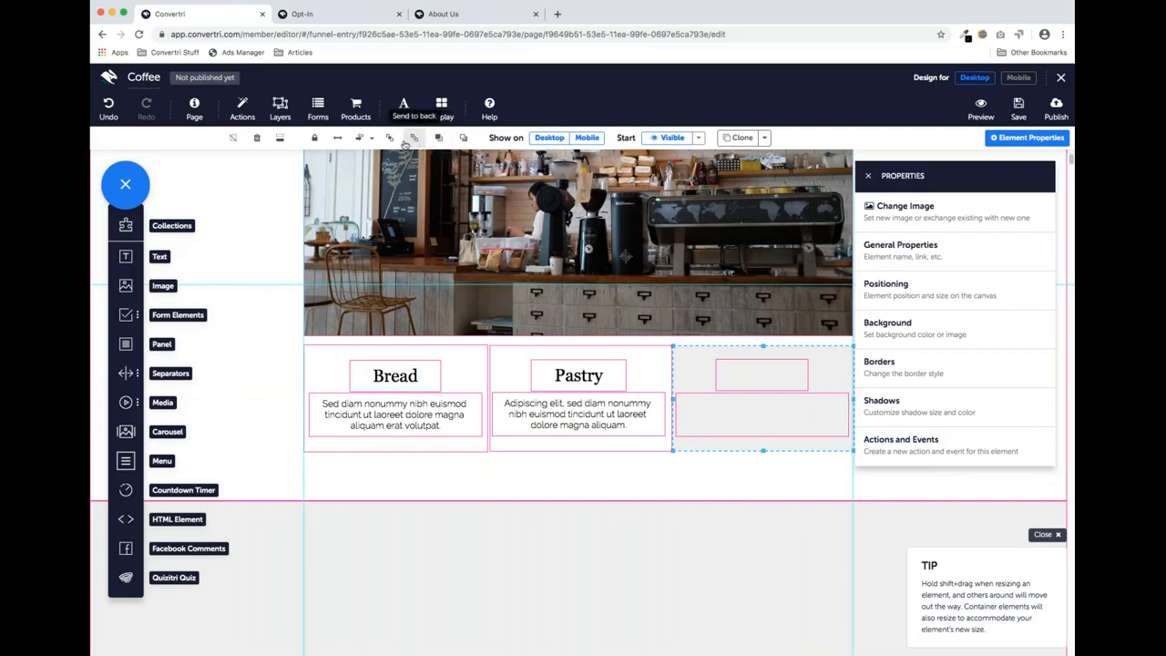
click(464, 140)
click(463, 139)
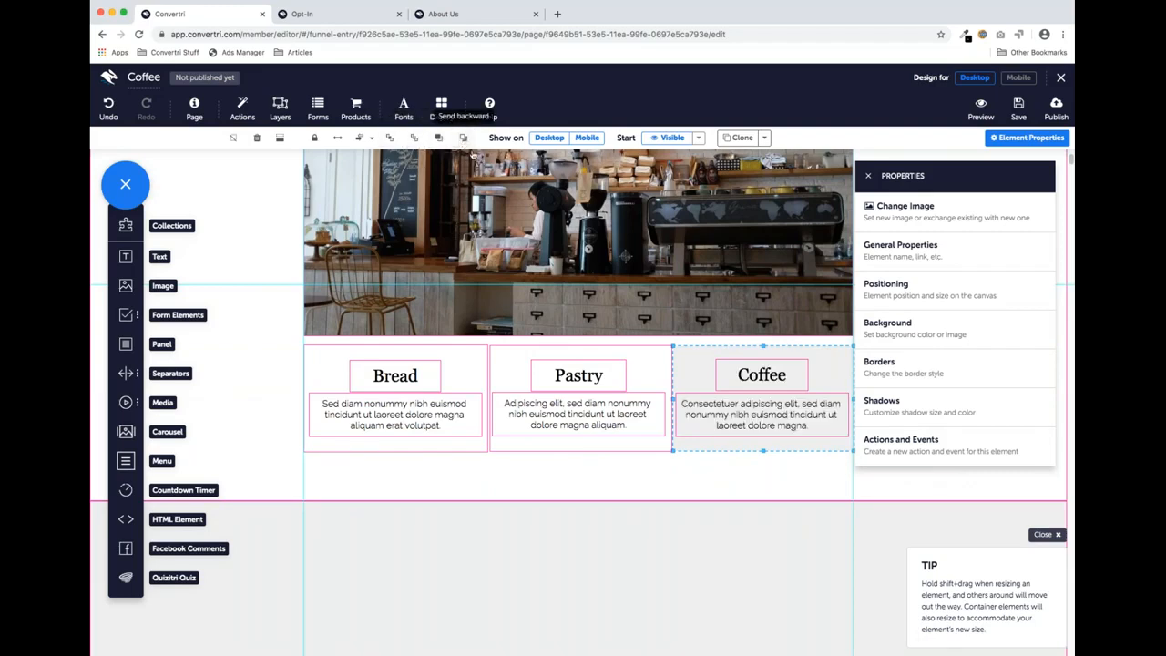
Set the Coffee panel's background fill to transparent and close the background properties
click(920, 328)
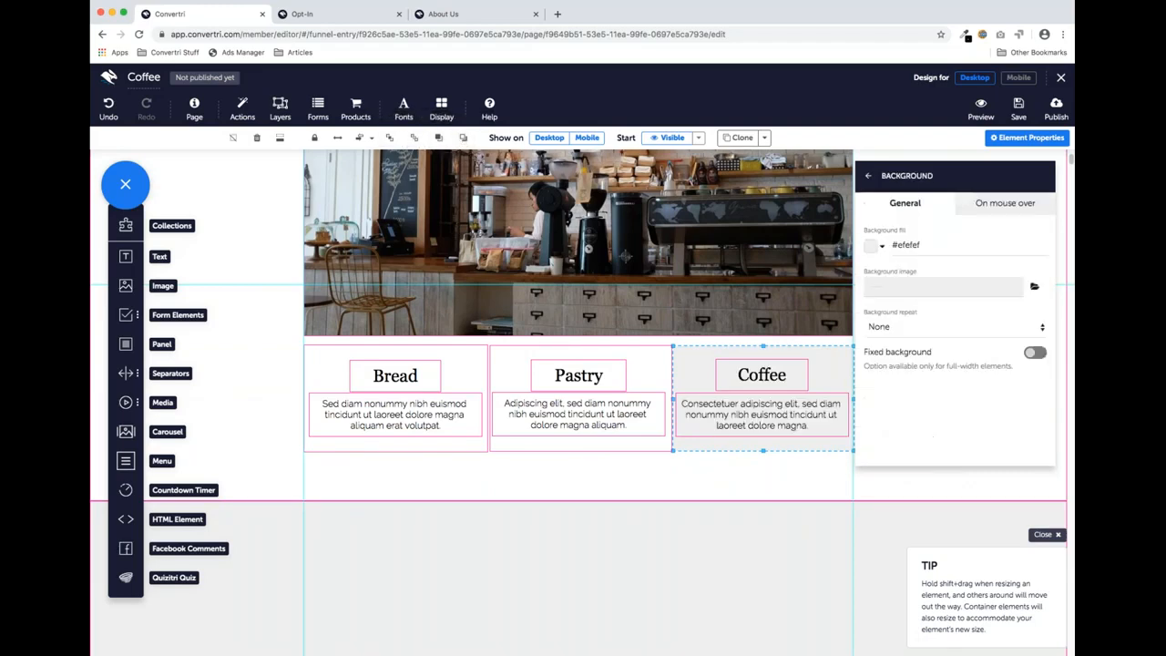
click(872, 247)
click(982, 386)
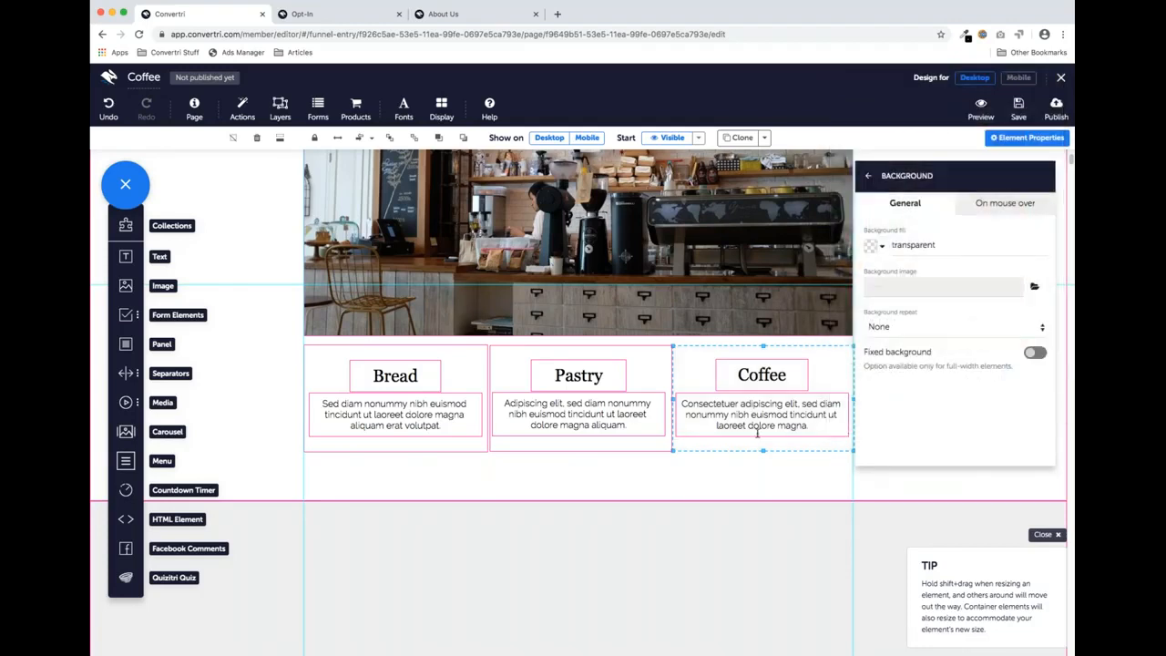
click(736, 472)
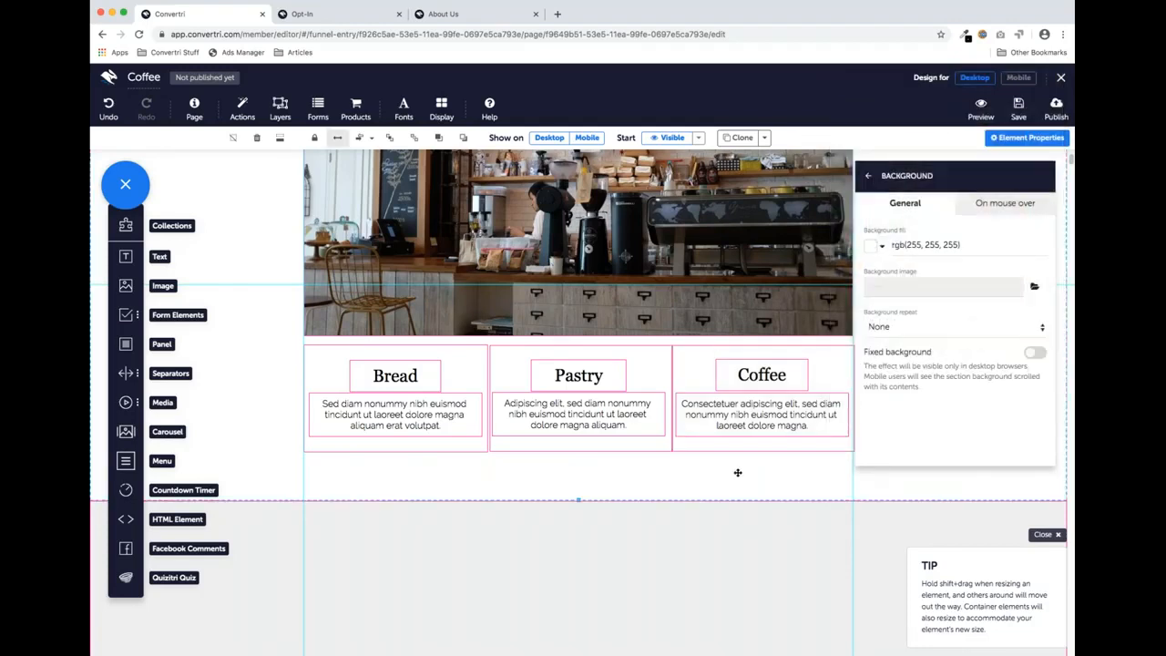
click(870, 180)
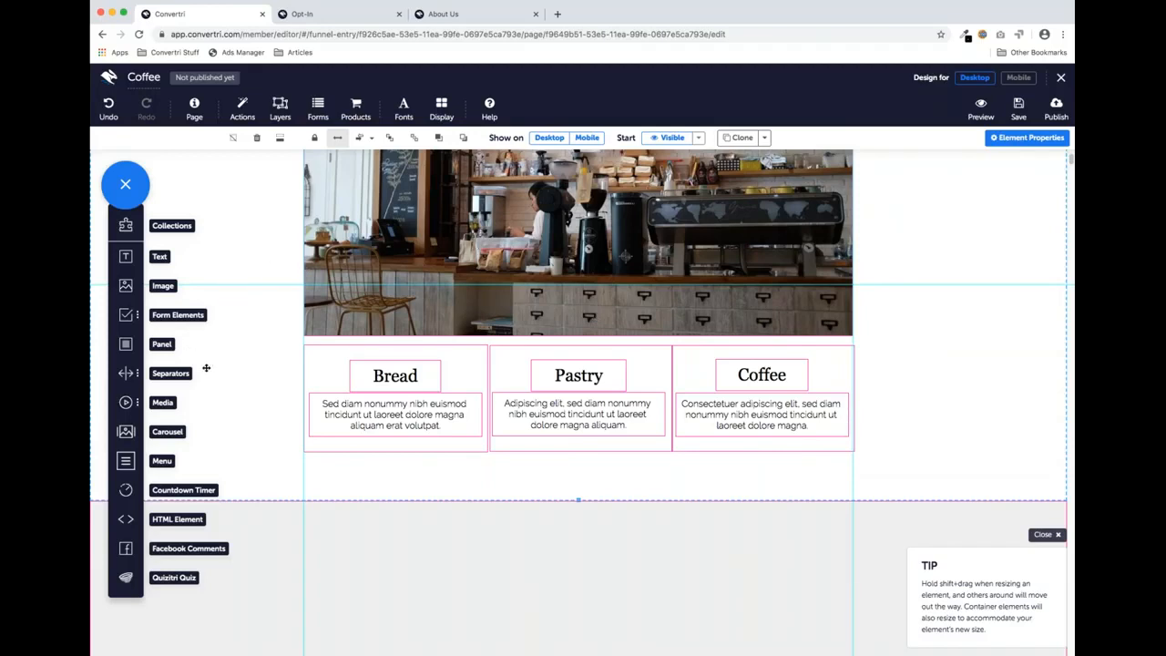
Select the Bread and Pastry panels, check how the panelled columns stack in the mobile design, and return to desktop
click(321, 358)
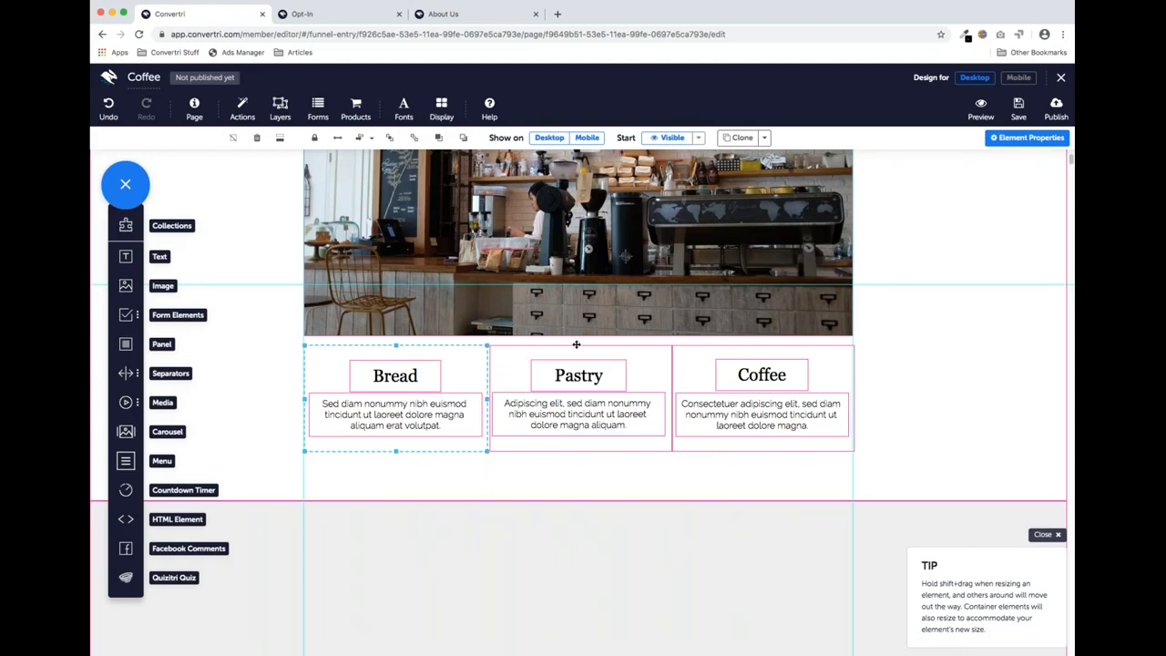
click(512, 366)
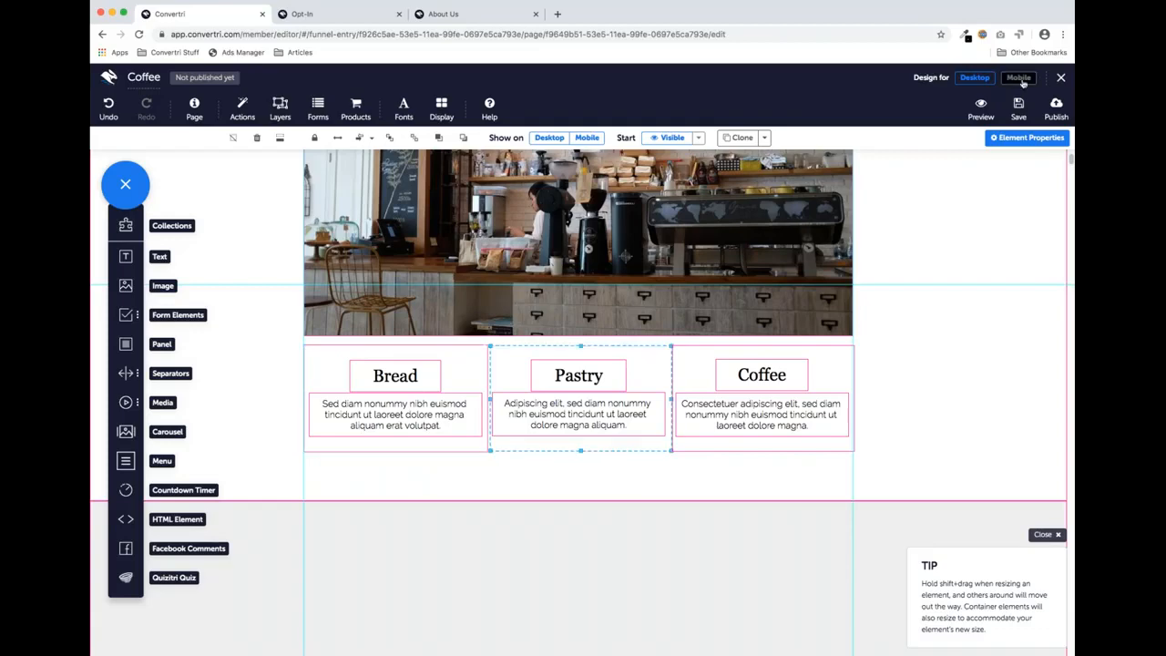
click(1018, 80)
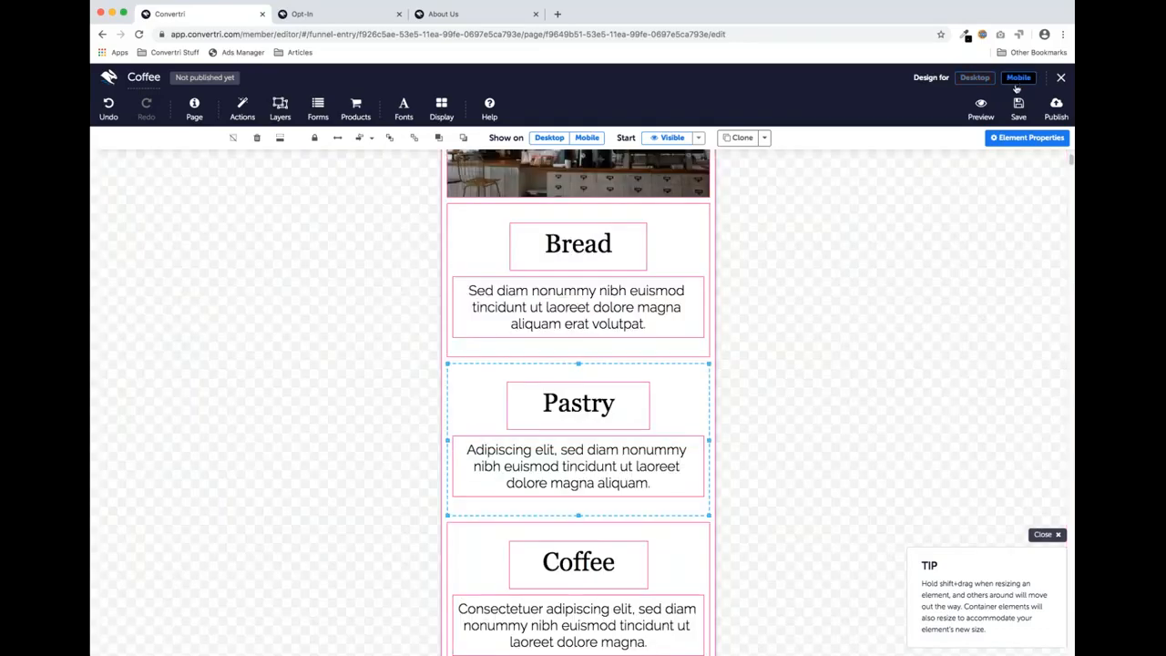
scroll(621, 444, down, 3)
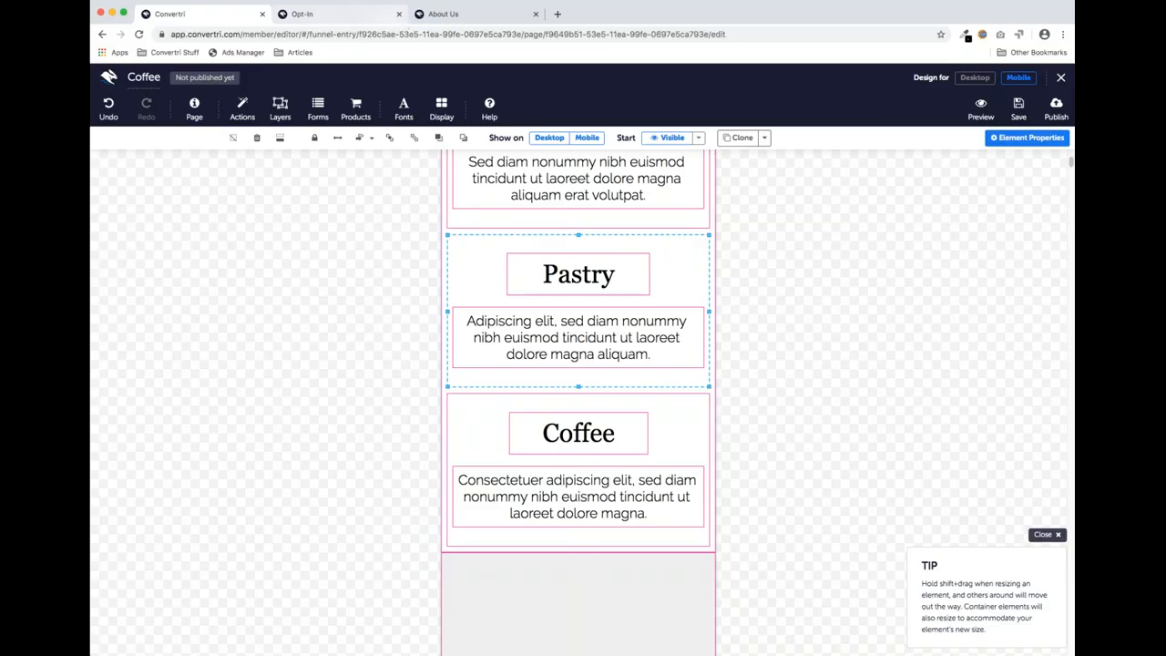
click(972, 80)
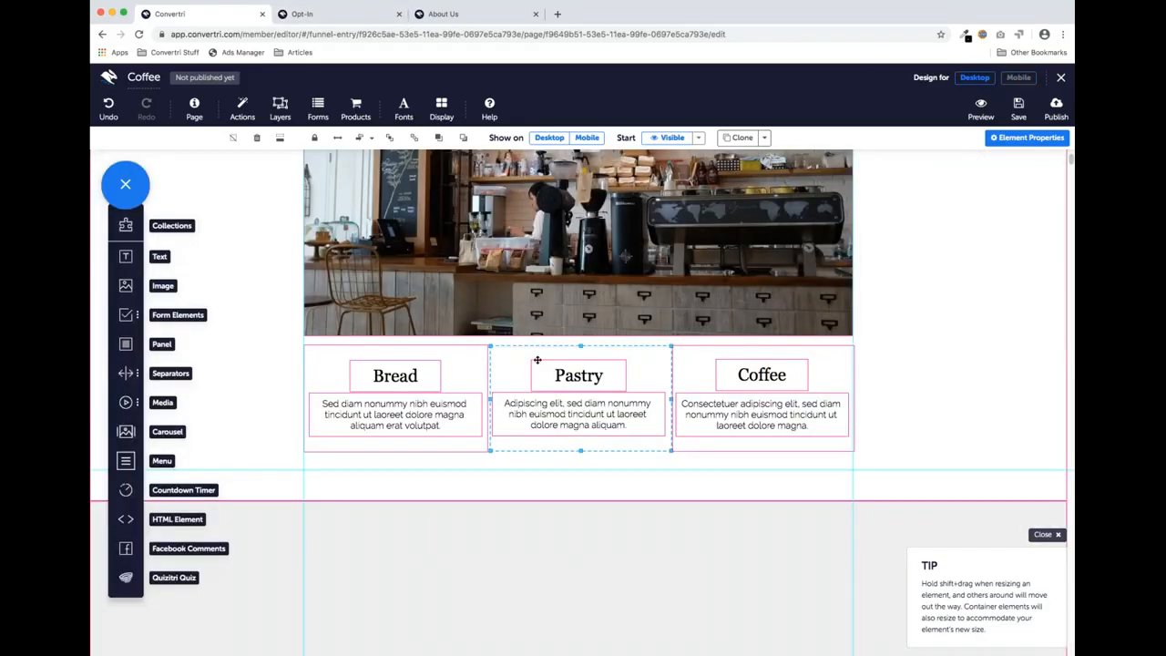
Add a panel inside the full-width grey container, align it with the left content guide, and resize it into a tall, narrow box
scroll(568, 344, down, 3)
drag(123, 348, 405, 460)
drag(480, 489, 408, 412)
drag(567, 540, 475, 584)
drag(394, 452, 385, 462)
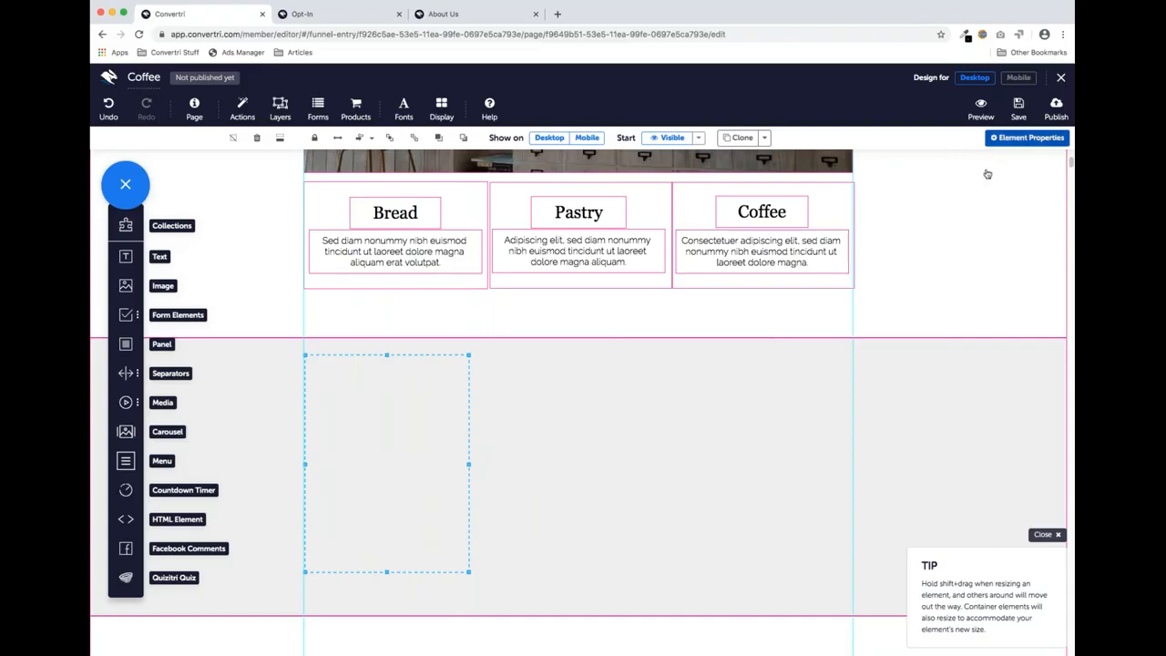
Make the new panel's background fill transparent by lowering its opacity to rgba(239, 239, 239, 0)
click(1009, 140)
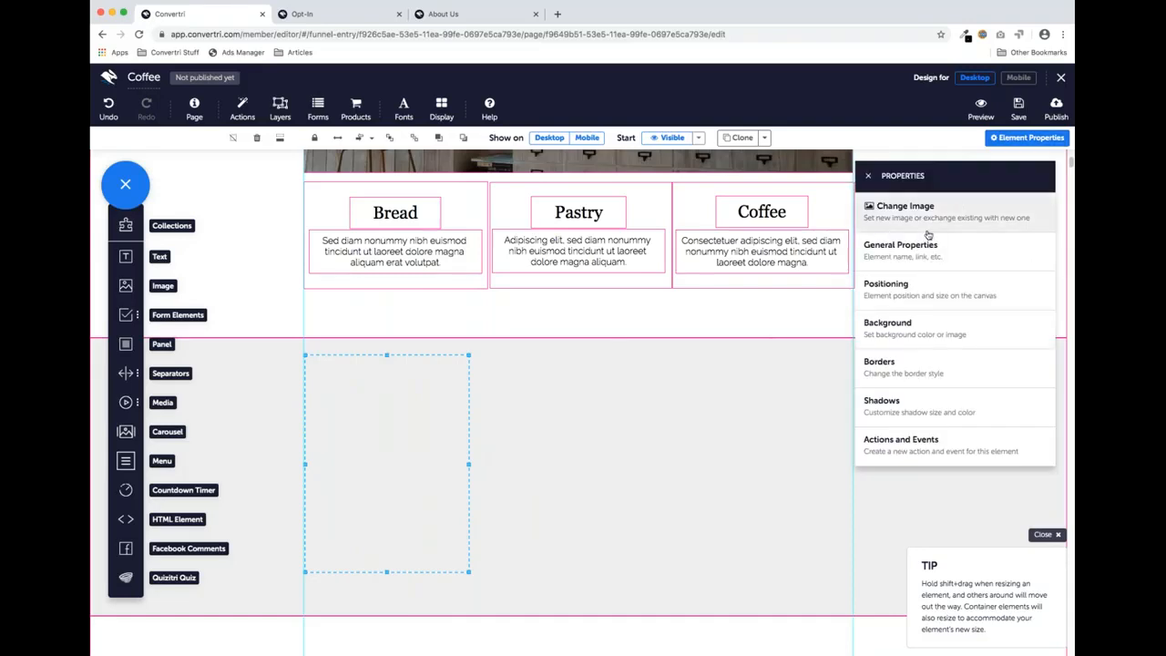
click(902, 323)
click(869, 246)
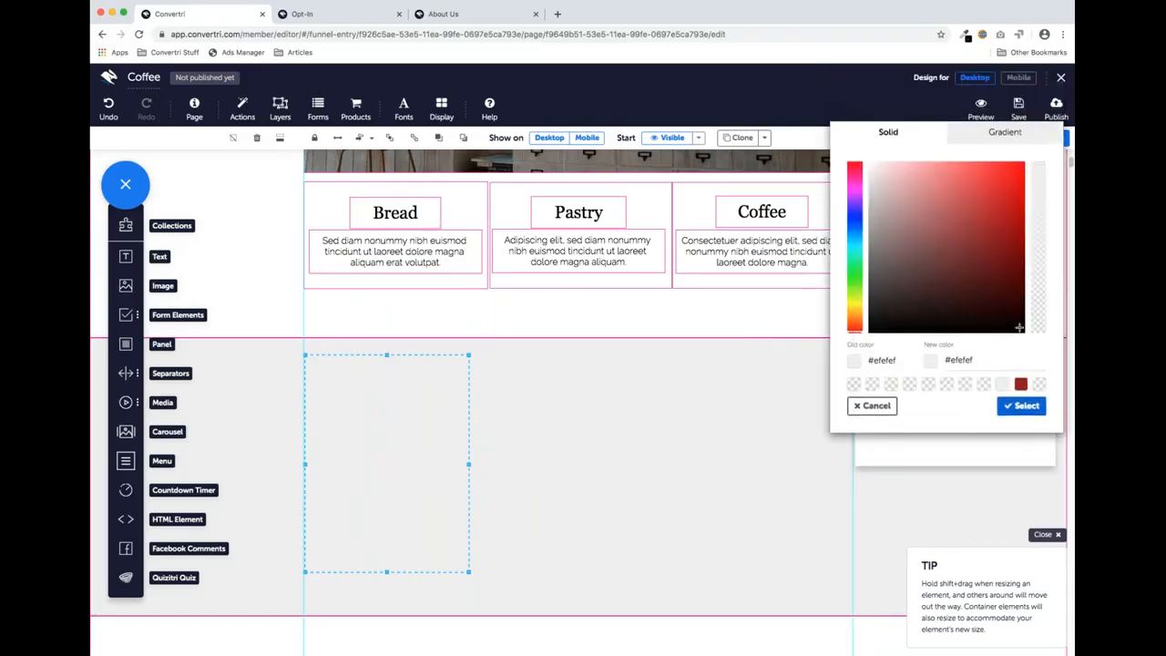
drag(1038, 322, 1039, 338)
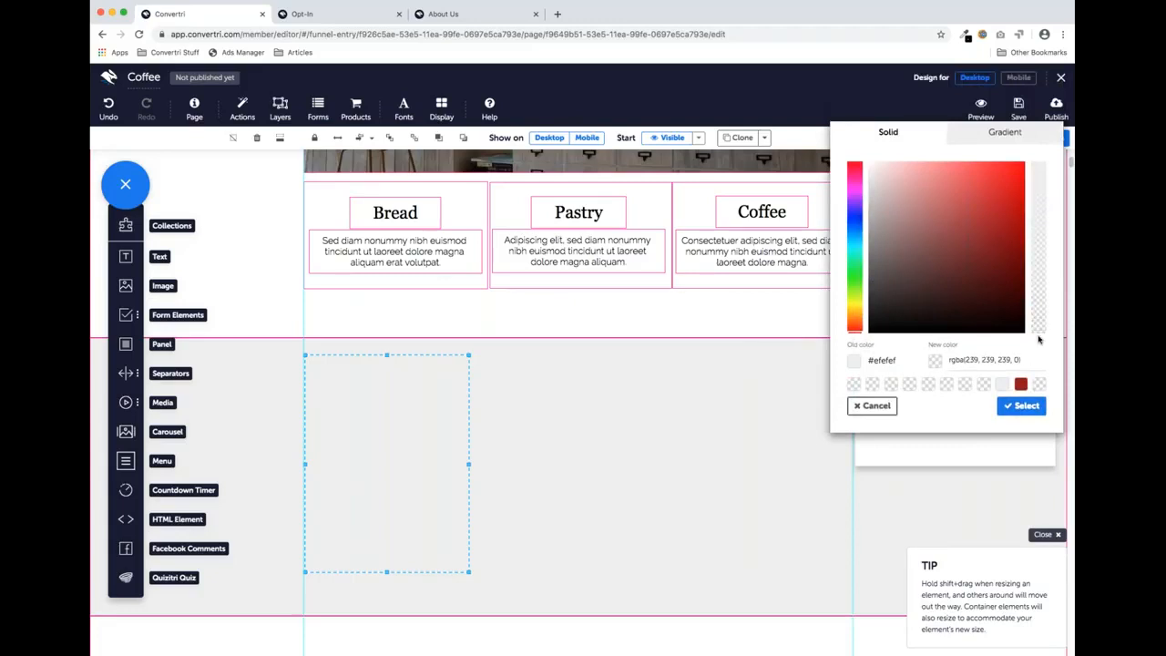
click(1023, 408)
Duplicate the transparent panel twice to form middle and right columns, aligning the right copy with the right content guide
click(623, 454)
click(366, 461)
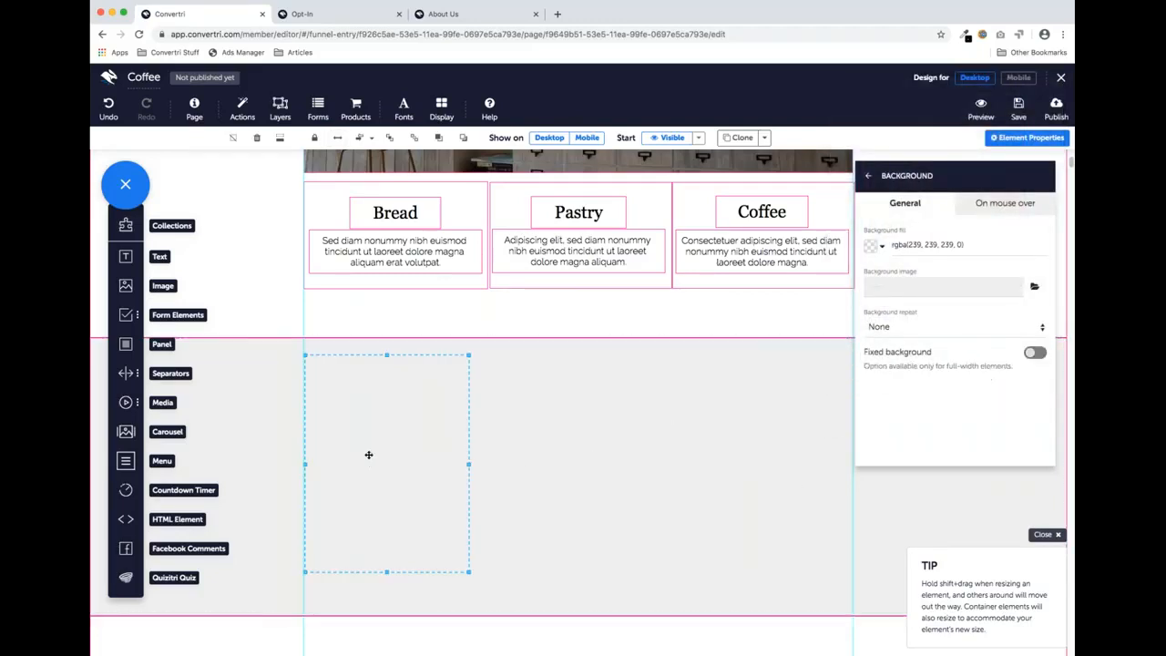
drag(370, 451, 762, 477)
drag(583, 462, 570, 466)
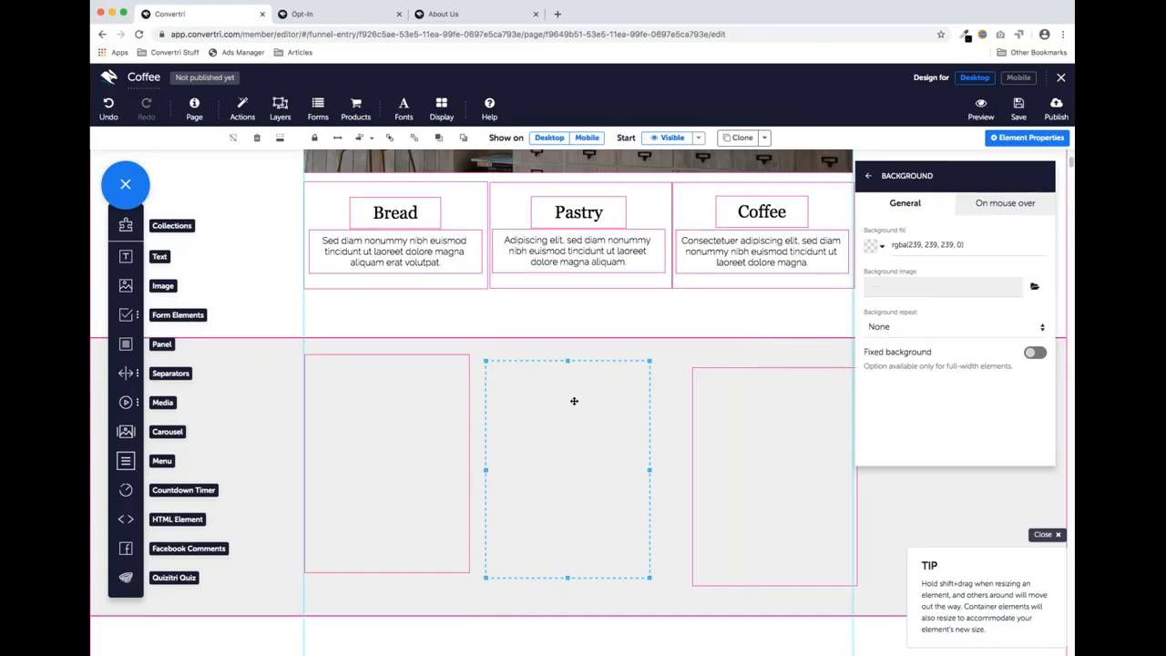
drag(752, 441, 753, 431)
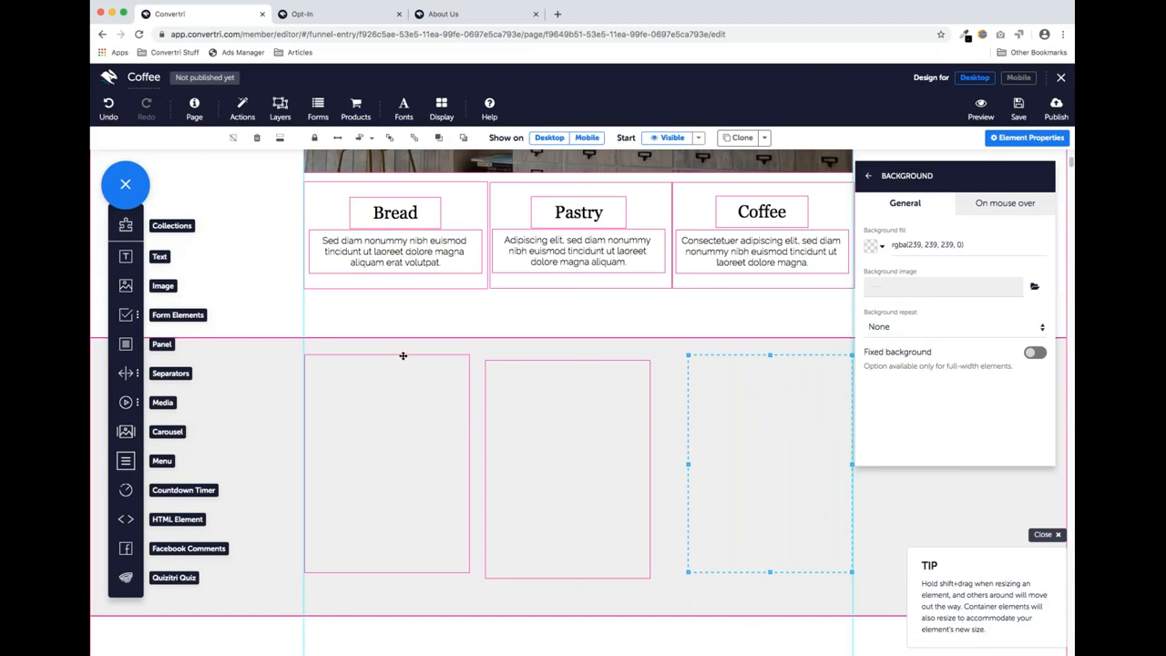
Select all three panels in the grey container, top-align them and distribute them horizontally
shift+click(479, 365)
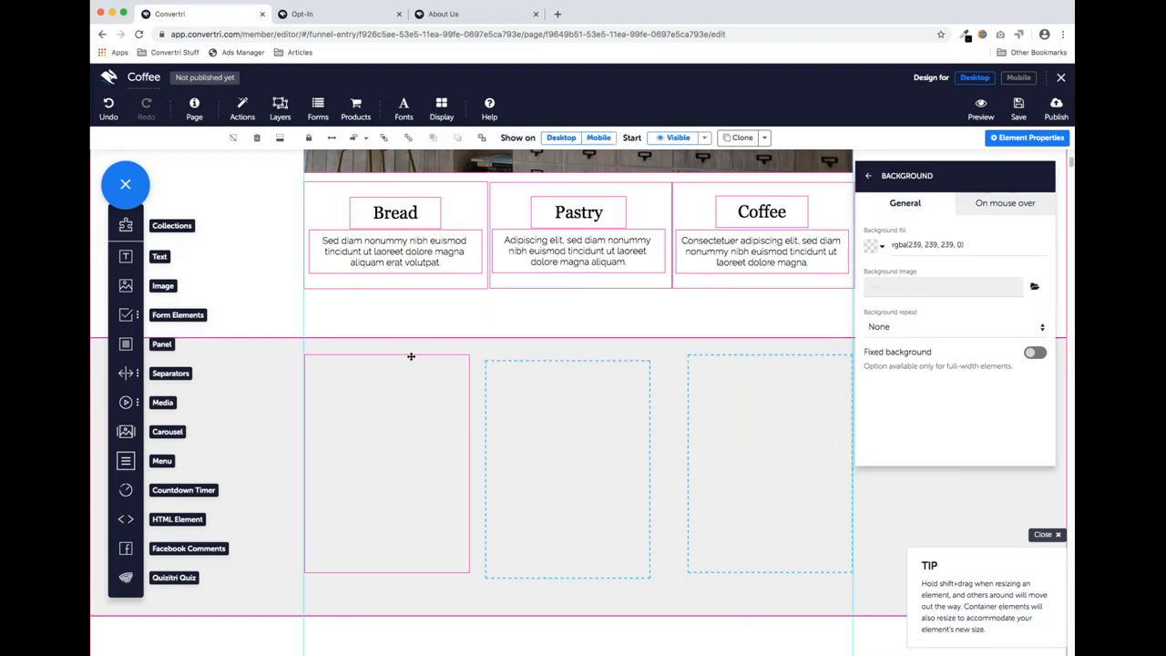
shift+click(414, 442)
scroll(414, 442, down, 3)
scroll(438, 430, up, 2)
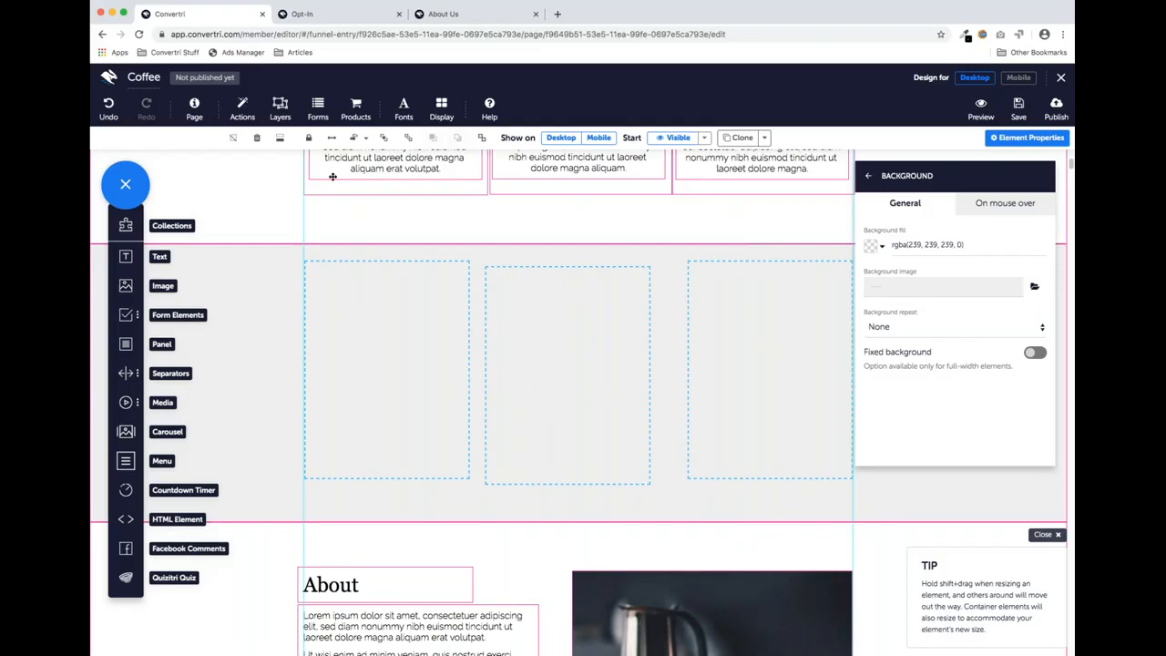
click(365, 140)
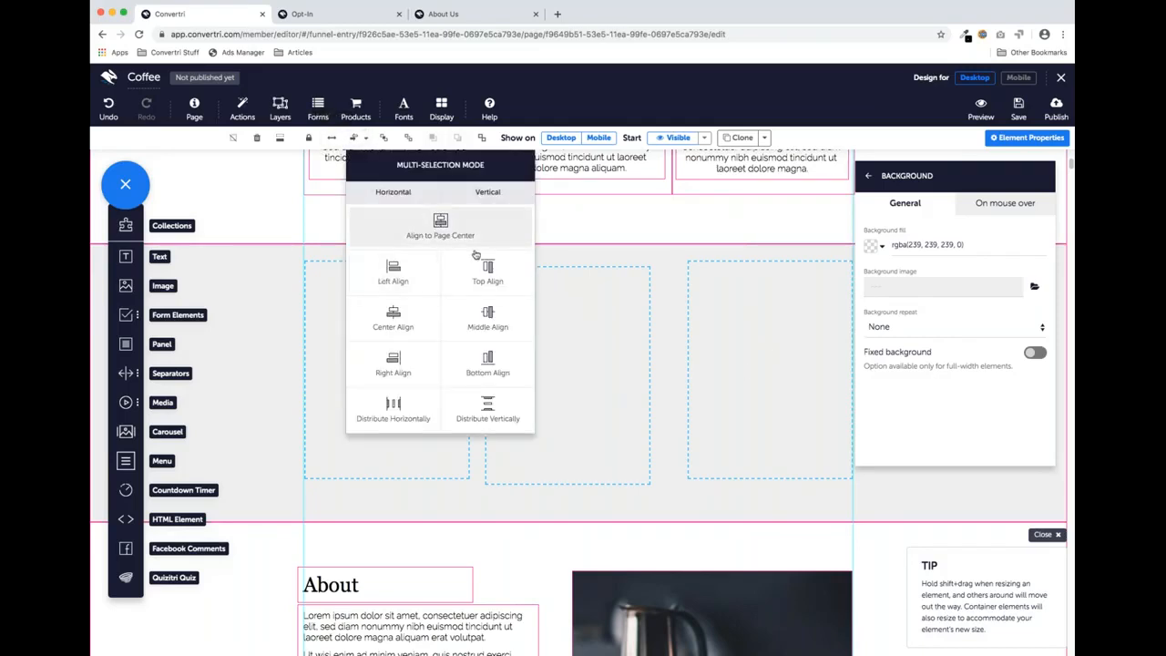
click(487, 279)
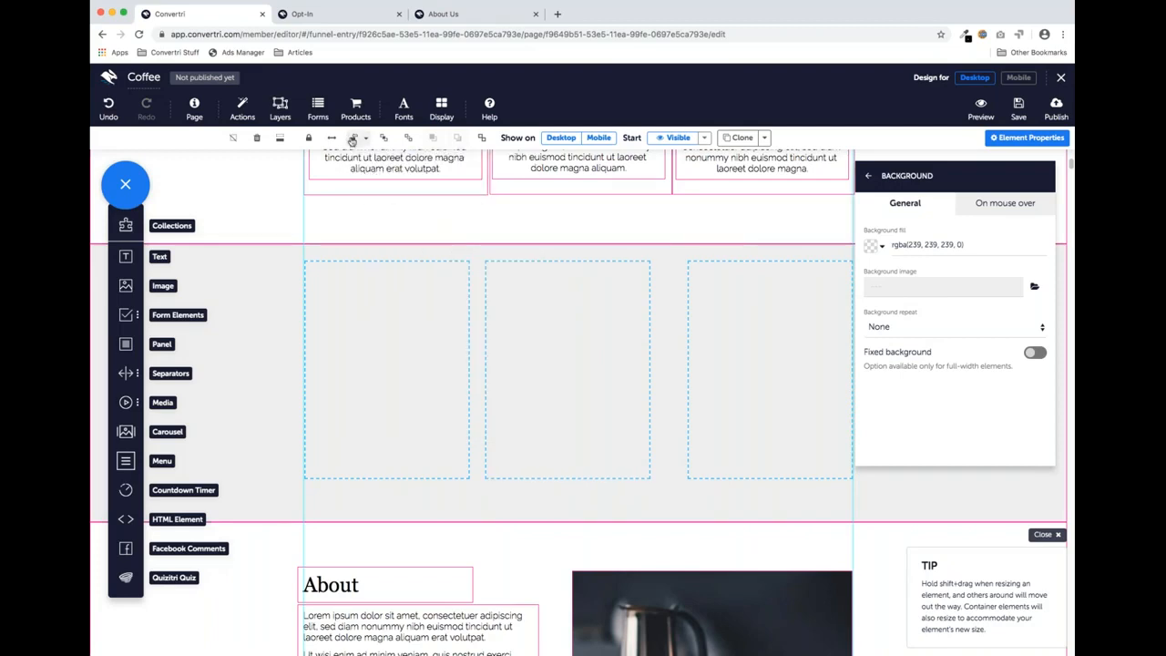
click(362, 140)
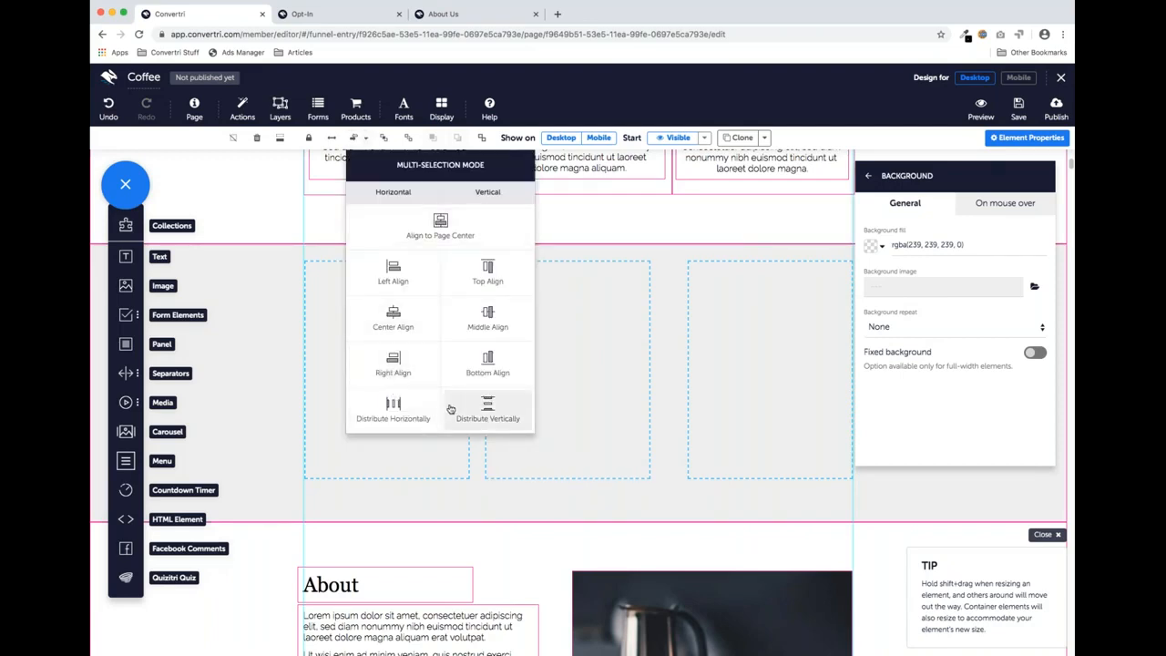
click(402, 406)
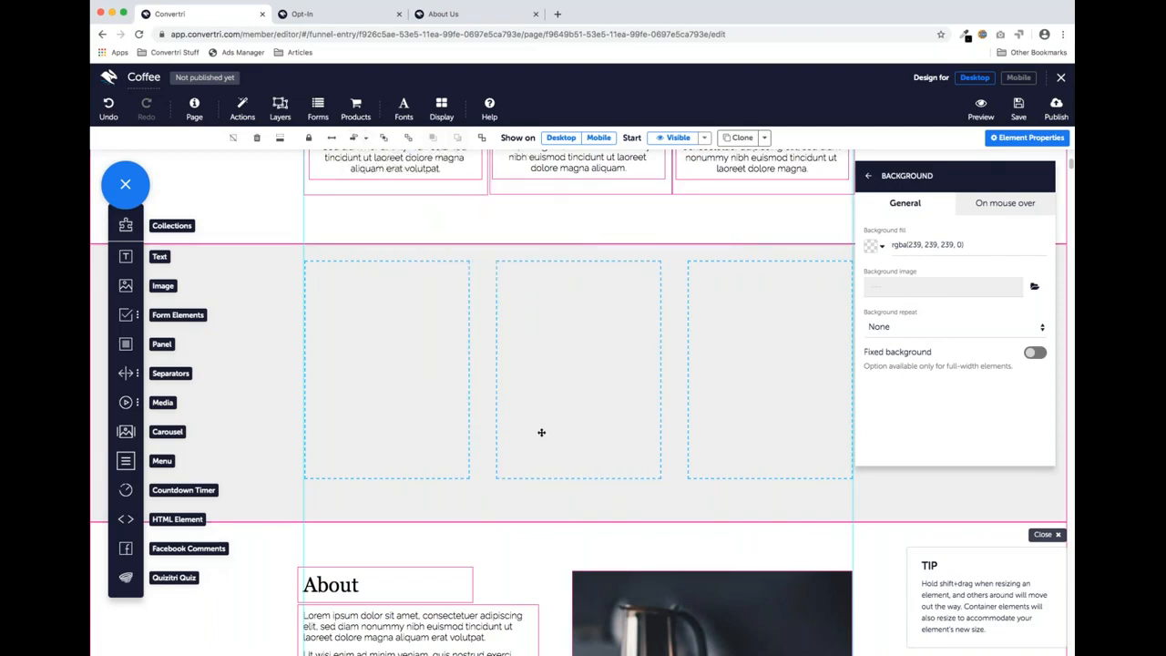
click(593, 495)
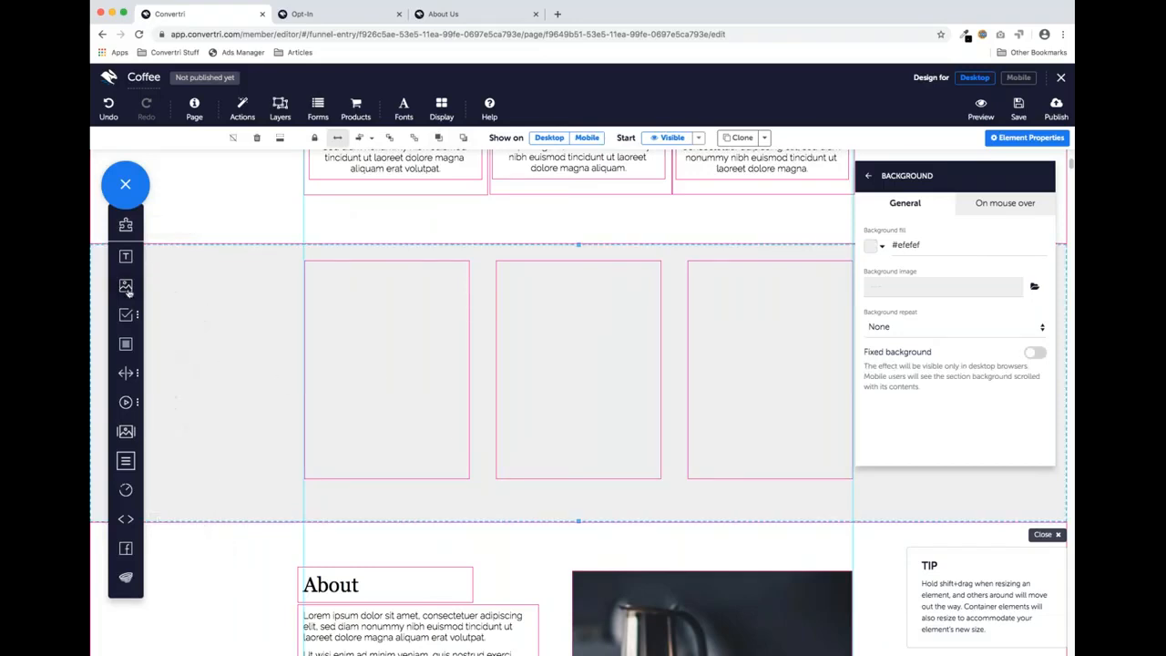
Insert the image DSC00948.JPG from the media gallery and shrink it to fit in the upper part of the first panel
drag(128, 289, 386, 344)
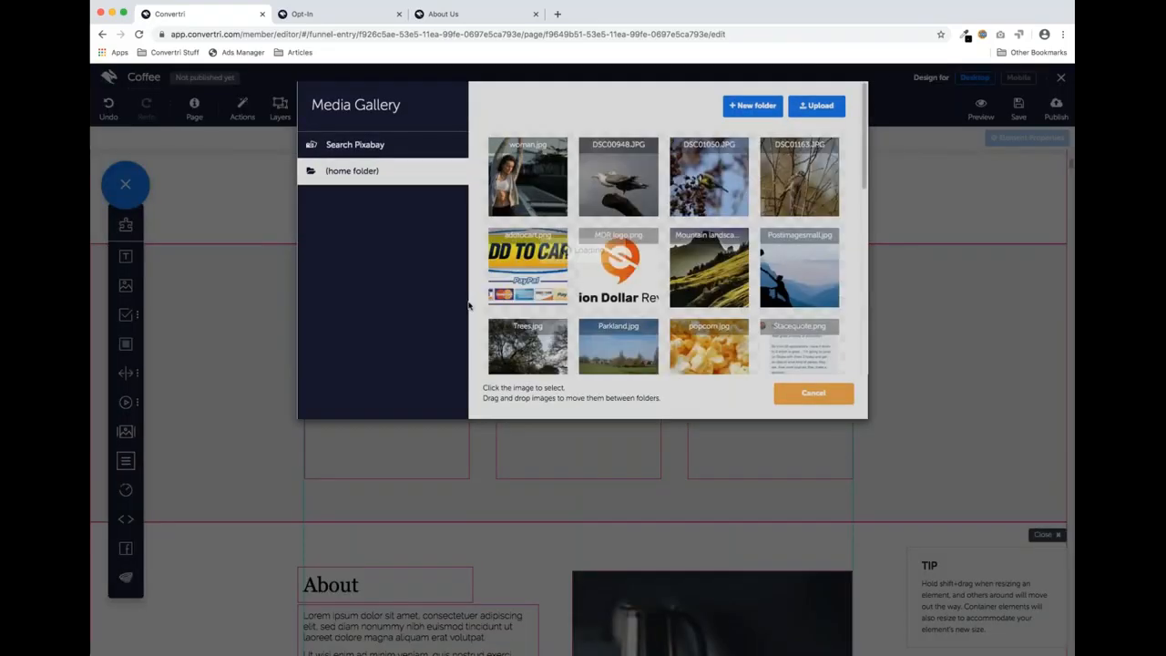
click(618, 176)
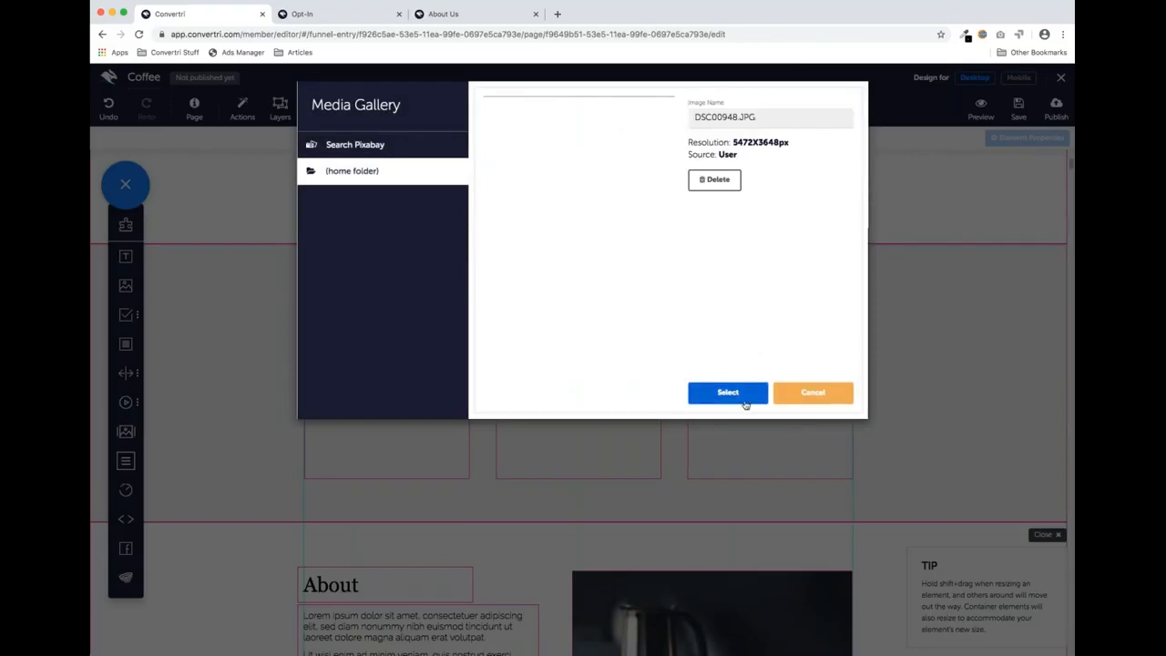
click(729, 398)
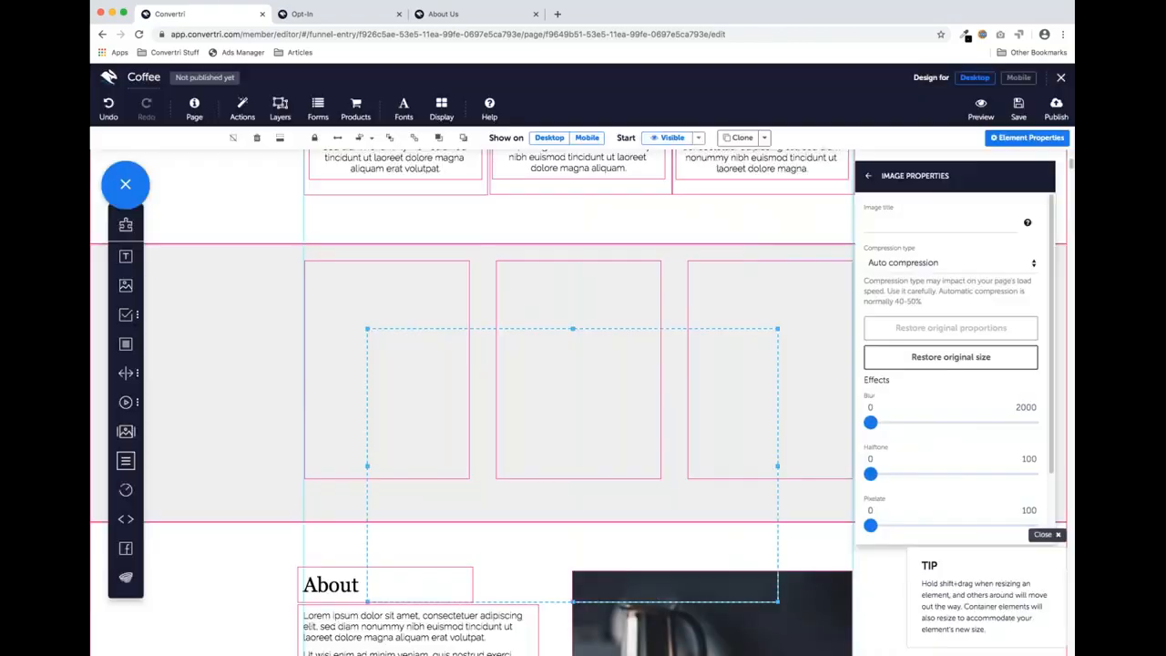
drag(770, 597, 533, 440)
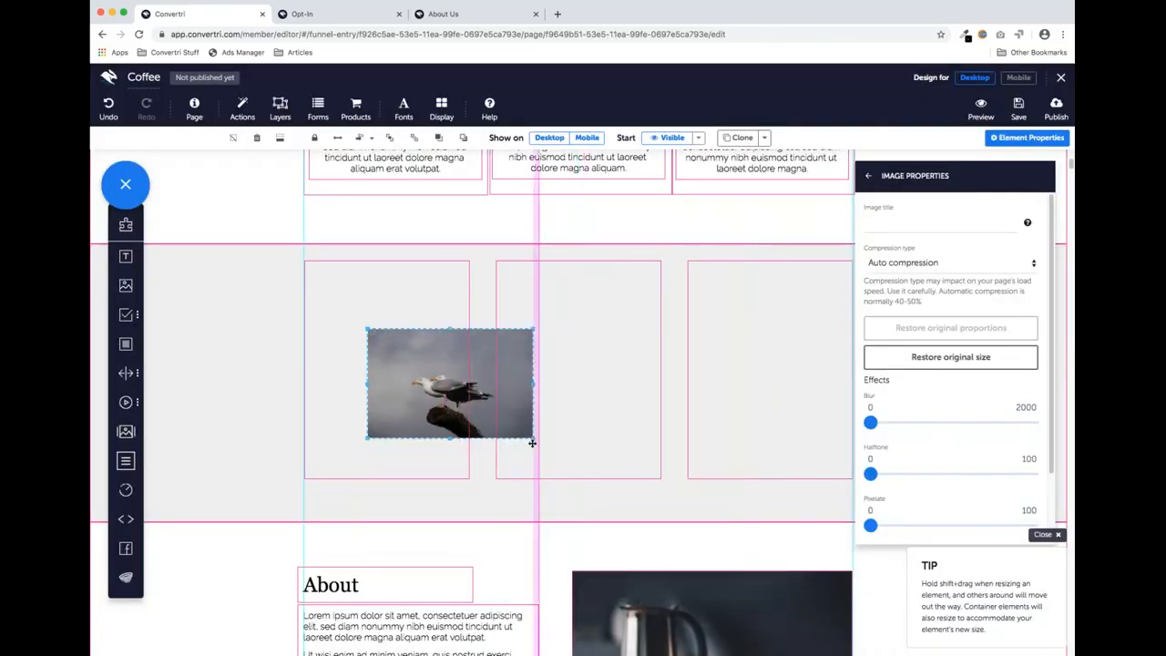
drag(485, 404, 428, 348)
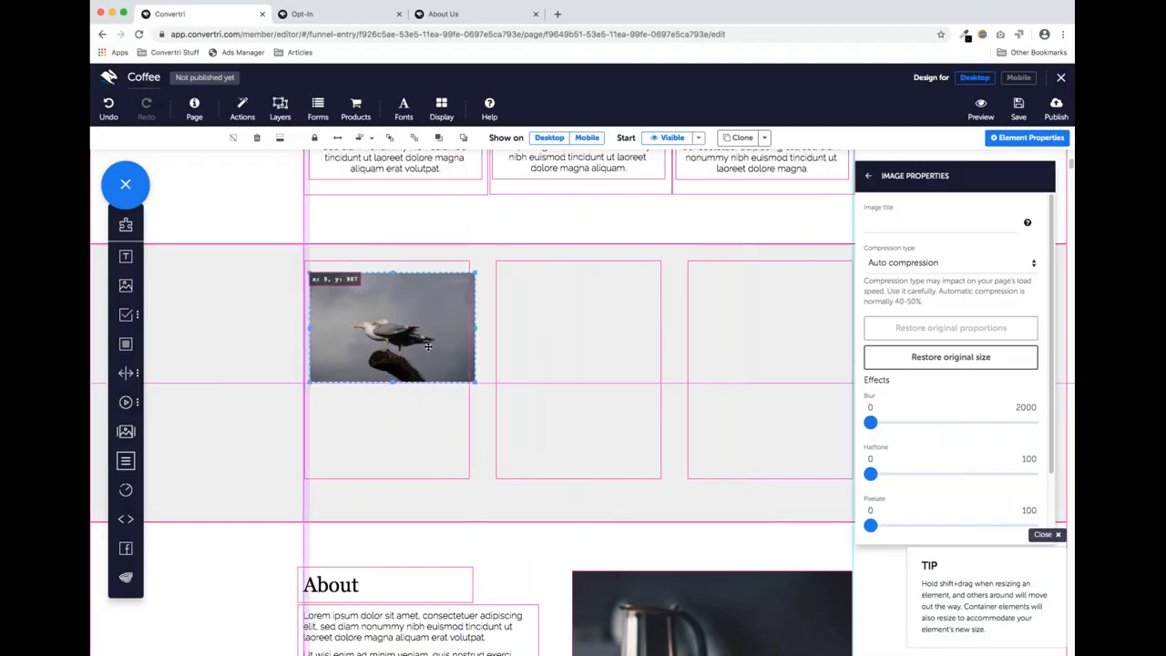
drag(474, 381, 423, 347)
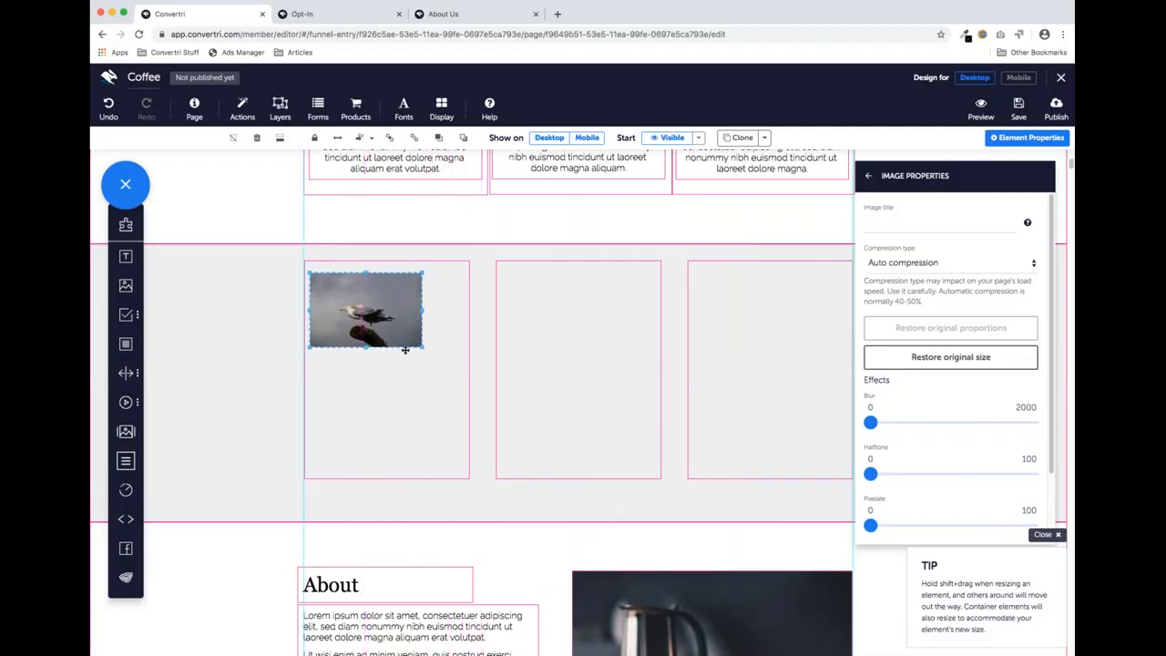
Add a text element reading "Text" below the image in the first panel and narrow it to fit inside
drag(126, 372, 366, 394)
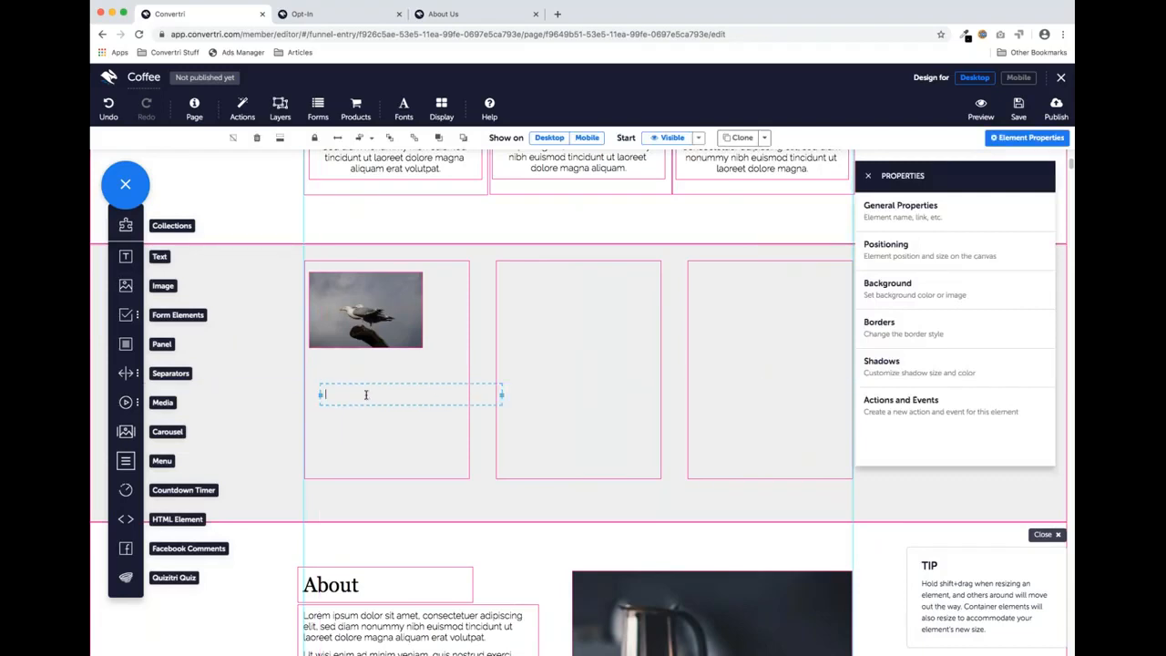
click(366, 394)
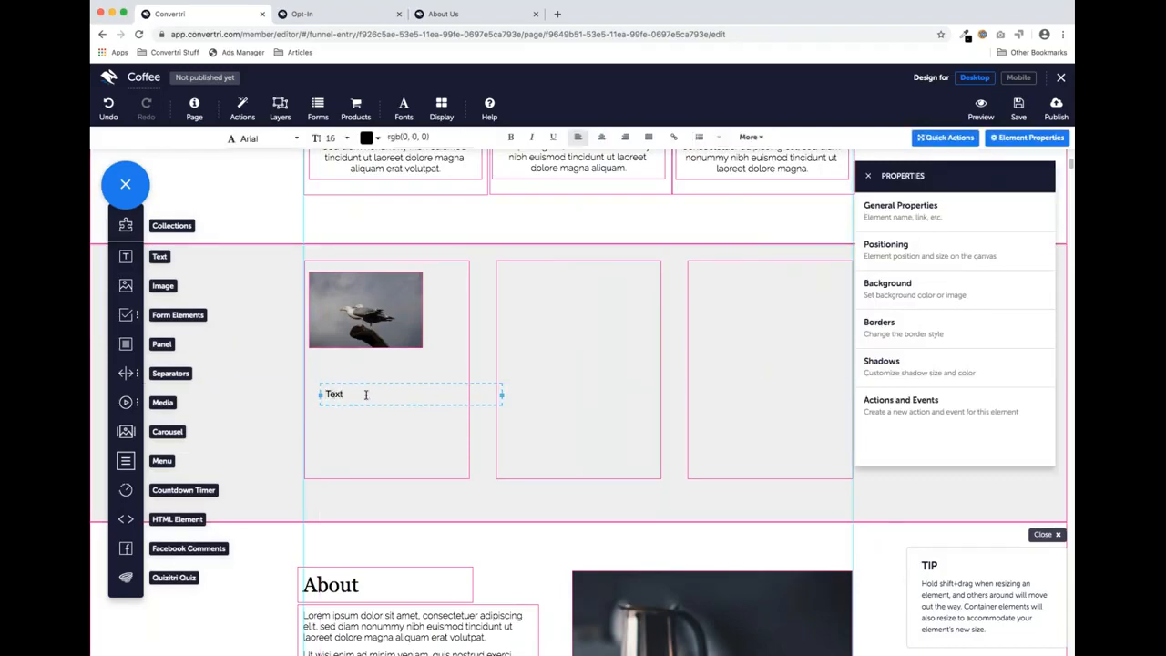
drag(501, 393, 442, 393)
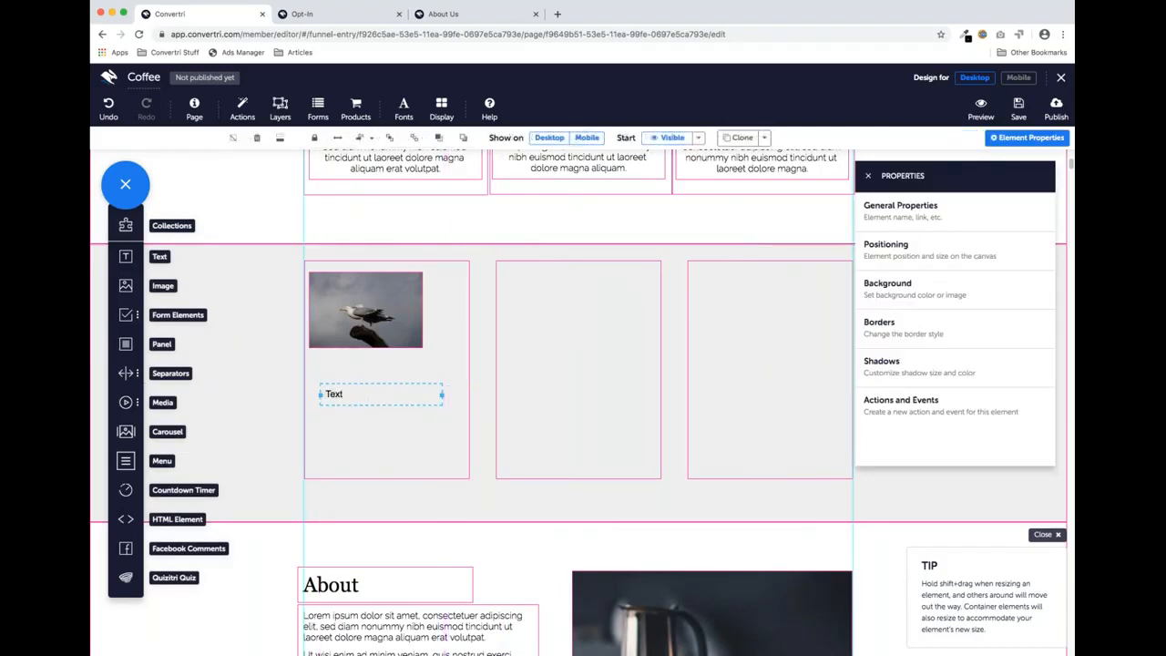
Copy the bird image twice into the middle panel and the text element twice into the right panel
click(361, 323)
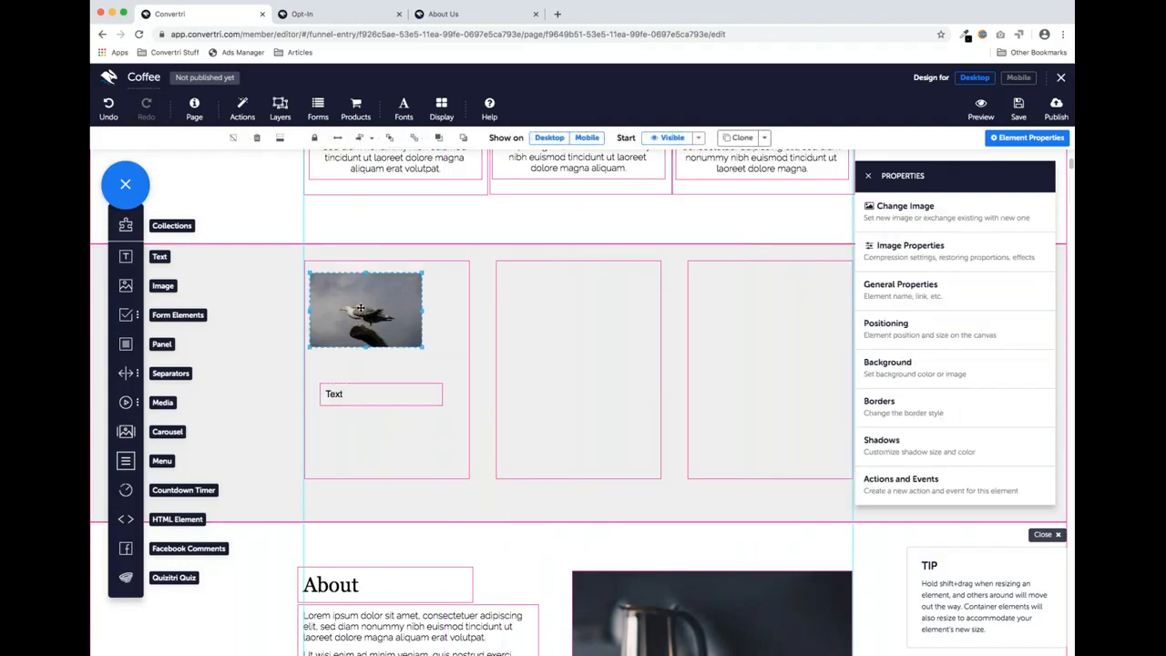
drag(355, 322, 569, 414)
drag(427, 403, 794, 306)
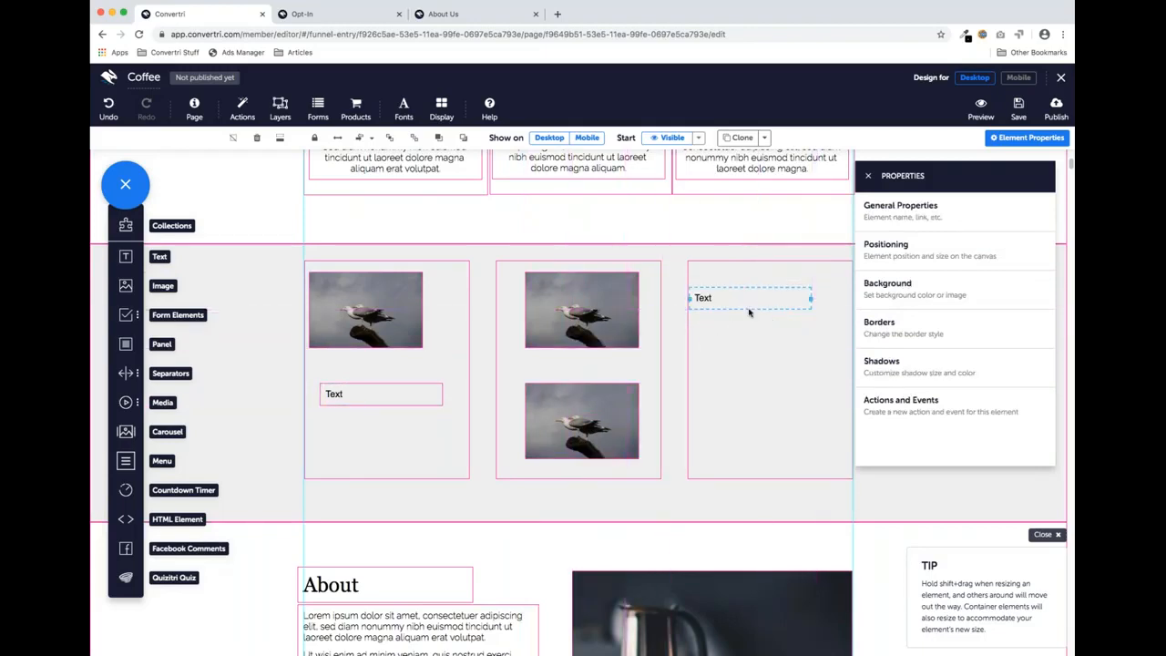
click(389, 397)
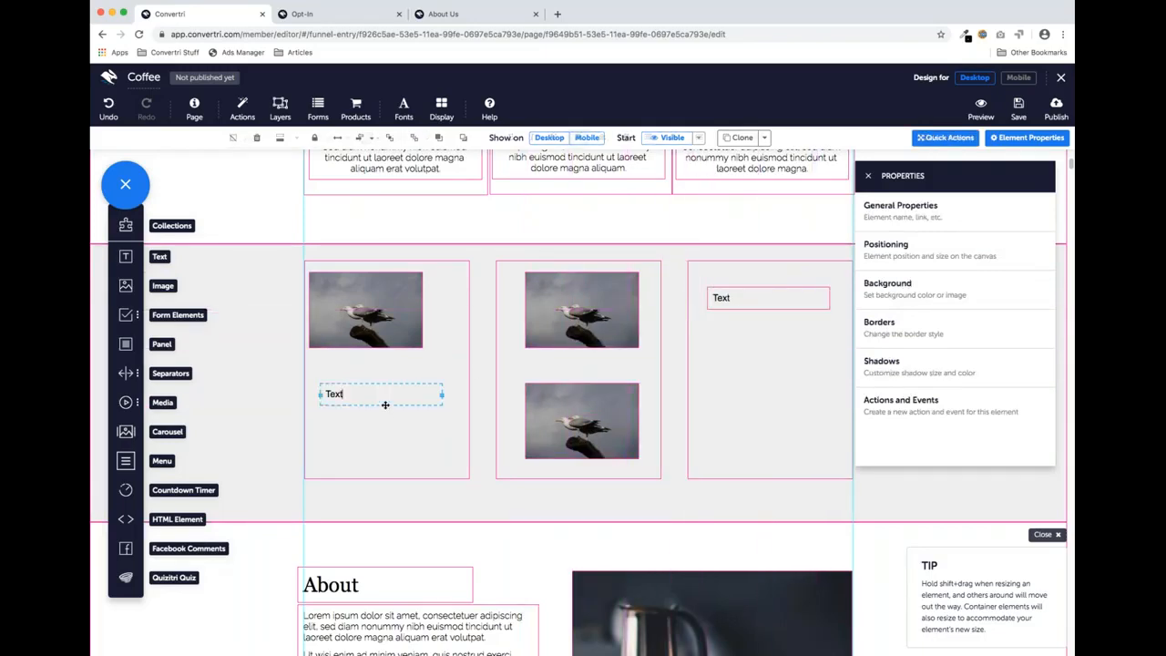
drag(470, 411, 768, 392)
click(754, 418)
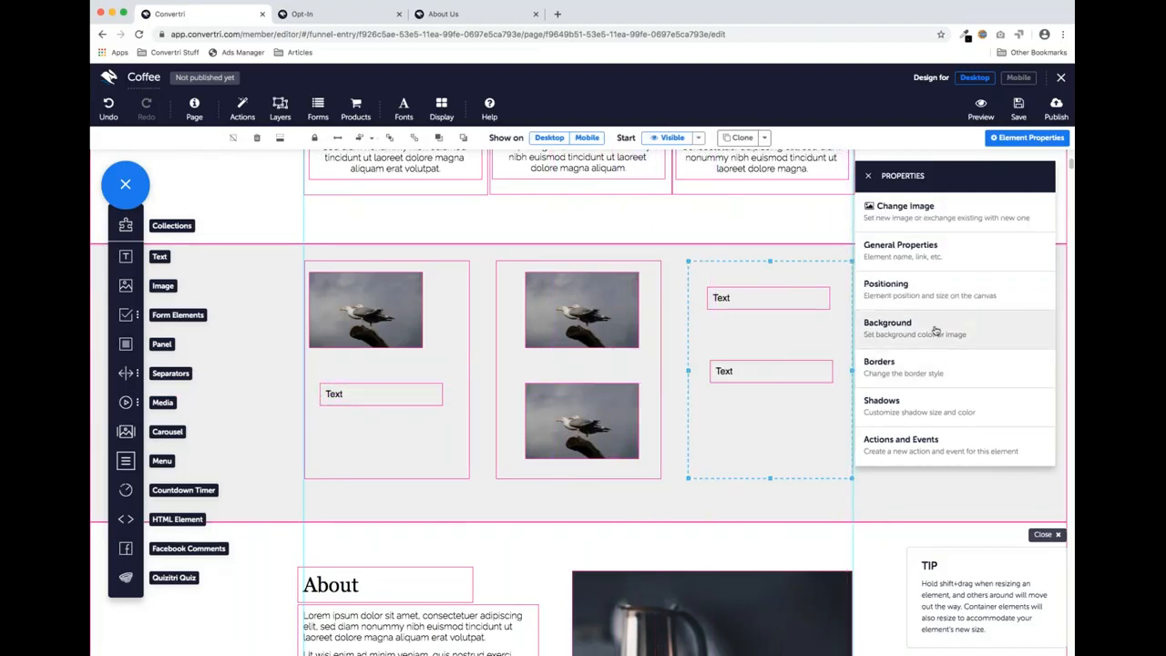
Check how the three panels and their images and text stack in the mobile design, and return to desktop
click(1018, 78)
scroll(671, 331, down, 10)
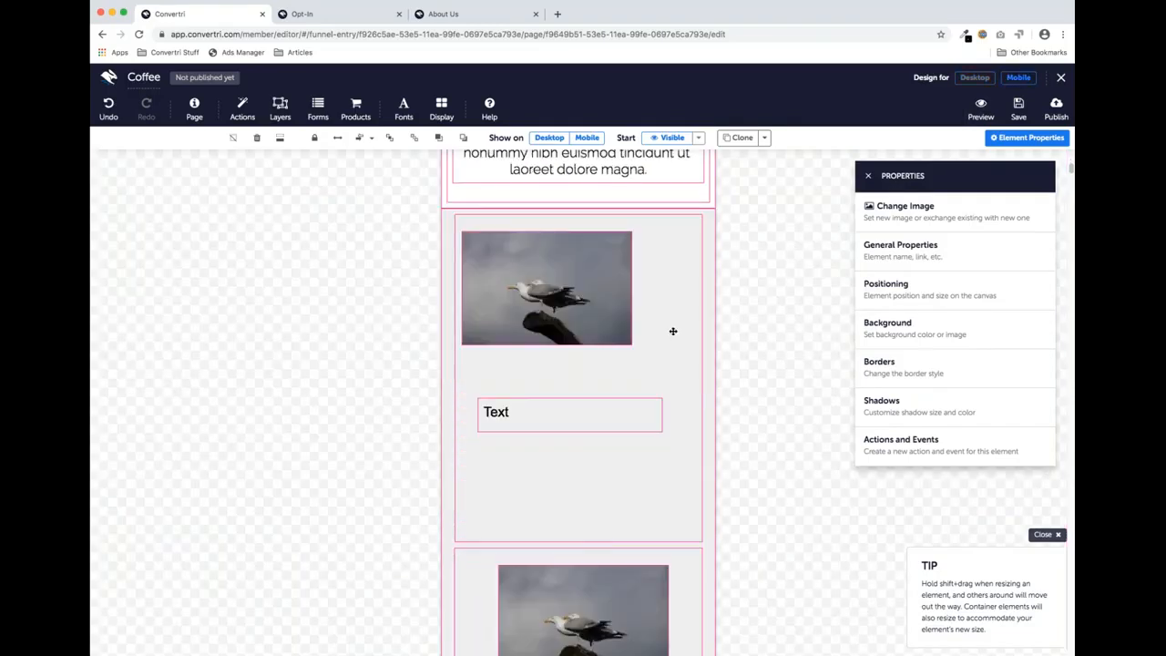
scroll(652, 337, up, 6)
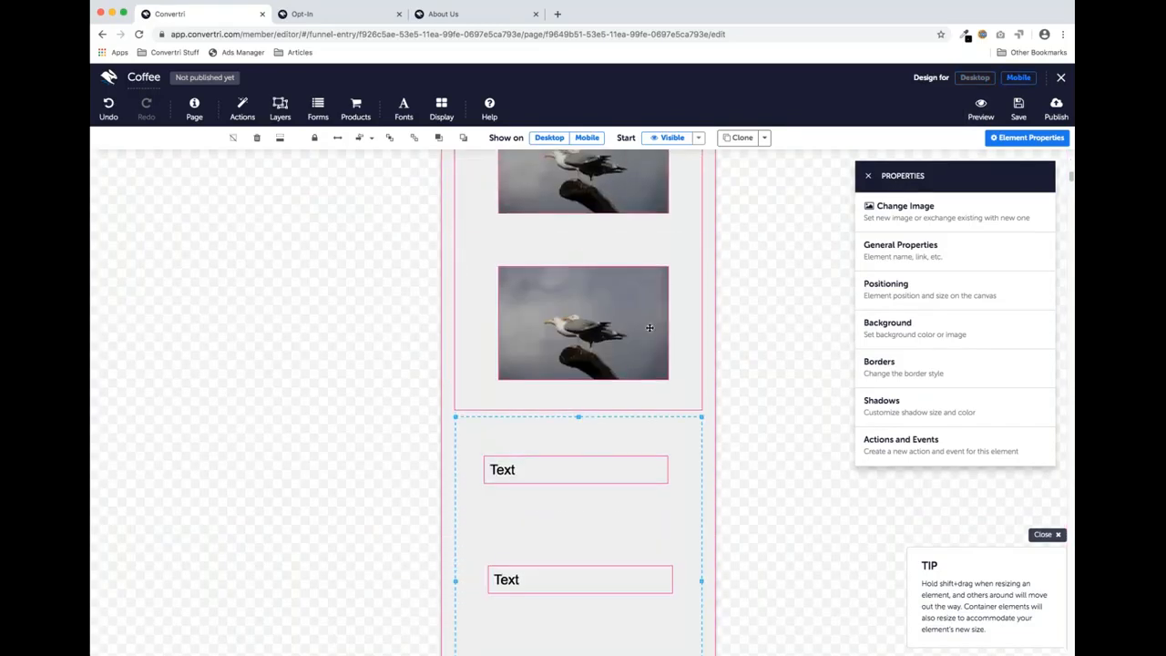
scroll(649, 327, up, 2)
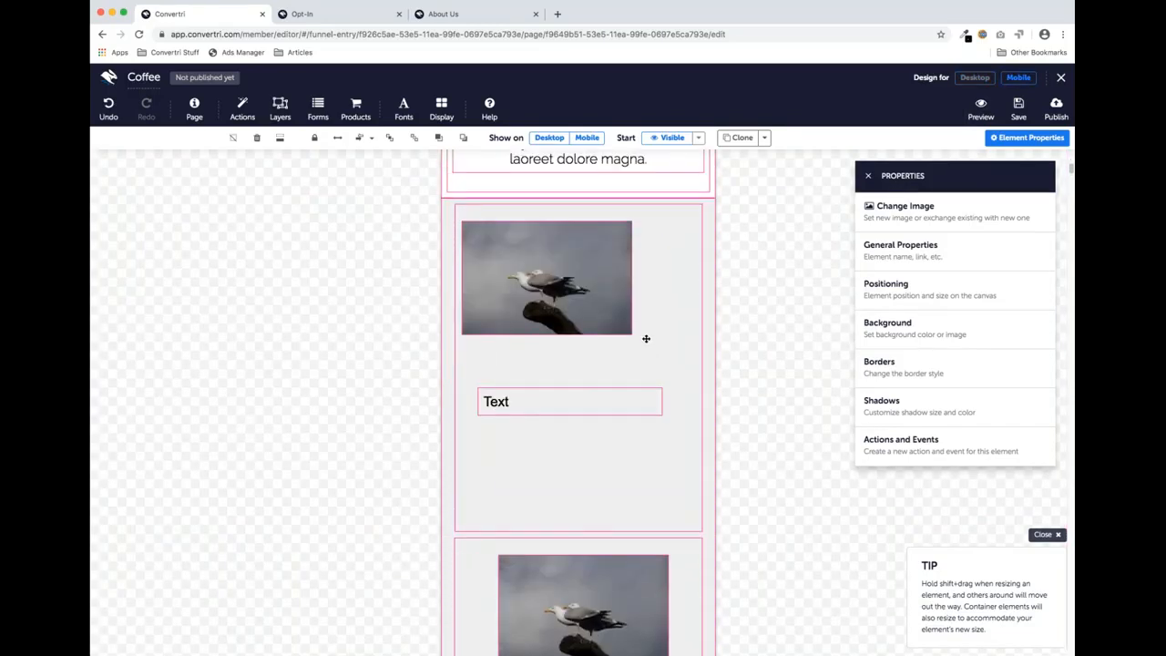
scroll(645, 338, down, 6)
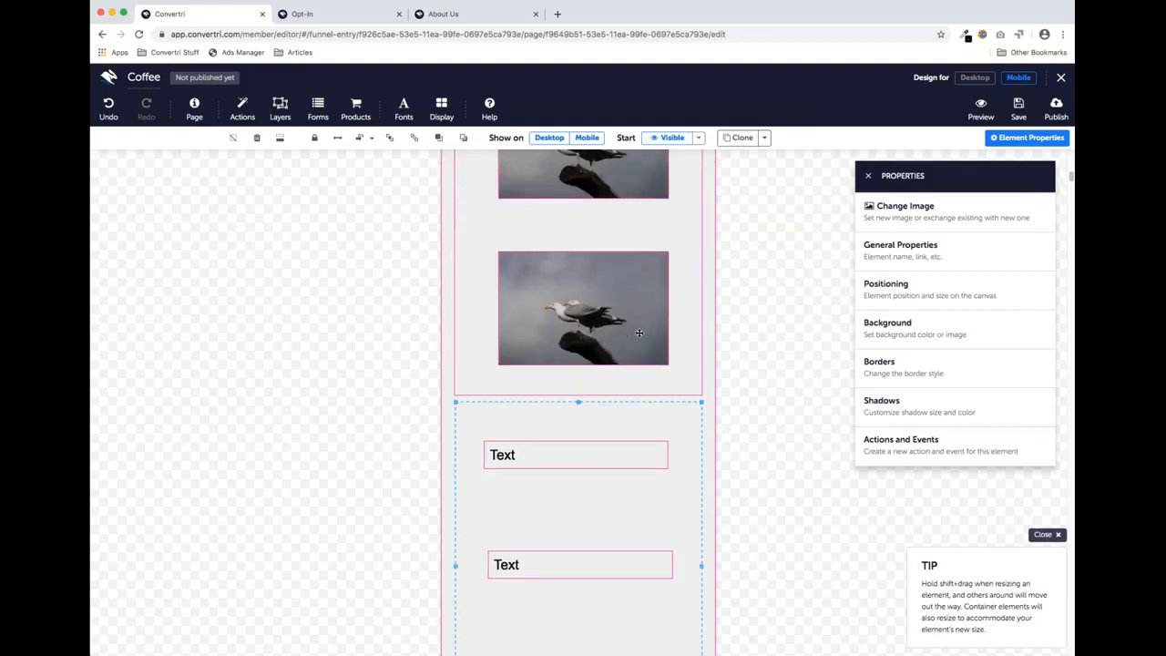
scroll(638, 330, down, 1)
scroll(637, 331, up, 4)
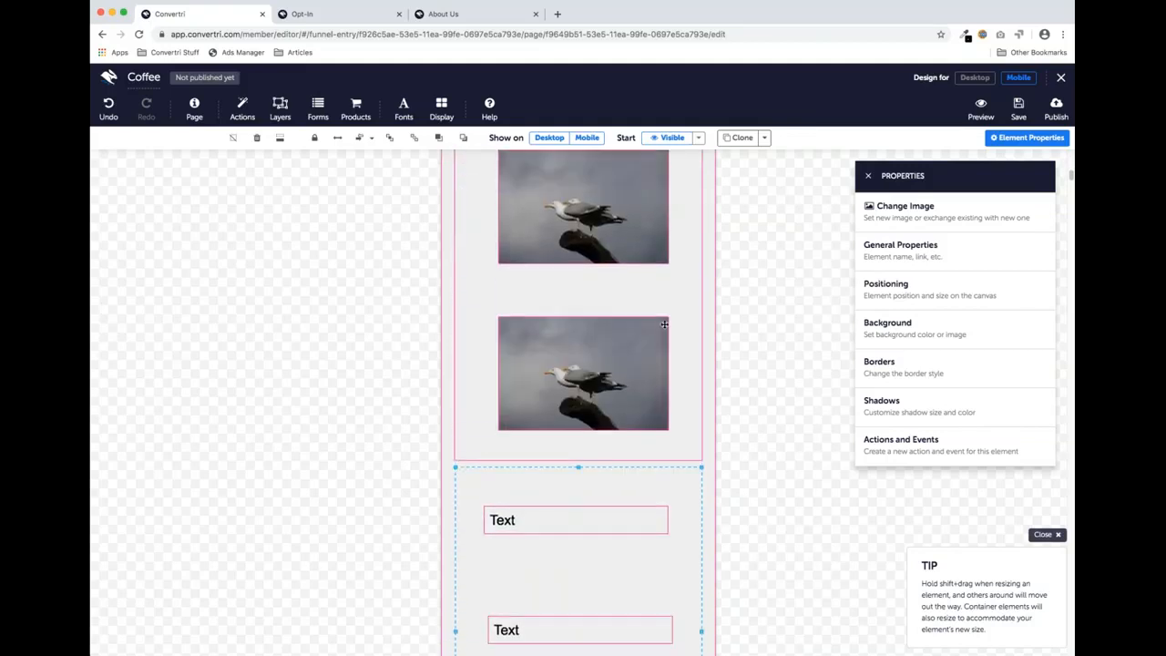
click(973, 78)
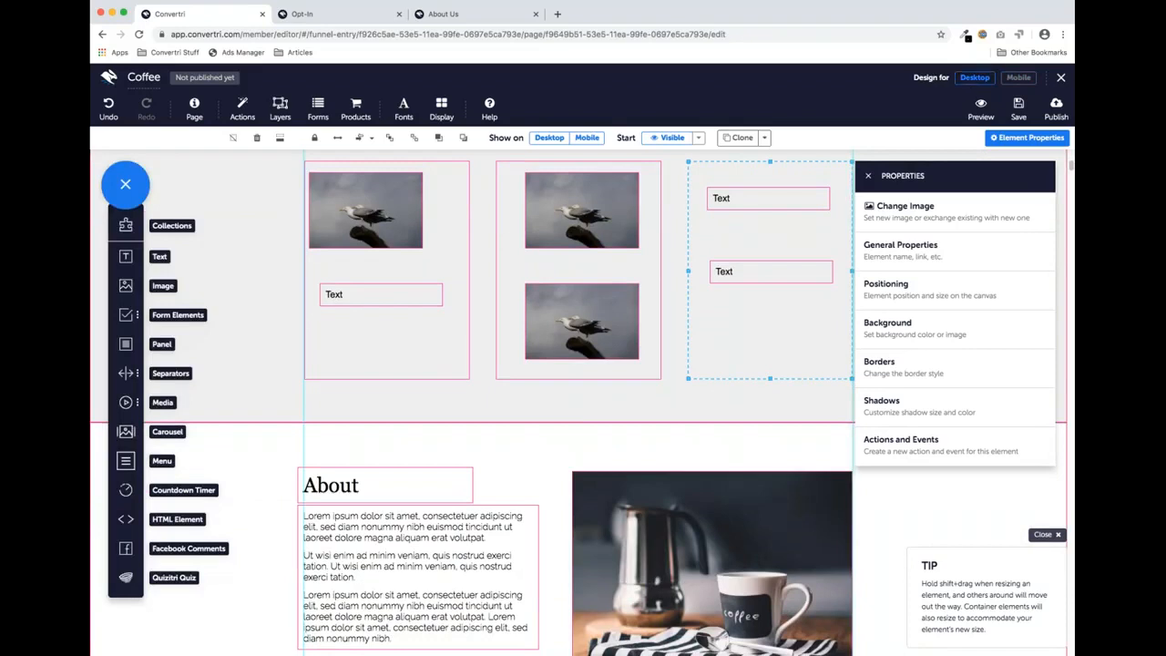
Extend the first testimonial panel in The Coffee Lovers section downward to enclose the portrait beneath its quote
scroll(440, 408, up, 1)
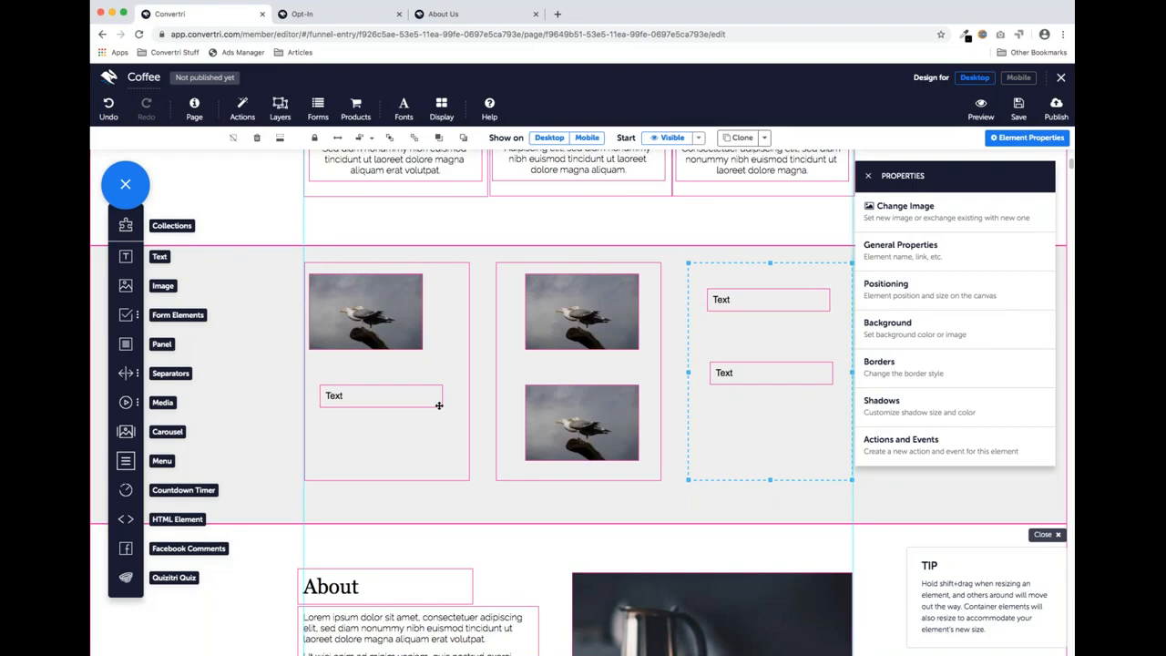
scroll(449, 317, down, 10)
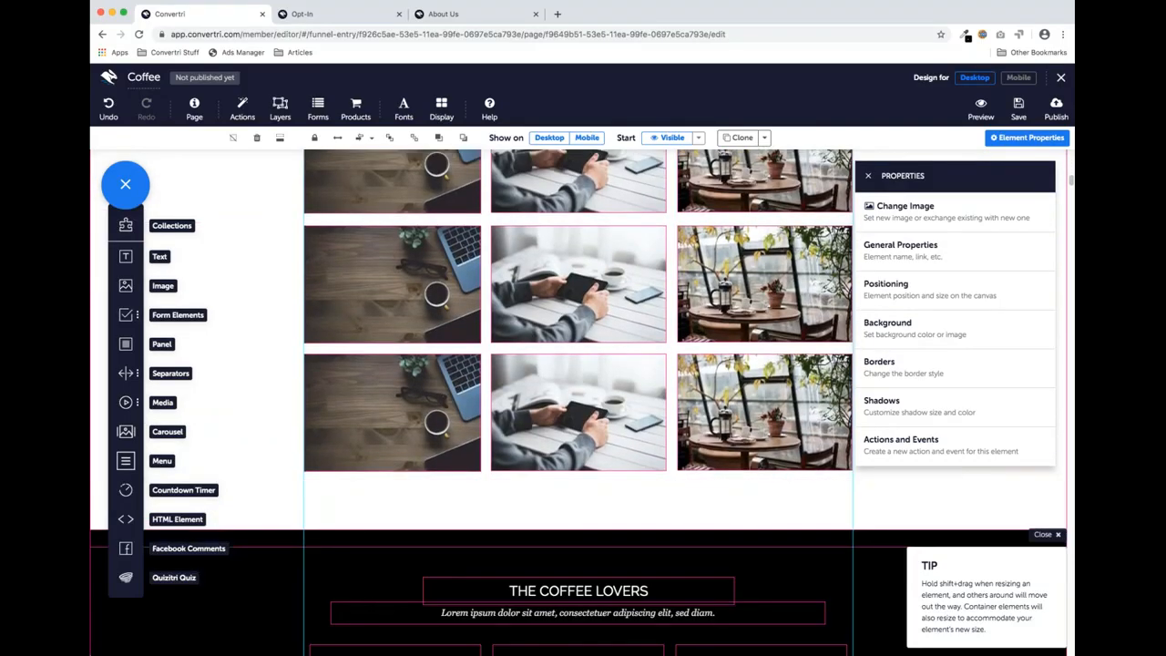
scroll(447, 319, down, 4)
click(462, 424)
drag(394, 435, 389, 524)
Move the three portraits in The Coffee Lovers section up closer beneath their quotes
click(396, 482)
drag(396, 483, 394, 455)
click(588, 485)
drag(589, 485, 584, 464)
click(765, 494)
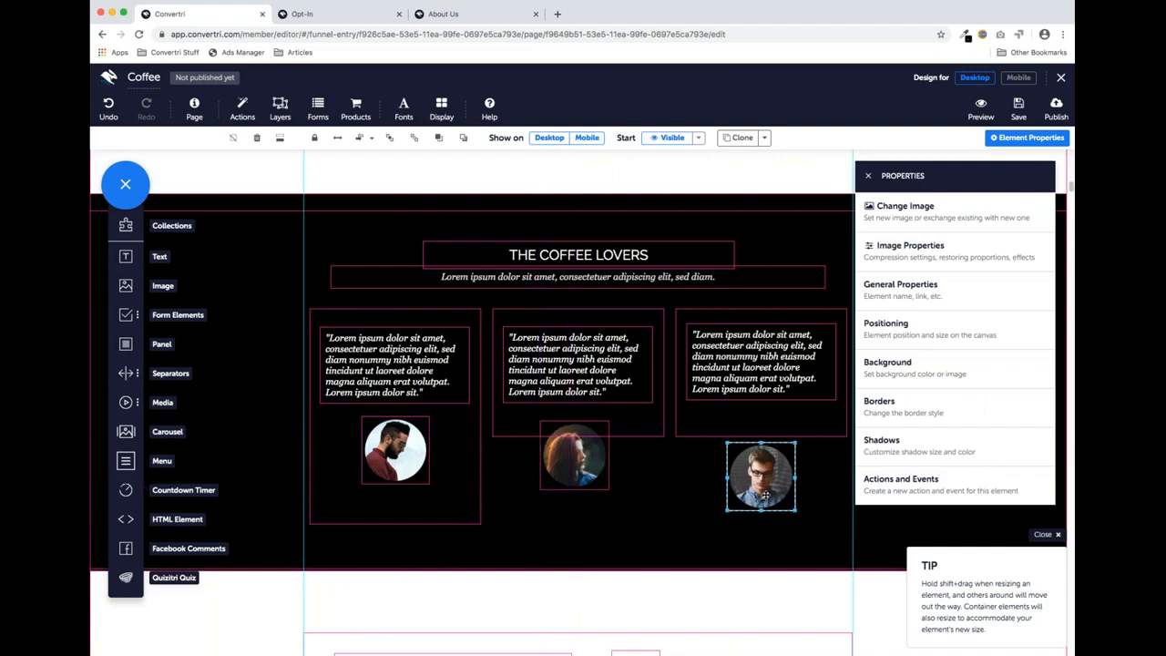
drag(764, 469, 766, 446)
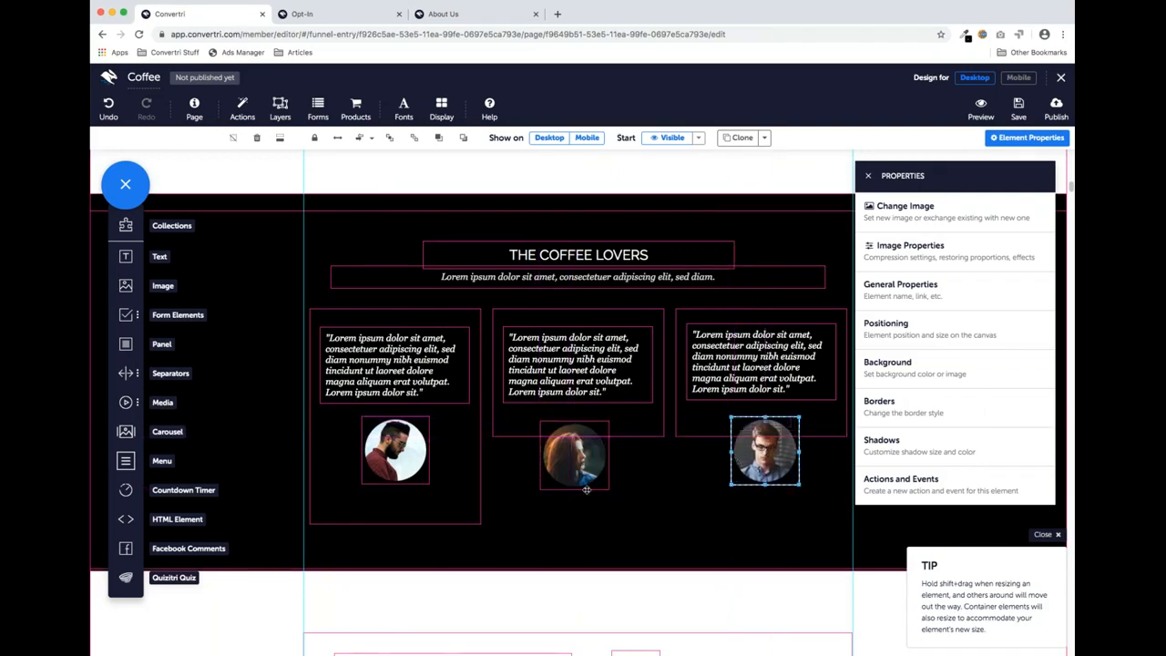
Select all three testimonial portraits together and align their top edges
shift+click(559, 464)
shift+click(395, 455)
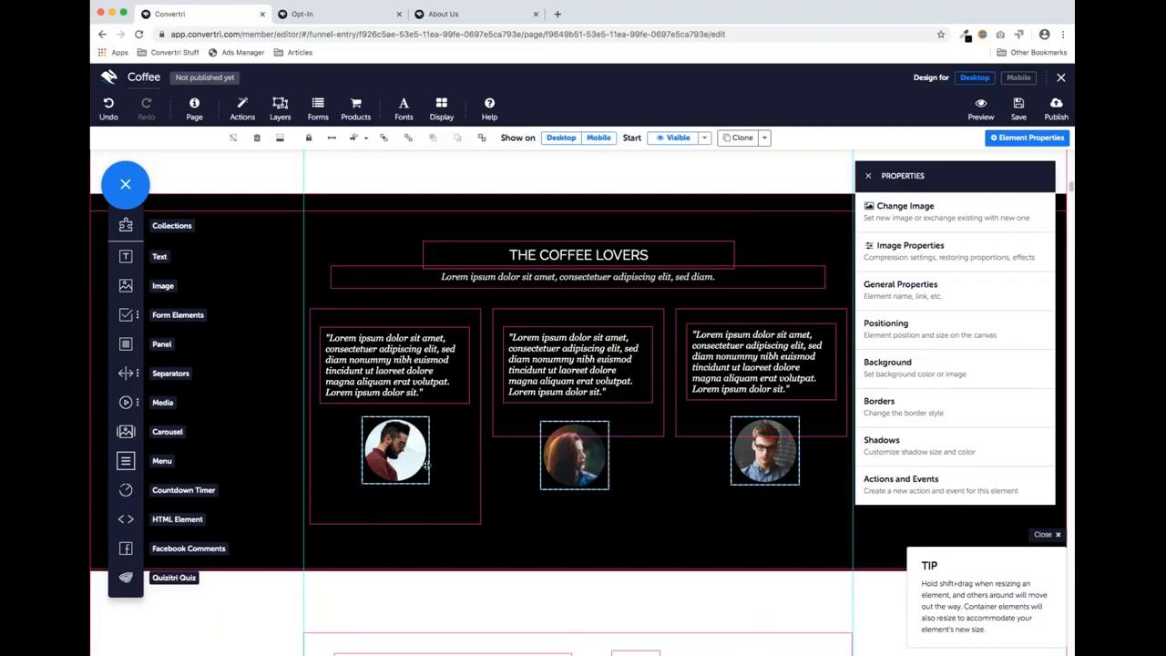
click(365, 139)
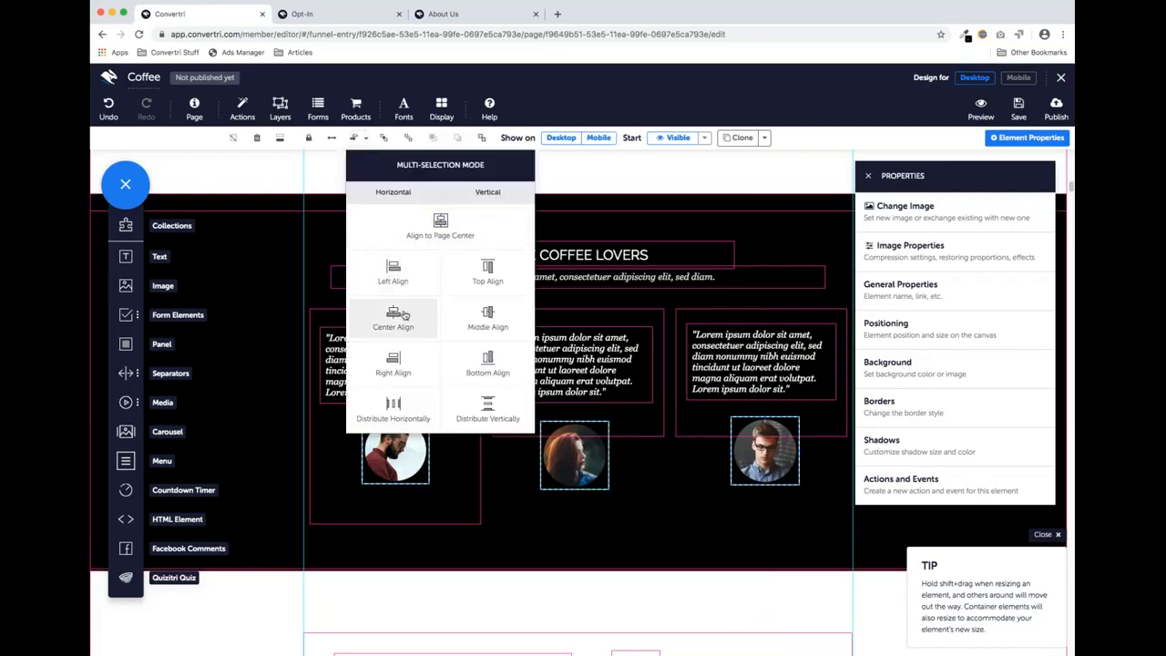
click(487, 272)
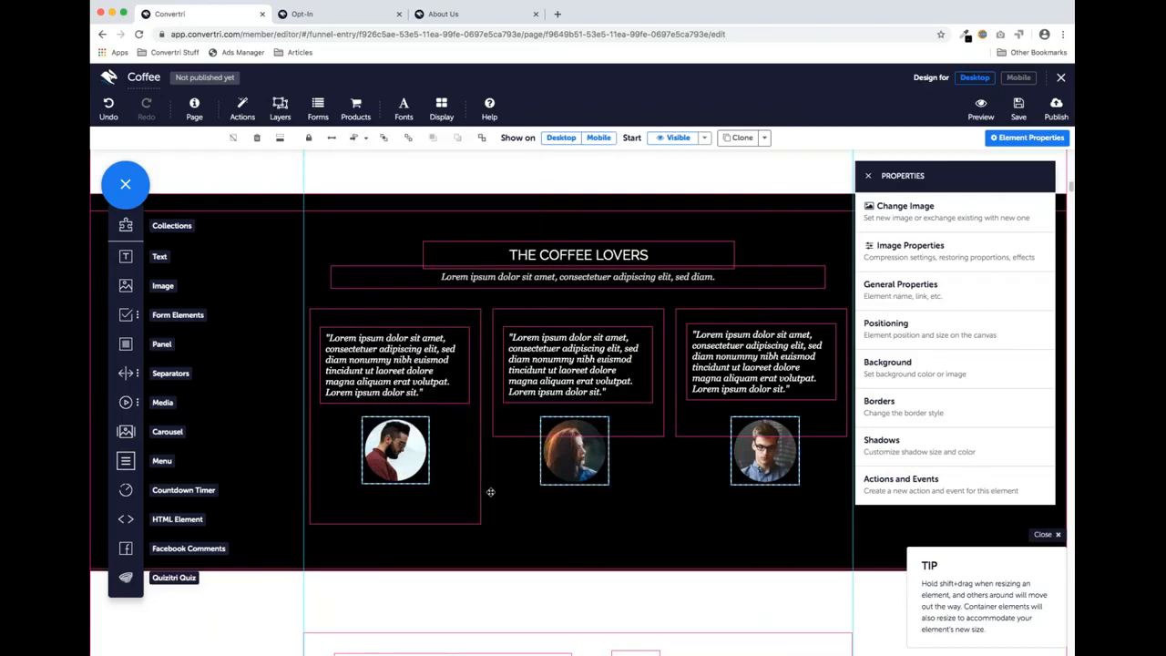
Extend the second and third testimonial panels downward to enclose their portraits, matching the first panel's height
click(506, 427)
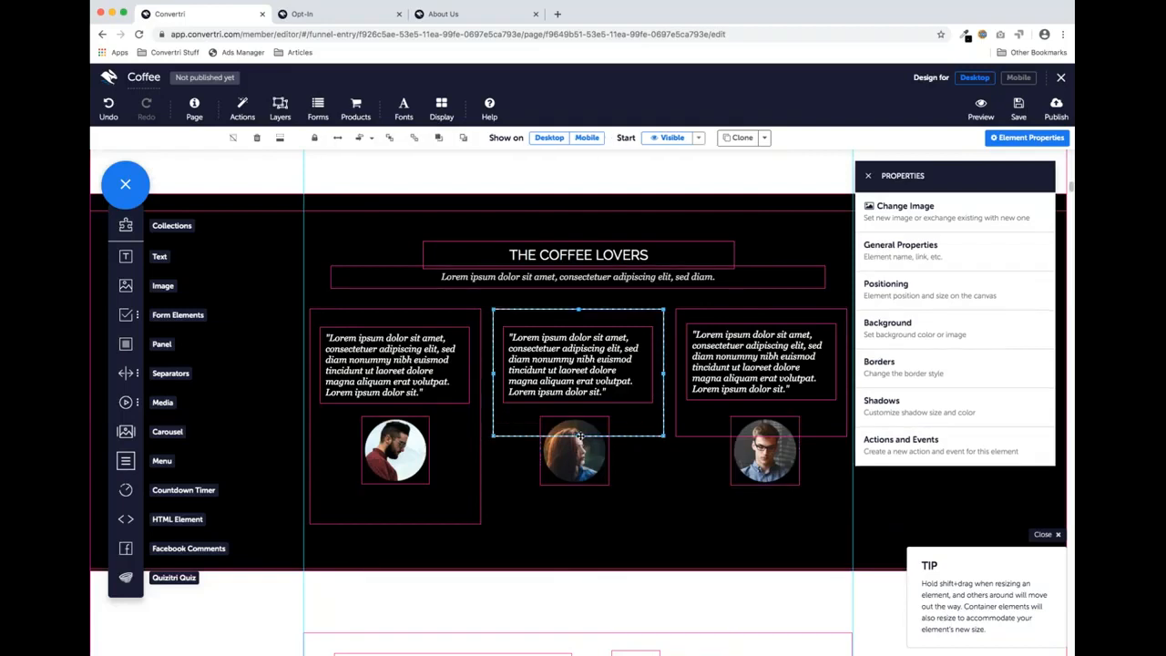
drag(578, 435, 578, 523)
click(703, 424)
drag(761, 435, 760, 524)
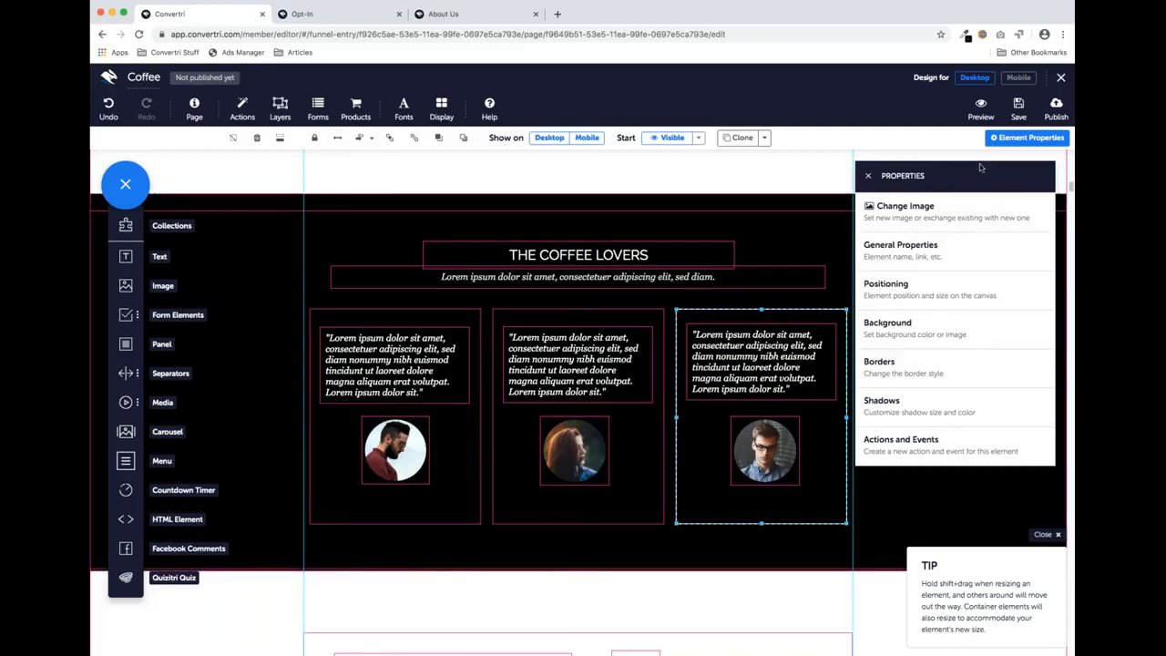
Check how the testimonial panels and the footer social icons stack in the mobile design, and return to desktop
click(1019, 78)
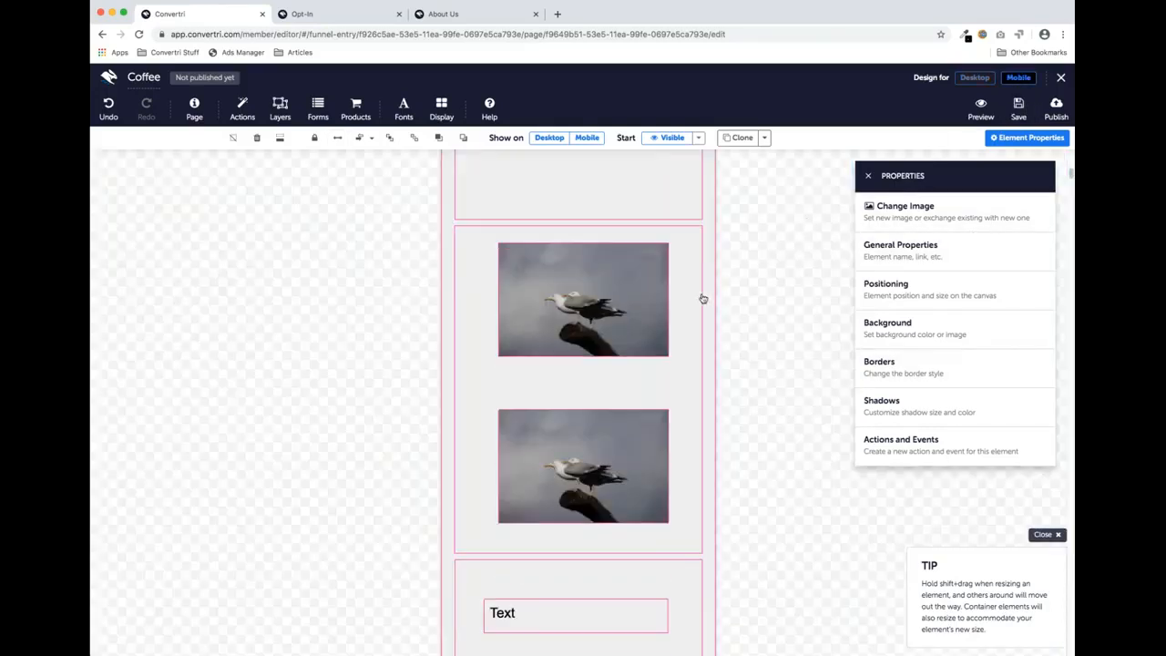
scroll(654, 358, down, 20)
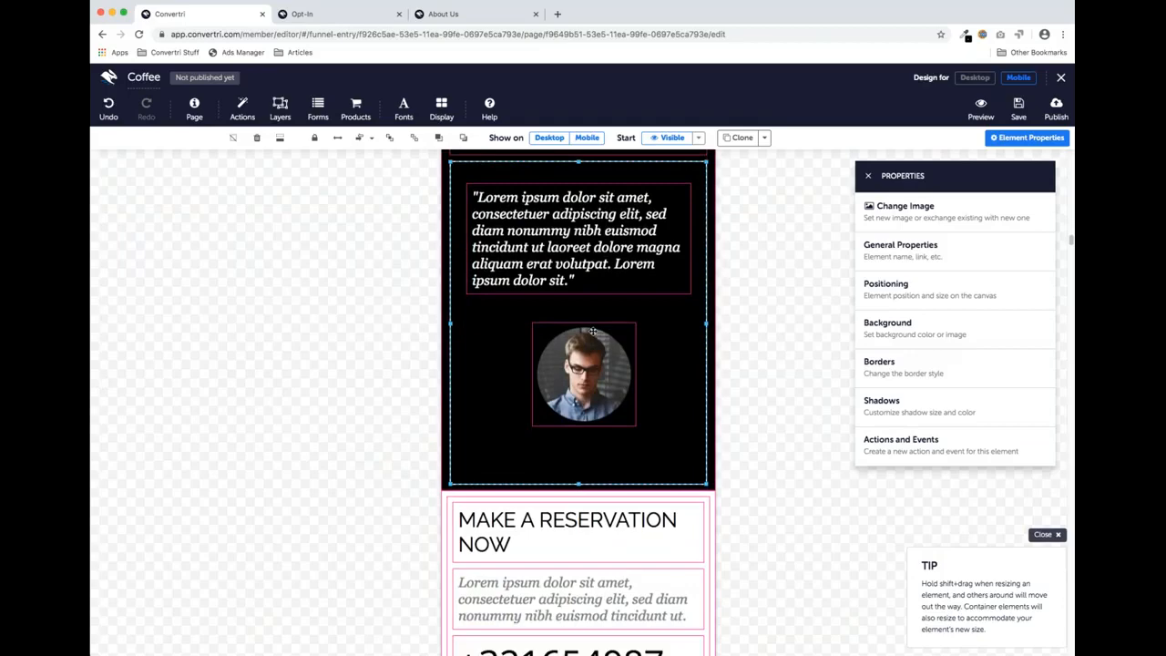
scroll(593, 330, up, 10)
scroll(593, 331, up, 2)
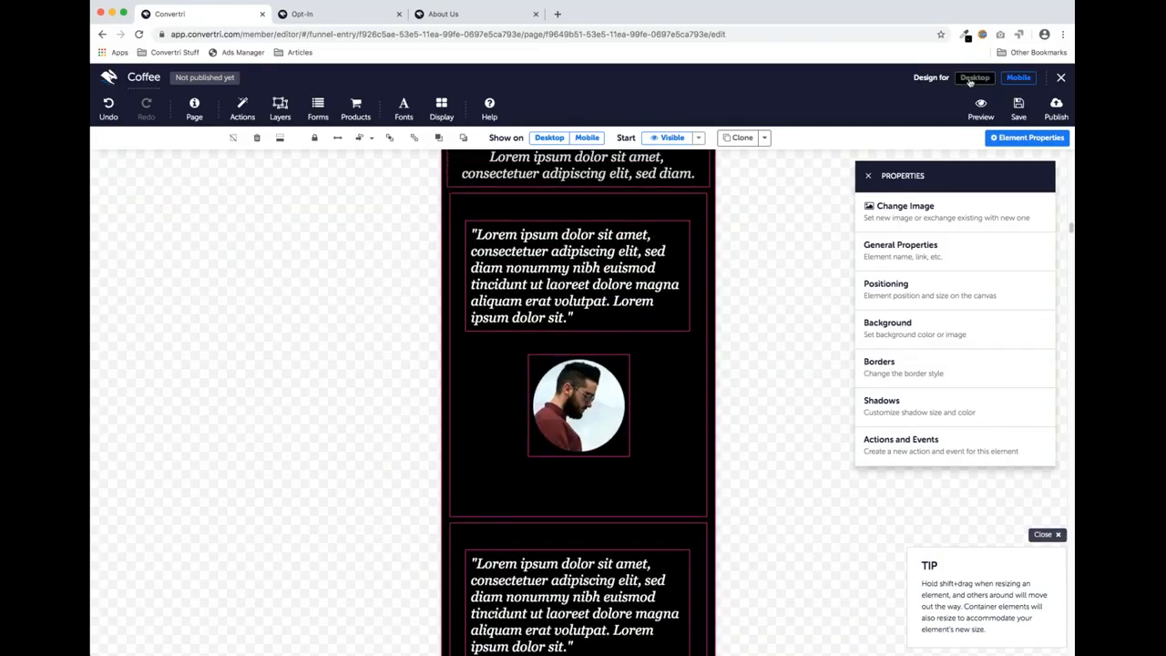
scroll(478, 416, down, 15)
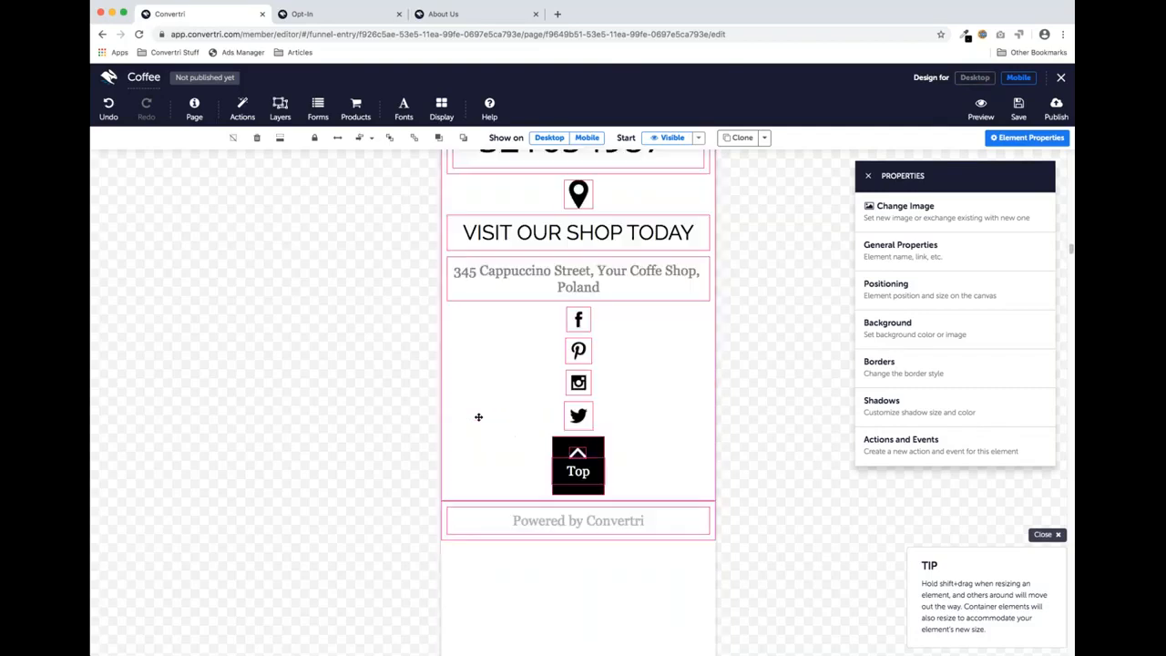
scroll(478, 416, up, 3)
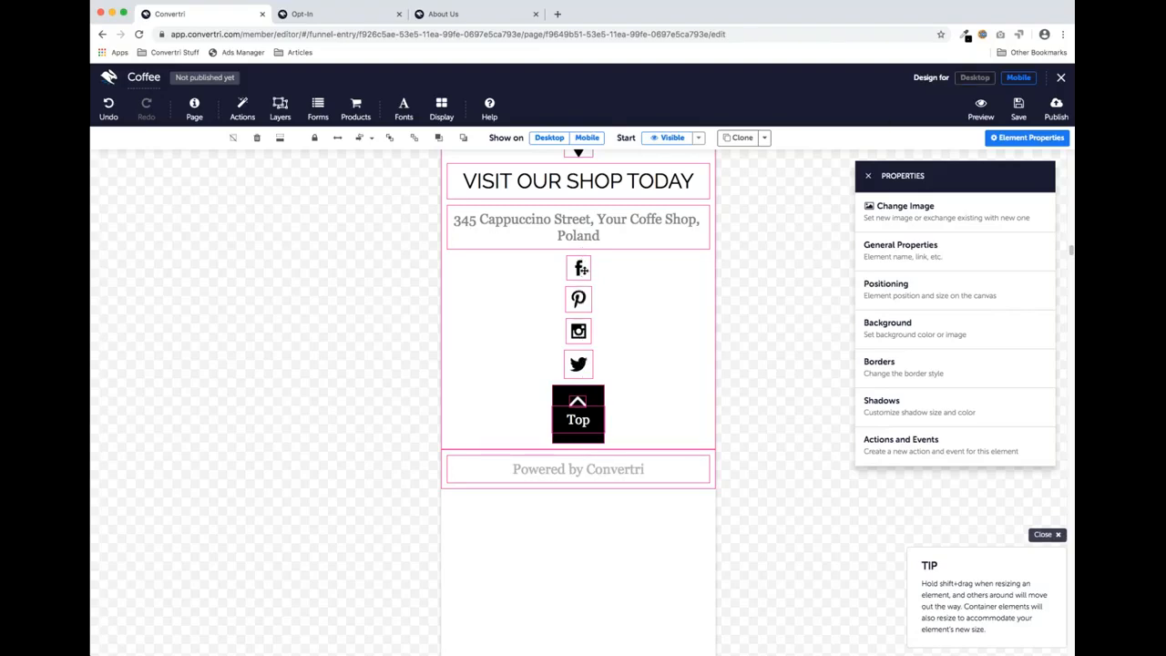
click(976, 78)
Add a panel over the four social icons below the shop address and shrink it to fit around them
scroll(648, 430, down, 7)
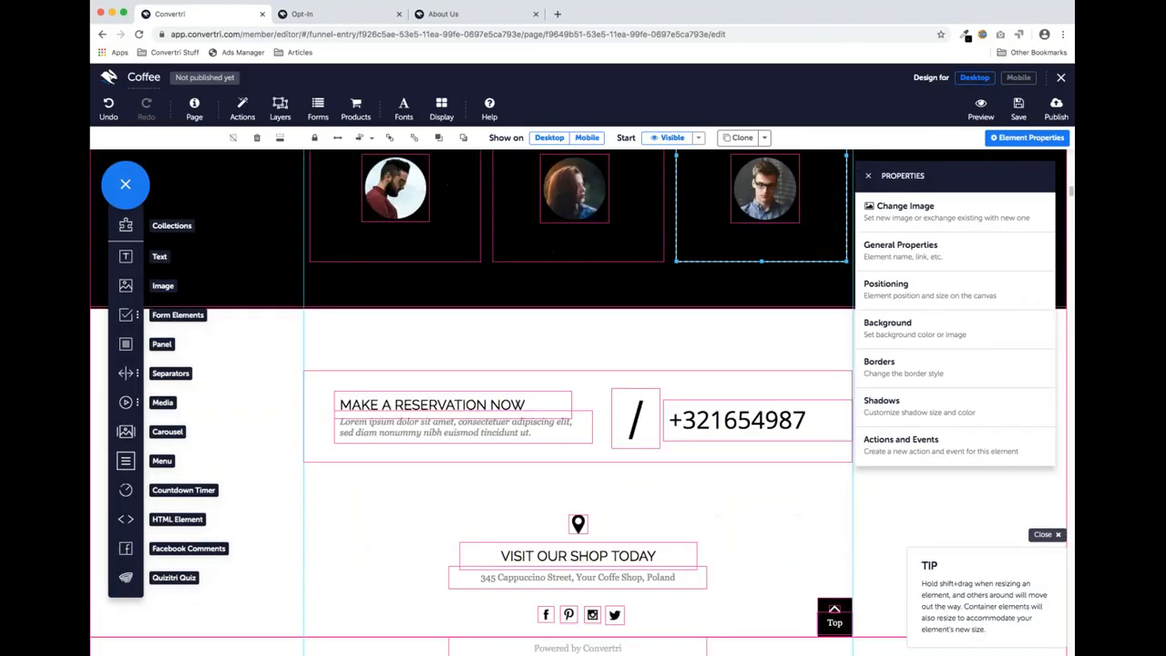
scroll(629, 430, up, 1)
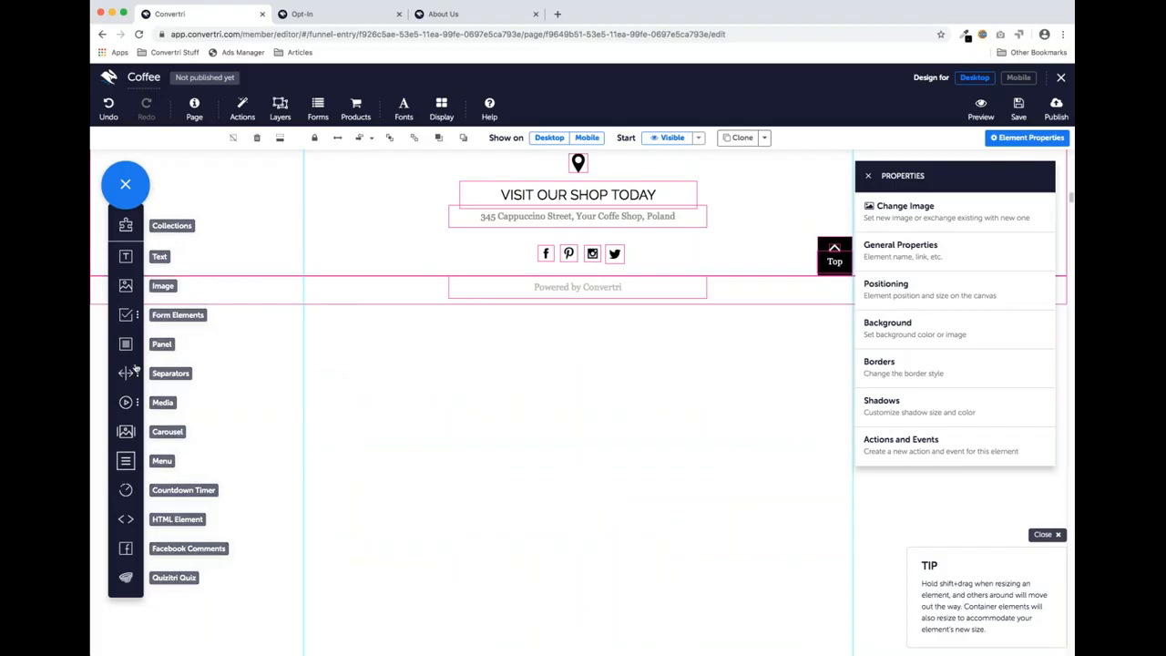
drag(126, 344, 556, 372)
drag(603, 406, 598, 295)
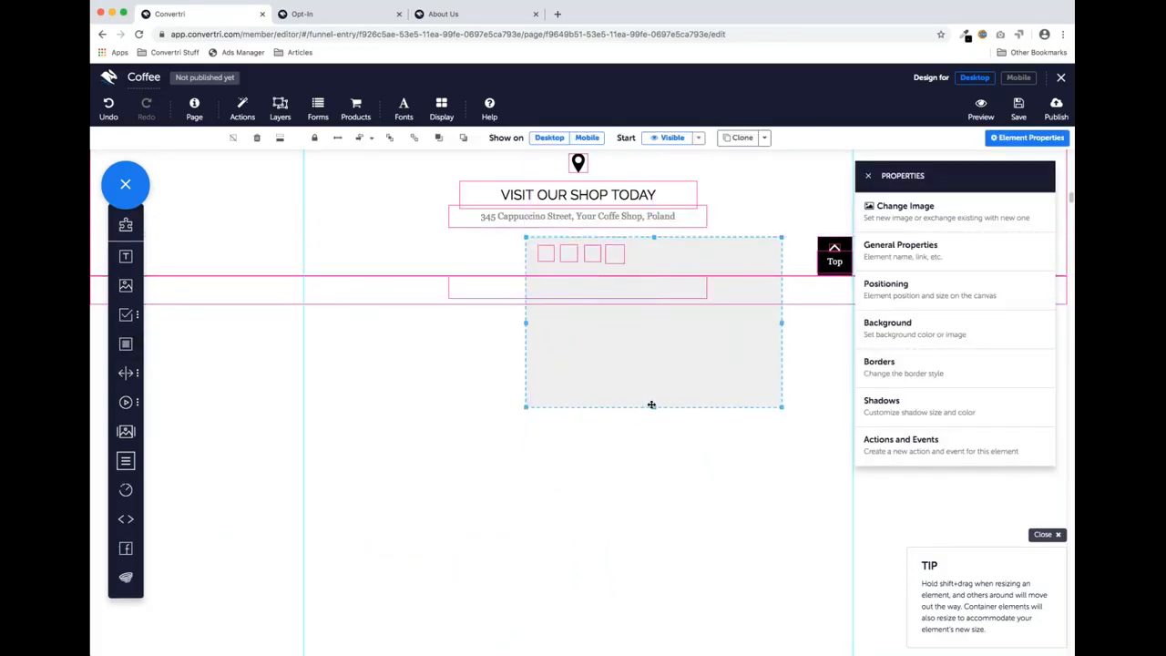
drag(653, 407, 655, 270)
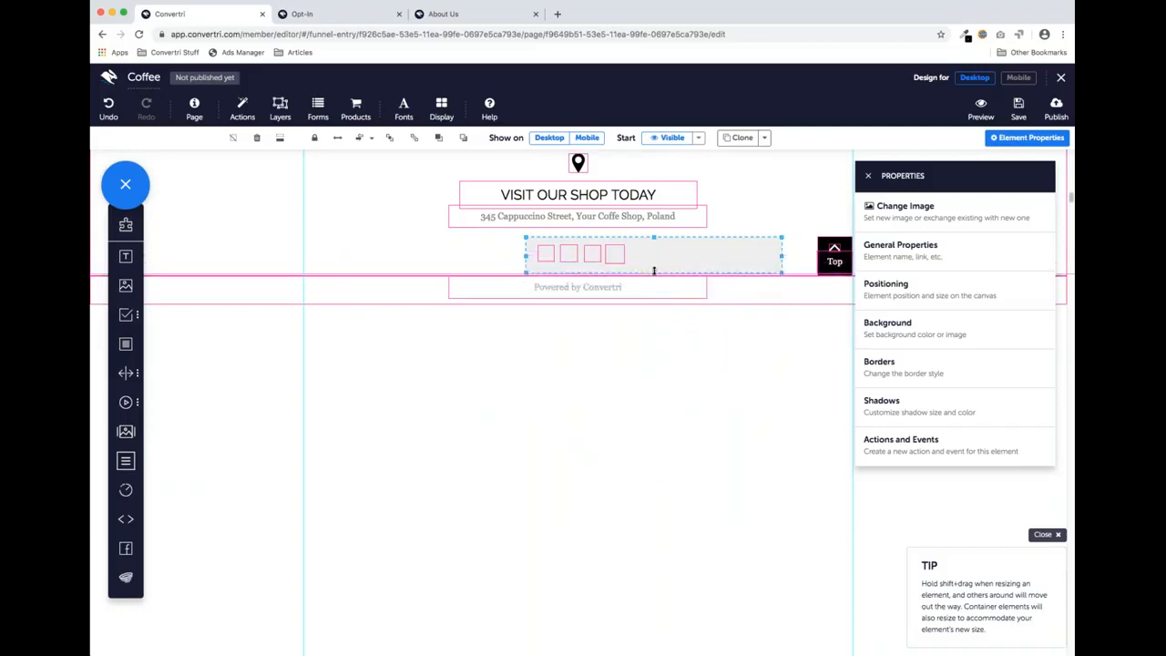
drag(782, 261, 648, 258)
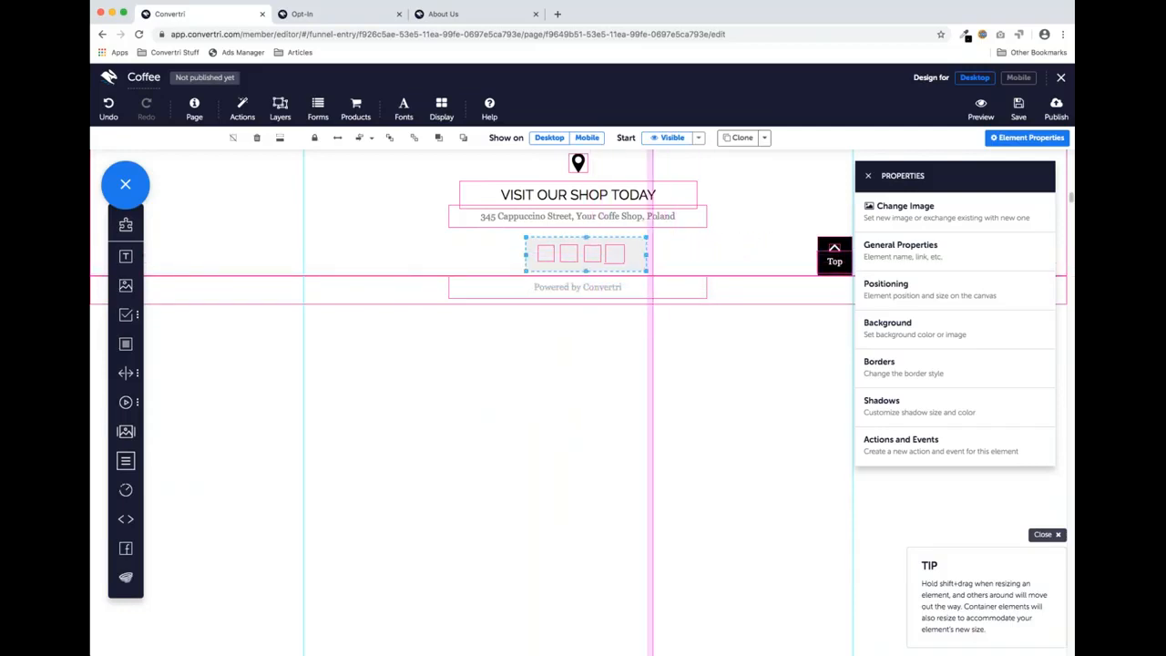
Make the social icon panel's background transparent, narrow it to about 198 wide, and open its positioning settings
click(902, 330)
click(875, 250)
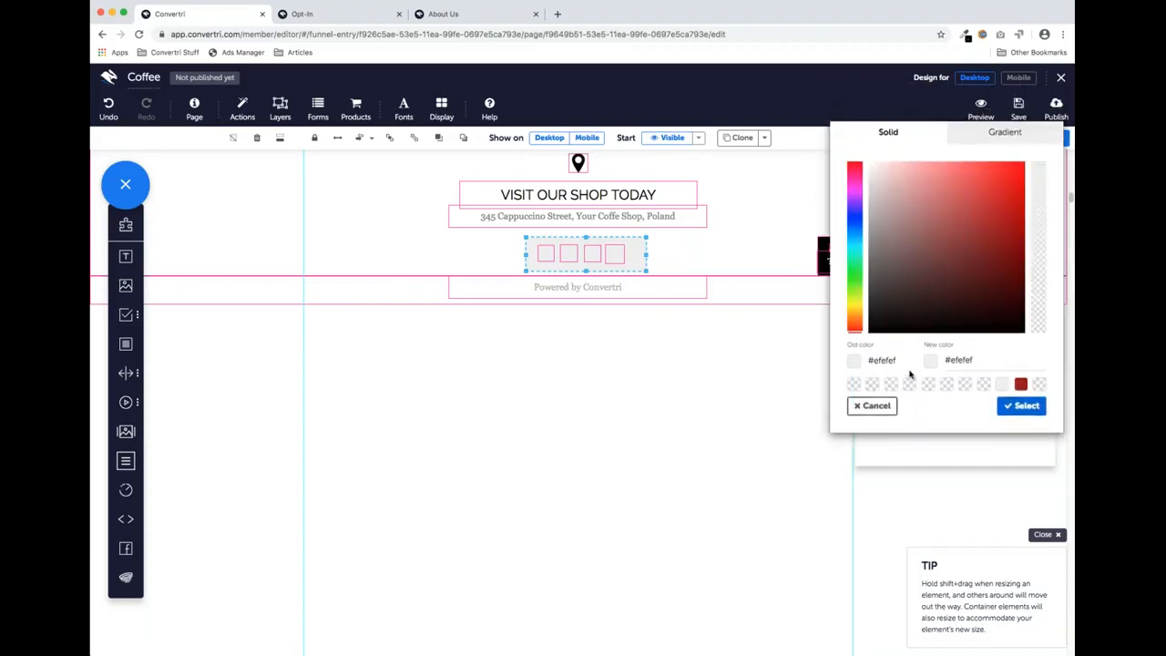
click(983, 385)
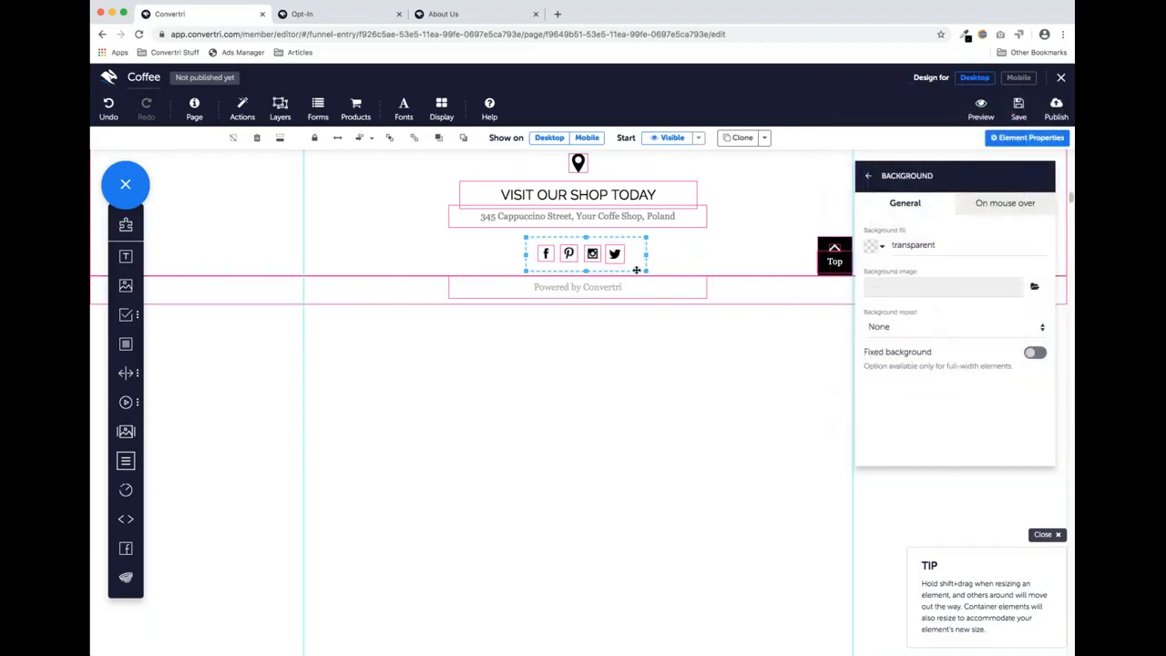
drag(644, 255, 636, 255)
click(870, 177)
click(897, 288)
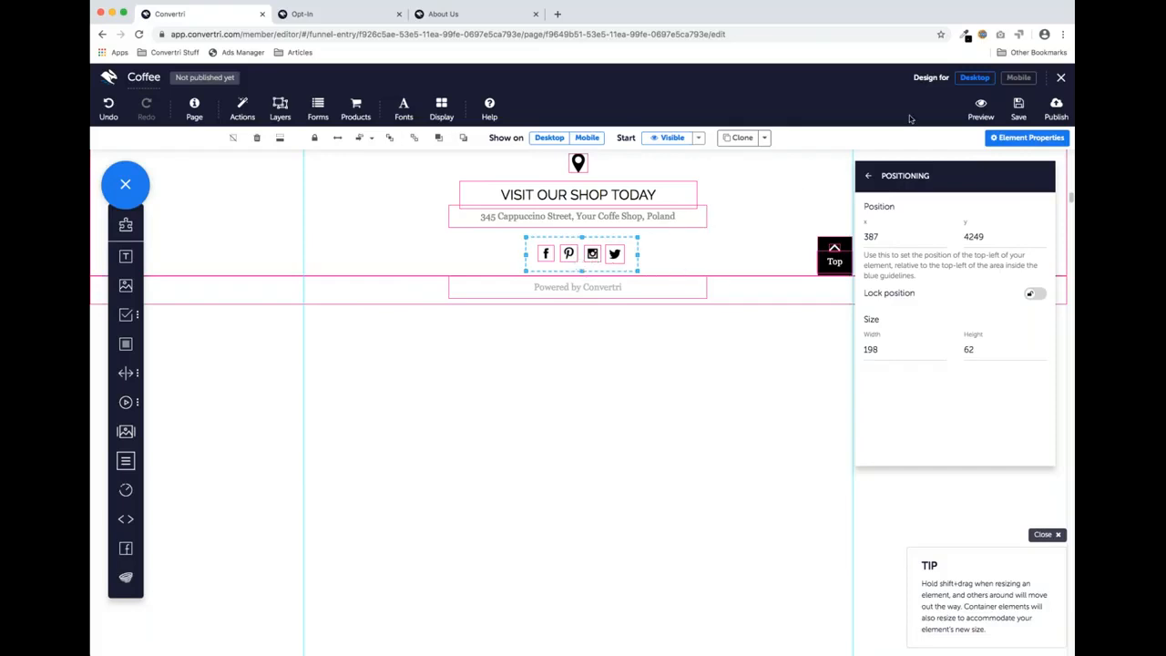
Check how the social icons and their new panel stack in the mobile design, and return to desktop
click(1015, 79)
scroll(599, 210, down, 2)
click(598, 193)
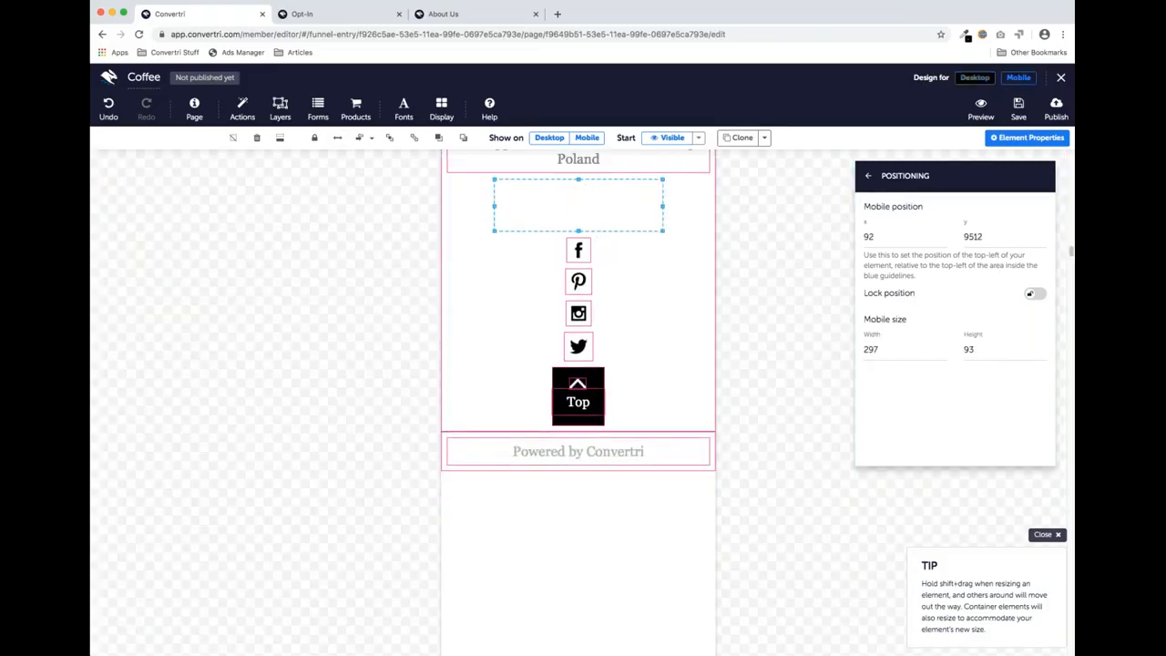
click(974, 79)
Try a red fill of rgb(169, 57, 57) on the social icon panel, and set its background to the transparent rgba(239, 239, 239, 0)
scroll(583, 234, down, 3)
scroll(560, 187, up, 1)
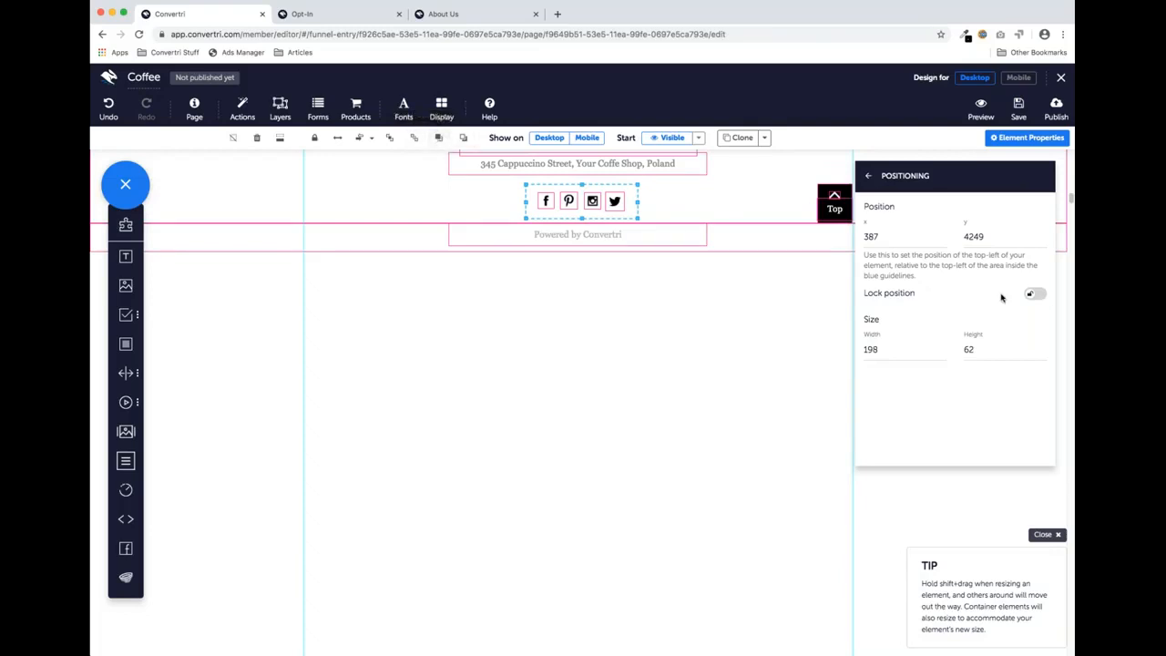
click(868, 176)
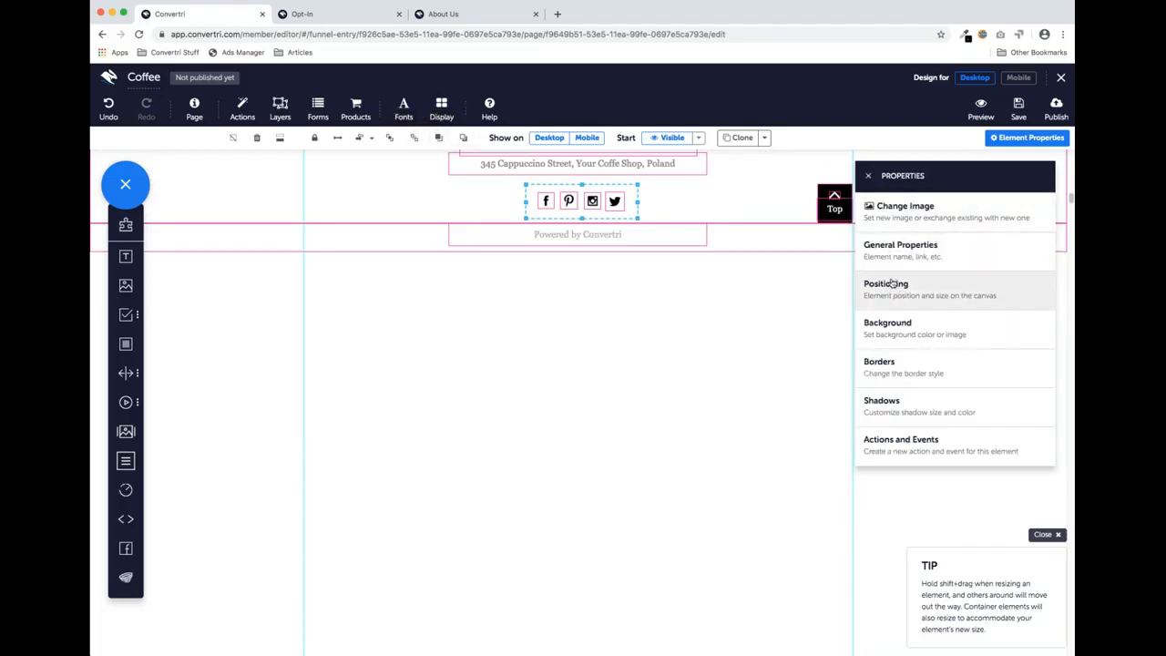
click(890, 327)
click(873, 244)
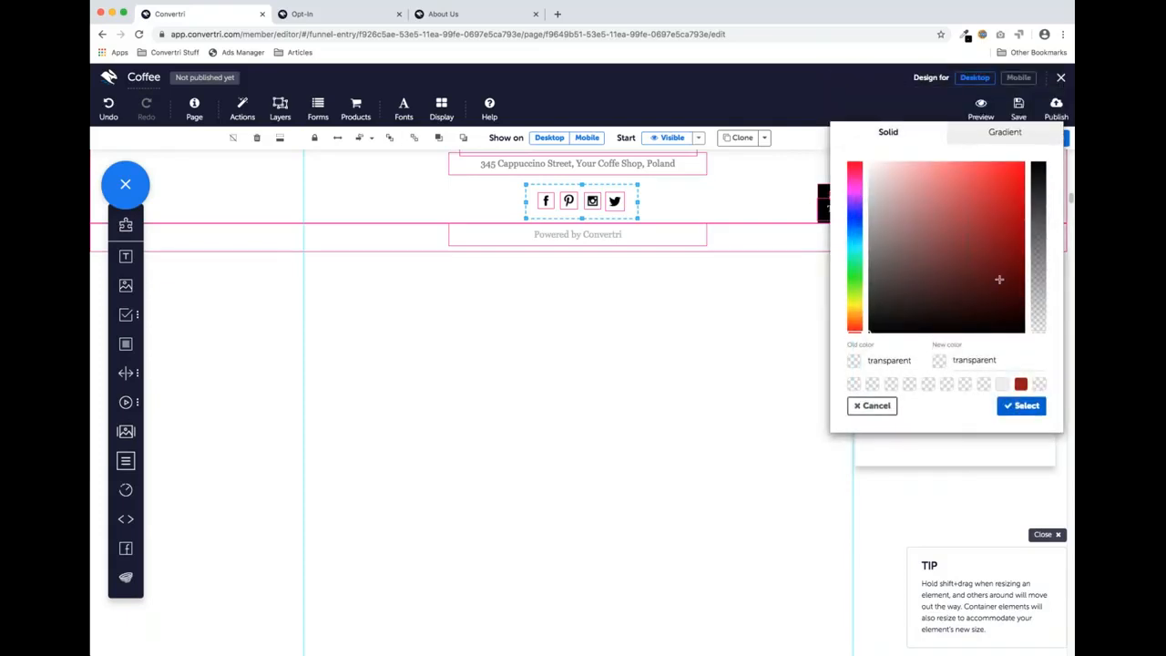
click(974, 215)
drag(974, 215, 971, 218)
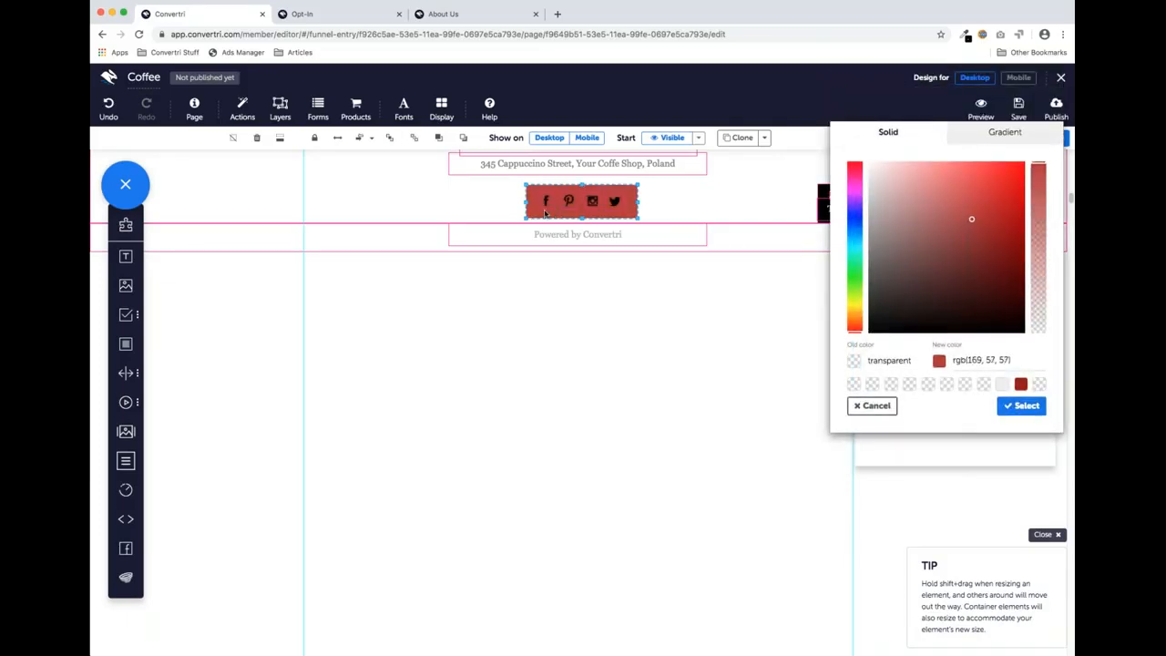
click(1039, 383)
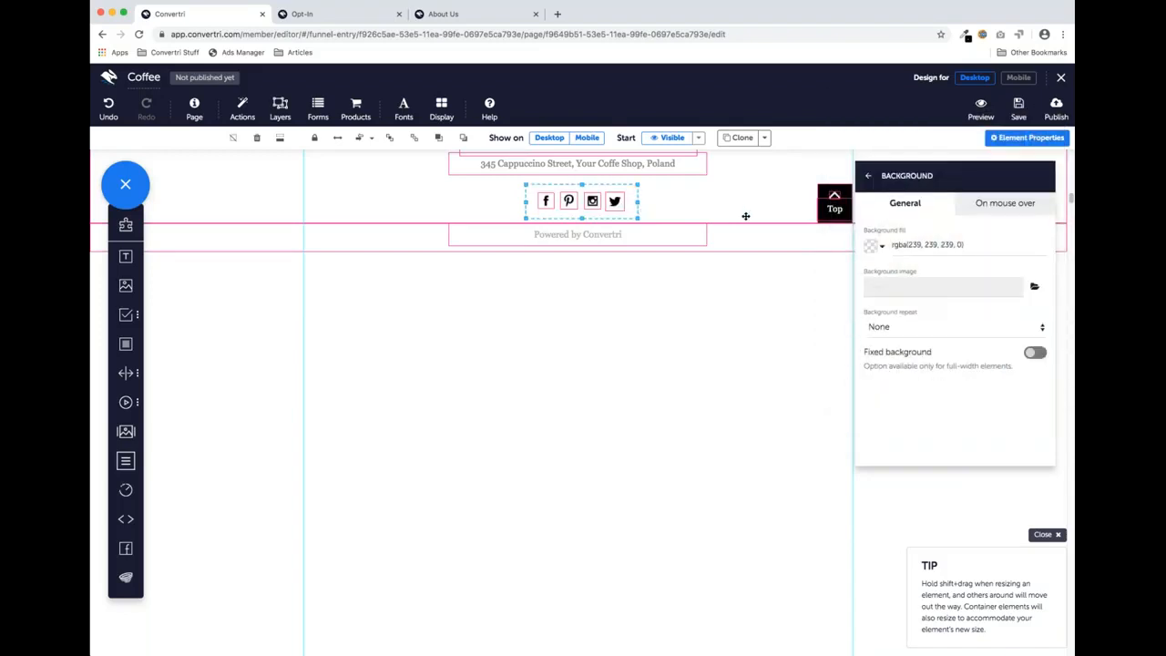
Check the social icons' arrangement inside their panel in the mobile design, and return to desktop
click(1018, 78)
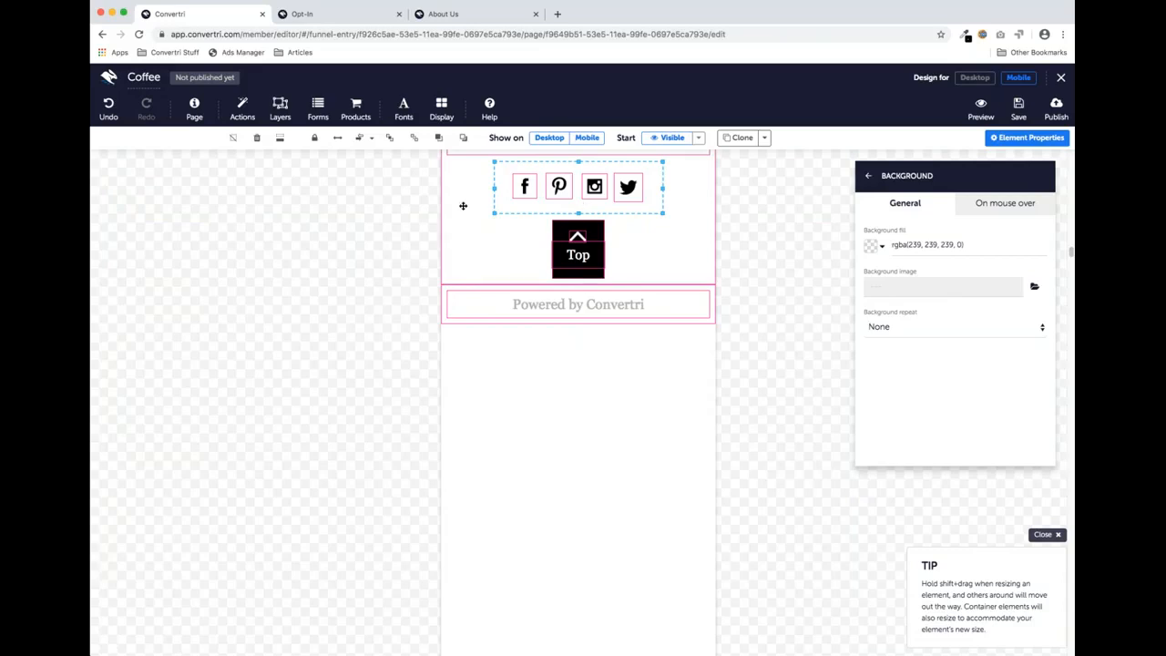
scroll(525, 223, up, 2)
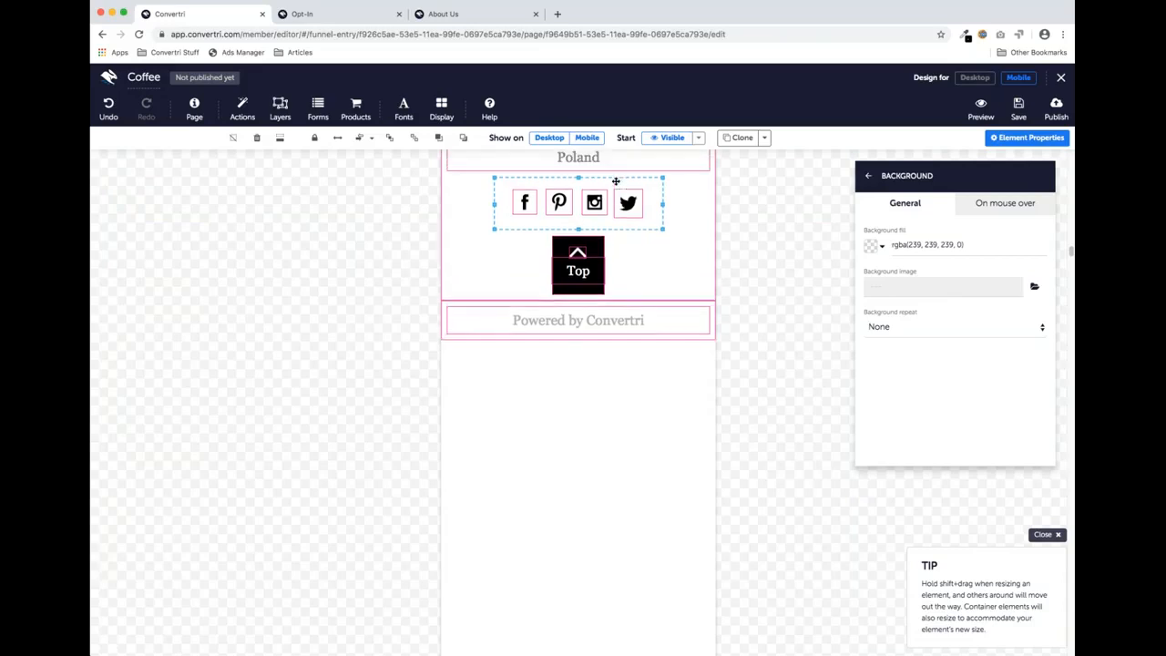
click(976, 78)
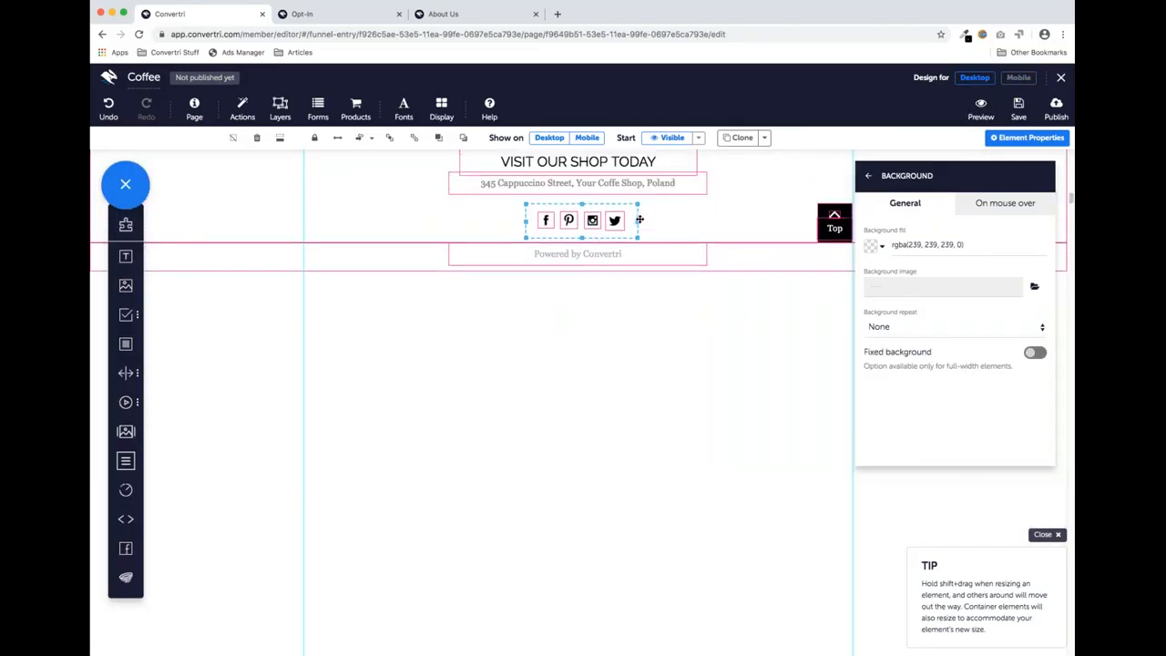
Widen the social icon panel to about 386, check its effect on the icons in the mobile design, and return to desktop
drag(642, 221, 745, 221)
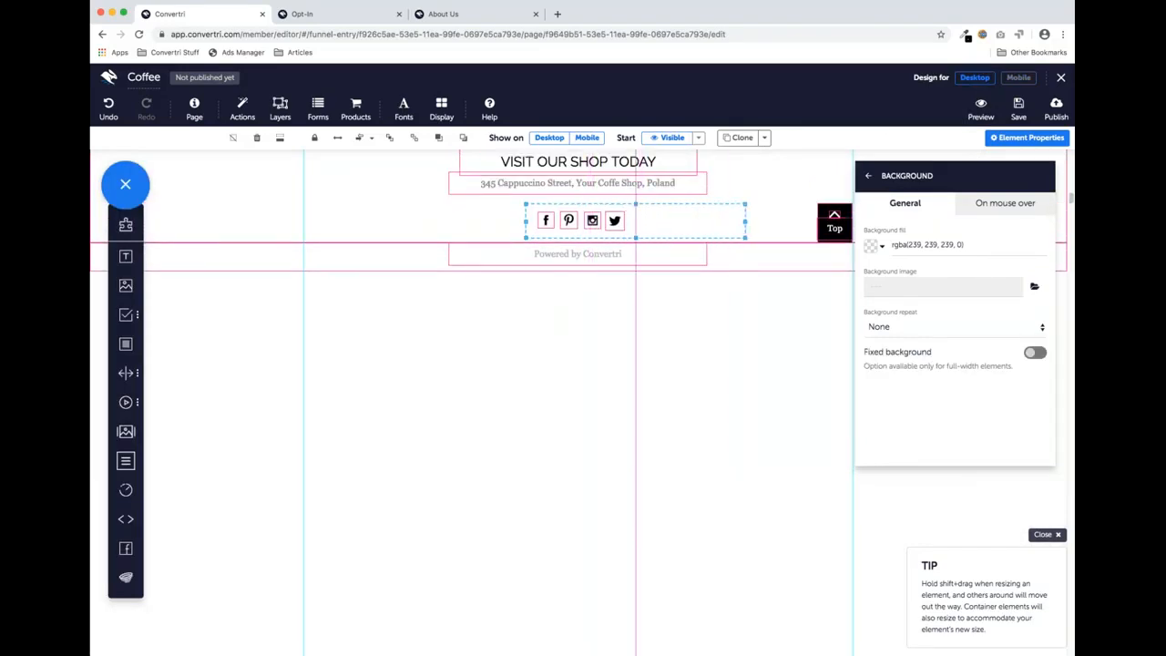
click(868, 176)
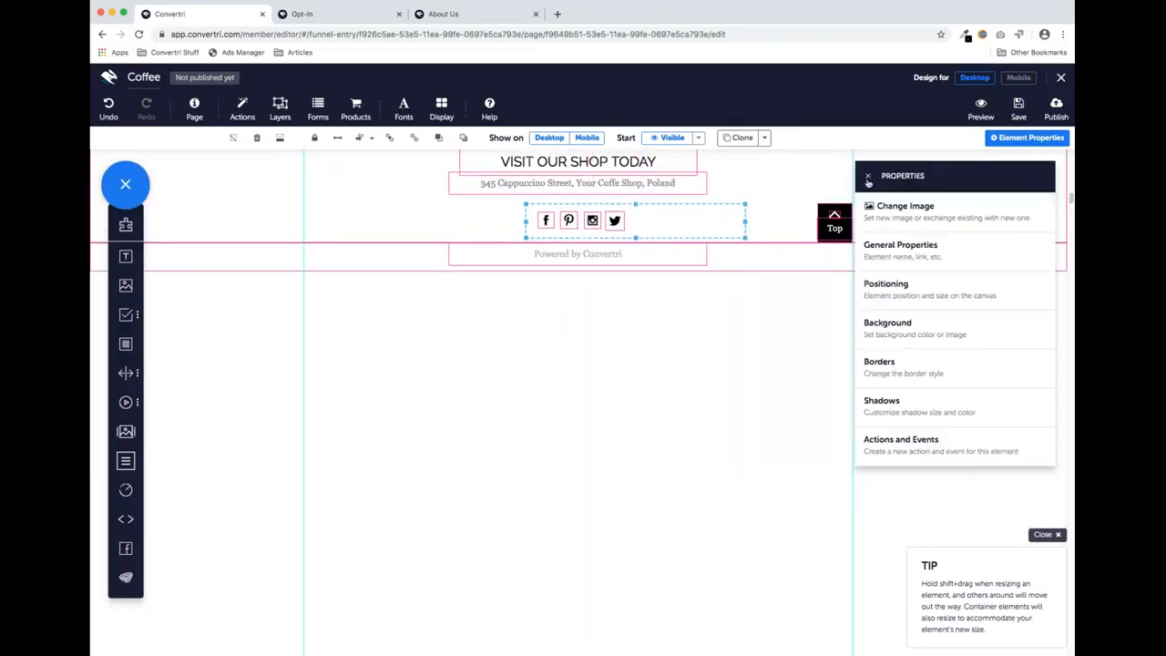
click(902, 291)
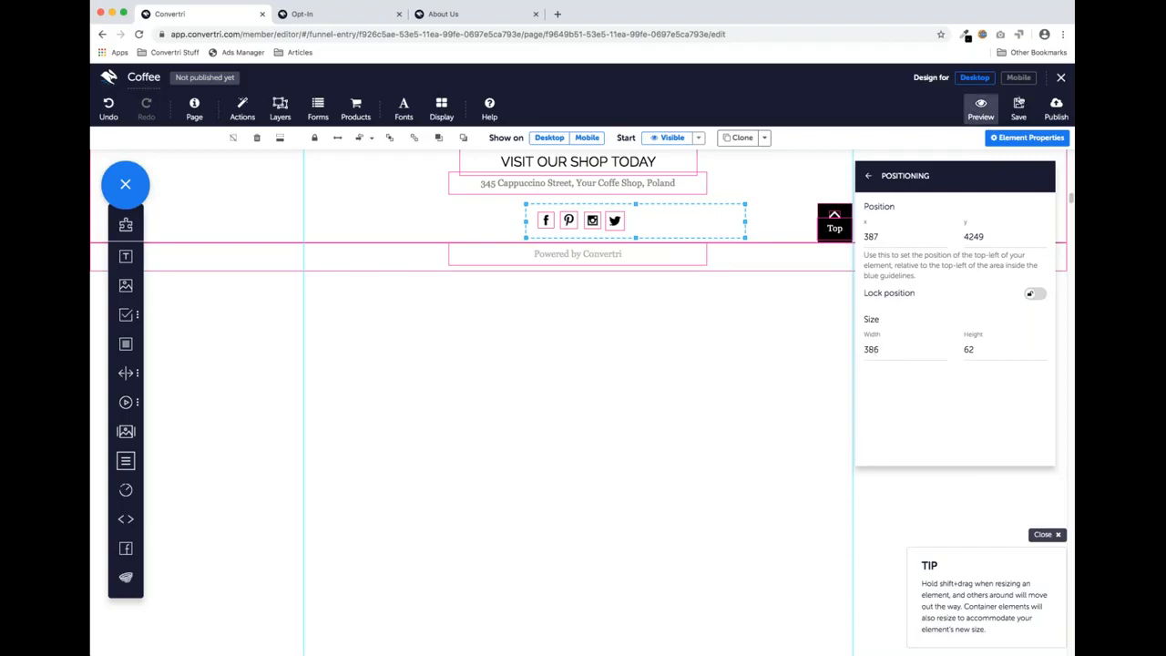
click(1014, 78)
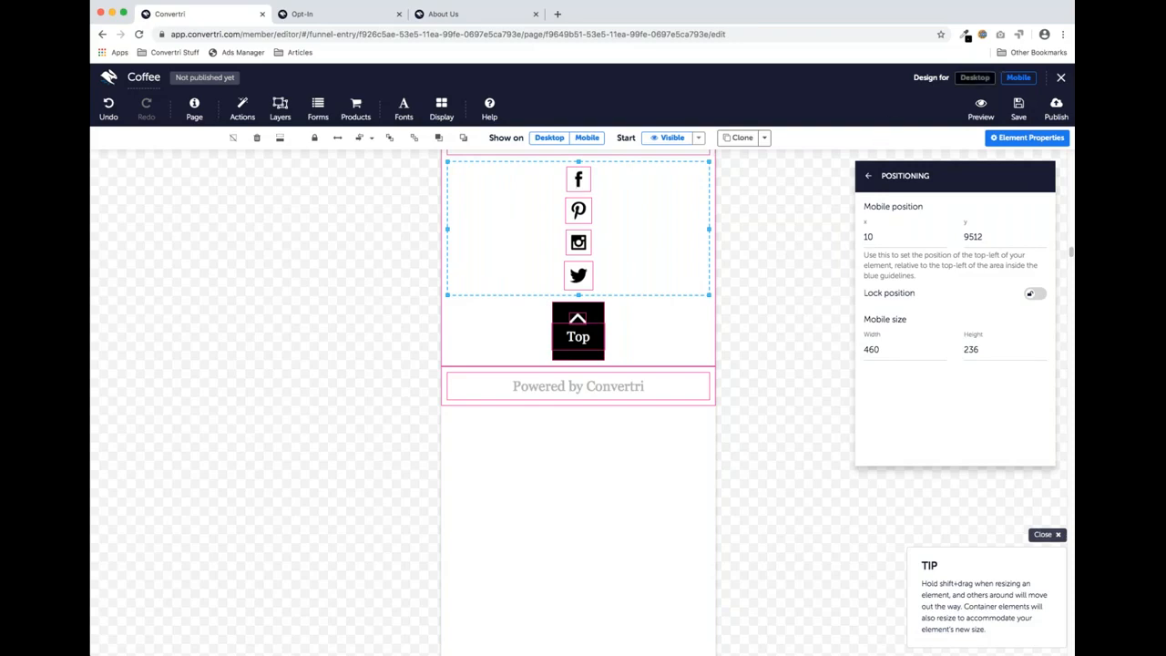
click(974, 77)
Narrow the social icon panel to about 206 wide and show the mobile design
scroll(747, 179, down, 1)
drag(745, 178, 639, 180)
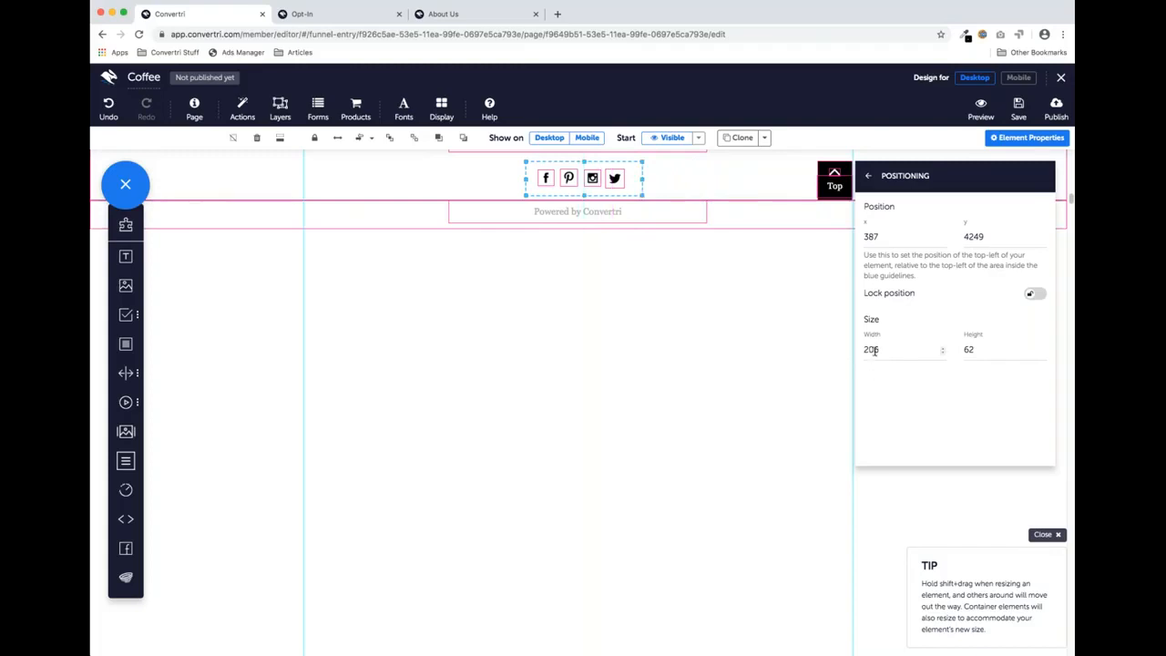
click(1018, 77)
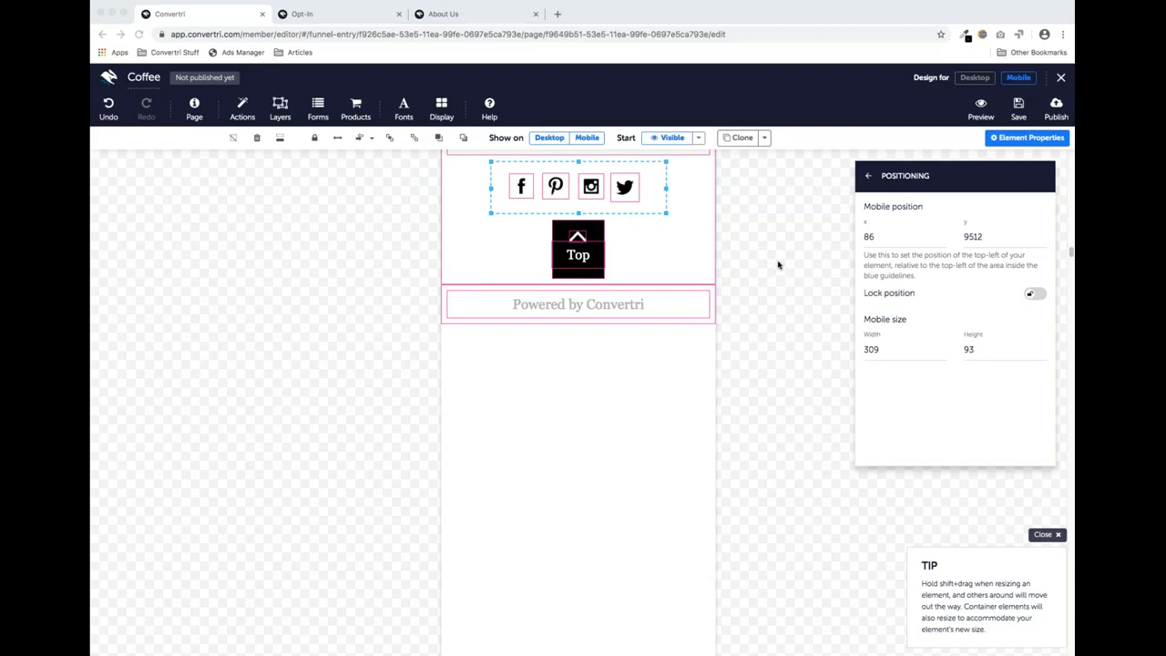
Return from the mobile layout to the desktop design and close the social icon panel's positioning properties
scroll(586, 278, up, 1)
scroll(587, 269, up, 5)
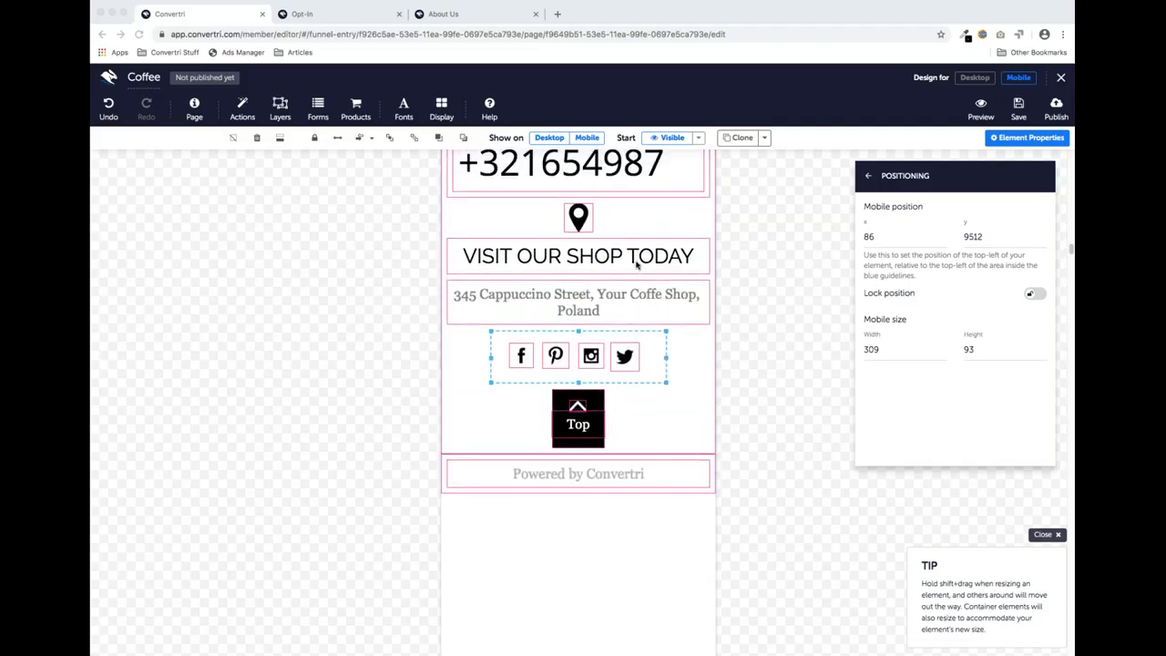
click(974, 81)
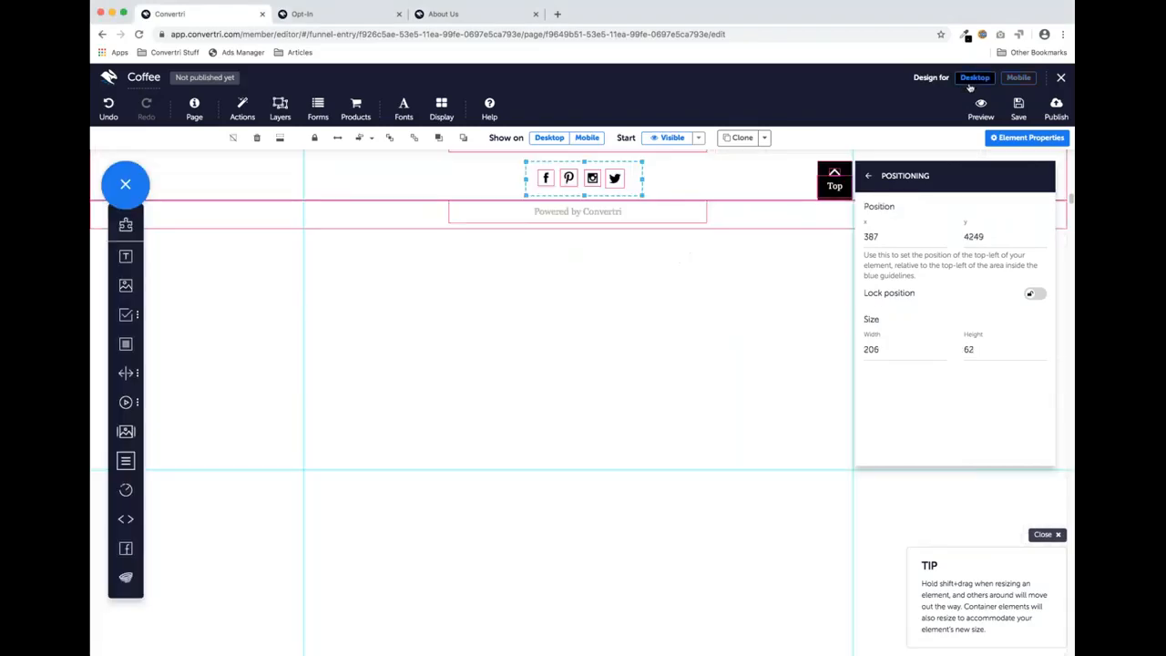
scroll(465, 301, up, 10)
scroll(473, 401, up, 3)
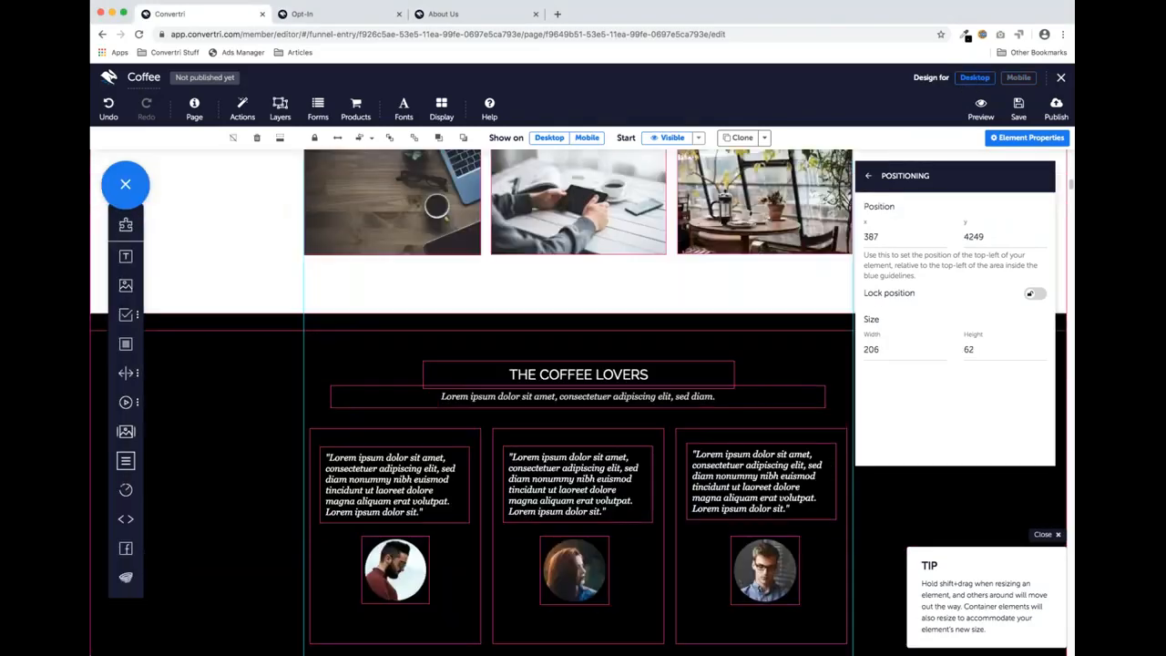
scroll(625, 242, up, 15)
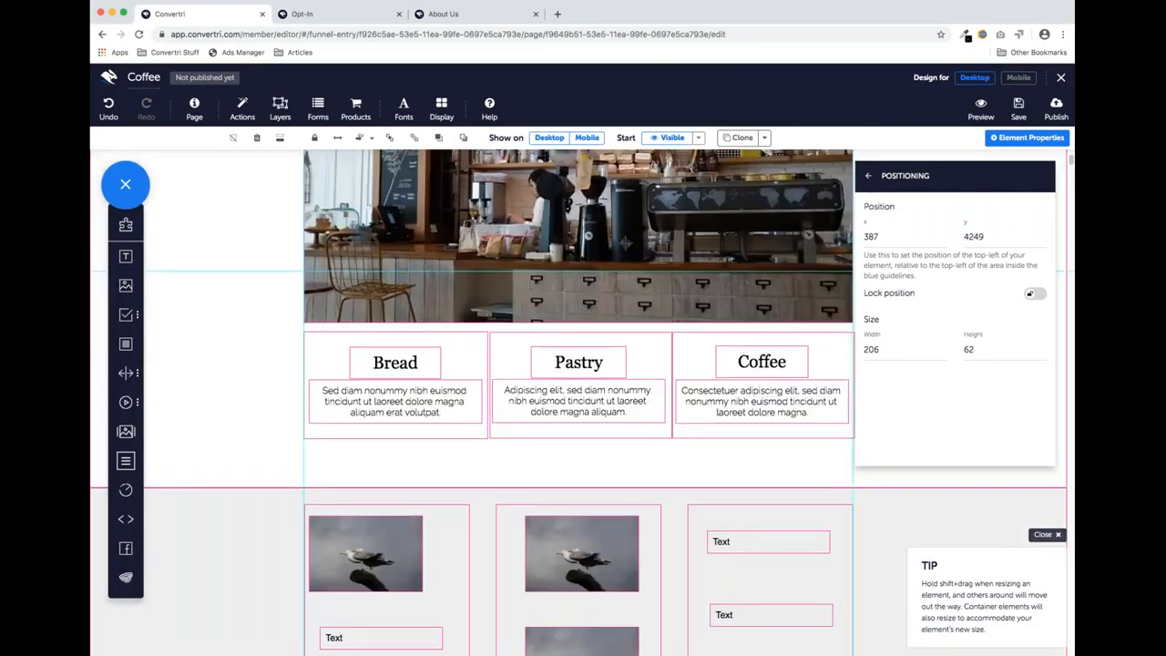
scroll(625, 241, up, 4)
click(869, 177)
click(869, 176)
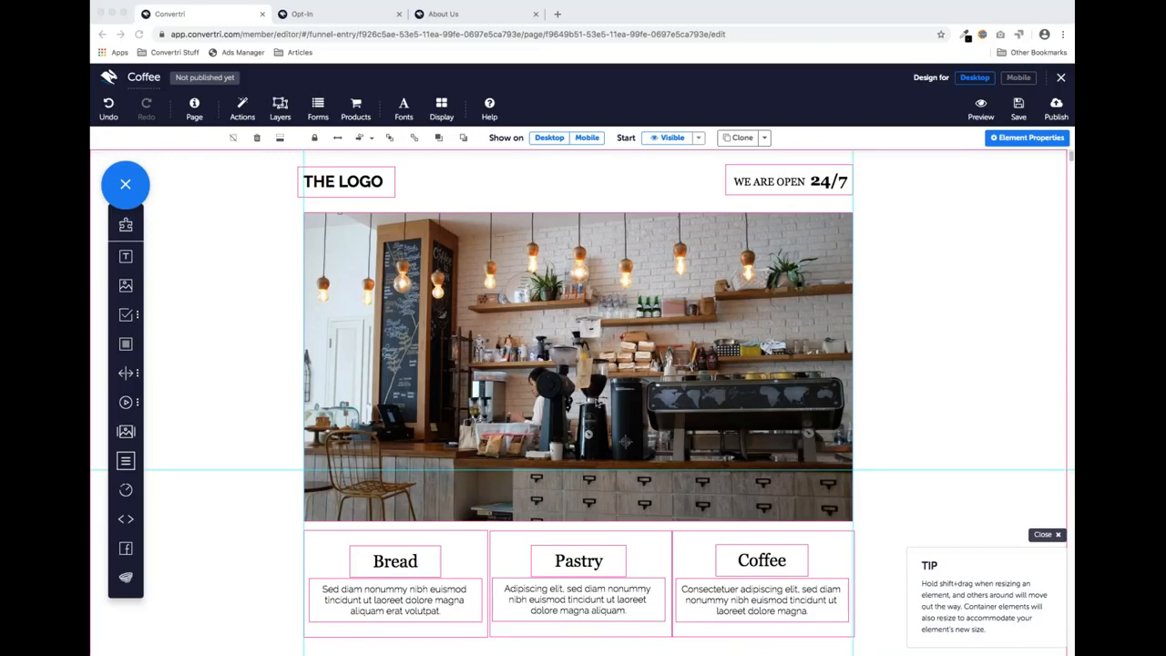
Try a Quizitri quiz element on the Coffee page, moving it over the Bread and Pastry columns, and delete it
click(146, 575)
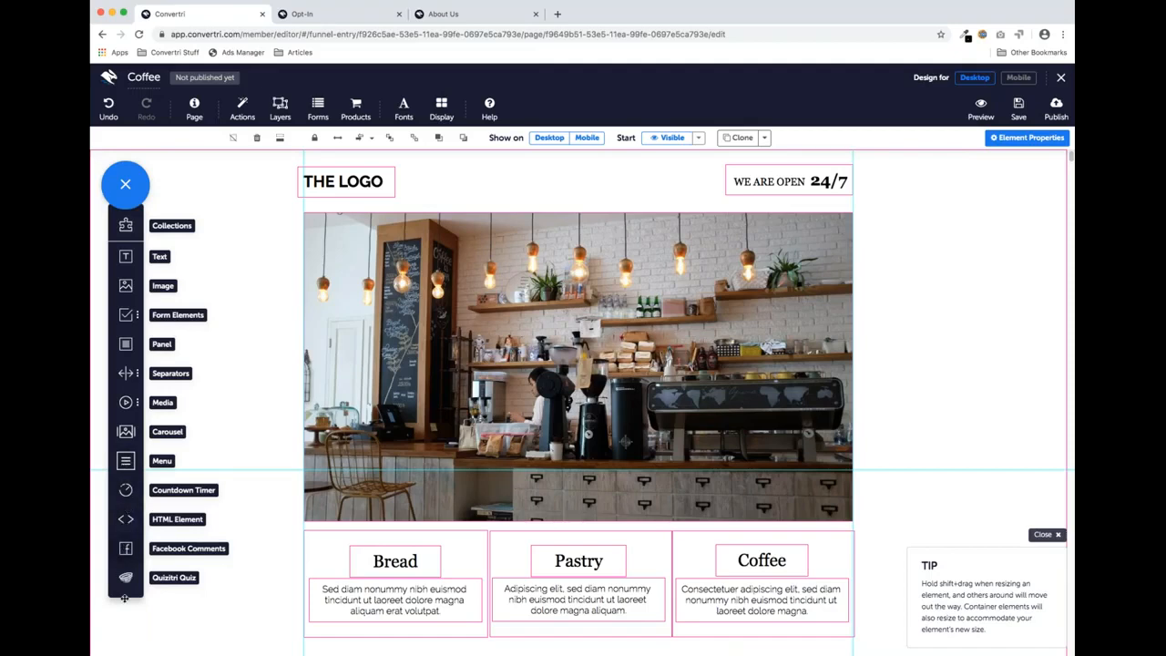
drag(126, 576, 327, 450)
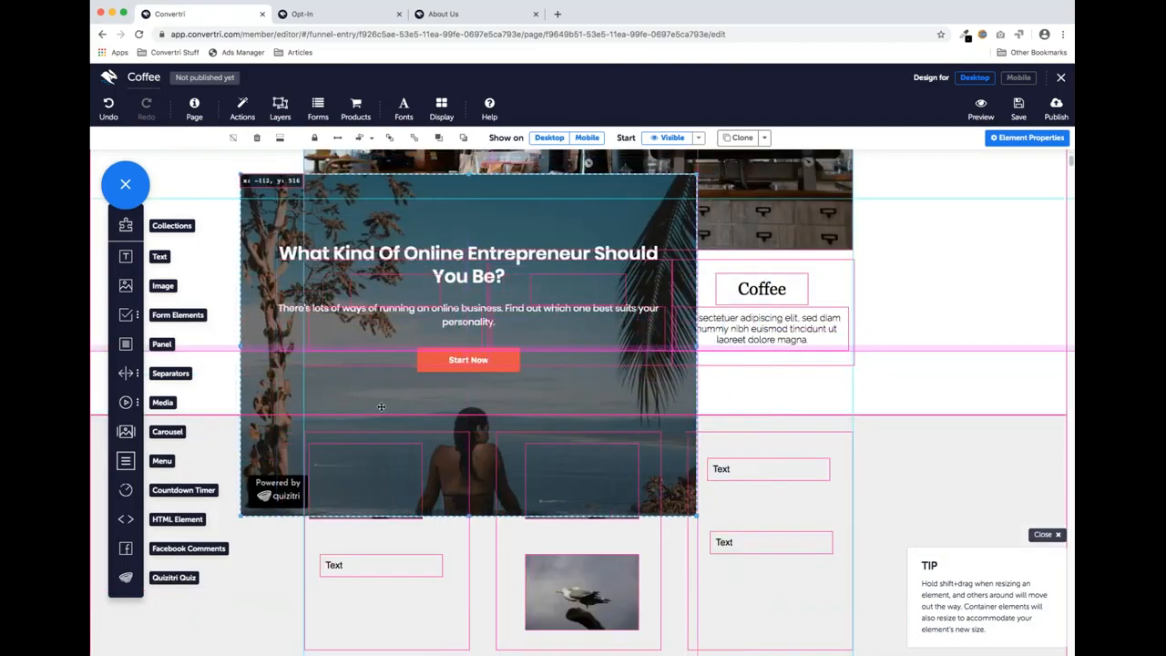
mouse_move(425, 388)
mouse_down()
mouse_move(358, 392)
mouse_move(438, 408)
mouse_up()
click(255, 138)
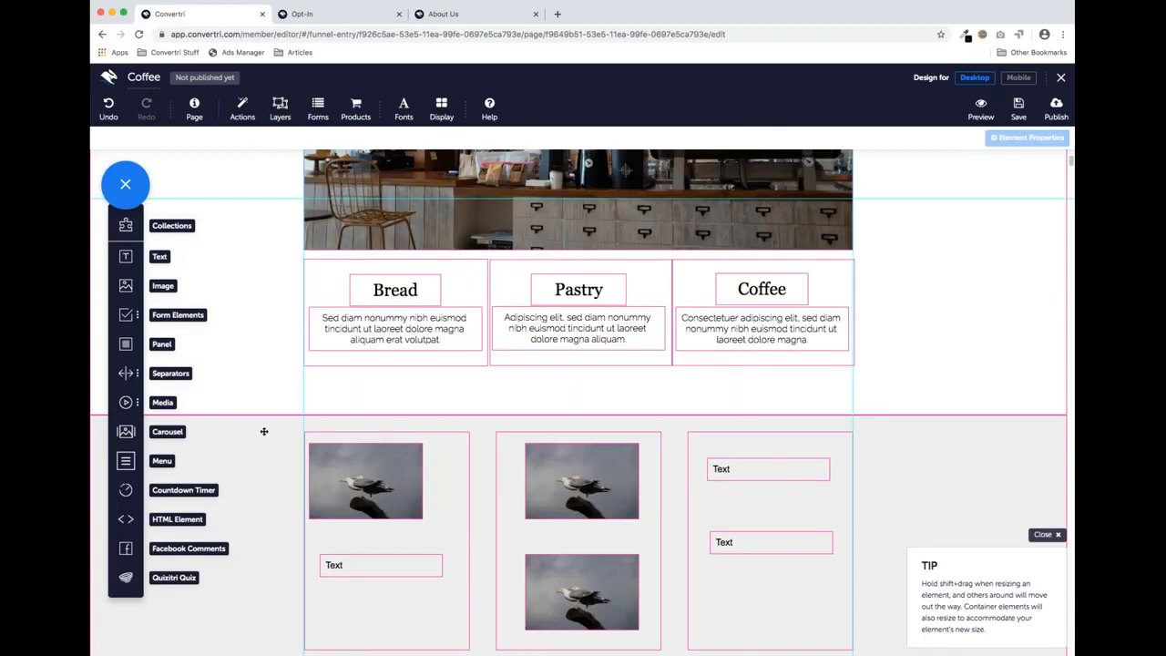
scroll(273, 423, up, 5)
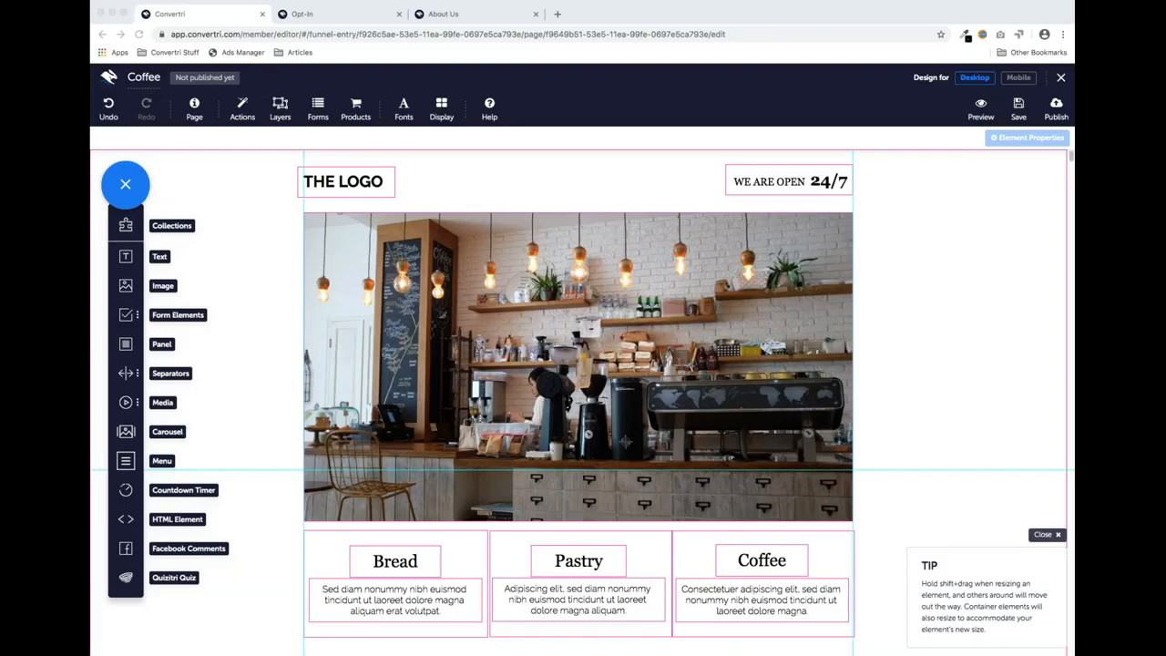
Save the Coffee page and return to the Demo funnel overview
click(1035, 289)
click(1018, 108)
click(1060, 78)
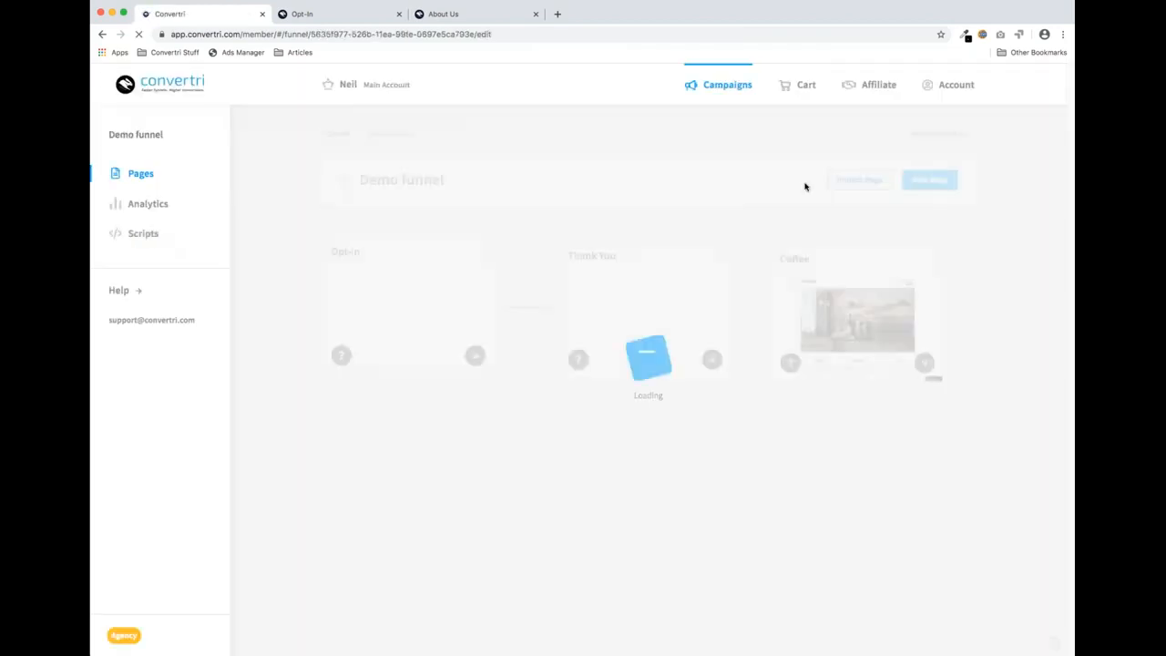
Show the Convertri Connector WordPress plugin download page in the account settings
click(965, 86)
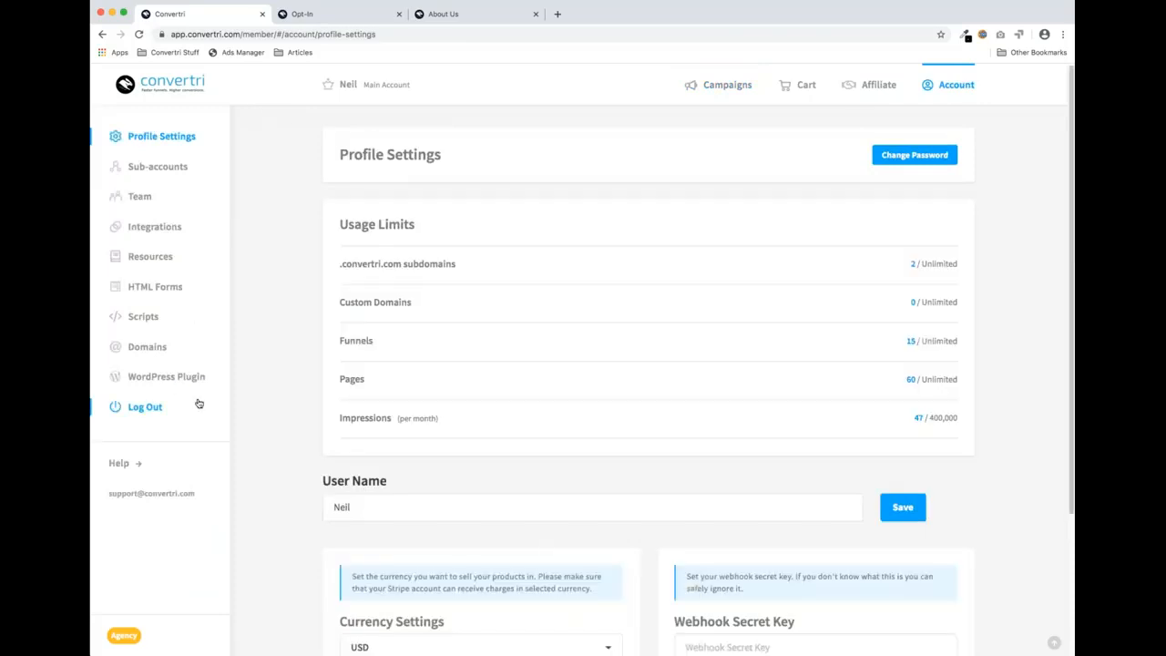
click(174, 383)
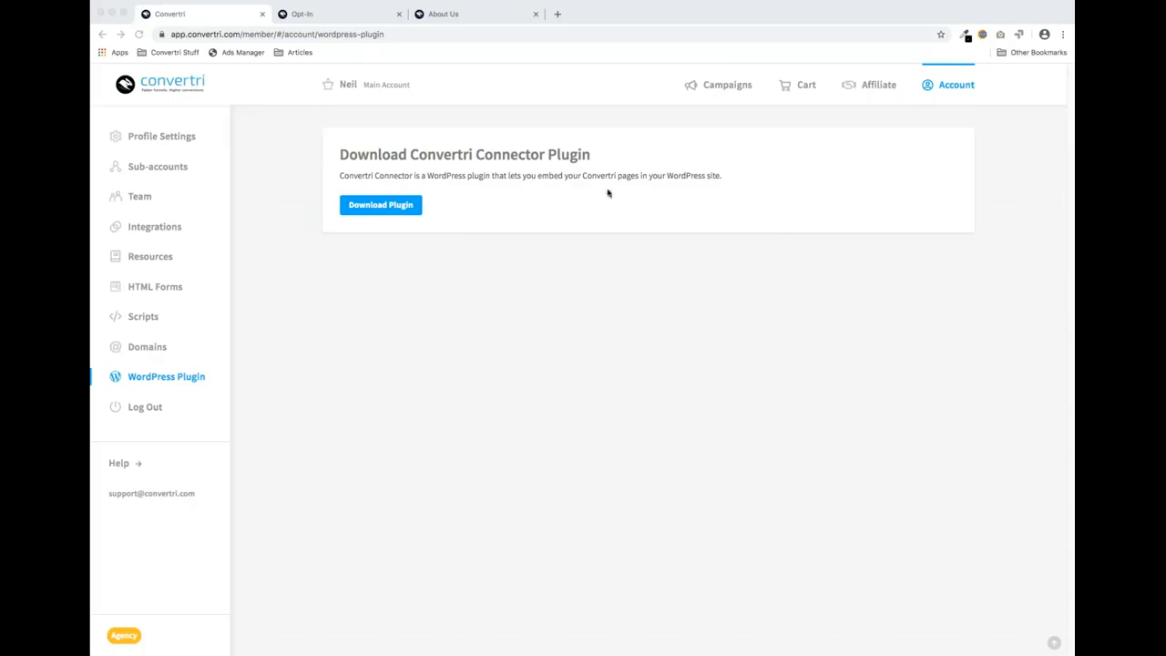
click(803, 115)
Open the Demo funnel from the campaign's funnel list and edit its Opt-In page
click(723, 85)
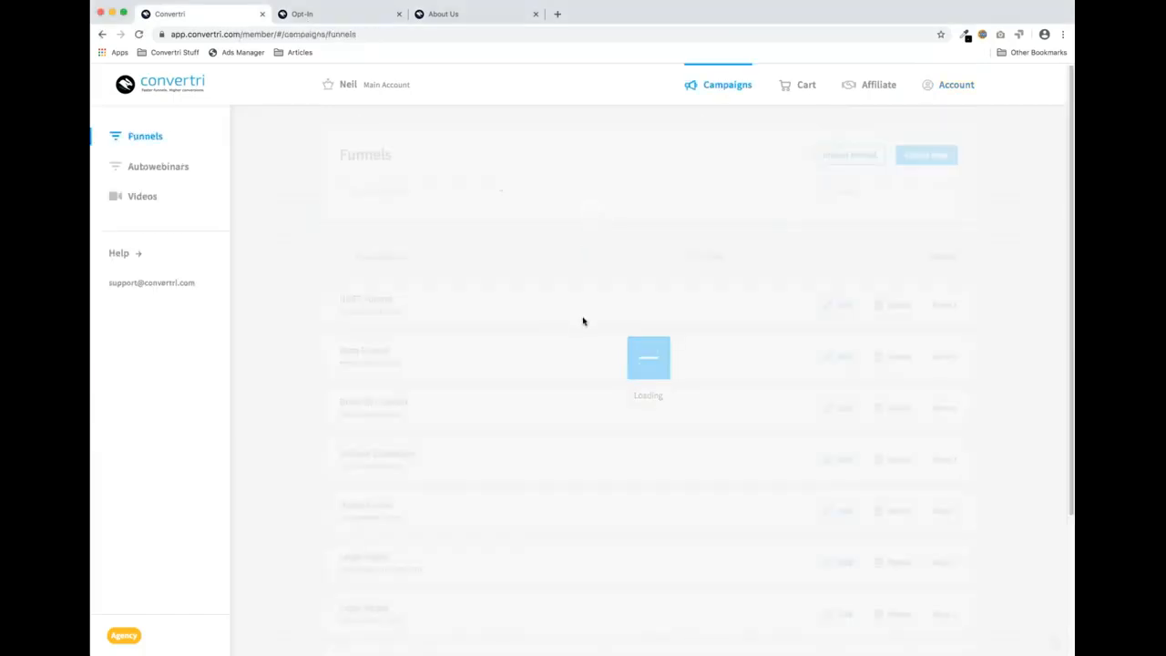
scroll(428, 364, down, 3)
click(417, 361)
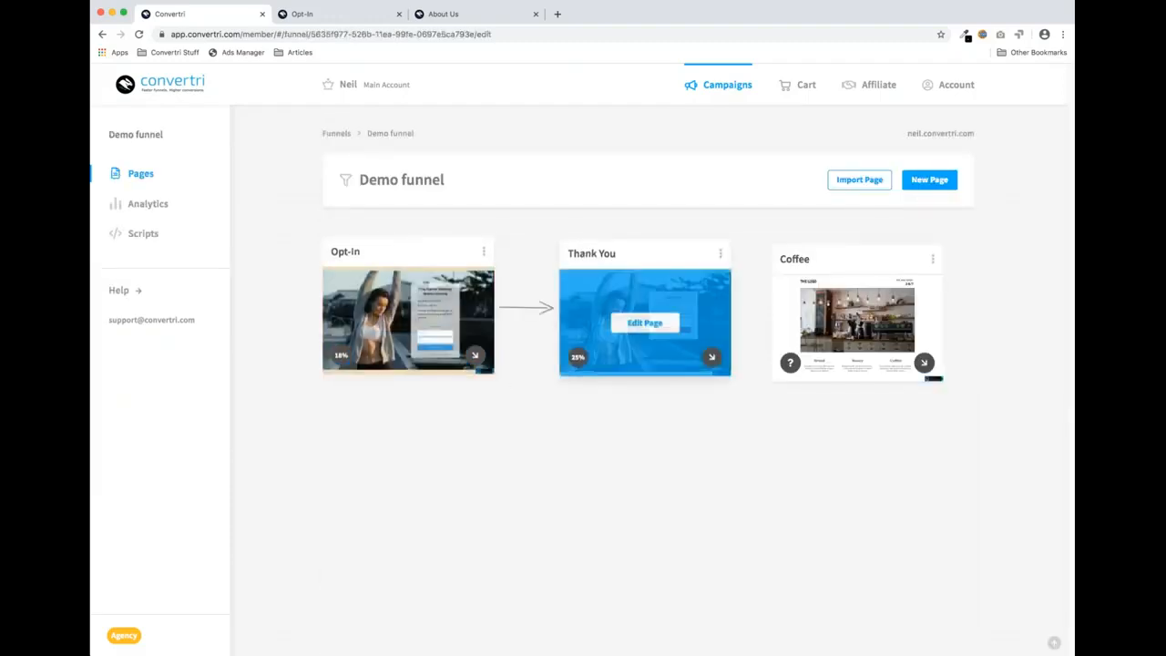
click(400, 319)
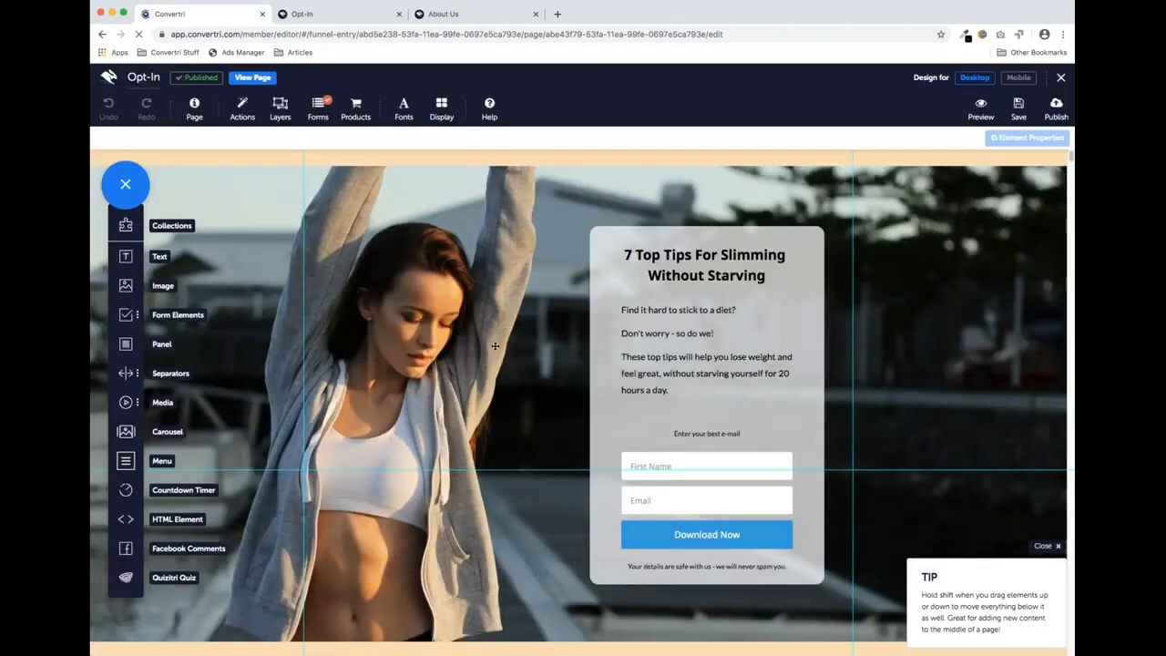
Add a Quizitri quiz to the Opt-In page in the blank area below the Privacy Policy link
scroll(480, 361, down, 5)
drag(126, 577, 477, 398)
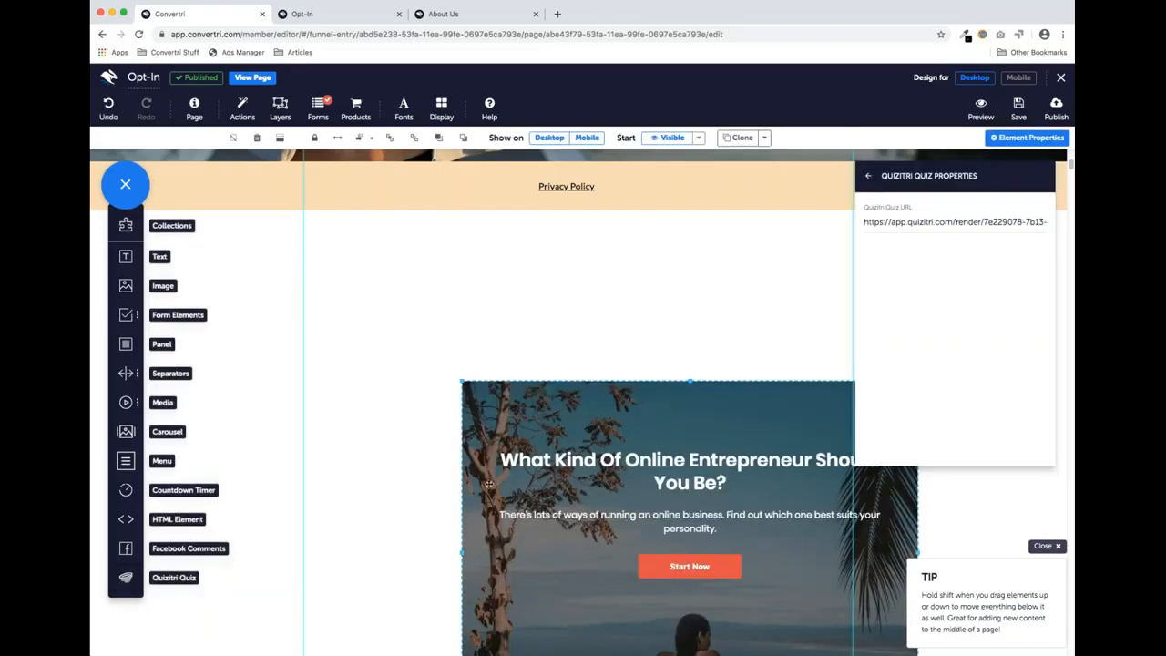
drag(719, 418, 627, 279)
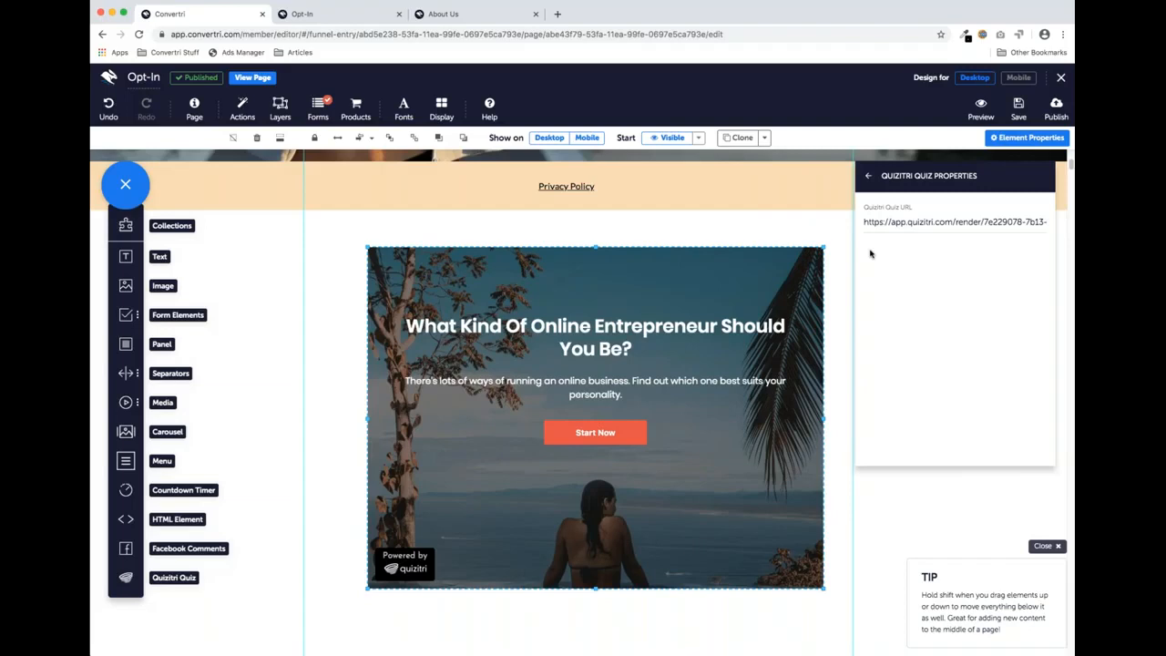
drag(612, 319, 592, 309)
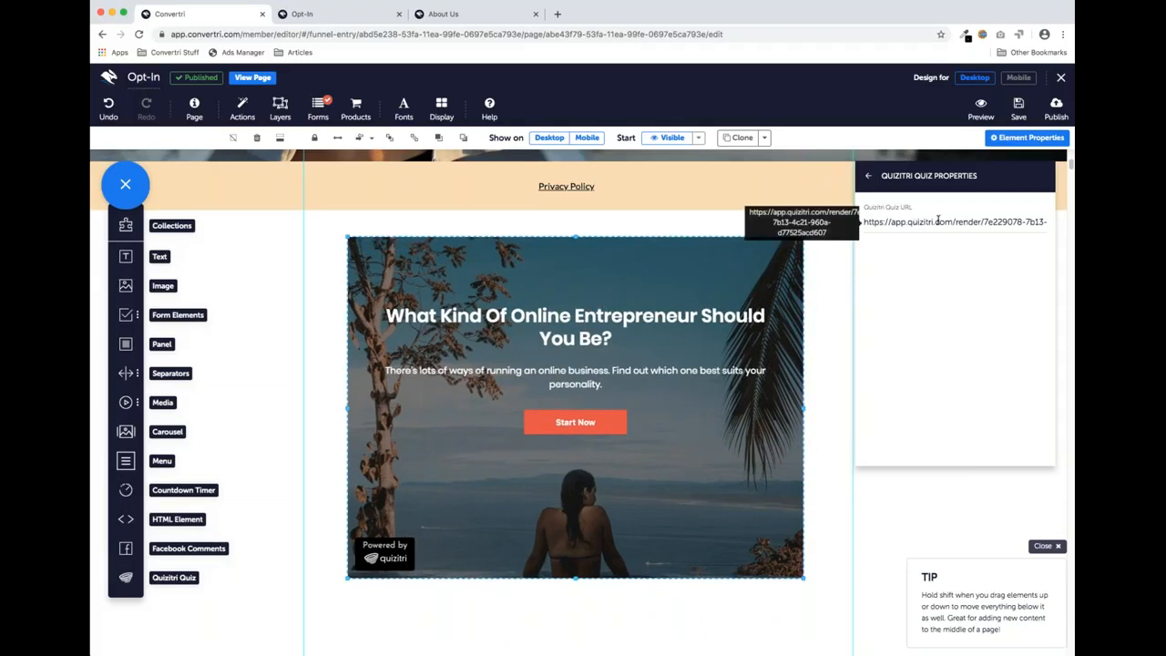
Make the Quizitri quiz slightly taller and centre it beneath the Privacy Policy link
click(868, 176)
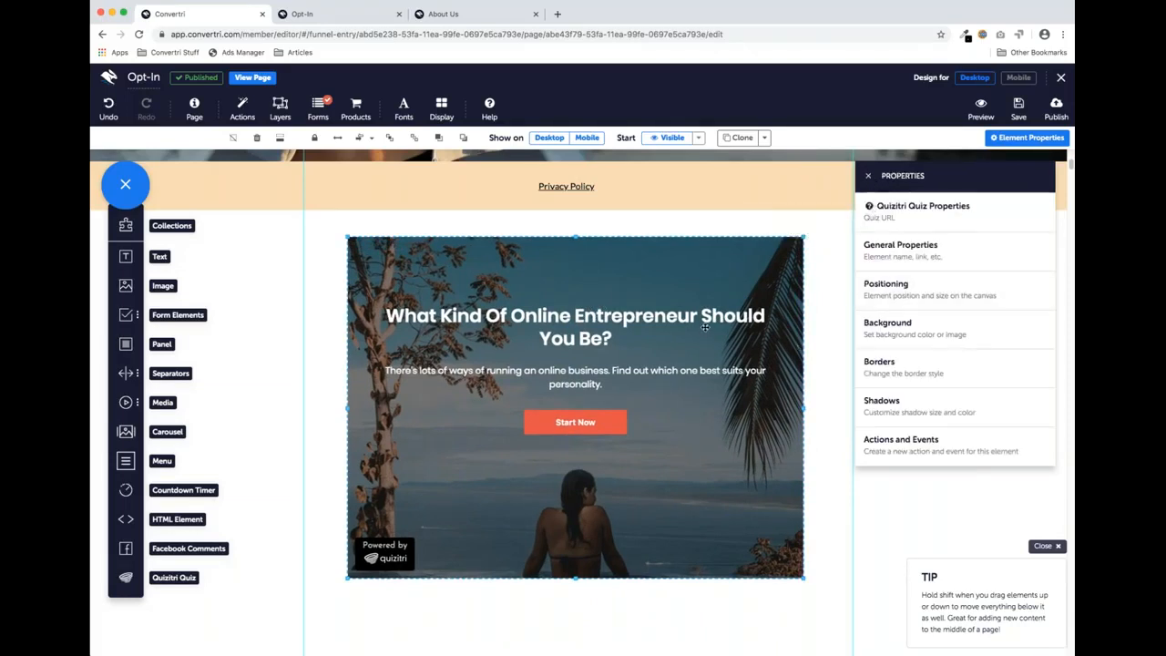
mouse_move(665, 491)
mouse_down()
mouse_move(585, 515)
mouse_move(656, 495)
mouse_up()
mouse_move(792, 580)
mouse_down()
mouse_move(684, 494)
mouse_move(794, 595)
mouse_up()
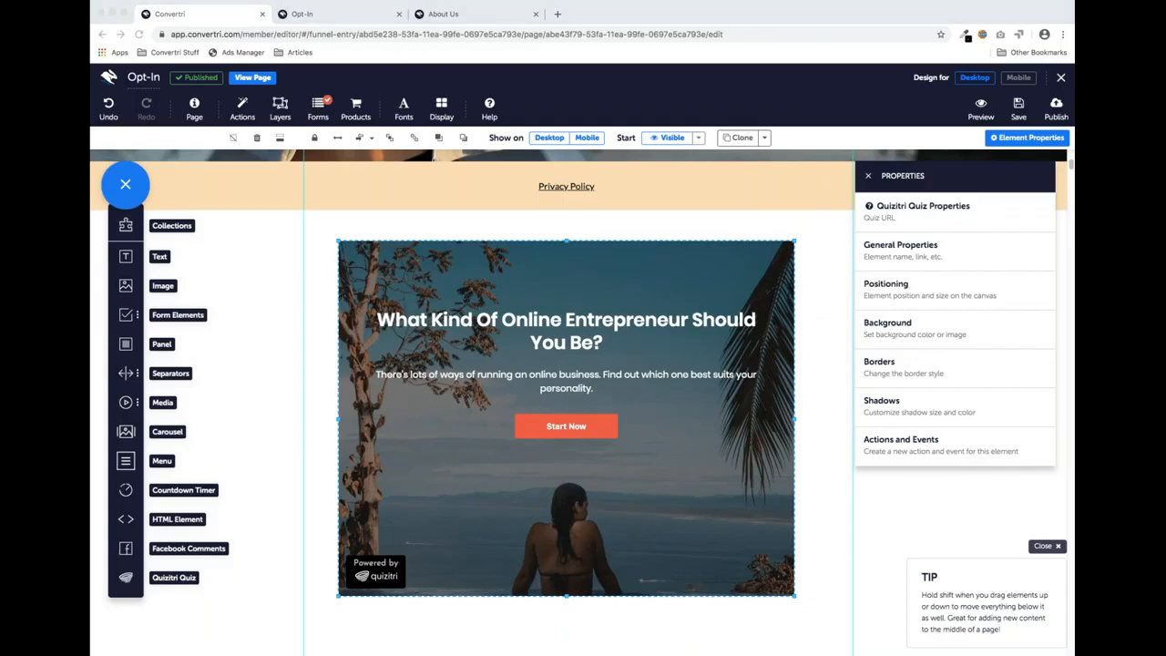
click(645, 257)
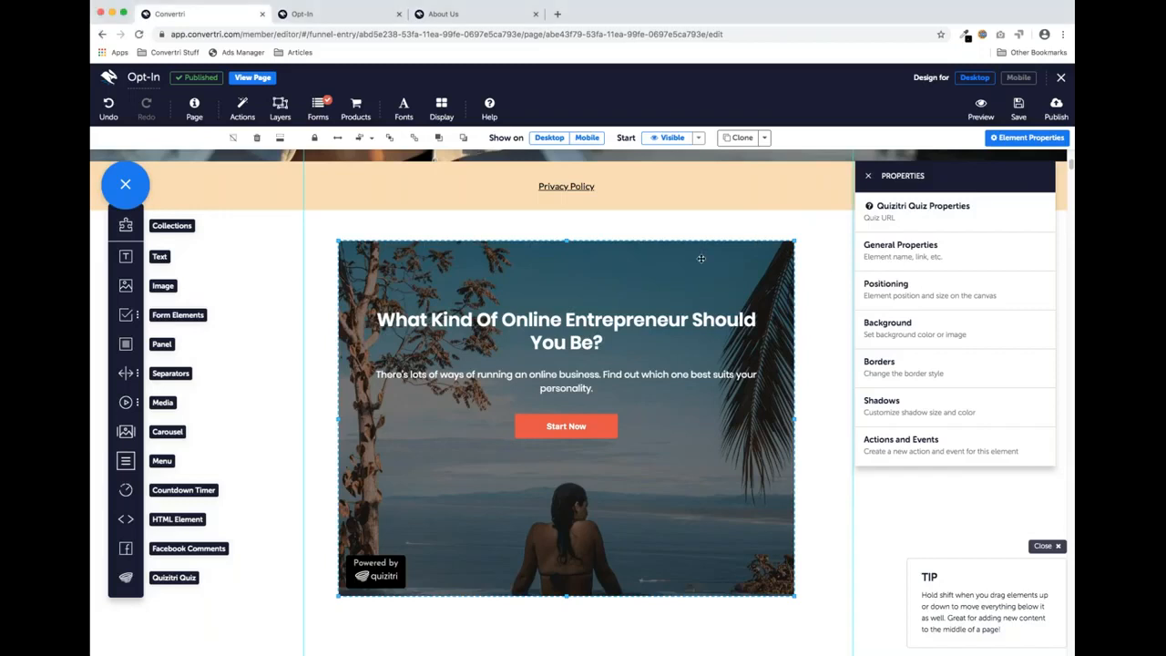
mouse_move(641, 272)
mouse_down()
mouse_move(648, 257)
mouse_move(635, 263)
mouse_up()
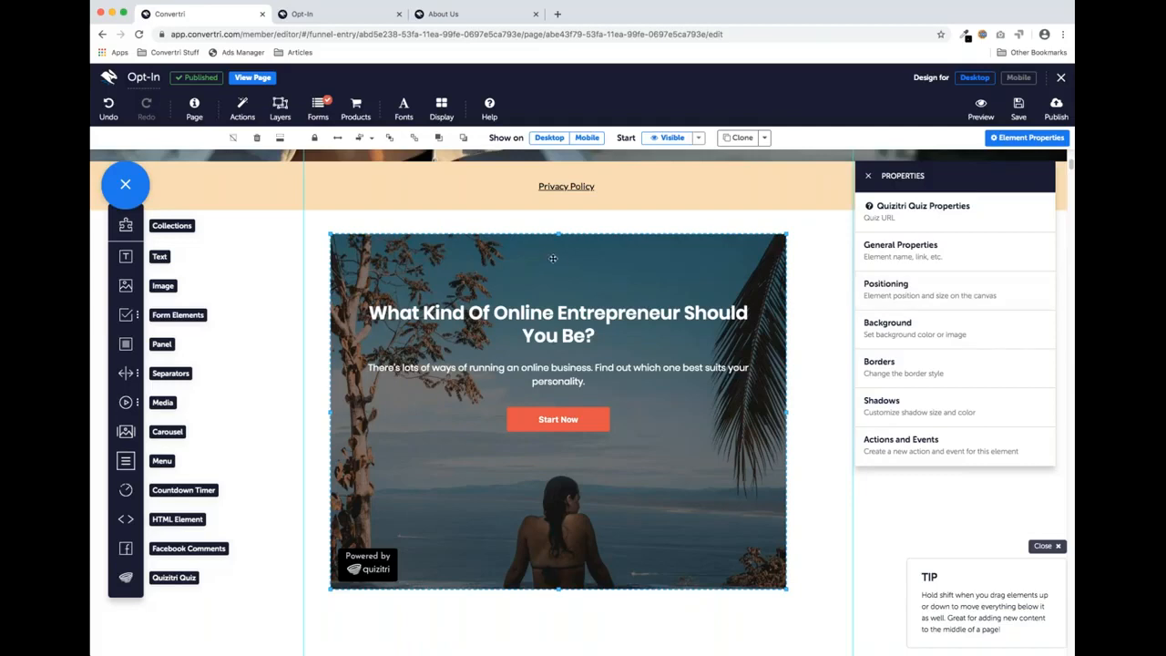
drag(572, 263, 581, 254)
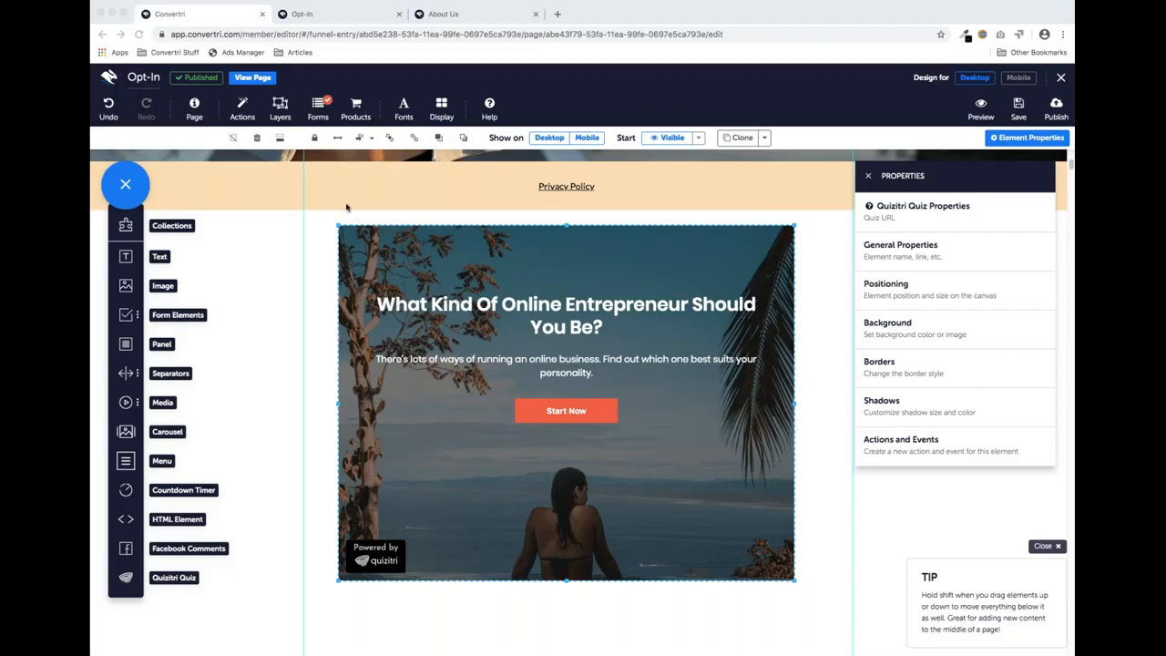
Open the Convertri Clubhouse Facebook group in a new browser tab and select its address without the ref=bookmarks part
click(618, 12)
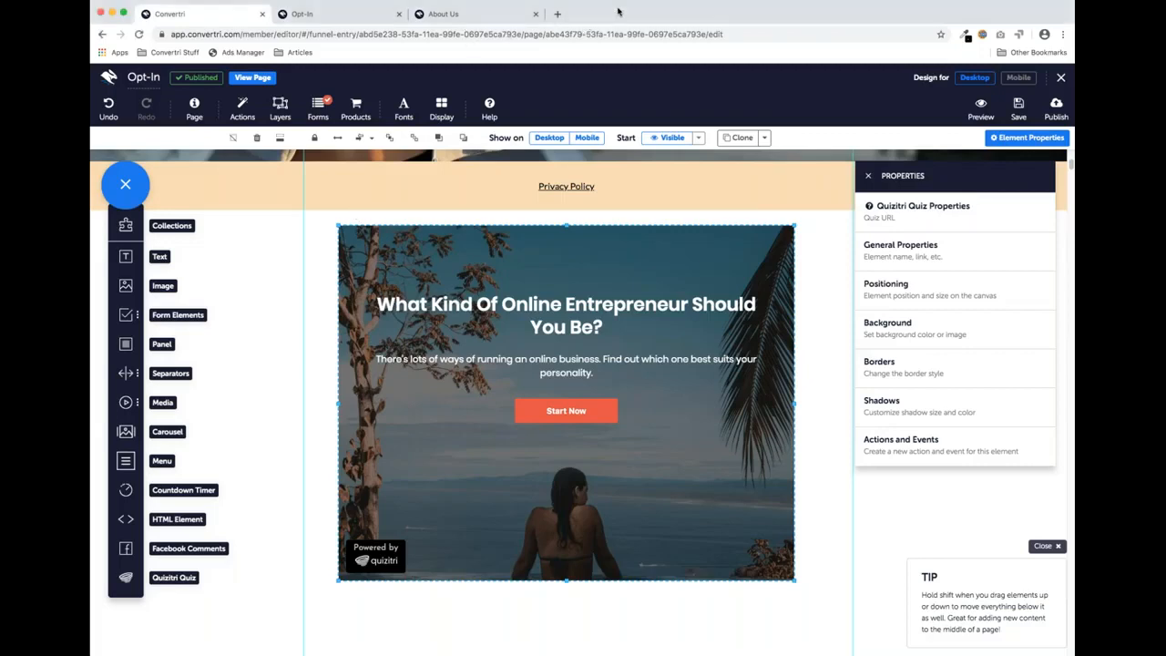
click(558, 15)
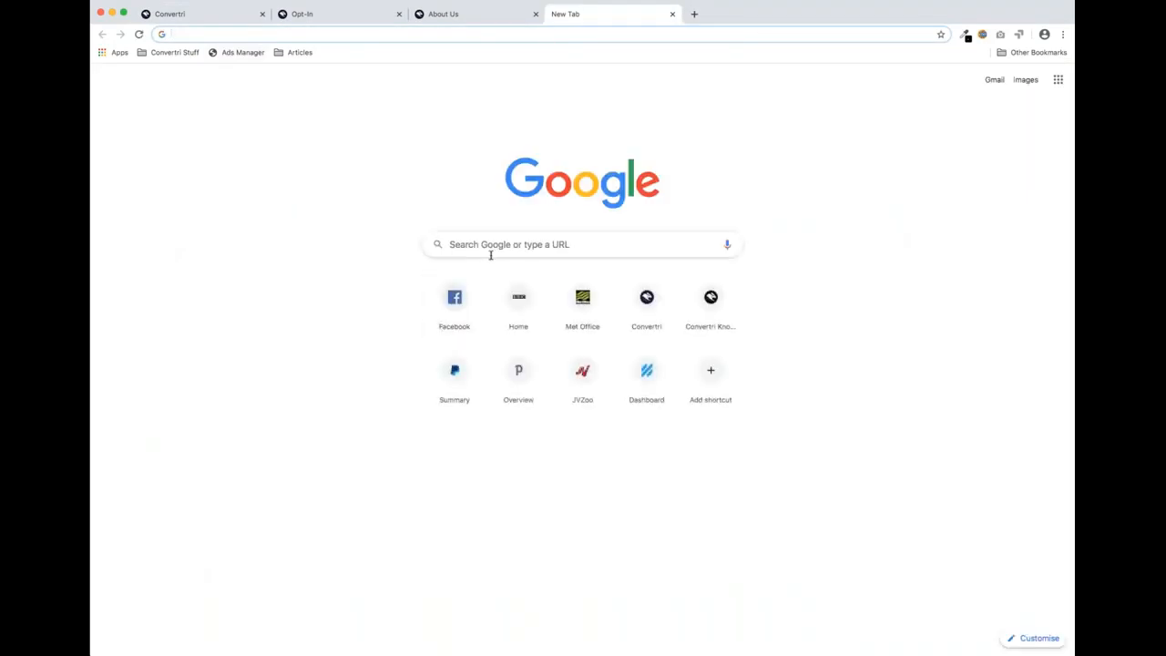
click(458, 299)
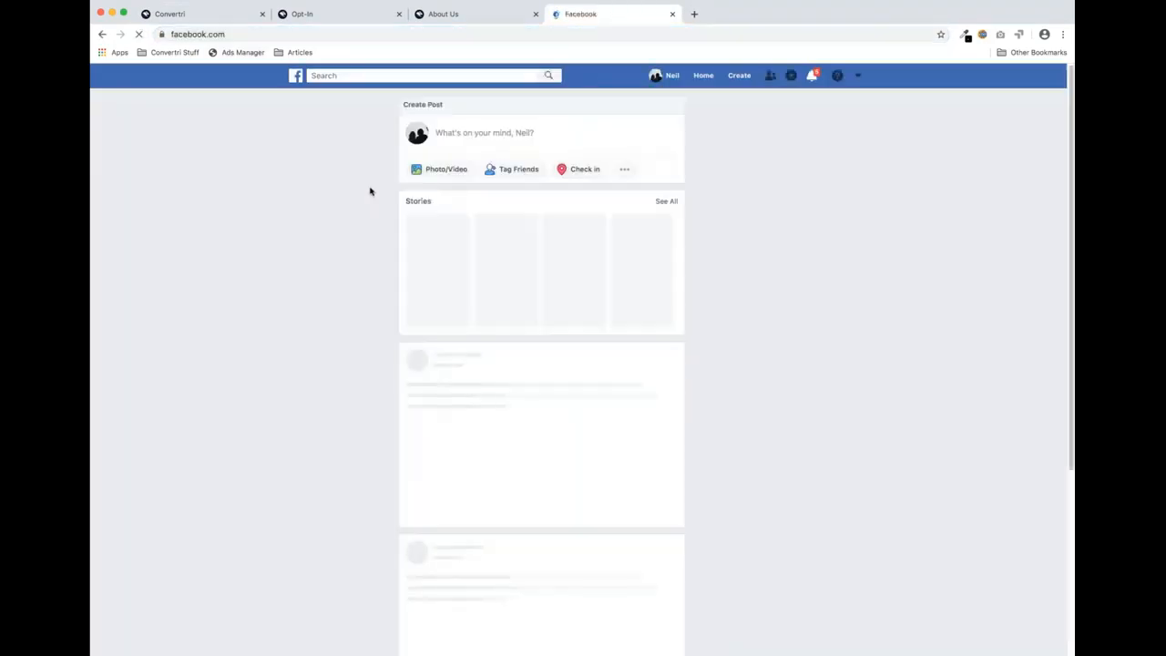
click(326, 213)
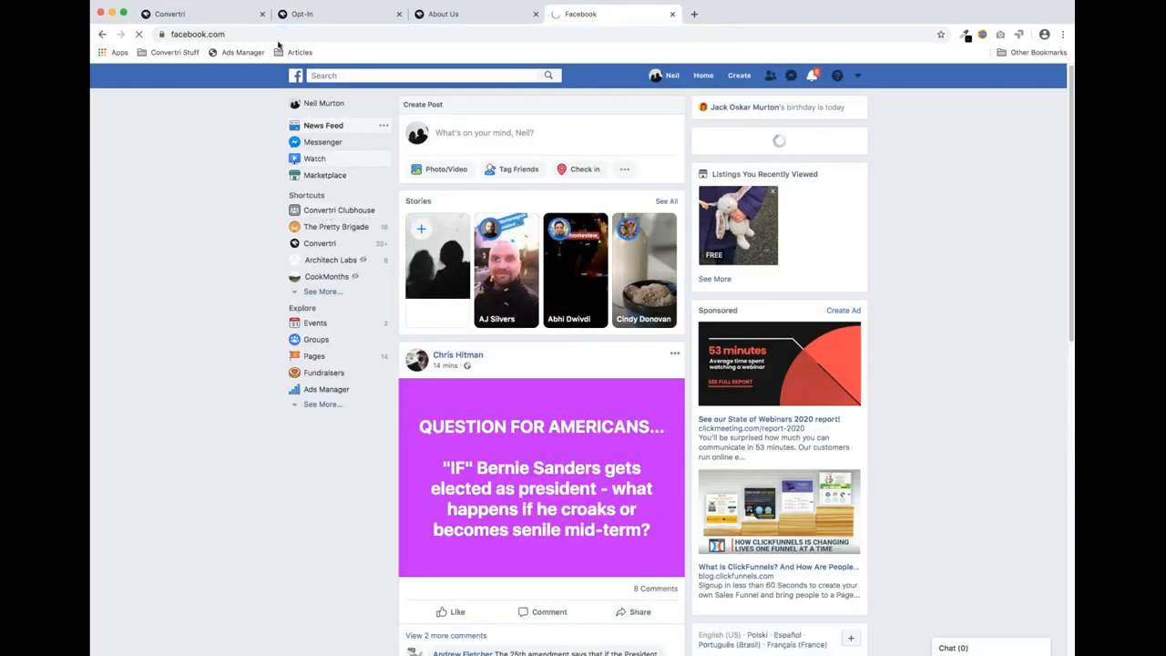
click(275, 34)
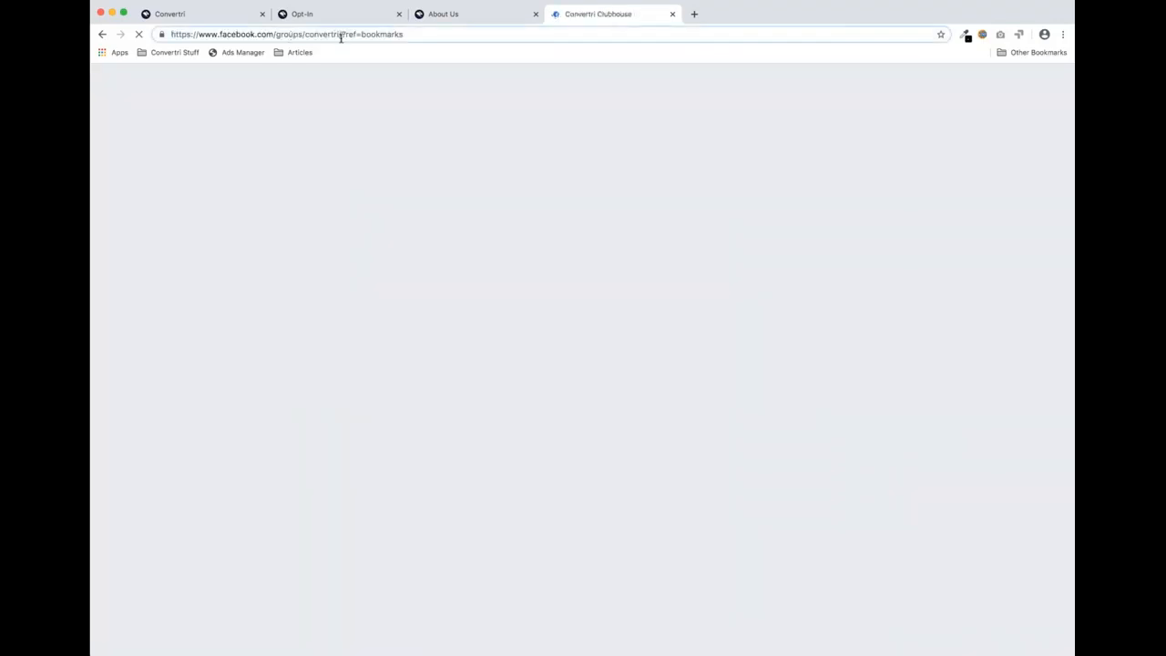
drag(342, 35, 170, 34)
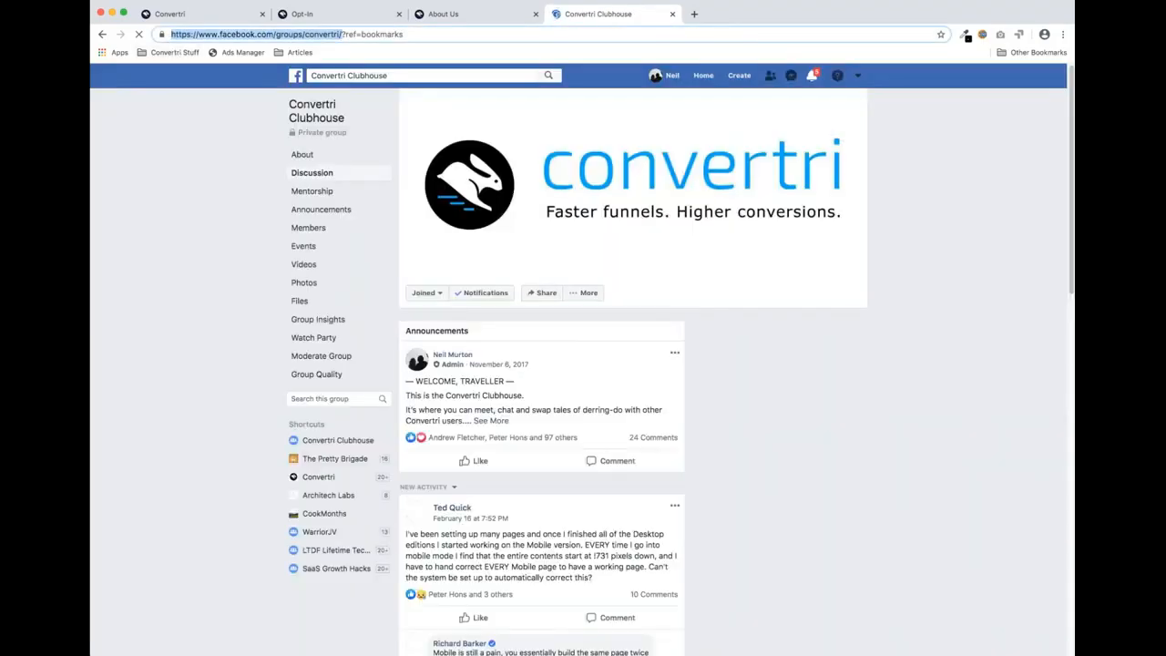
Switch back to Convertri, delete the Quizitri quiz from the Opt-In page, and save and close the page
click(198, 17)
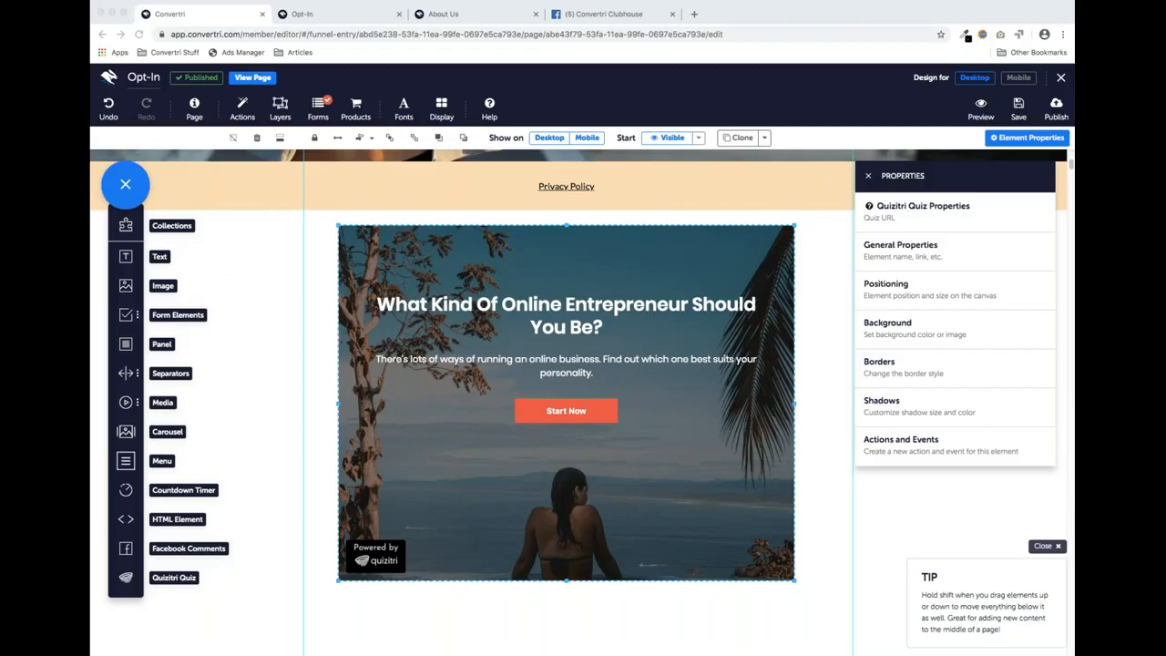
click(586, 237)
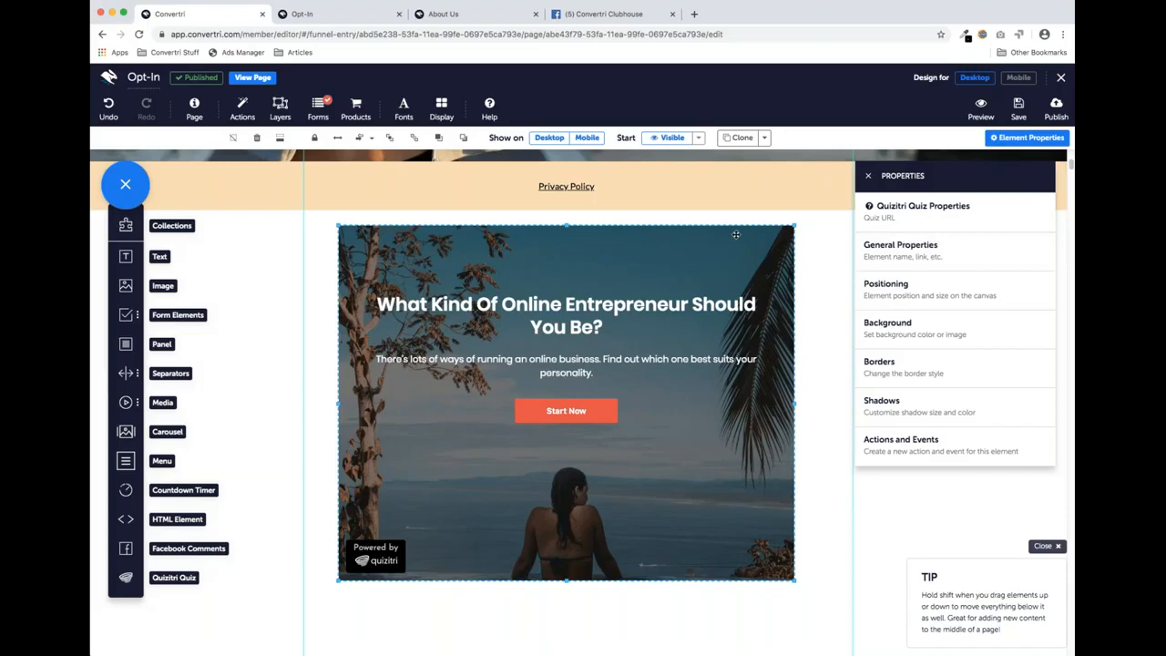
click(256, 138)
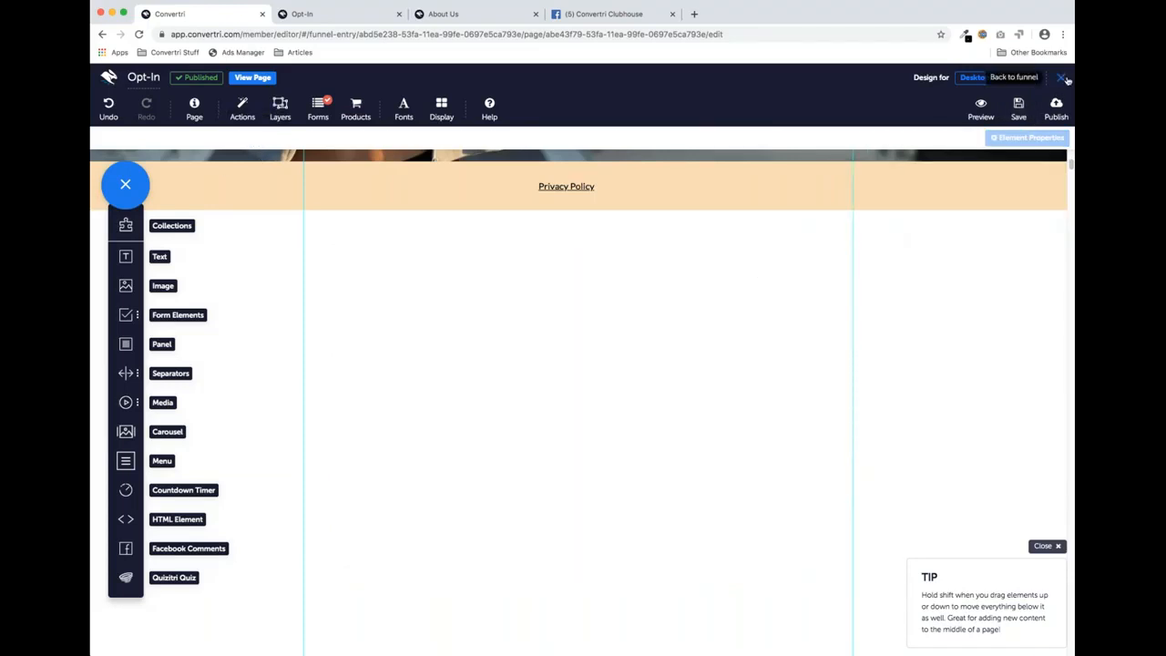
click(1019, 108)
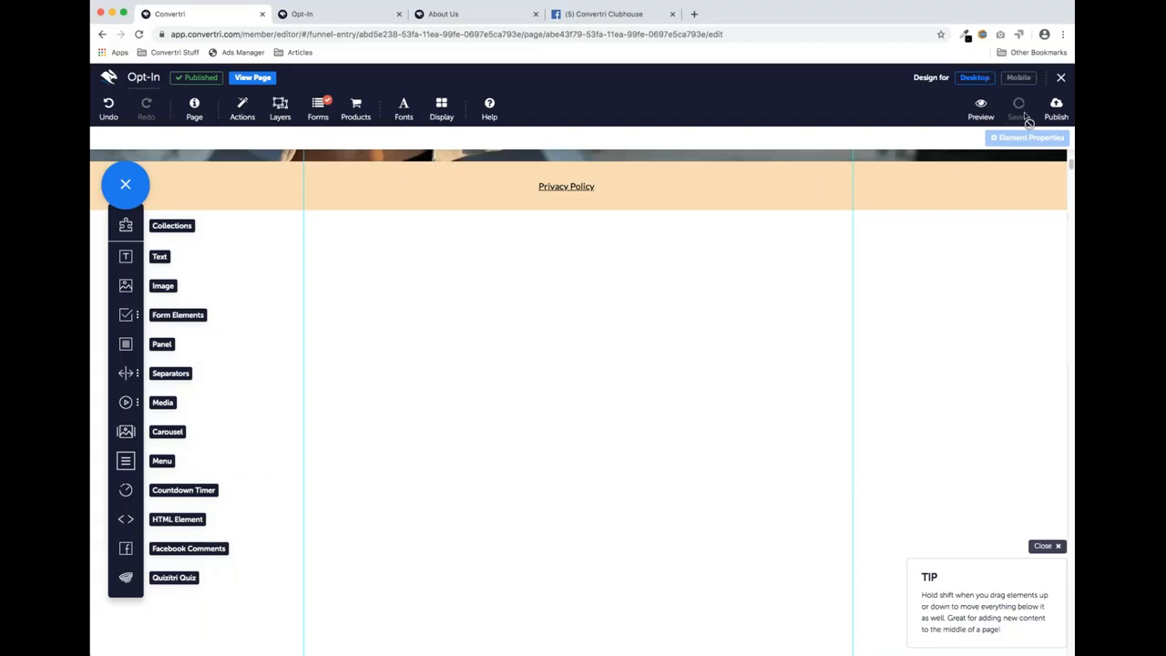
click(1060, 78)
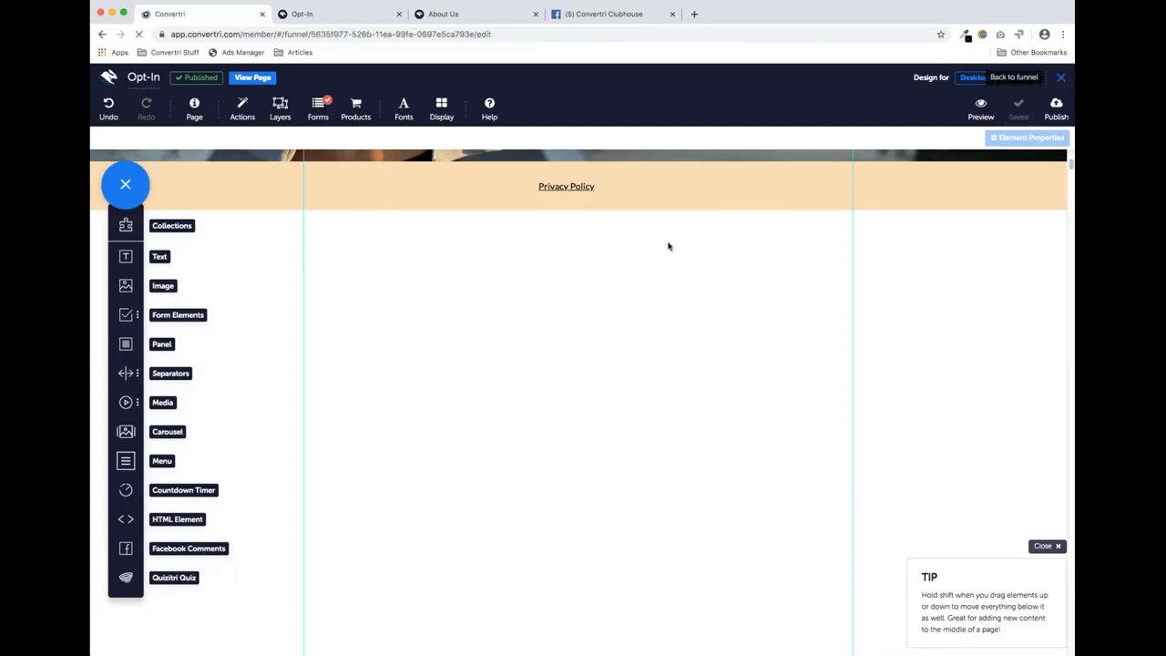
Connect the Opt-In page to the Coffee page in the Demo funnel and place Thank You below Coffee
drag(658, 255, 645, 459)
drag(474, 355, 719, 249)
drag(627, 435, 705, 451)
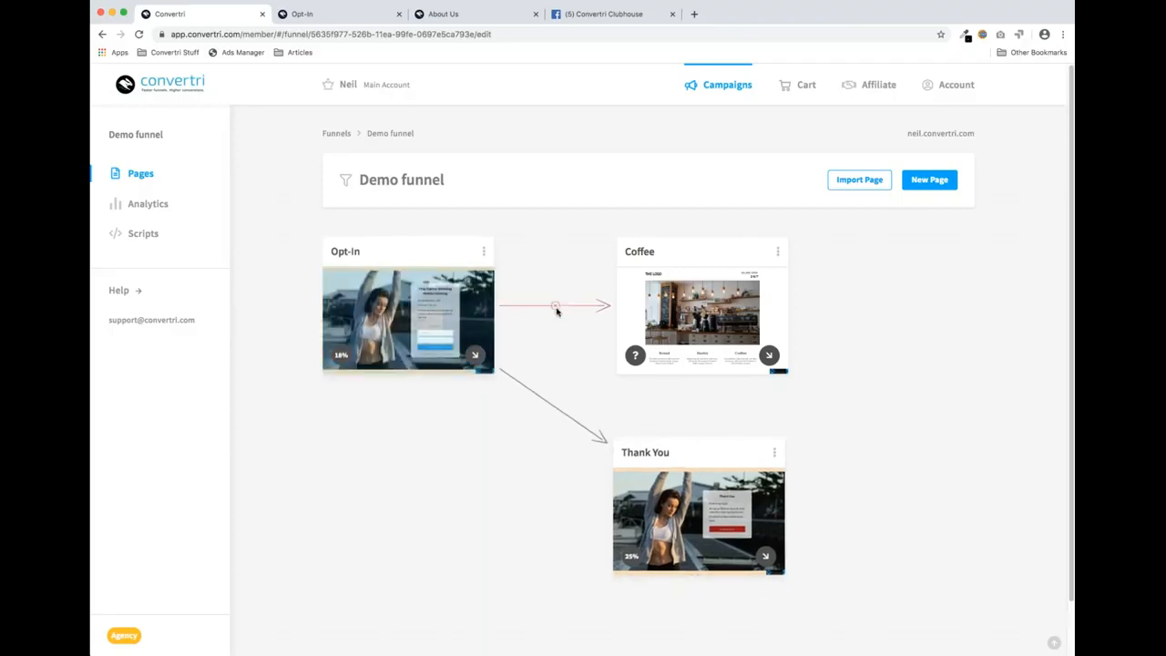
Open the Opt-In page for editing, try out a button in Link mode over the background photo, and delete it
mouse_move(459, 316)
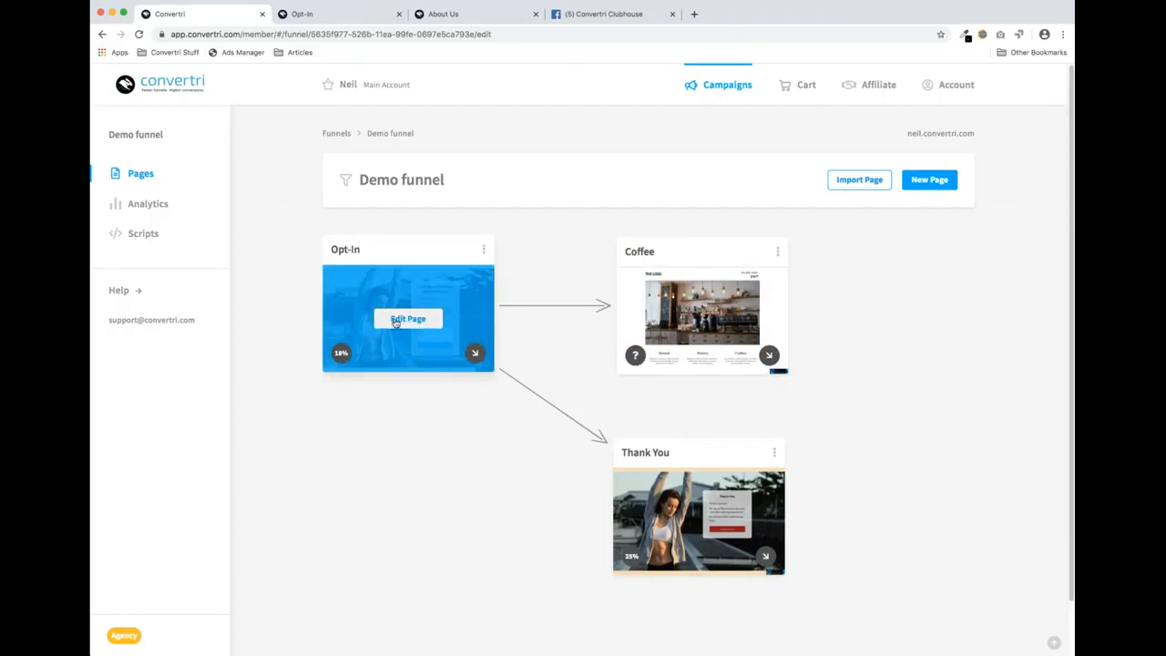
click(395, 322)
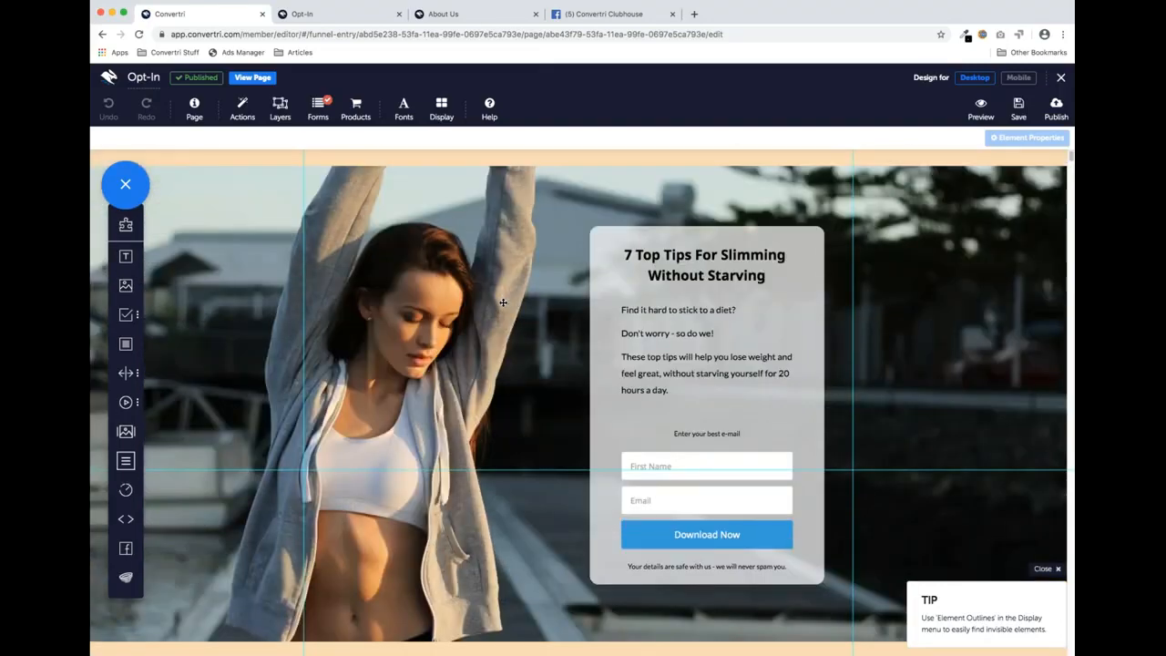
scroll(502, 302, down, 2)
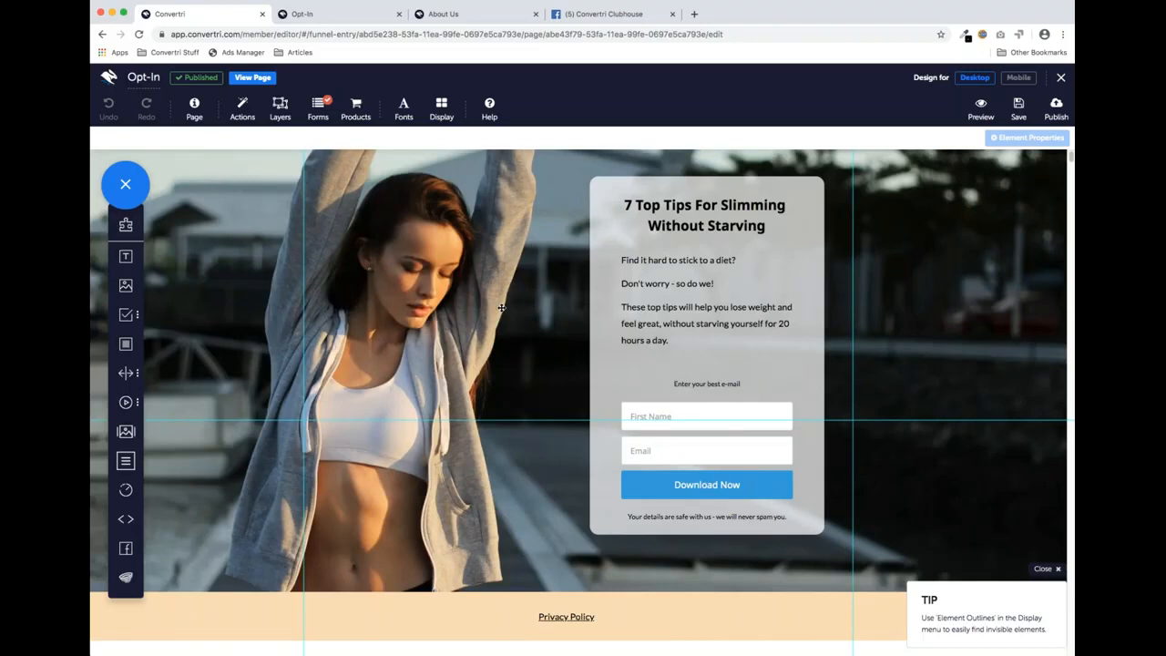
mouse_move(135, 343)
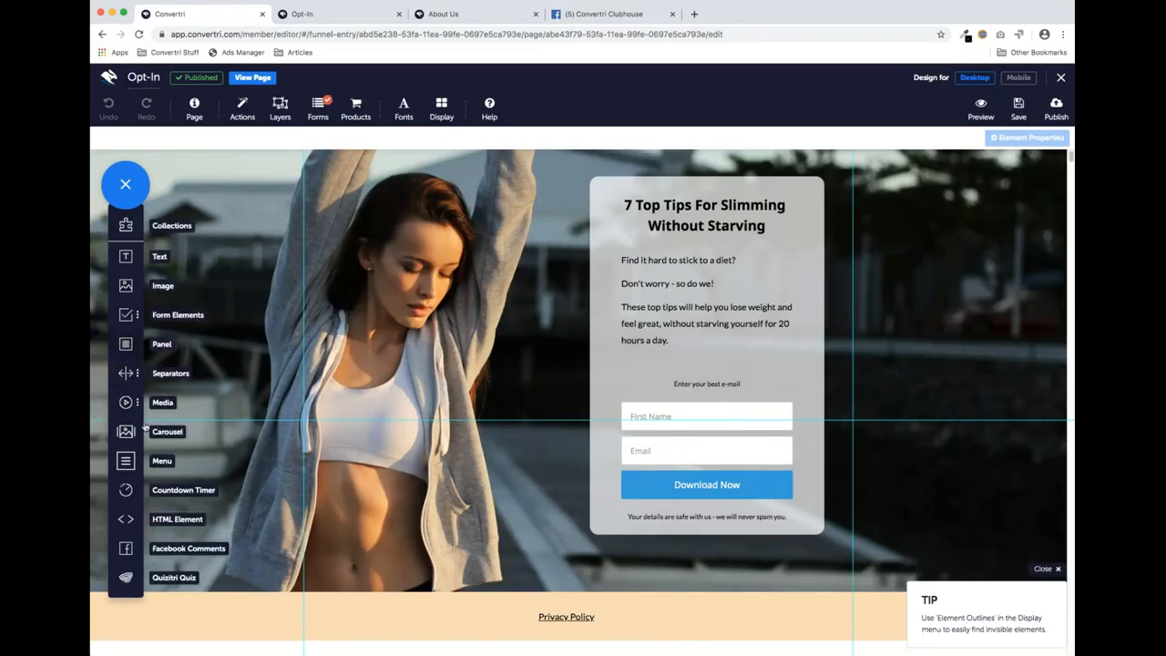
click(125, 320)
drag(167, 441, 387, 306)
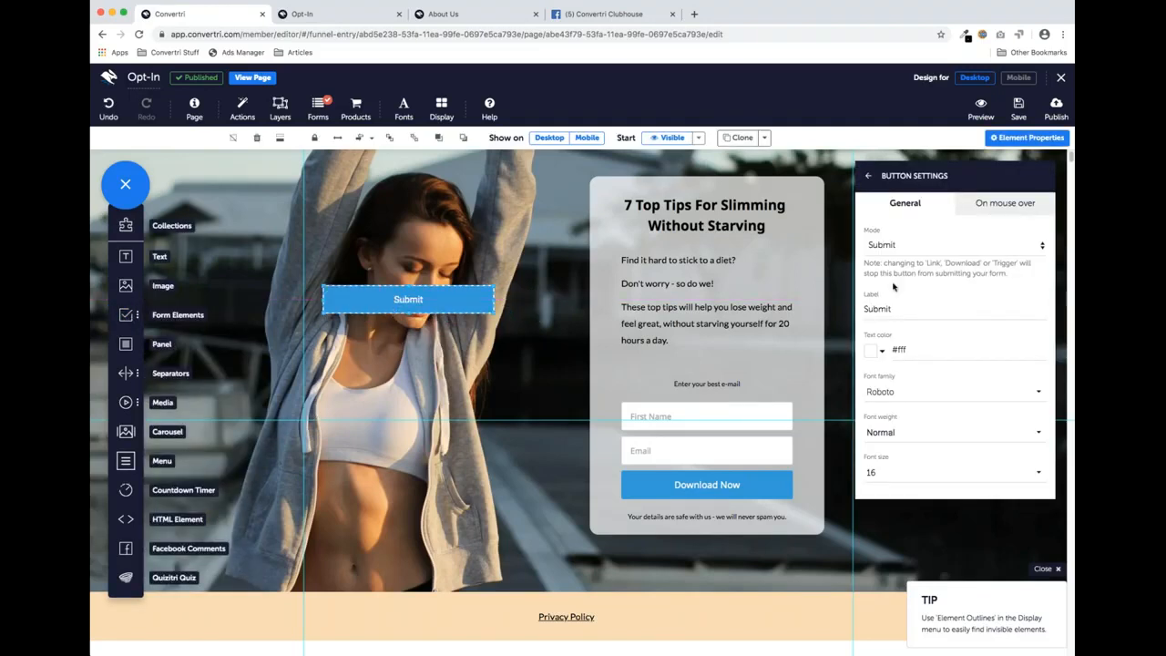
click(949, 272)
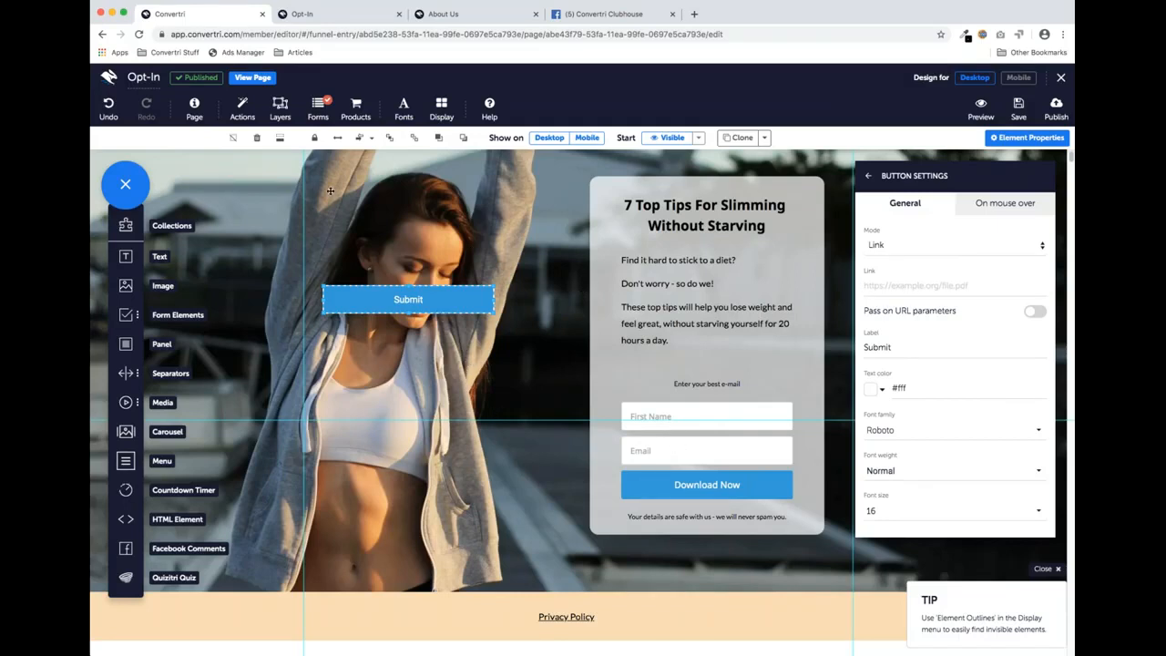
click(255, 138)
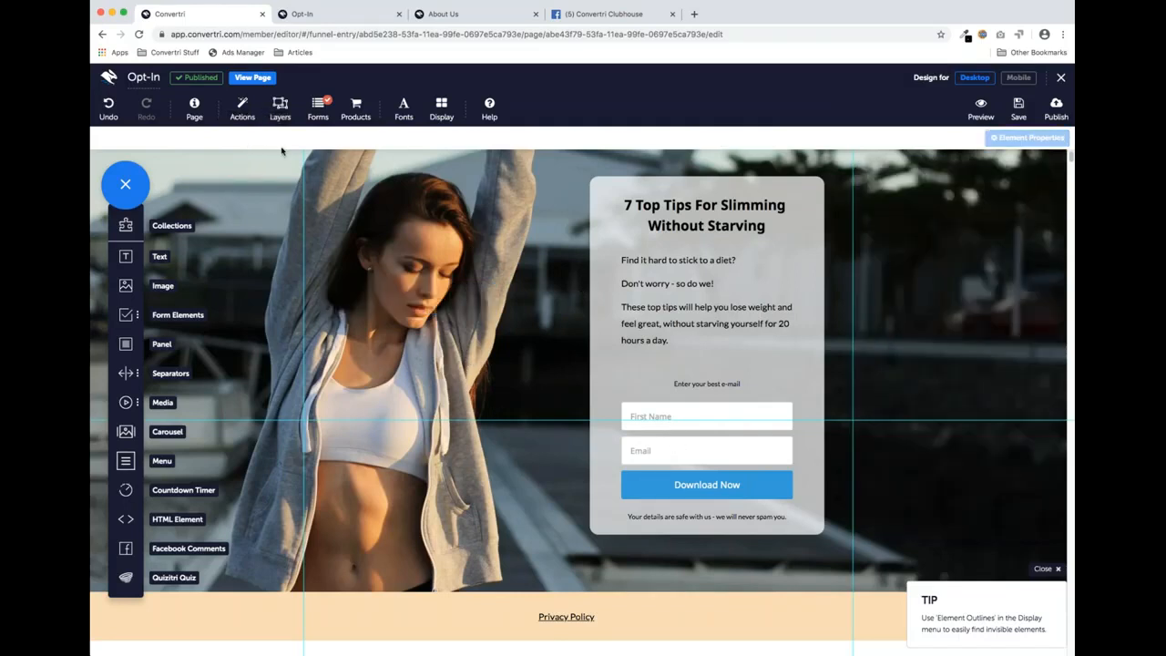
Examine the autoresponder services and the MailChimp list settings in the Opt-In page's form configuration
click(319, 111)
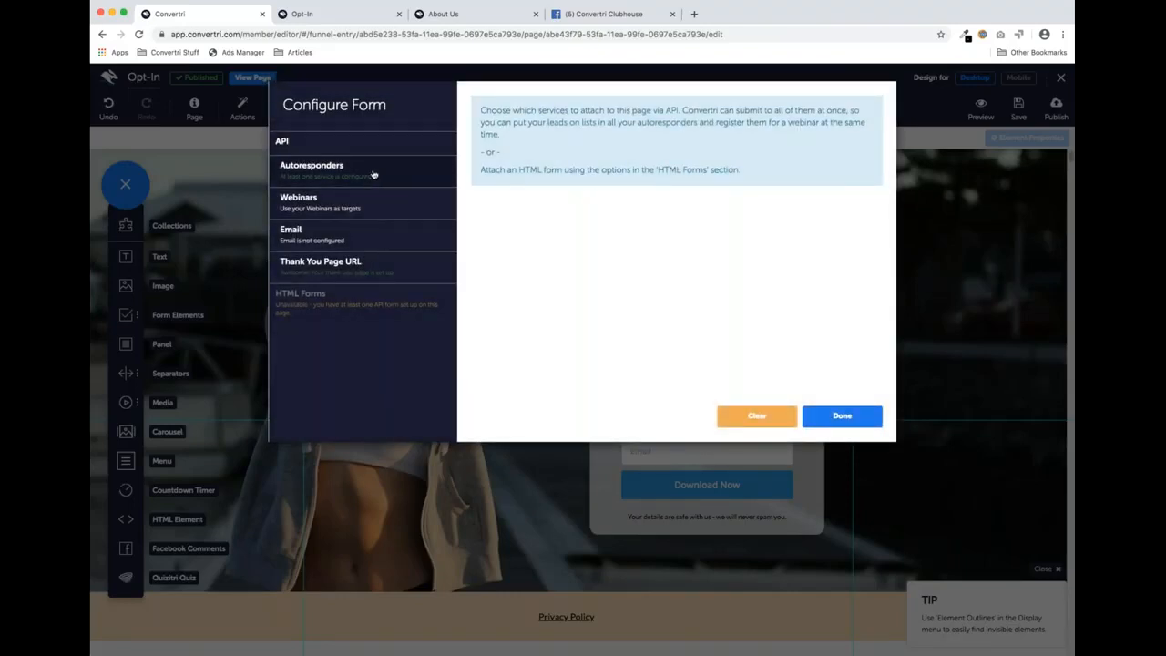
click(373, 175)
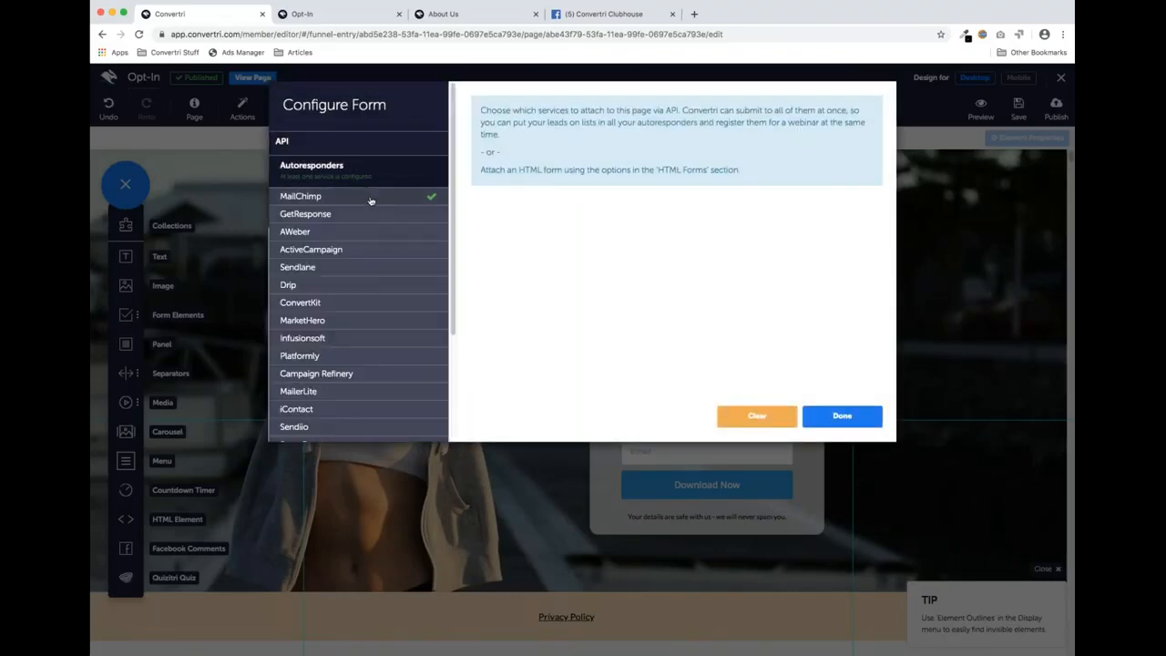
click(371, 197)
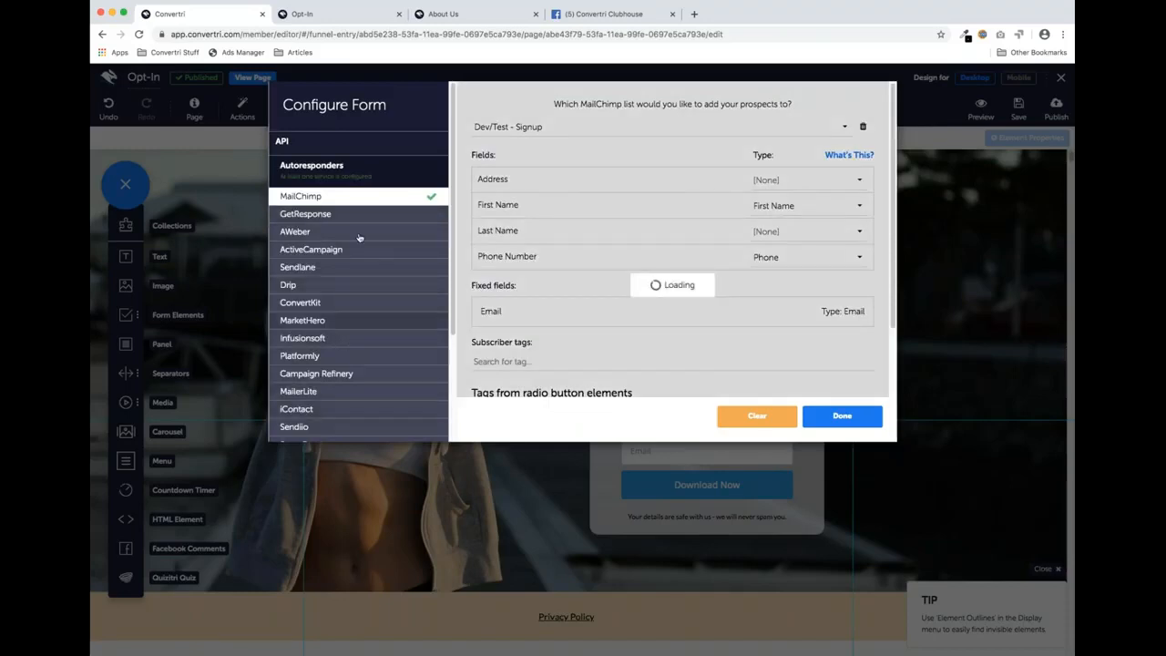
scroll(359, 237, down, 5)
Examine the thank-you redirect suggestions, cancel clearing the form configuration, and return to the Demo funnel
click(347, 381)
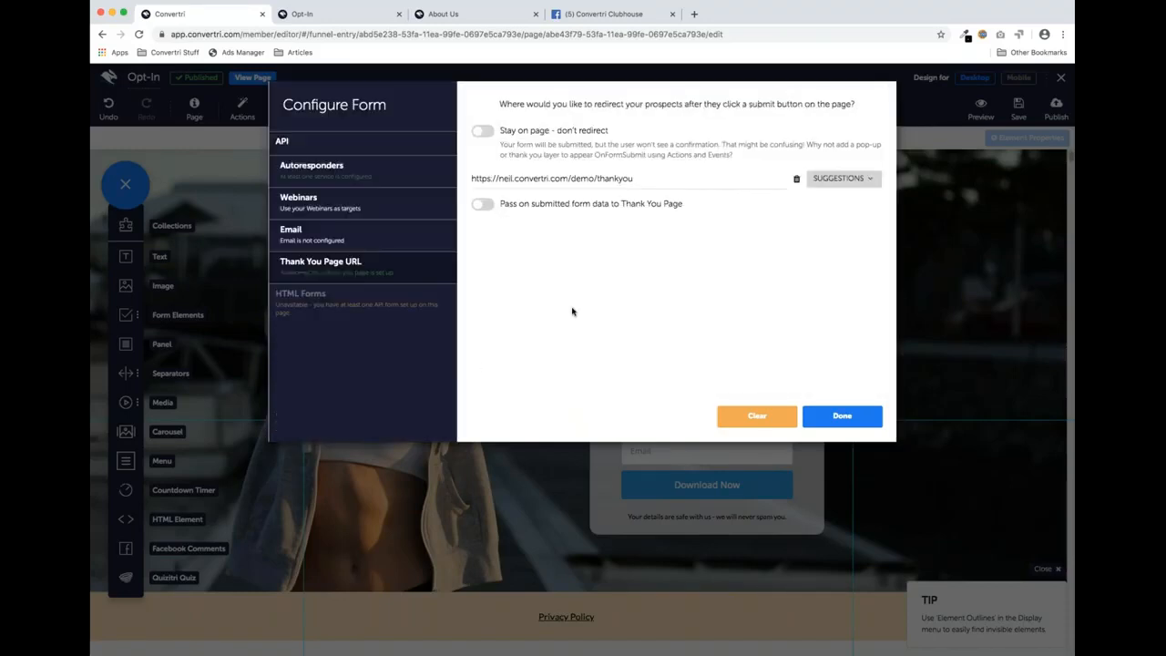
click(859, 179)
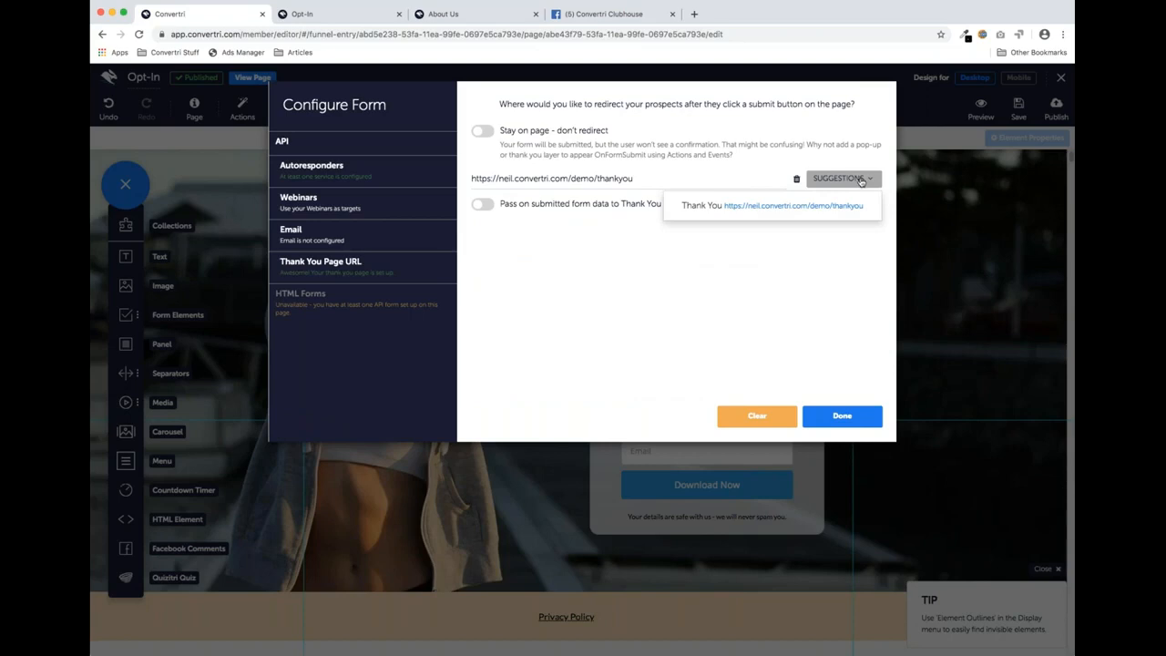
click(713, 275)
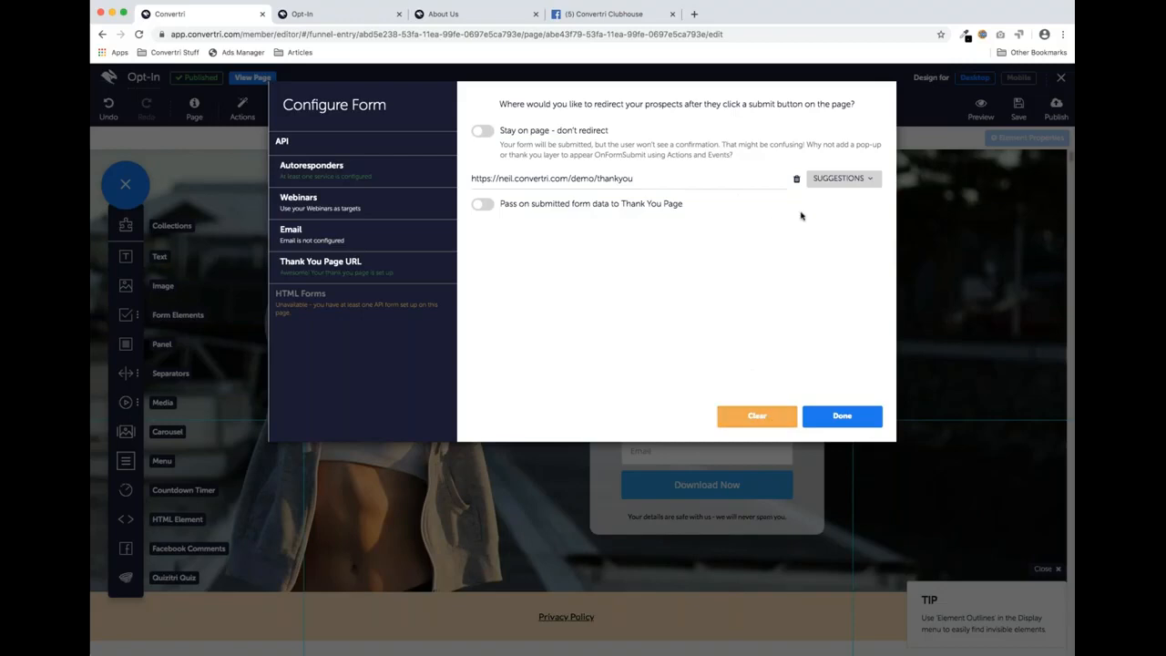
click(773, 417)
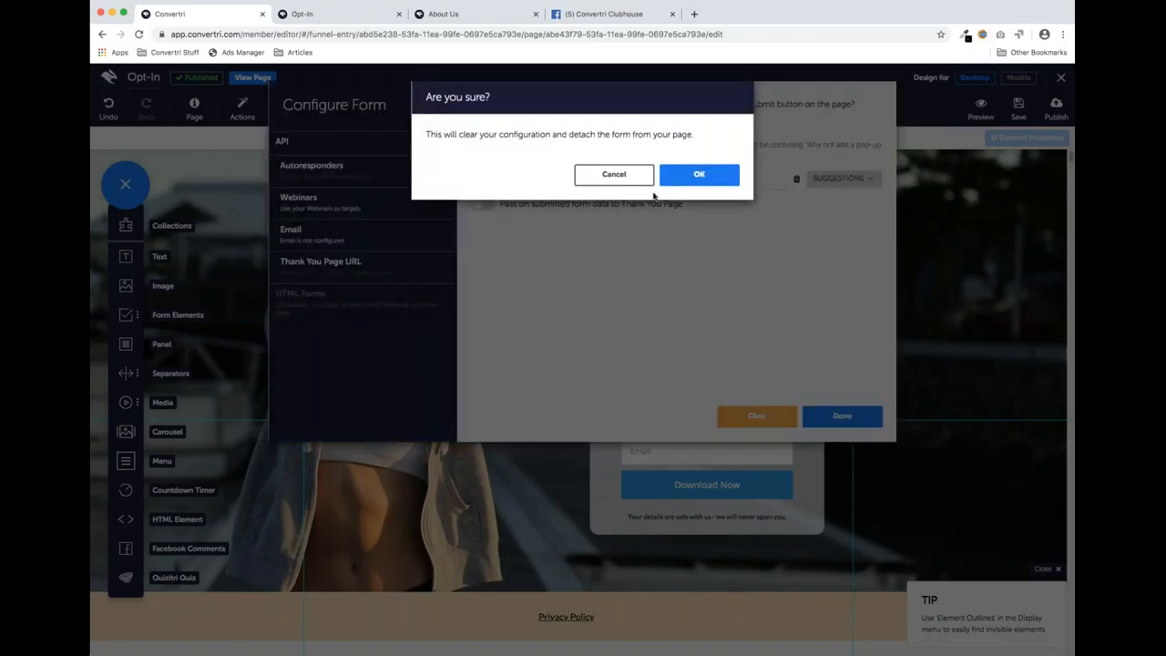
click(614, 174)
click(840, 416)
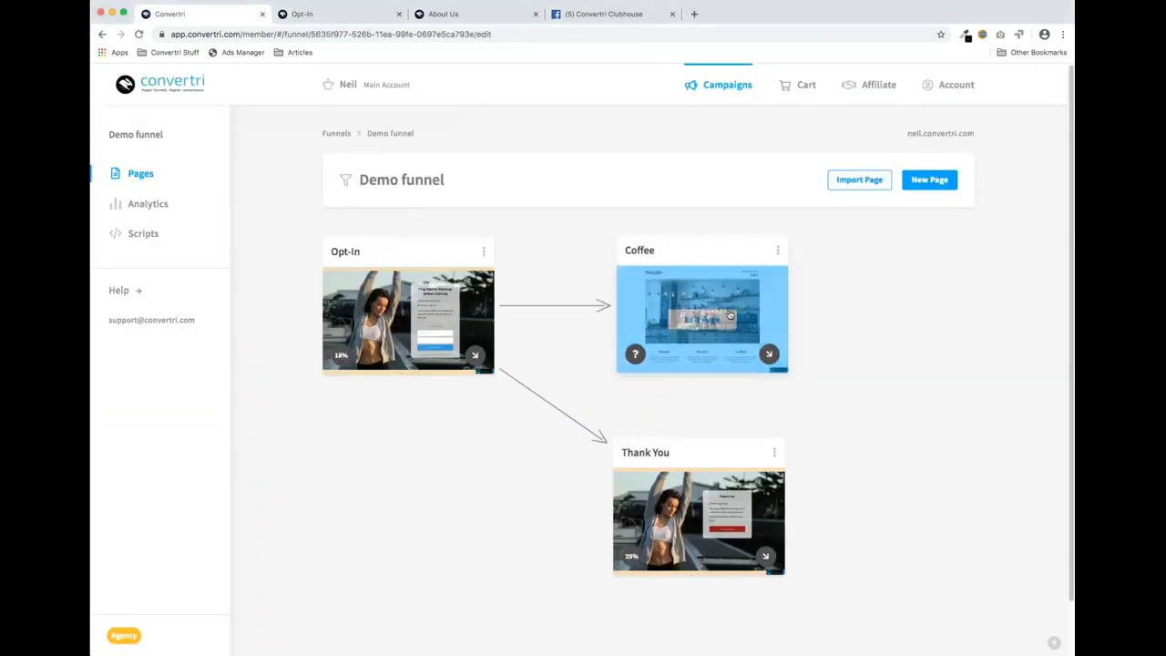
Open the Coffee page, publish it under the path demo/coffee, and return to the Demo funnel
click(727, 318)
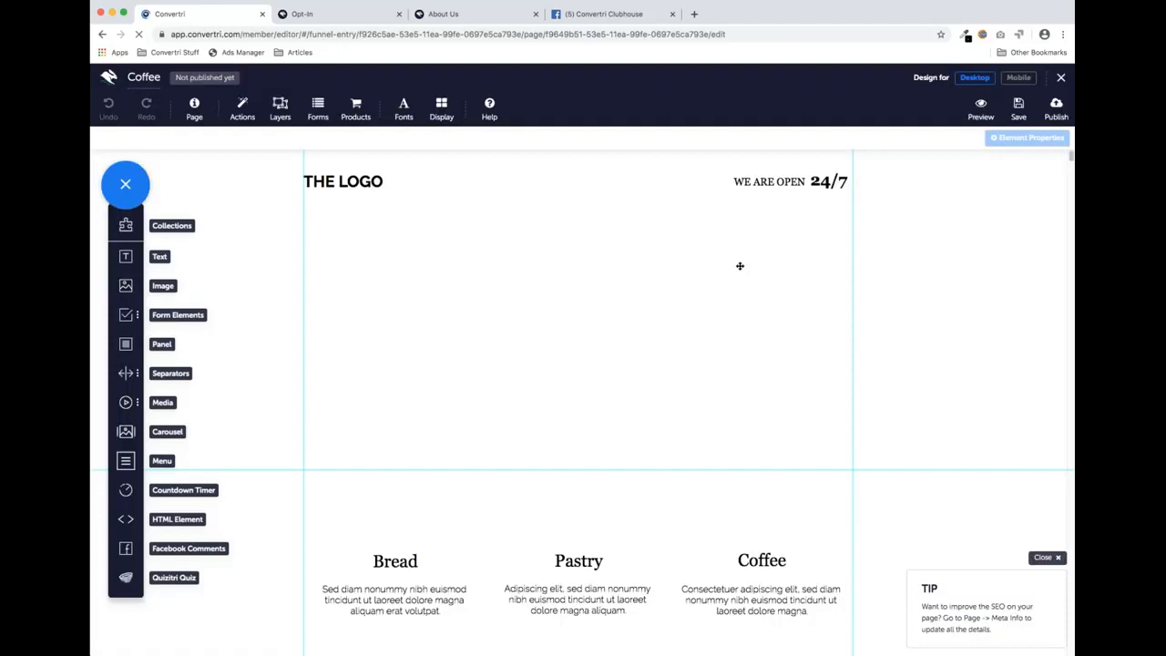
click(1055, 108)
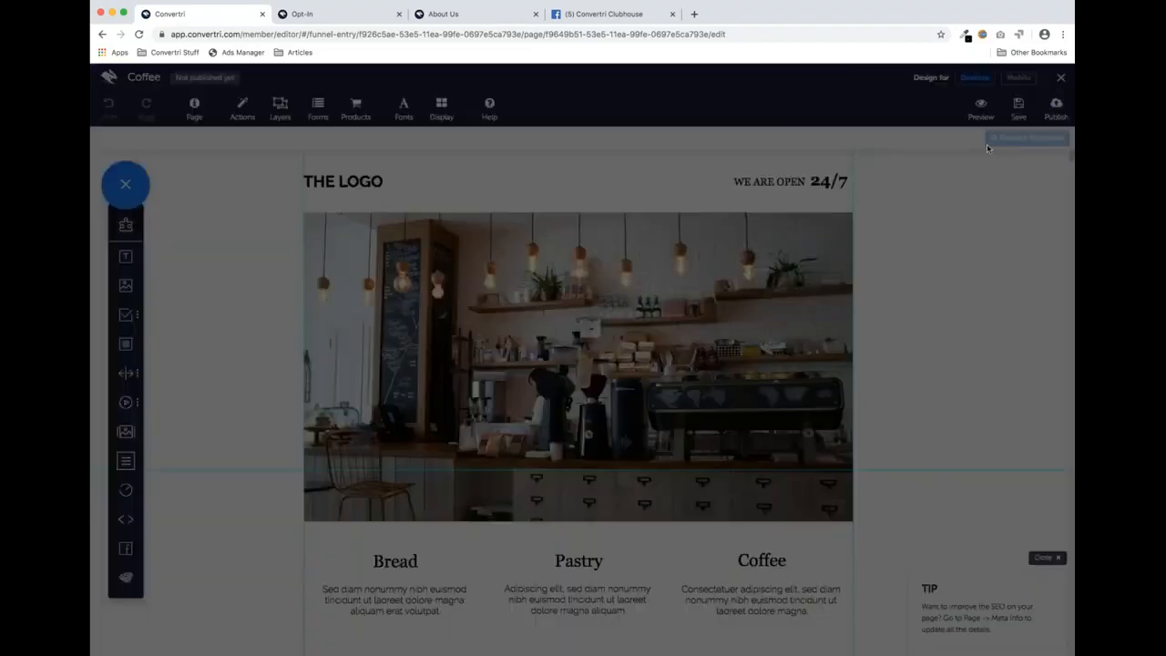
text(demo/coffee)
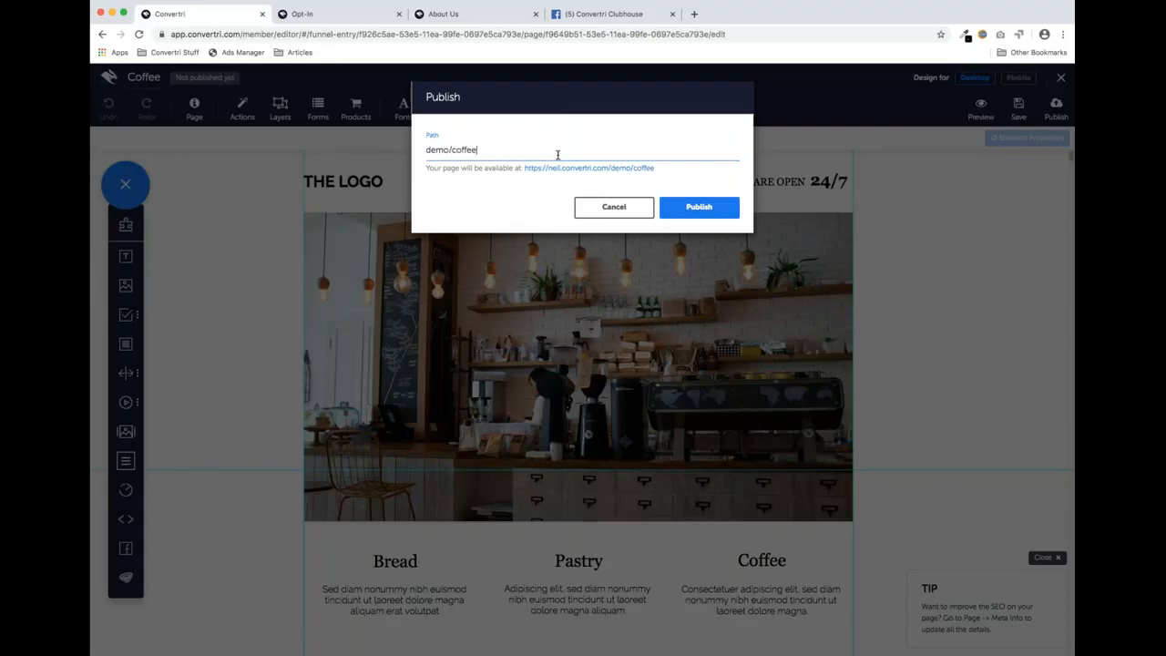
click(695, 215)
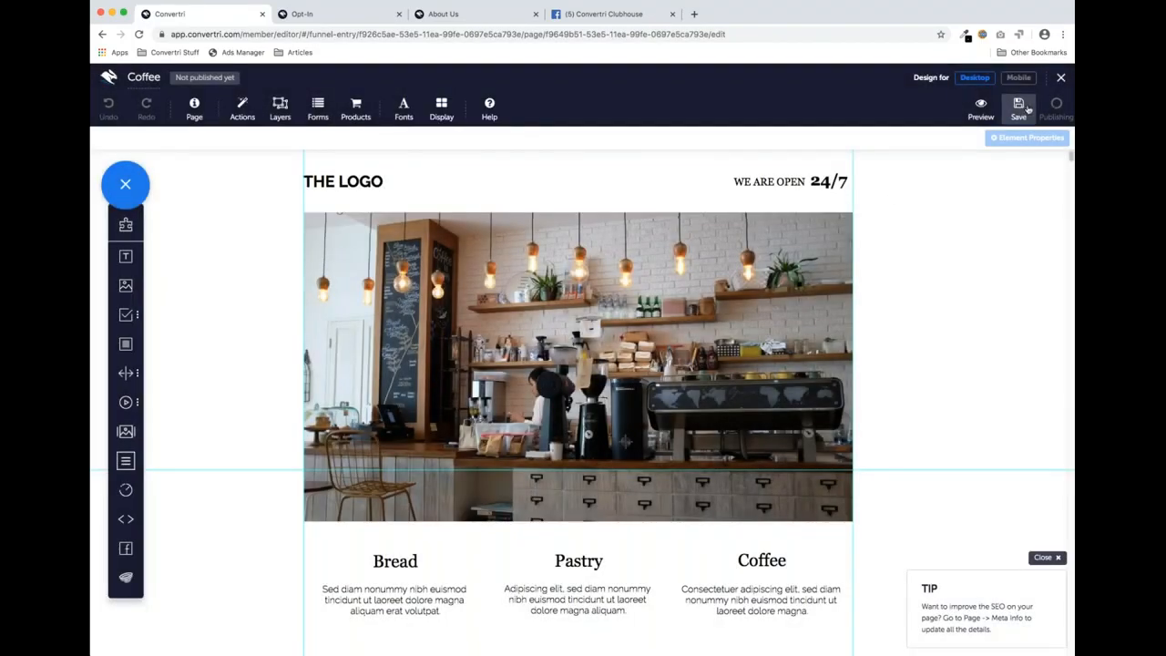
click(1060, 80)
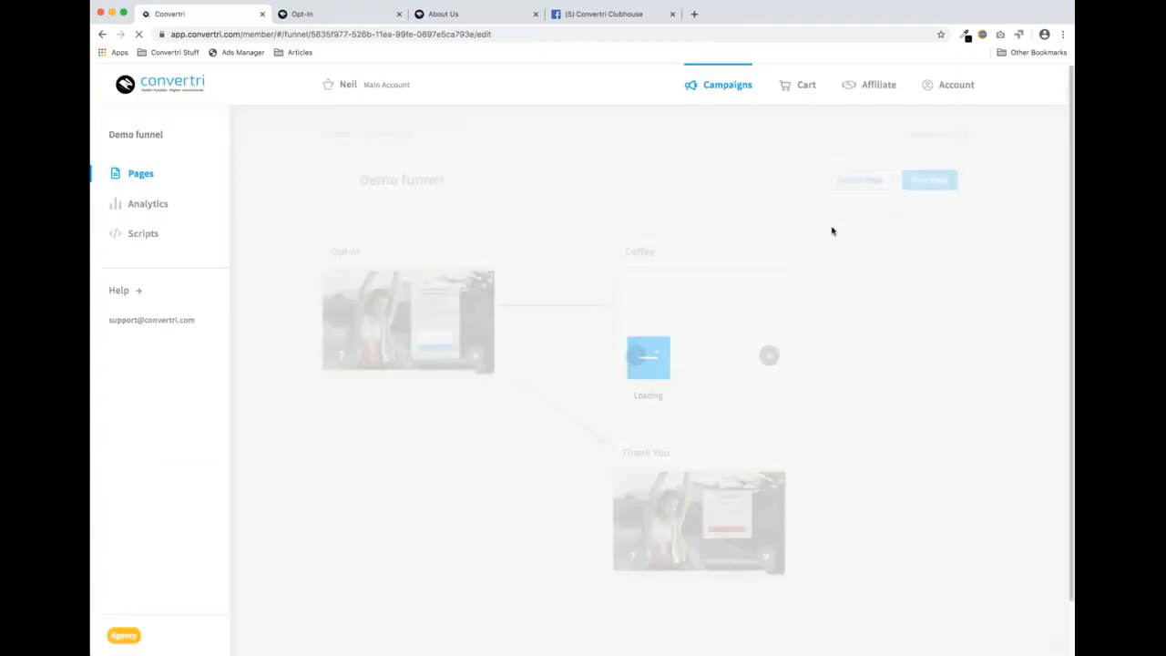
Try the suggested Coffee page as the Opt-In form's redirect, and set it to the suggested Thank You page, demo/thankyou, instead
click(405, 318)
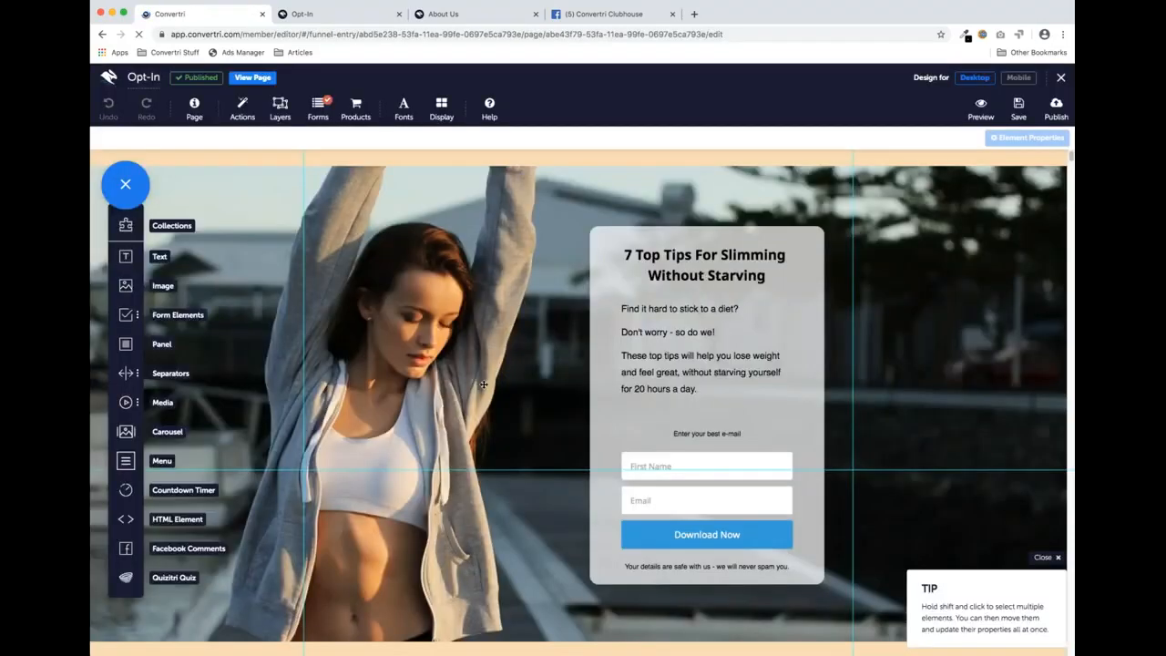
click(310, 112)
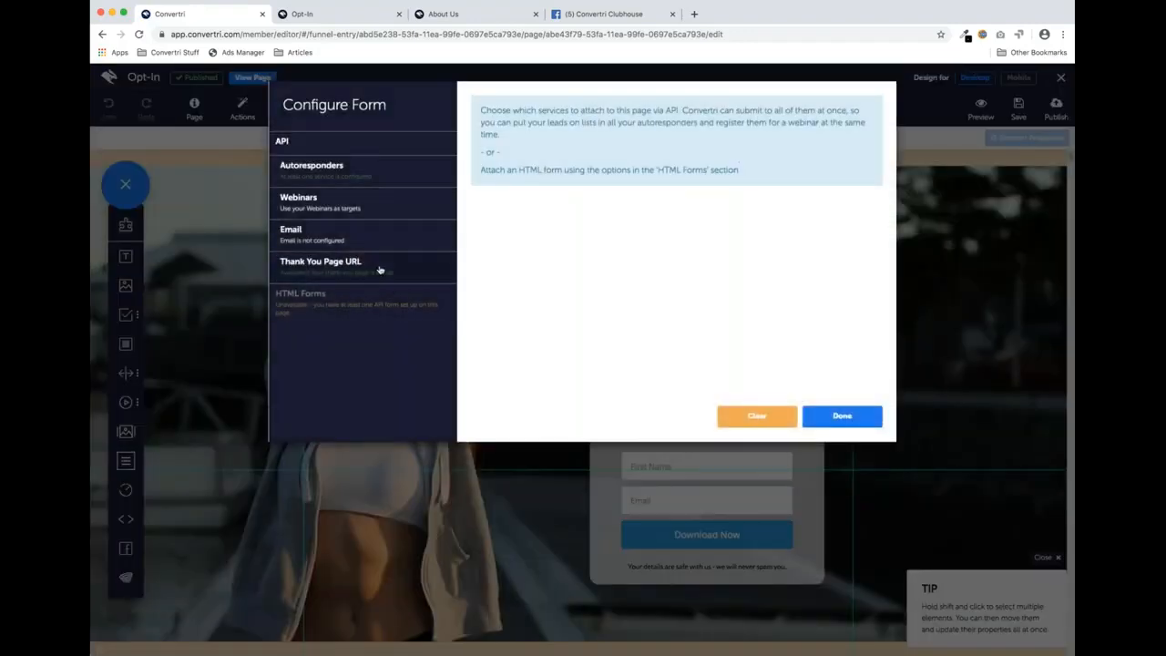
click(377, 270)
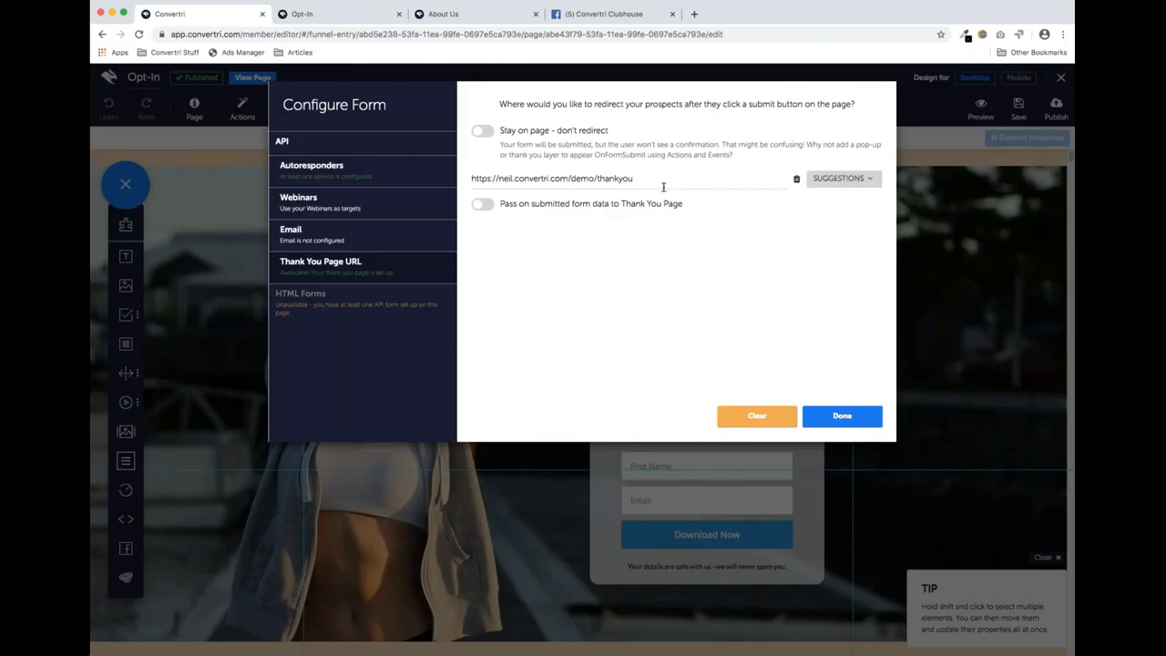
click(838, 178)
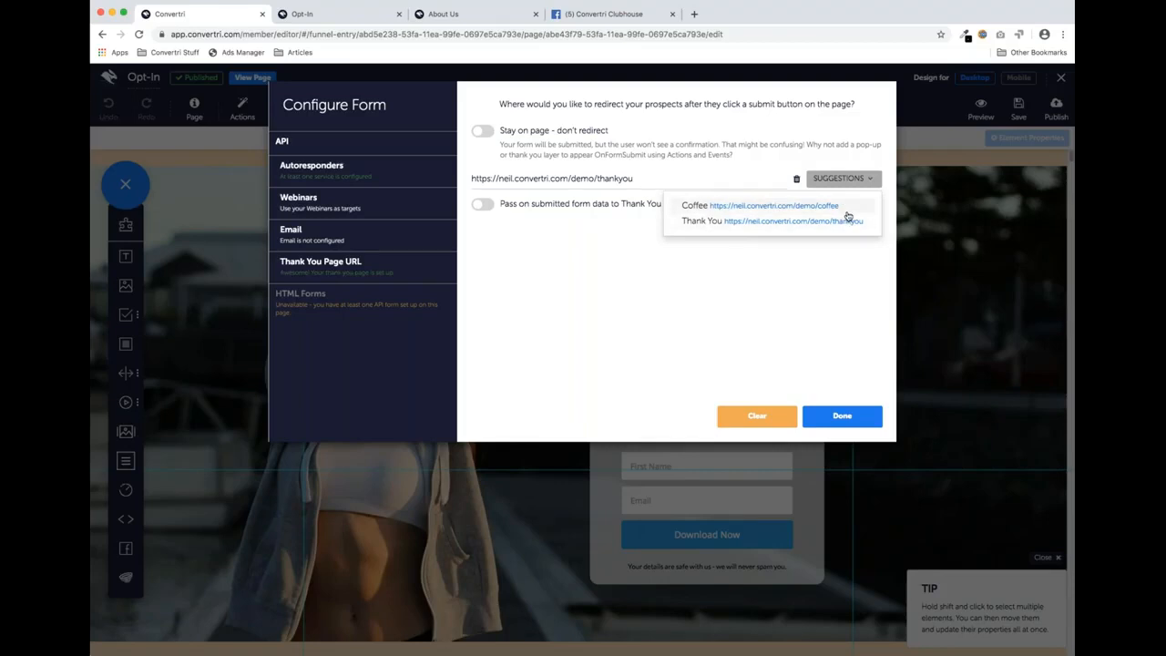
click(847, 209)
click(853, 179)
click(861, 221)
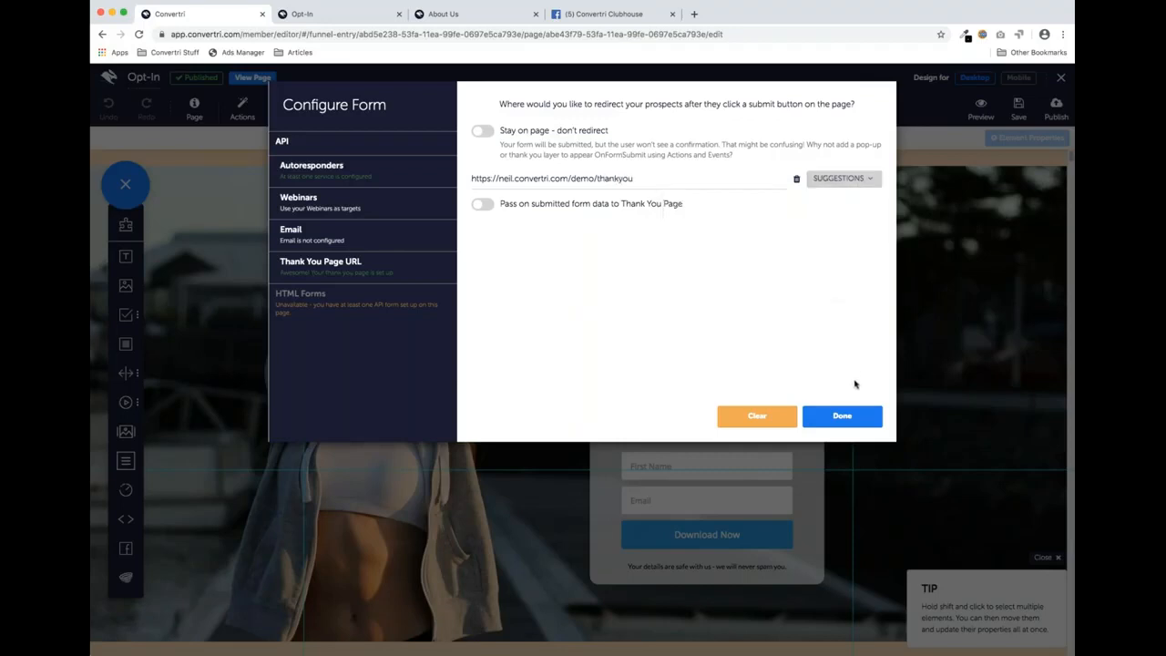
click(843, 416)
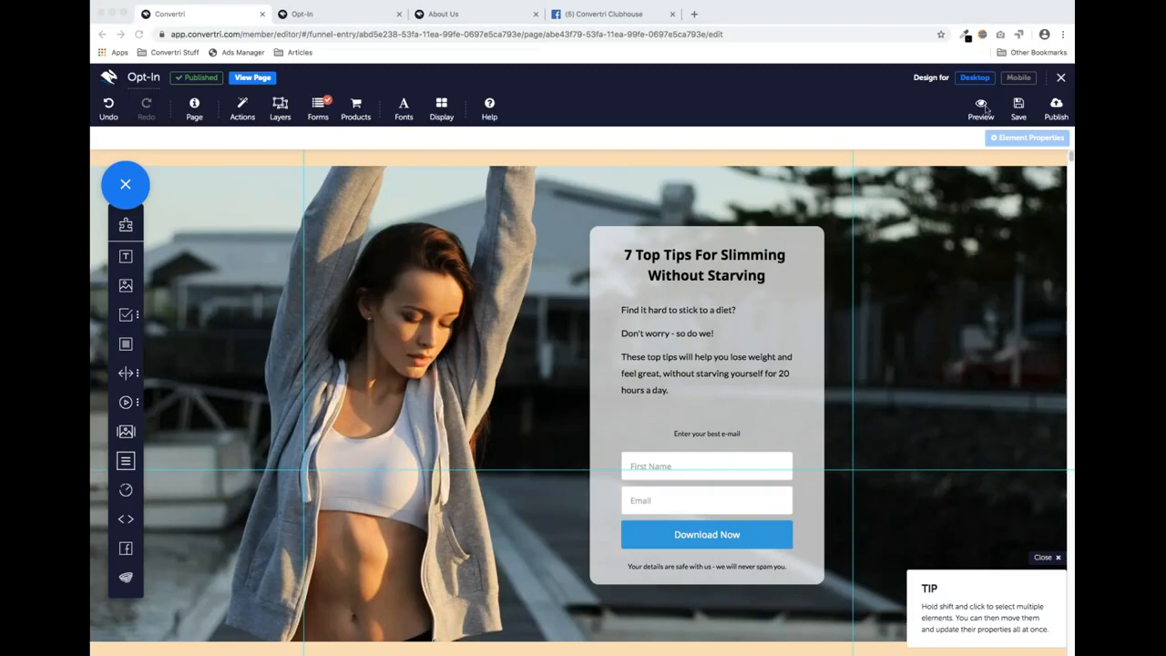
Move the opt-in form panel slightly right to about x 519, y 131 in the desktop design, and check the mobile design
click(747, 239)
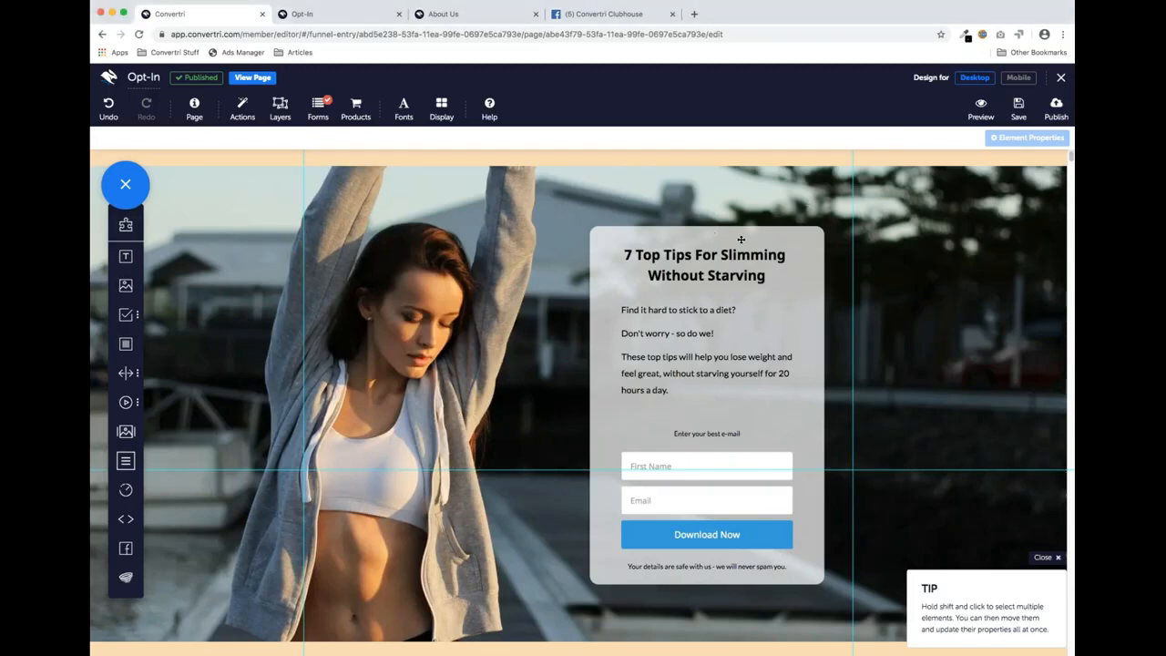
drag(701, 238, 707, 215)
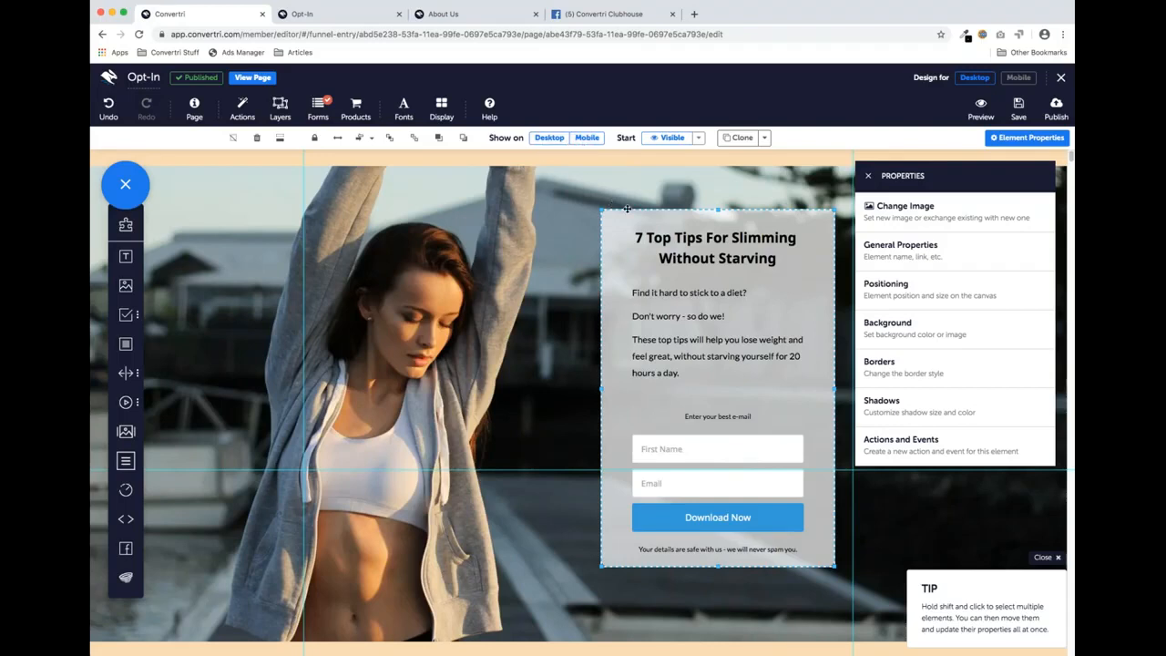
drag(627, 209, 648, 224)
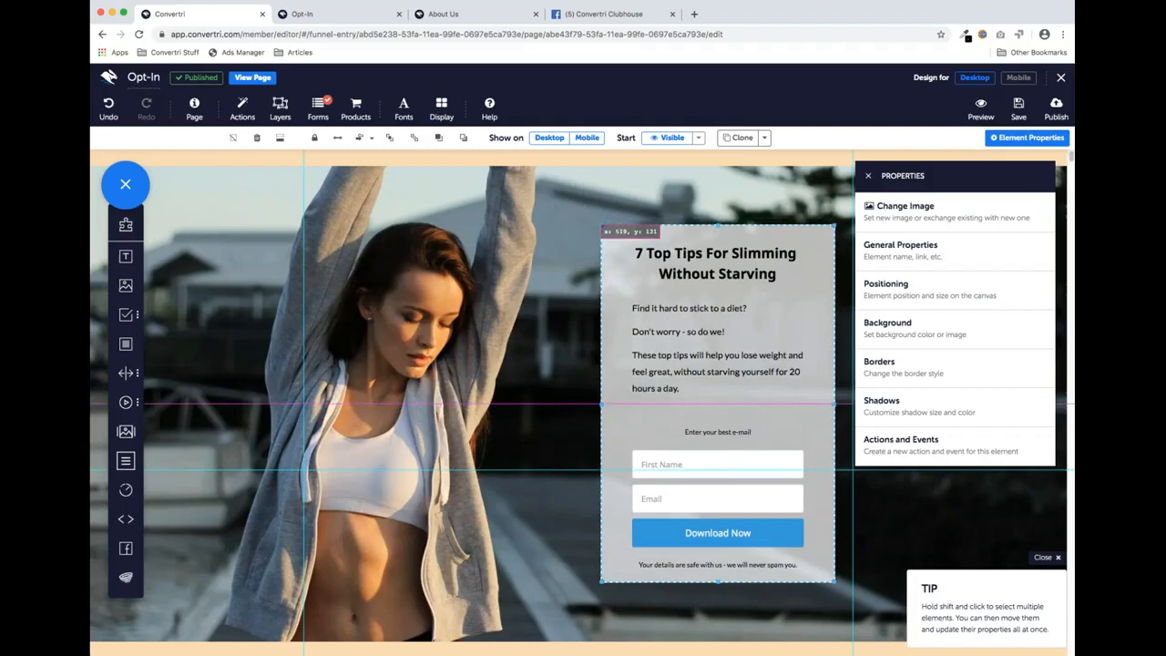
click(1018, 77)
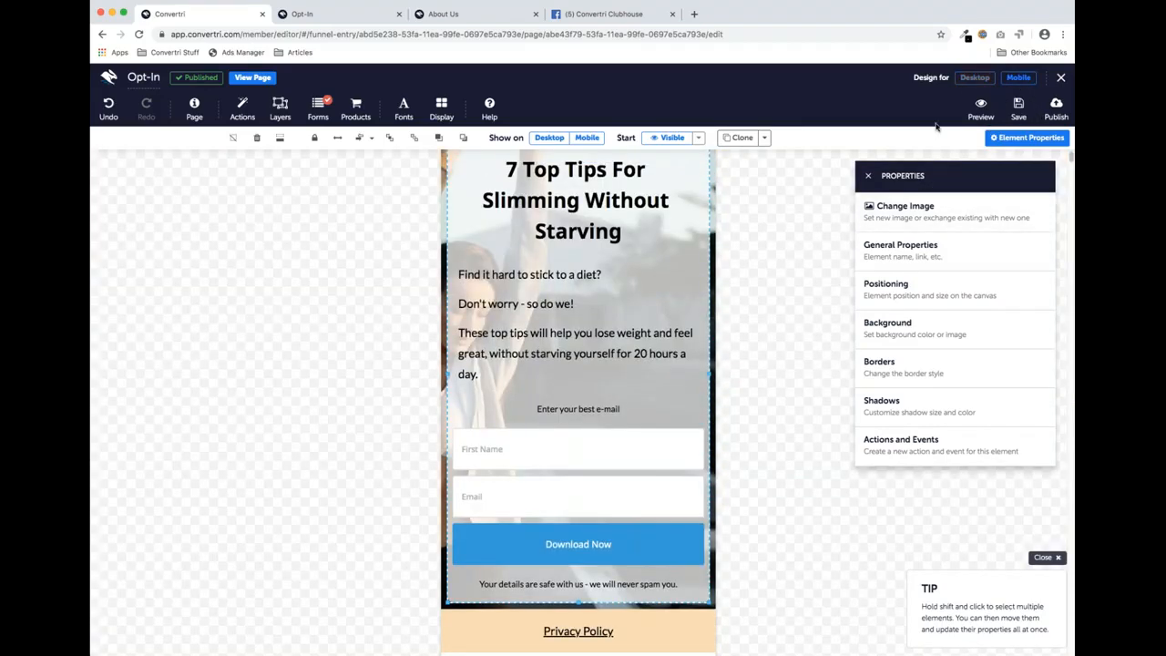
click(972, 78)
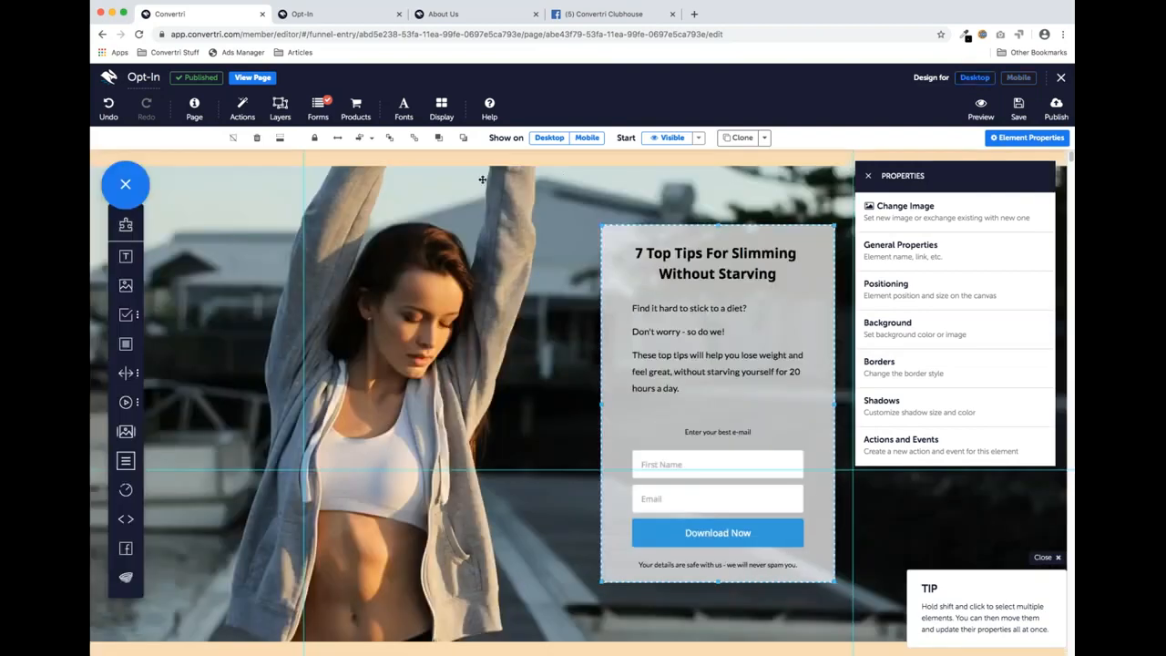
Hide the Download Now button on mobile, check the mobile design, and make the button show on mobile again
click(666, 527)
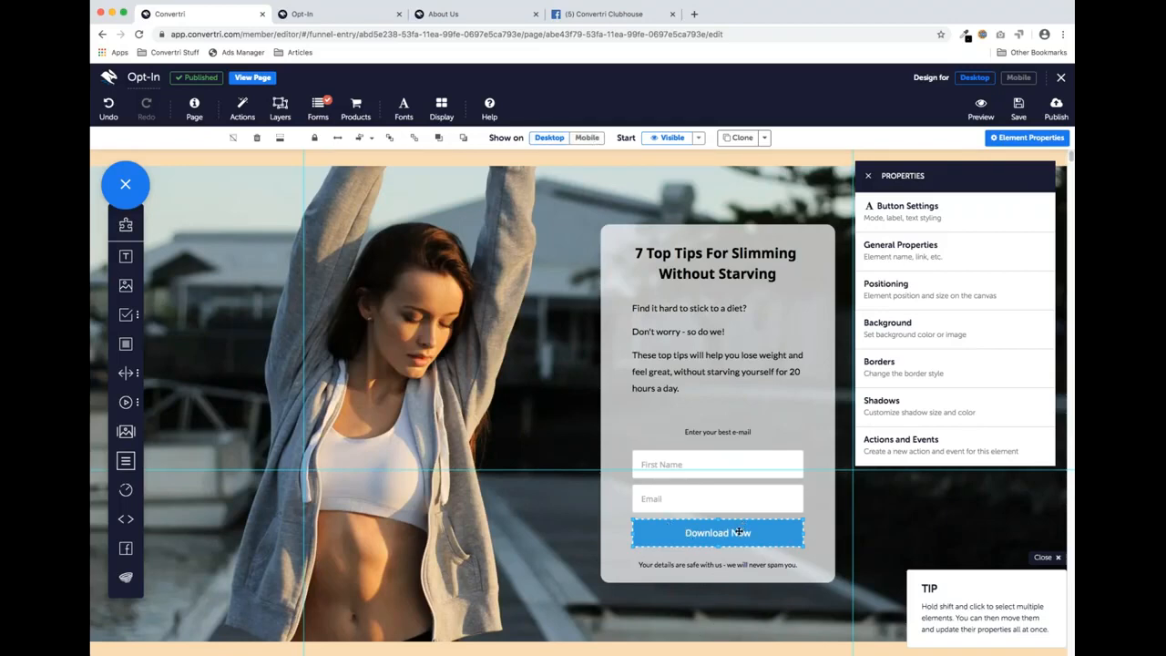
click(1017, 80)
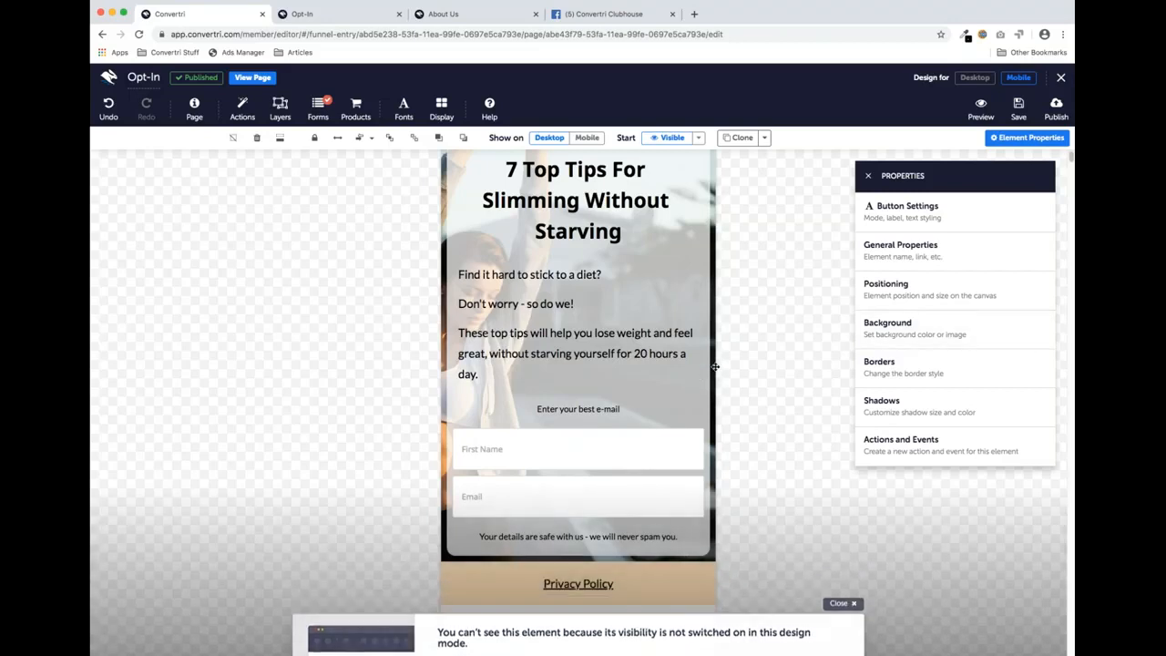
click(982, 78)
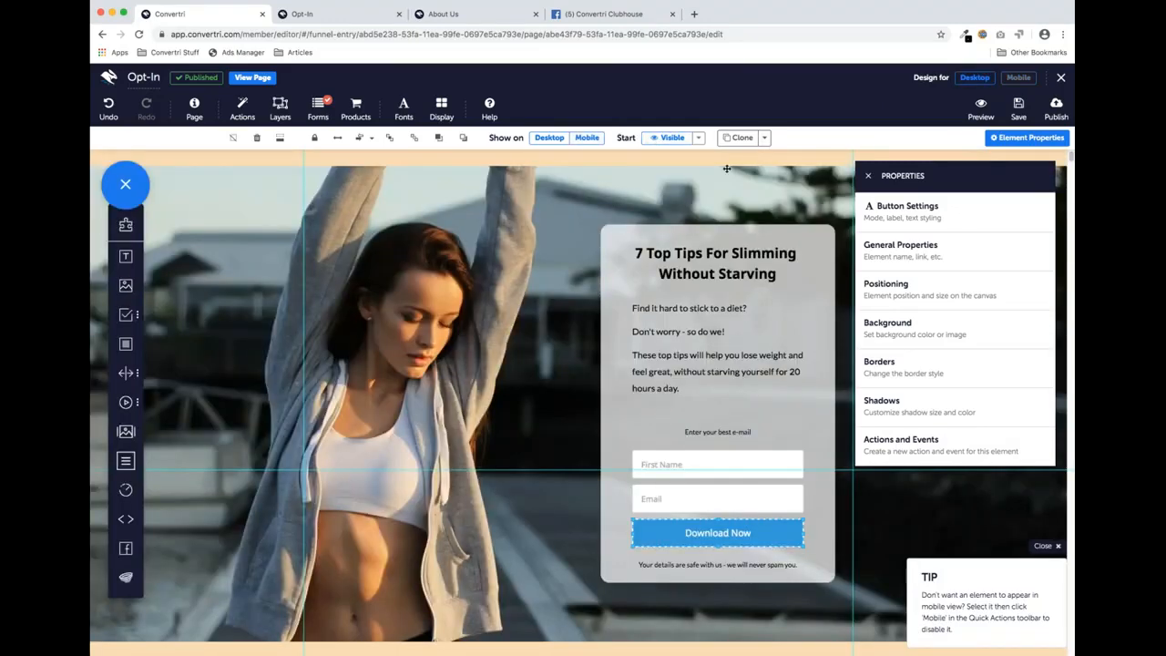
click(1018, 78)
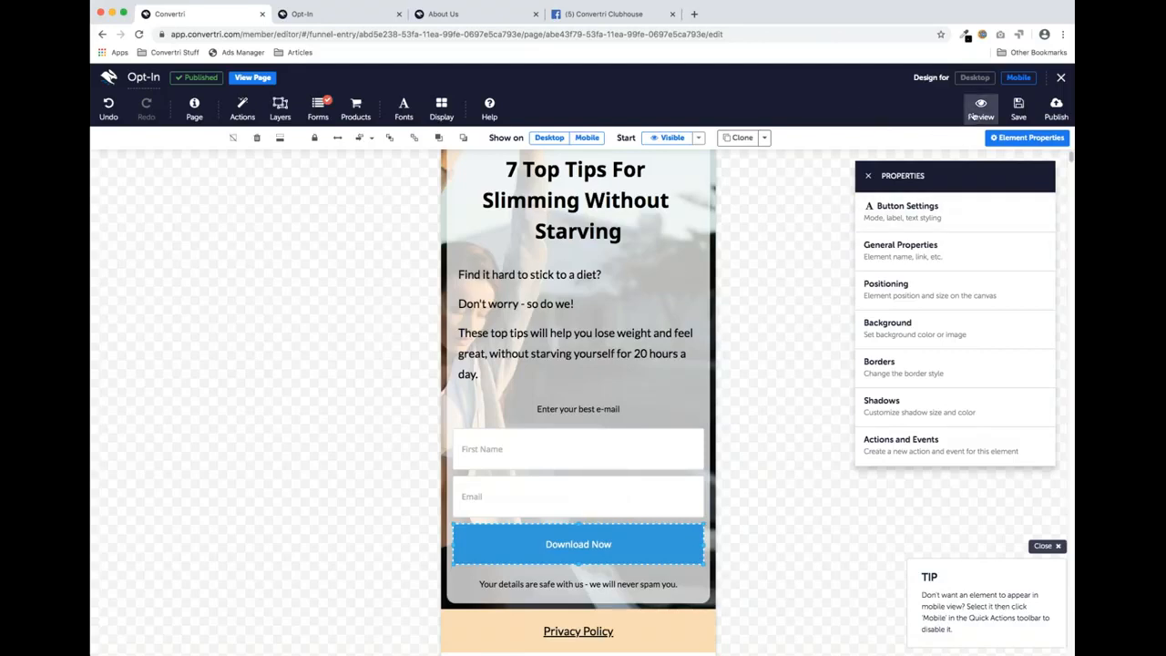
Hide the 7 Top Tips headline on desktop, check the desktop design, and make the headline show on desktop again
scroll(537, 284, up, 1)
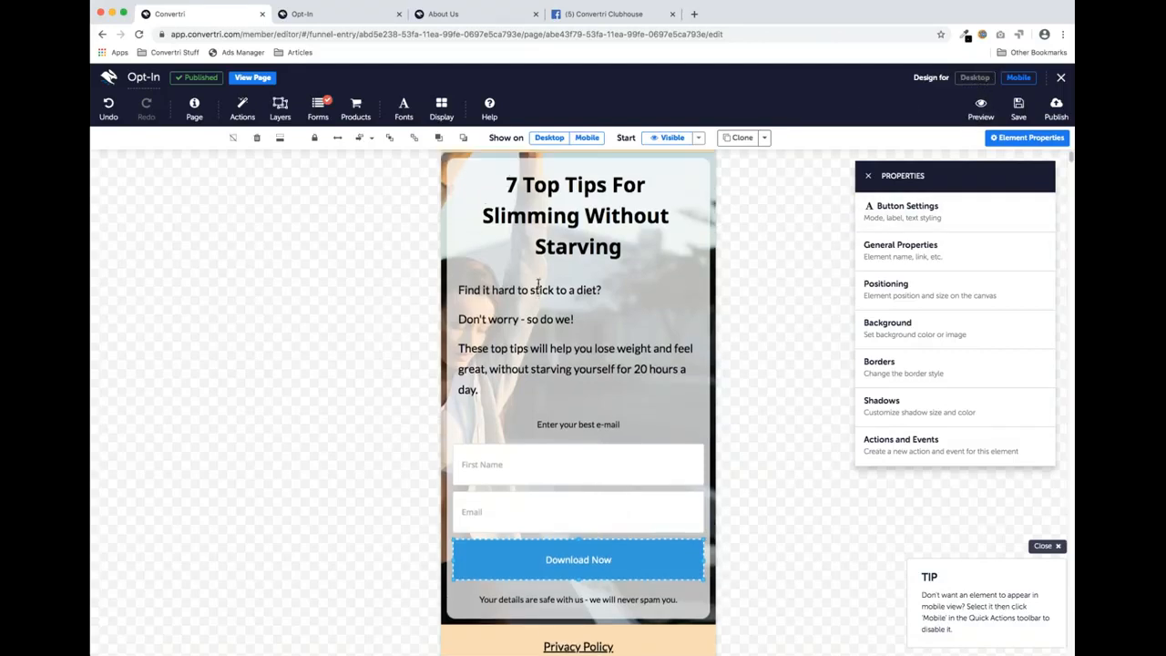
click(565, 232)
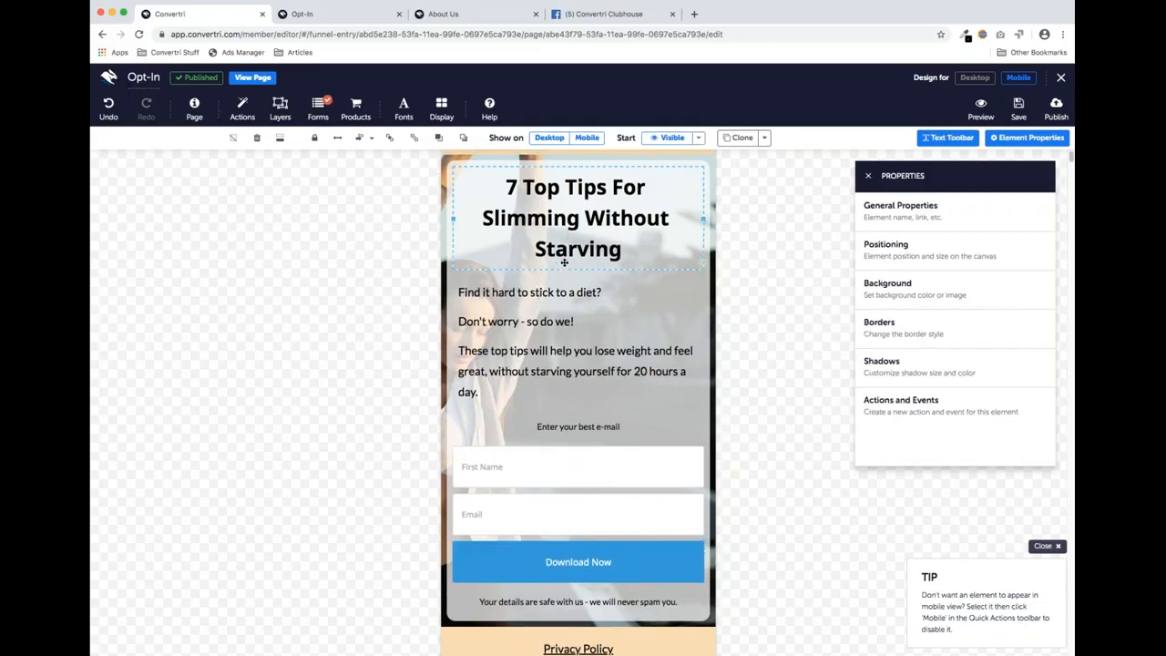
click(557, 139)
click(974, 78)
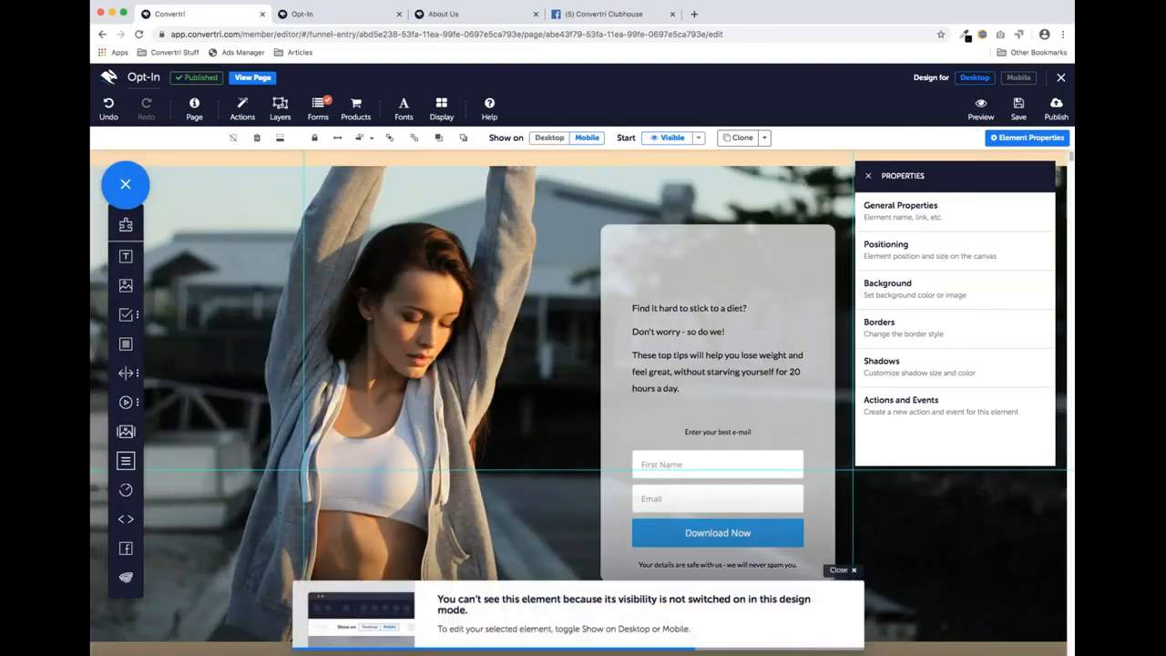
click(1017, 78)
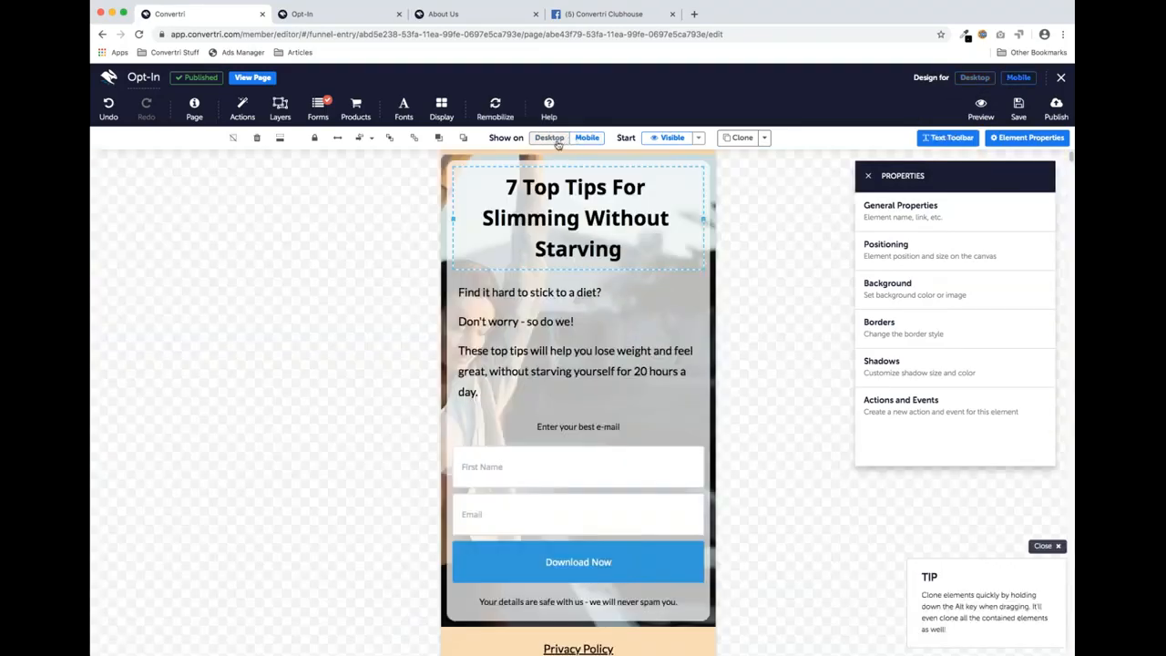
click(974, 79)
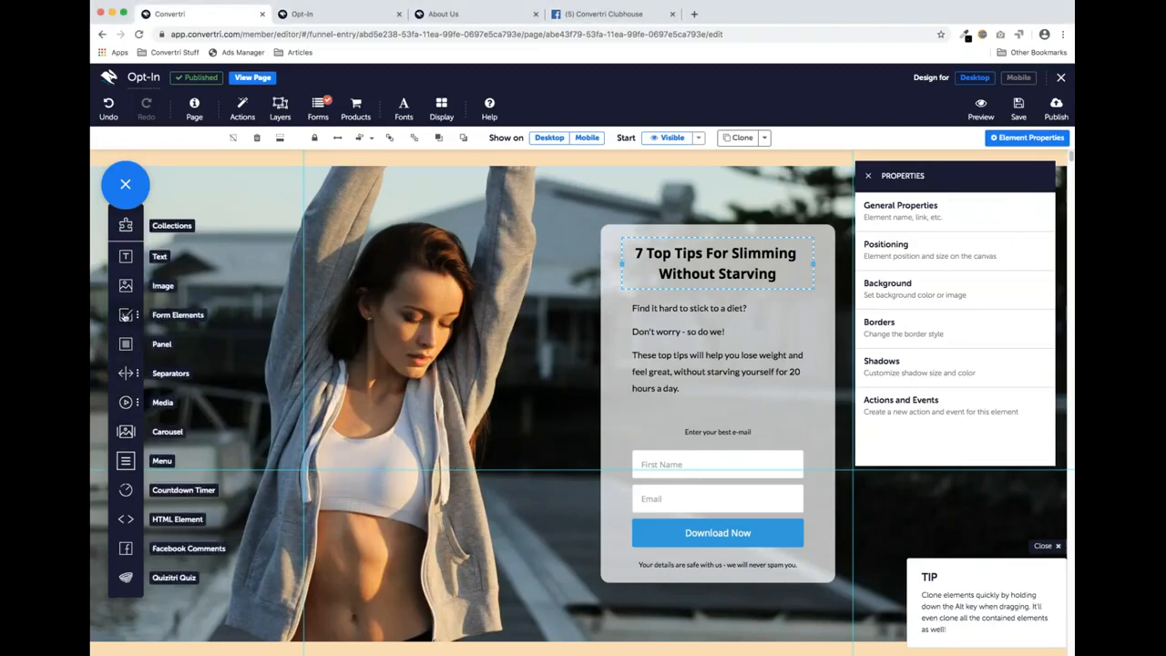
Add a text input with the placeholder text "Address line 1" over the woman's photo in the desktop design, and delete it
click(127, 315)
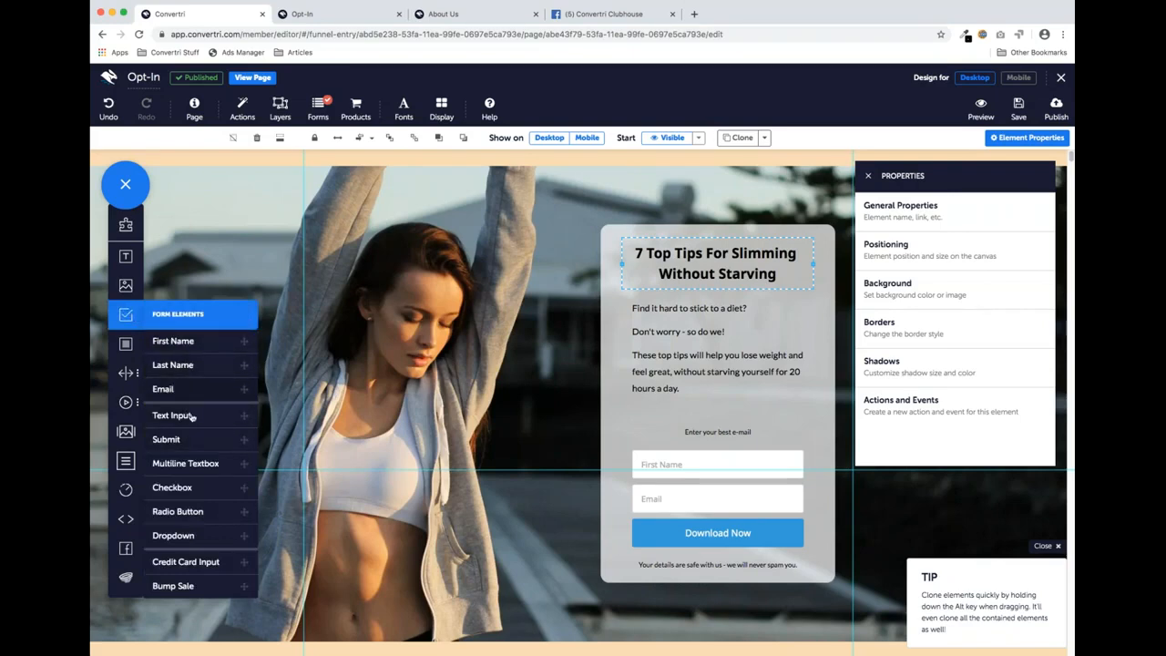
drag(178, 415, 461, 323)
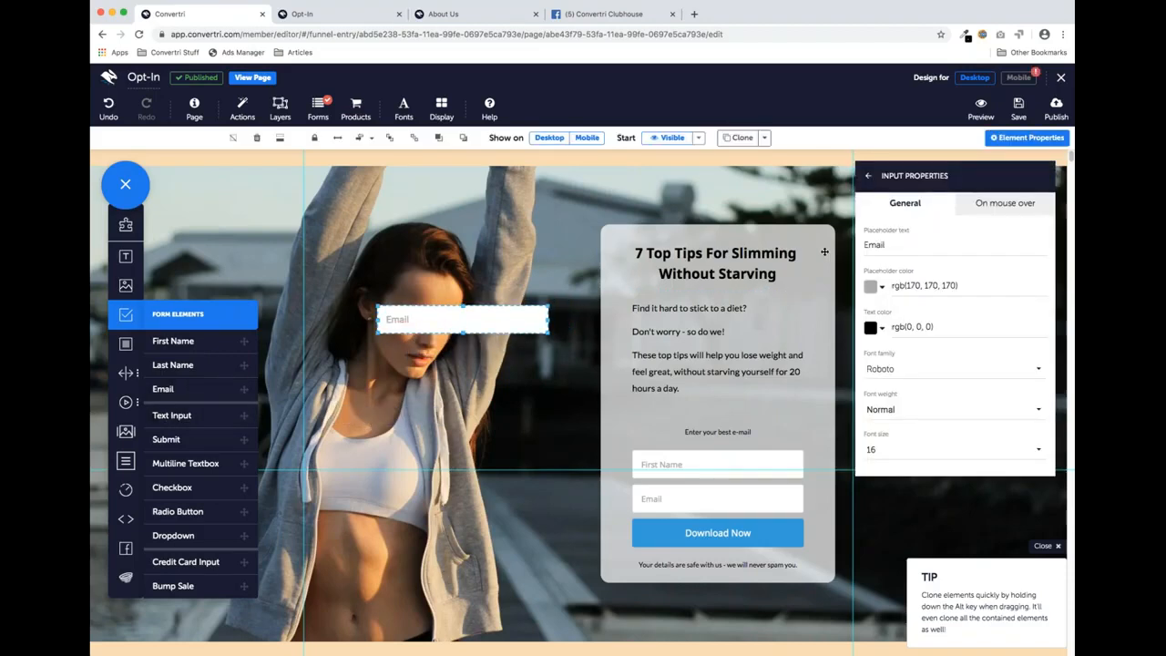
drag(891, 246, 864, 245)
text(Address line 1)
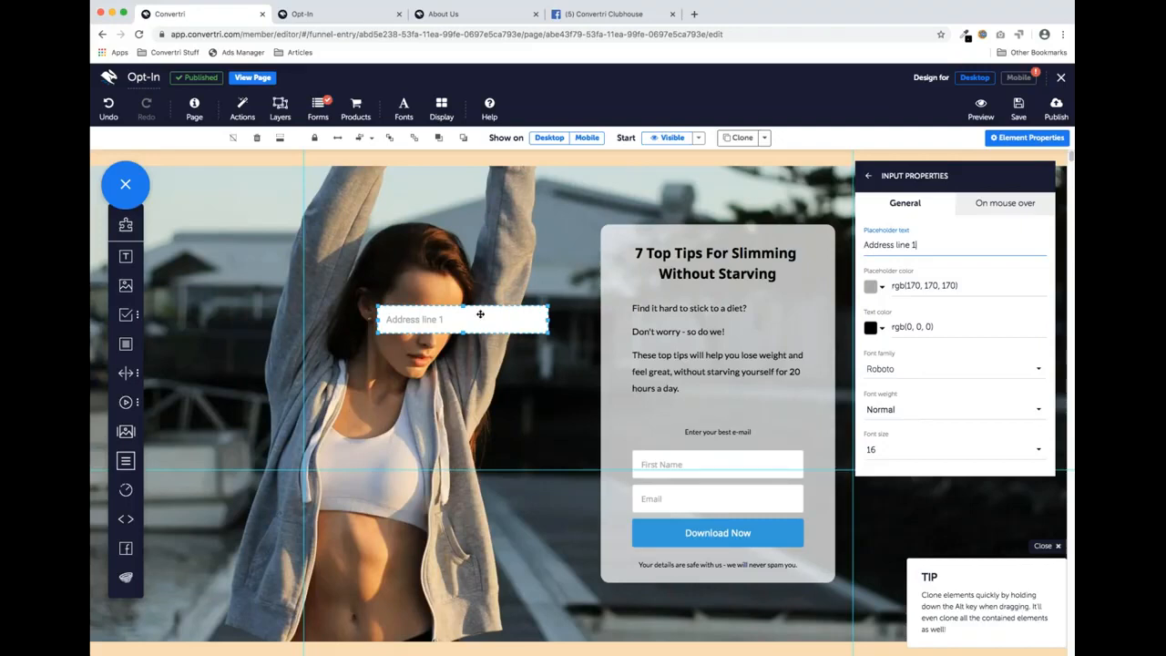
drag(513, 320, 485, 330)
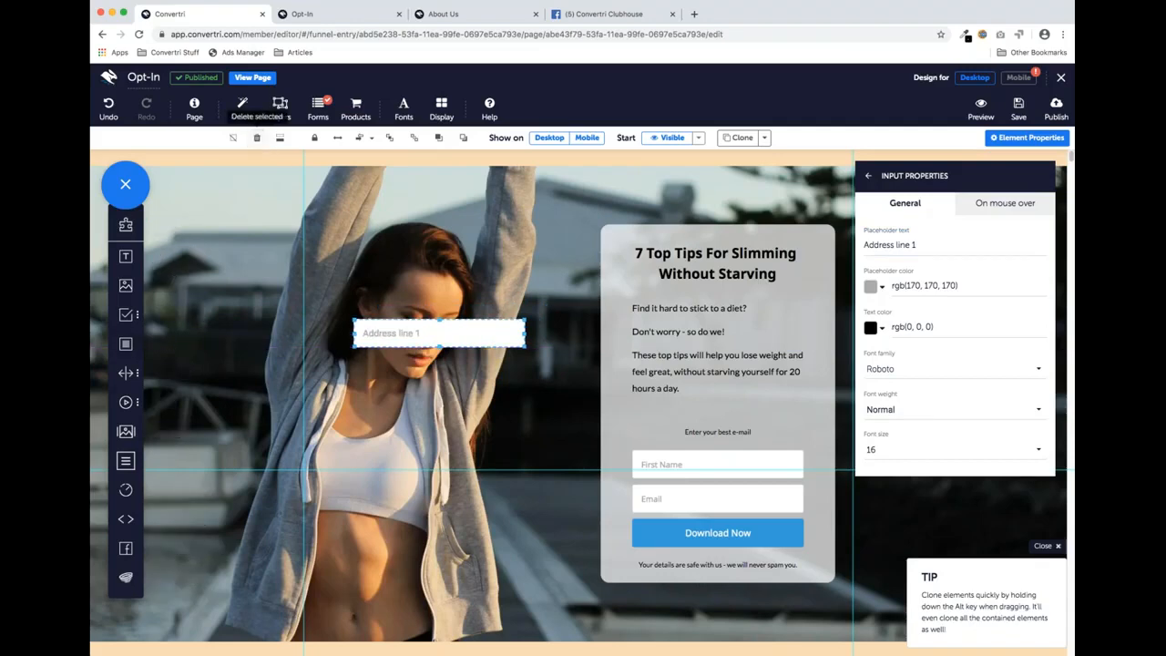
click(257, 137)
Check the Download Now button's mode in its button settings and close its properties
click(661, 536)
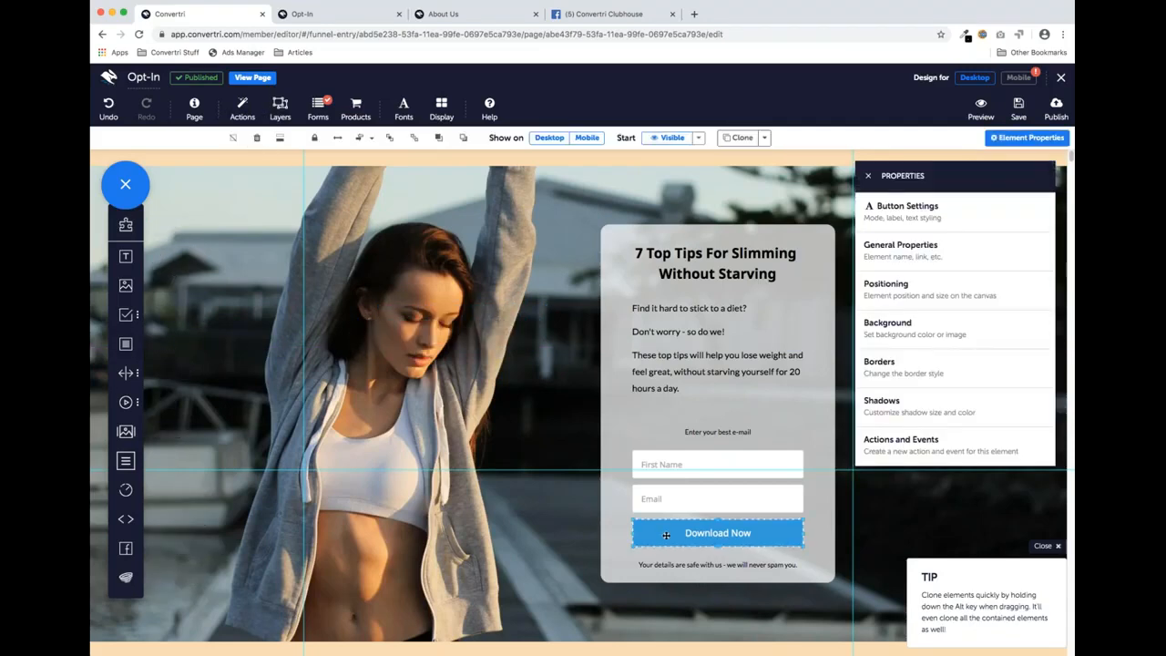
click(964, 221)
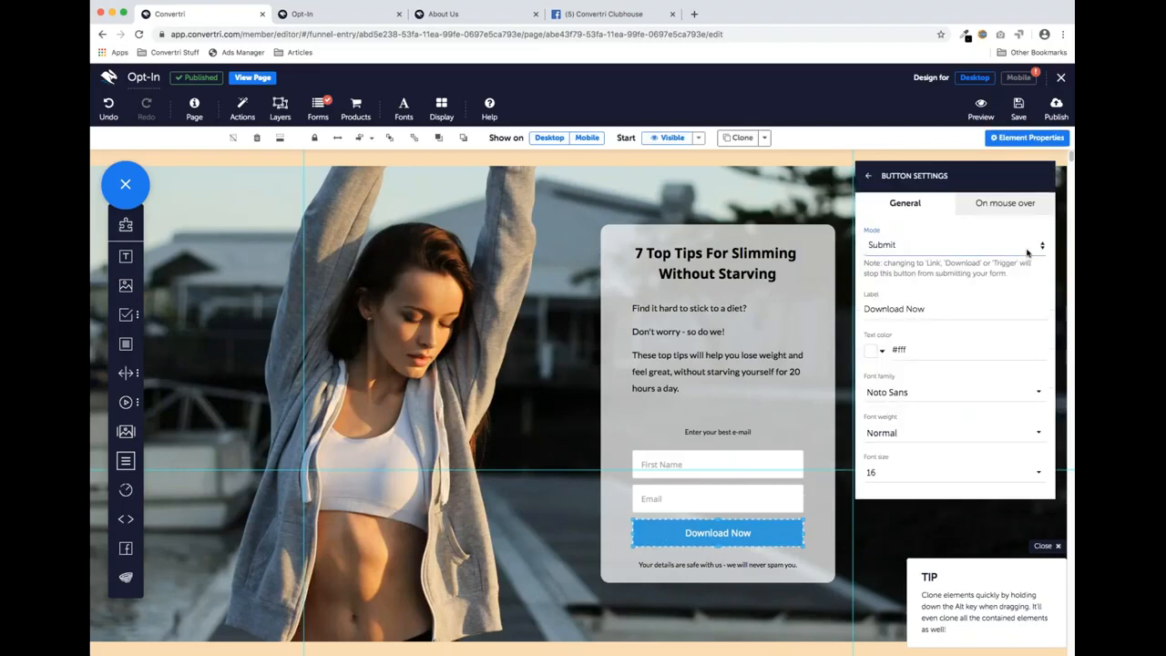
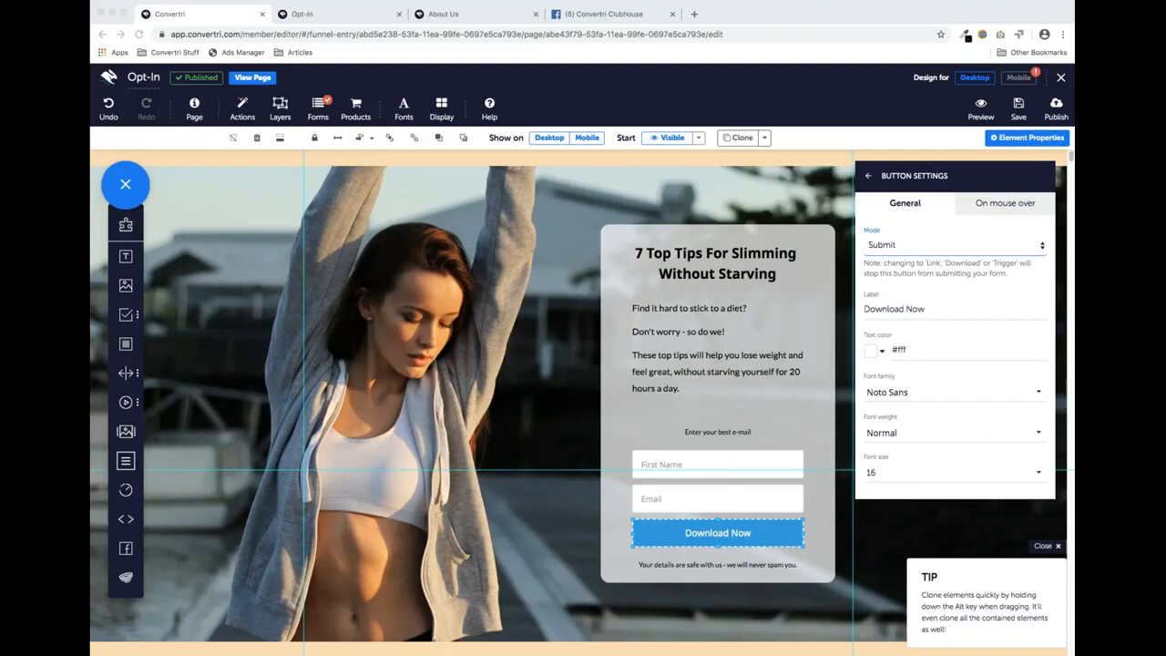
click(868, 178)
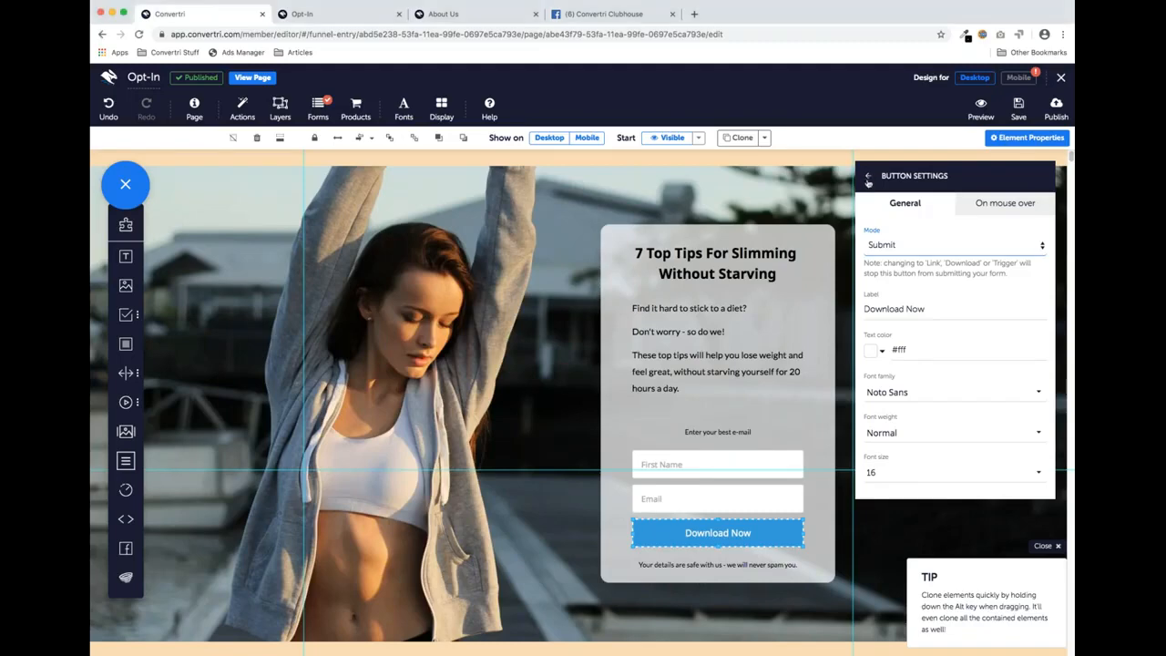
click(868, 178)
Check the opt-in form in the mobile design and return to the desktop design
click(1018, 77)
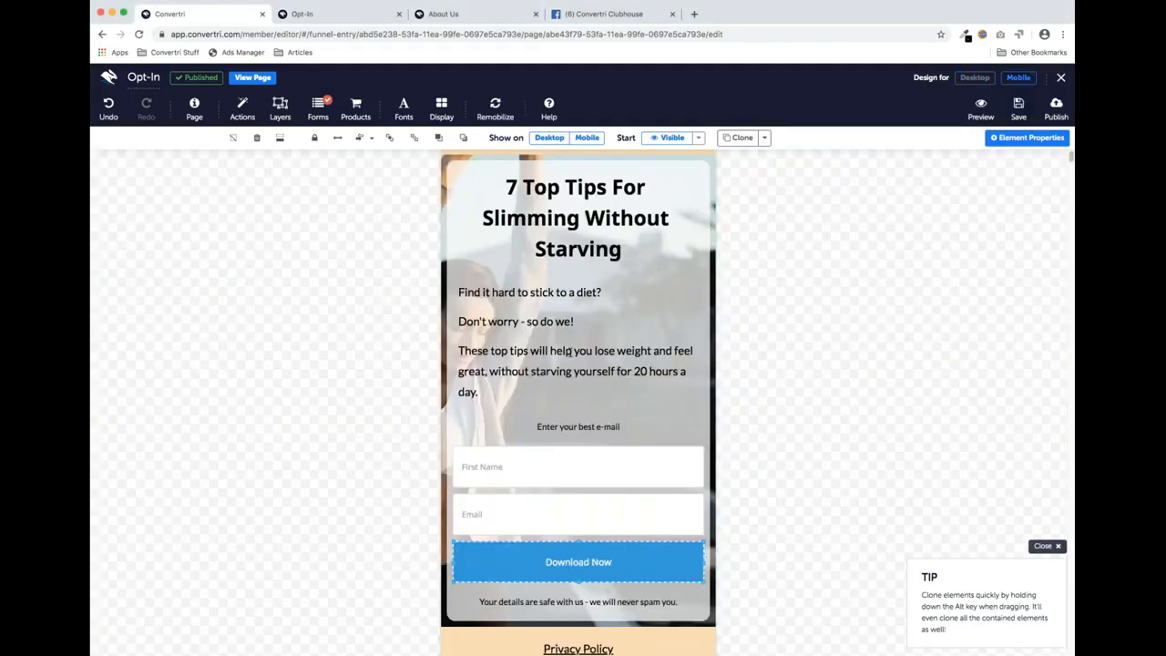
scroll(570, 342, down, 3)
scroll(574, 337, up, 1)
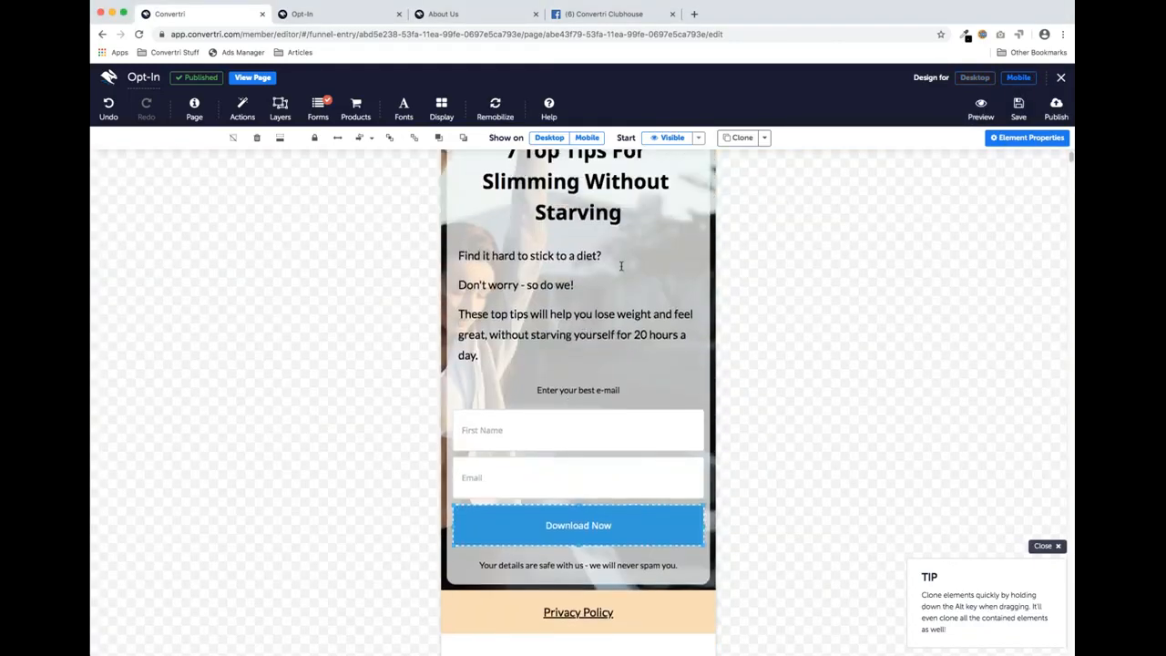
scroll(632, 248, up, 1)
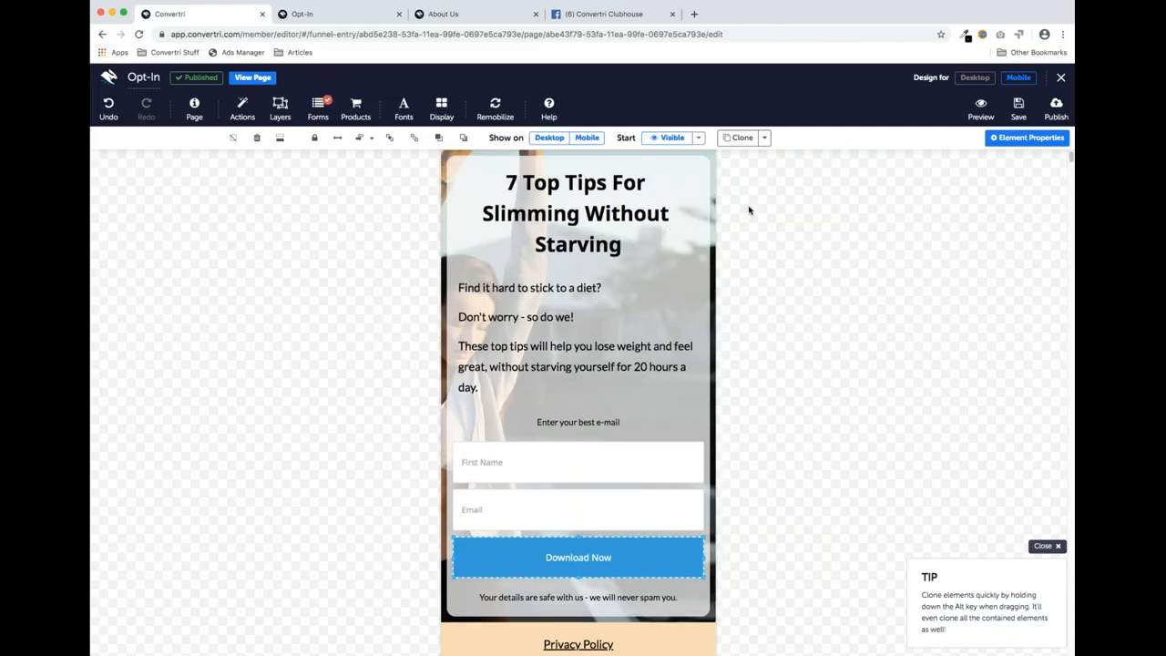
click(971, 79)
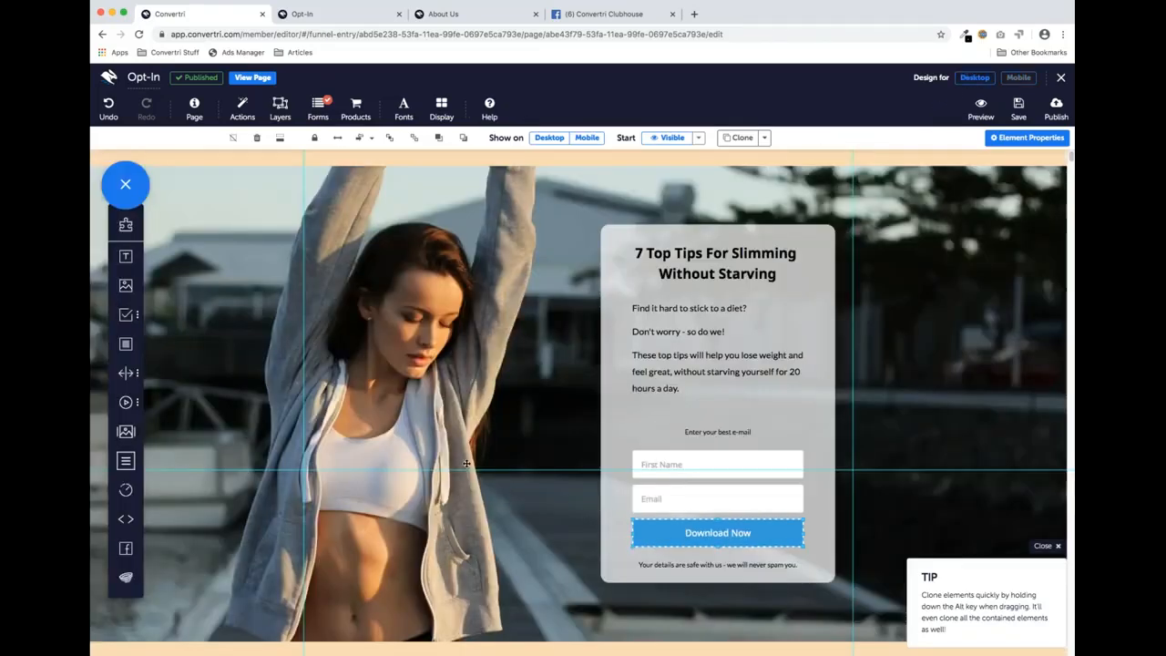
Add a panel directly below the Privacy Policy strip in the desktop design and make it full width
scroll(477, 446, down, 3)
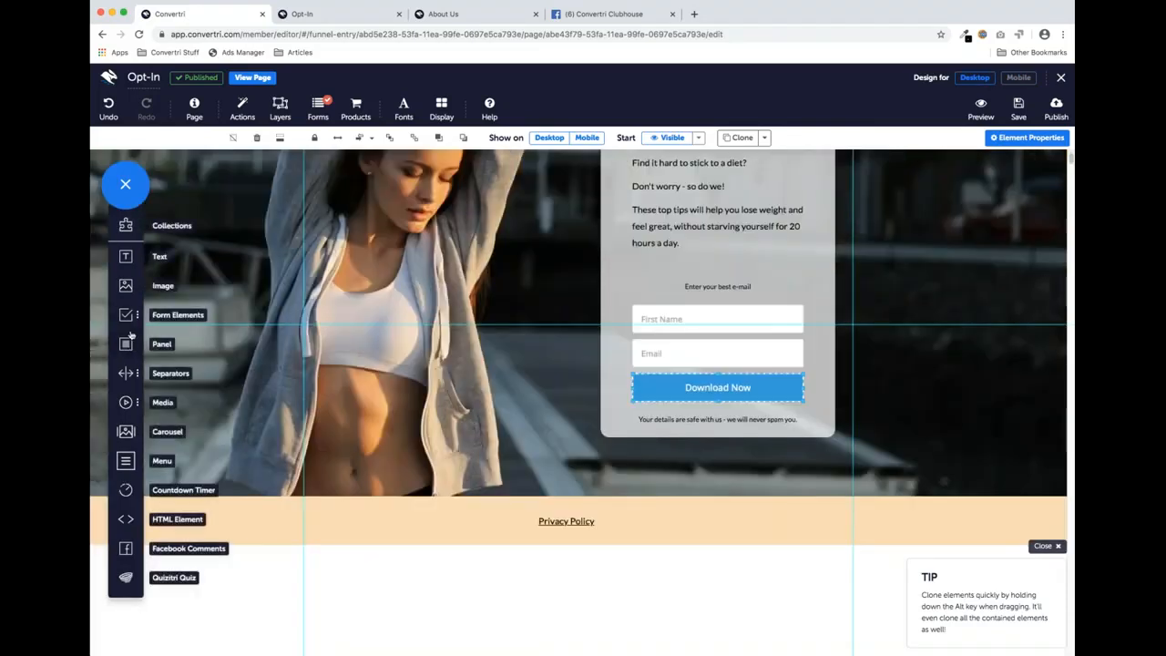
drag(126, 346, 483, 592)
drag(531, 307, 510, 273)
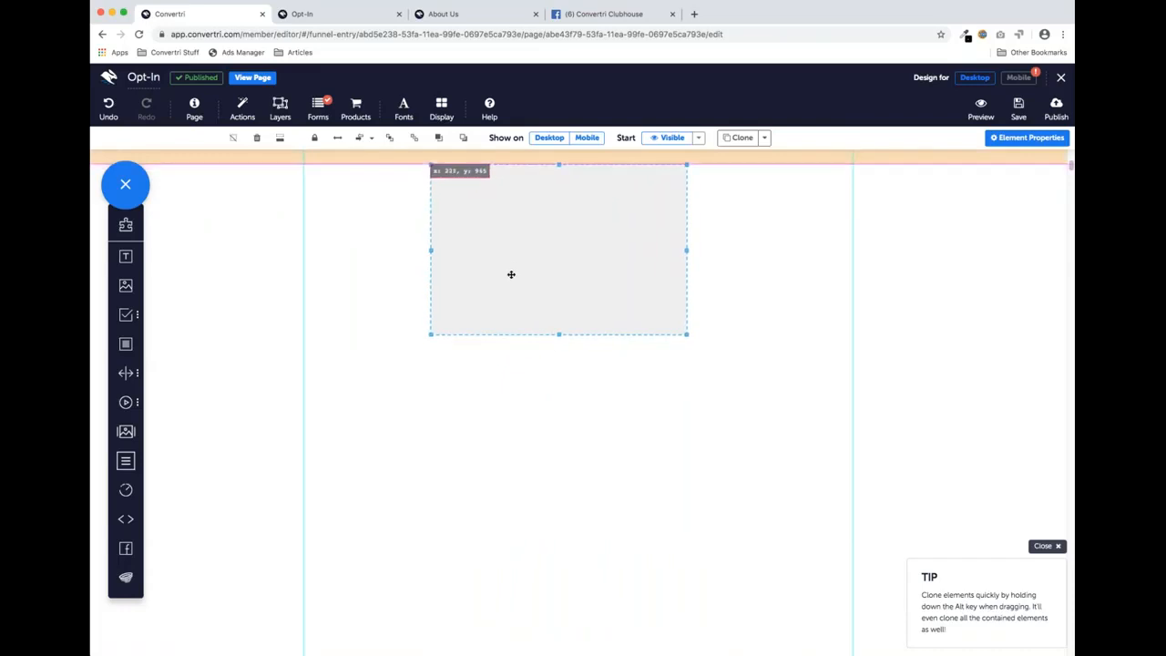
click(337, 139)
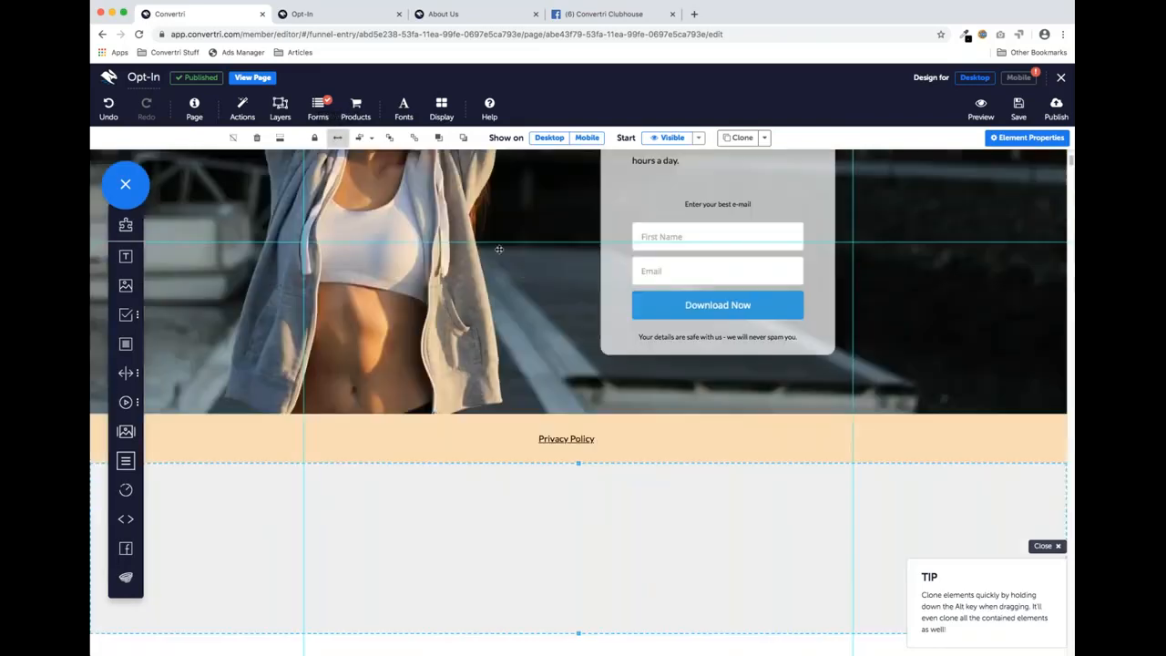
Add a second panel above the opt-in form and resize it into a thin strip spanning the page's content width
scroll(665, 417, up, 2)
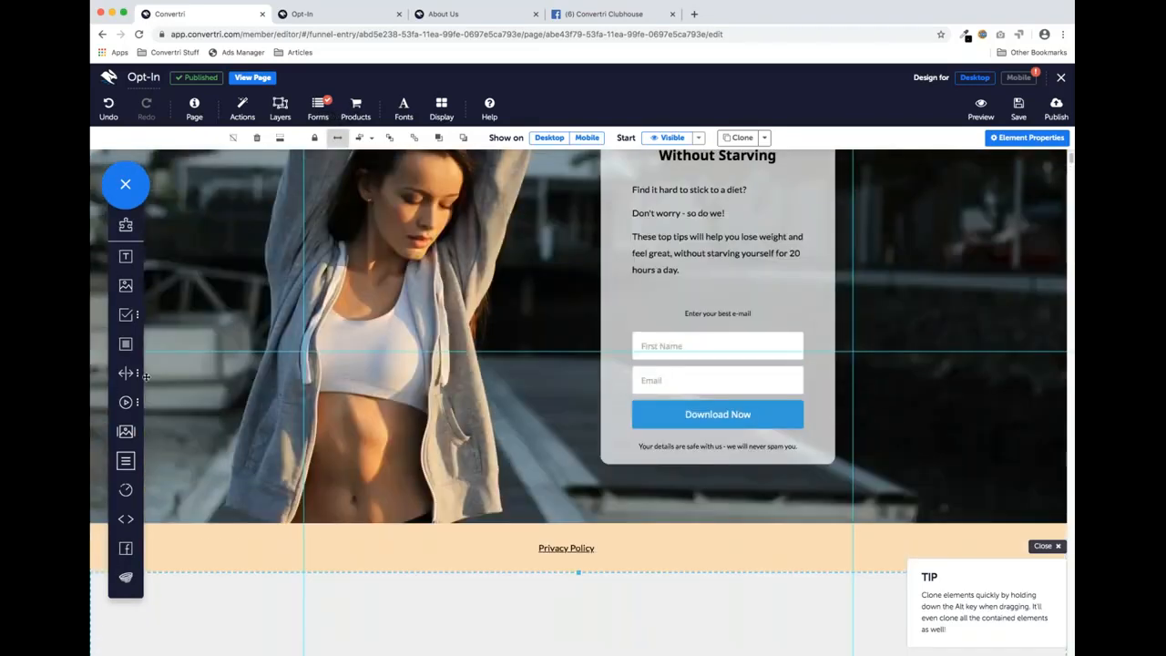
drag(126, 344, 326, 296)
drag(406, 332, 383, 222)
scroll(533, 489, up, 2)
drag(539, 470, 433, 514)
drag(359, 415, 376, 285)
drag(445, 386, 852, 210)
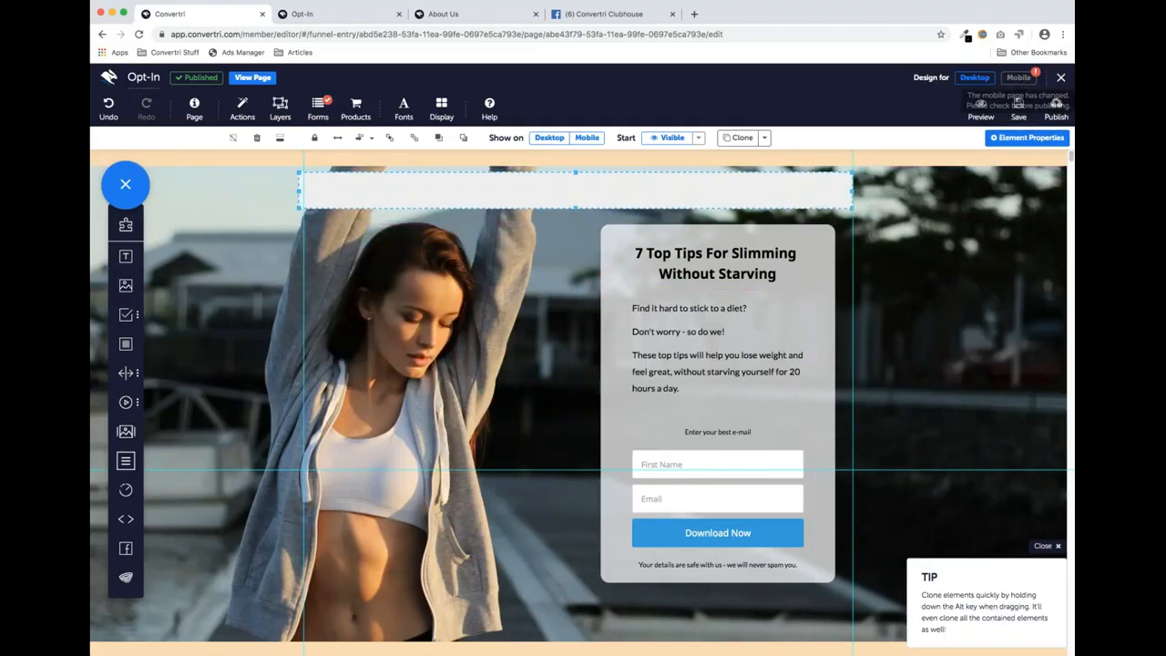
Check where the two new panels sit in the mobile design
scroll(1029, 80, down, 1)
click(1029, 78)
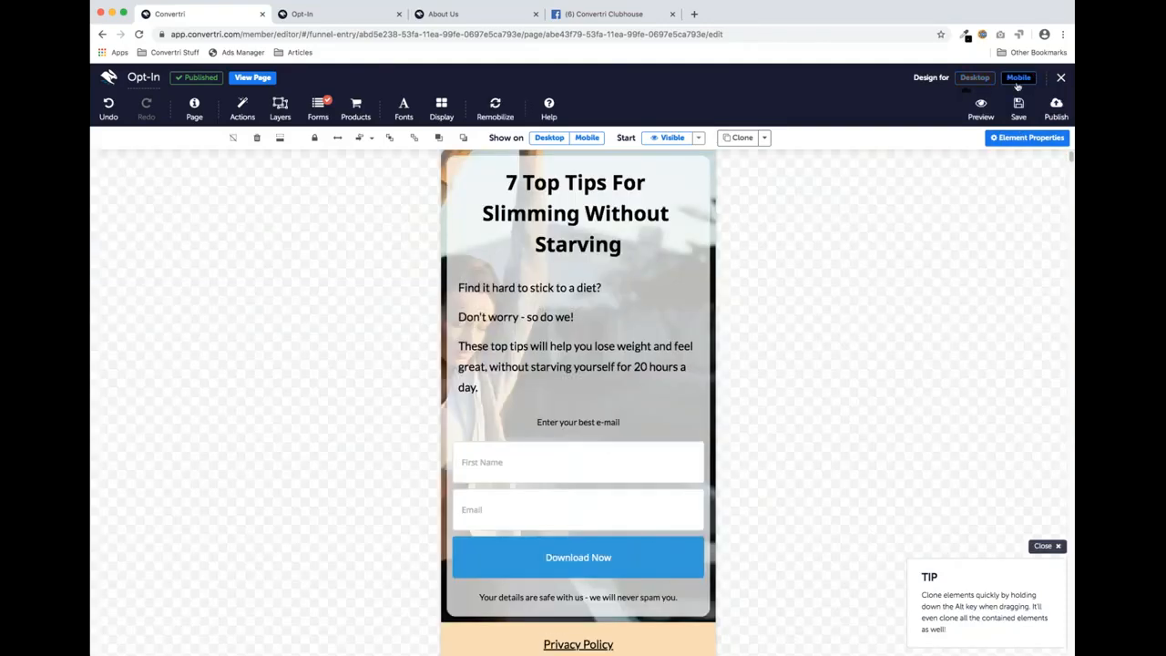
scroll(634, 246, down, 1)
scroll(633, 246, down, 3)
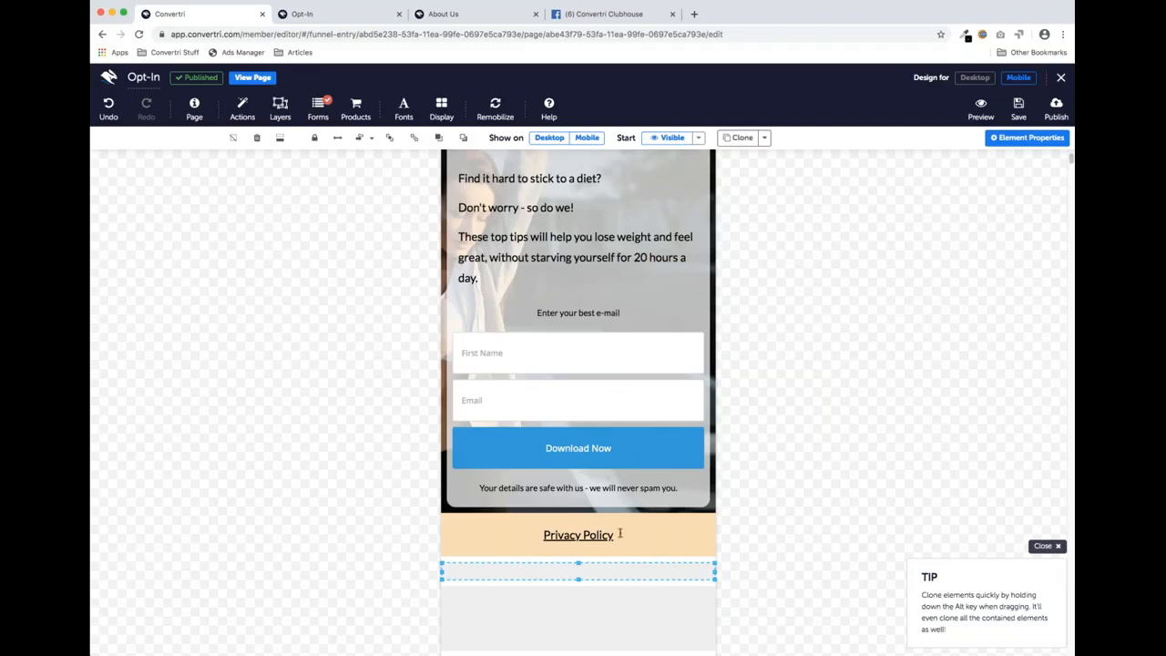
scroll(507, 184, up, 2)
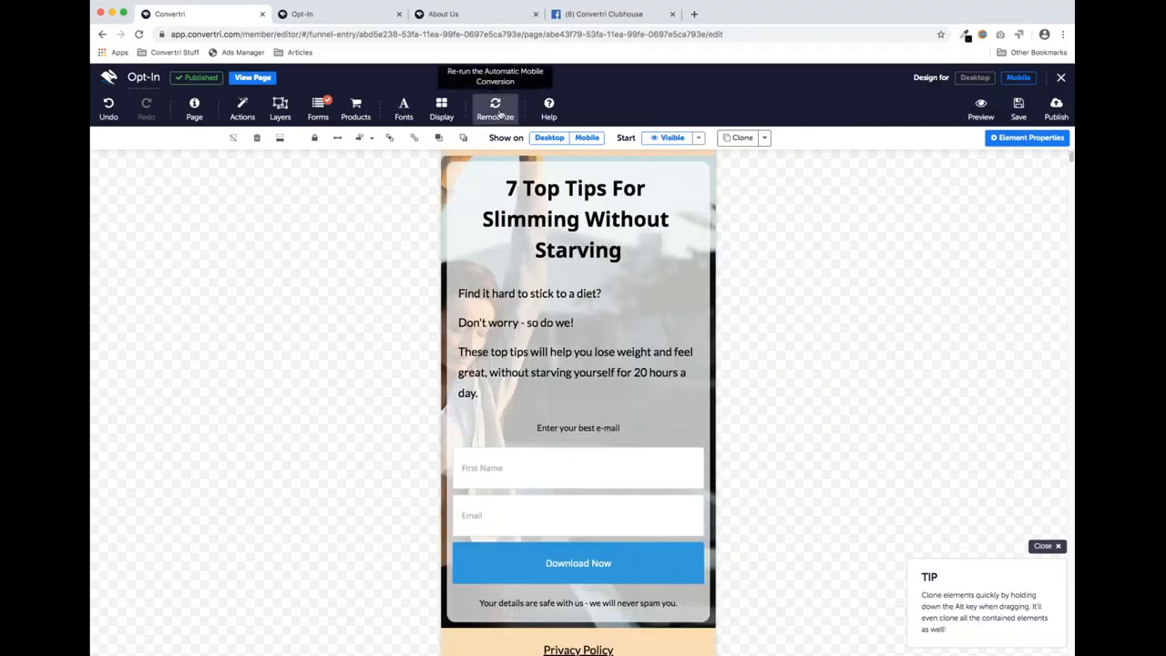
Remobilize the page and check the position of the thin panel in the mobile design
click(499, 114)
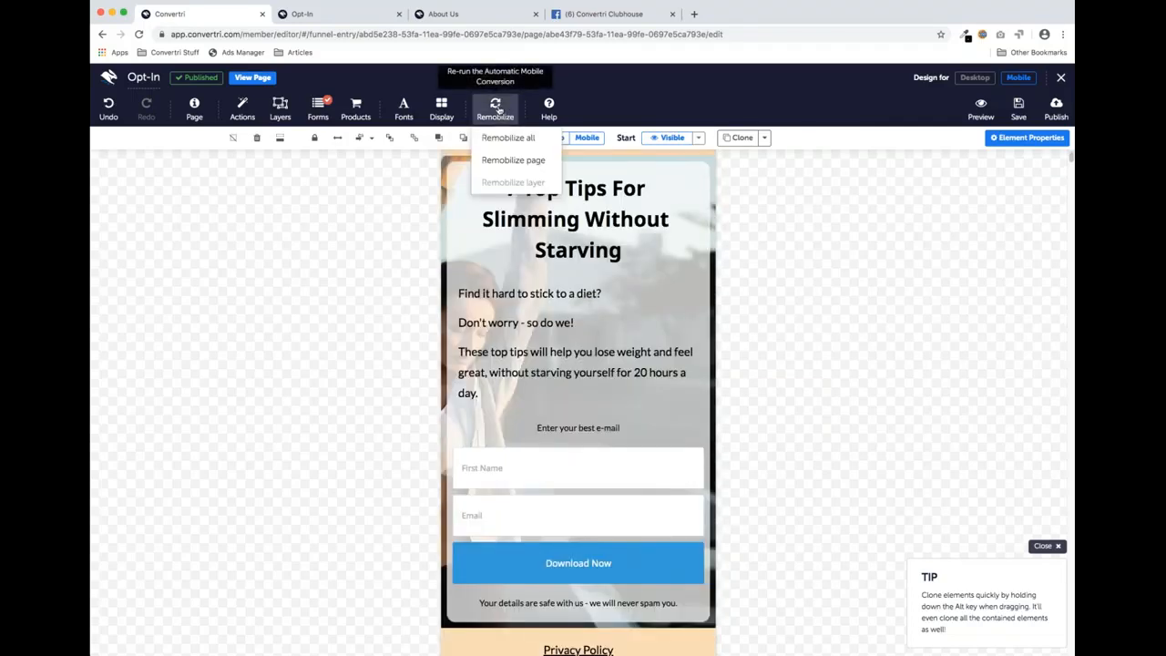
click(517, 162)
scroll(656, 385, down, 1)
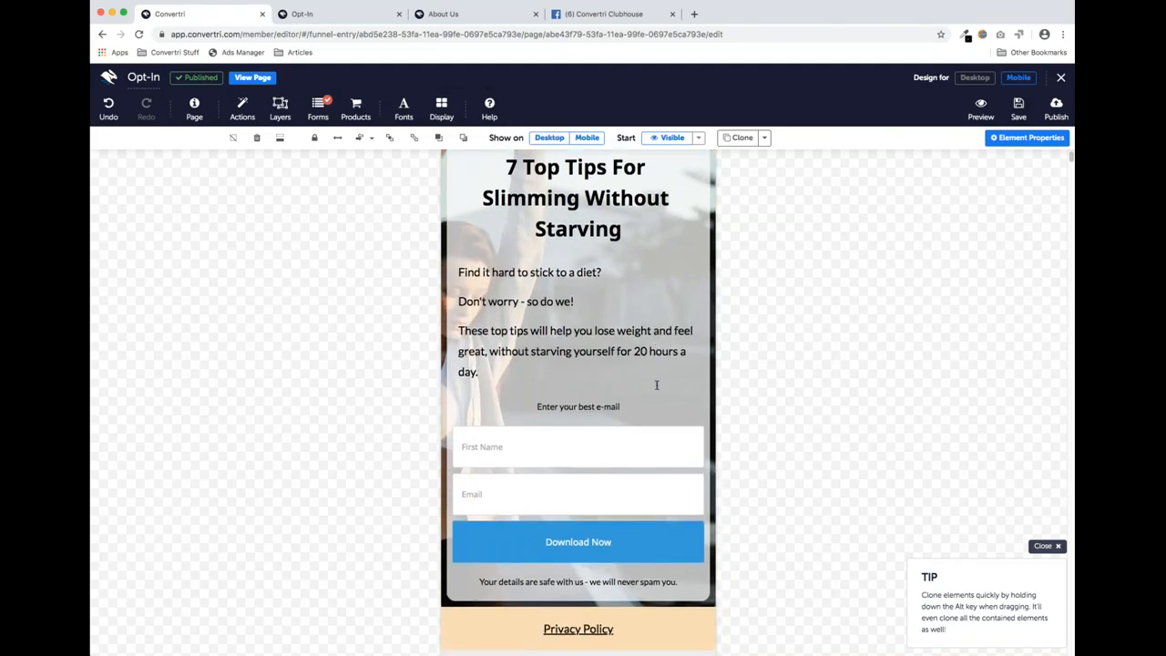
scroll(656, 384, up, 2)
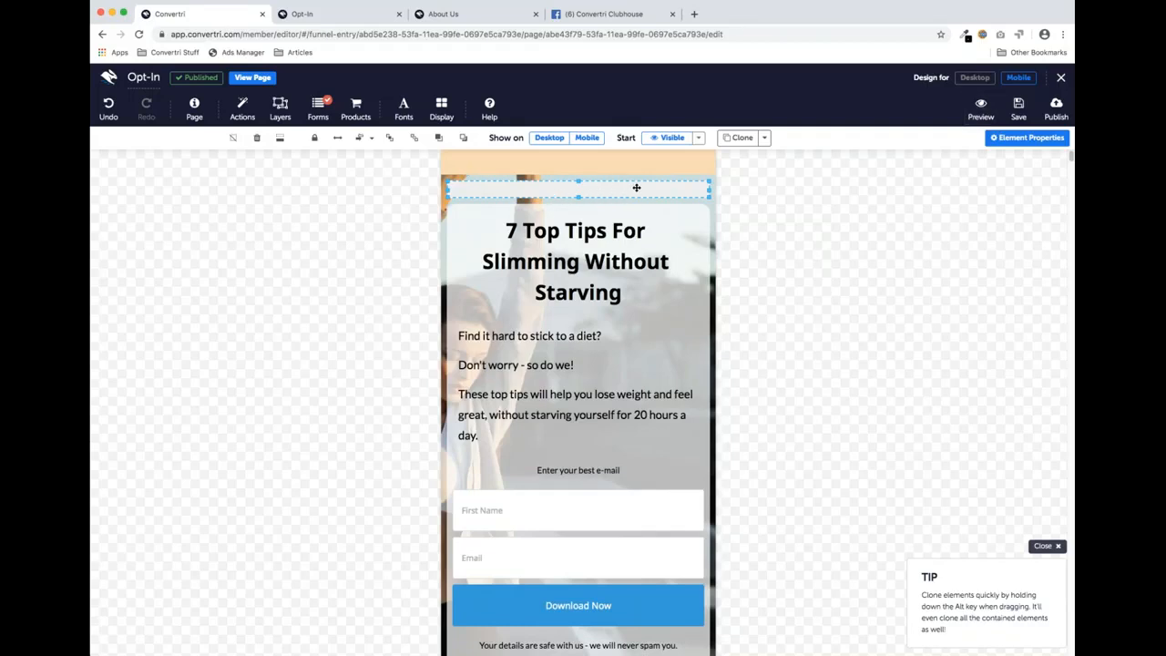
Compare the placement of the thin panel and the full-width panel between the desktop and mobile designs
click(974, 78)
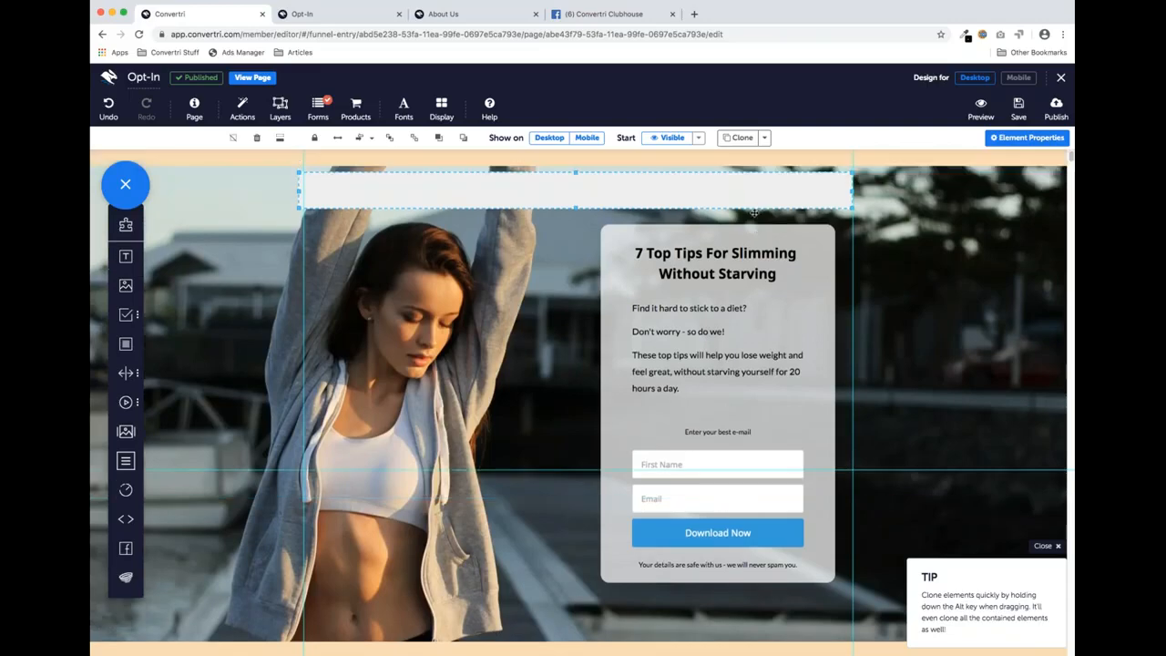
click(1018, 77)
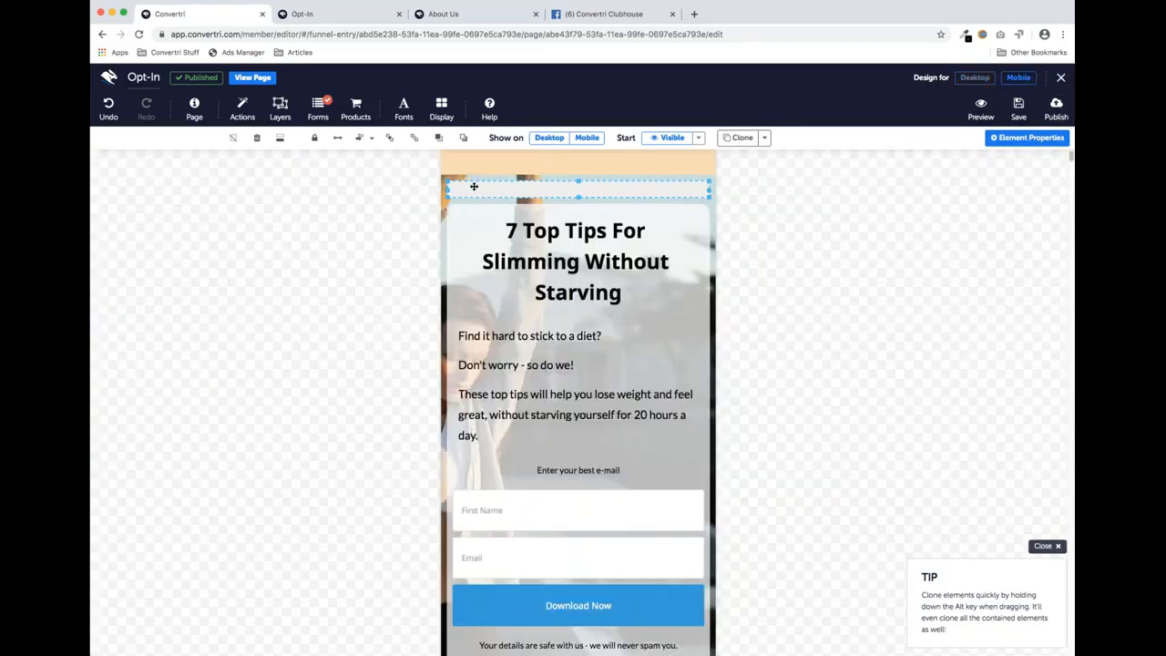
scroll(627, 246, down, 5)
click(662, 443)
scroll(662, 444, down, 2)
scroll(649, 409, up, 6)
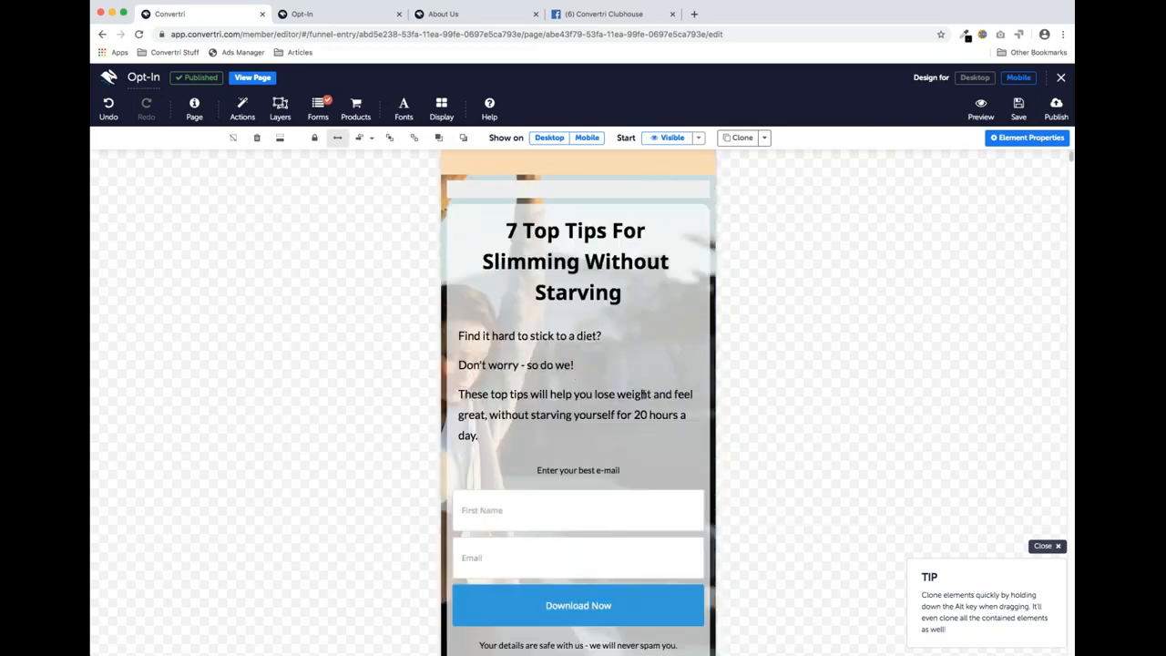
click(601, 187)
scroll(551, 199, down, 1)
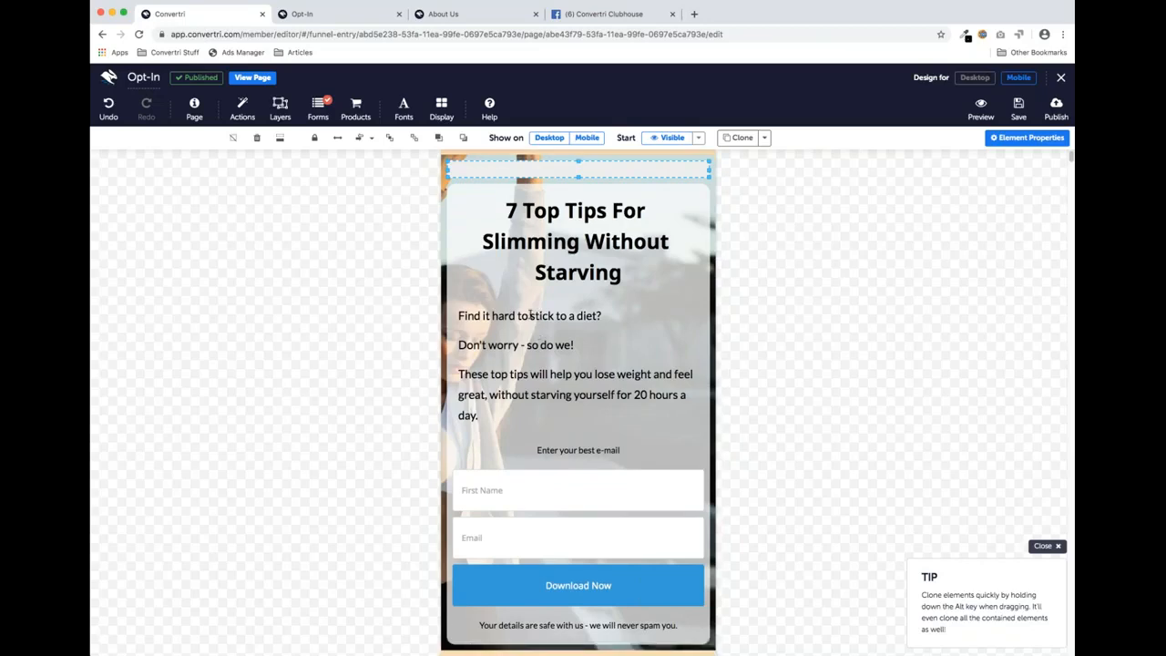
Narrow the First Name and Email fields to sit side by side on mobile, and move the Download Now button up below them
click(548, 254)
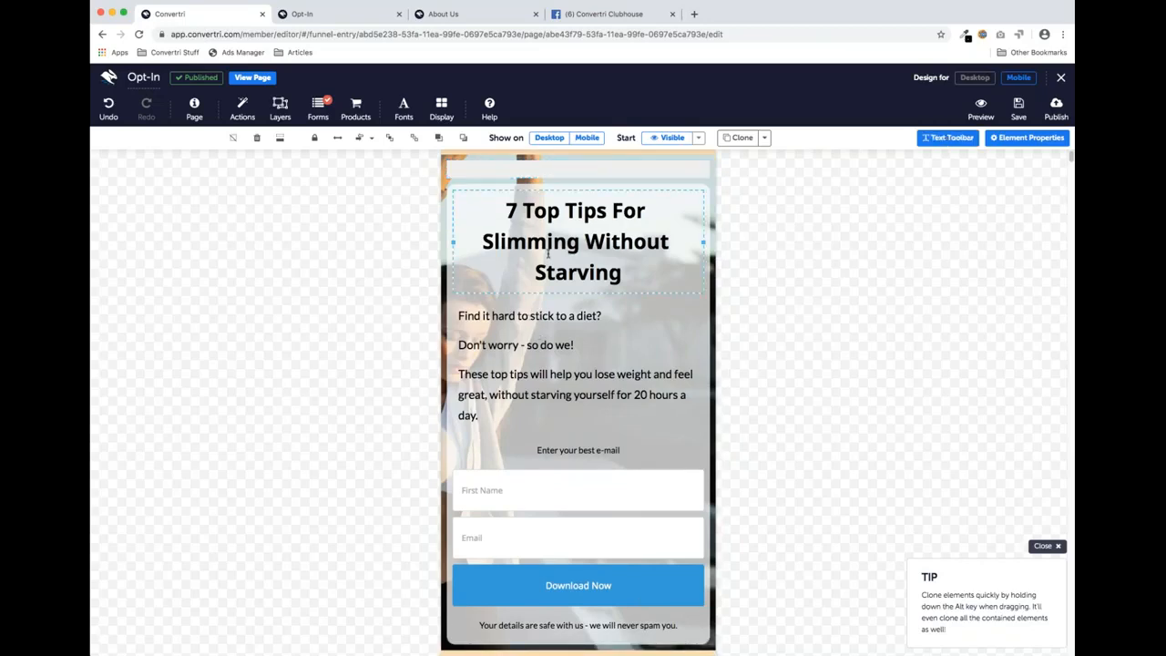
click(562, 479)
mouse_move(702, 490)
mouse_down()
mouse_move(623, 493)
mouse_move(552, 548)
mouse_move(690, 505)
mouse_up()
drag(832, 490, 703, 492)
drag(581, 564, 580, 539)
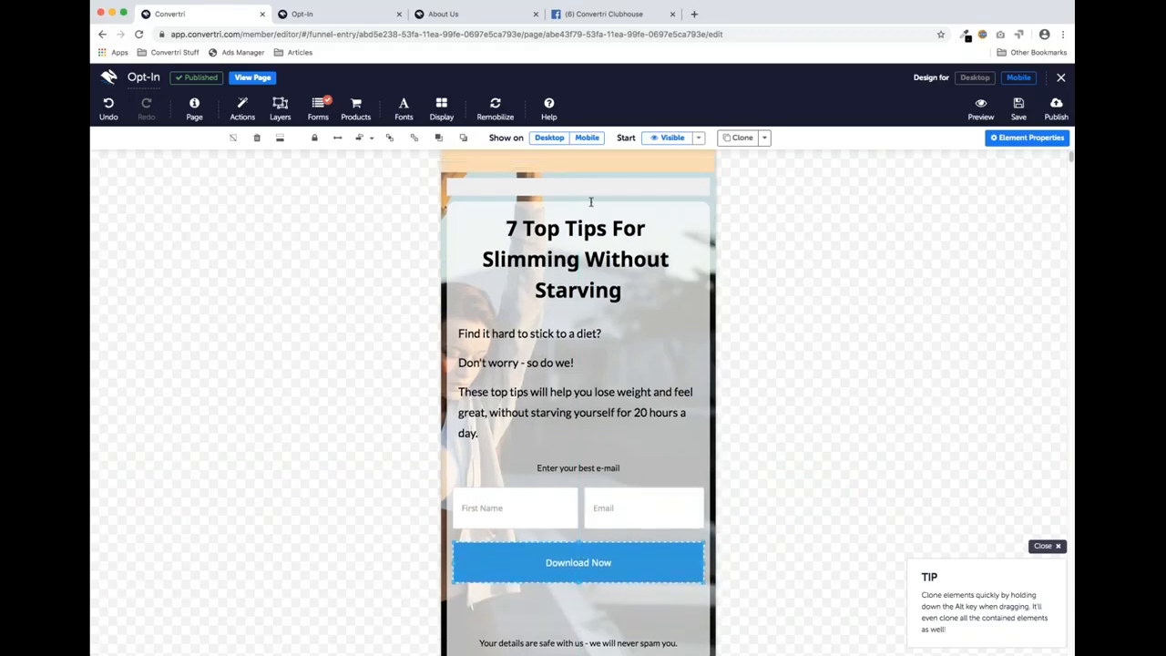
Remobilize the page to regenerate its mobile layout, and check the form fields and Download Now button
click(503, 109)
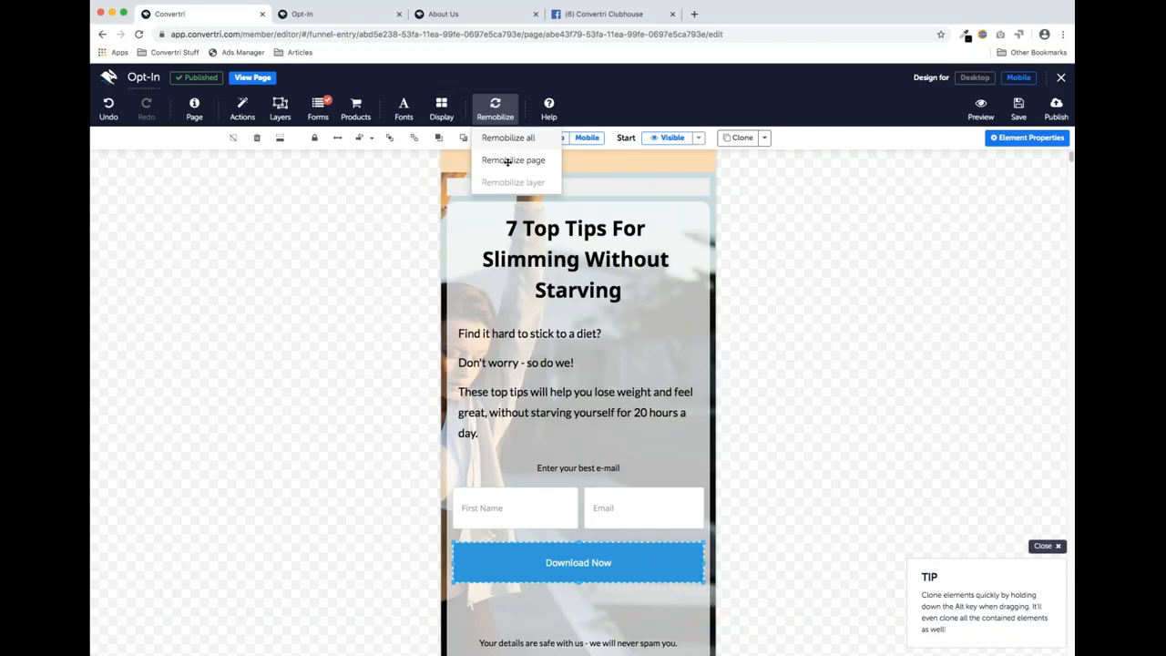
click(507, 161)
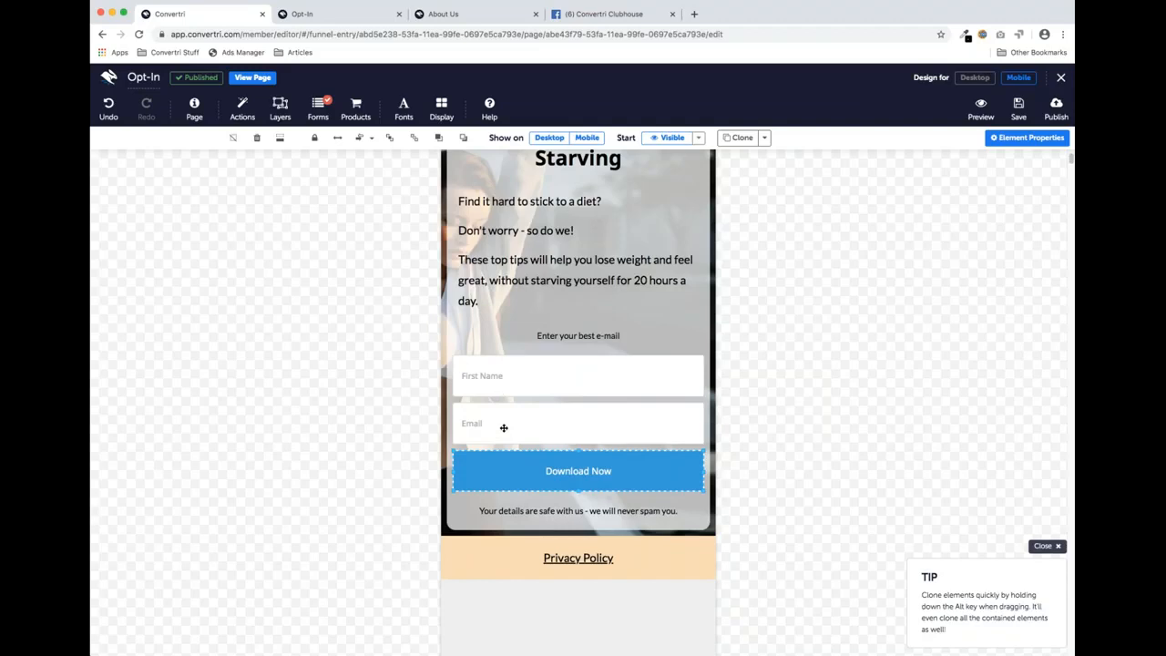
scroll(533, 390, up, 3)
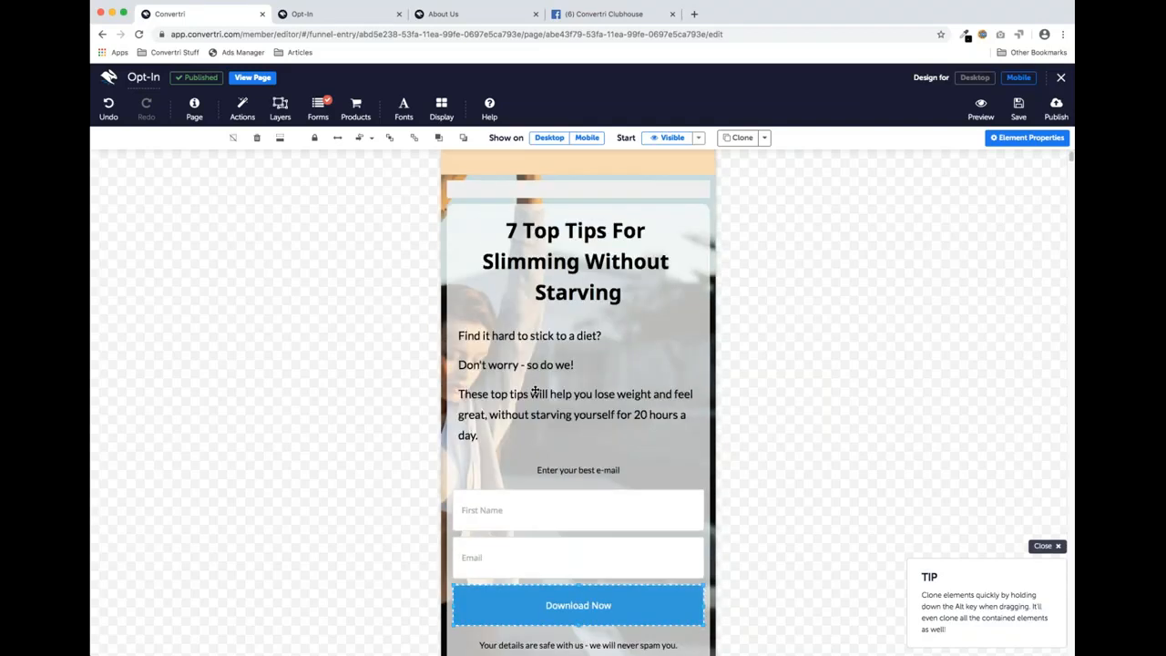
scroll(535, 389, down, 1)
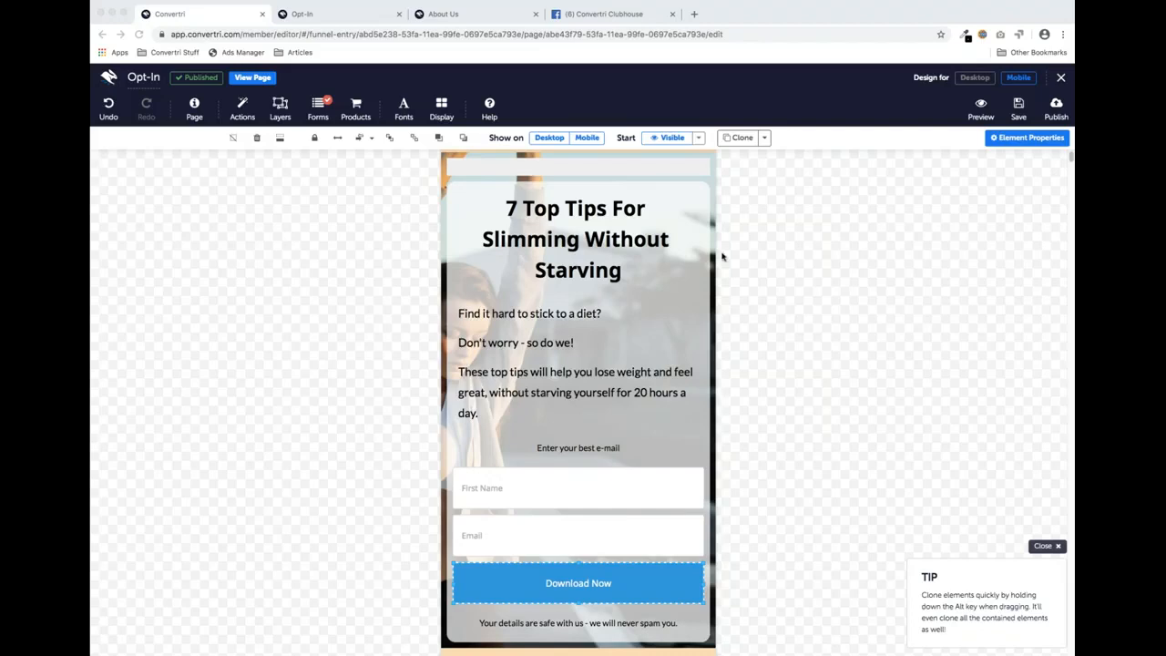
Delete the thin panel above the headline, working in the desktop design
click(607, 169)
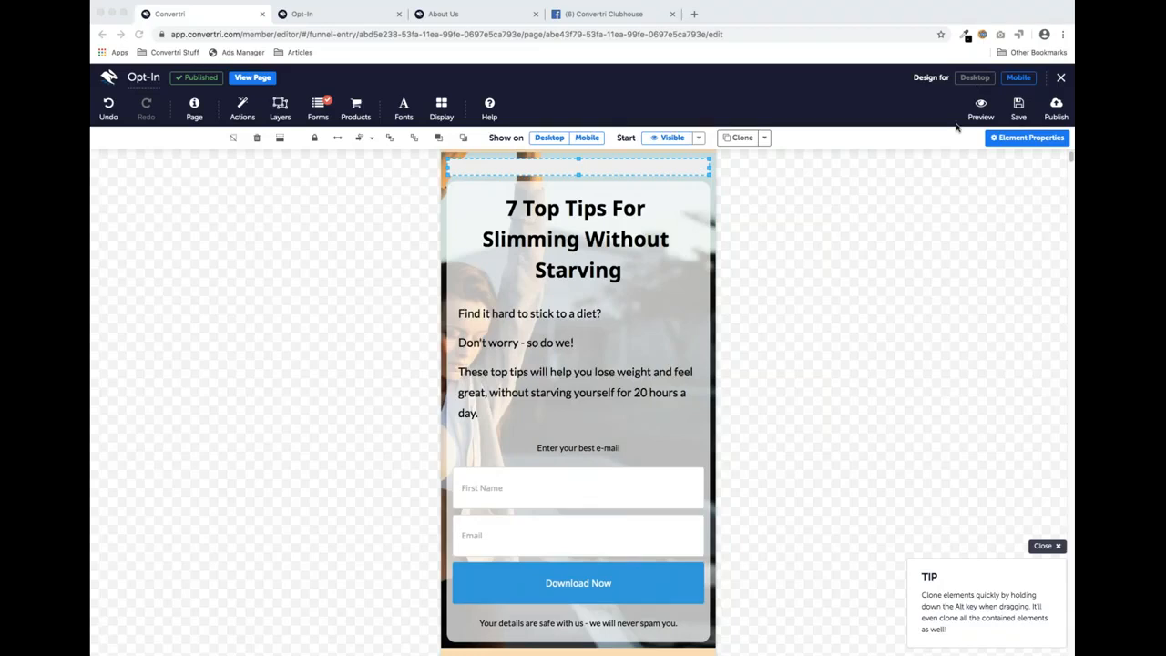
click(974, 78)
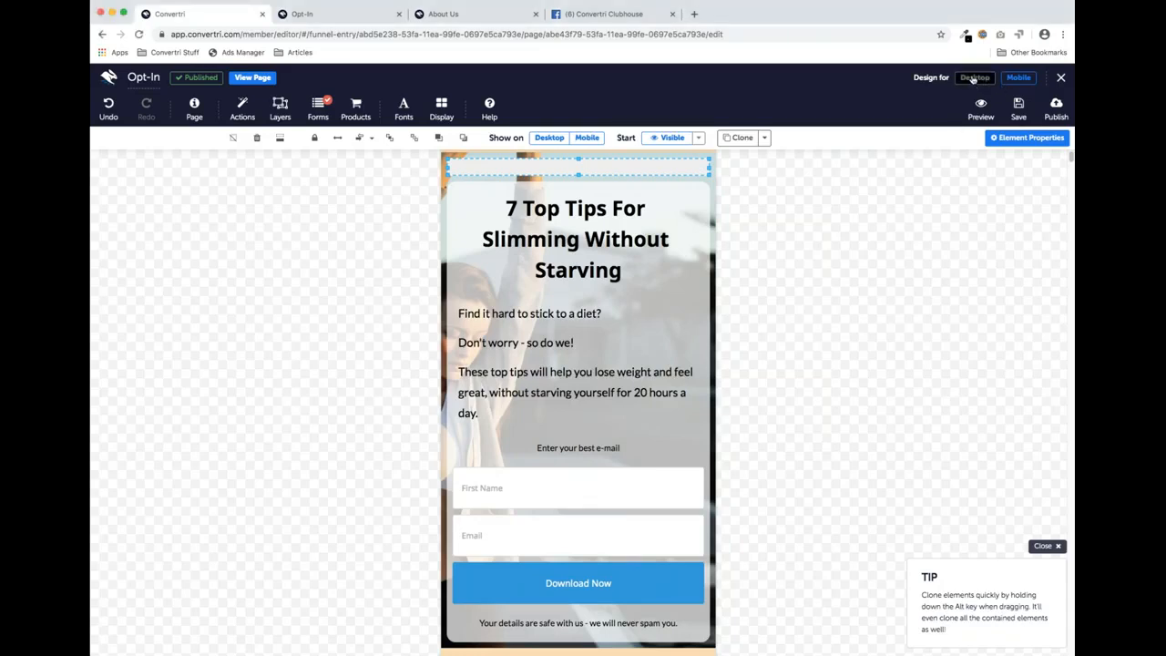
click(257, 137)
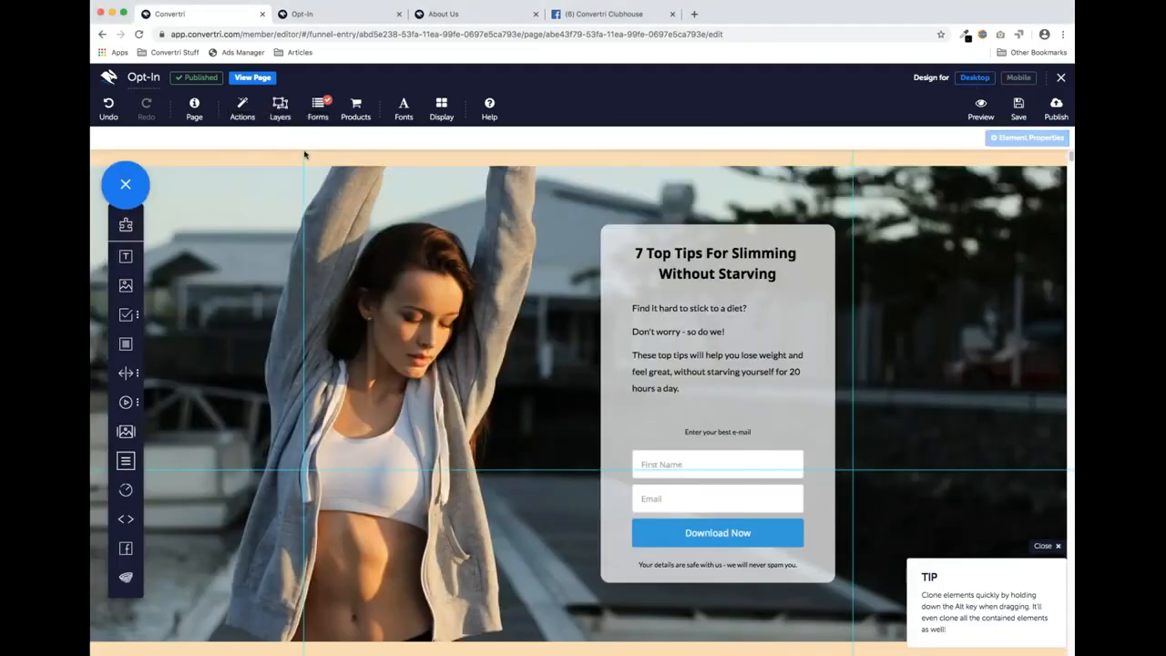
View the Add Script form in the page's custom script settings and leave without adding a script
click(192, 113)
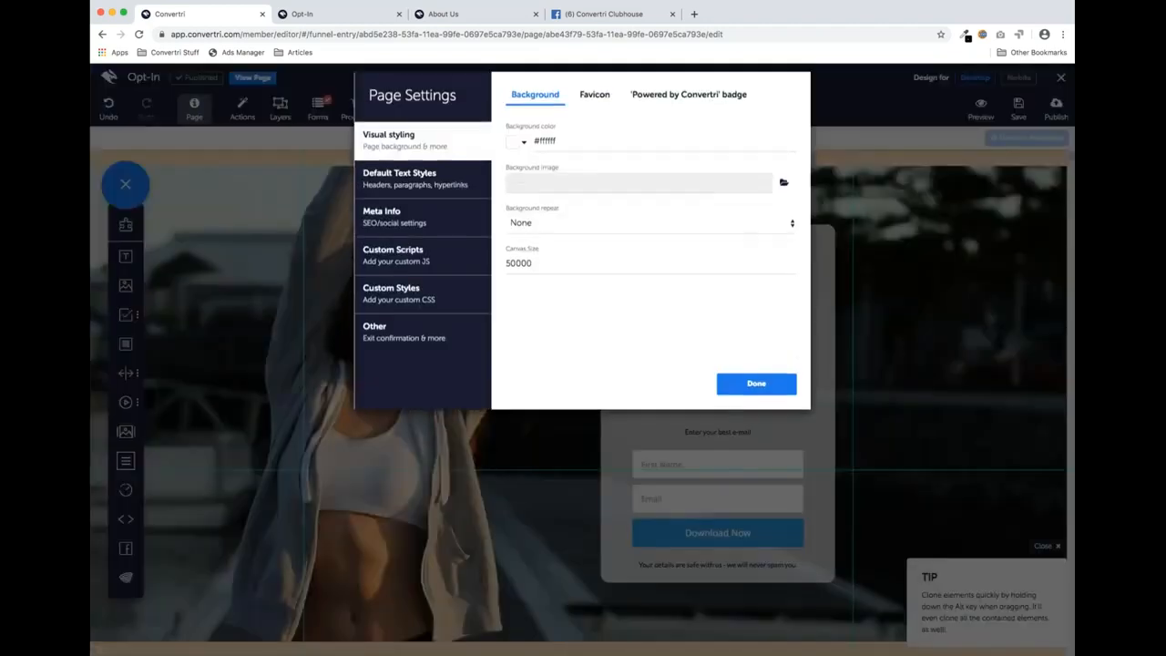
click(412, 268)
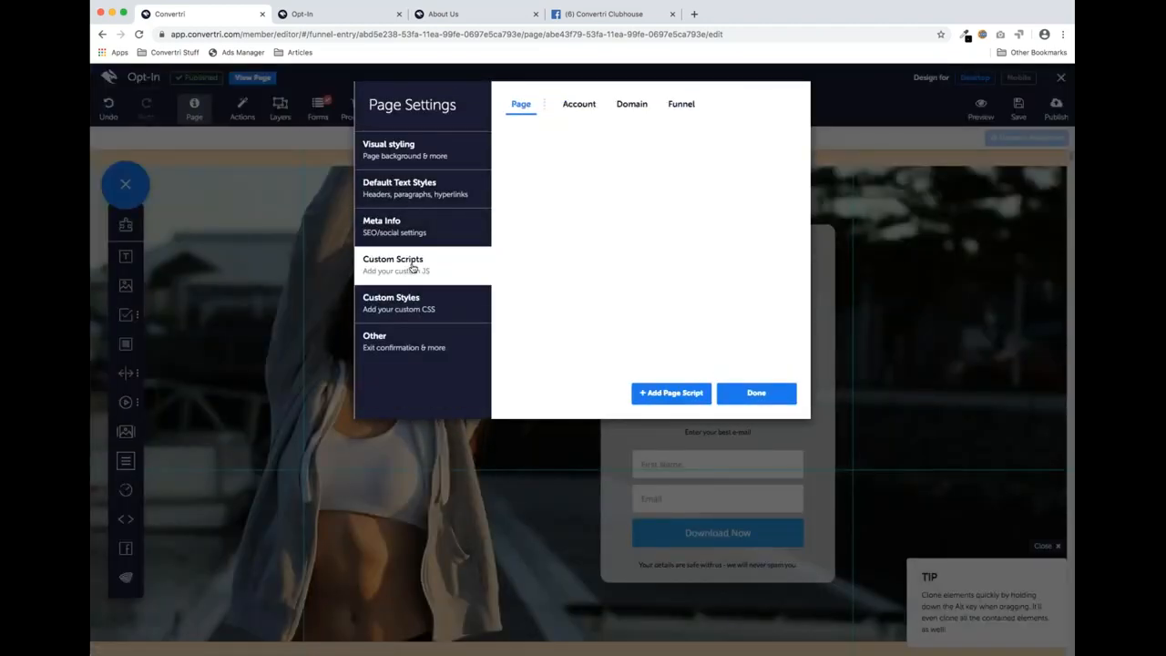
click(672, 392)
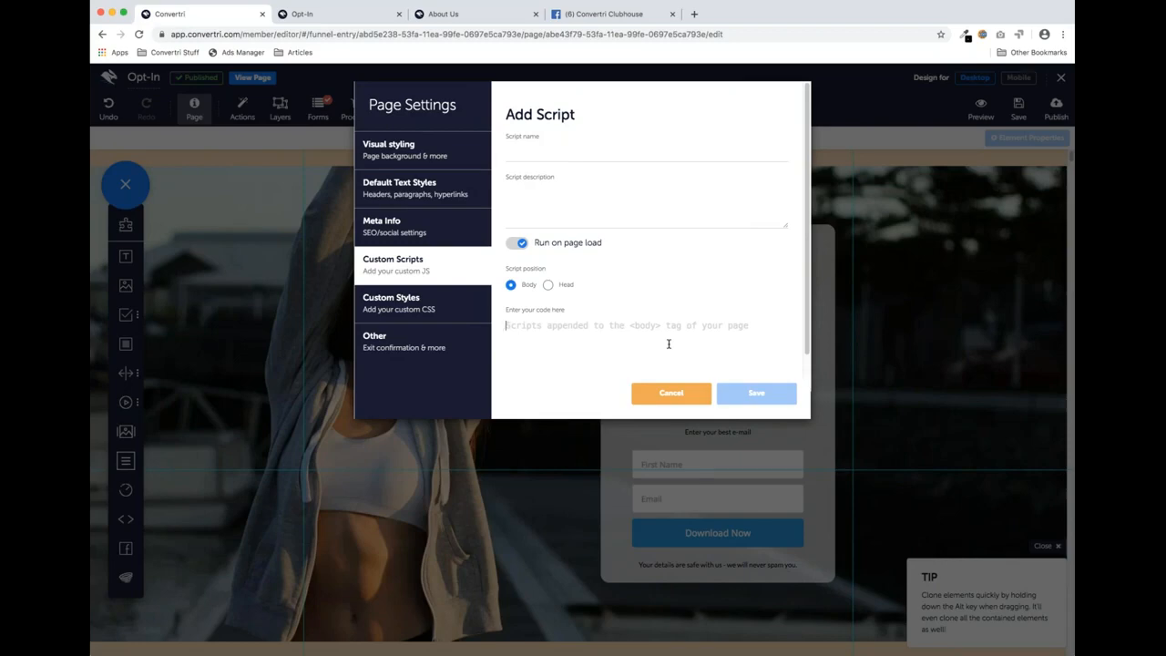
click(690, 393)
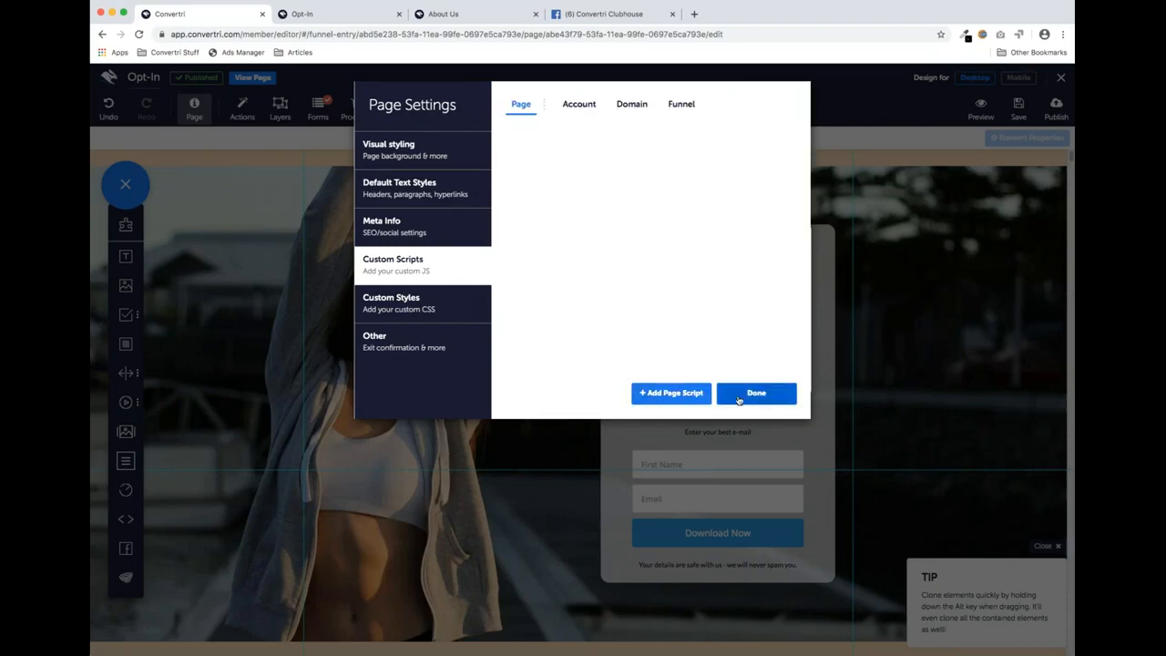
click(739, 397)
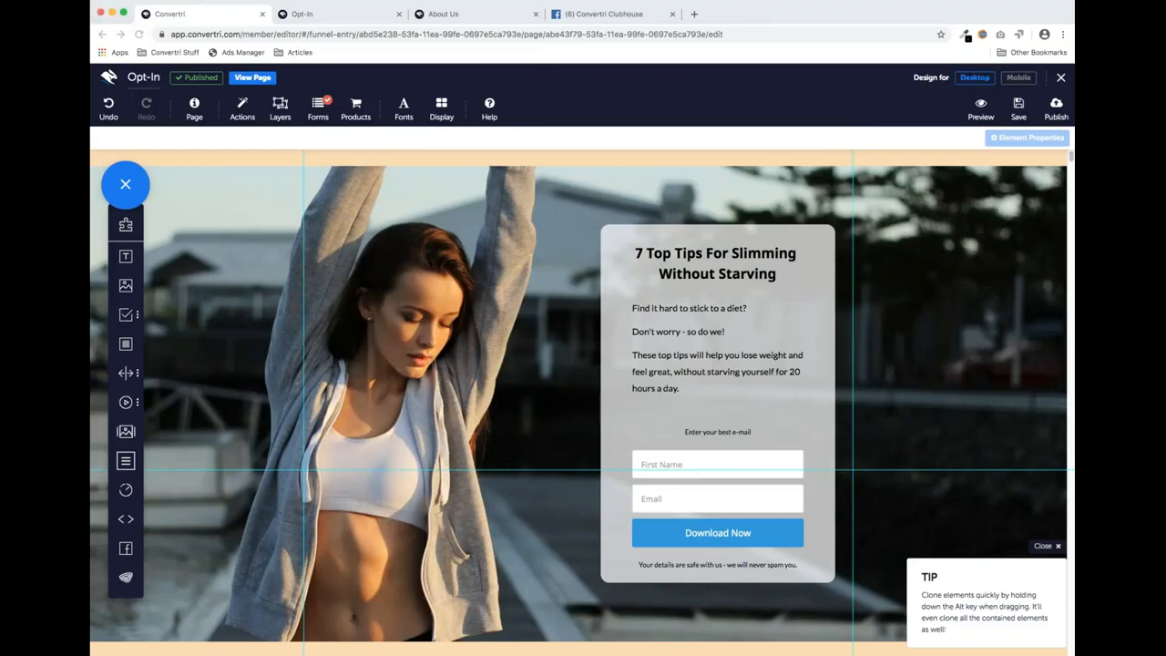
Return to the Demo funnel and start a split test on the Opt-In page
click(1059, 80)
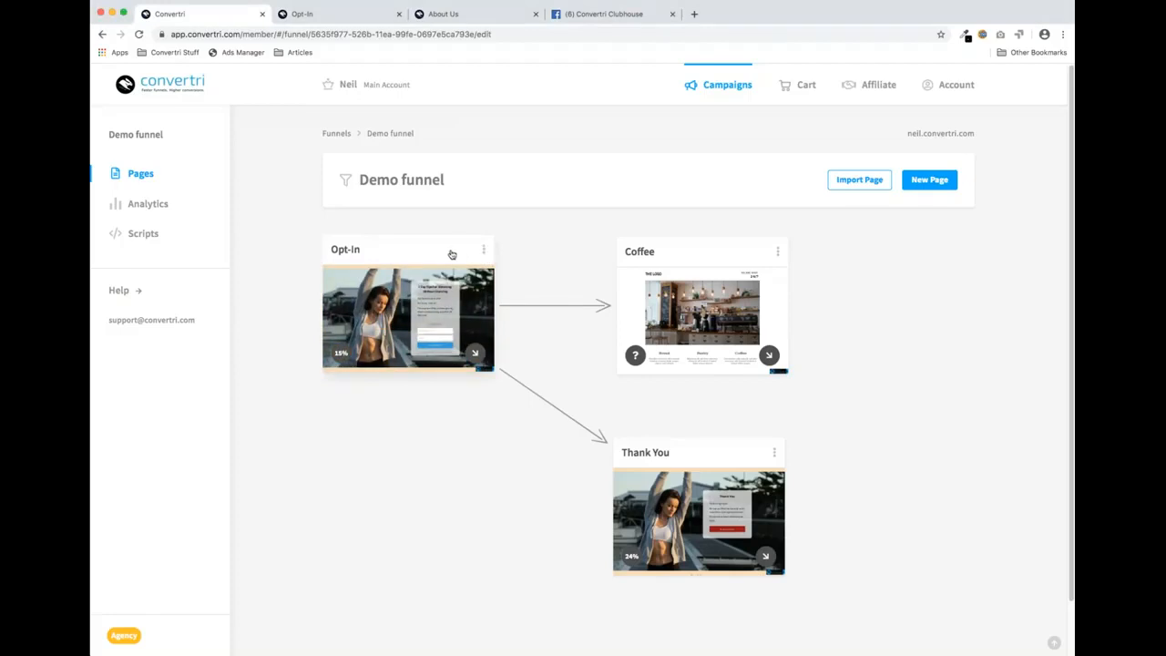
click(484, 251)
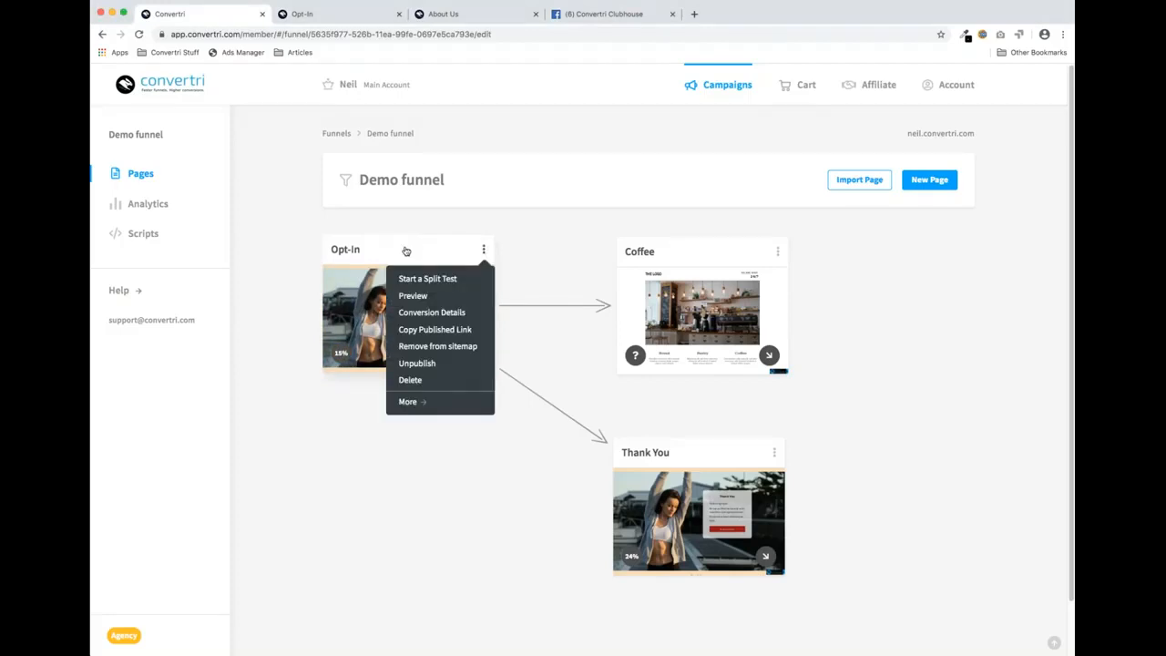
click(447, 279)
click(447, 193)
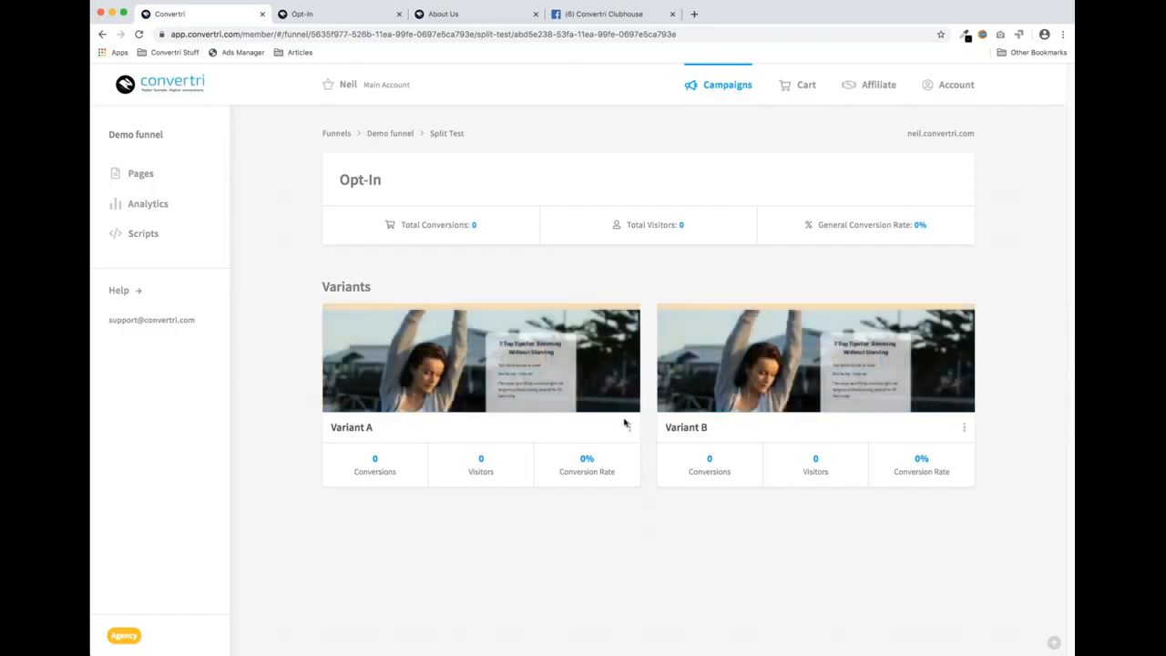
Open Variant B of the Opt-In page and colour its "7 Top Tips For Slimming Without Starving" headline red, rgb(246, 13, 13)
click(815, 357)
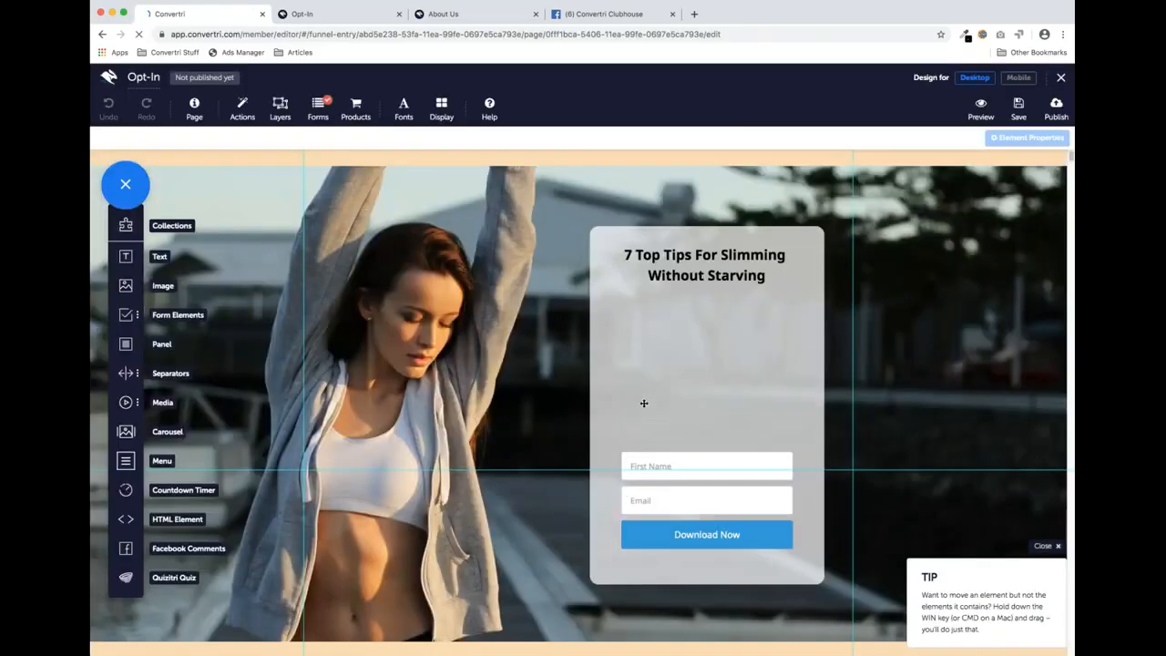
click(770, 277)
drag(770, 277, 625, 255)
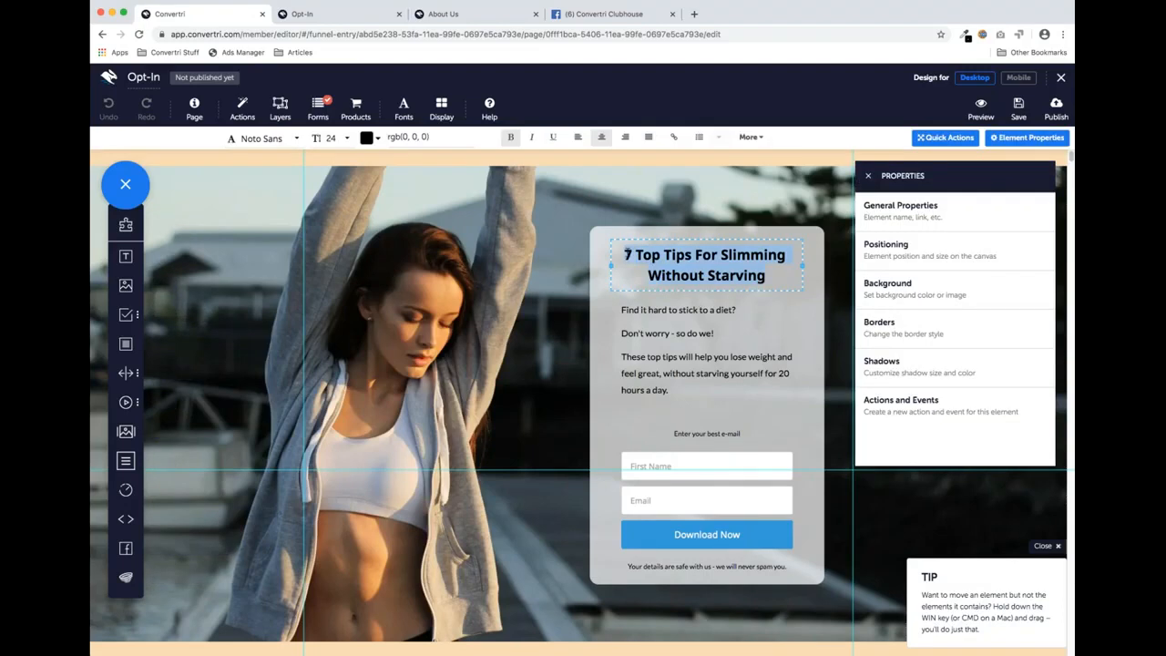
click(367, 138)
drag(989, 199, 1023, 136)
click(1036, 383)
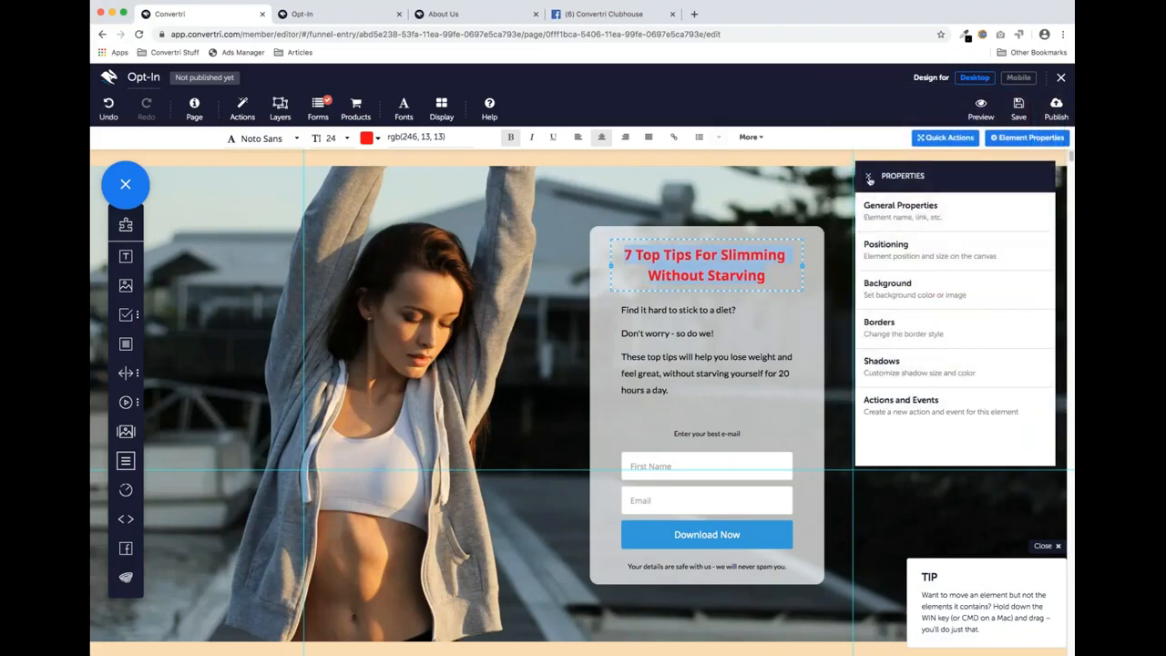
click(868, 176)
Publish the whole split test with both variants and return to the split test overview
click(1057, 108)
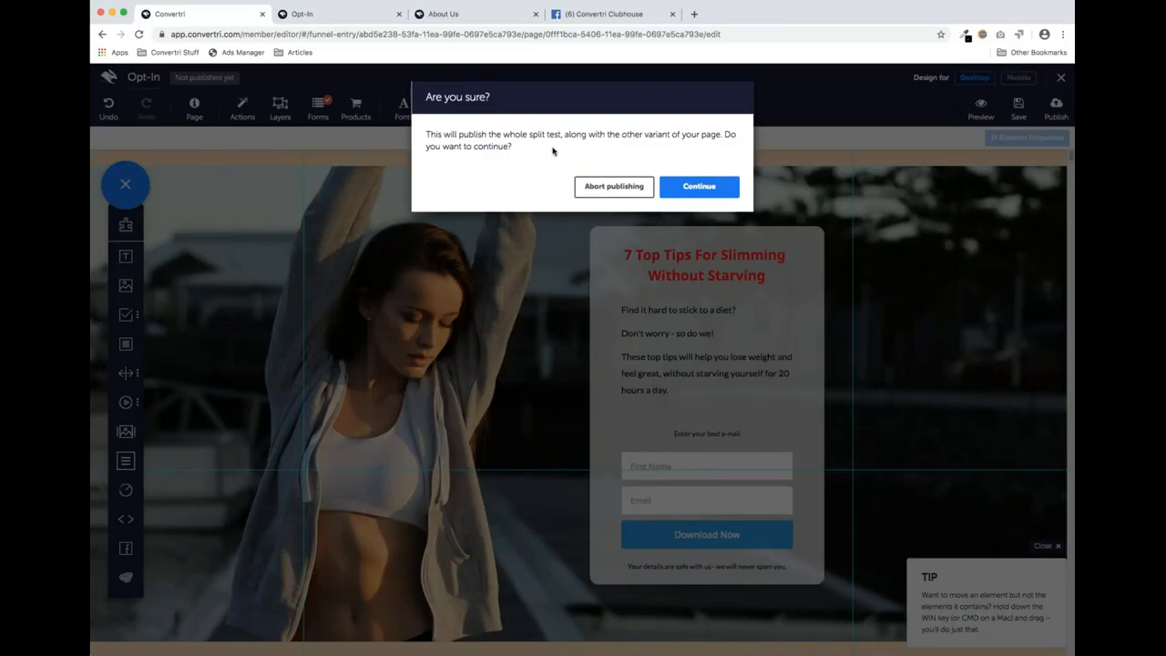
click(701, 192)
click(692, 207)
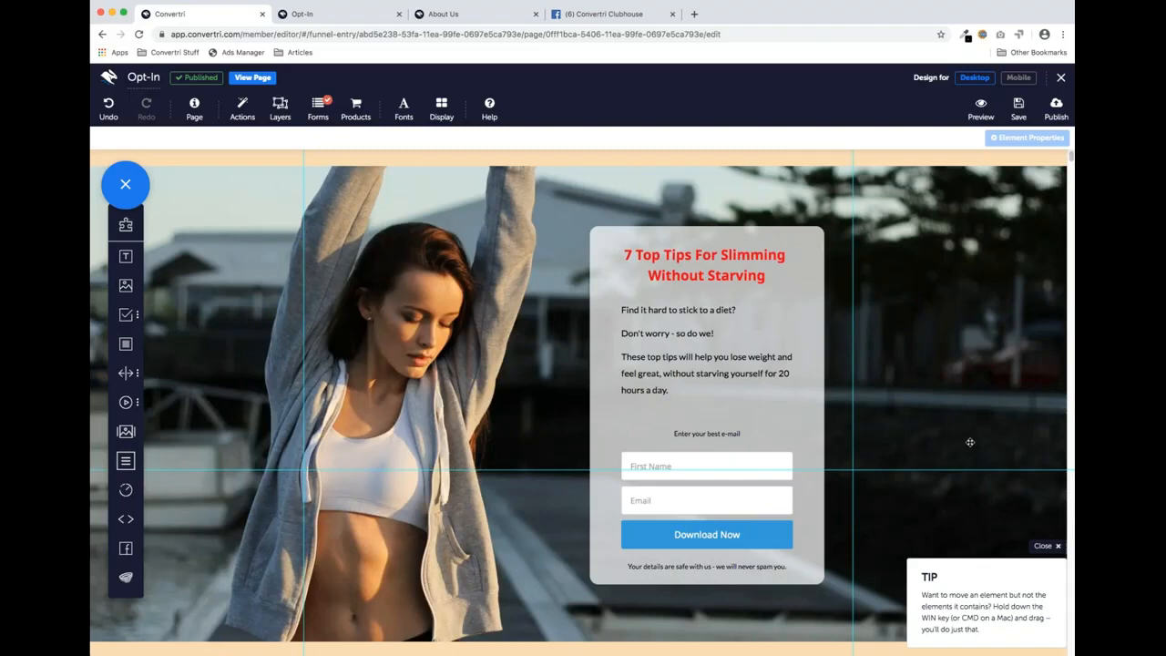
click(1060, 77)
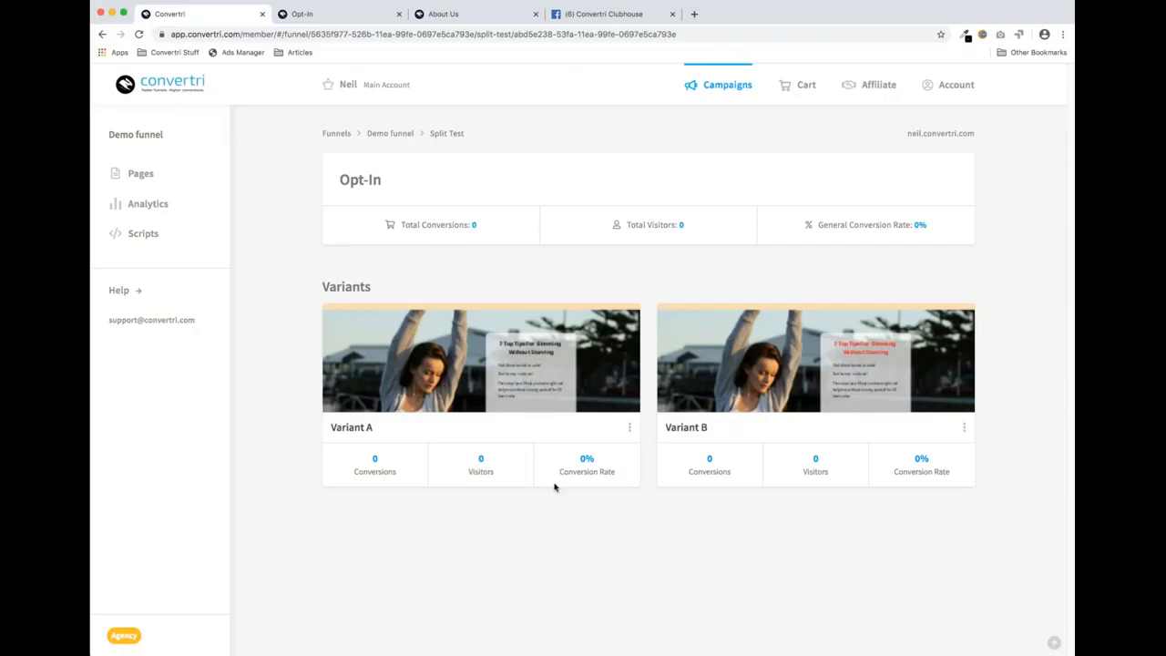
Review the confirmation for stopping the split test in favour of Variant A, and cancel it
click(631, 427)
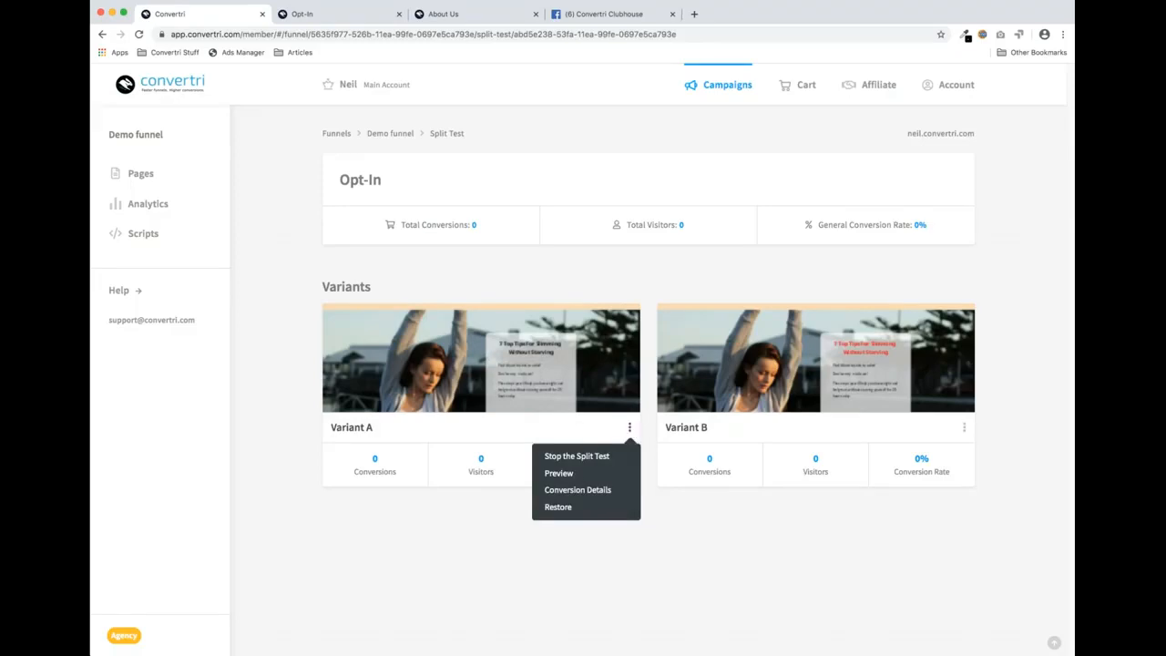
click(583, 457)
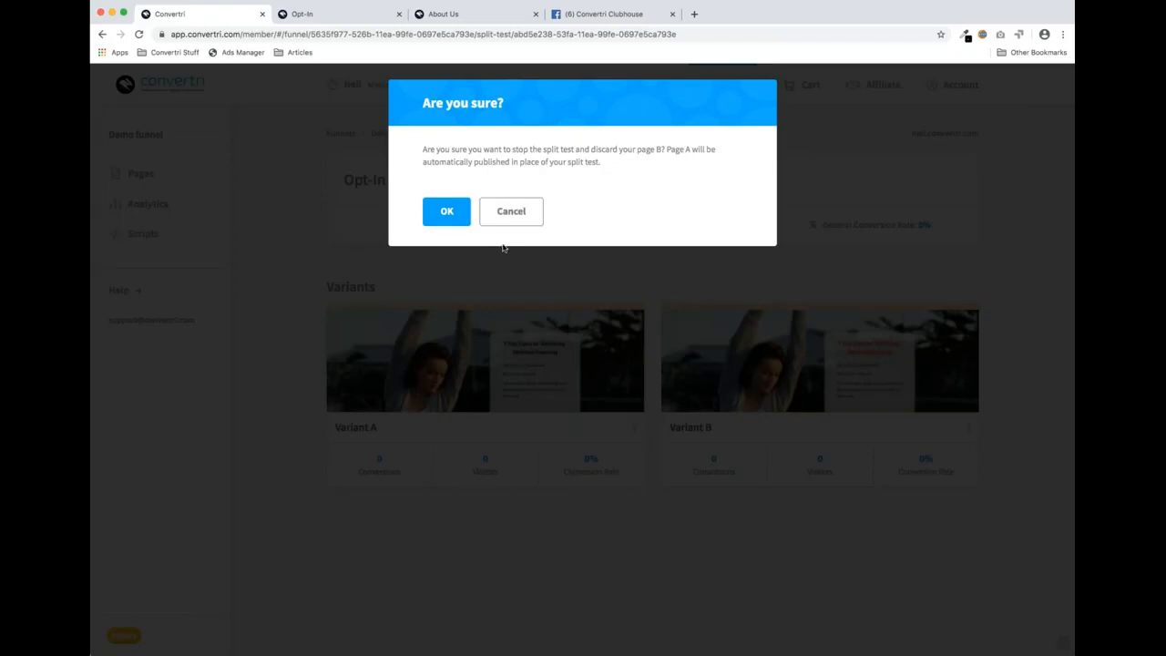
click(511, 200)
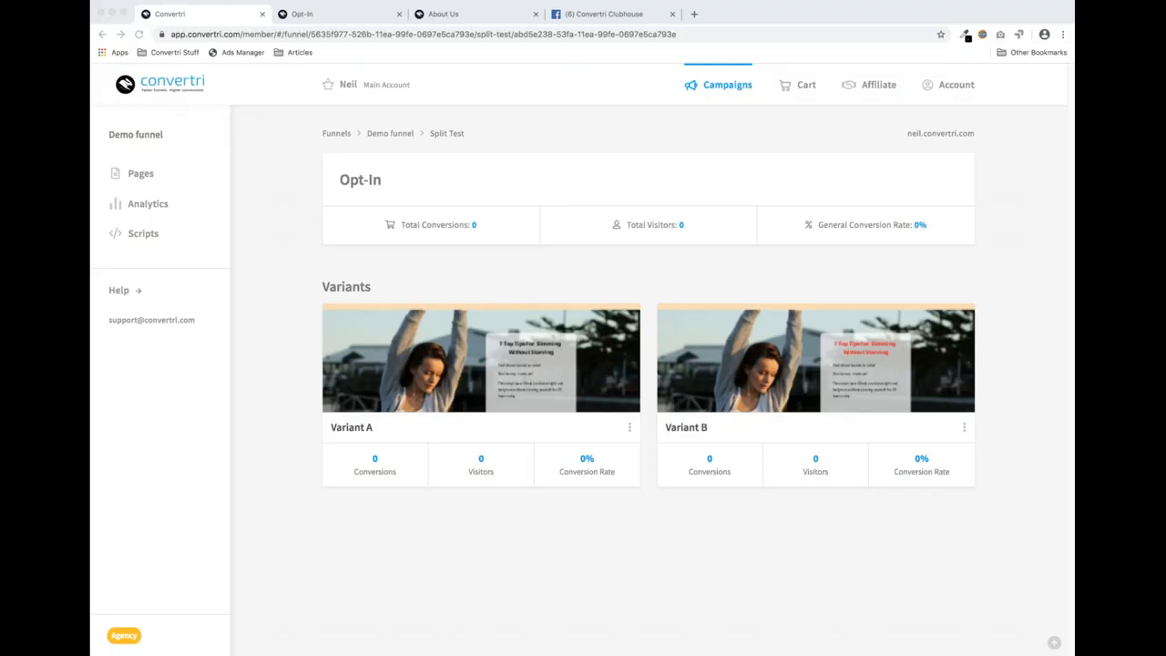
Go back to the funnels list and reopen the Demo funnel to view its page map
click(337, 133)
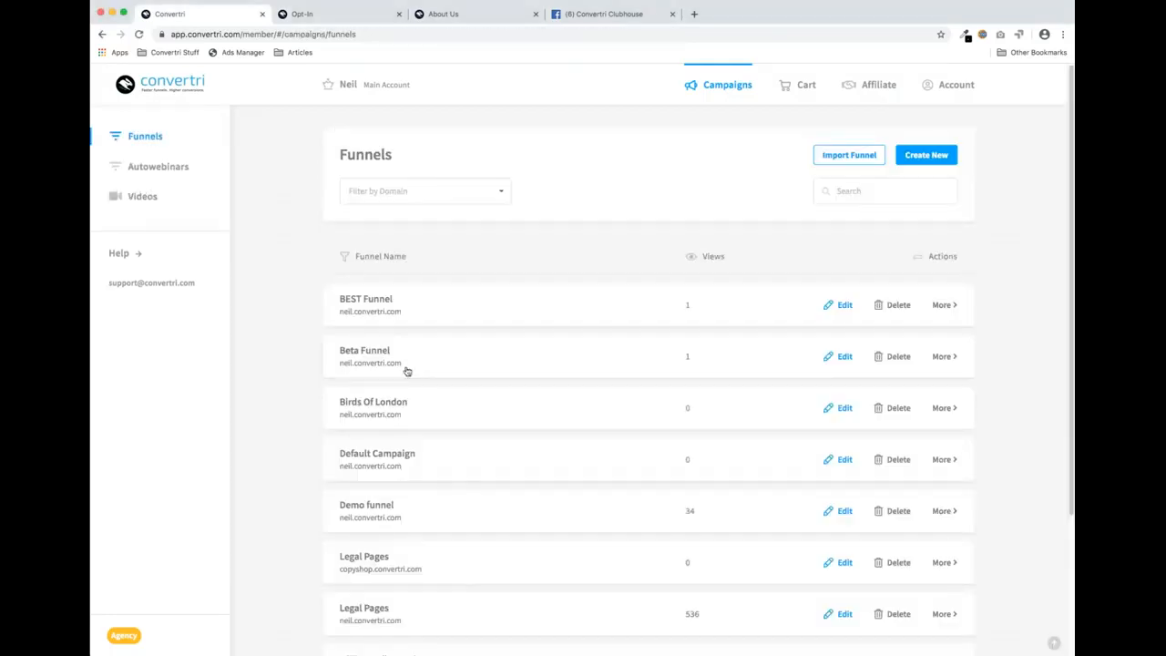
click(420, 512)
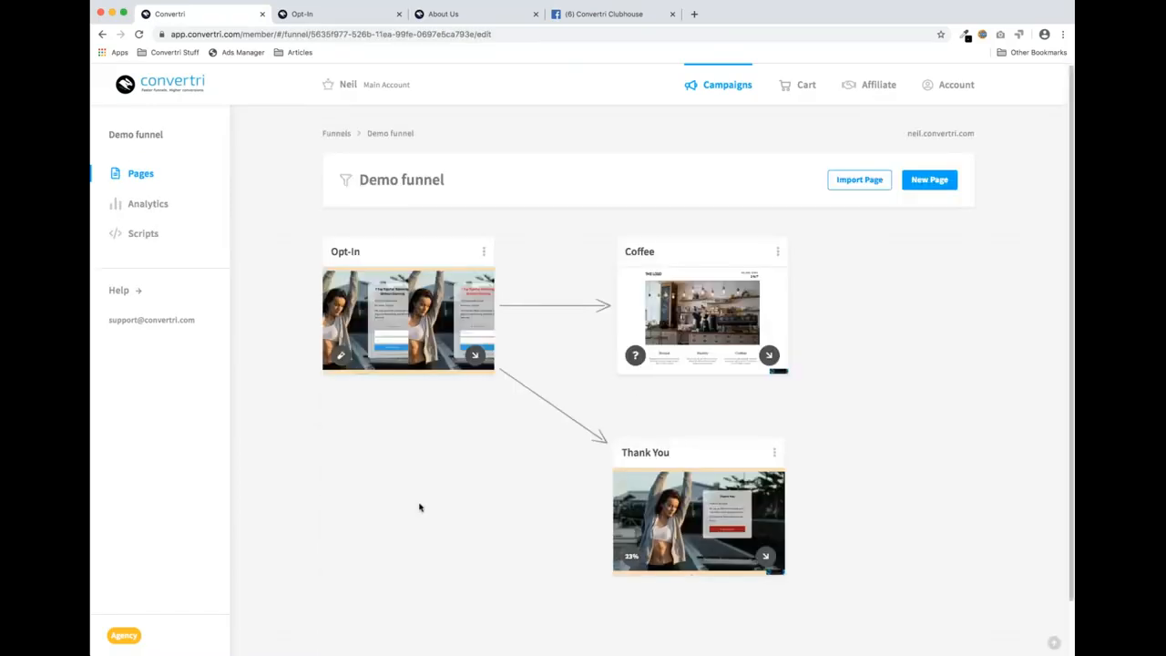
mouse_move(633, 358)
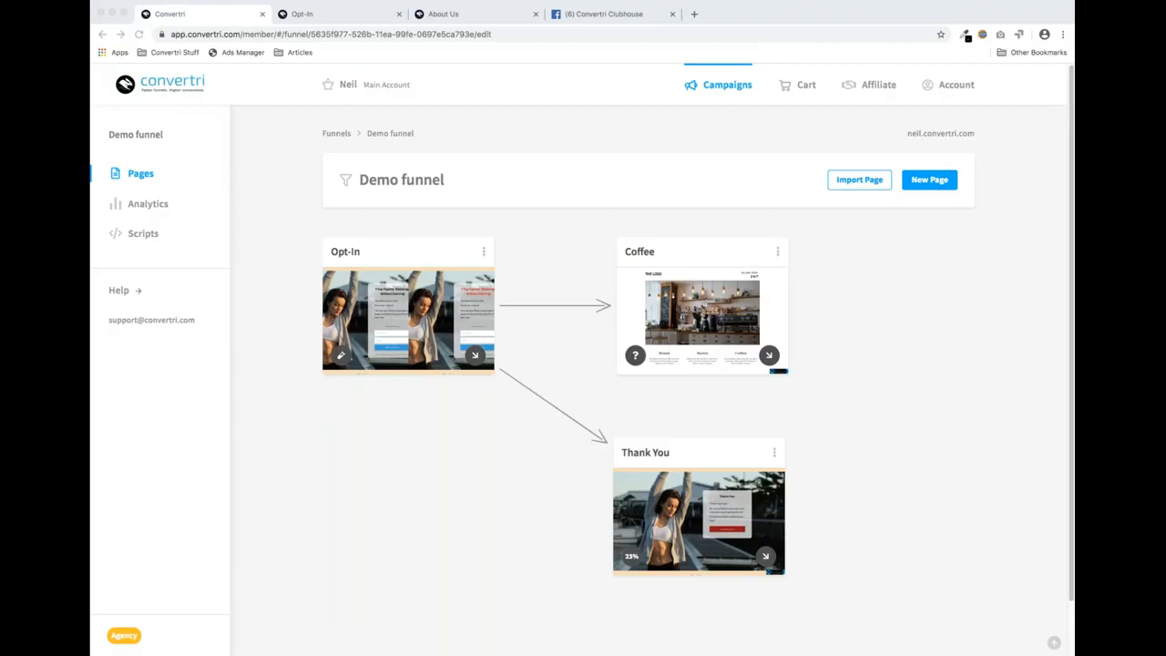
click(917, 303)
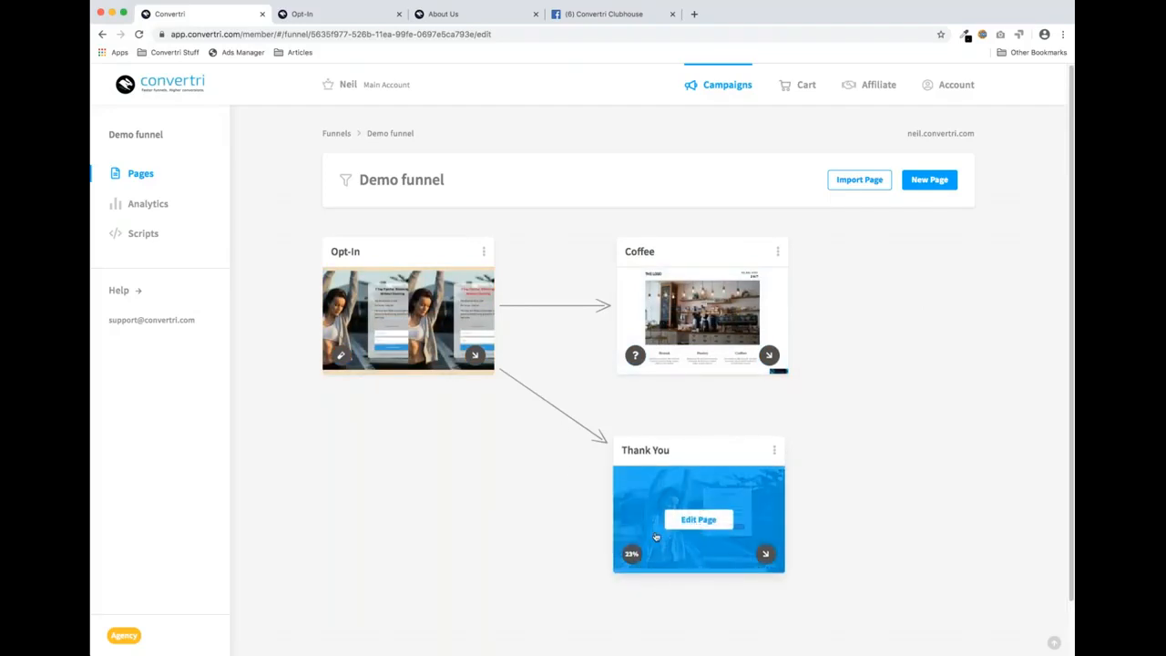
Copy the Thank You page's published link, and view the page in the editor before returning to the funnel
click(773, 449)
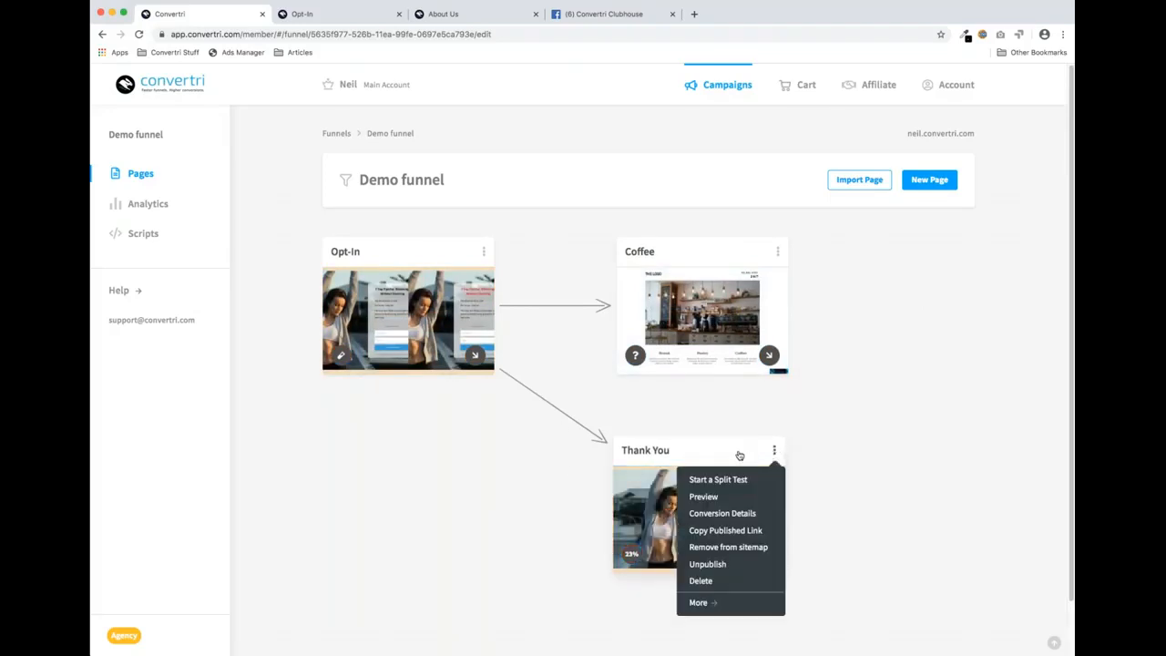
click(719, 532)
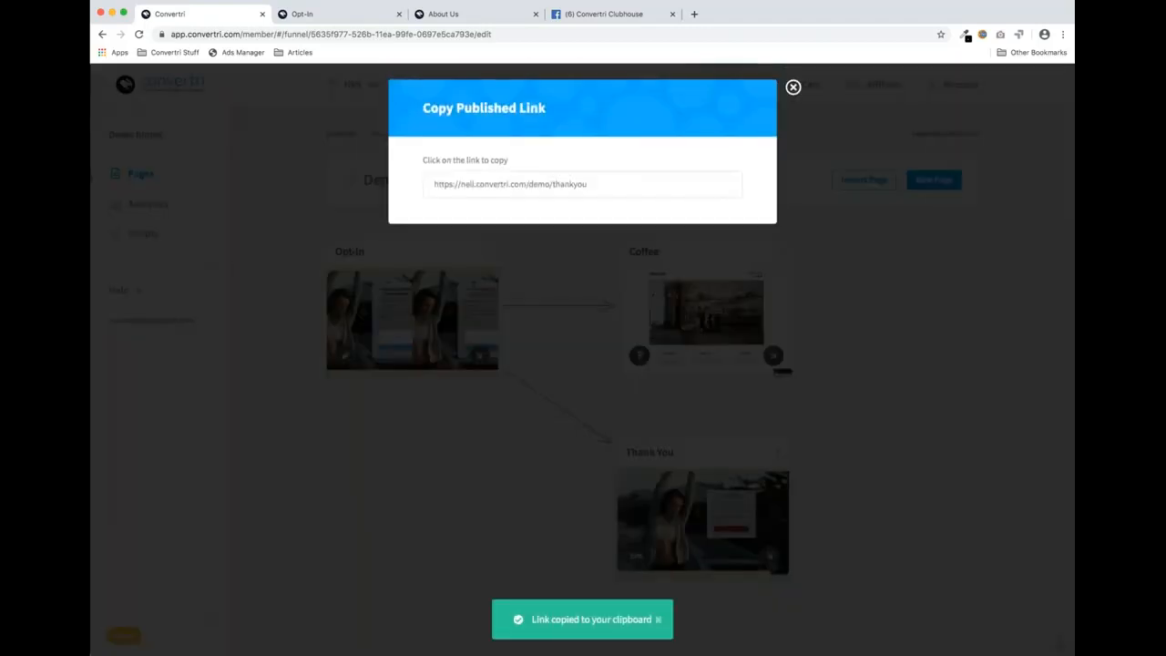
click(793, 88)
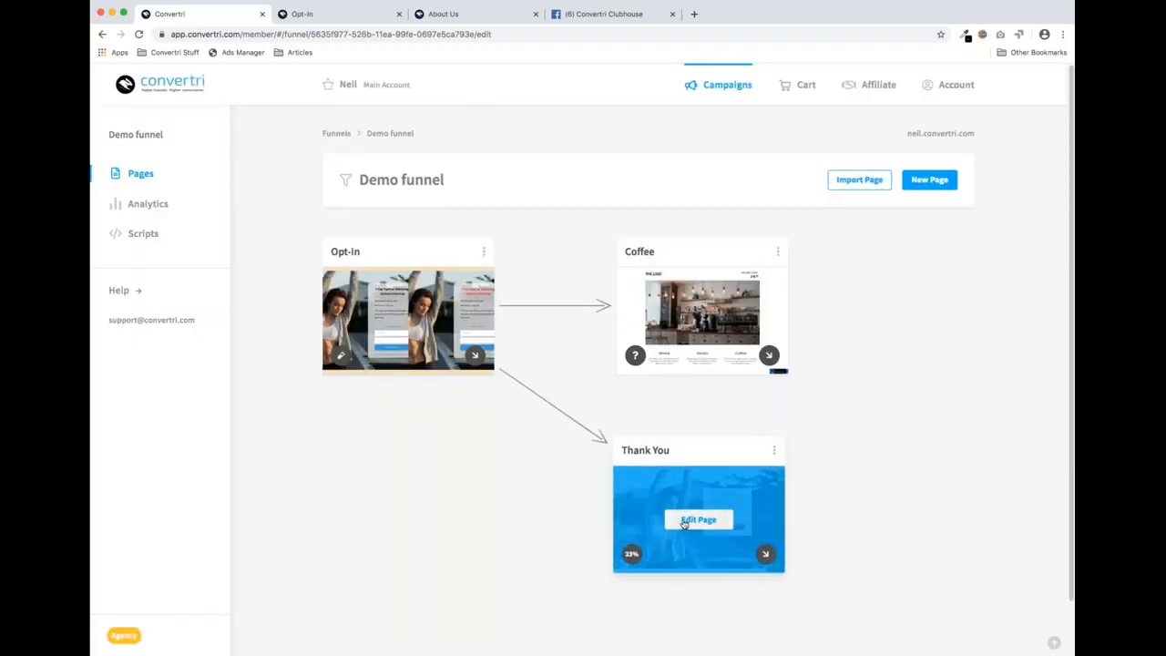
click(691, 520)
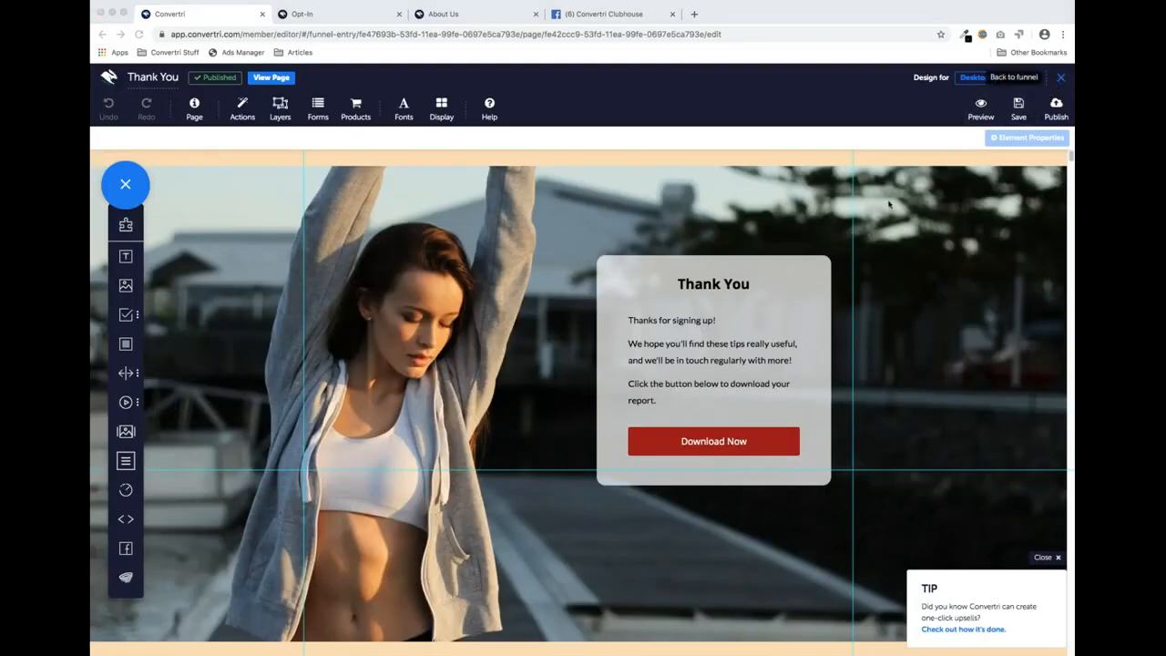
click(1060, 77)
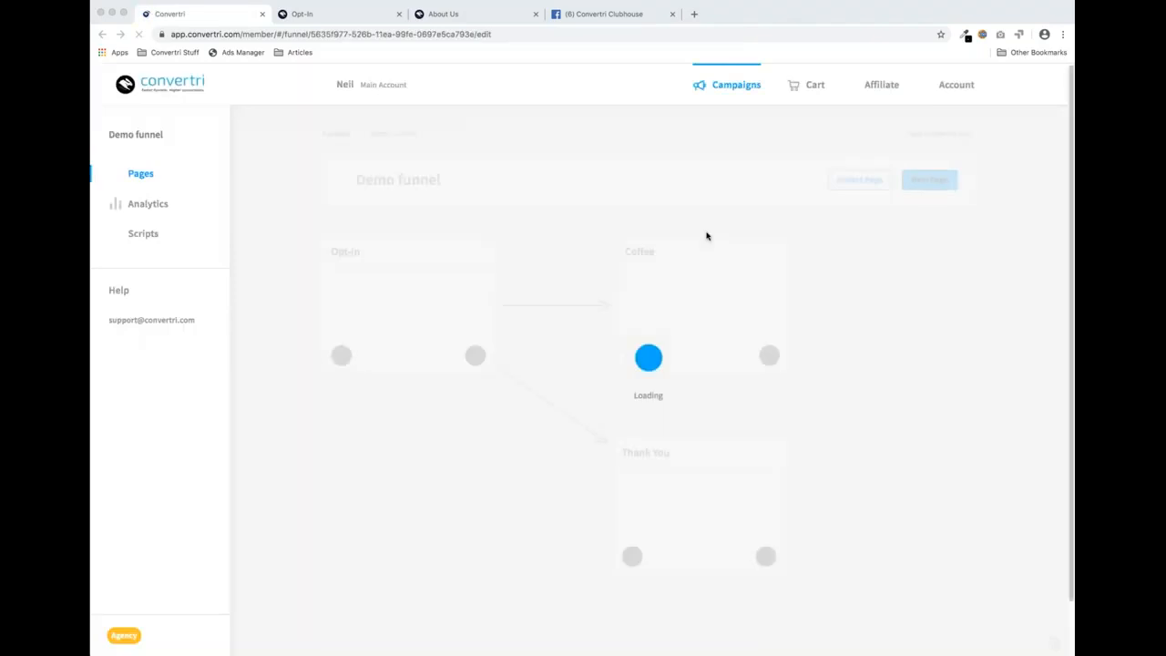
Return to the funnels list and create a funnel named "New funnel" on the account's own convertri.com subdomain
click(333, 136)
click(334, 135)
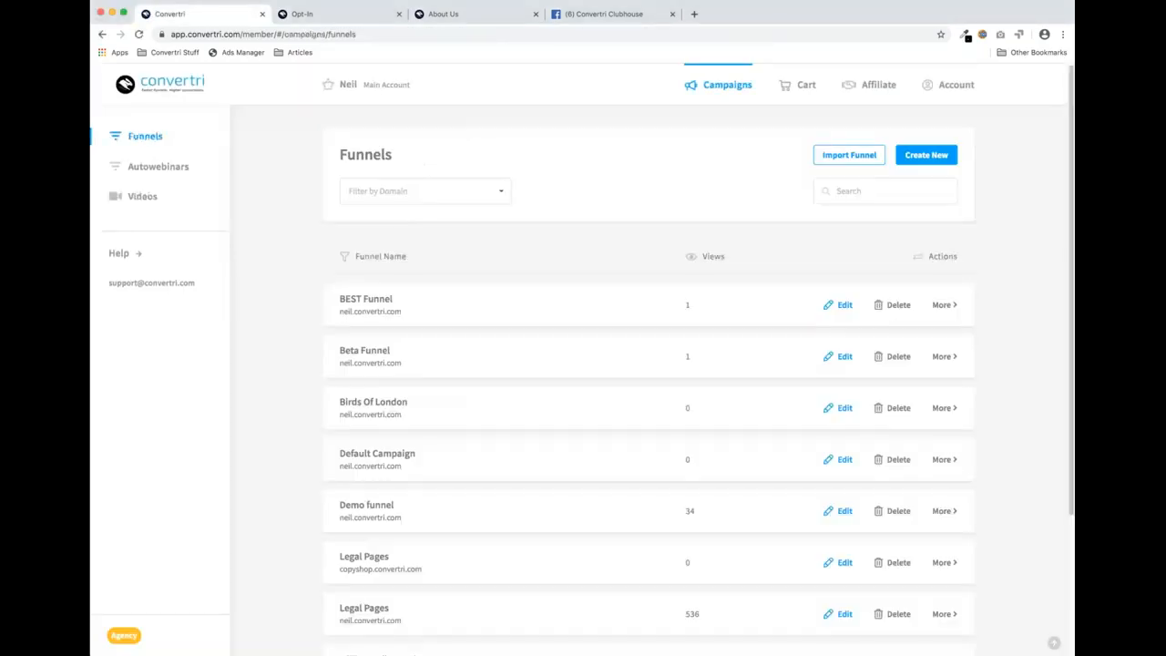
click(926, 155)
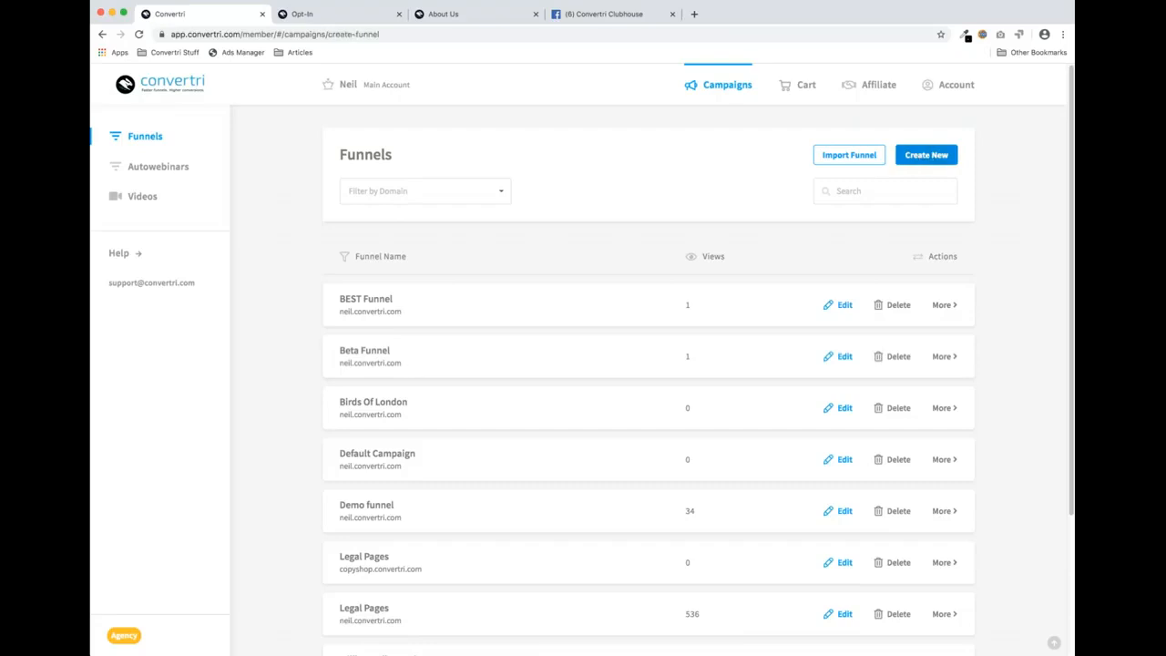
click(879, 185)
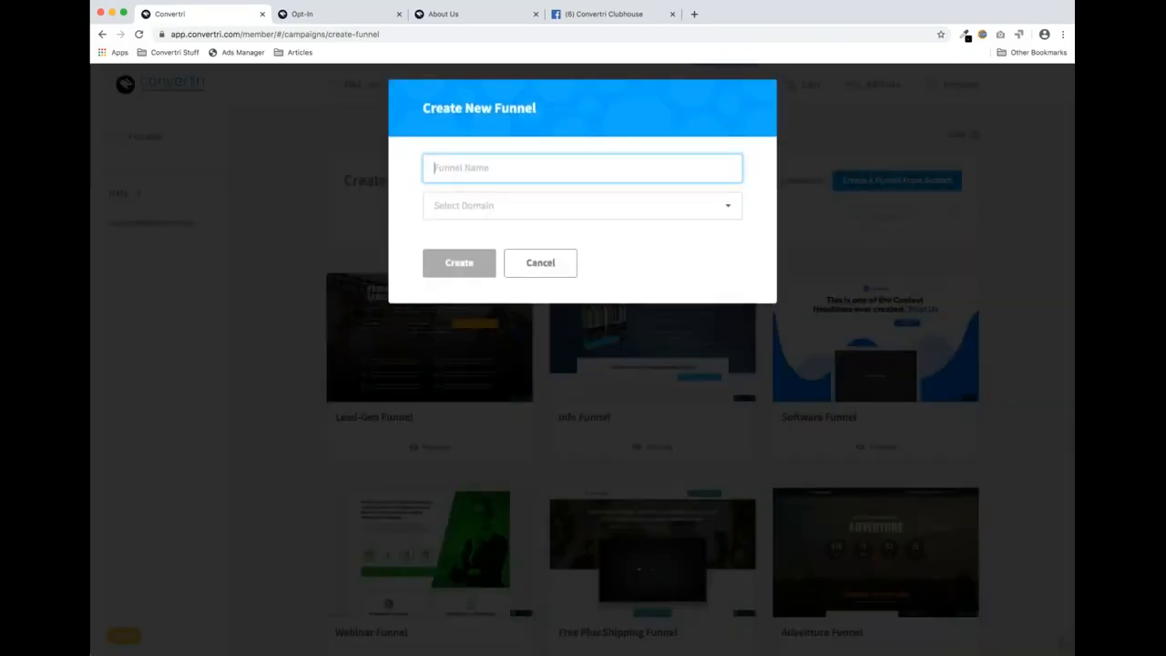
text(New f)
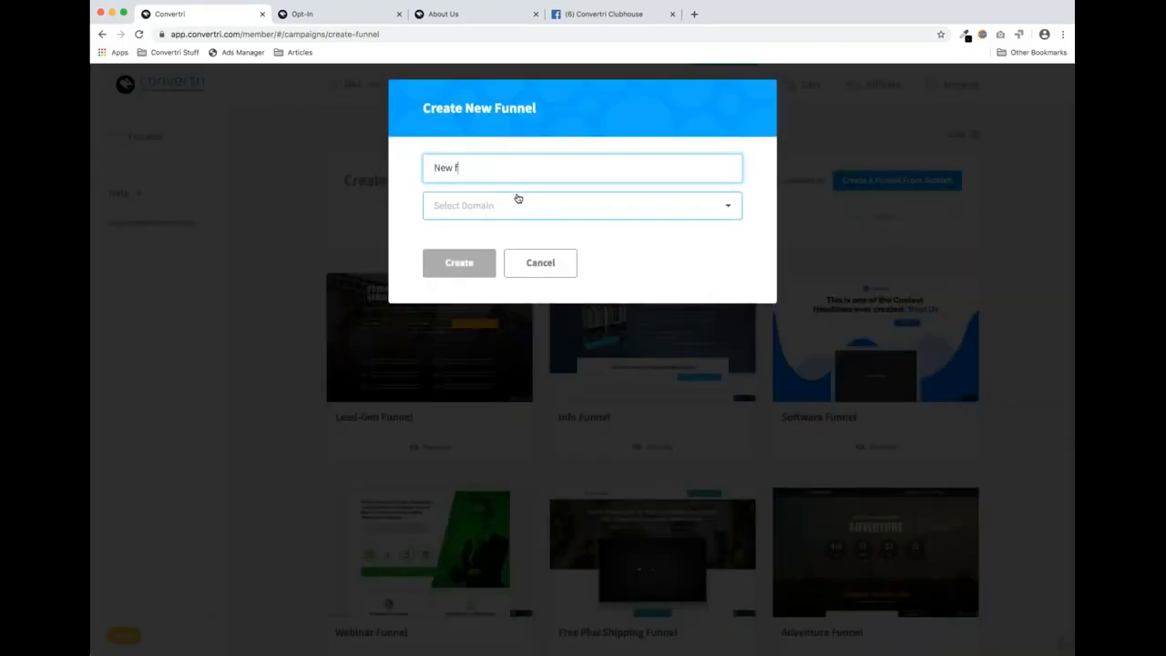
text(unnel)
click(527, 210)
click(492, 287)
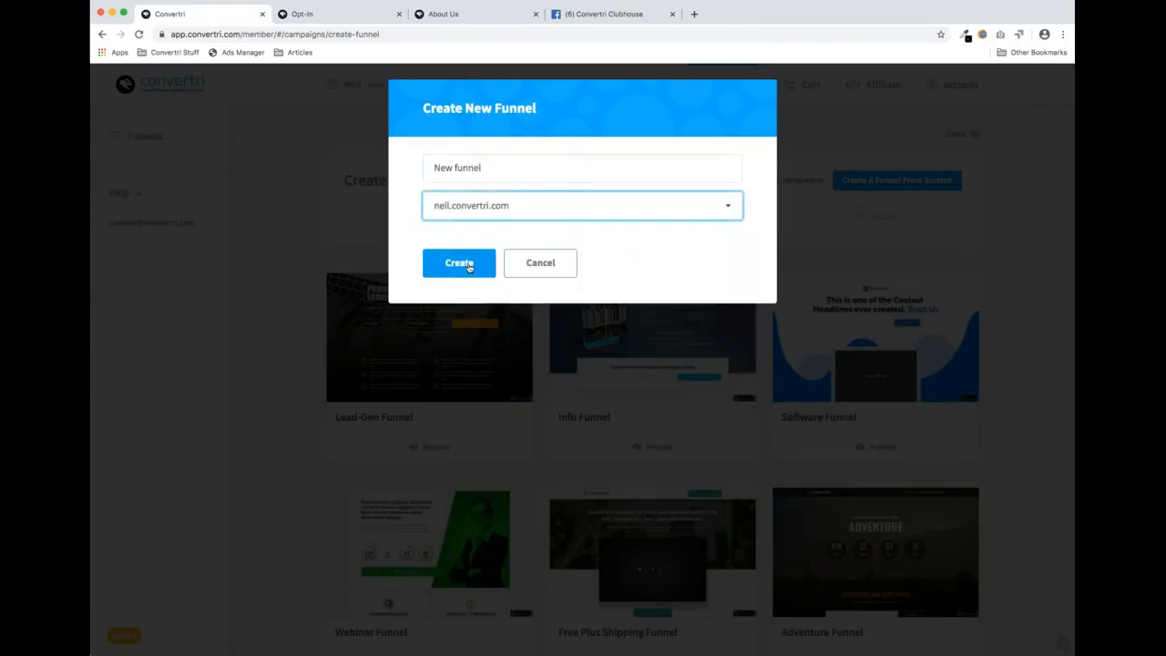
click(467, 265)
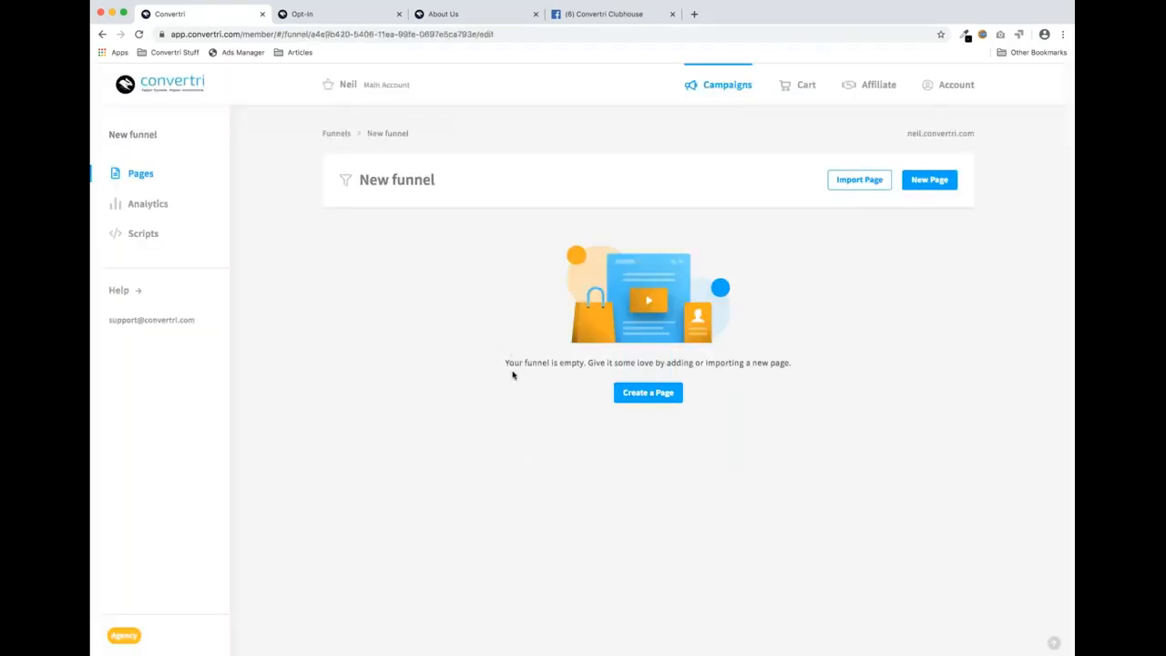
Import a page from the copied Thank You page URL, confirming permission to use its assets, and name it "Demo Import"
click(856, 181)
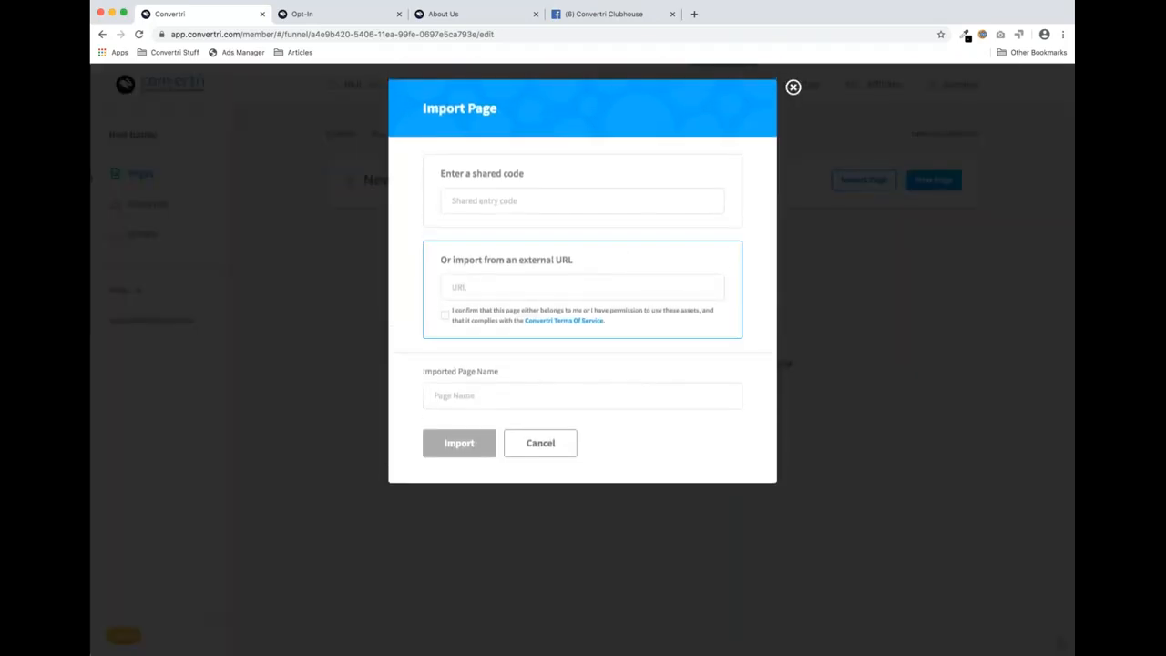
click(465, 286)
key(super+v)
click(446, 316)
click(506, 394)
text(Demo Import)
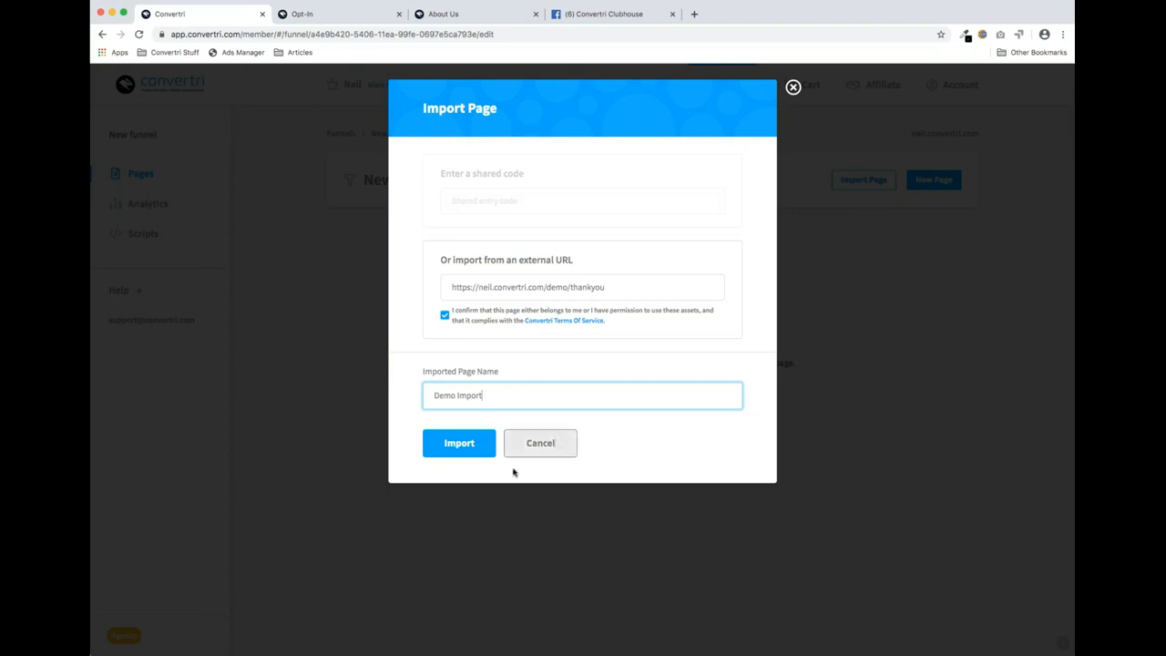
click(461, 446)
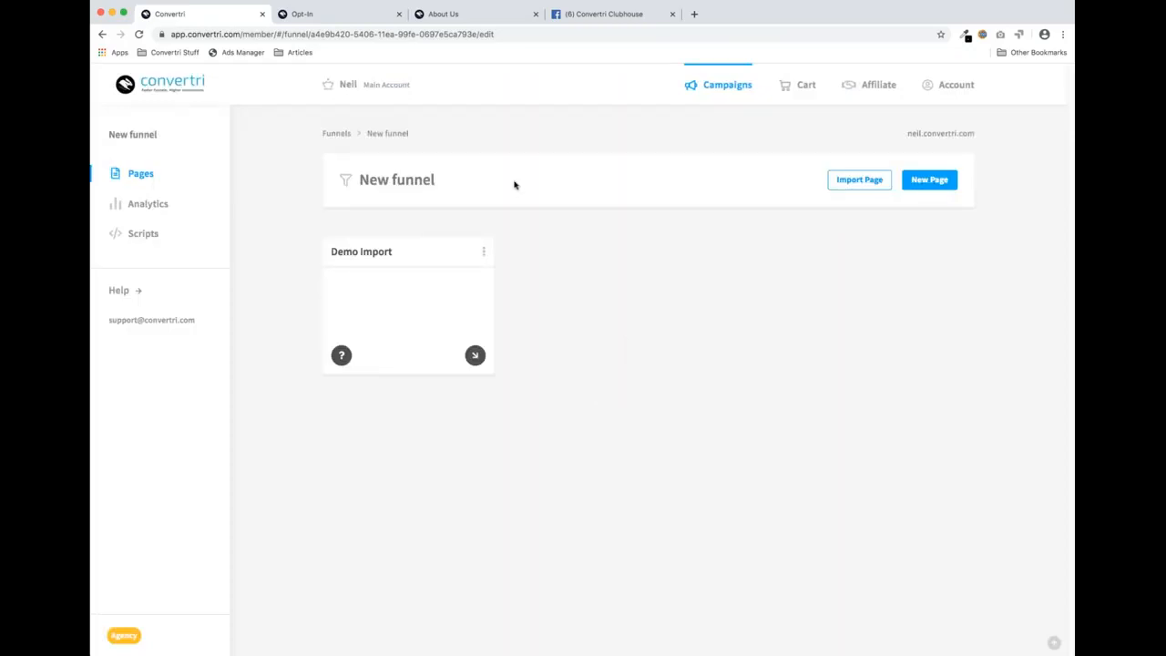
Open the Demo Import page in the editor, dismiss the quick tip and review the imported layout down to the footer
mouse_move(437, 253)
click(406, 320)
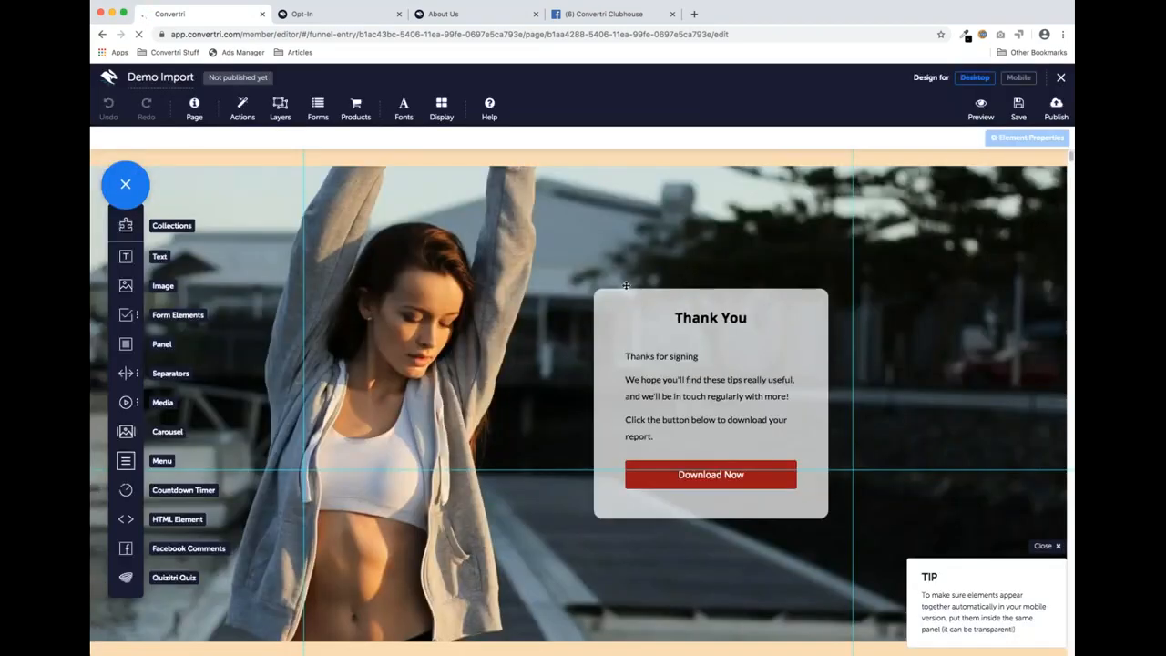
scroll(625, 286, down, 5)
scroll(1047, 531, up, 3)
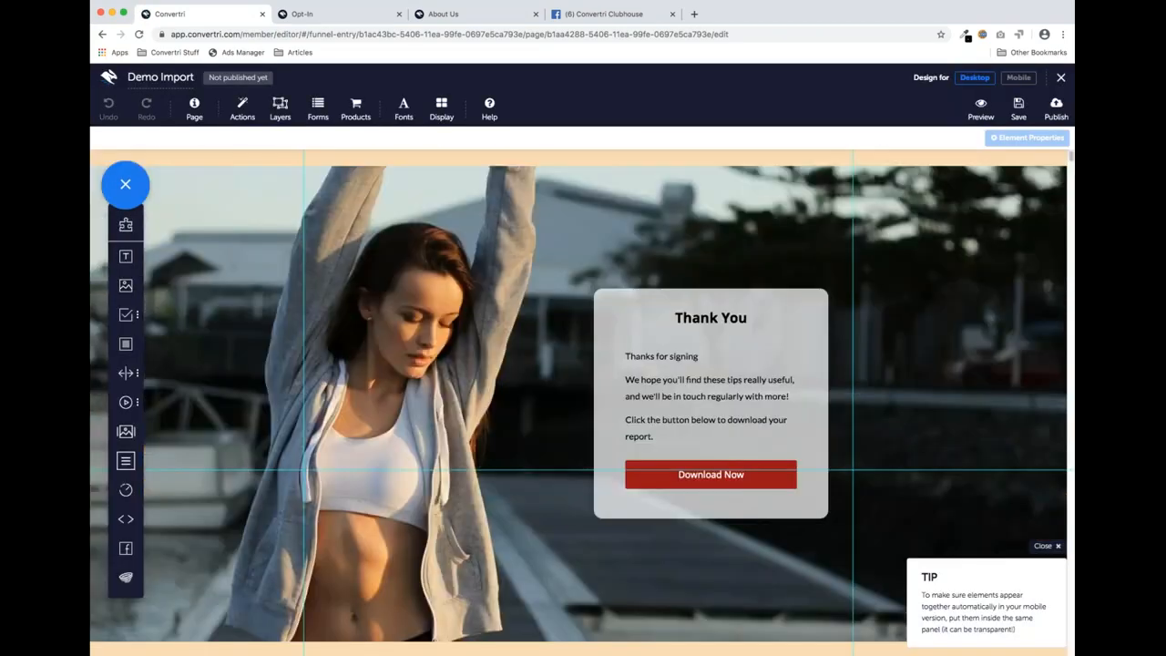
click(1054, 545)
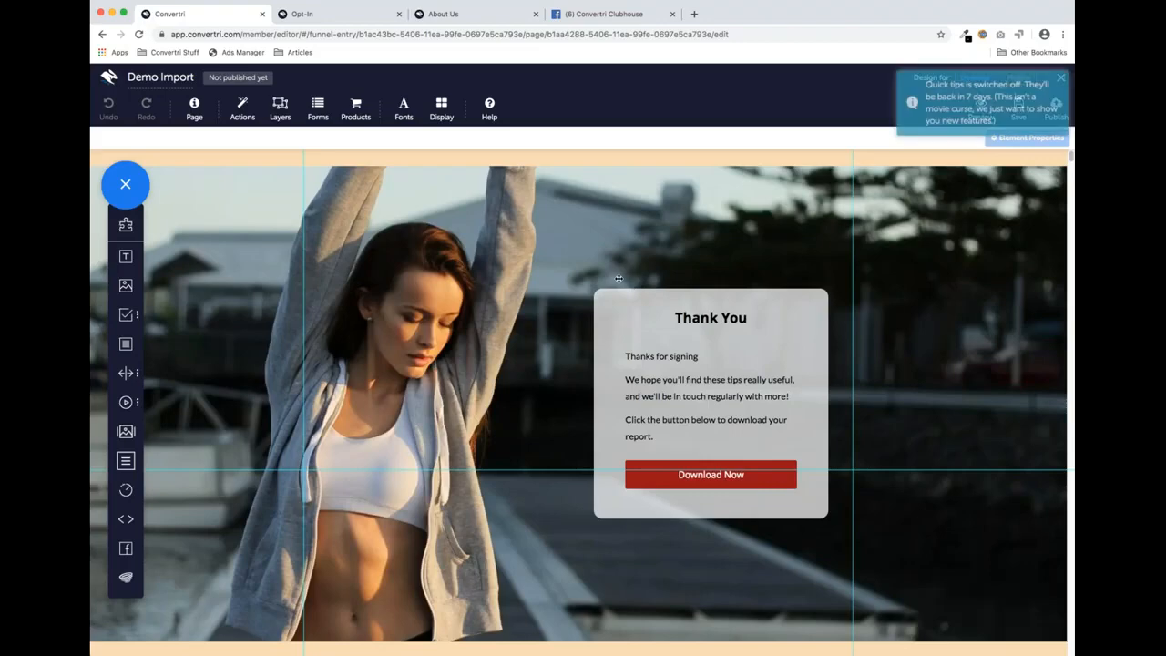
scroll(617, 279, down, 3)
scroll(588, 271, up, 3)
scroll(542, 292, down, 1)
scroll(542, 292, down, 4)
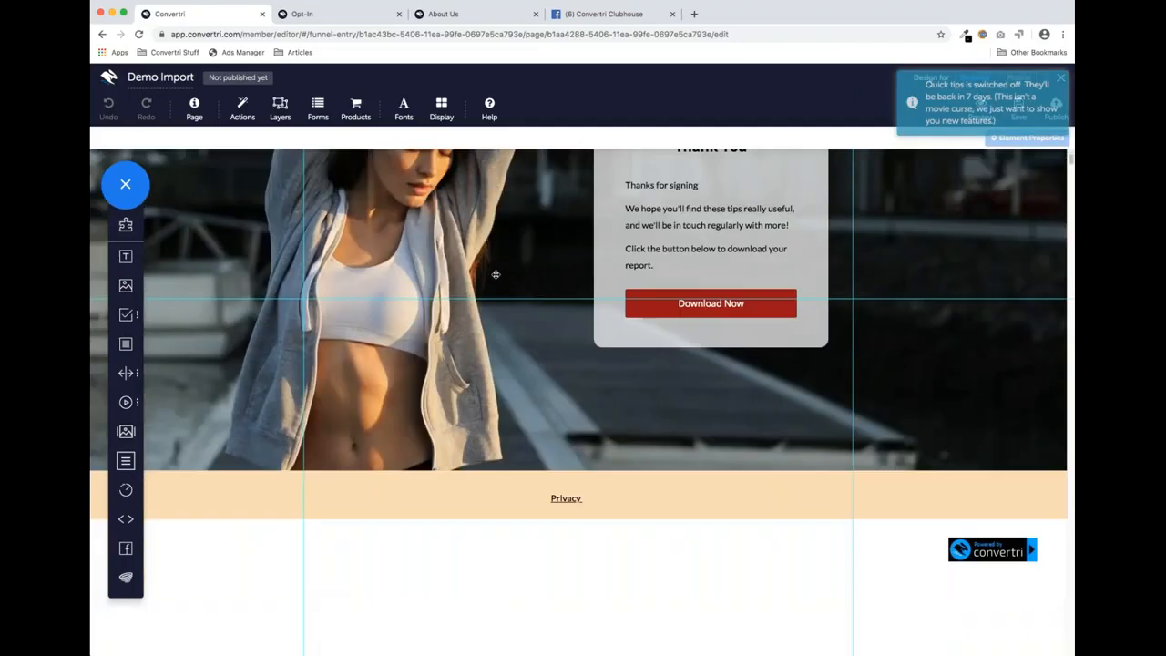
Widen the footer's Privacy Policy text so it fits on one line, and centre it horizontally on the page
click(581, 494)
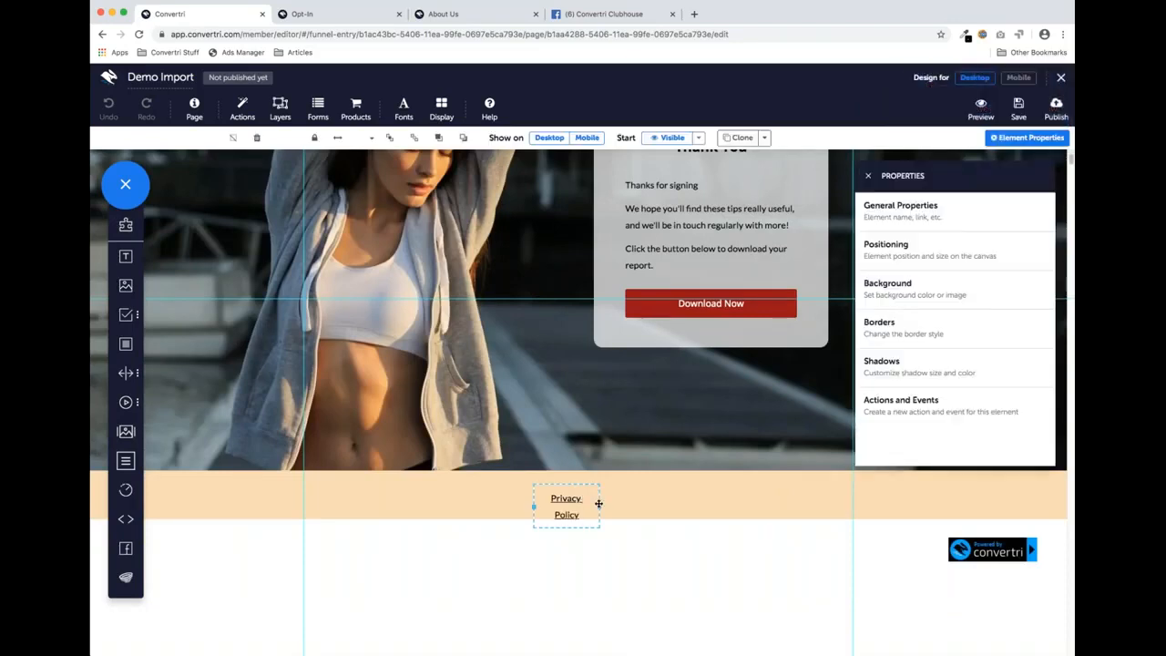
drag(600, 507, 632, 507)
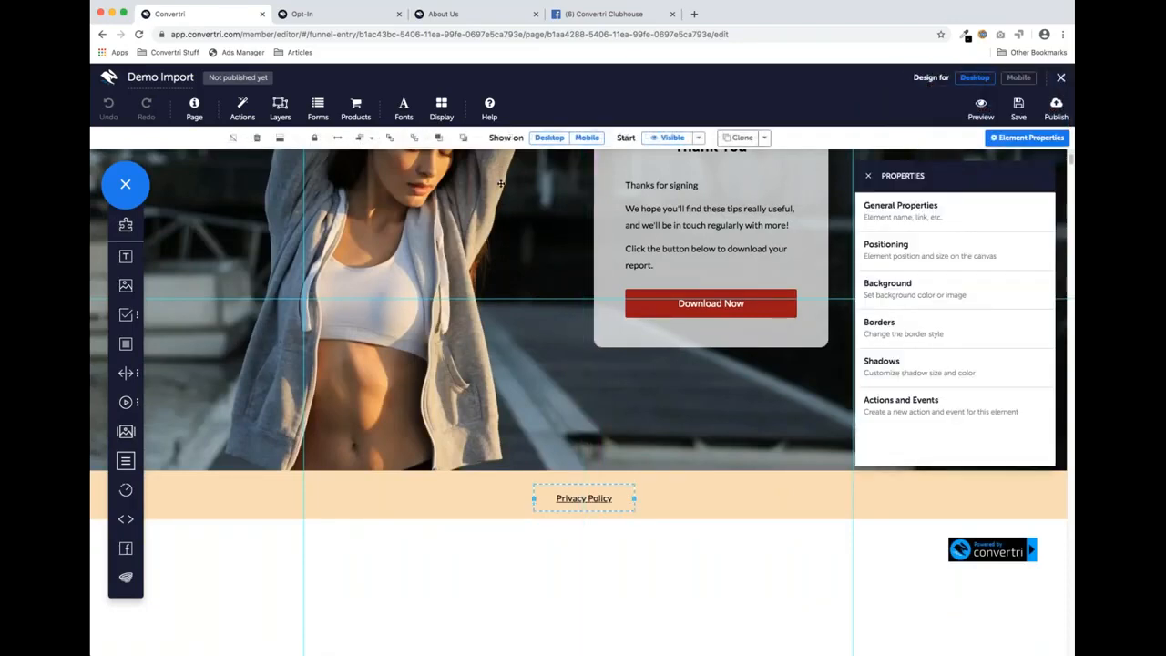
click(361, 137)
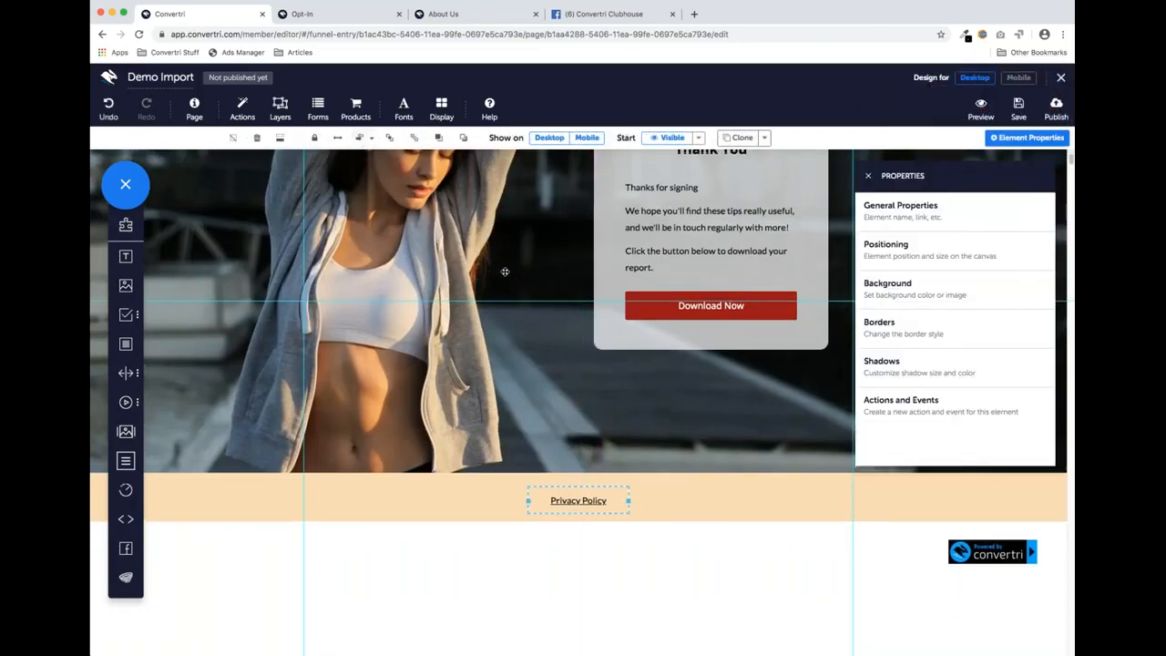
scroll(483, 282, up, 2)
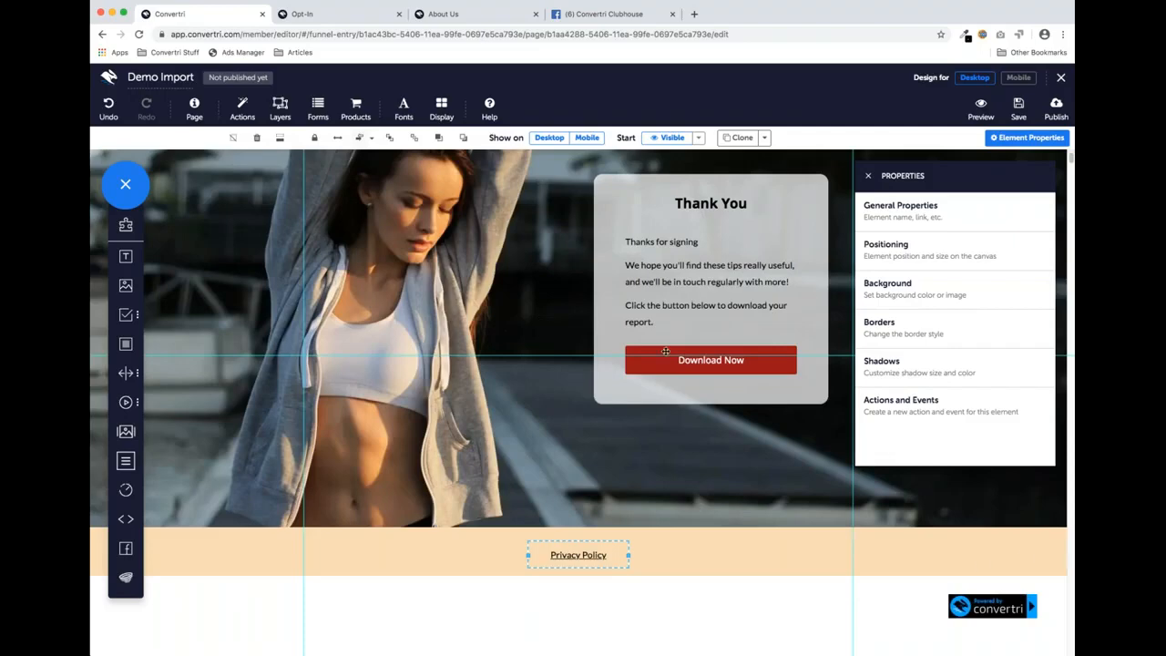
scroll(519, 365, up, 4)
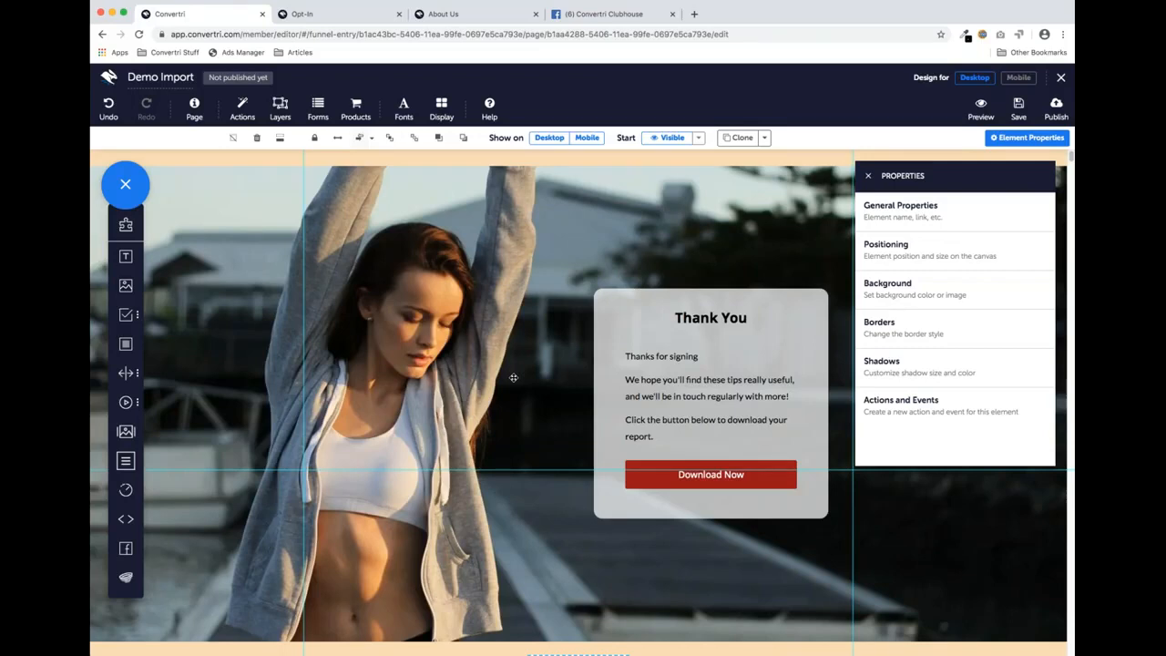
scroll(741, 390, down, 1)
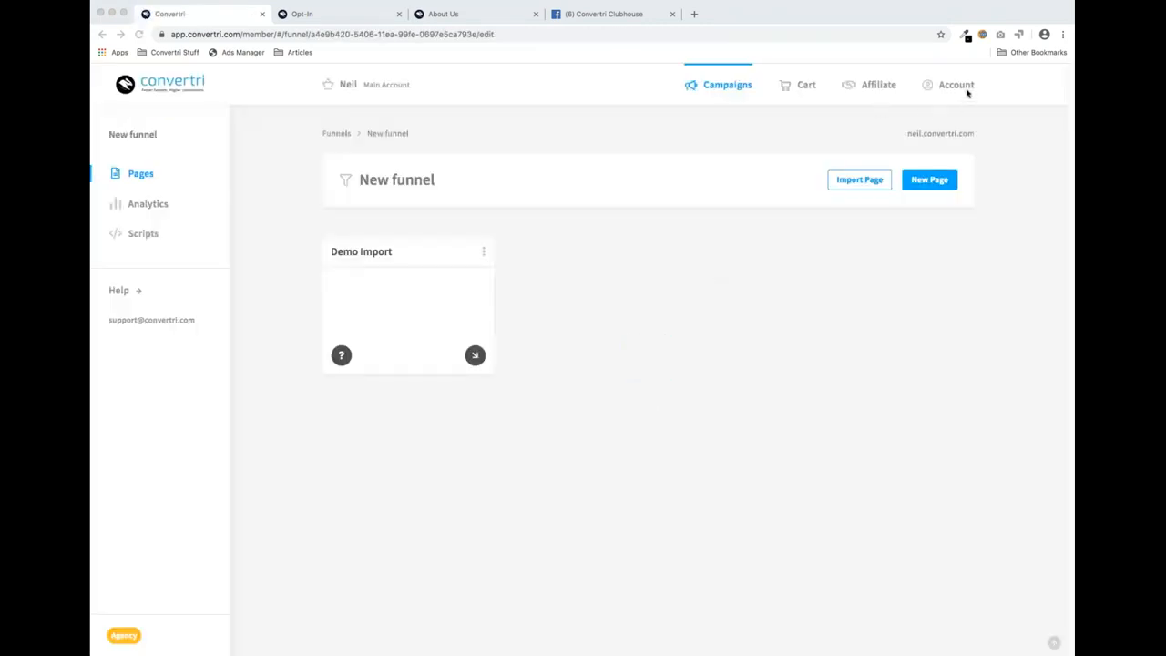
Go to the account's domain settings, start adding Convertri to an existing domain, and open the linked guide
click(956, 87)
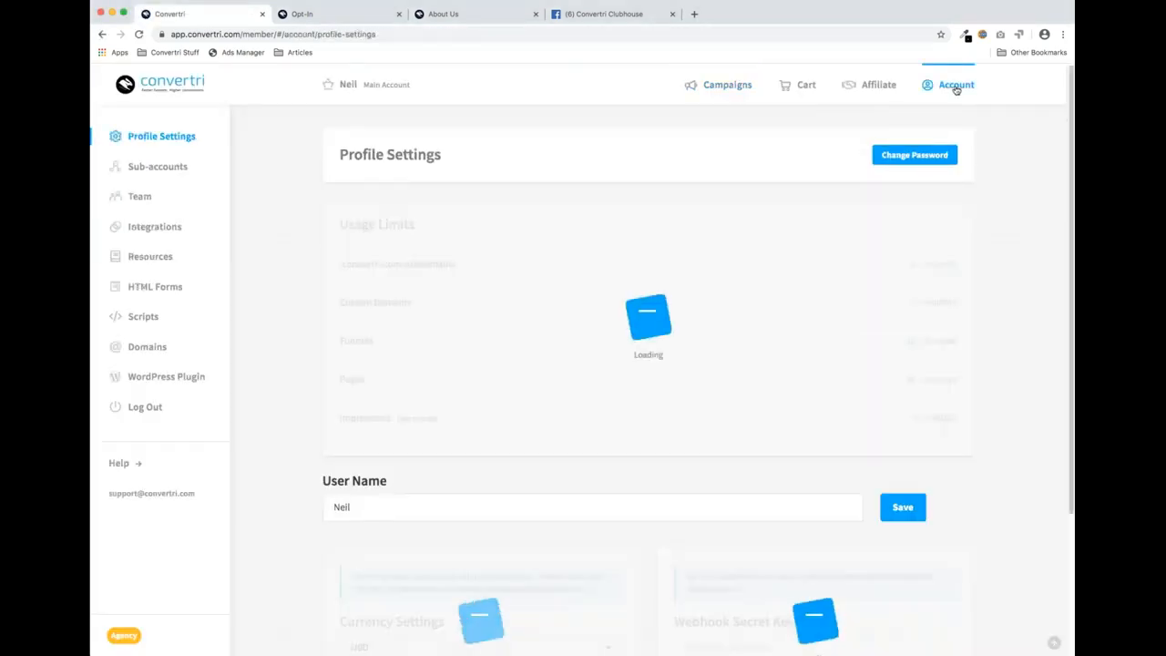
click(136, 346)
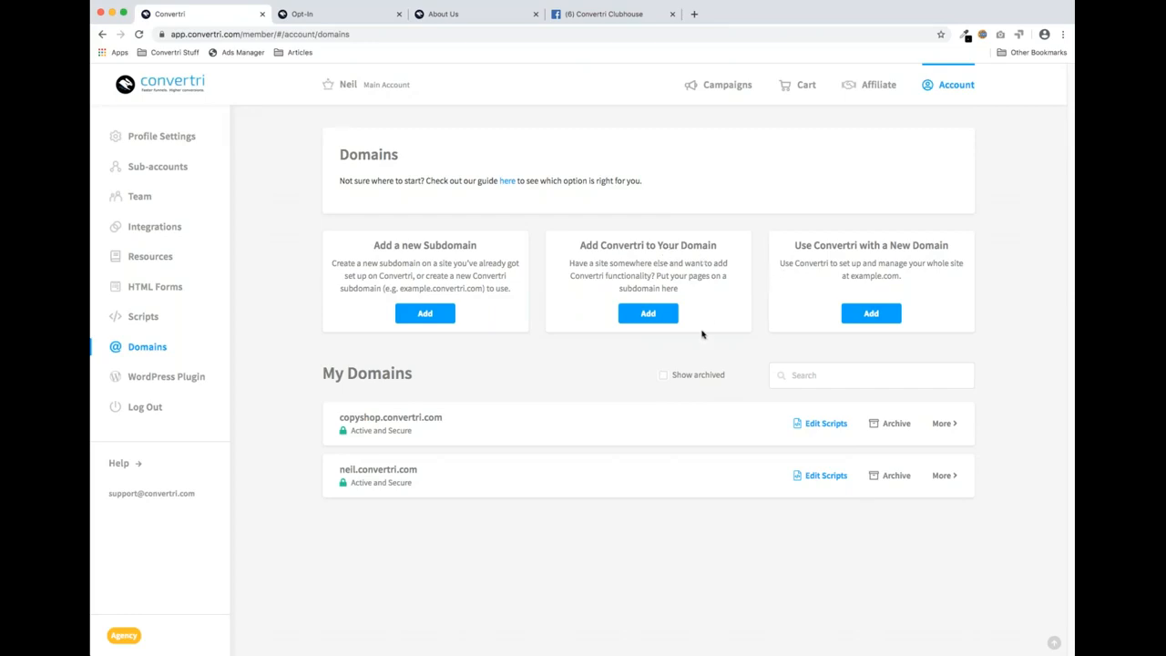
click(658, 320)
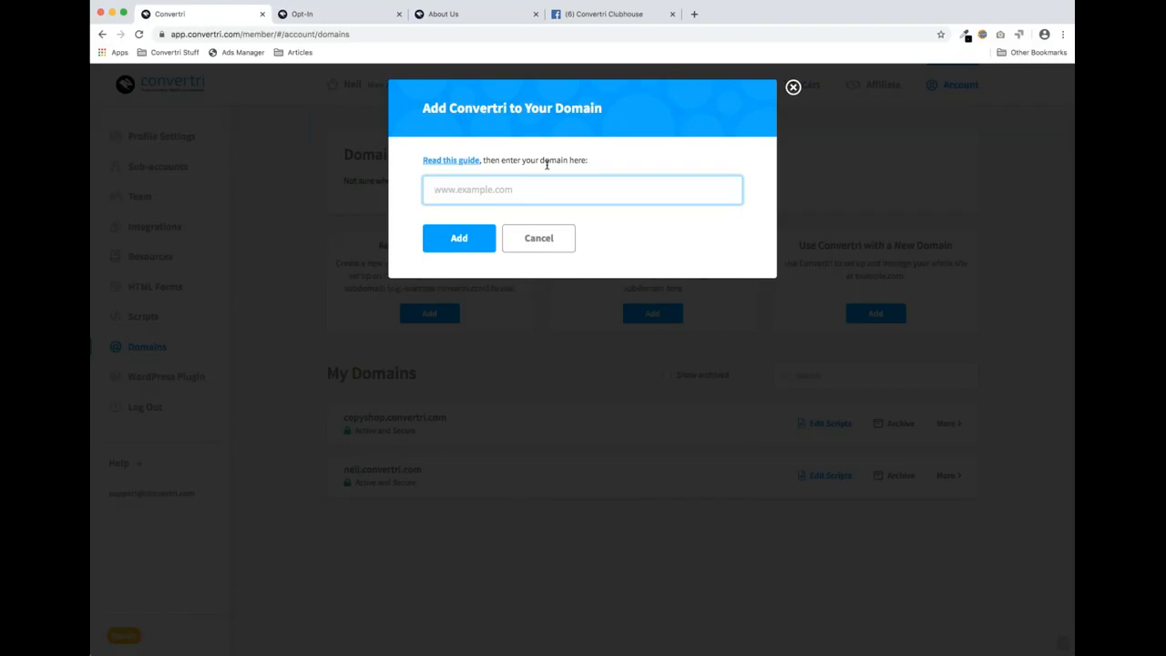
click(447, 161)
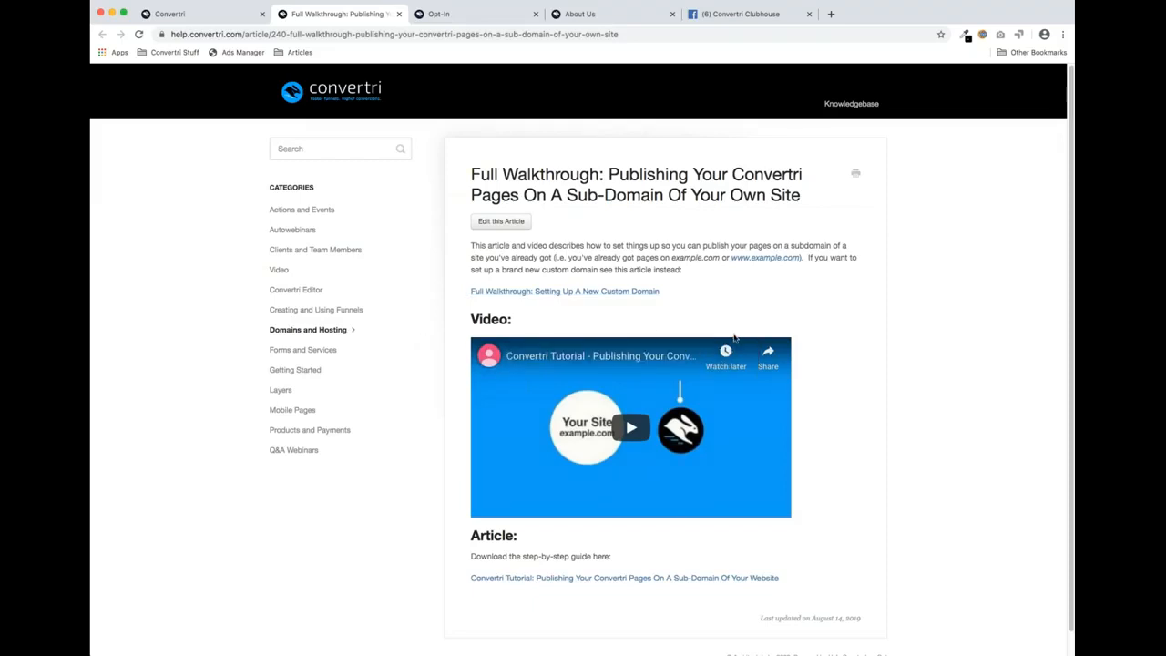
Copy the subdomain walkthrough article's web address, close the article, and dismiss the domain dialog without adding a domain
click(374, 34)
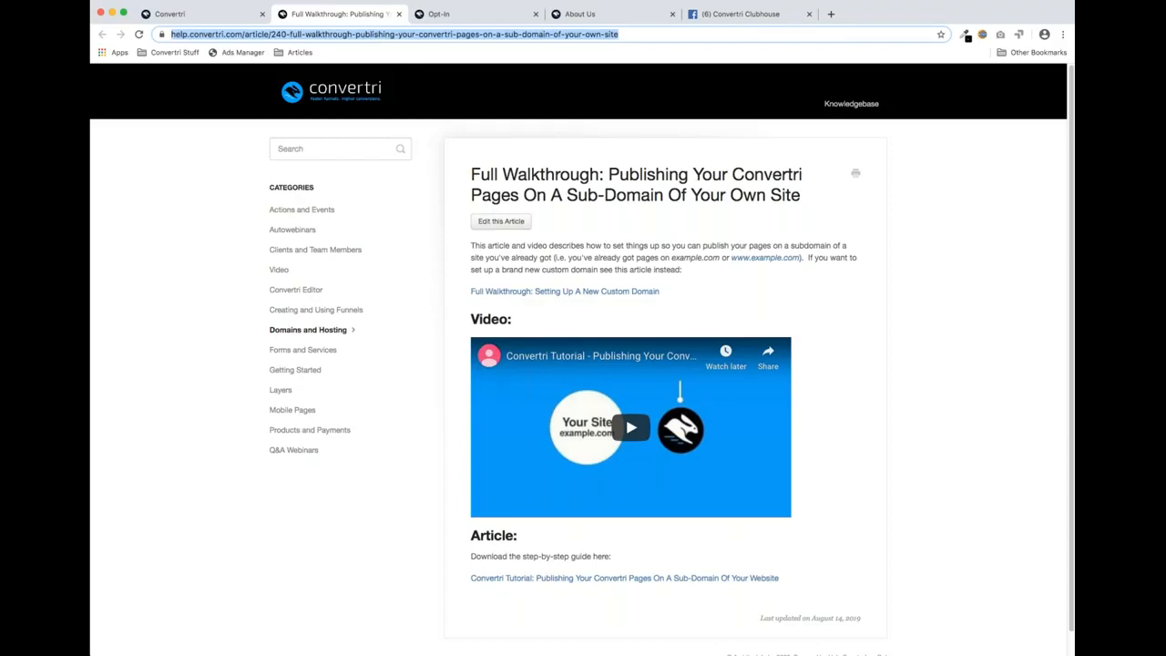
key(super+Tab)
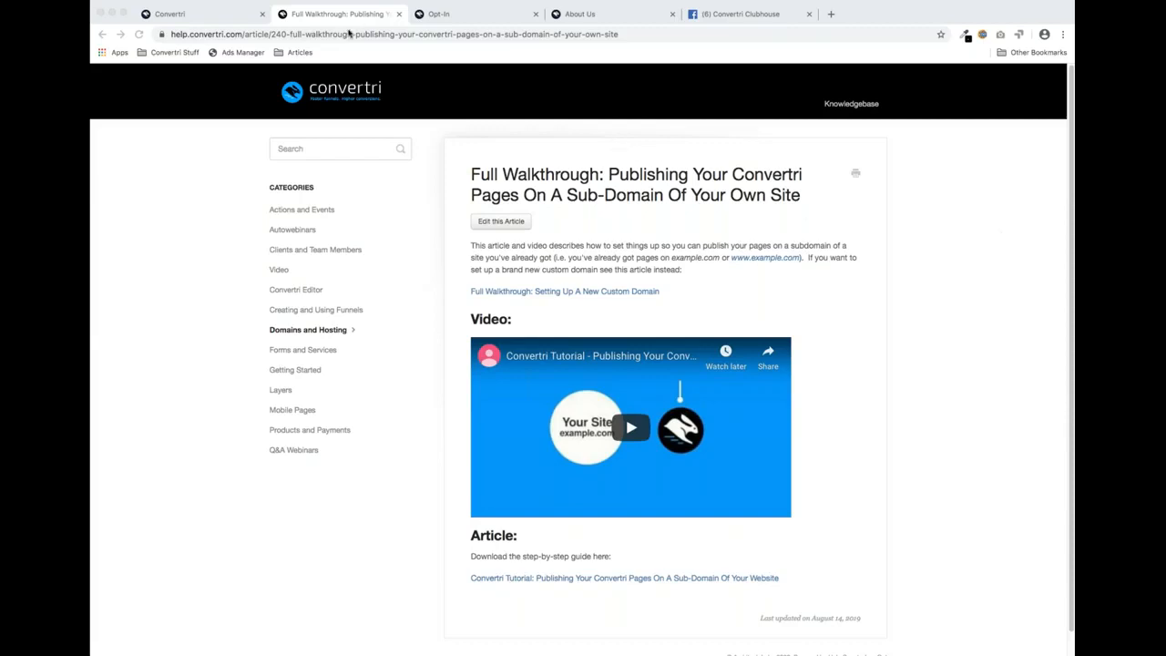
click(398, 16)
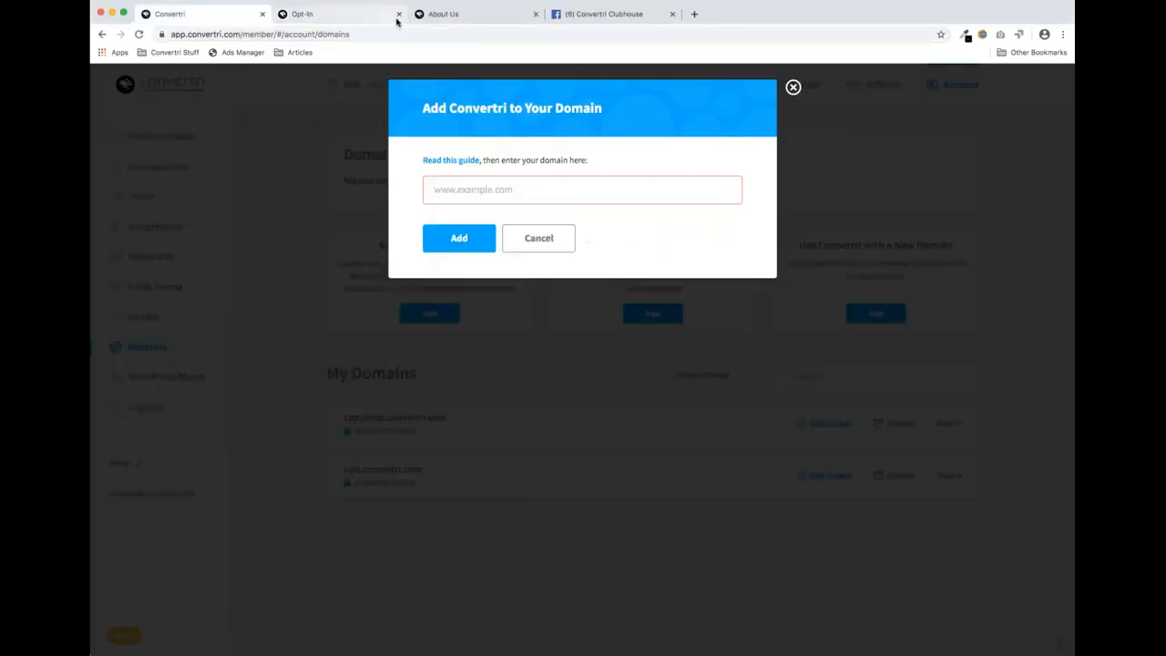
click(785, 102)
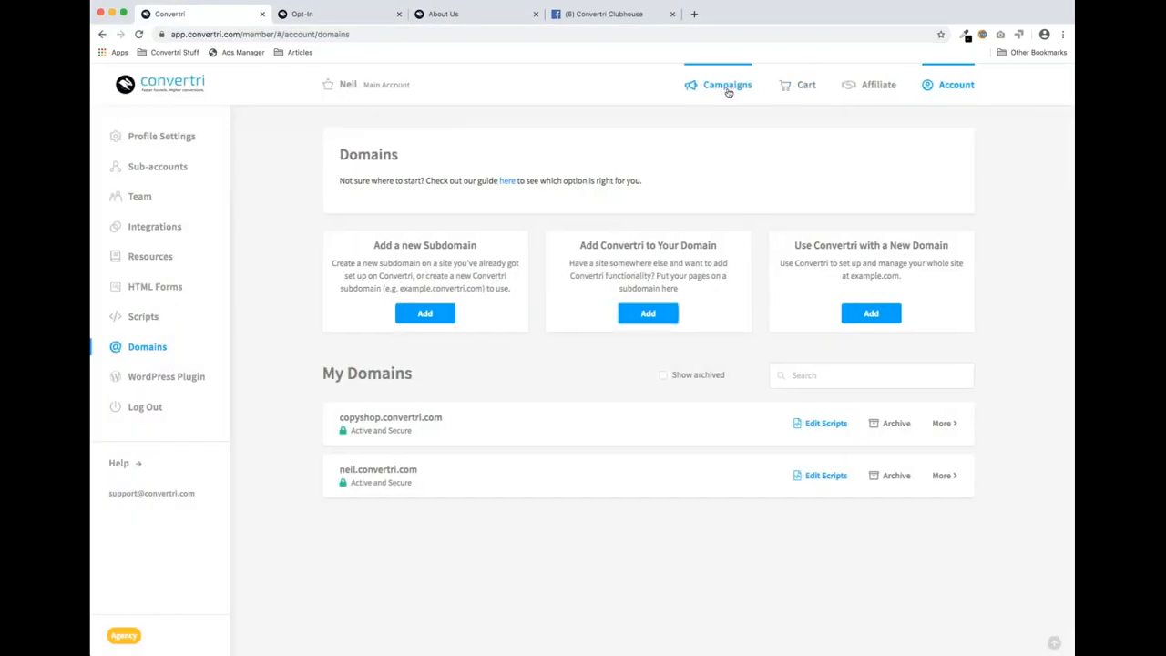
Reopen the Demo funnel from the funnels list and open its Coffee page in the editor
click(725, 88)
scroll(497, 369, down, 3)
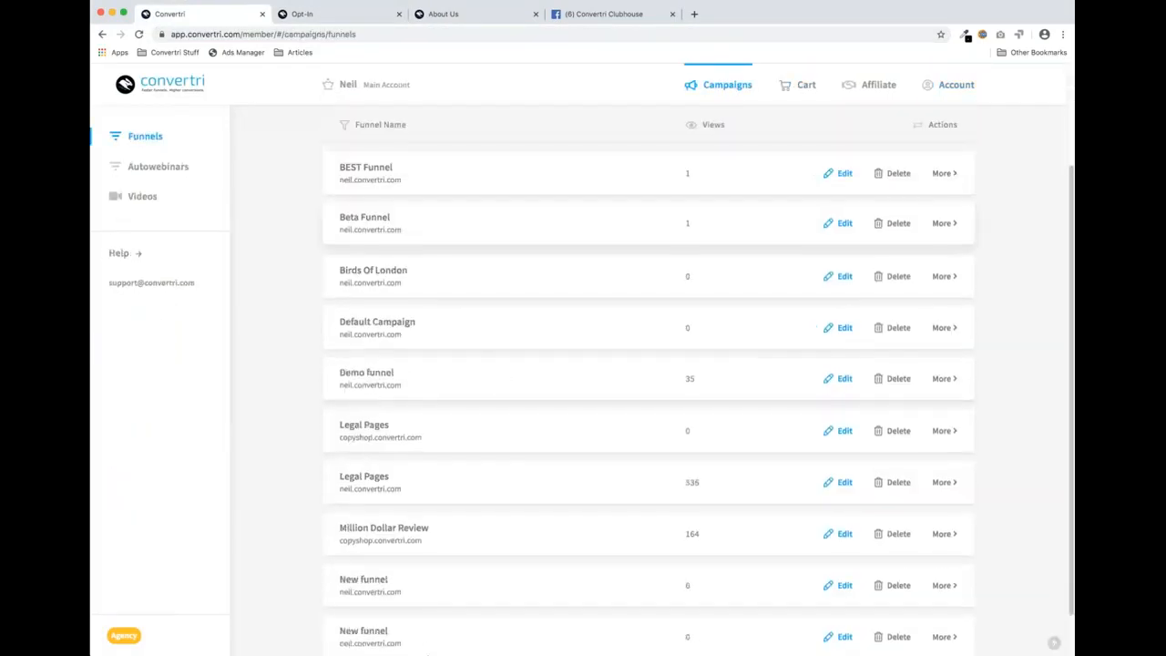
click(424, 379)
mouse_move(706, 372)
scroll(706, 372, down, 1)
click(701, 294)
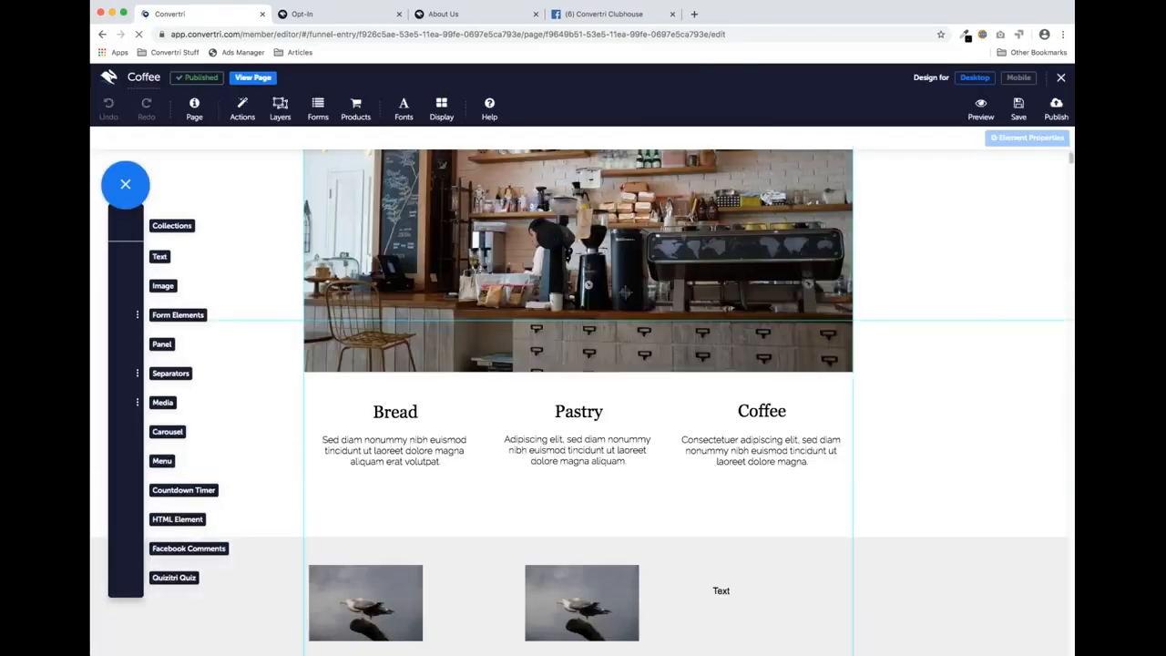
Examine the Coffee page down to its Gallery section, selecting several gallery images one after another
scroll(625, 290, down, 10)
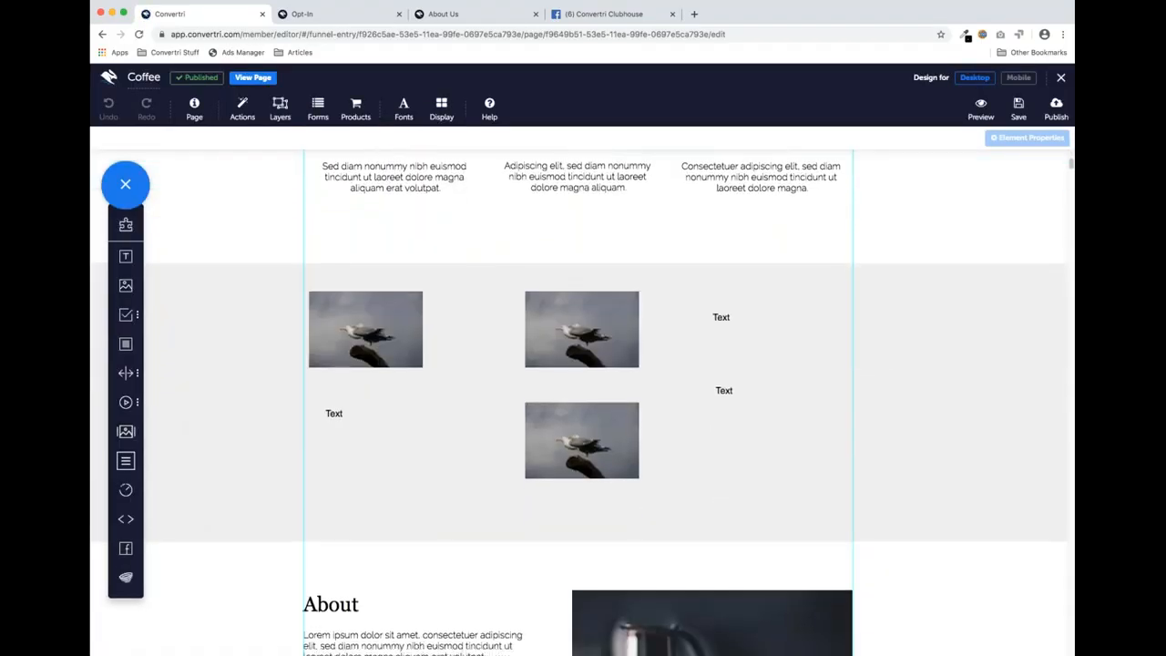
scroll(550, 327, down, 5)
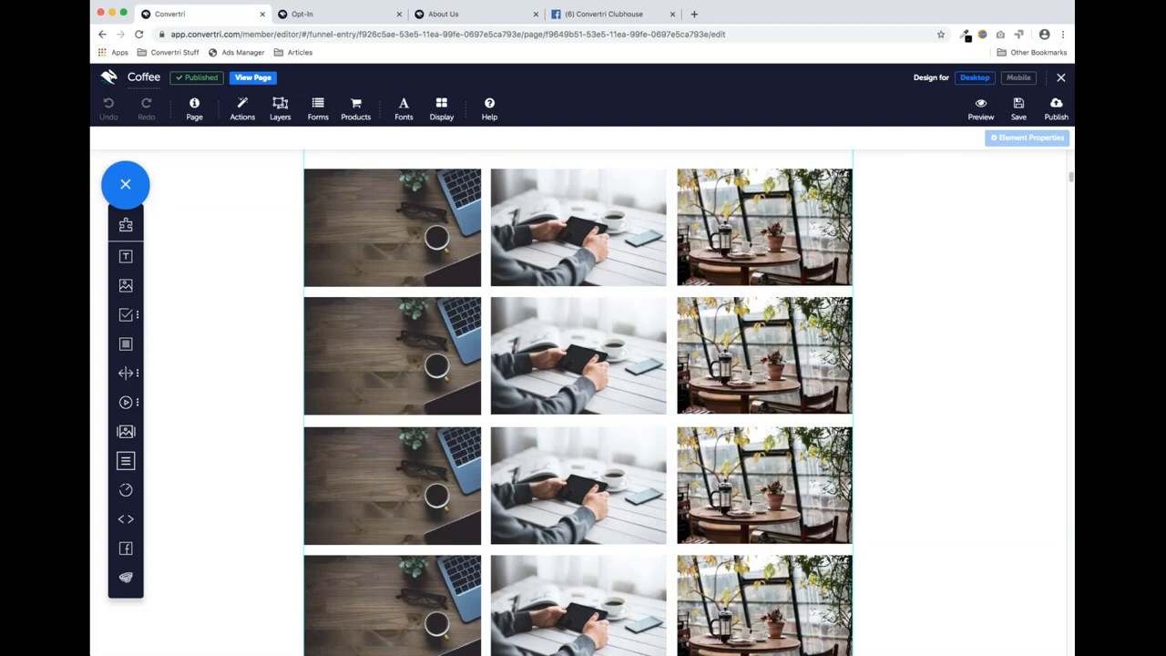
scroll(550, 327, up, 1)
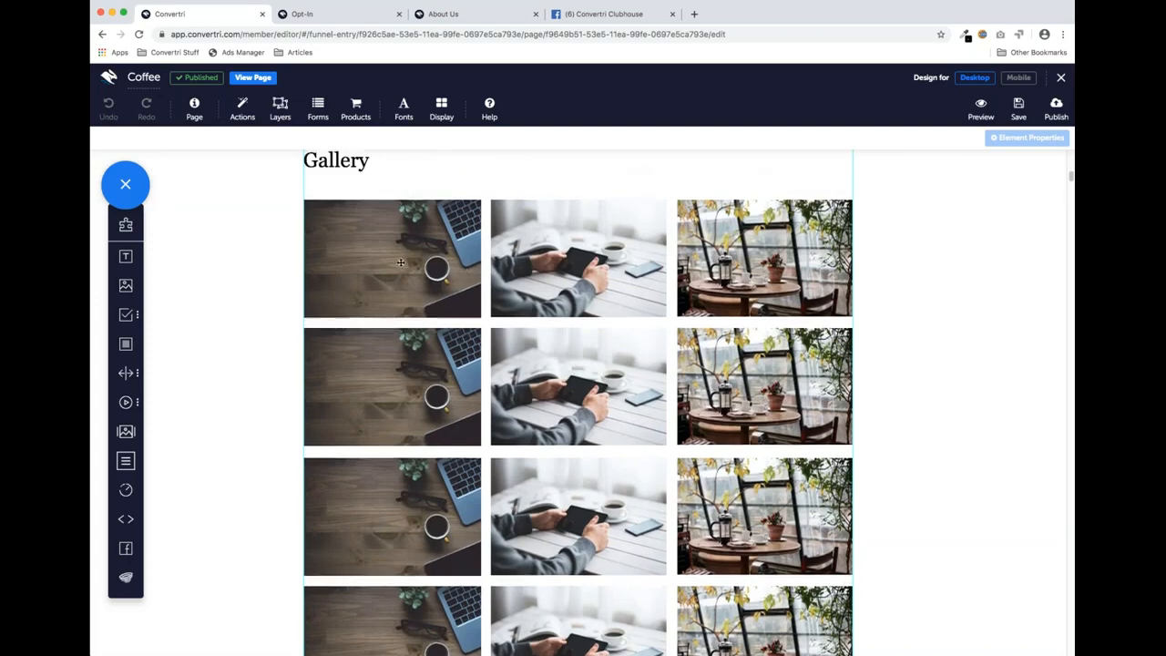
click(523, 258)
click(753, 298)
click(574, 486)
click(362, 519)
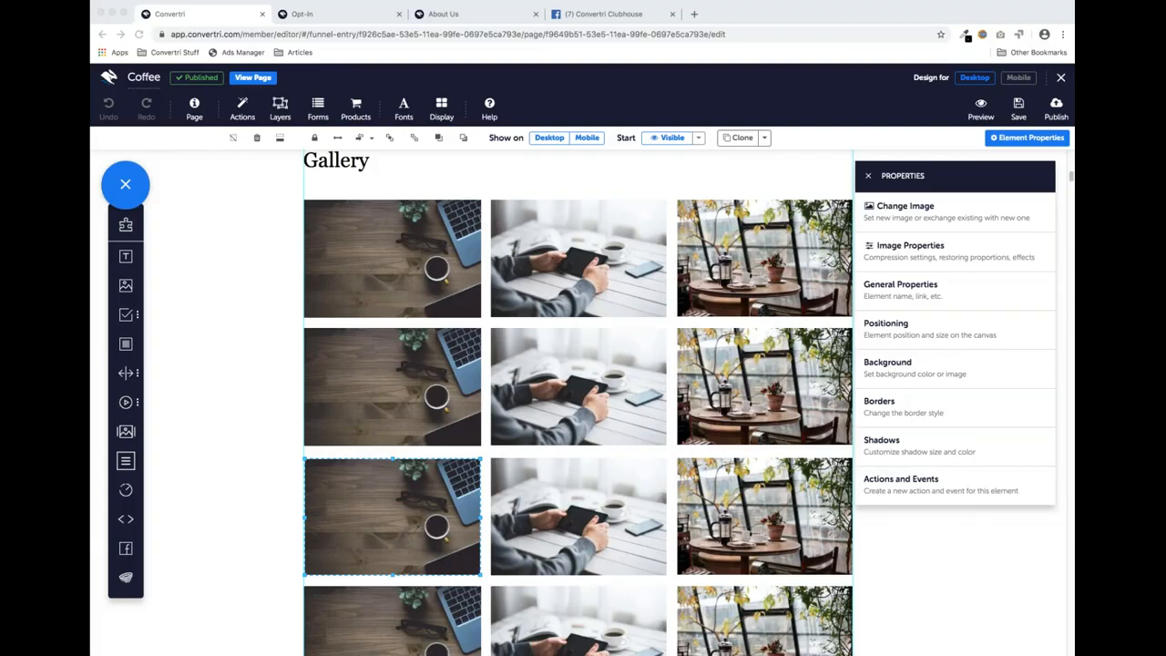
Open the Convertri Feature Suggestions site, convertri.featureupvote.com, in a new browser tab
click(694, 14)
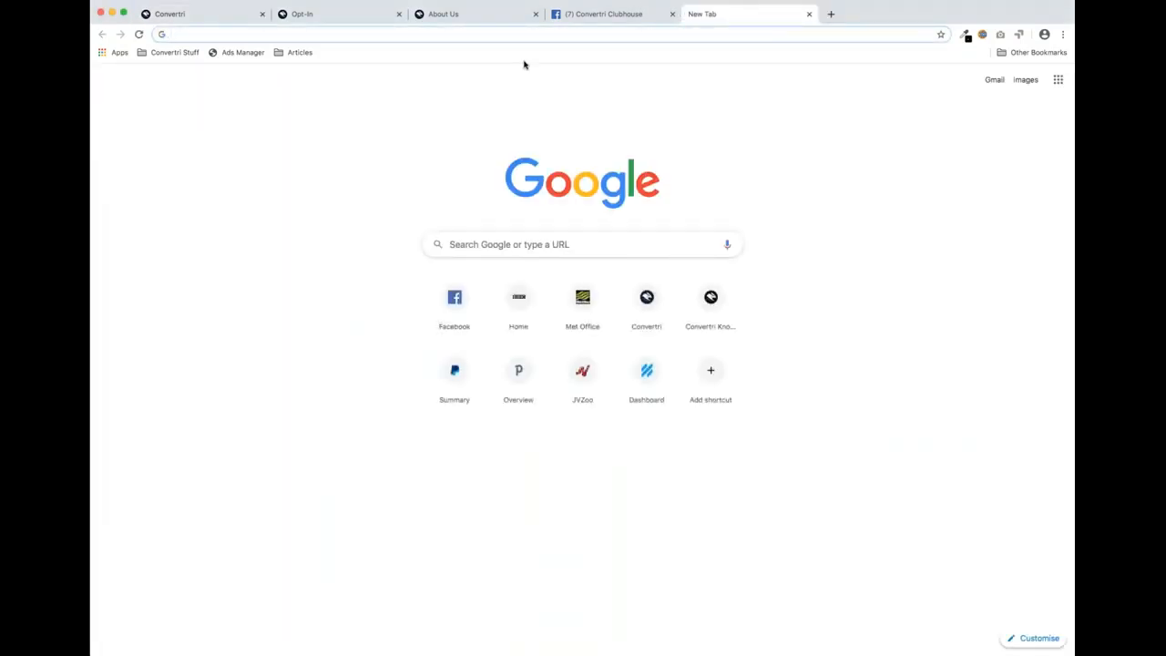
text(convertri.f)
key(Return)
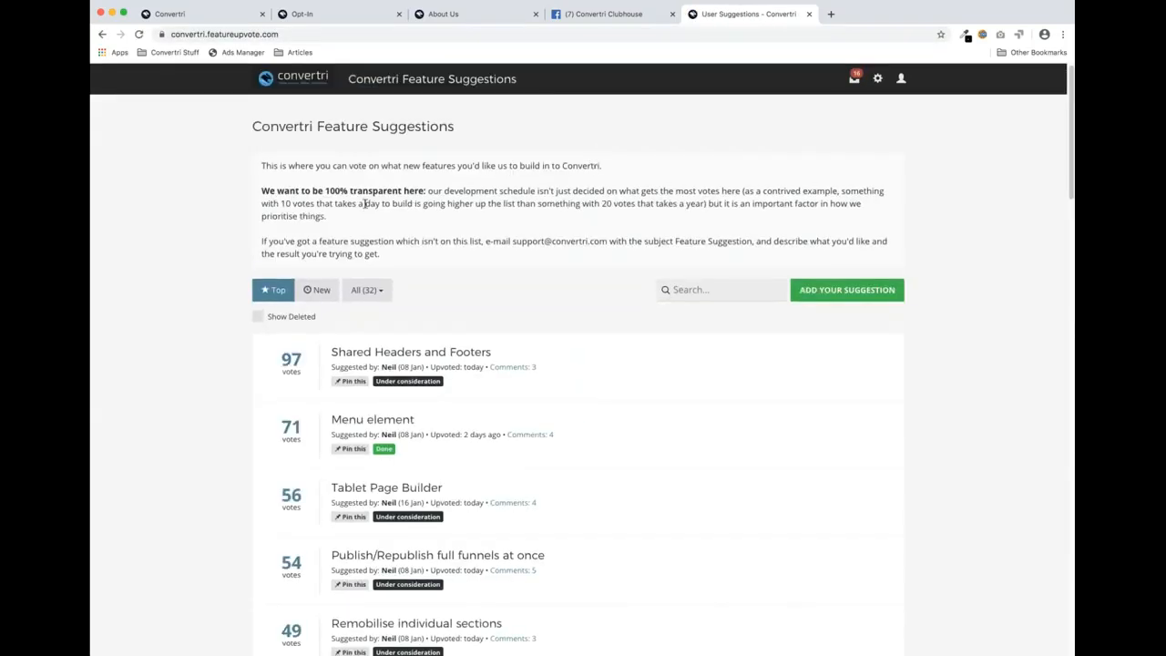
Examine the list of feature suggestions on the Convertri Feature Suggestions site, including their vote counts and statuses
scroll(466, 270, down, 3)
scroll(471, 271, down, 7)
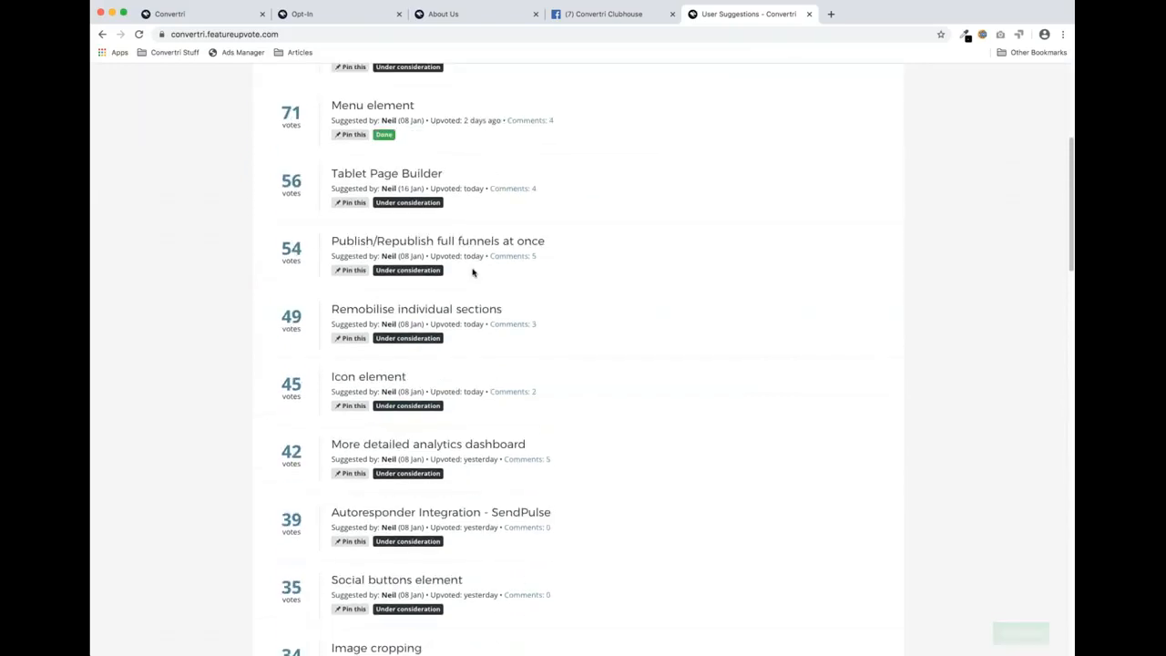
scroll(471, 277, down, 5)
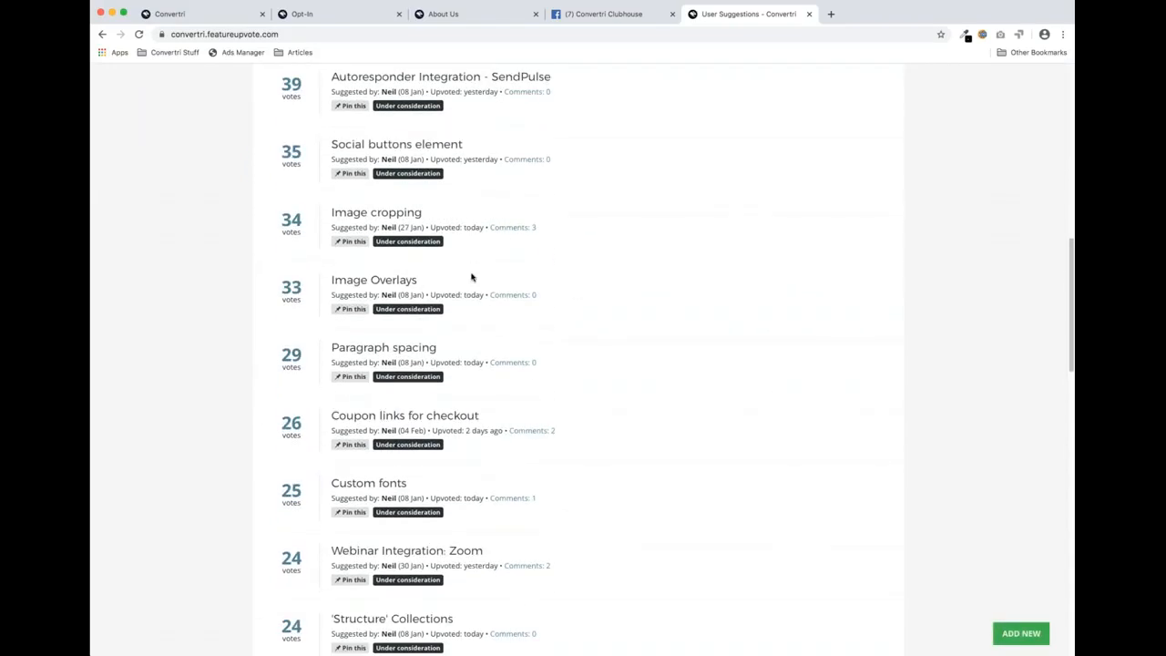
scroll(470, 277, down, 3)
scroll(470, 277, down, 5)
scroll(471, 279, up, 5)
scroll(444, 268, up, 2)
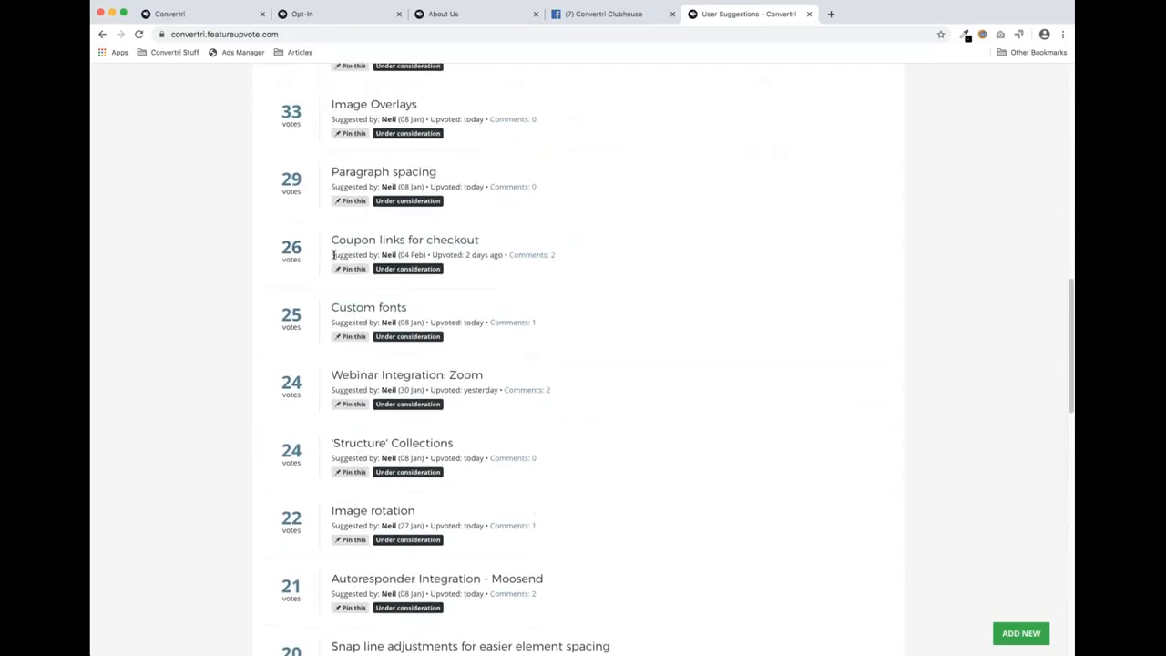
scroll(318, 268, up, 1)
scroll(307, 283, up, 4)
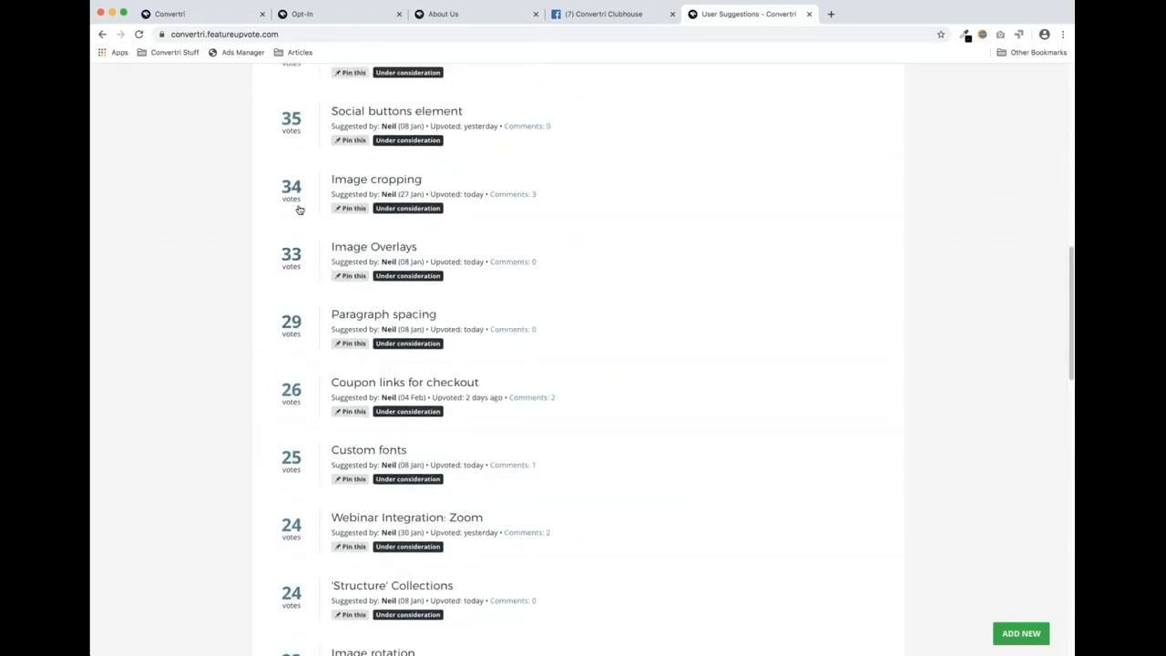
scroll(302, 167, up, 5)
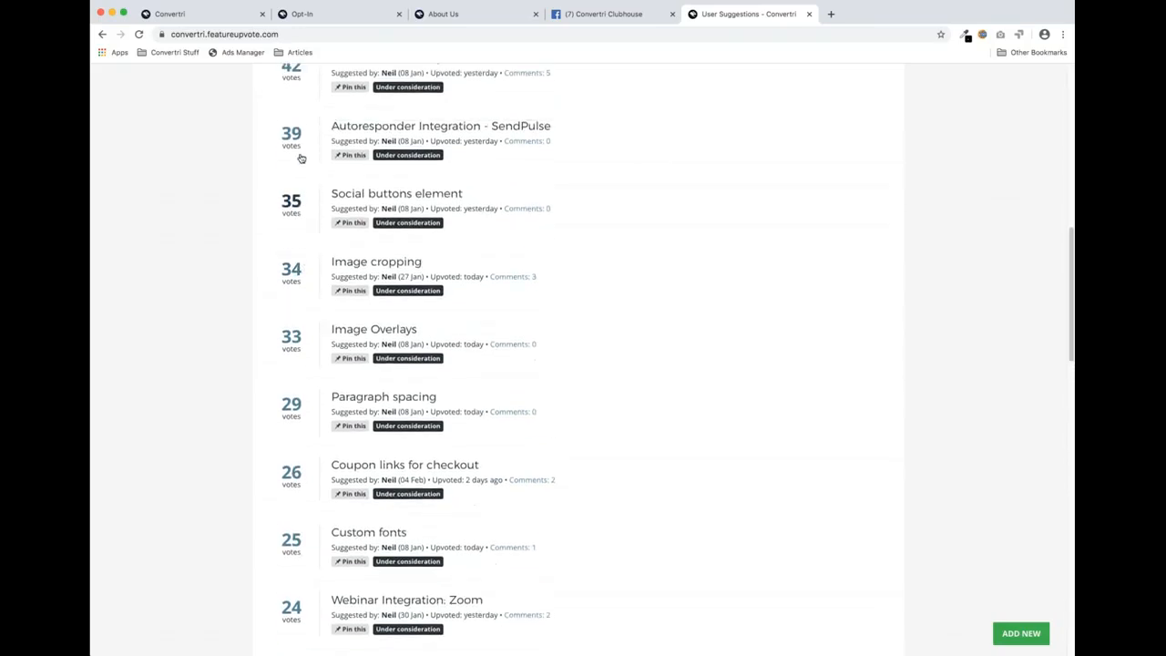
scroll(304, 169, up, 8)
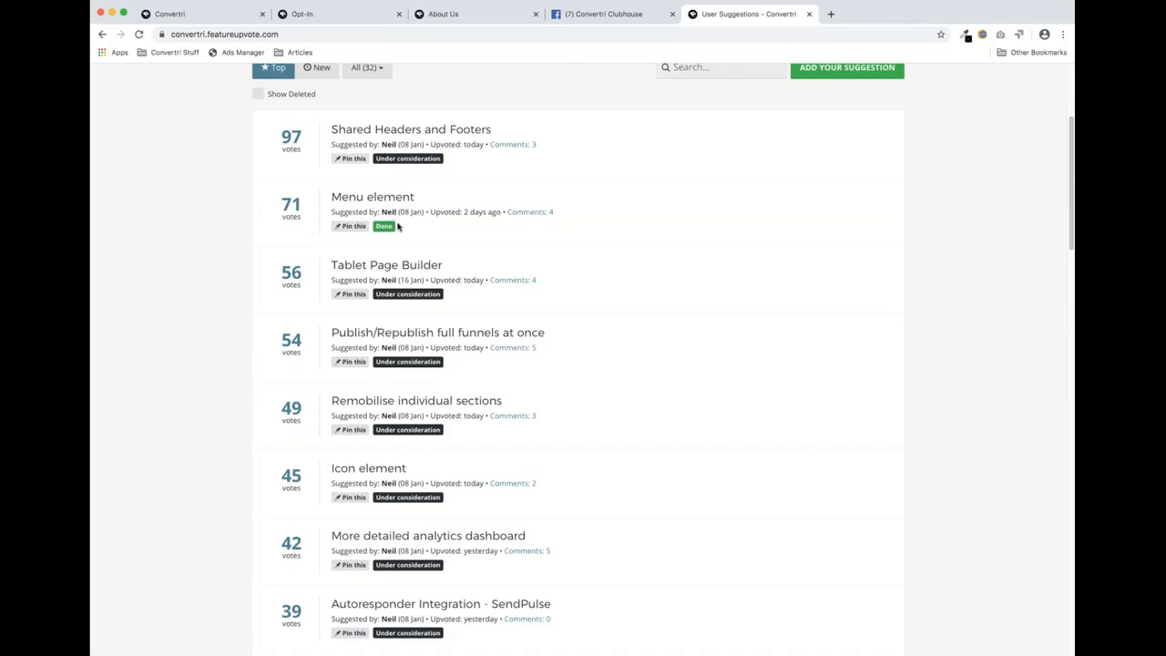
scroll(398, 227, up, 5)
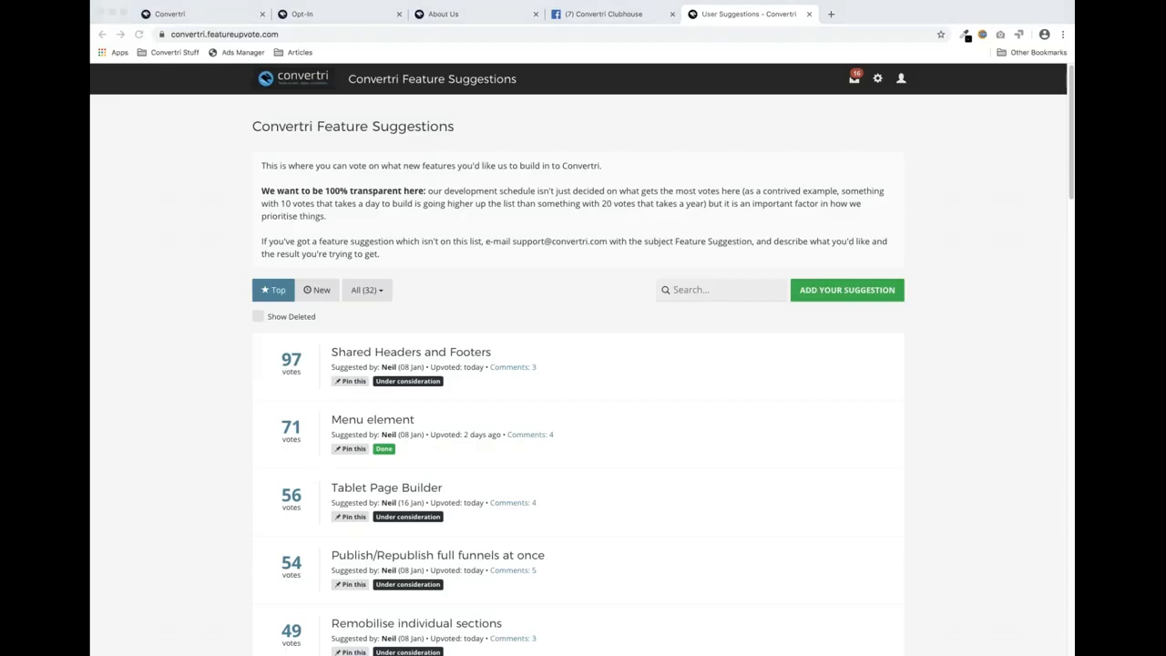
Check the Convertri Clubhouse and suggestions pages, and return to the Coffee page in the editor
click(623, 15)
click(725, 15)
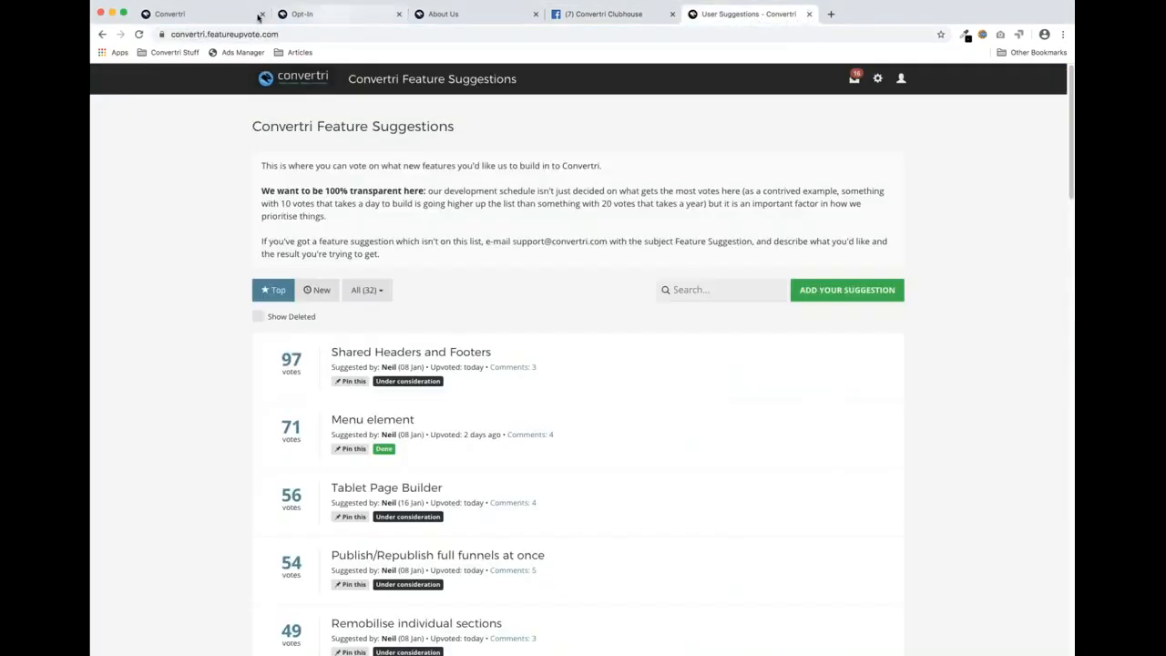
click(228, 13)
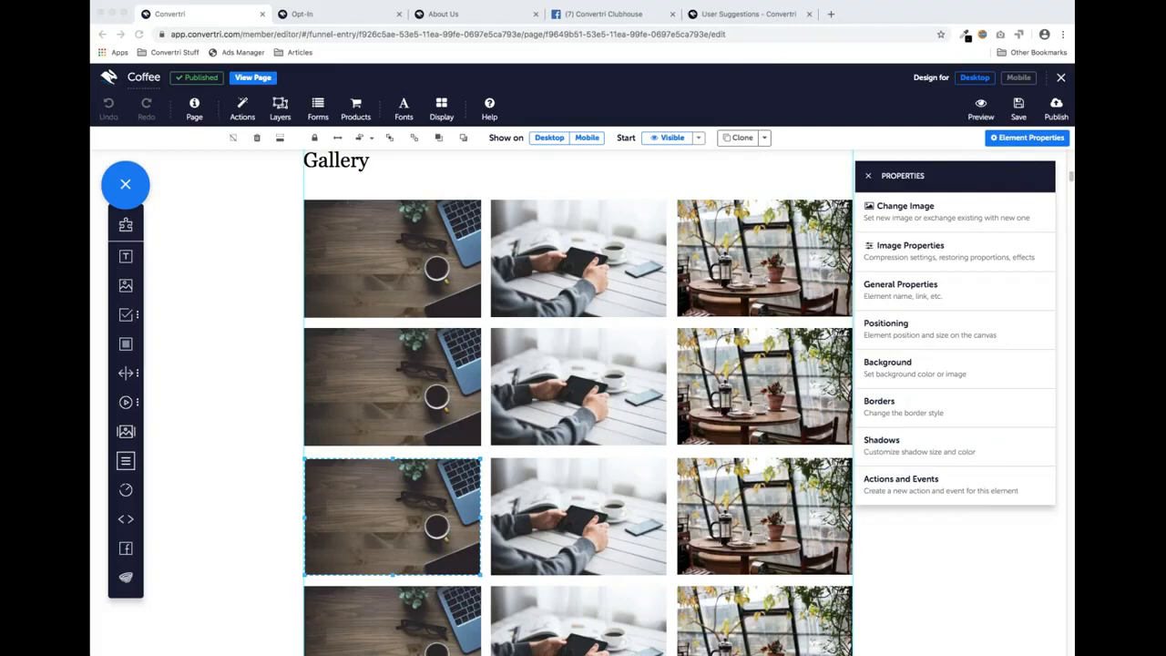
Select the Feature Suggestions site's web address and bring back the Coffee page editor at the page's header section
click(754, 14)
click(393, 35)
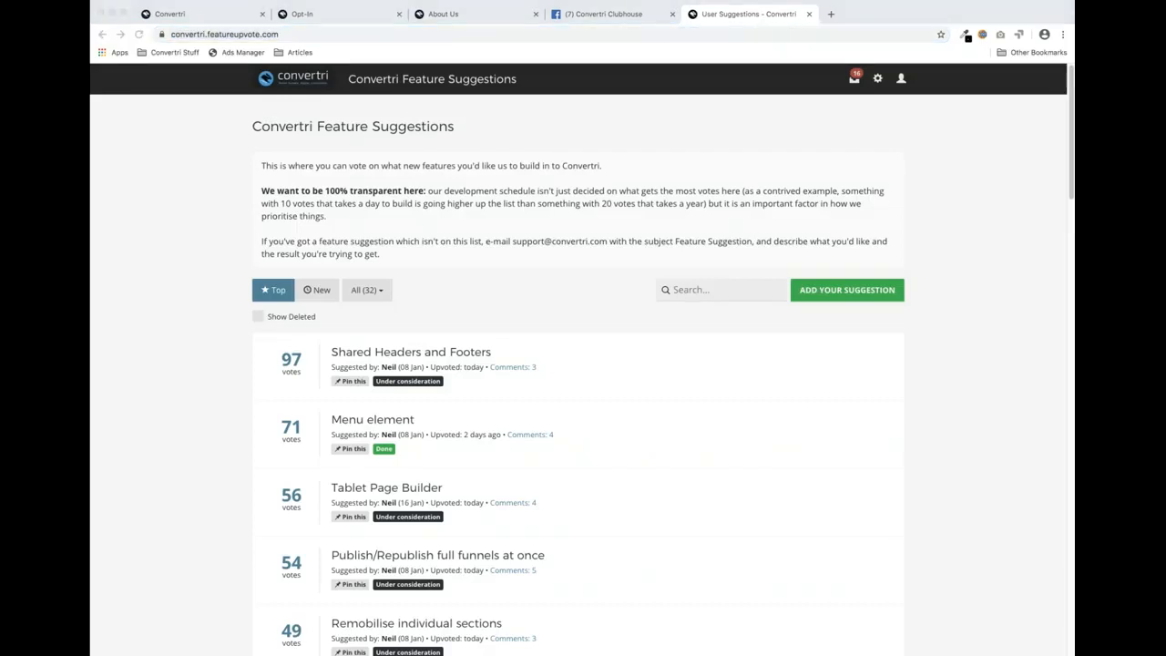
click(186, 18)
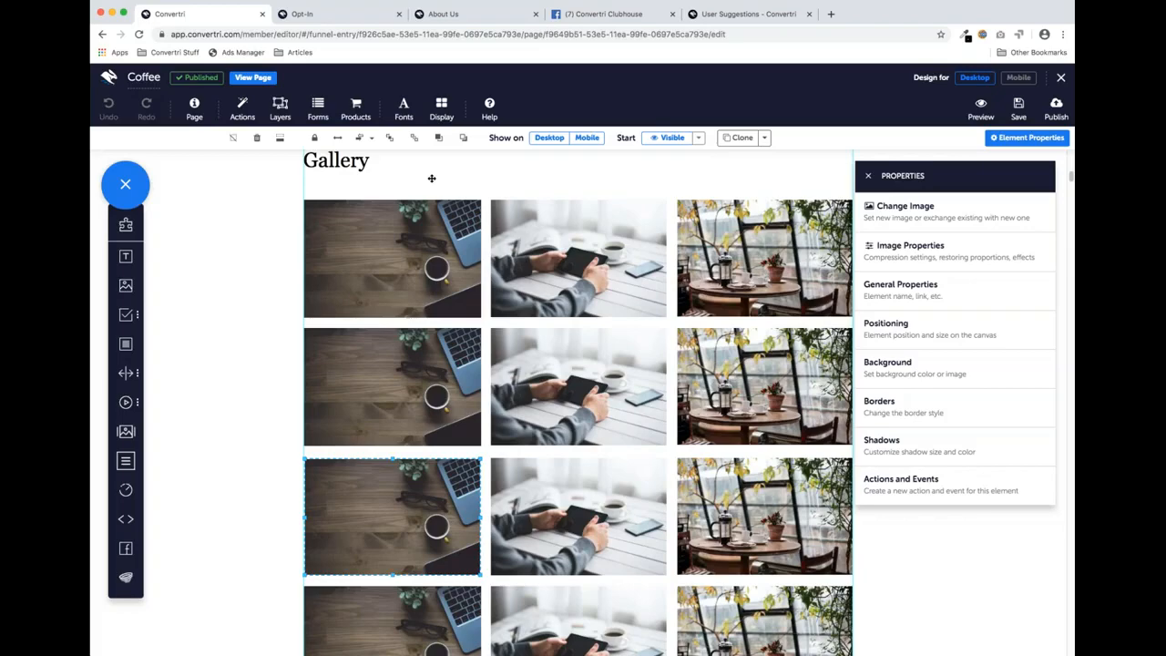
scroll(479, 276, up, 10)
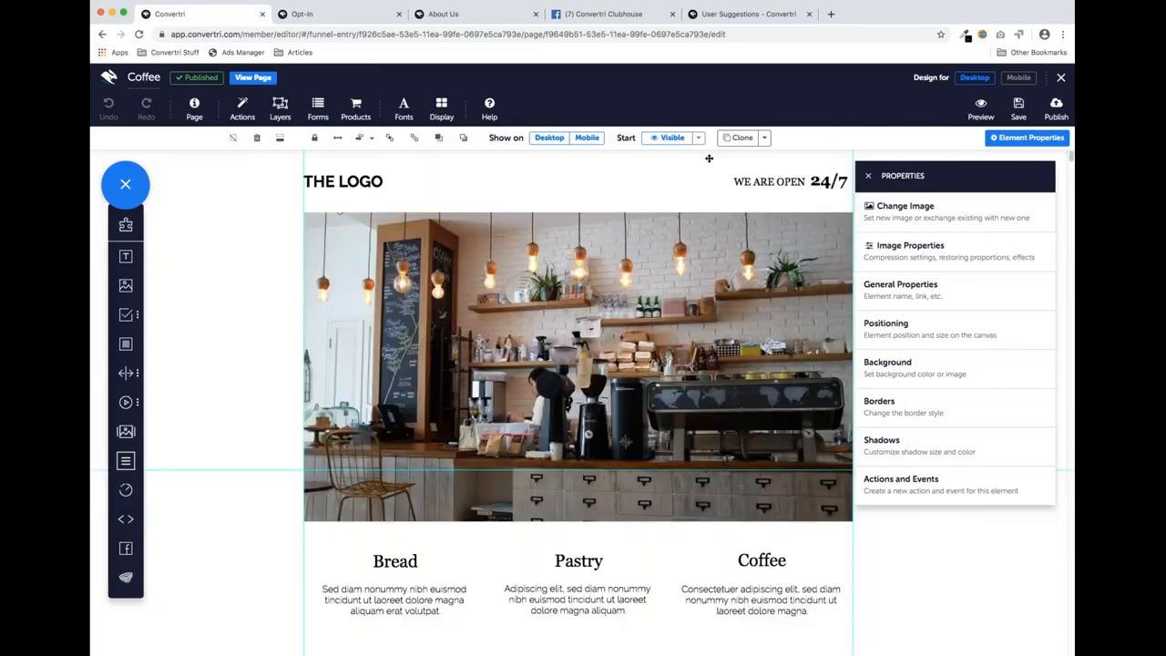